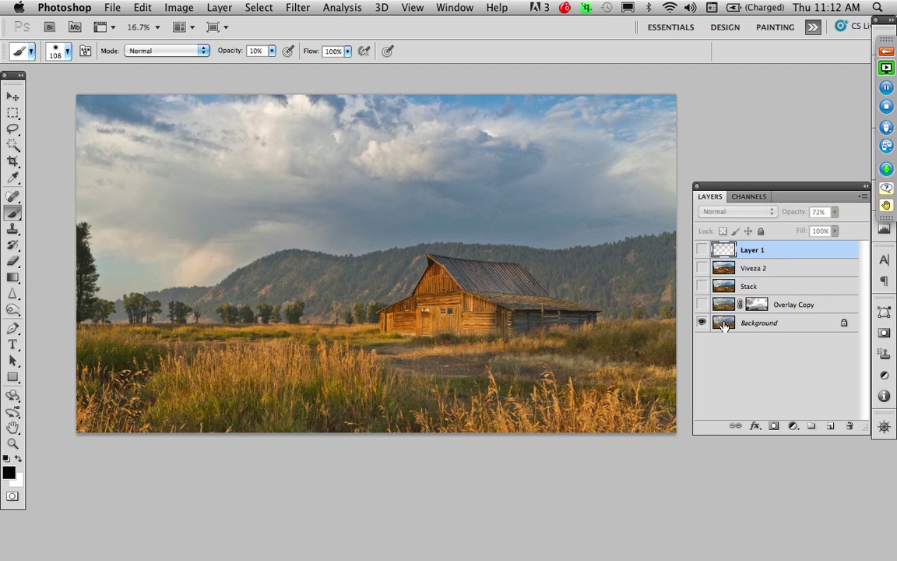
- Duplicate the Background layer and set the copy's blend mode to Overlay
left_click(724, 326)
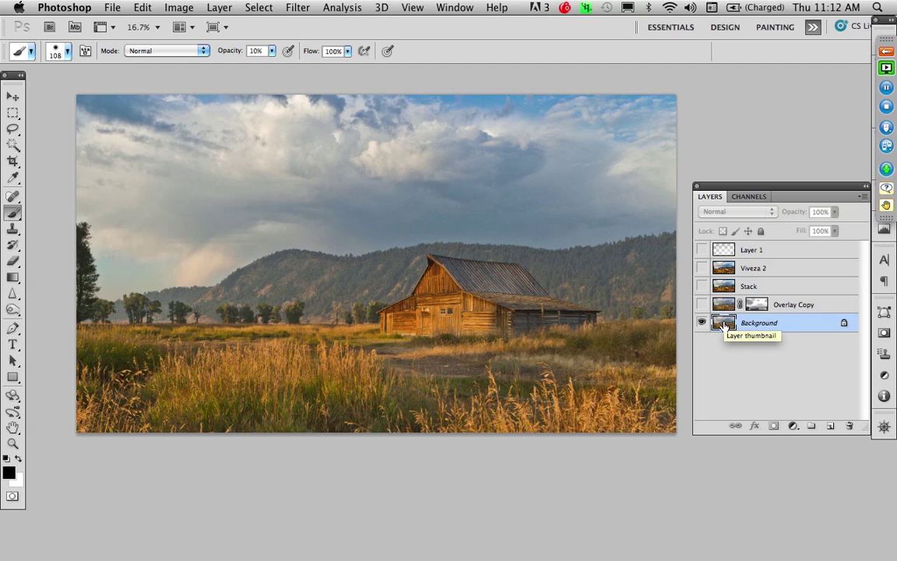
mouse_move(724, 326)
left_mouse_down()
mouse_move(735, 357)
mouse_move(810, 402)
mouse_move(830, 426)
mouse_move(781, 357)
mouse_move(725, 325)
left_mouse_up()
key("super+j")
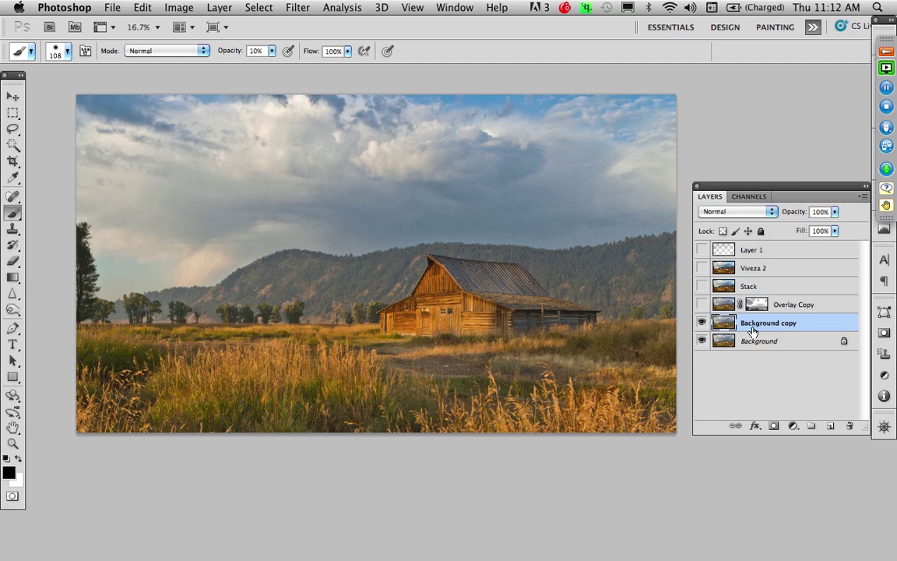
left_click(765, 214)
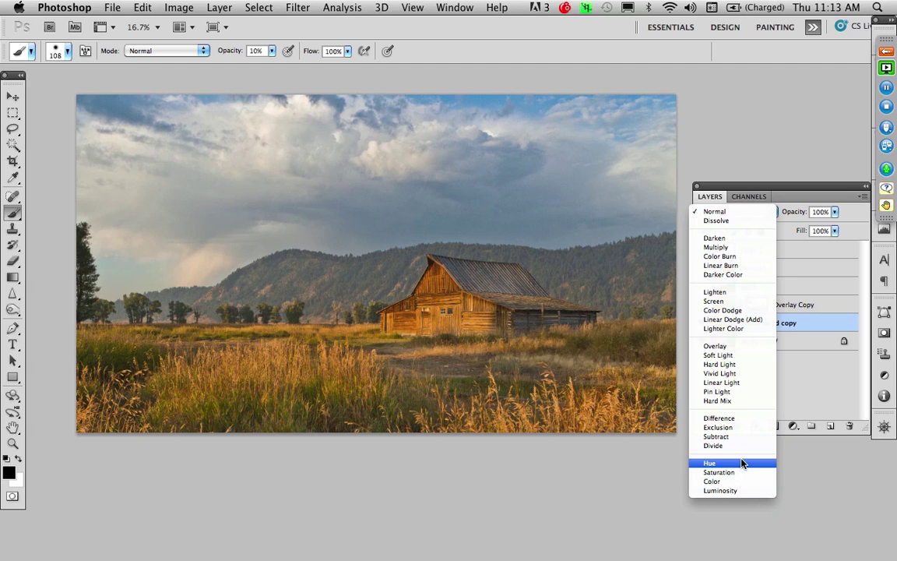
left_click(796, 395)
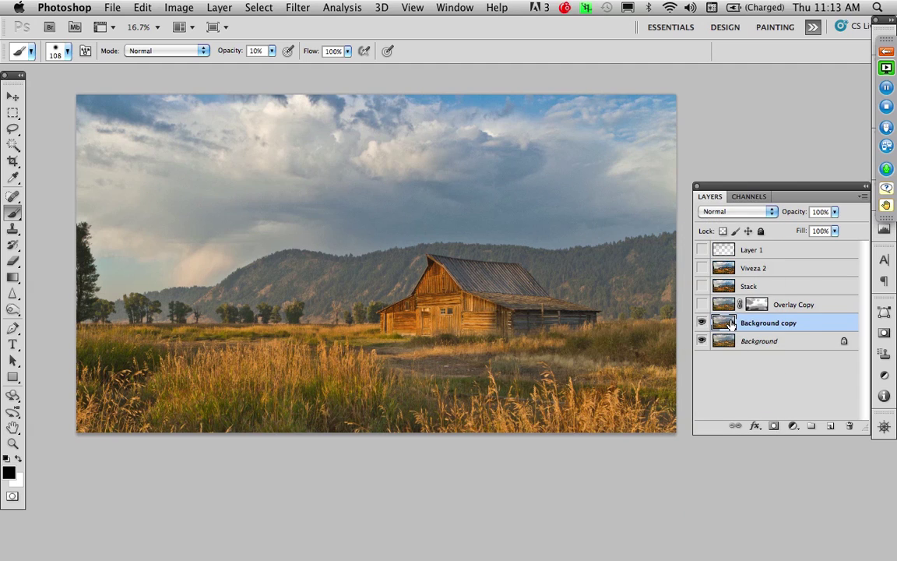
left_click(746, 216)
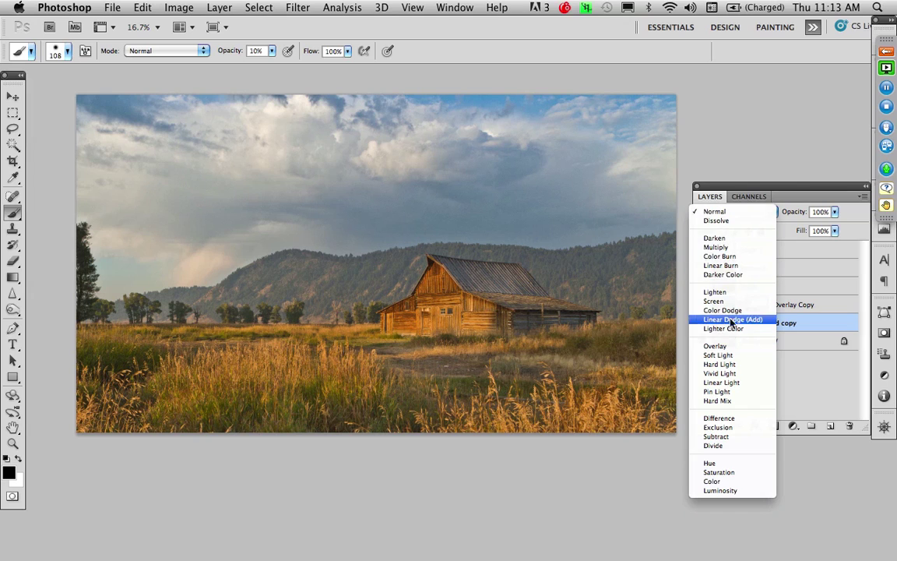
left_click(728, 345)
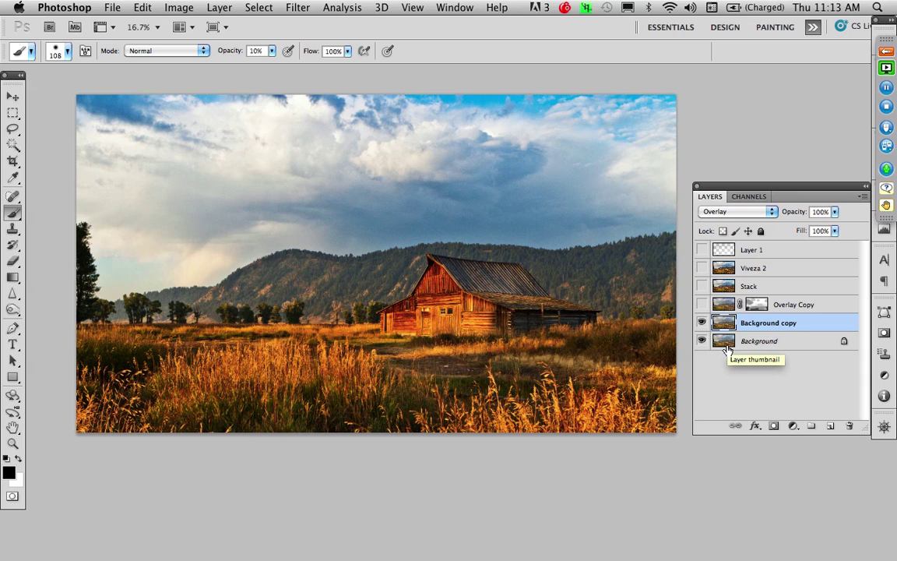
- Lower the Background copy layer's opacity to 41% and compare the photo with the layer hidden and shown
left_click(834, 211)
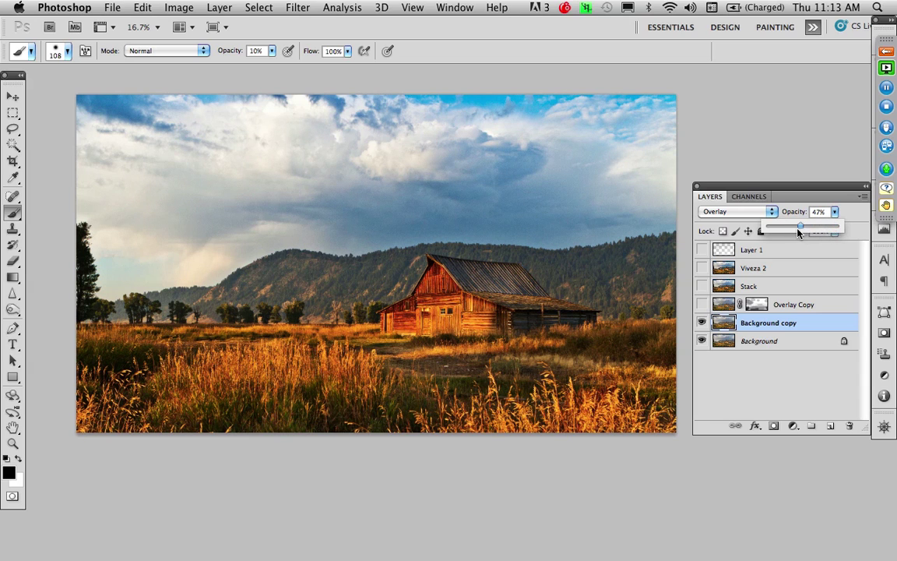
left_click_drag(798, 232, 788, 236)
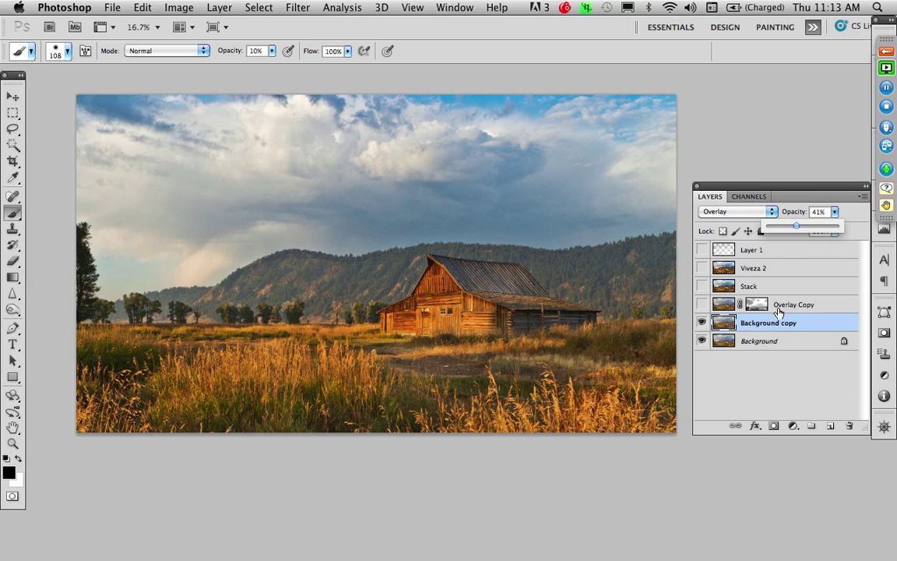
left_click(763, 372)
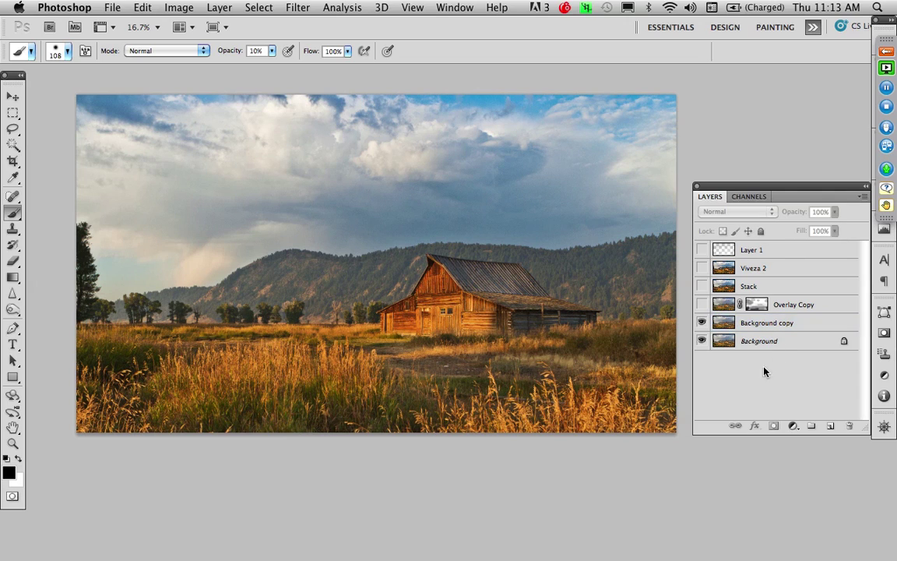
left_click(702, 323)
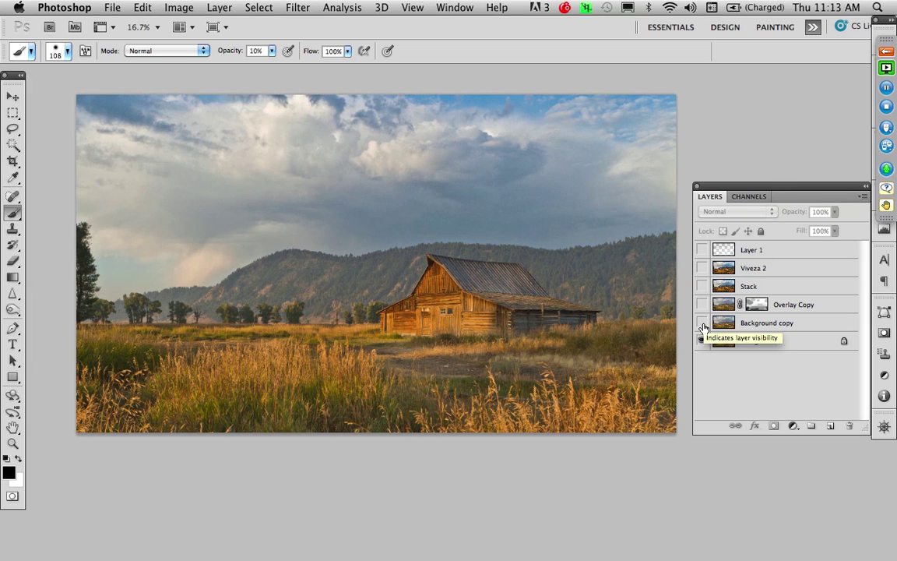
left_click(701, 323)
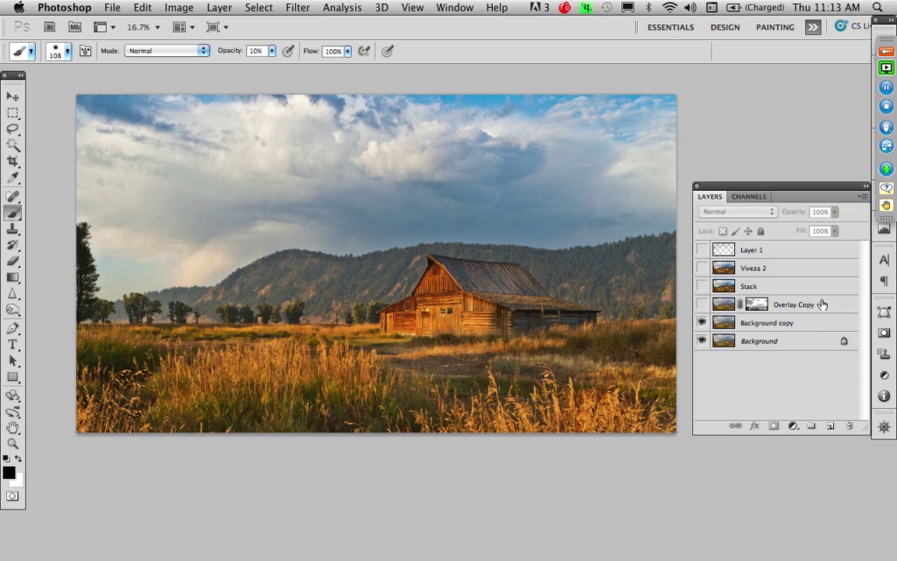
- Set the Background copy layer's opacity to 65%
left_click(748, 322)
left_click(834, 212)
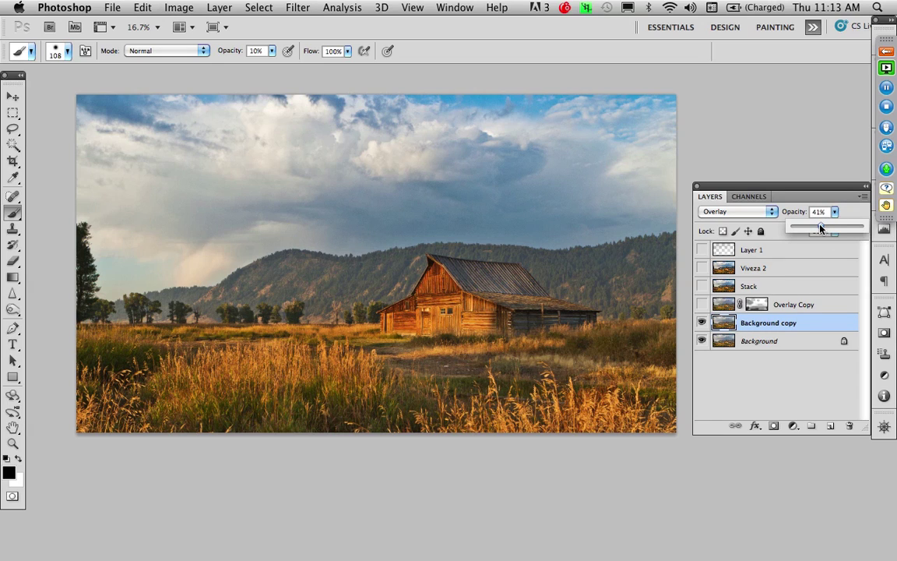
mouse_move(822, 227)
left_mouse_down()
mouse_move(832, 228)
mouse_move(818, 232)
left_mouse_up()
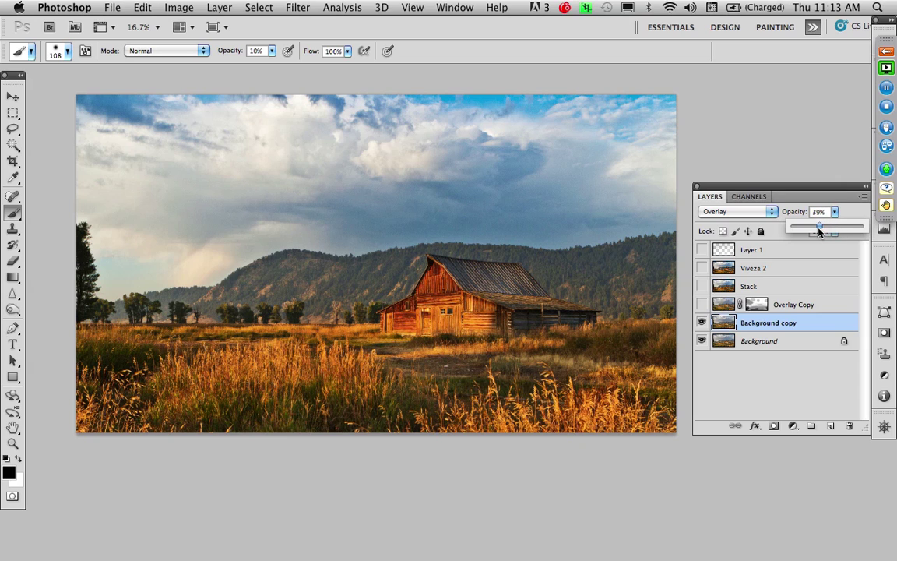
left_click_drag(818, 231, 837, 228)
- Add a layer mask to the Background copy layer and prepare a black brush of 984 px for painting on it
left_click(774, 427)
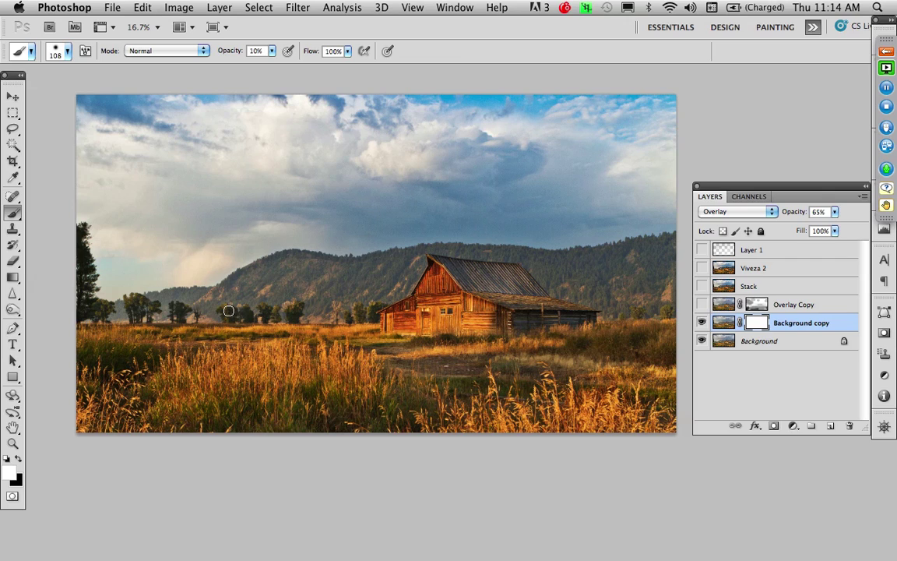
key("x")
left_click(401, 262)
mouse_move(400, 263)
left_mouse_down()
mouse_move(528, 266)
mouse_move(467, 272)
mouse_move(400, 262)
mouse_move(536, 277)
mouse_move(486, 286)
mouse_move(400, 262)
mouse_move(507, 283)
mouse_move(490, 286)
mouse_move(488, 170)
mouse_move(477, 327)
mouse_move(472, 181)
mouse_move(442, 246)
mouse_move(470, 250)
mouse_move(406, 257)
left_mouse_up()
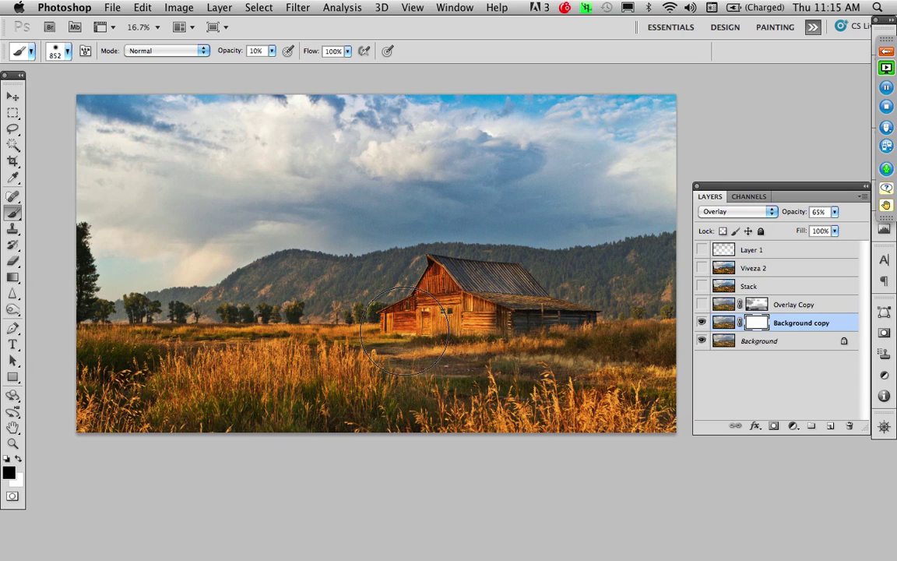
mouse_move(403, 334)
left_mouse_down()
mouse_move(425, 340)
mouse_move(427, 323)
mouse_move(413, 335)
left_mouse_up()
left_click_drag(413, 332, 535, 334)
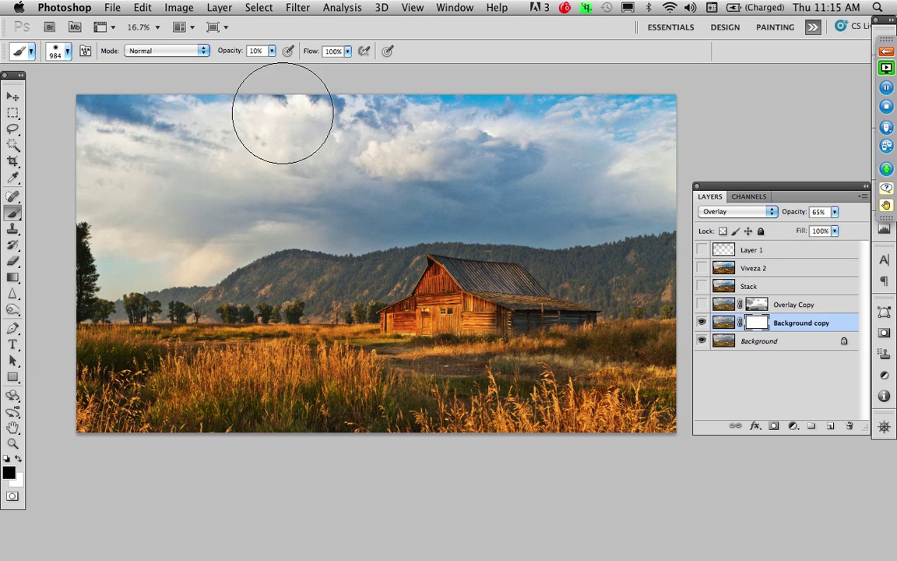
- Try a dab on the mask over the distant trees with the brush opacity at 49%, and undo it
left_click(271, 53)
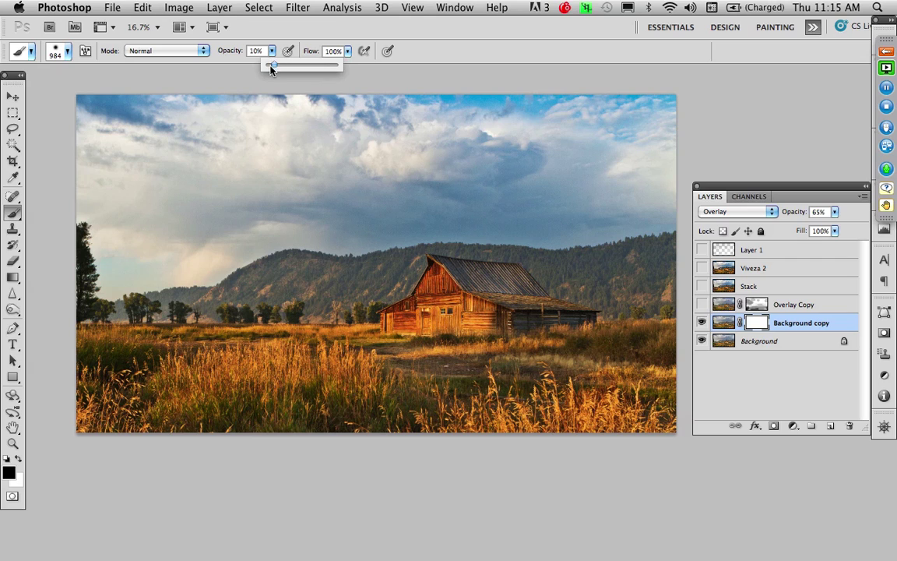
left_click_drag(313, 70, 301, 73)
left_click(304, 310)
key("super+z")
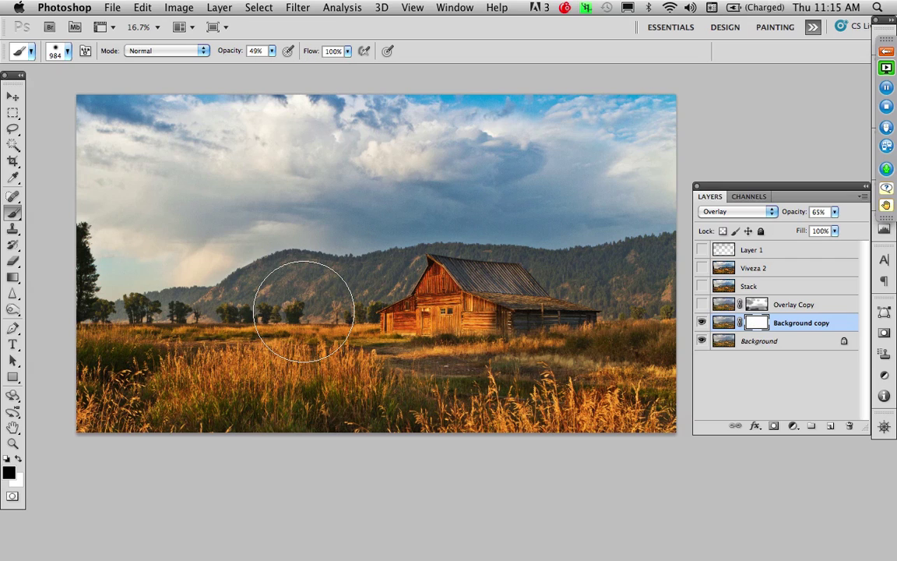
- Set the brush opacity to 20% and paint black on the mask over the barn and the grass field
key("1")
key("0")
key("2")
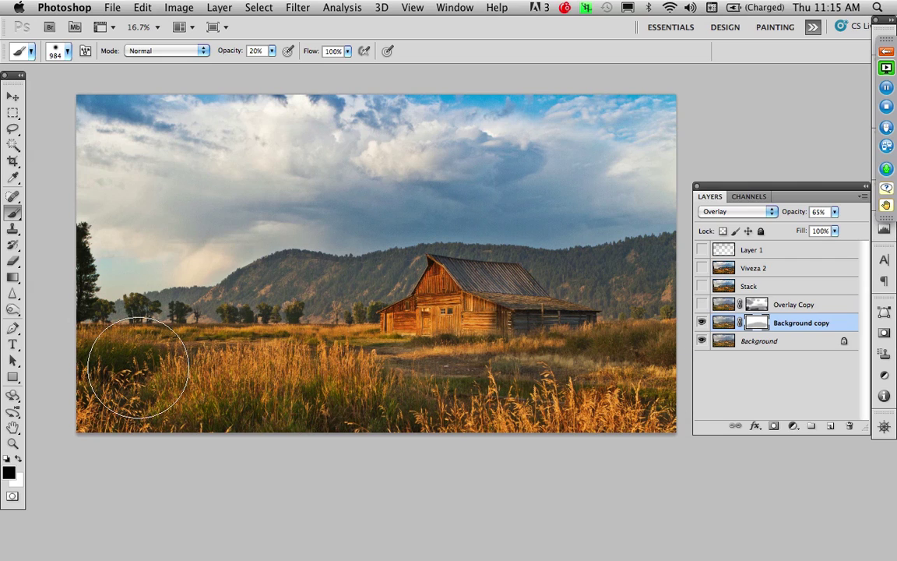
- Inspect the Background copy layer's mask on its own, and compare the photo with the layer hidden and shown
left_click(752, 325, "alt")
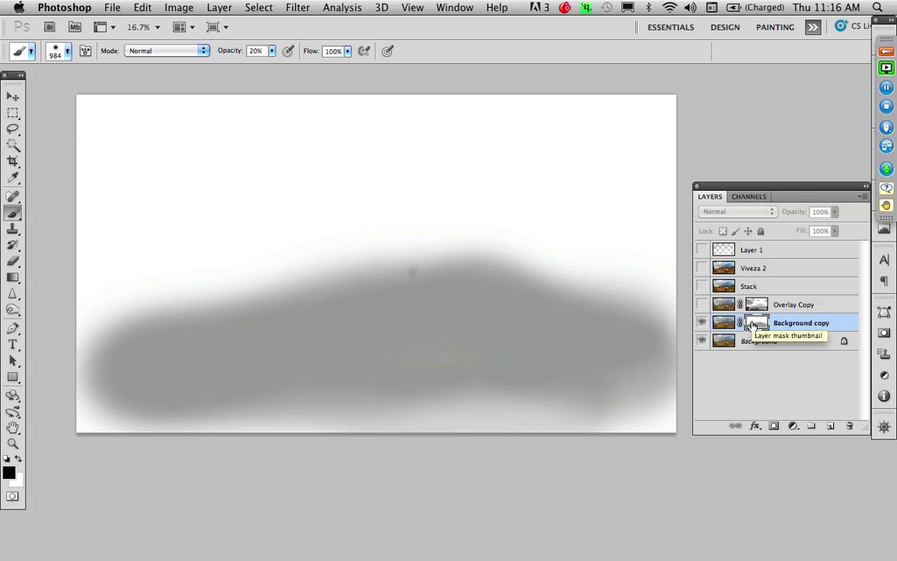
left_click(723, 324)
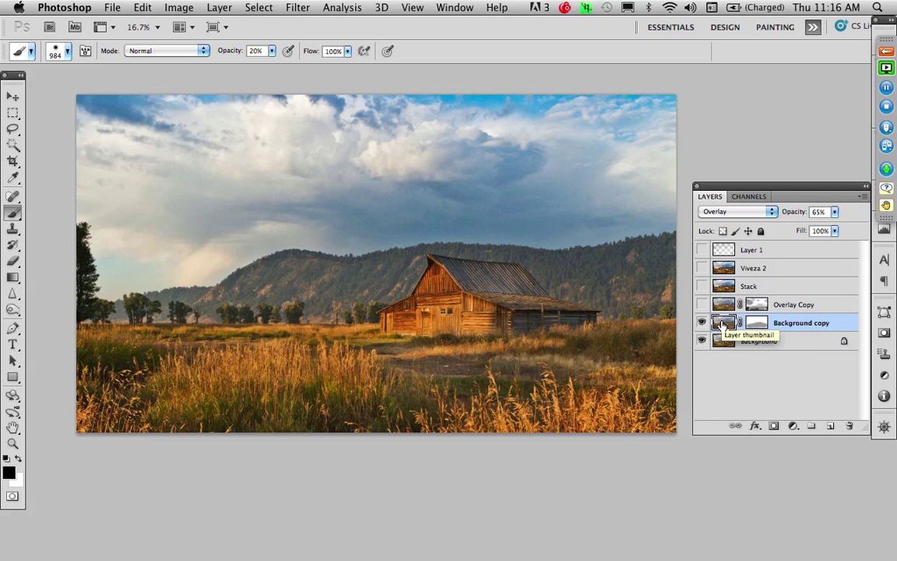
left_click(701, 326)
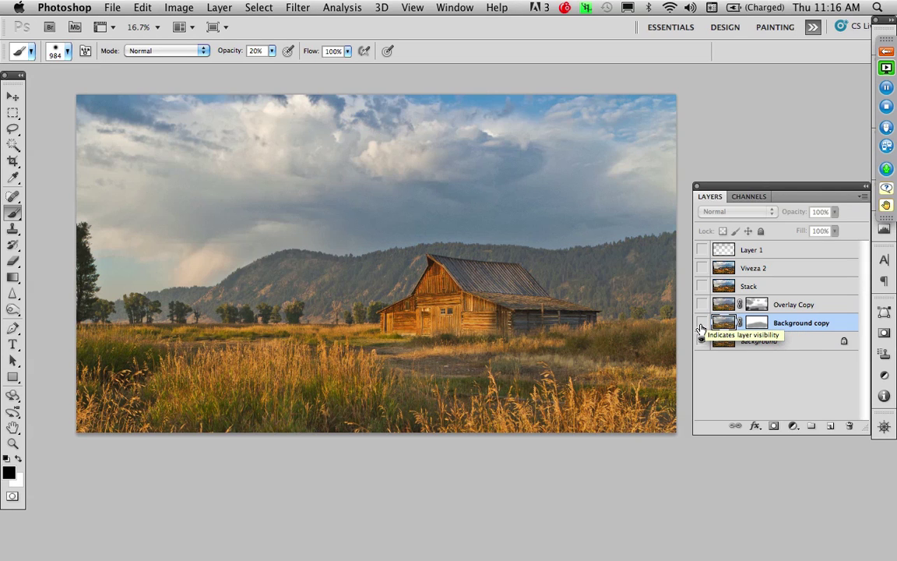
left_click(700, 323)
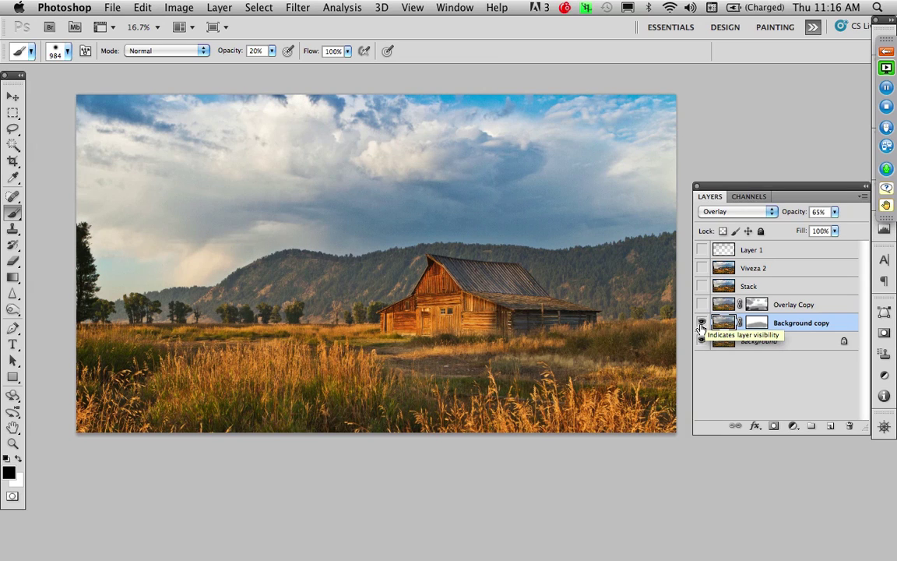
left_click(701, 325)
left_click(701, 324)
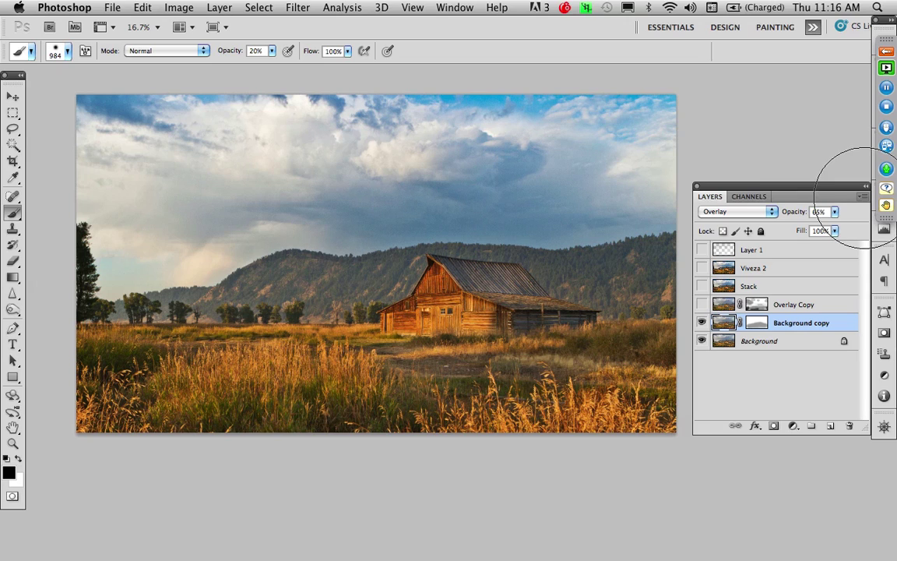
- Merge the visible layers into a new layer above Background copy, keeping the original layers
left_click(862, 196)
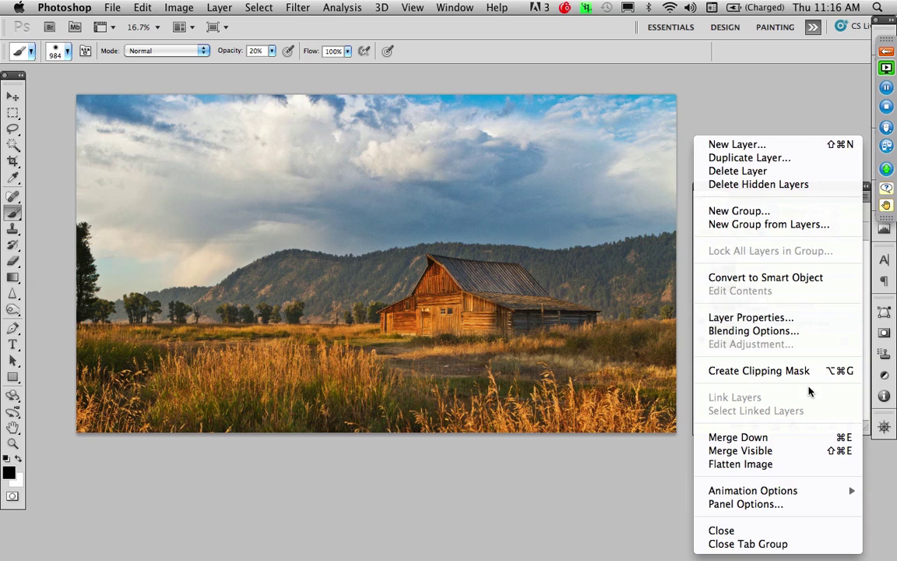
left_click(791, 429)
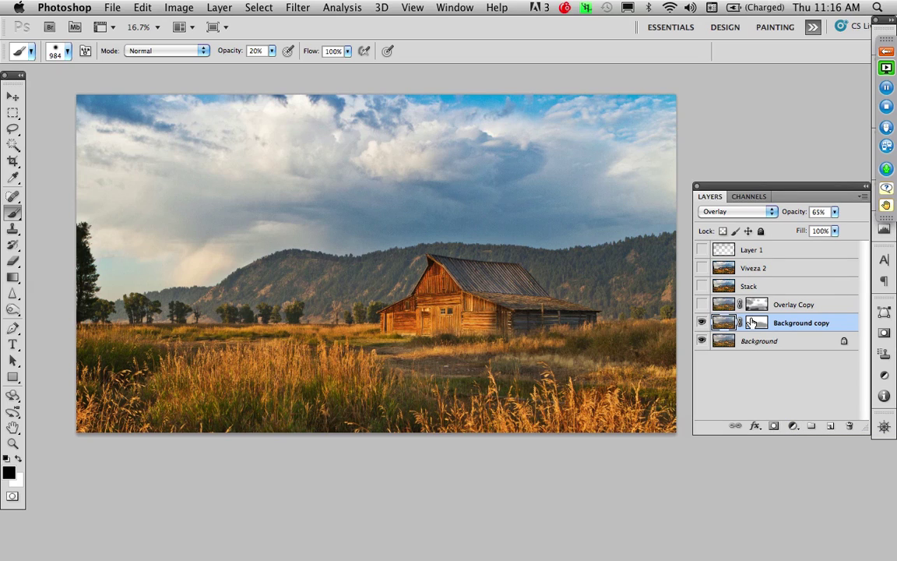
left_click(864, 196)
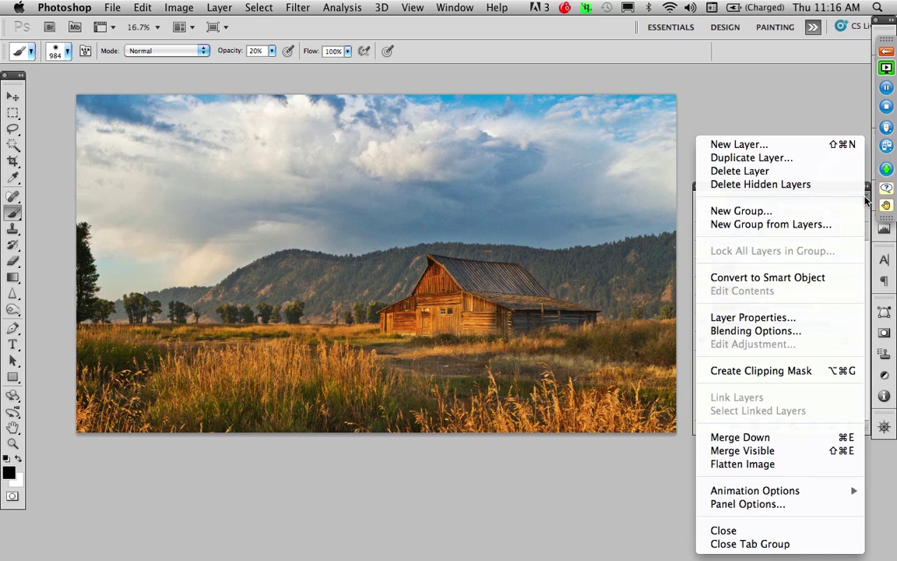
left_click(790, 450, "alt")
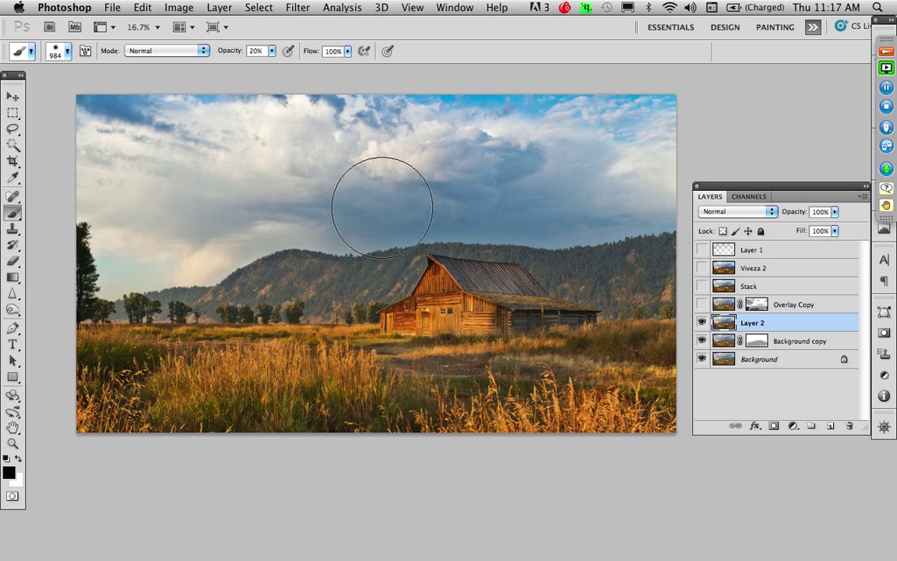
- Resize the brush to 952 px
left_click(382, 209)
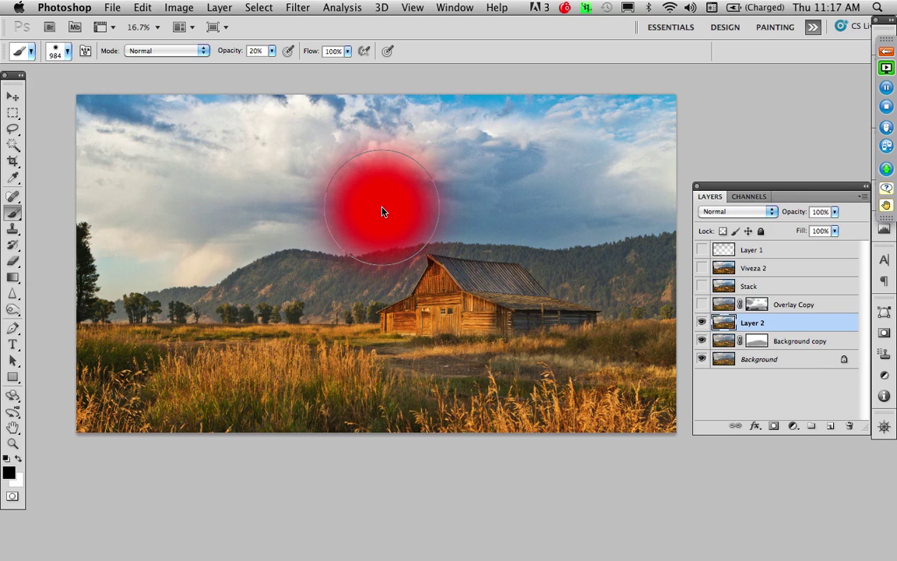
mouse_move(382, 212)
left_mouse_down()
mouse_move(519, 216)
mouse_move(380, 215)
mouse_move(507, 223)
mouse_move(431, 224)
mouse_move(427, 180)
mouse_move(413, 282)
mouse_move(418, 182)
mouse_move(394, 196)
left_mouse_up()
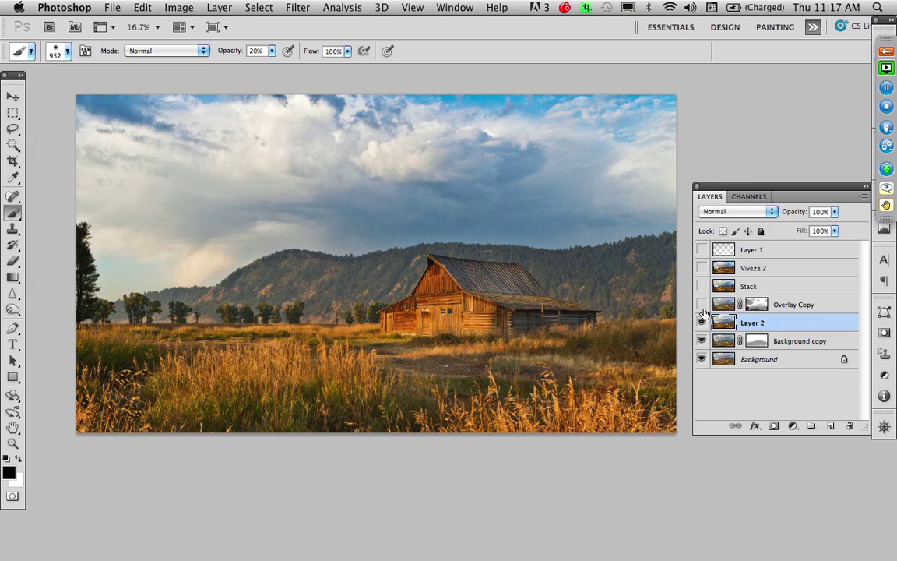
- Open the merged layer in the Viveza 2 filter and raise the global Structure to 54%
left_click(307, 8)
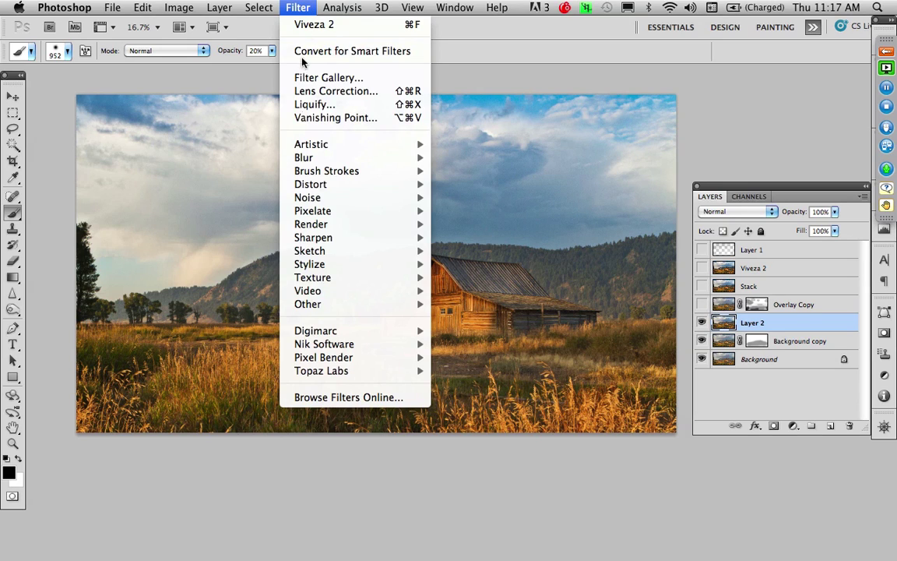
mouse_move(331, 344)
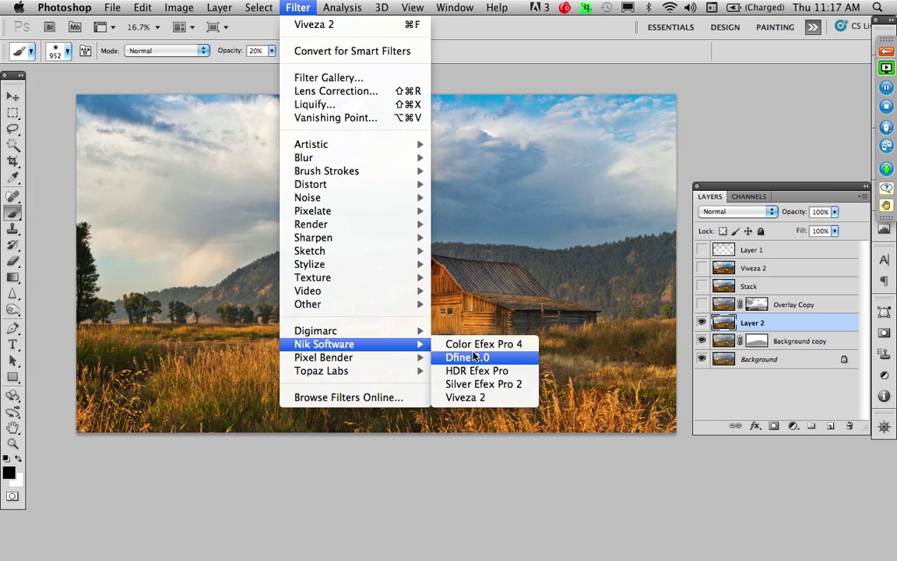
left_click(480, 398)
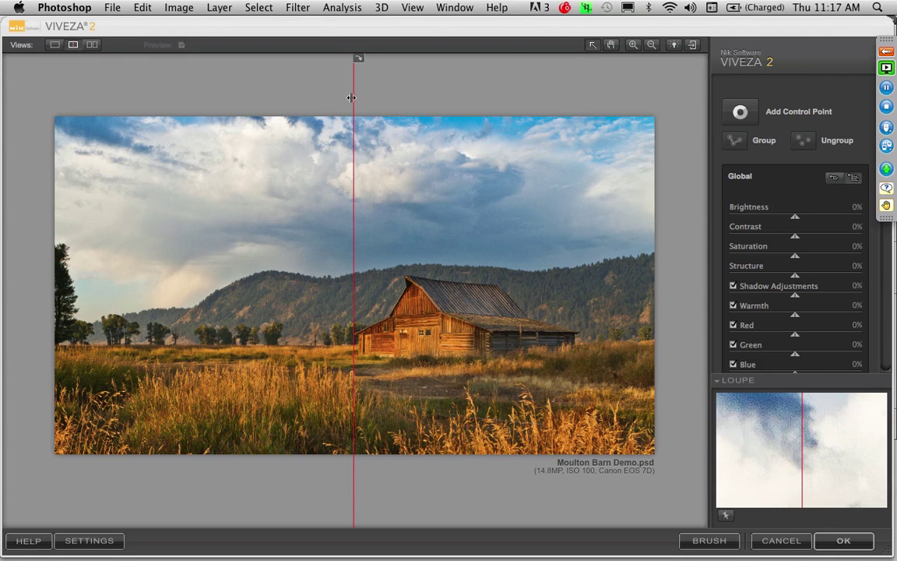
left_click_drag(354, 91, 185, 91)
left_click_drag(104, 100, 104, 101)
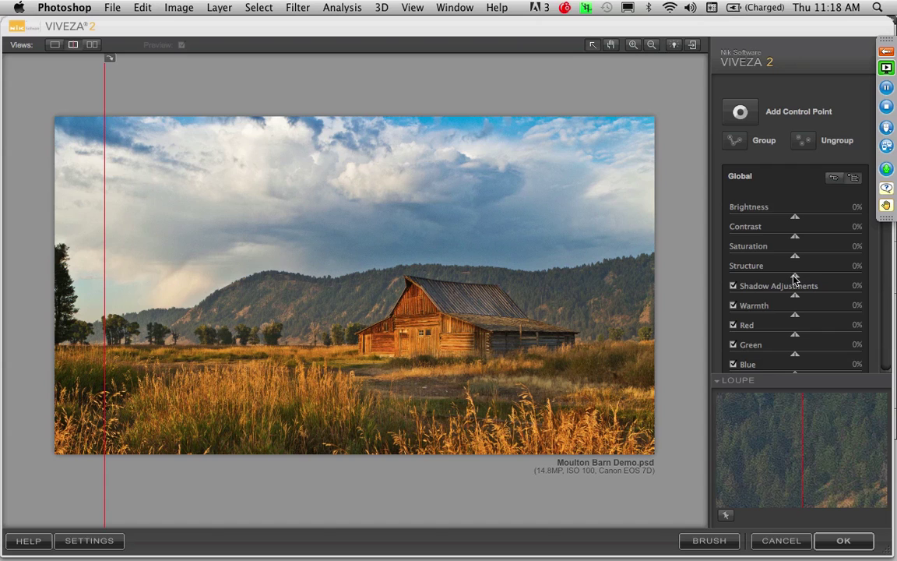
left_click_drag(796, 277, 829, 279)
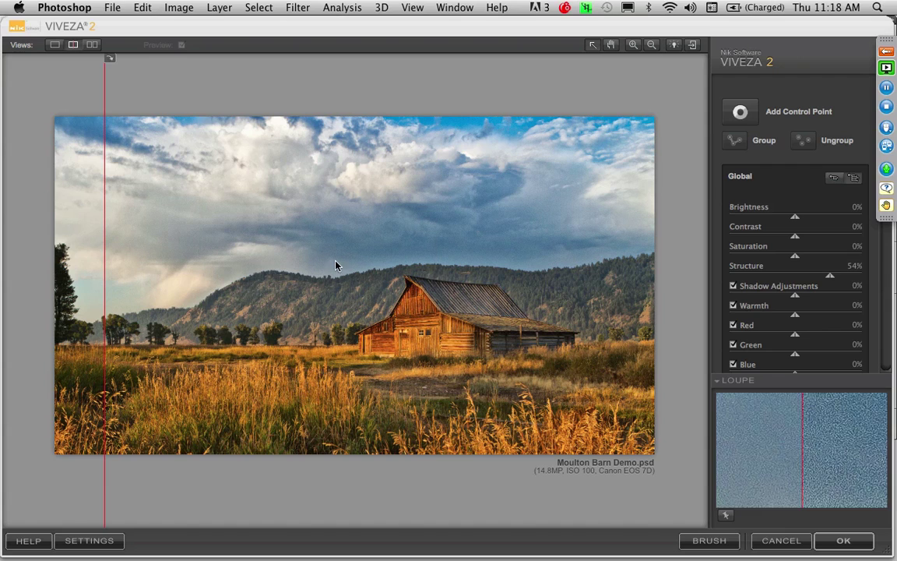
- Examine the Structure effect on the sky, treeline and barn at magnifications from 300% down to 20%
left_click(635, 45)
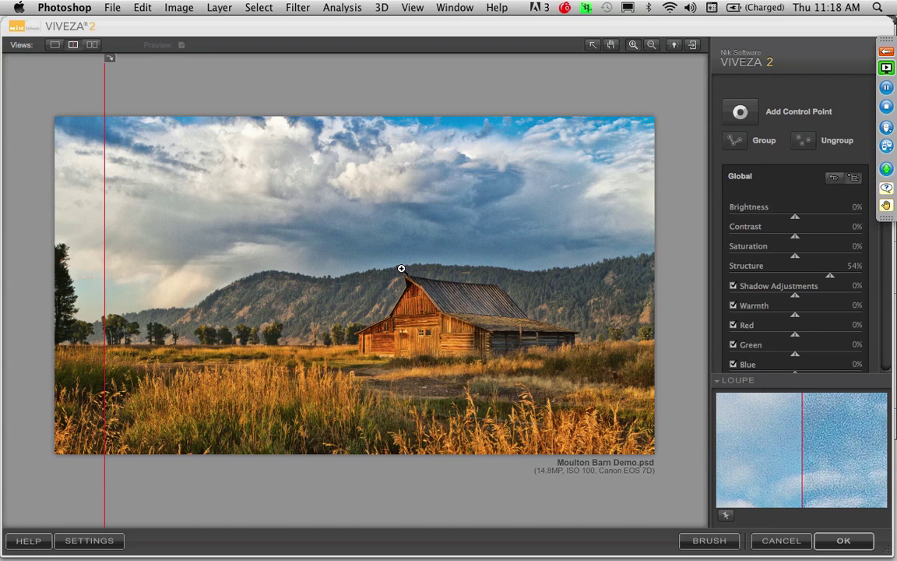
left_click(444, 273)
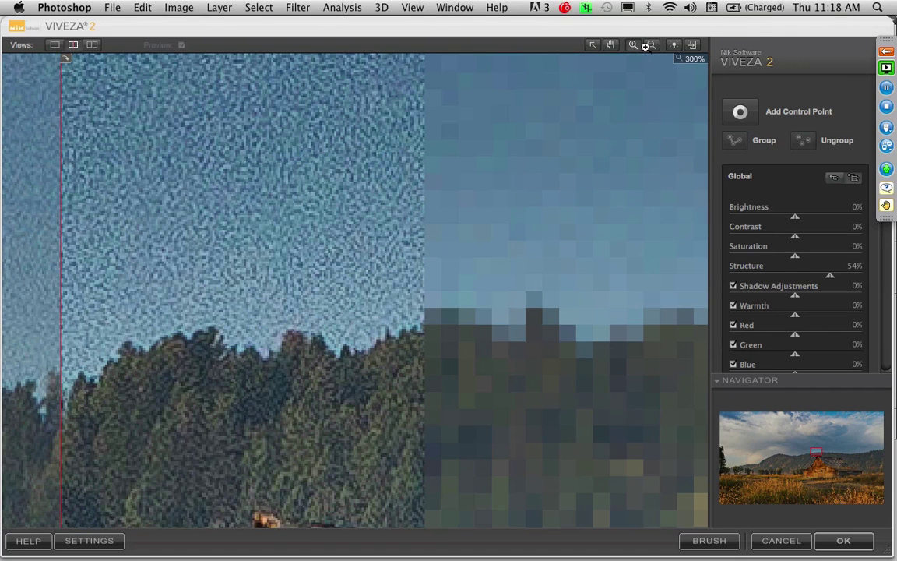
left_click(648, 45)
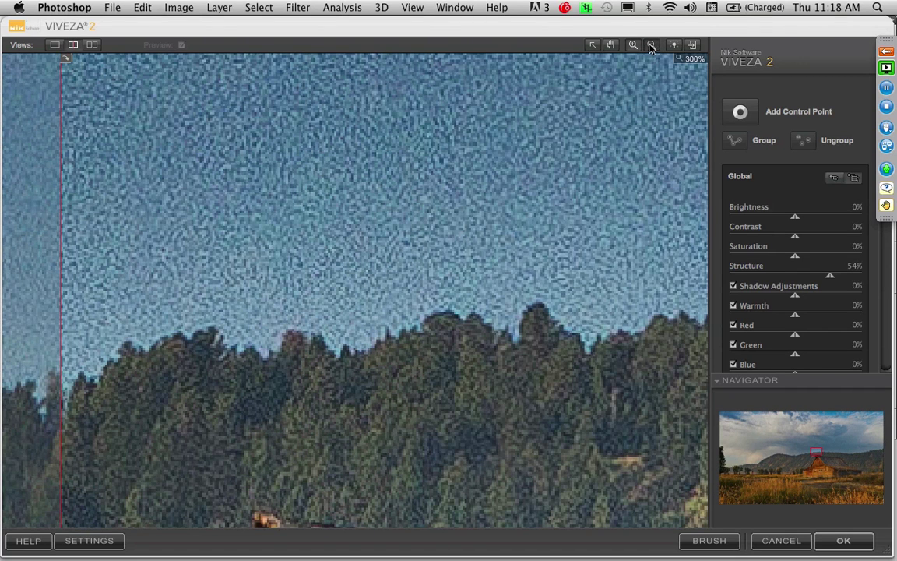
left_click(421, 311)
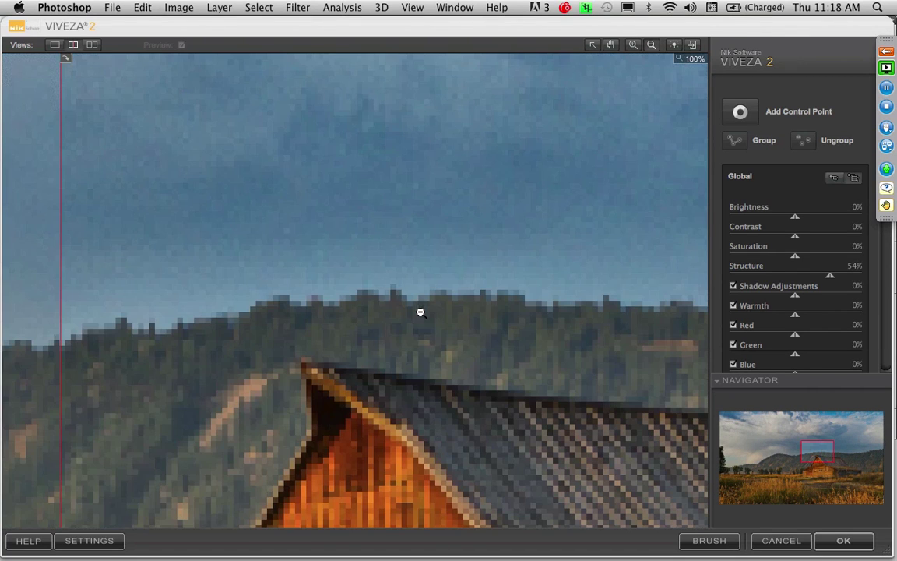
left_click(420, 312)
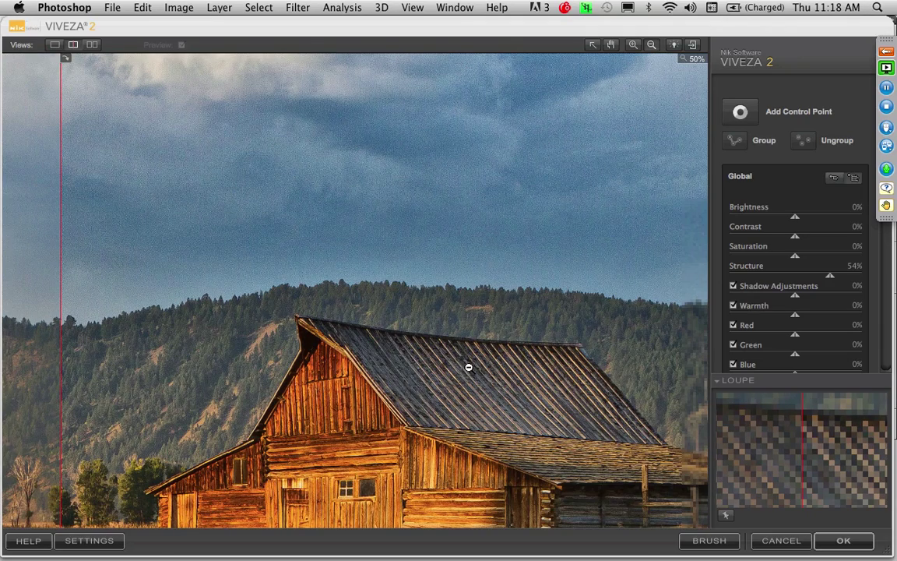
left_click_drag(473, 386, 491, 377)
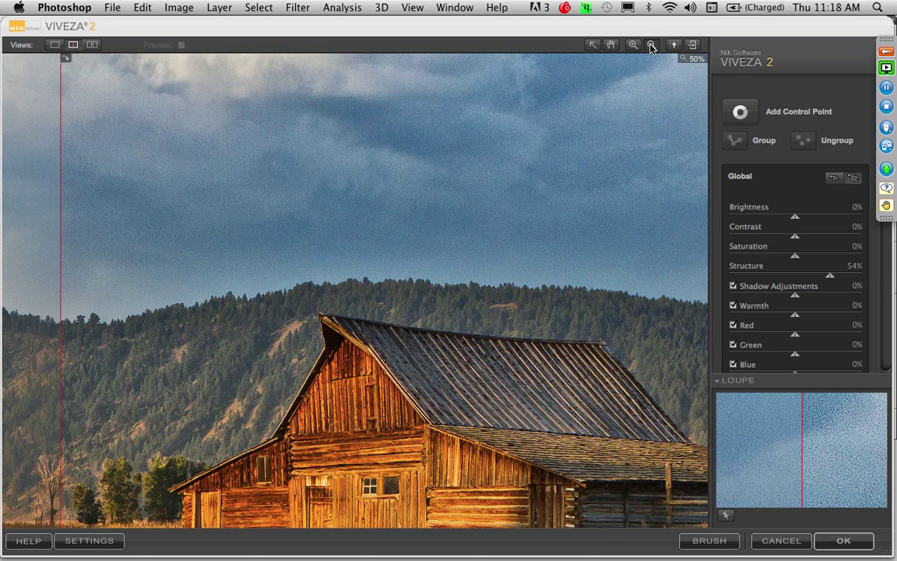
left_click(461, 270)
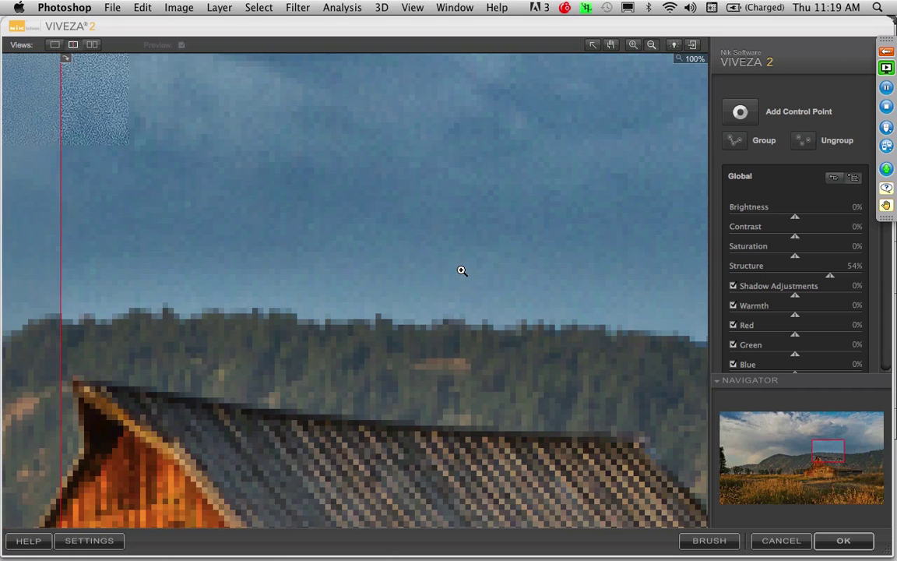
left_click(462, 271)
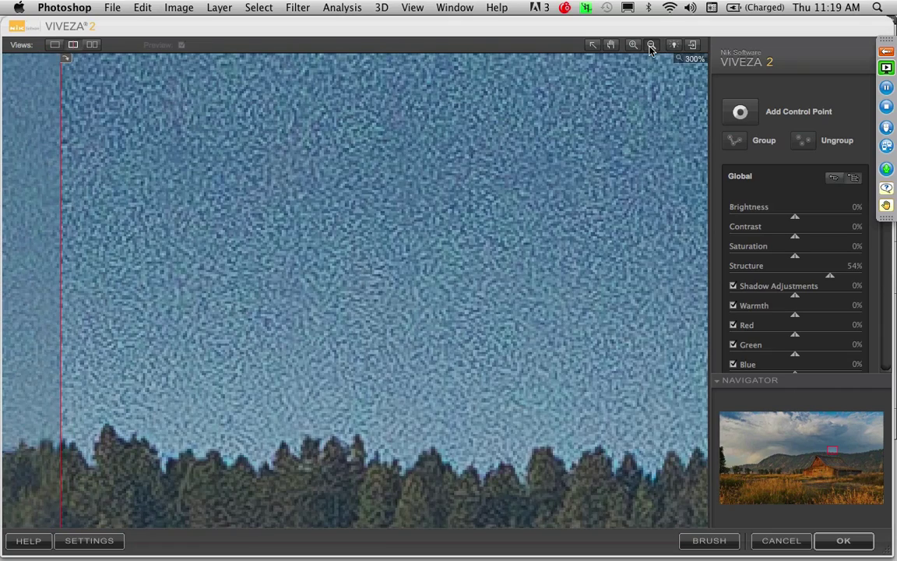
left_click(650, 45)
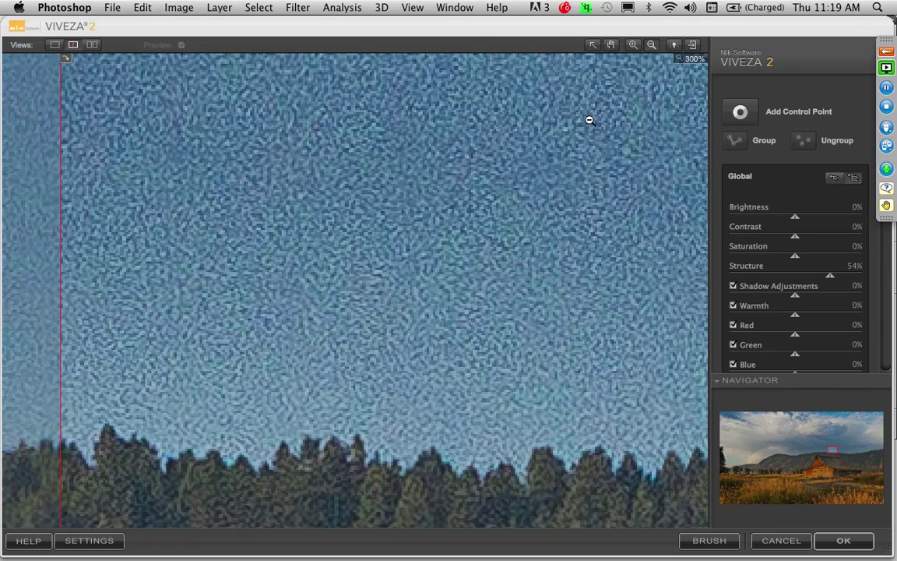
scroll(531, 182, "up", 3)
left_click(531, 181)
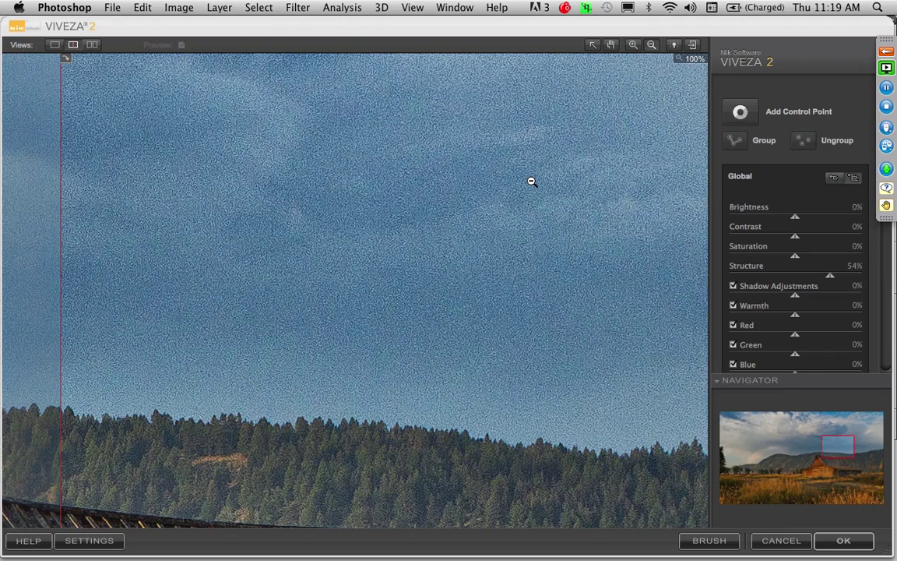
left_click(531, 181)
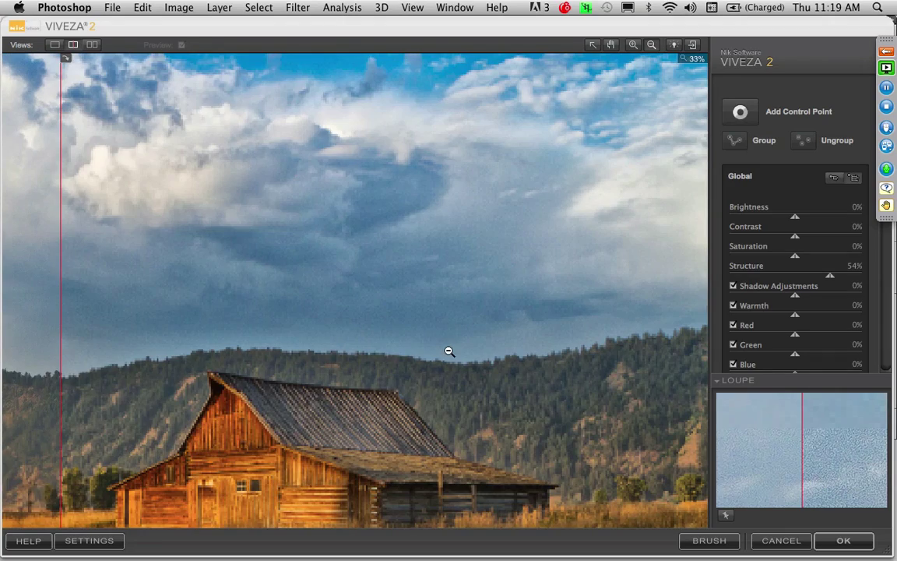
left_click(452, 348)
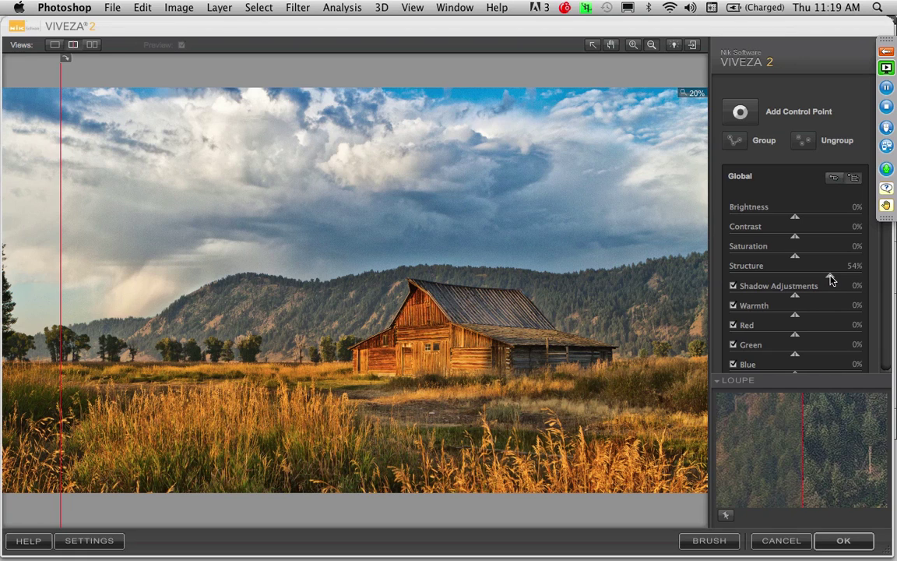
- Lower the global Structure to 19% and collapse the loupe
left_click_drag(830, 279, 799, 280)
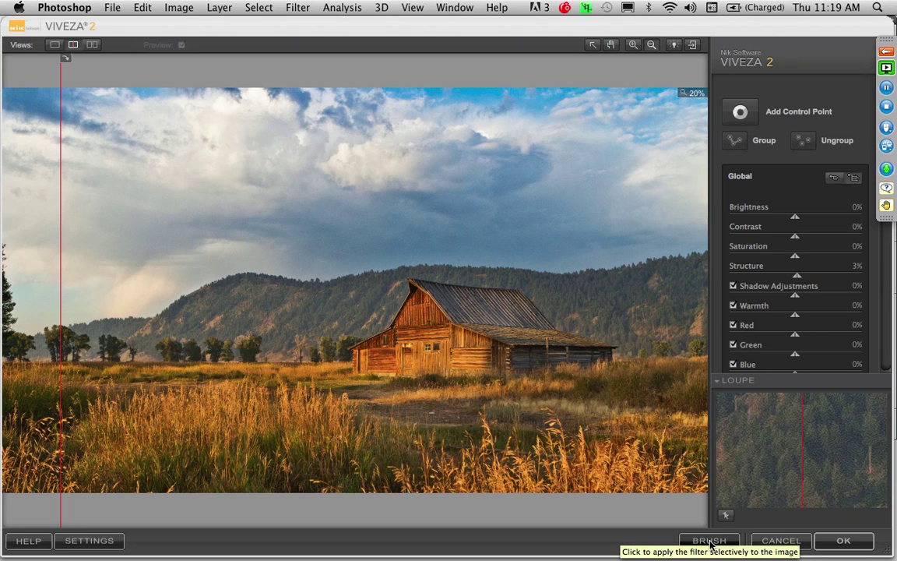
left_click(728, 380)
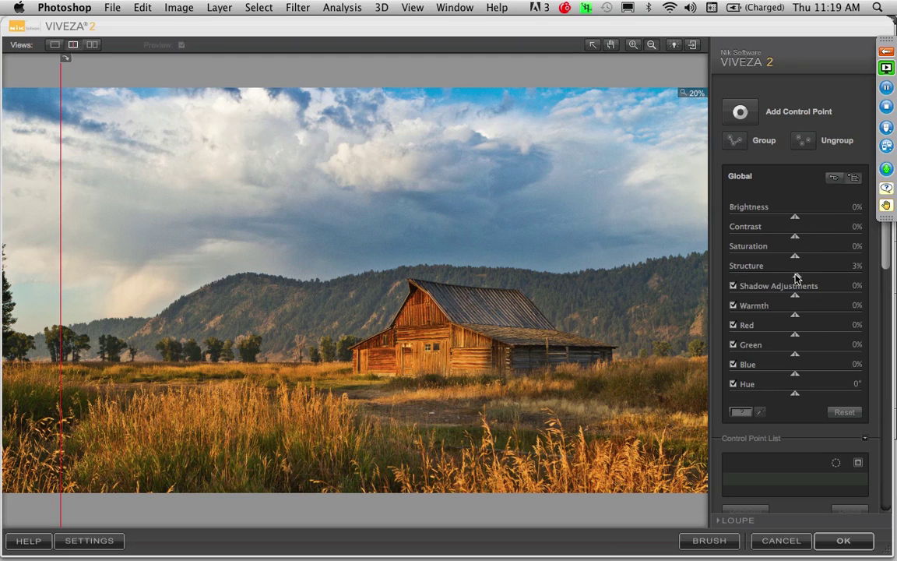
left_click_drag(796, 277, 807, 278)
- Add a control point on the bright clouds in the left part of the sky and set its size to 37%
left_click(741, 115)
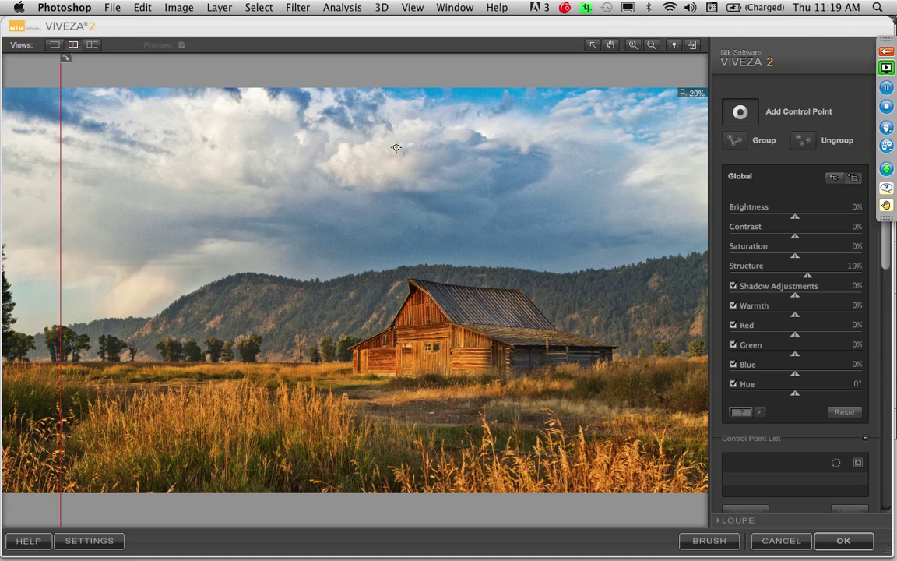
left_click(212, 157)
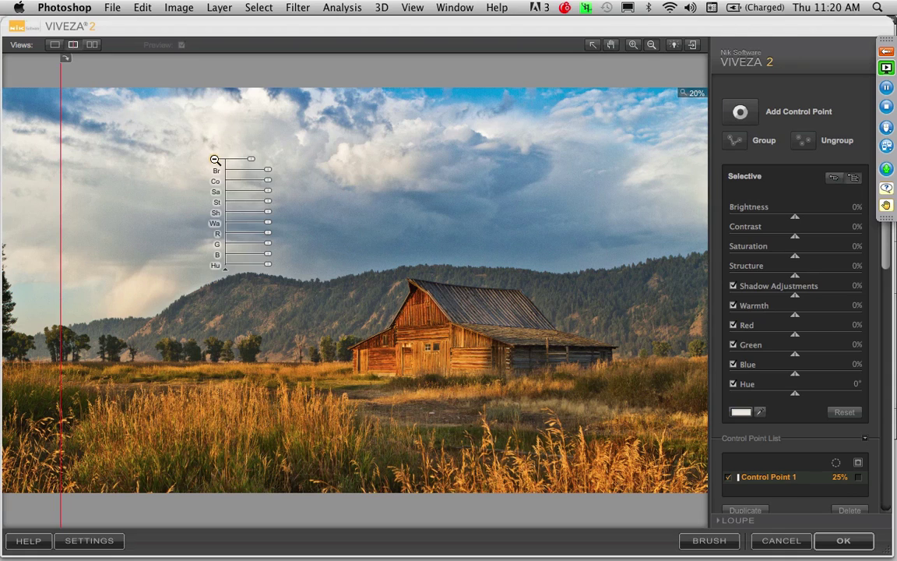
left_click(593, 45)
mouse_move(251, 159)
left_mouse_down()
mouse_move(267, 162)
mouse_move(256, 161)
left_mouse_up()
left_click(259, 162)
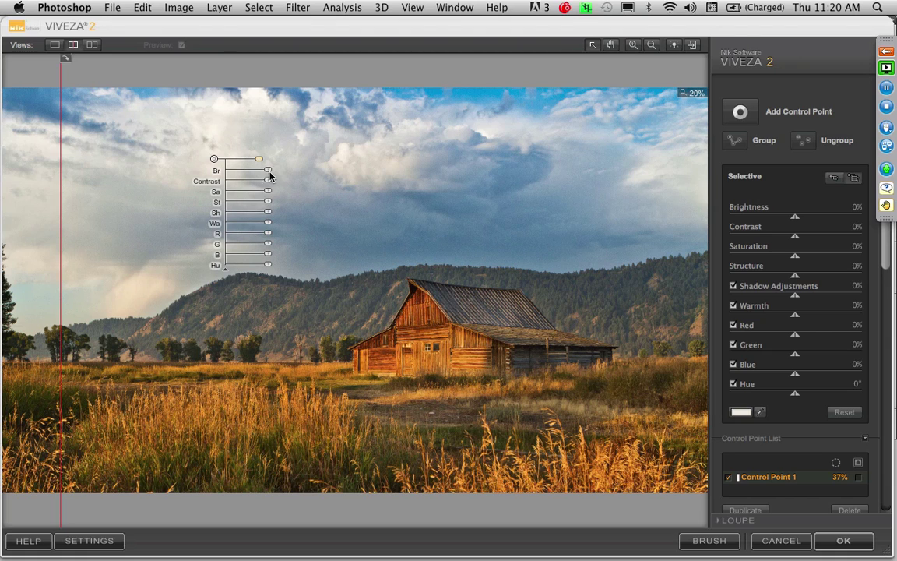
- Set the cloud control point's Brightness to -17%, Contrast to 37% and Structure to 15%
left_click_drag(267, 175, 263, 173)
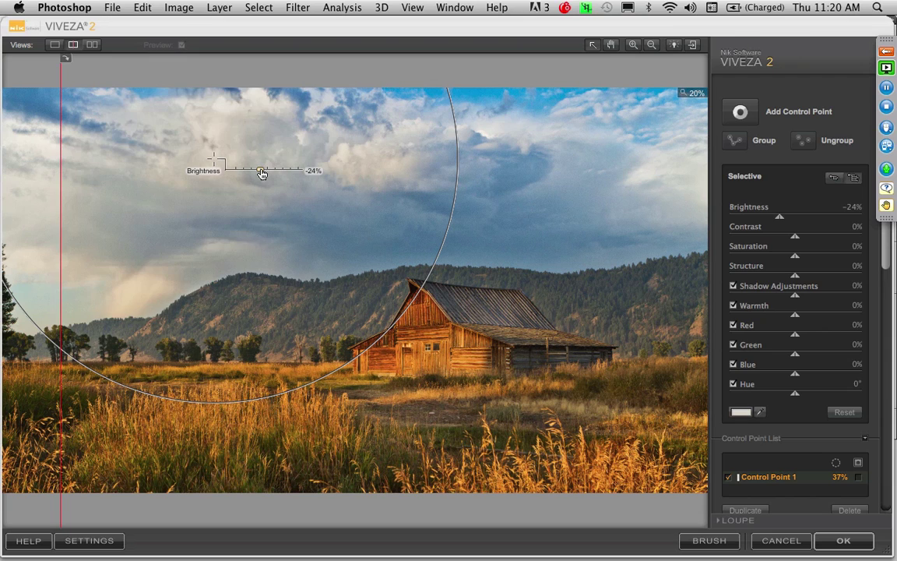
left_click_drag(262, 173, 280, 185)
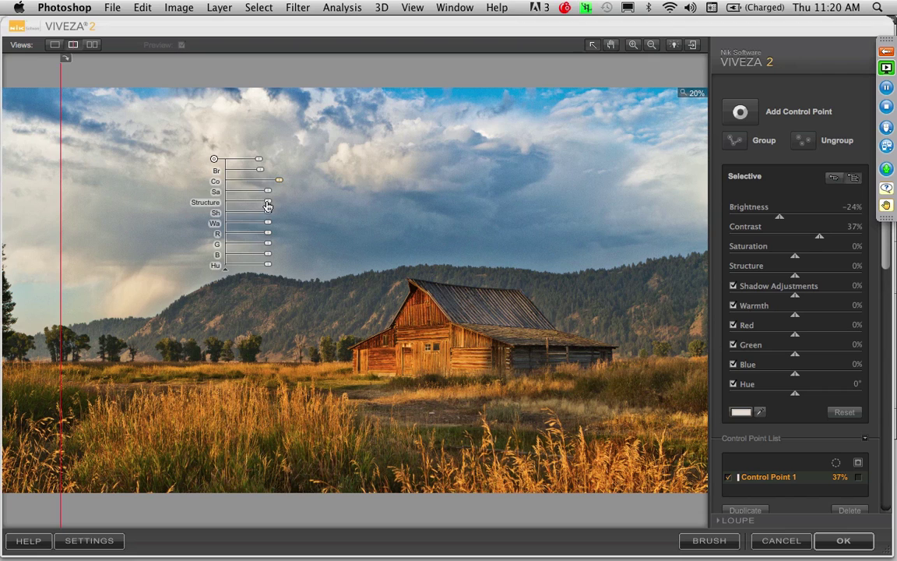
left_click_drag(267, 201, 272, 204)
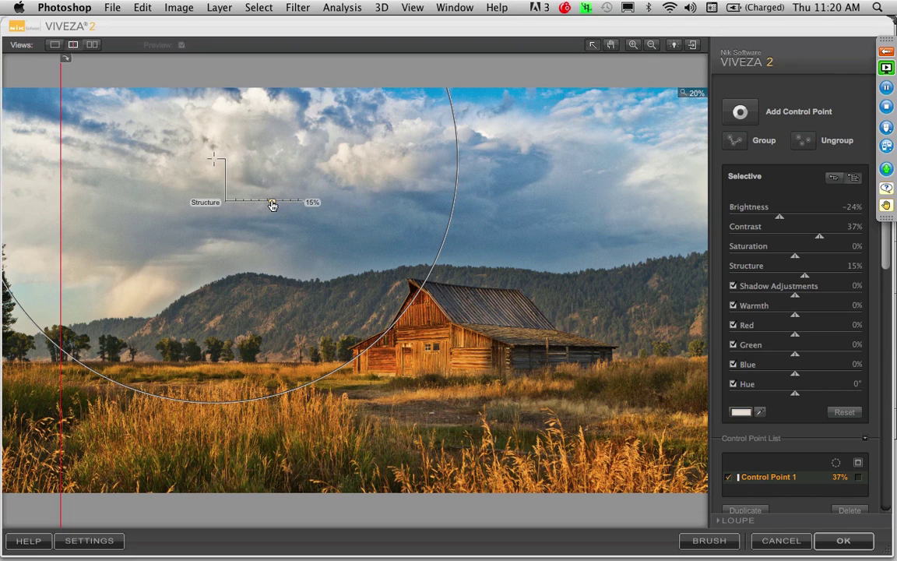
left_click_drag(272, 204, 272, 204)
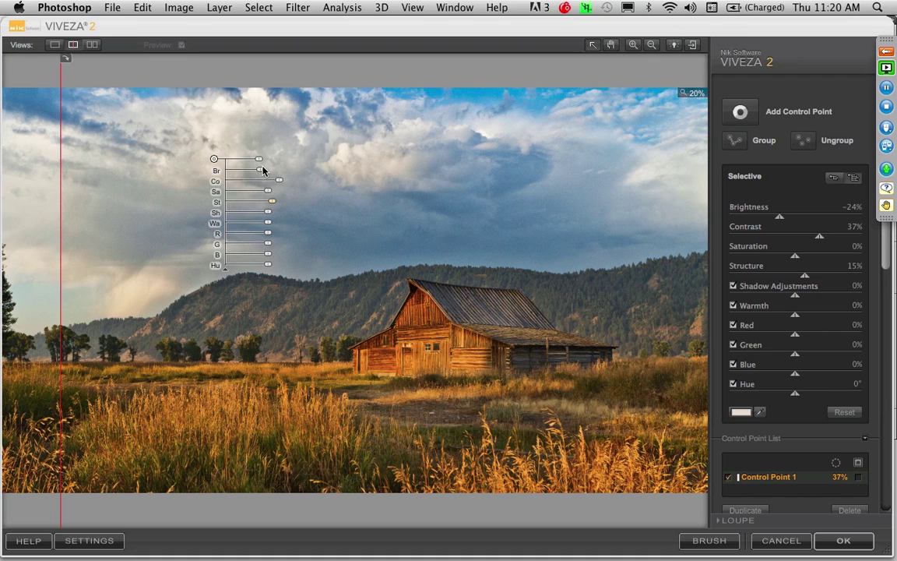
left_click_drag(261, 170, 264, 174)
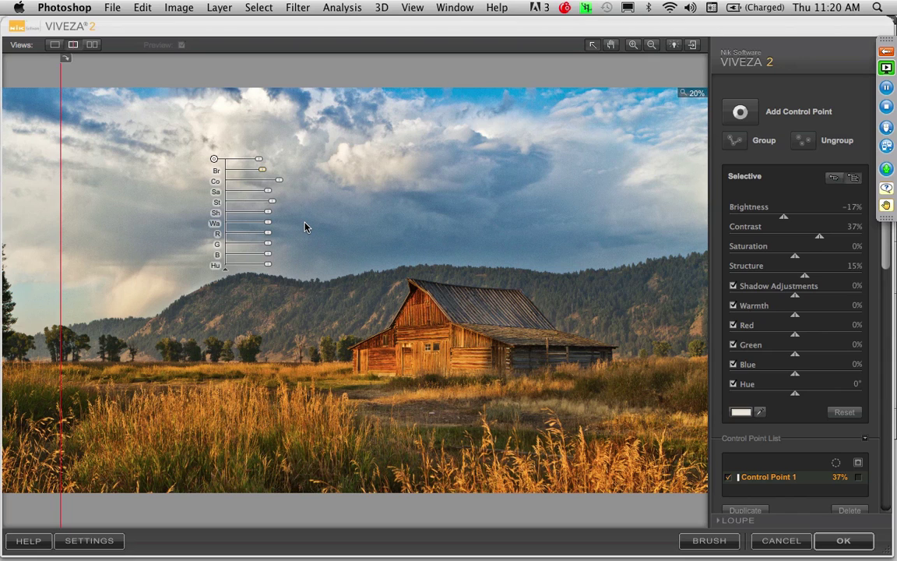
- Duplicate the cloud control point onto the darker blue clouds in the right part of the sky and set its Saturation to -13%
key("super+d")
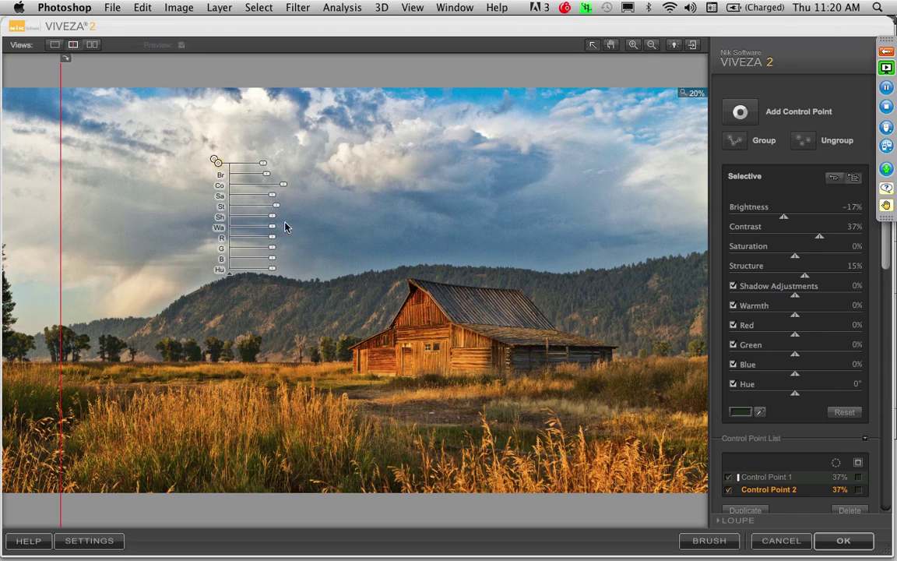
left_click_drag(217, 163, 518, 149)
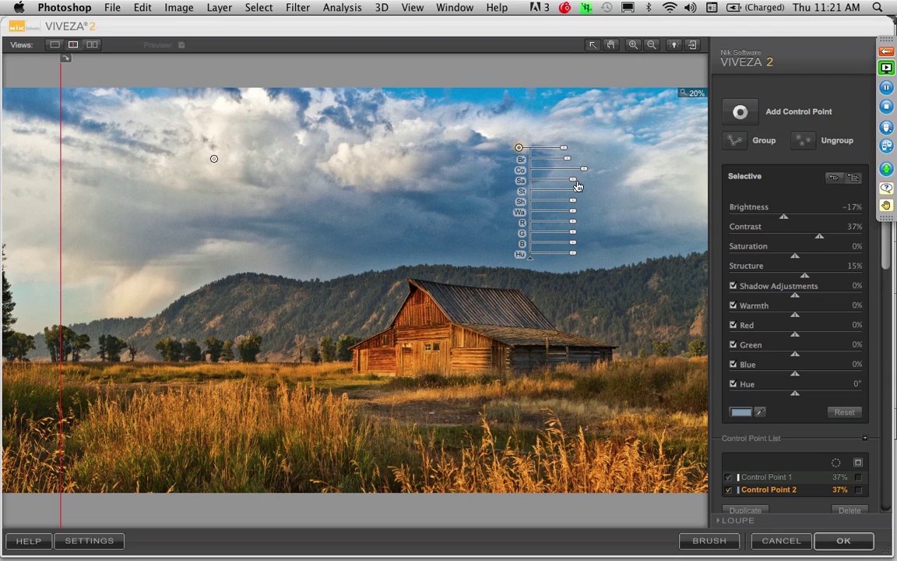
left_click_drag(572, 180, 571, 184)
- Add a control point on the barn's front wall with Saturation -24% and Structure 24%
left_click(743, 114)
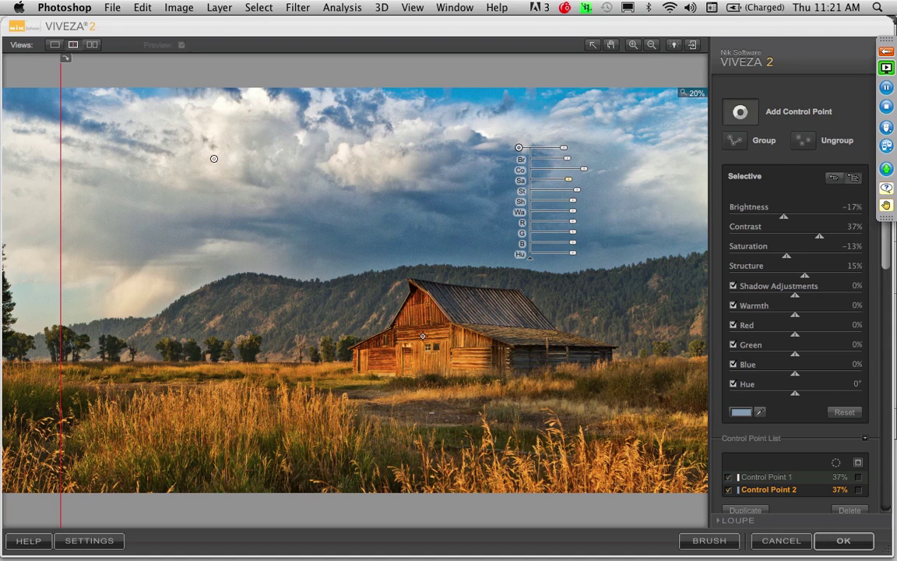
left_click(422, 336)
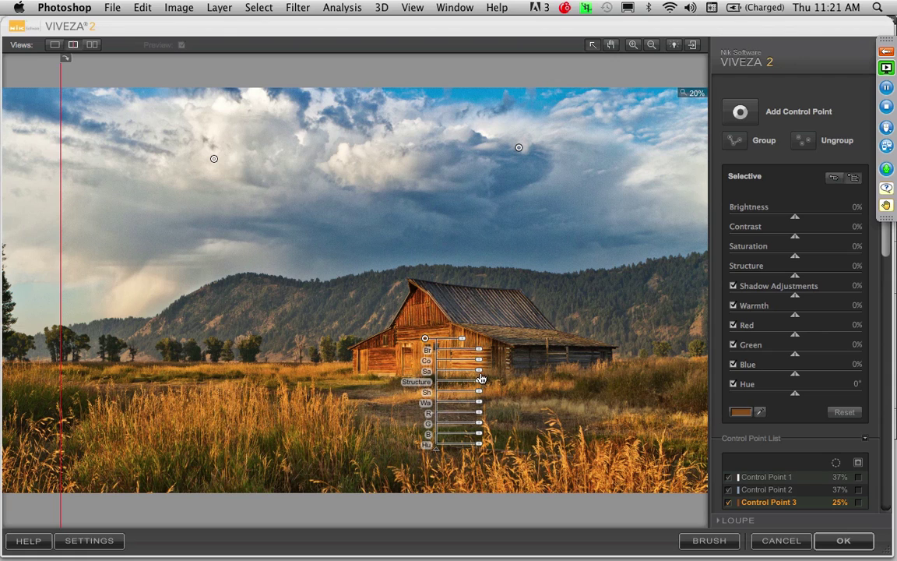
left_click_drag(478, 376, 471, 375)
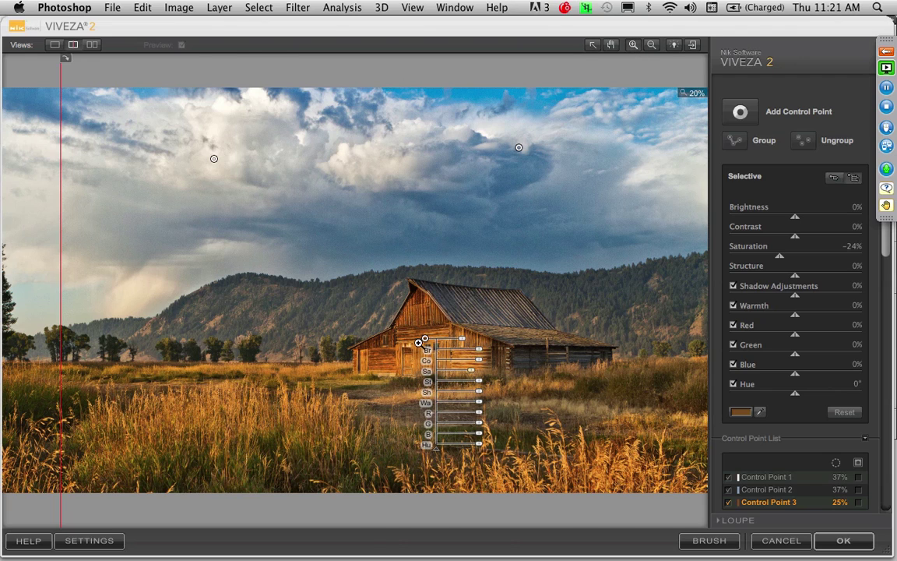
scroll(418, 342, "up", 1)
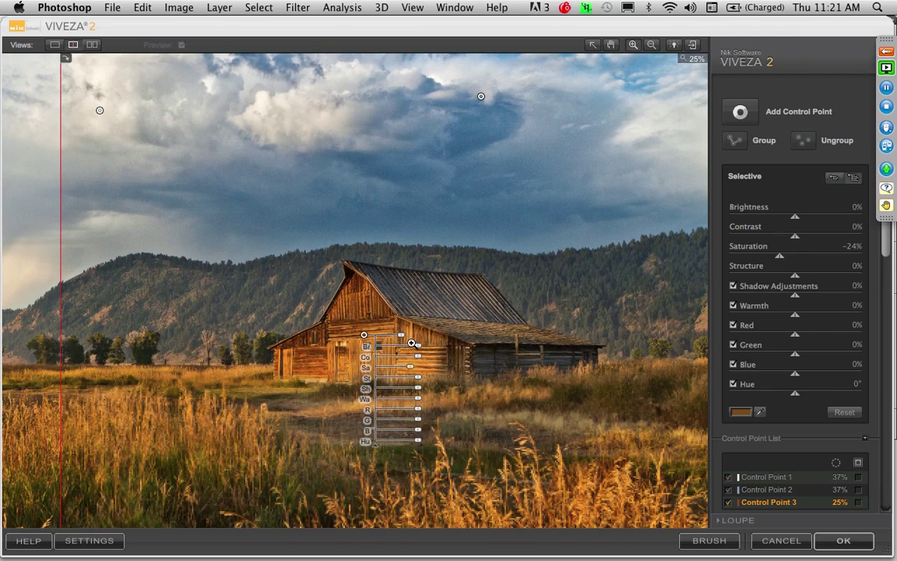
scroll(413, 342, "up", 1)
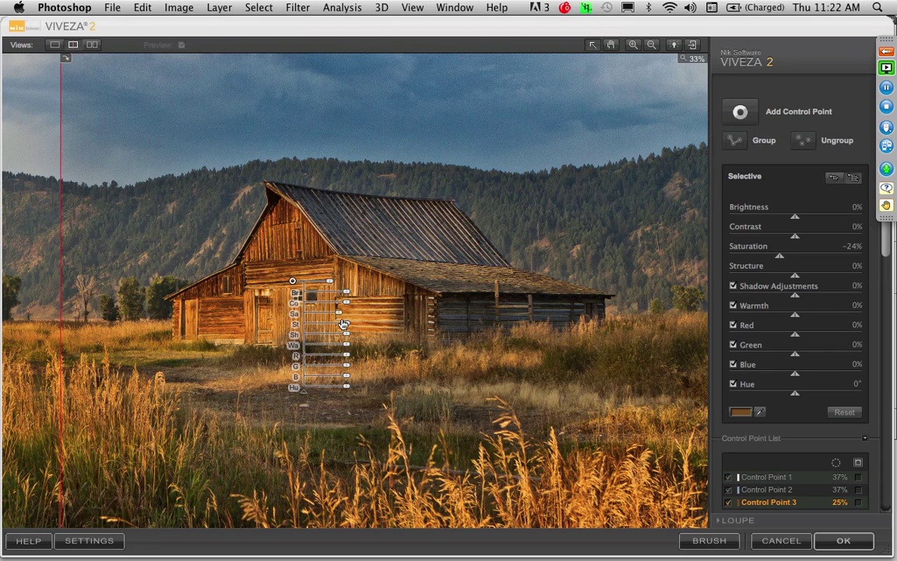
left_click_drag(346, 325, 353, 326)
- Add a control point on the barn roof, shrink its area of effect and set its Brightness to -21%
left_click(740, 114)
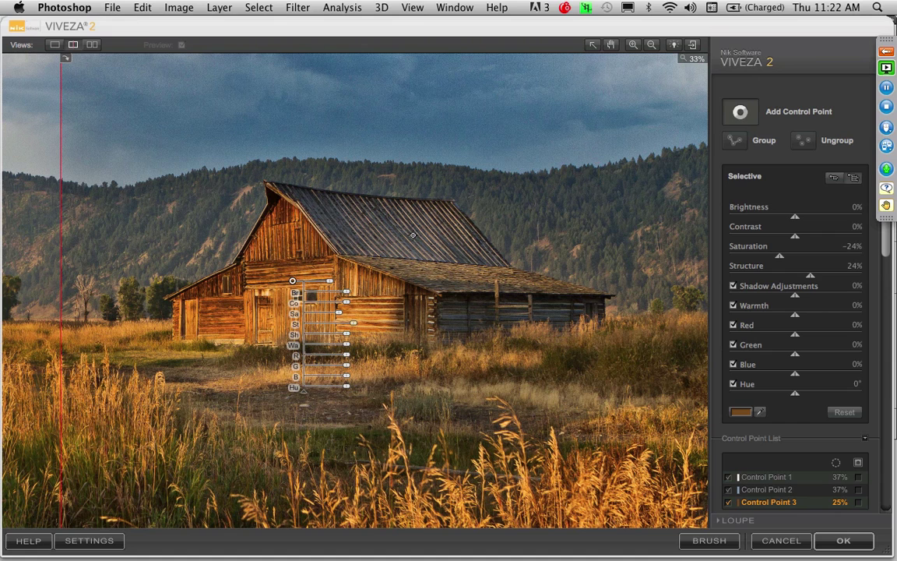
left_click(415, 240)
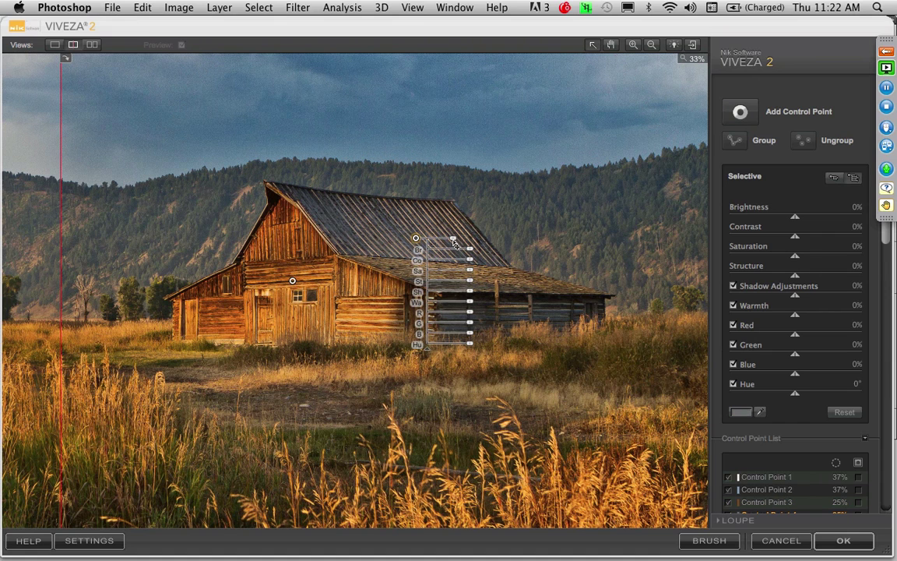
mouse_move(454, 239)
left_mouse_down()
mouse_move(445, 246)
mouse_move(461, 253)
left_mouse_up()
left_click(468, 254)
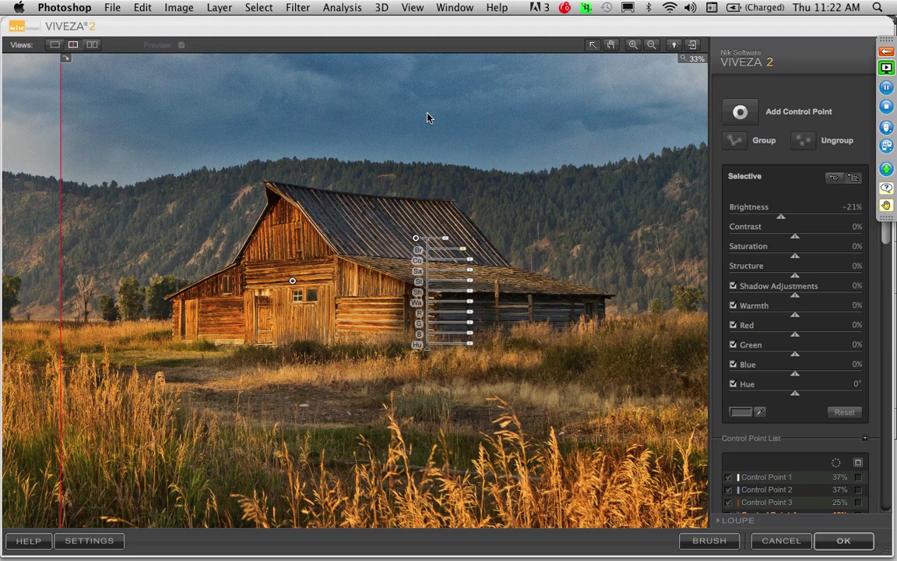
- Fit the whole photo in view and set Control Point 2's Contrast to 0%, Saturation to -19% and Structure to -2%
left_click(508, 118)
key("super+0")
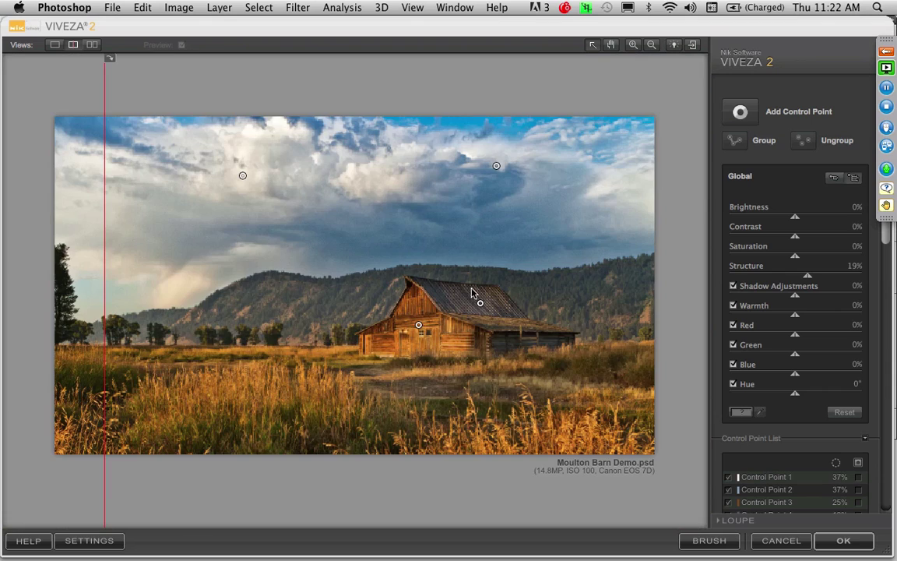
left_click(496, 166)
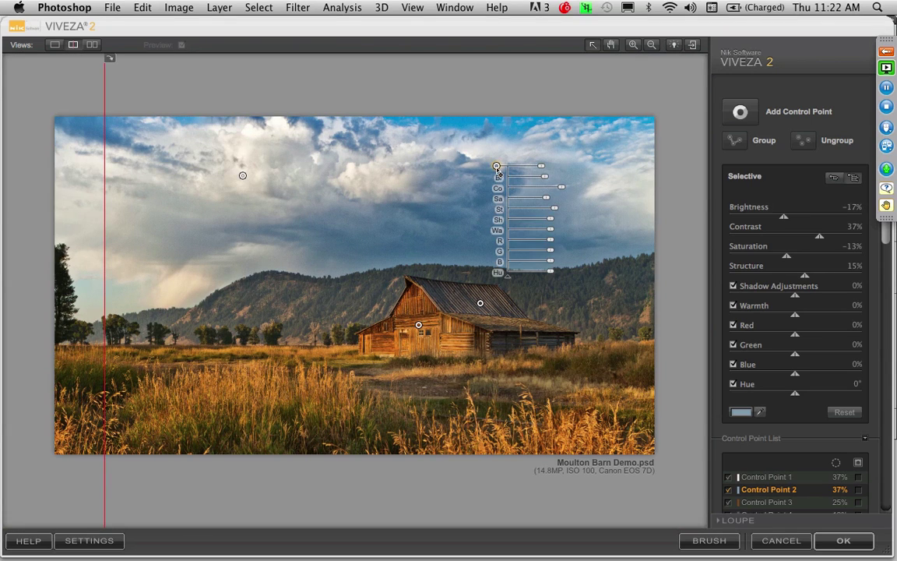
left_click_drag(562, 191, 551, 211)
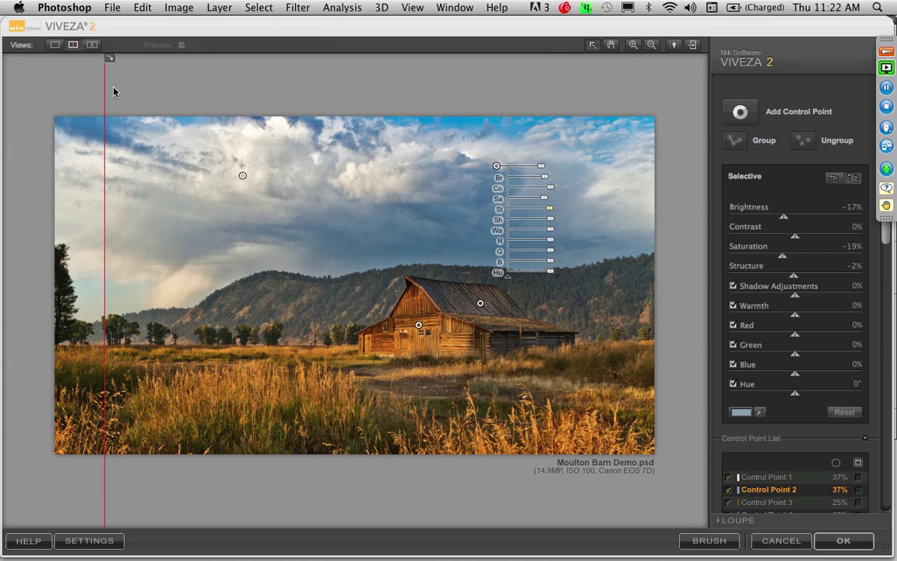
- Compare before and after by sweeping the split preview line across the photo, and apply the Viveza 2 adjustments
left_click_drag(105, 82, 386, 182)
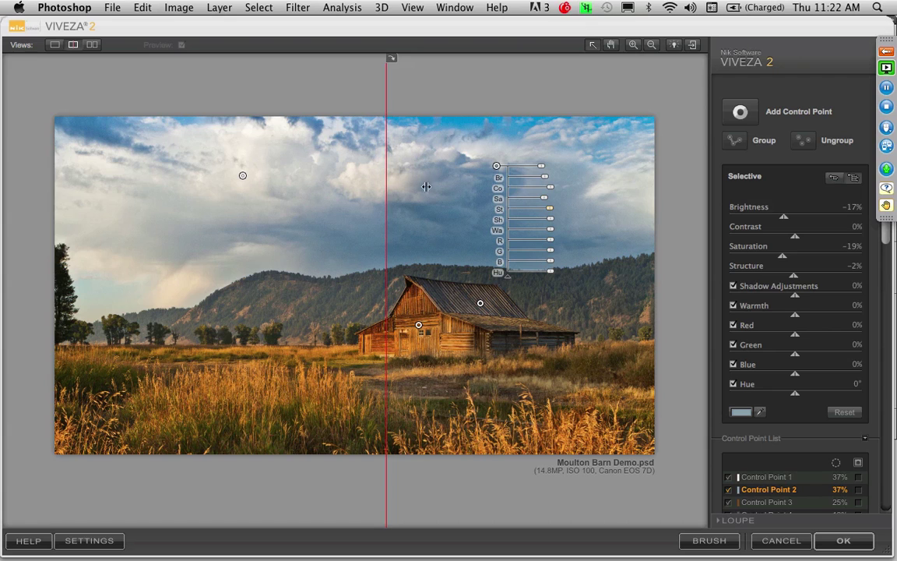
left_click(458, 152)
left_click_drag(403, 105, 47, 176)
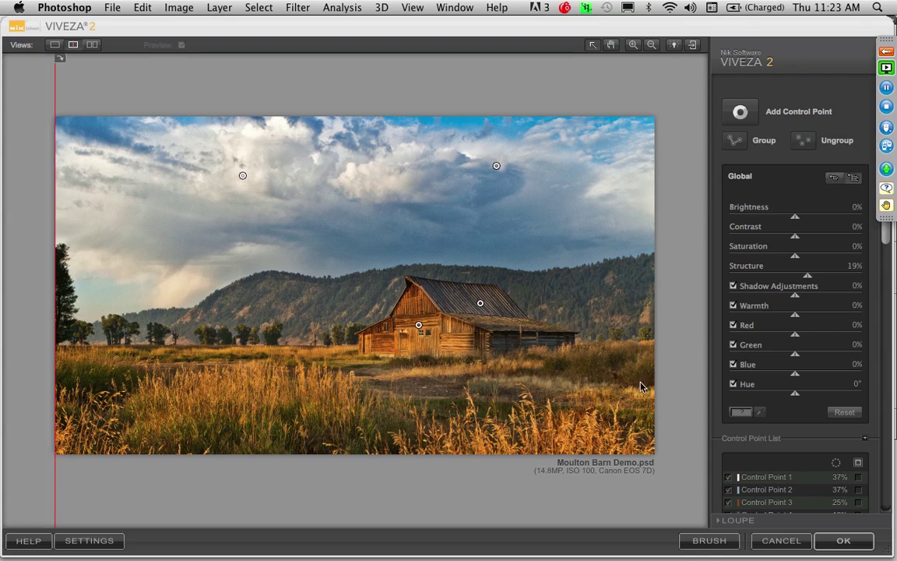
left_click(842, 543)
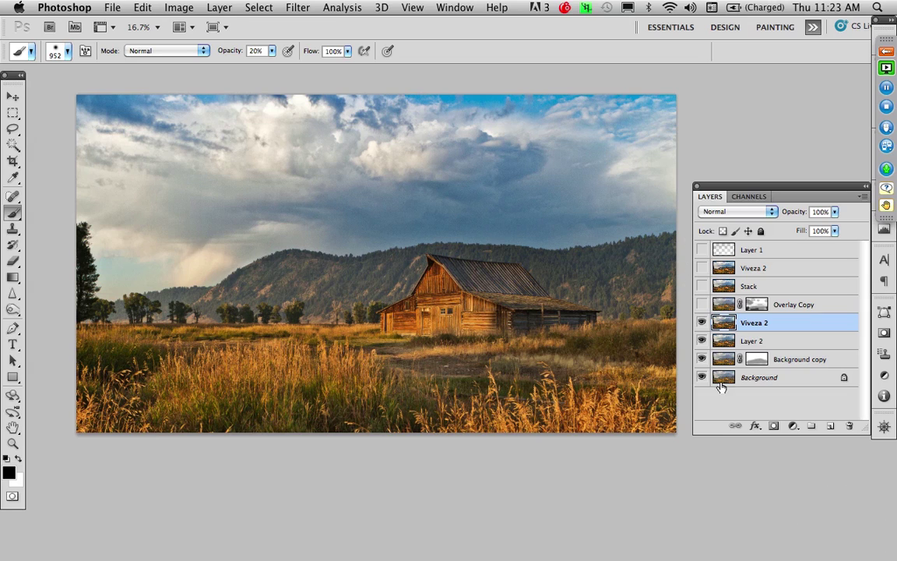
- Toggle the visibility of the selected Viveza 2 layer to compare the photo with and without its adjustments
left_click(703, 323)
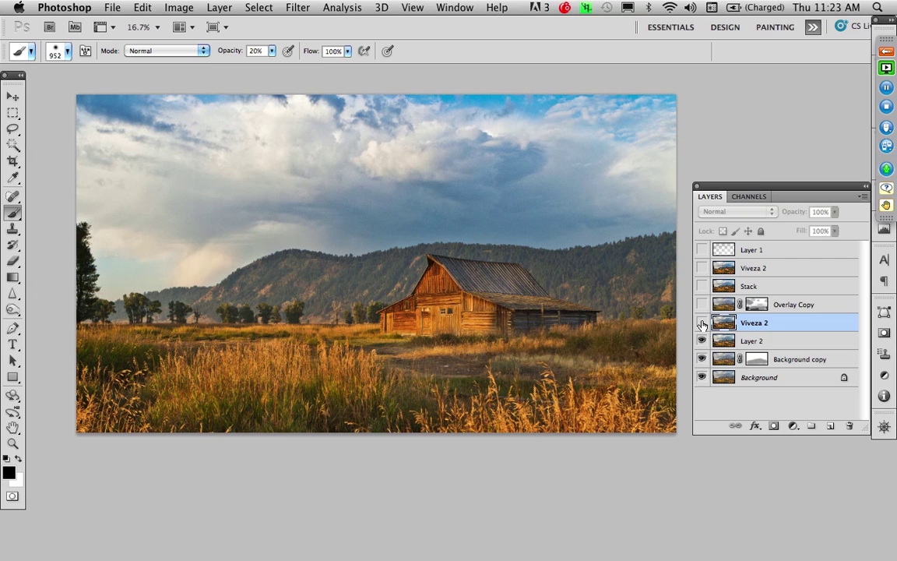
left_click(702, 323)
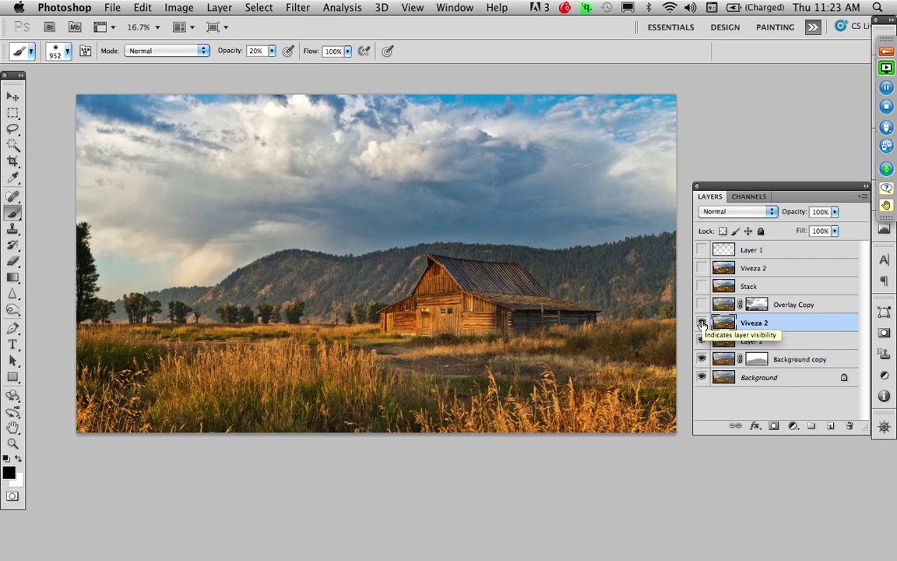
left_click(702, 324)
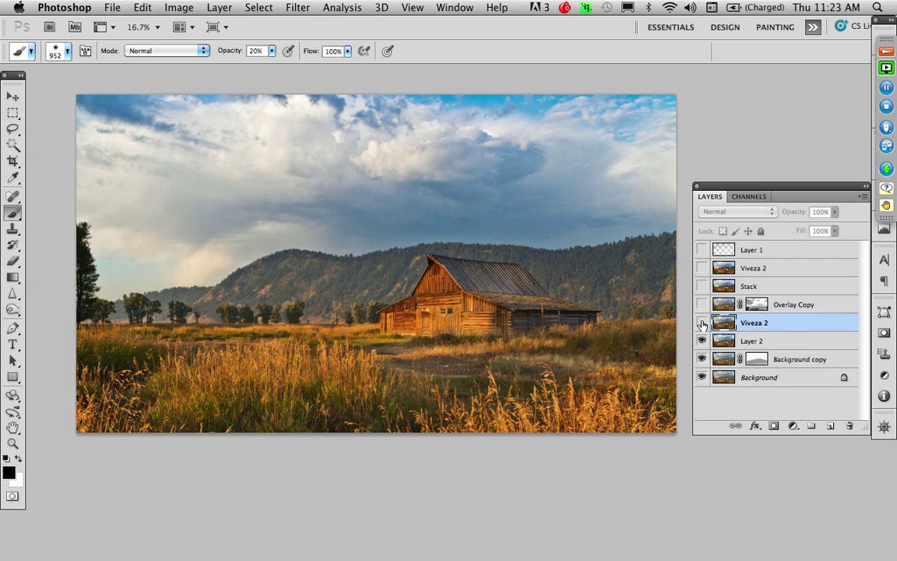
left_click(702, 323)
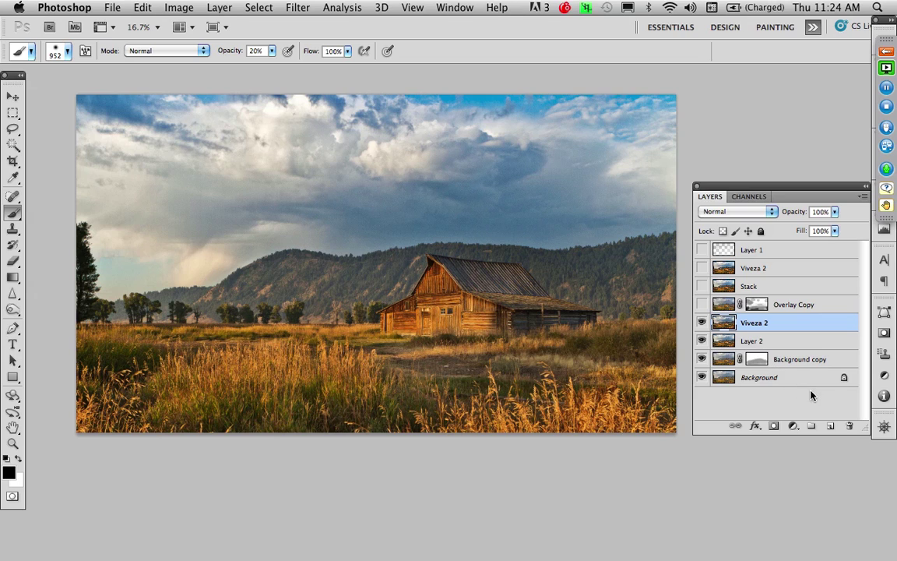
- Add an empty layer above the selected Viveza 2 layer and set its blend mode to Overlay
left_click(830, 426)
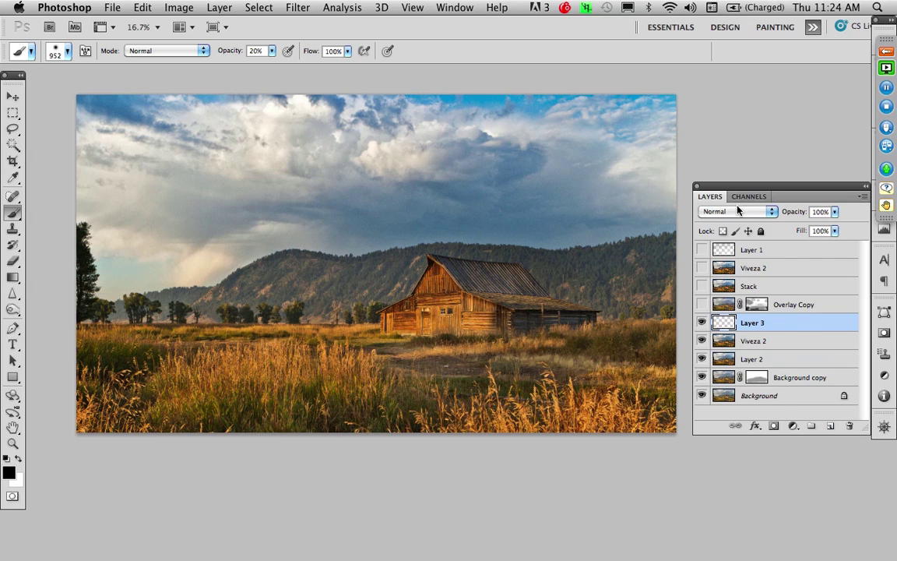
left_click(736, 212)
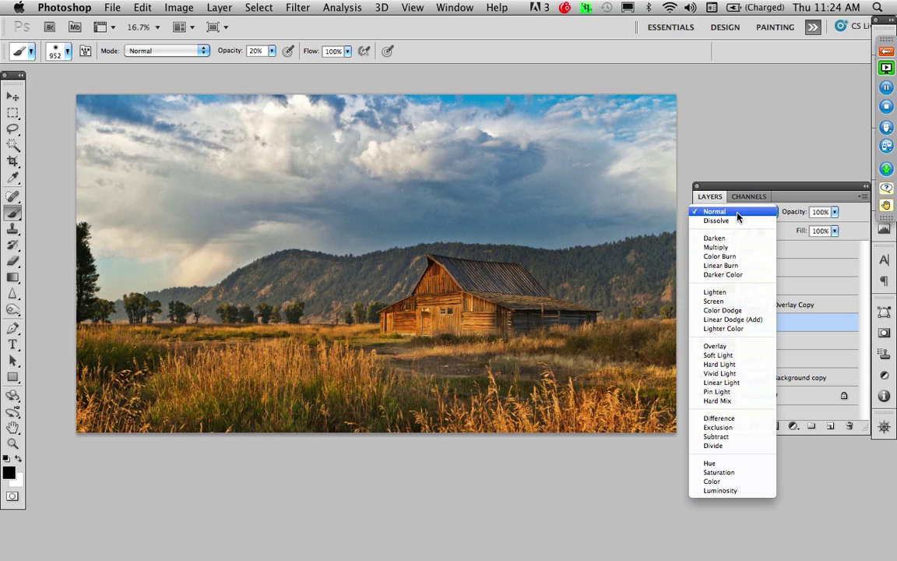
left_click(716, 346)
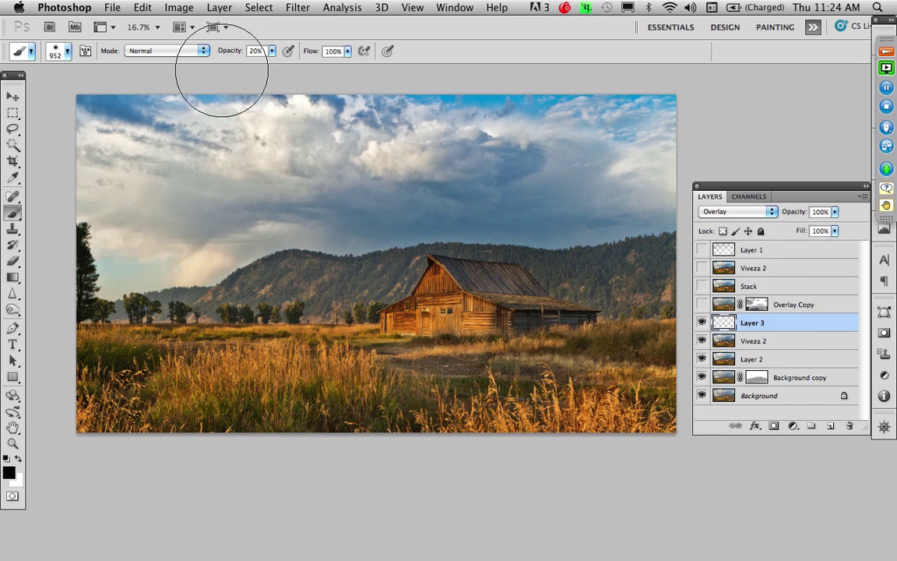
- Fill the new Overlay layer with 50% Gray and return to the Brush tool
left_click(113, 8)
mouse_move(140, 8)
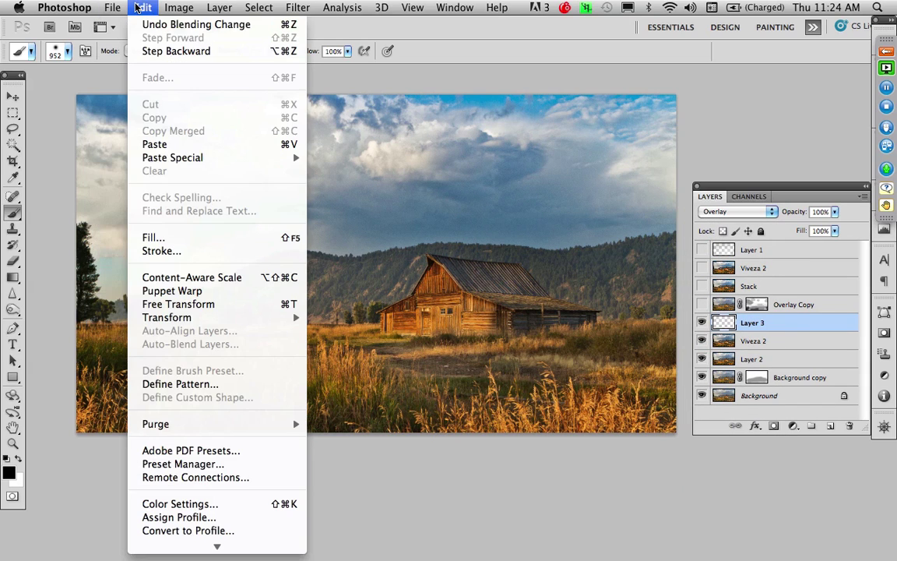
left_click(151, 237)
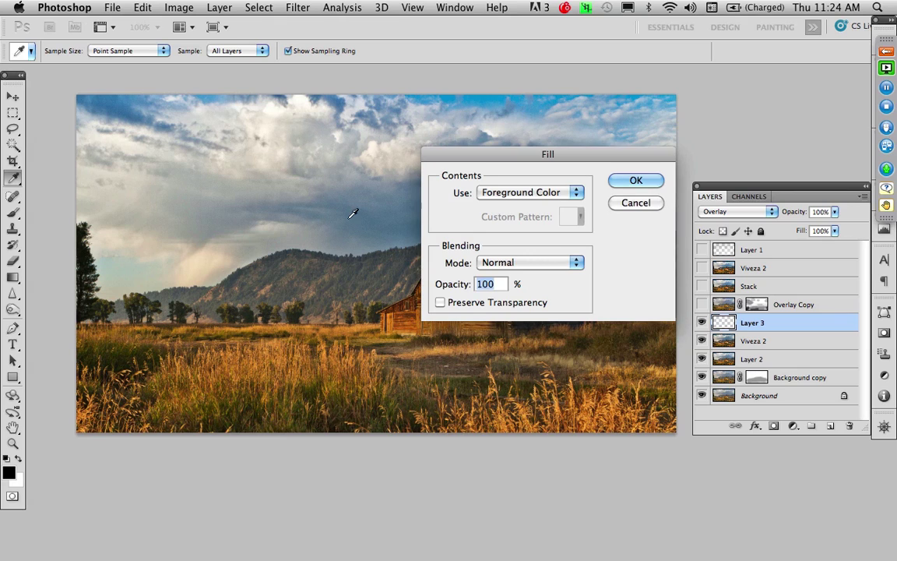
left_click(514, 192)
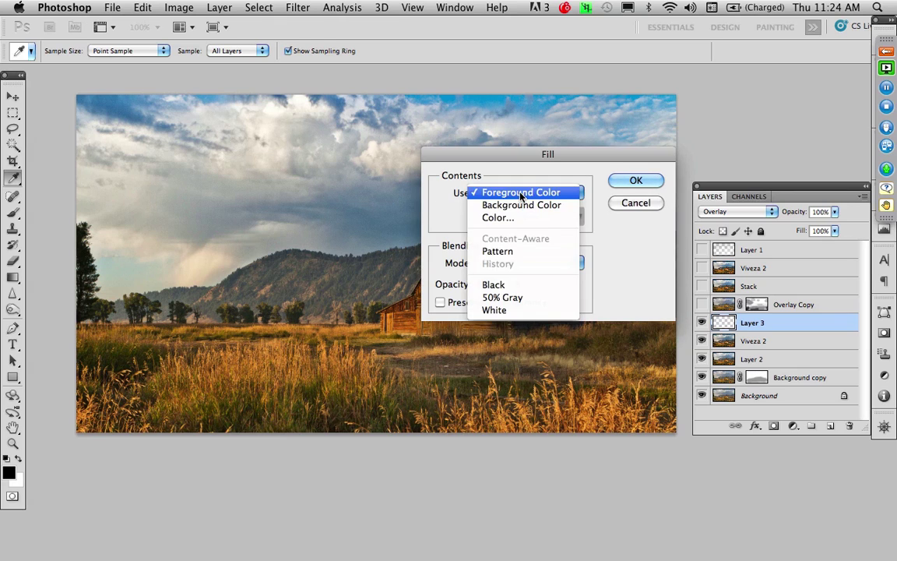
left_click(511, 298)
left_click(635, 181)
key("b")
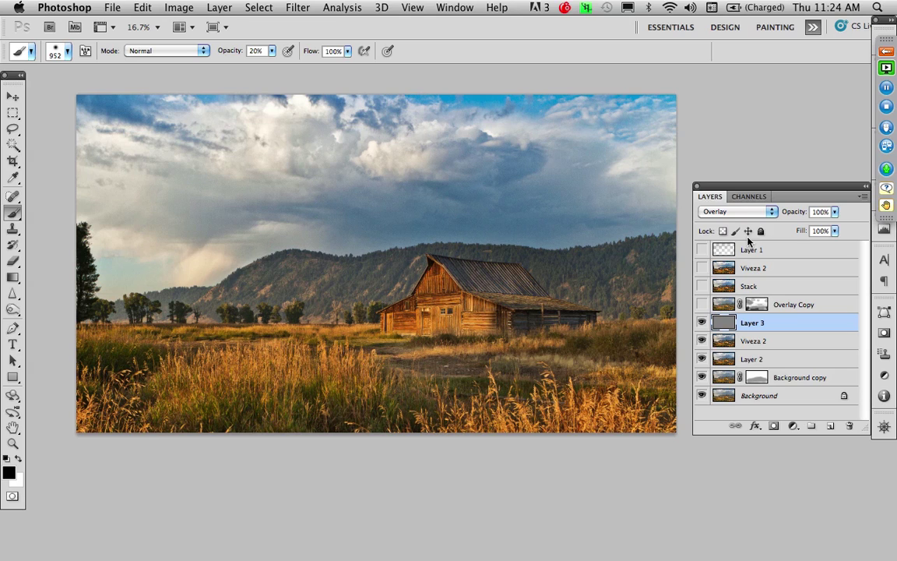
- Switch the gray layer's blend mode to Normal to inspect its fill, and restore Overlay
left_click(740, 211)
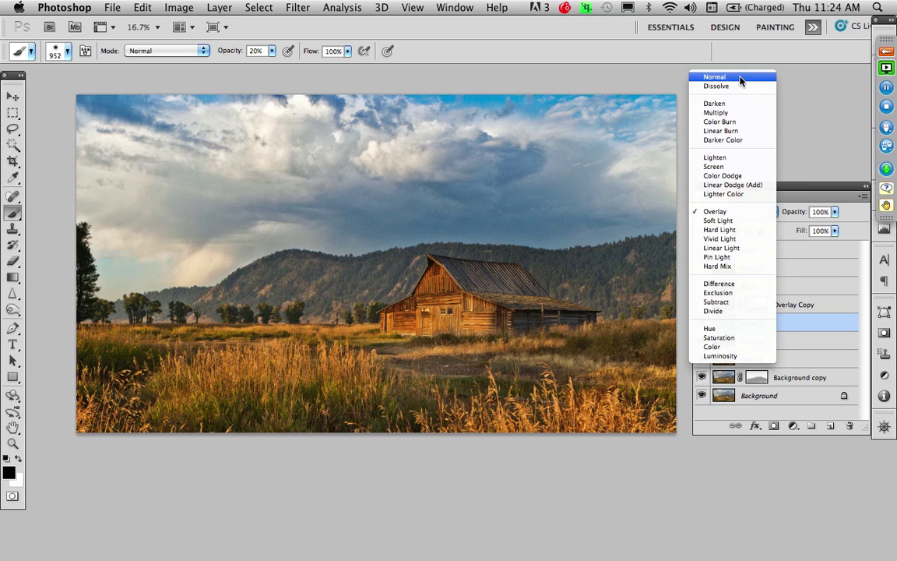
left_click(740, 77)
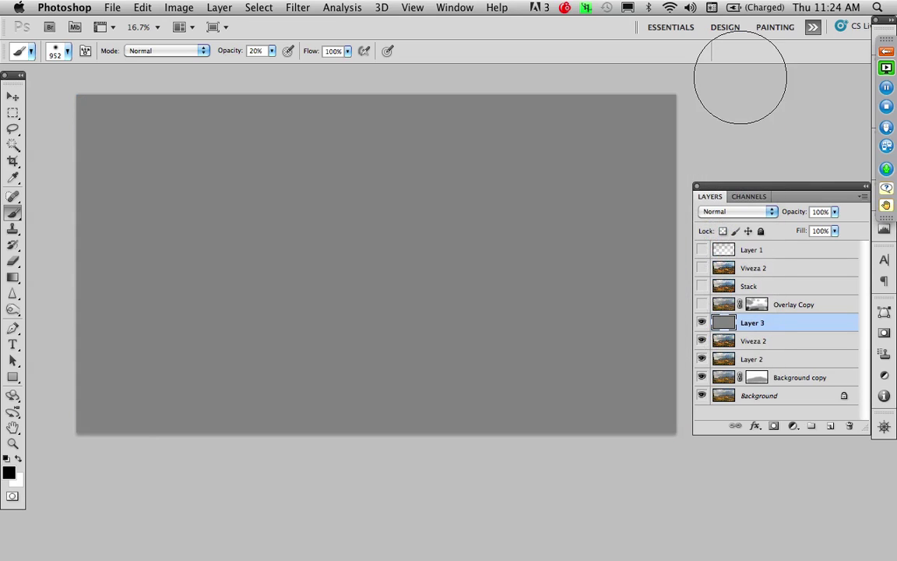
left_click(711, 210)
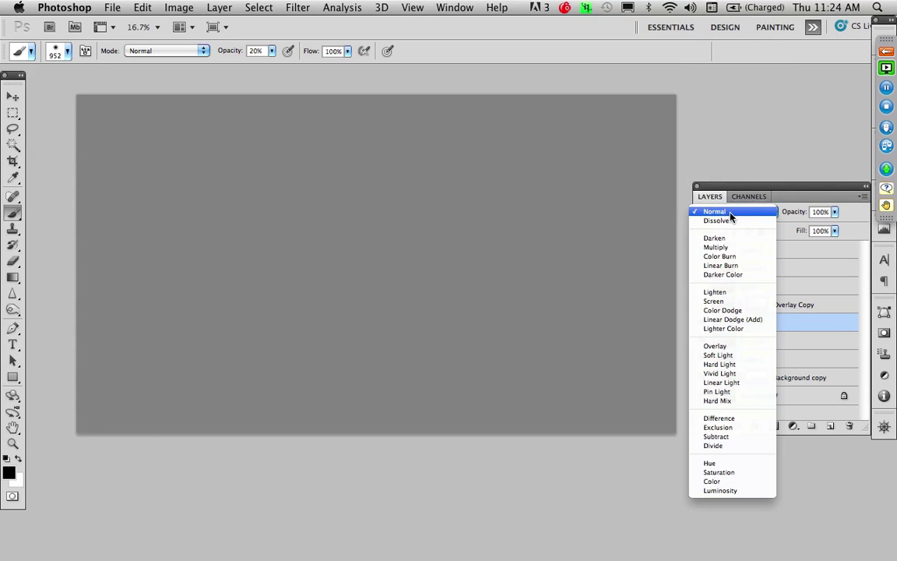
left_click(714, 346)
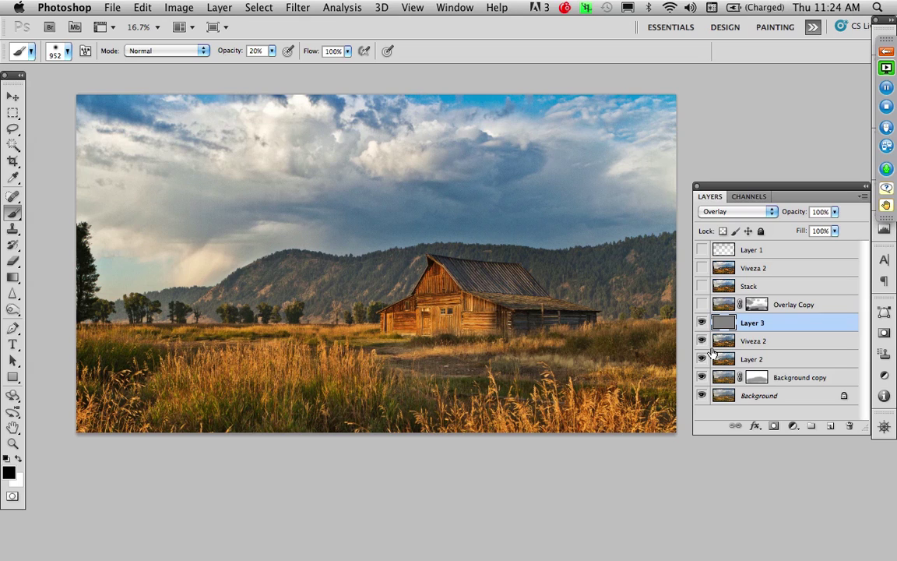
- Select the Viveza 2 layer and brush at 10% opacity with black over the sky and white around the barn and foreground
left_click(716, 342)
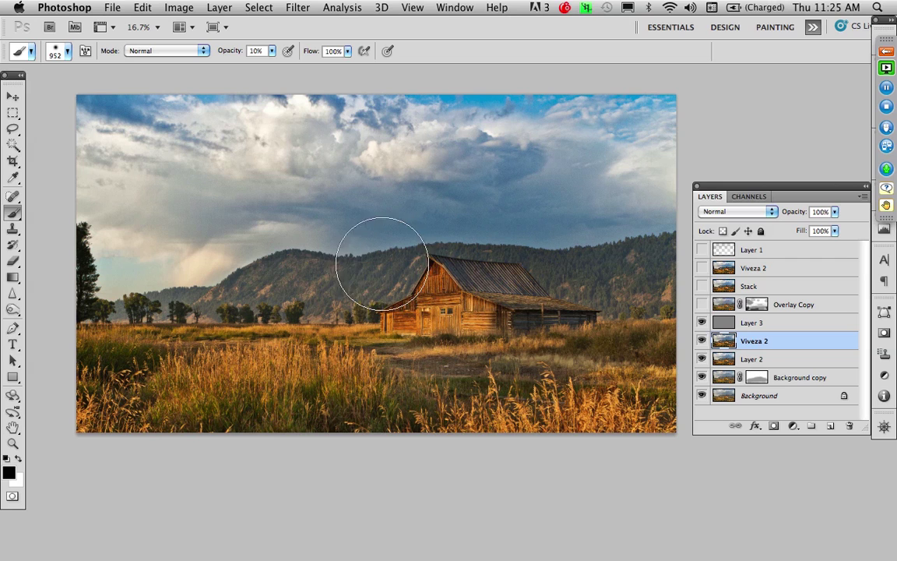
mouse_move(331, 213)
left_mouse_down()
mouse_move(377, 203)
mouse_move(374, 194)
left_mouse_up()
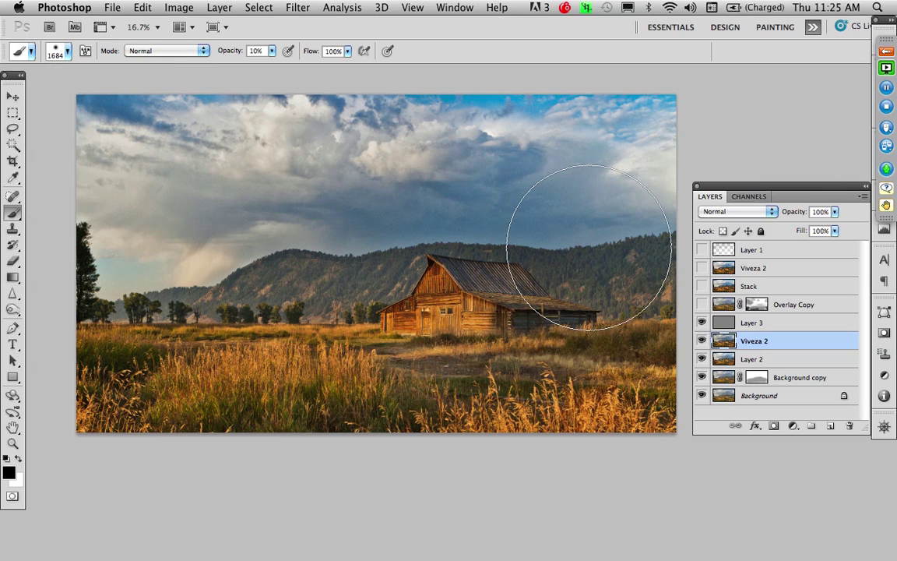
left_click_drag(591, 239, 518, 234)
mouse_move(521, 169)
left_mouse_down()
mouse_move(365, 212)
mouse_move(602, 213)
mouse_move(390, 226)
mouse_move(298, 219)
mouse_move(358, 194)
mouse_move(445, 183)
mouse_move(478, 168)
mouse_move(528, 217)
mouse_move(596, 226)
mouse_move(574, 238)
mouse_move(320, 241)
mouse_move(310, 203)
mouse_move(404, 146)
mouse_move(380, 112)
mouse_move(457, 145)
mouse_move(512, 147)
mouse_move(513, 162)
mouse_move(591, 154)
mouse_move(573, 170)
mouse_move(520, 178)
mouse_move(508, 190)
mouse_move(629, 220)
left_mouse_up()
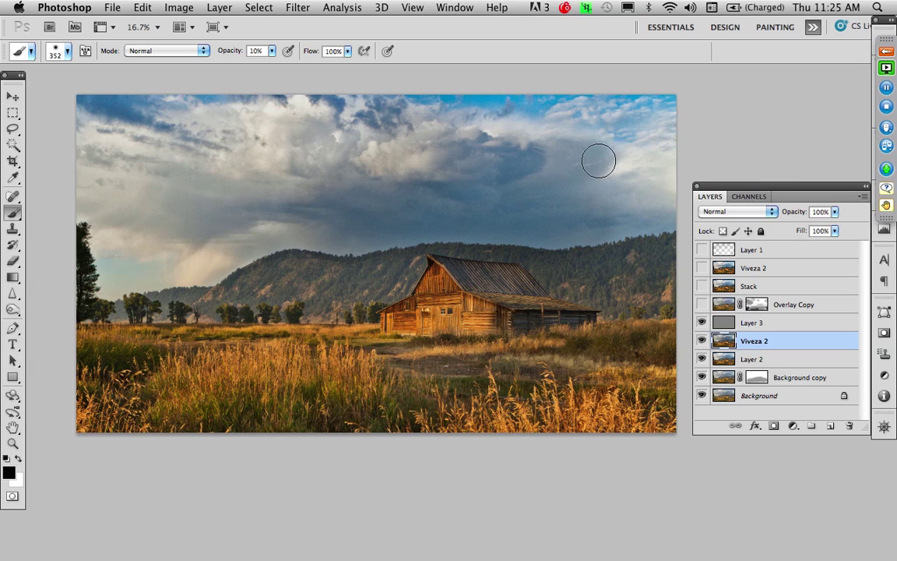
mouse_move(595, 158)
left_mouse_down()
mouse_move(632, 164)
mouse_move(645, 157)
left_mouse_up()
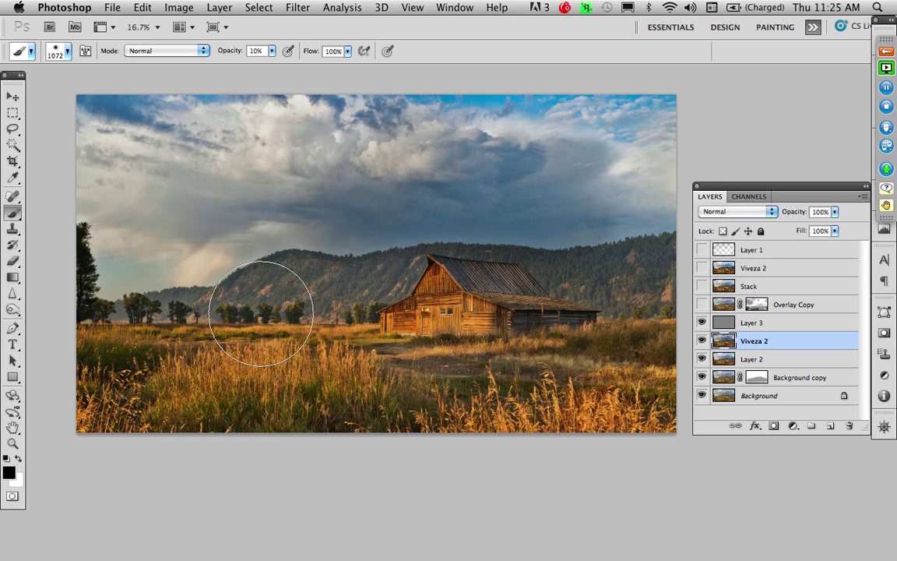
key("x")
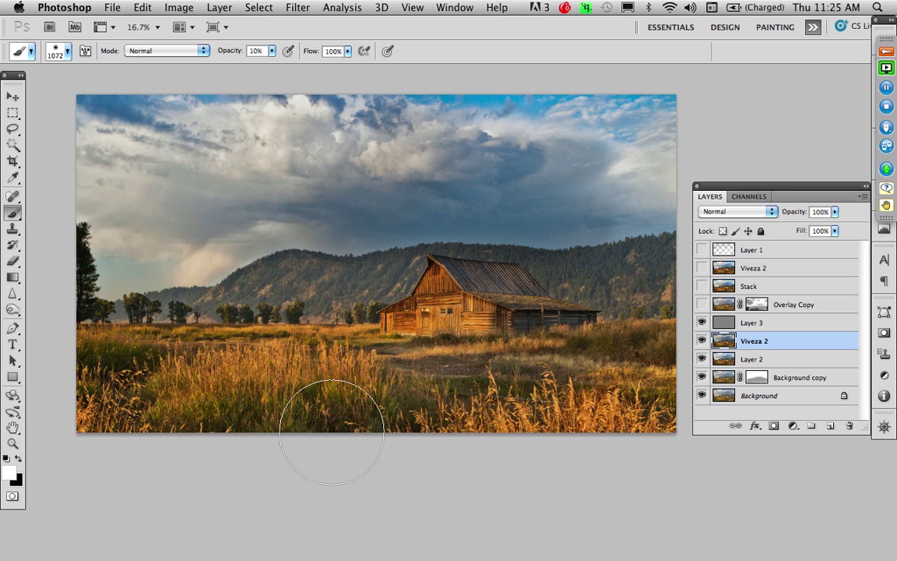
mouse_move(480, 345)
left_mouse_down()
mouse_move(491, 311)
mouse_move(476, 309)
mouse_move(472, 300)
mouse_move(482, 299)
mouse_move(452, 303)
left_mouse_up()
- Undo the brush strokes by reverting the history to the last Blending Change, and select the gray Overlay layer
left_click(449, 6)
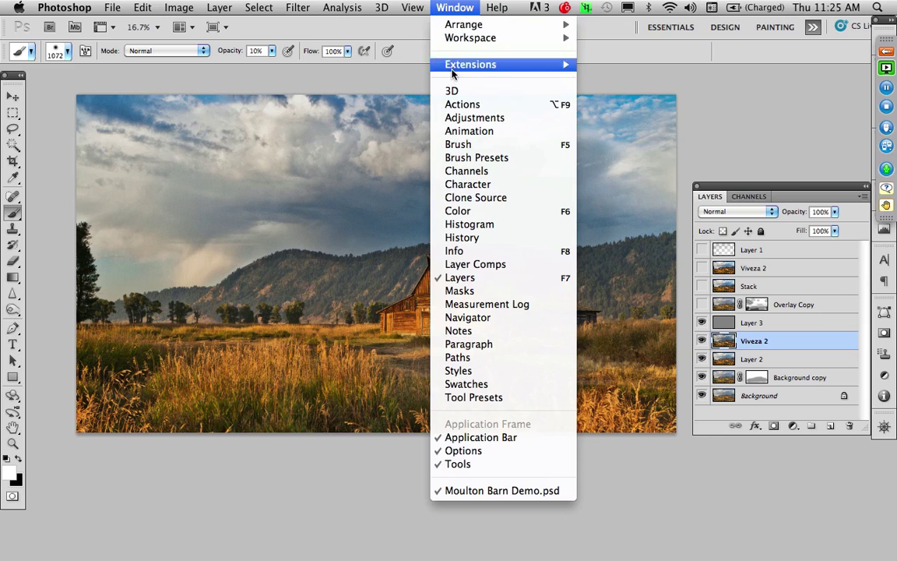
left_click(475, 238)
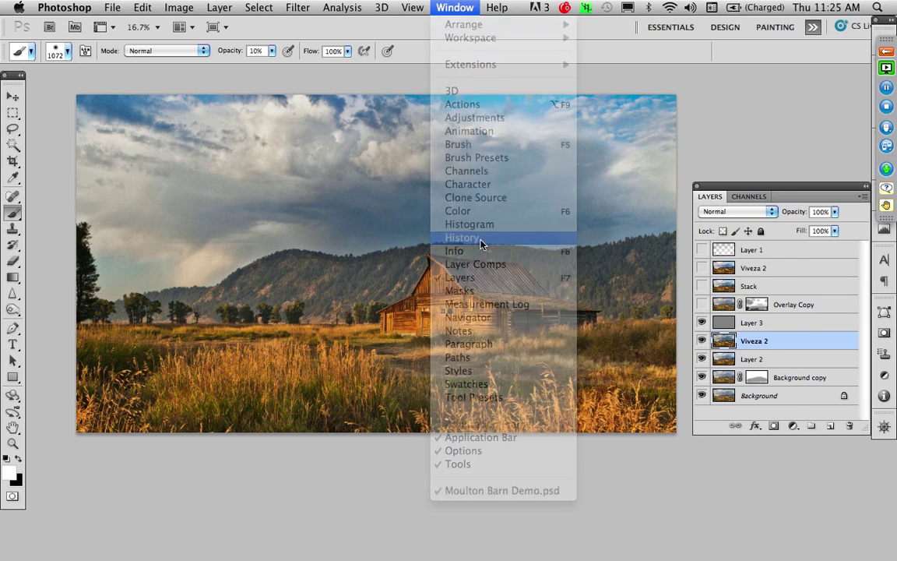
left_click(790, 385)
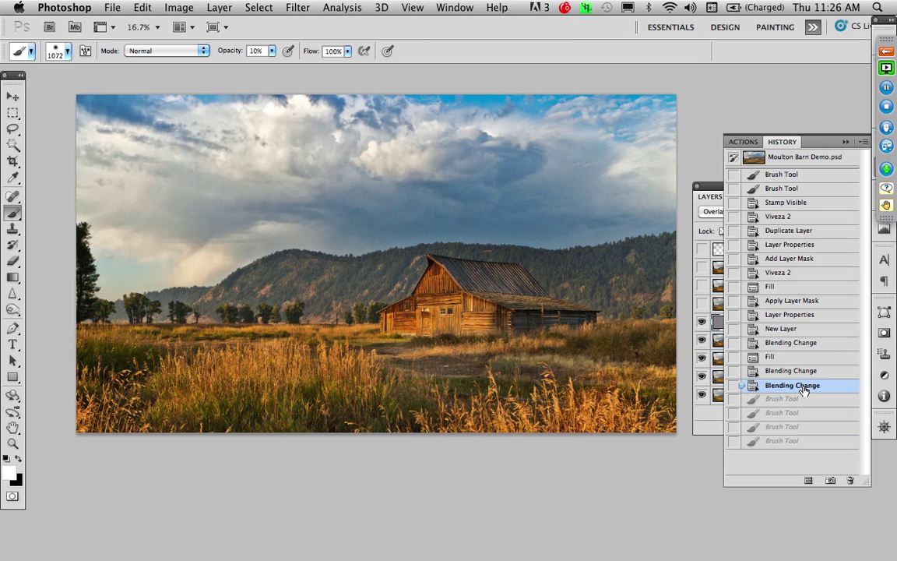
left_click(717, 326)
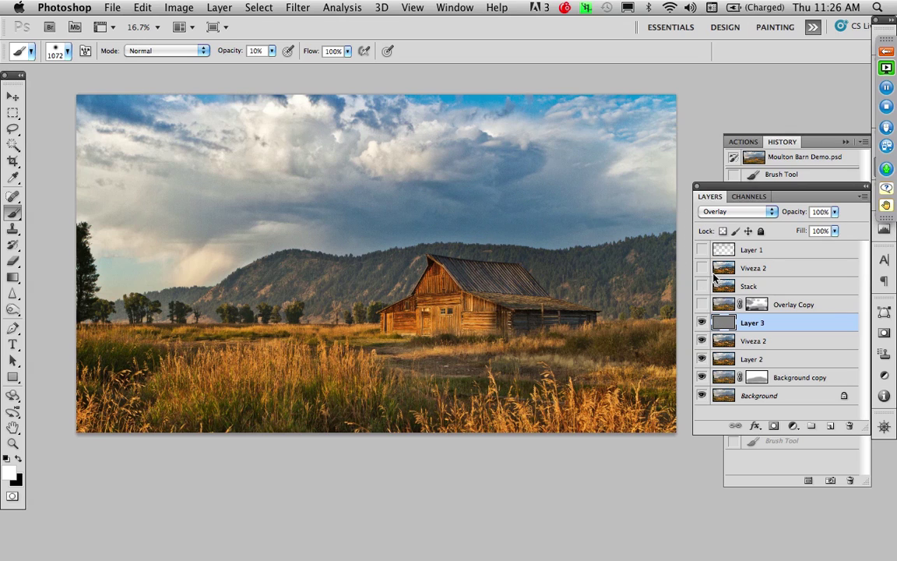
- On the gray layer, darken the sky with black and lighten the grass in front of the barn with white at 10% brush opacity
key("x")
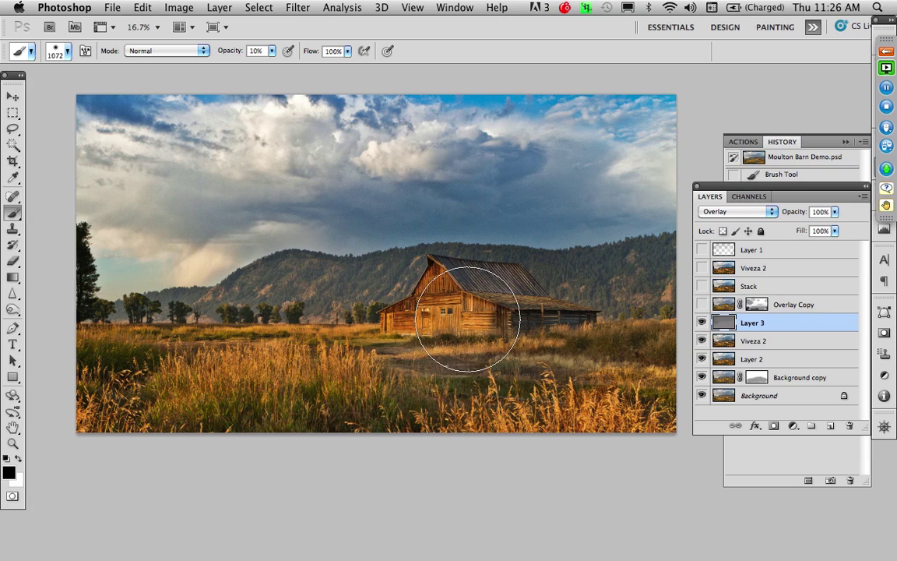
key("x")
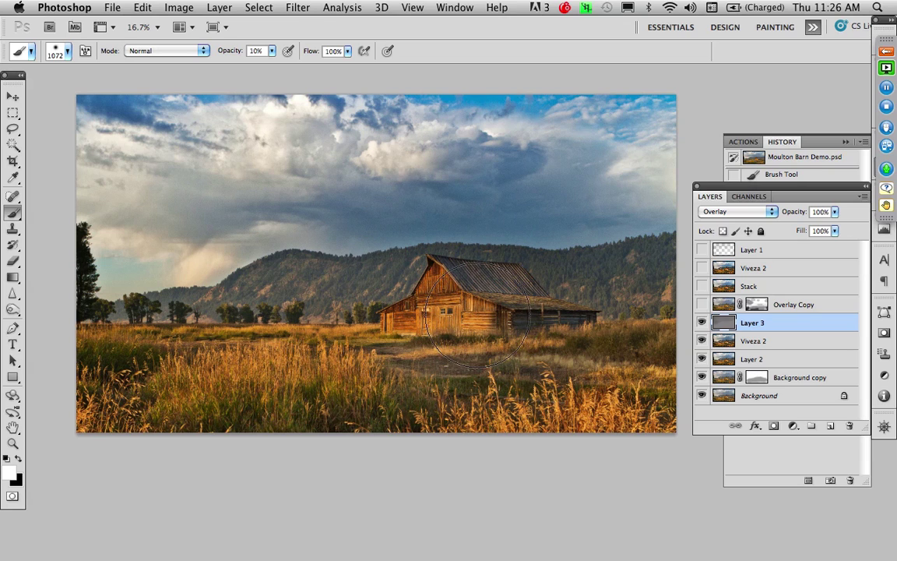
mouse_move(555, 358)
left_mouse_down()
mouse_move(513, 411)
mouse_move(523, 339)
mouse_move(486, 339)
mouse_move(517, 407)
mouse_move(425, 353)
mouse_move(499, 378)
left_mouse_up()
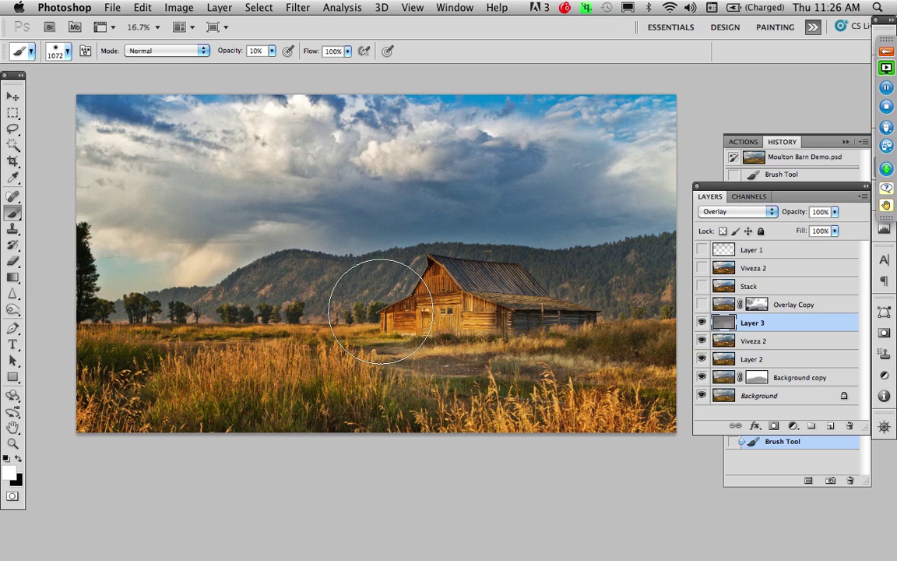
- Shrink the brush to 664 and darken the hills behind the barn and the outer edges of the field with black
mouse_move(382, 310)
left_mouse_down()
mouse_move(313, 312)
mouse_move(335, 312)
left_mouse_up()
key("x")
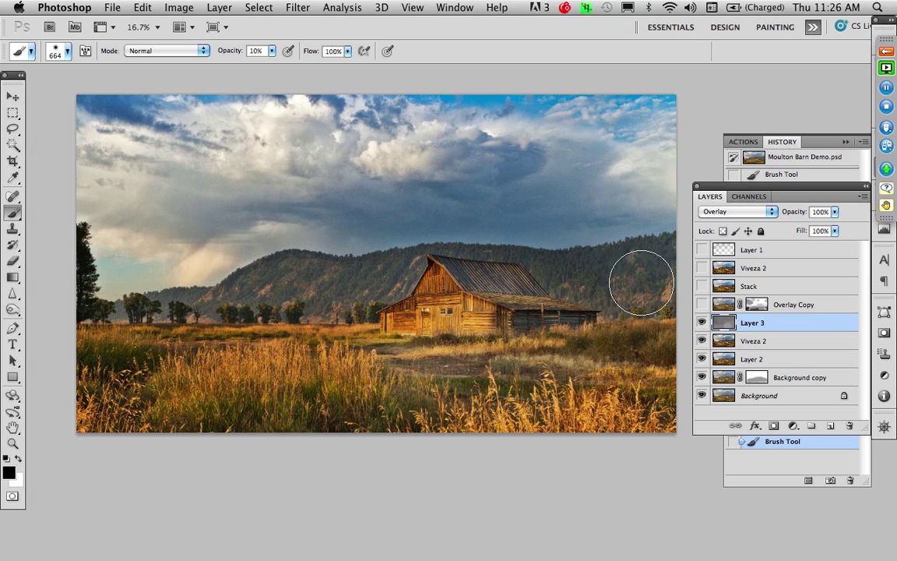
mouse_move(642, 282)
left_mouse_down()
mouse_move(672, 267)
mouse_move(599, 274)
mouse_move(614, 280)
mouse_move(640, 278)
mouse_move(568, 278)
mouse_move(541, 266)
mouse_move(388, 288)
mouse_move(409, 271)
mouse_move(267, 300)
mouse_move(366, 297)
mouse_move(261, 296)
mouse_move(220, 304)
mouse_move(318, 306)
mouse_move(194, 317)
mouse_move(124, 371)
left_mouse_up()
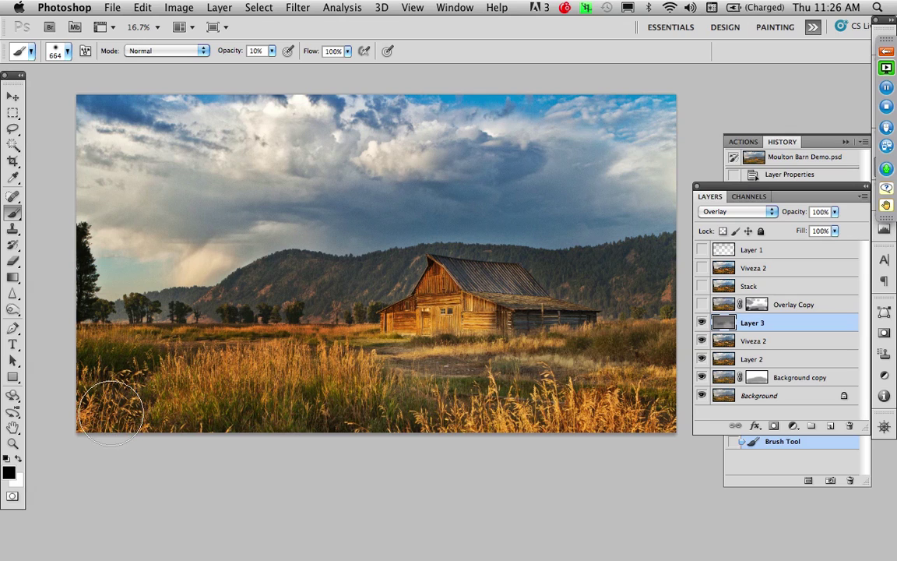
mouse_move(111, 411)
left_mouse_down()
mouse_move(469, 440)
mouse_move(645, 432)
mouse_move(660, 380)
mouse_move(607, 354)
mouse_move(612, 315)
mouse_move(448, 250)
mouse_move(310, 291)
mouse_move(235, 263)
left_mouse_up()
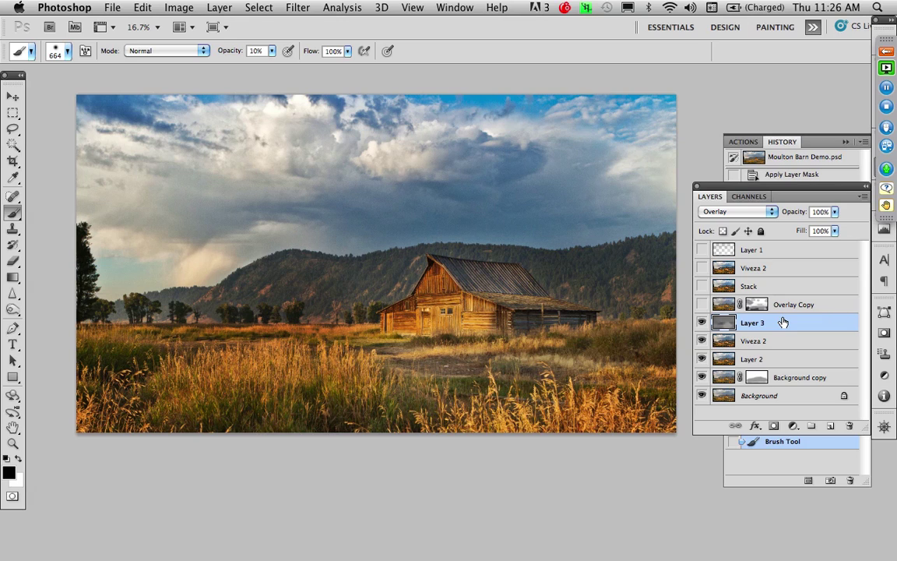
- Switch the gray layer's blend mode to Normal to examine the painted light and dark areas
left_click(728, 212)
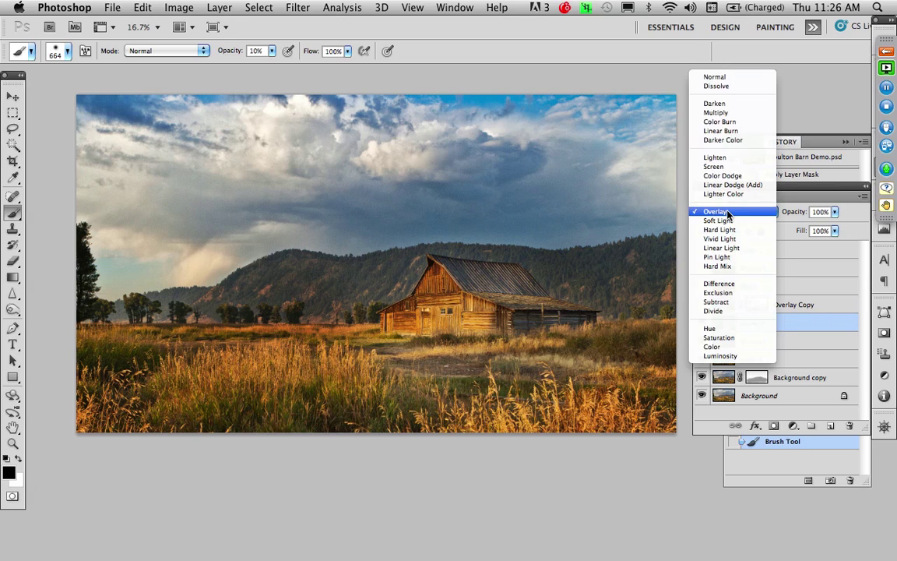
left_click(722, 78)
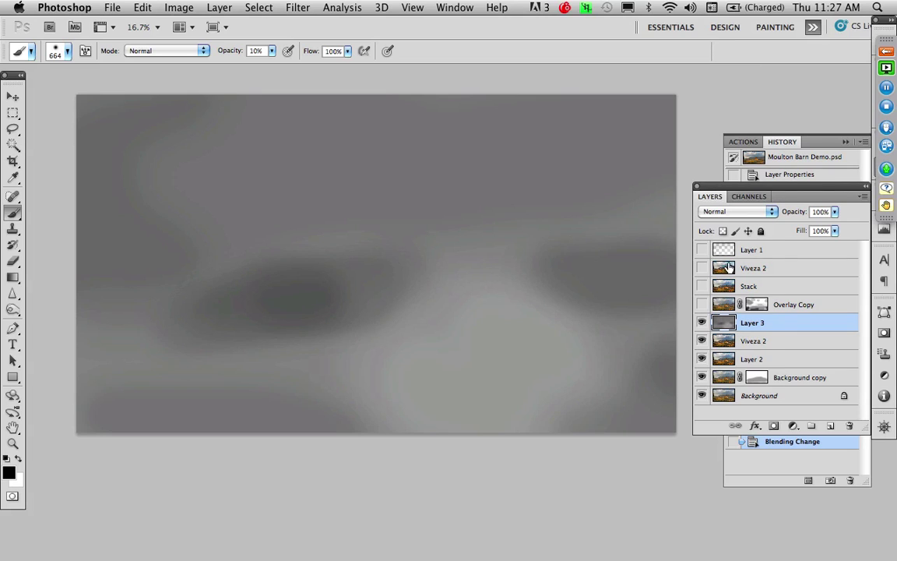
- Set the gray layer's blend mode back to Overlay and toggle its visibility to compare the photo before and after dodging and burning
left_click(736, 211)
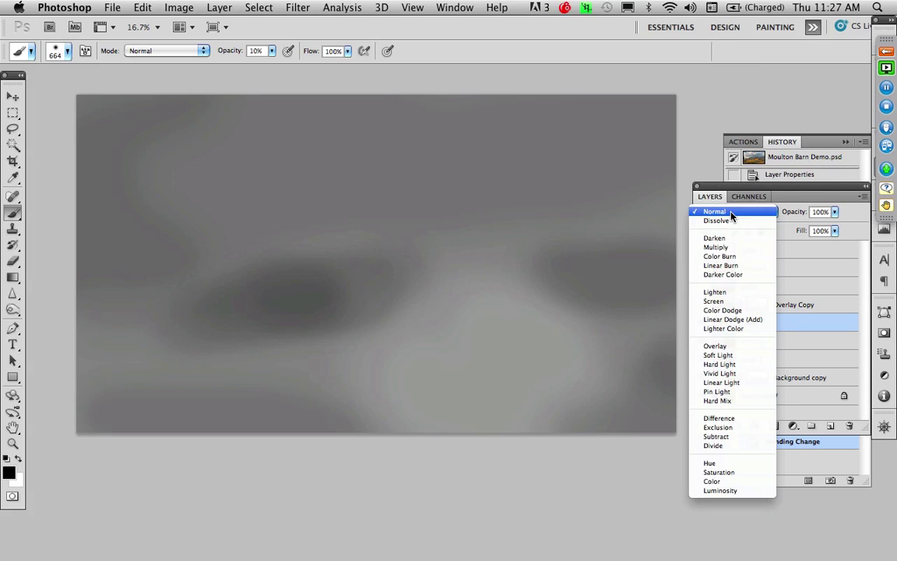
left_click(714, 347)
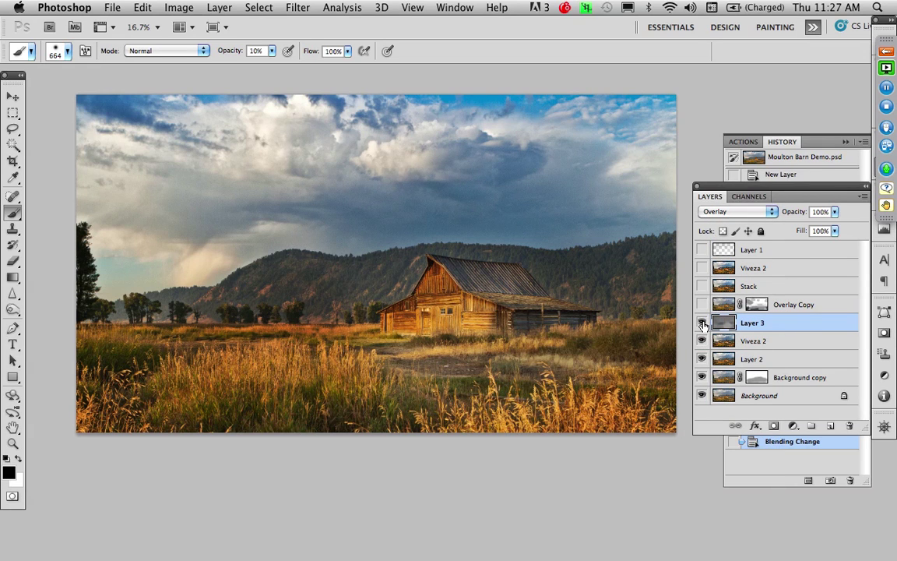
left_click(703, 323)
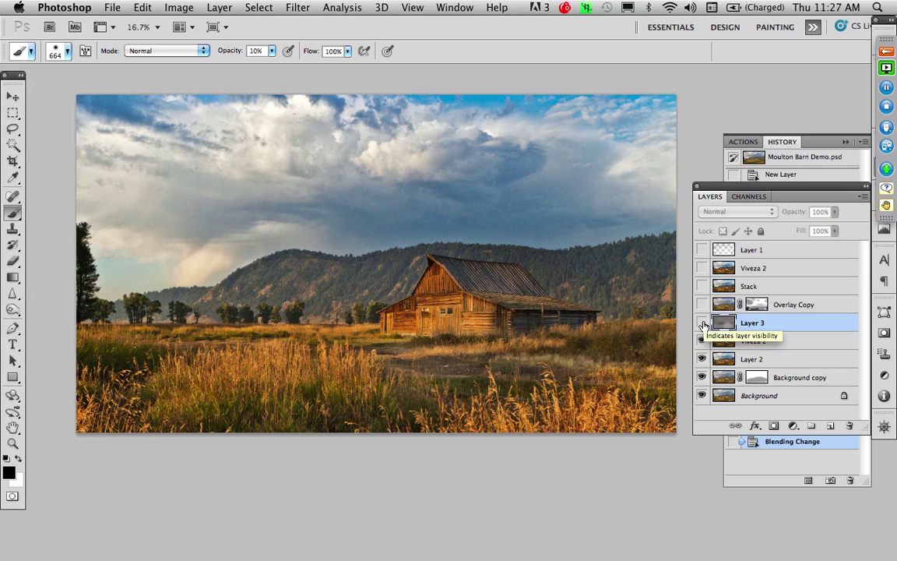
left_click(702, 323)
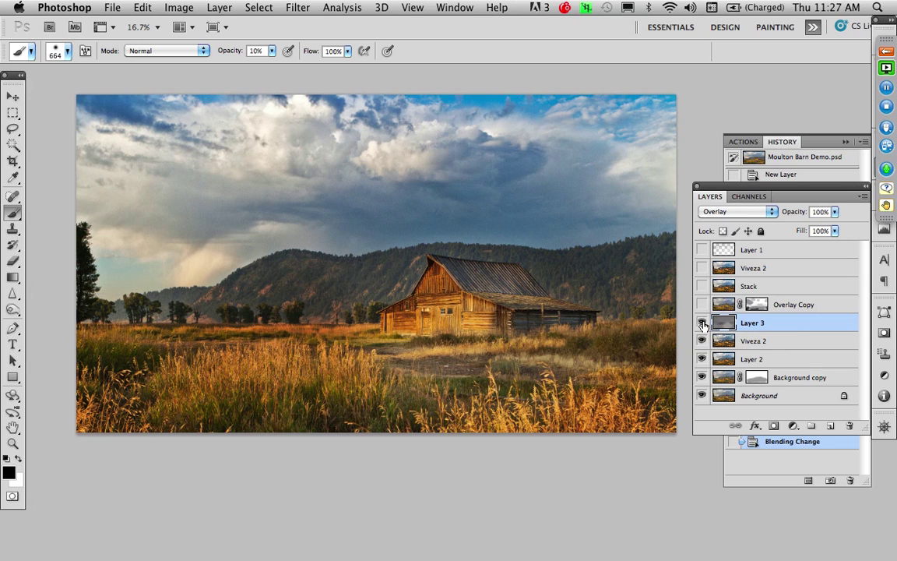
left_click(702, 323)
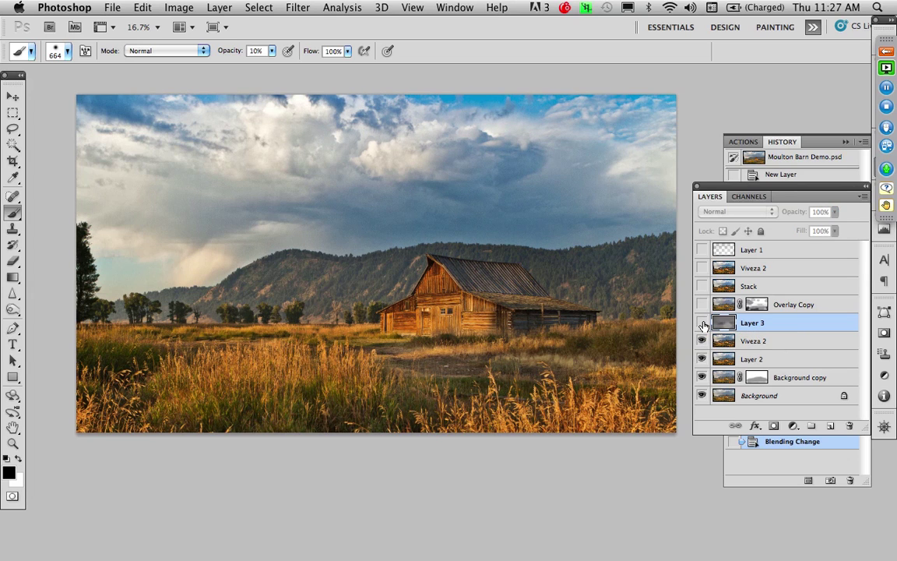
left_click(703, 323)
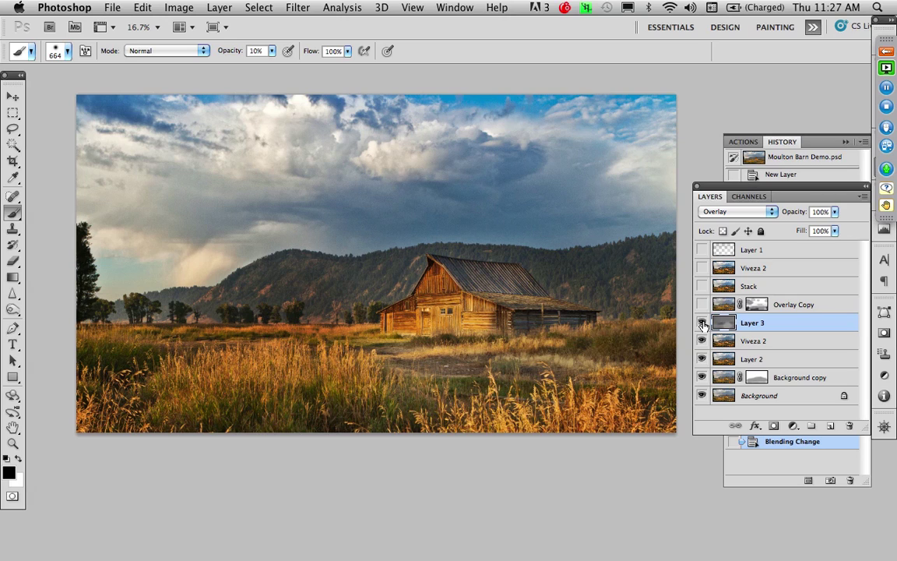
- Reduce the gray Overlay layer's opacity to 76% and compare the photo with and without the layer
left_click(834, 212)
left_click(820, 227)
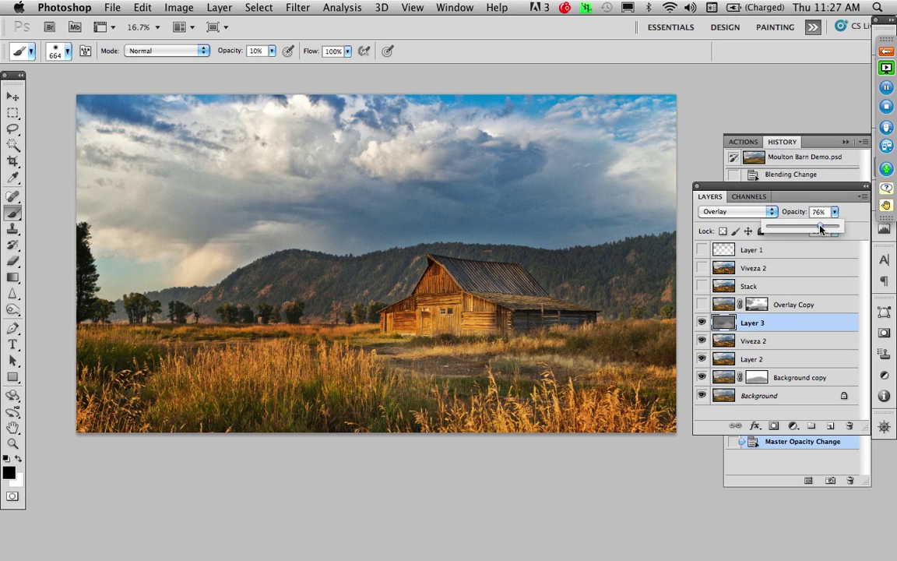
left_click(702, 323)
left_click(703, 323)
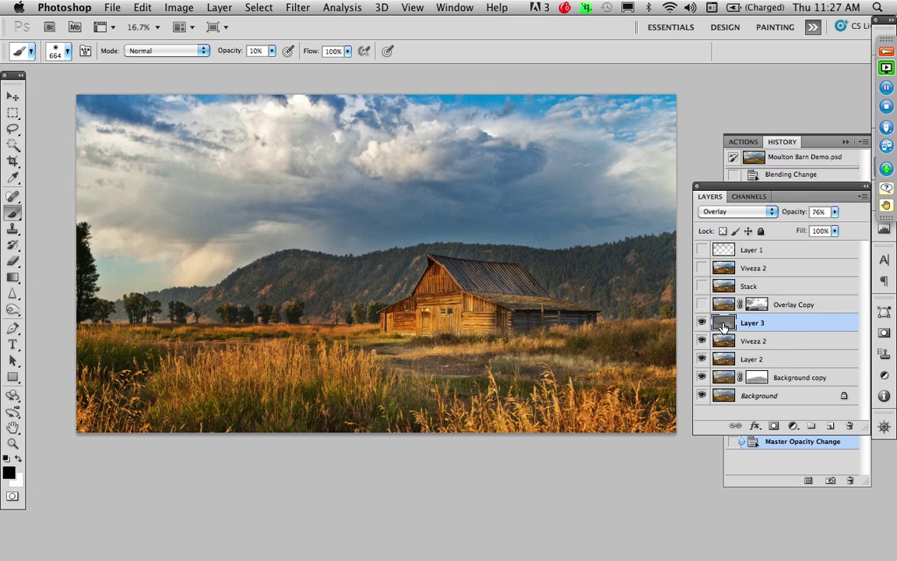
- Examine the barn photo in full-screen view fitted to the screen, and compare it with the adjustment layers hidden and shown
key("f")
key("f")
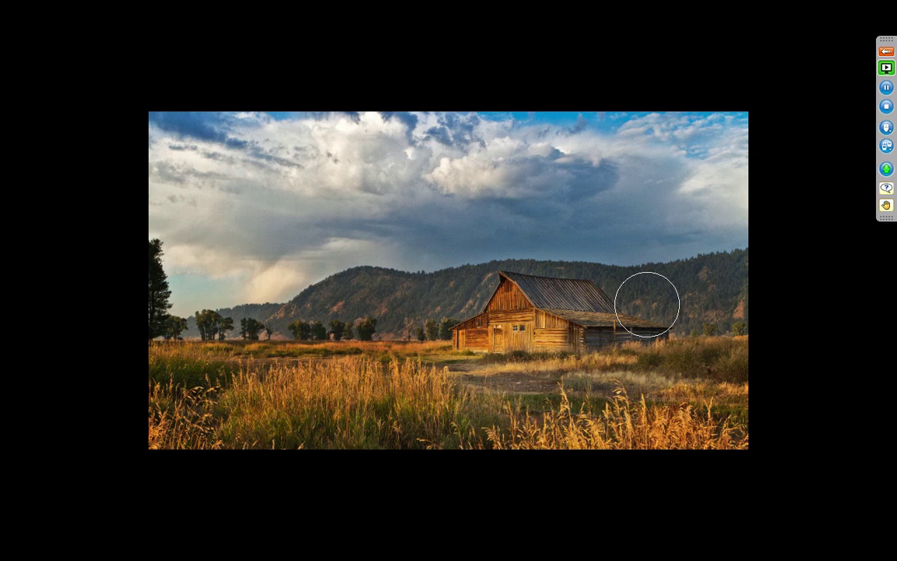
key("ctrl+0")
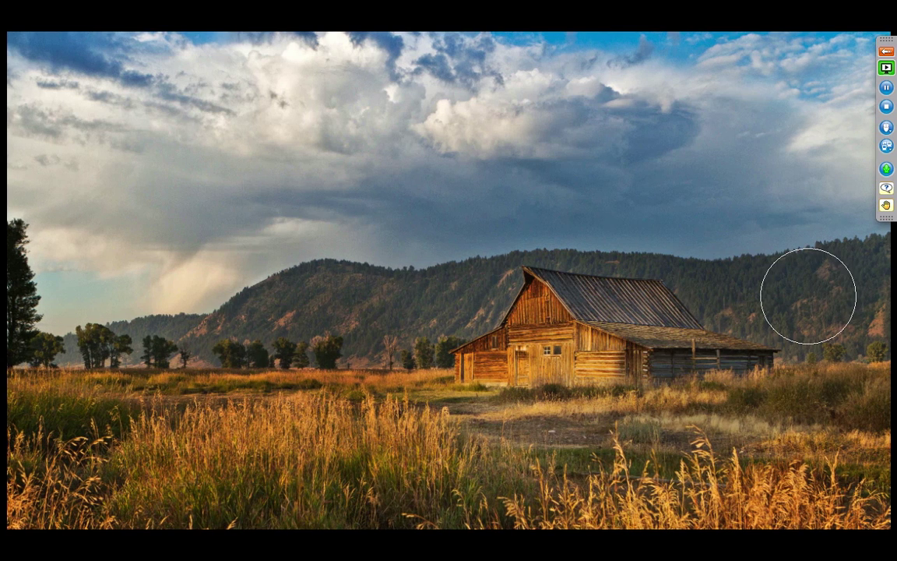
key("Tab")
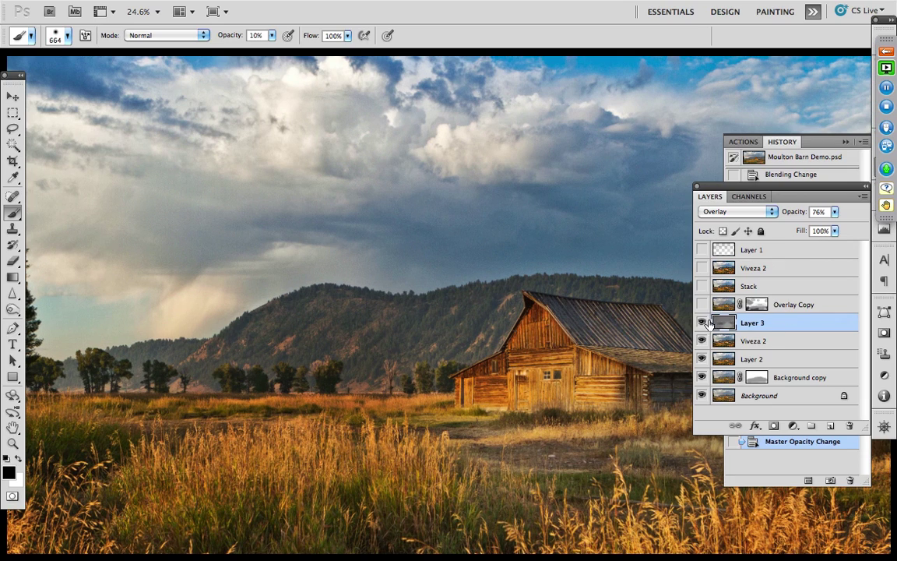
left_click_drag(703, 359, 704, 324)
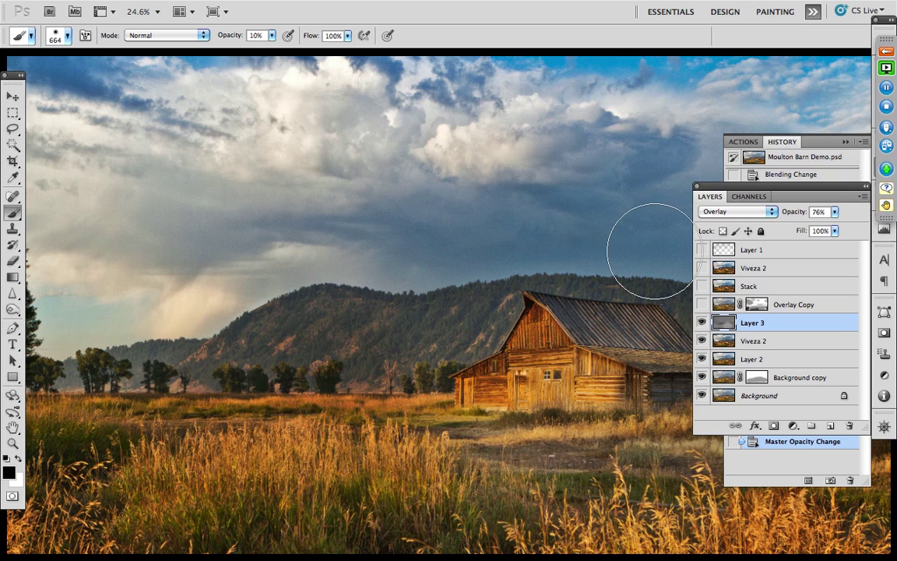
- Close the barn photo
key("super+w")
left_click(420, 207)
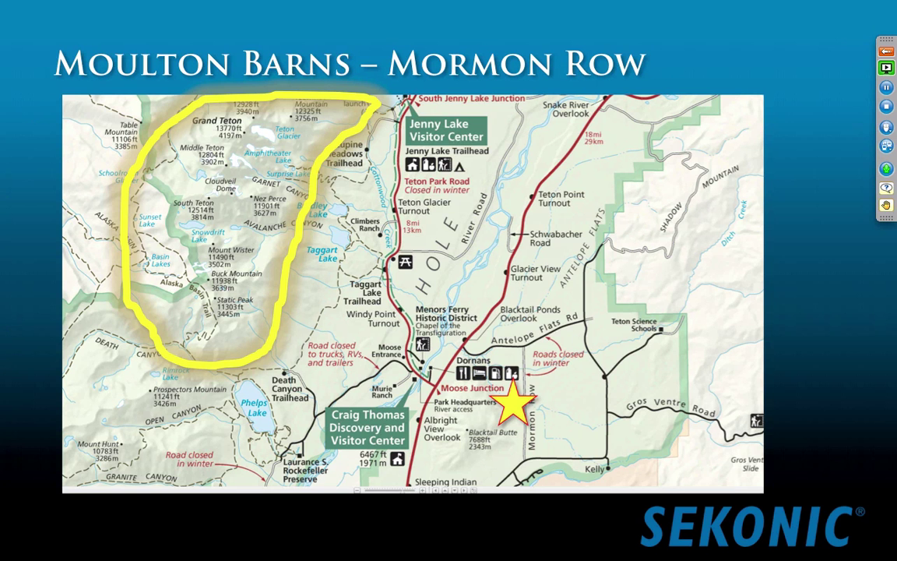
key("Right")
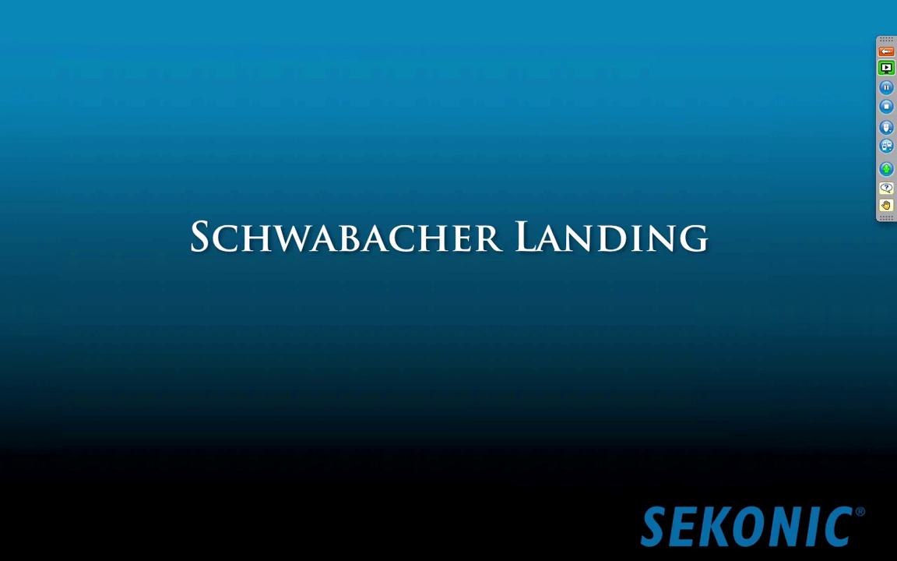
key("Right")
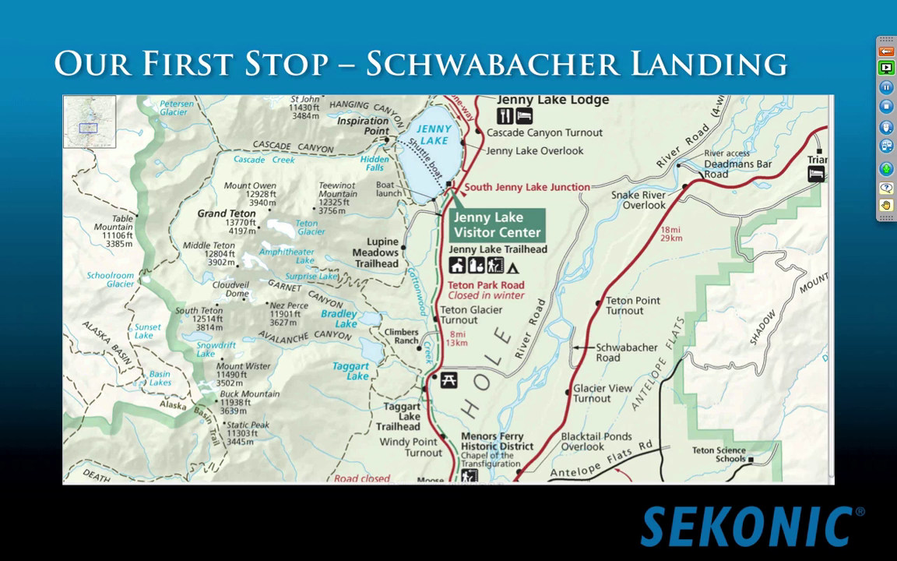
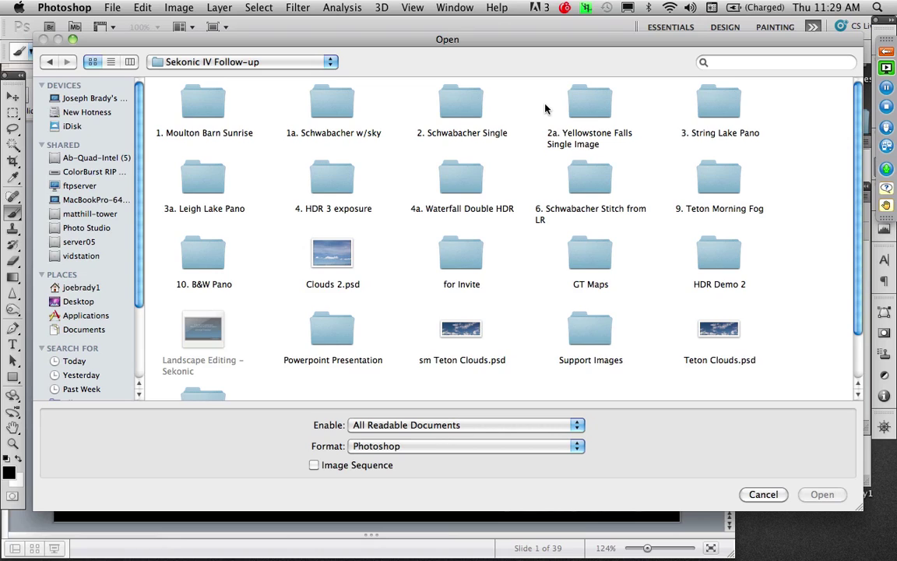
- Open Schwabacher Single Image 9607.psd from the 2. Schwabacher Single folder and enlarge its window to show the whole photo
double_click(461, 105)
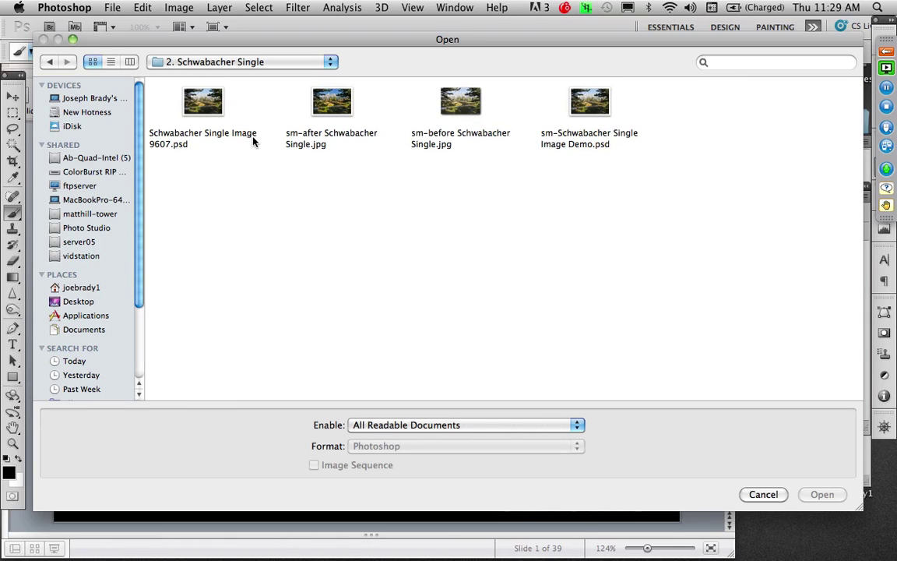
double_click(204, 103)
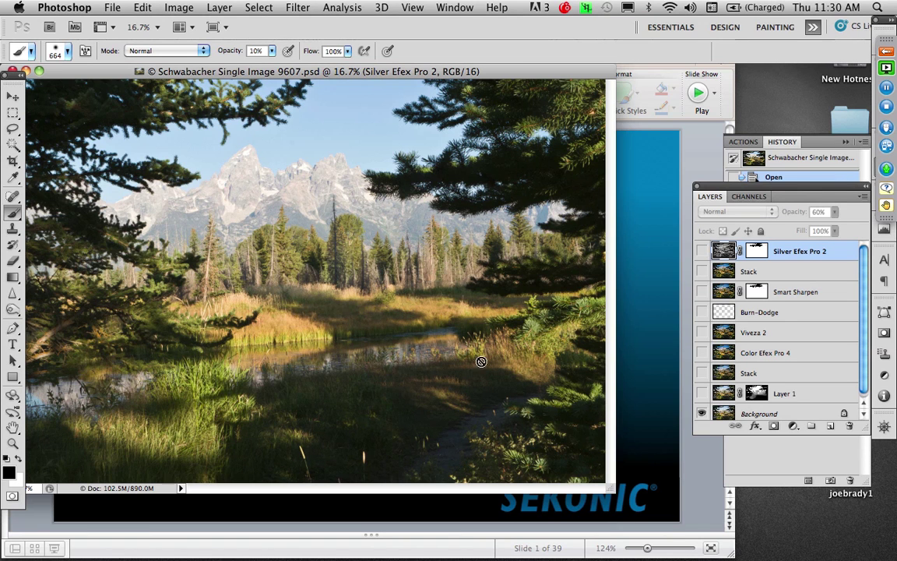
left_click_drag(610, 488, 696, 539)
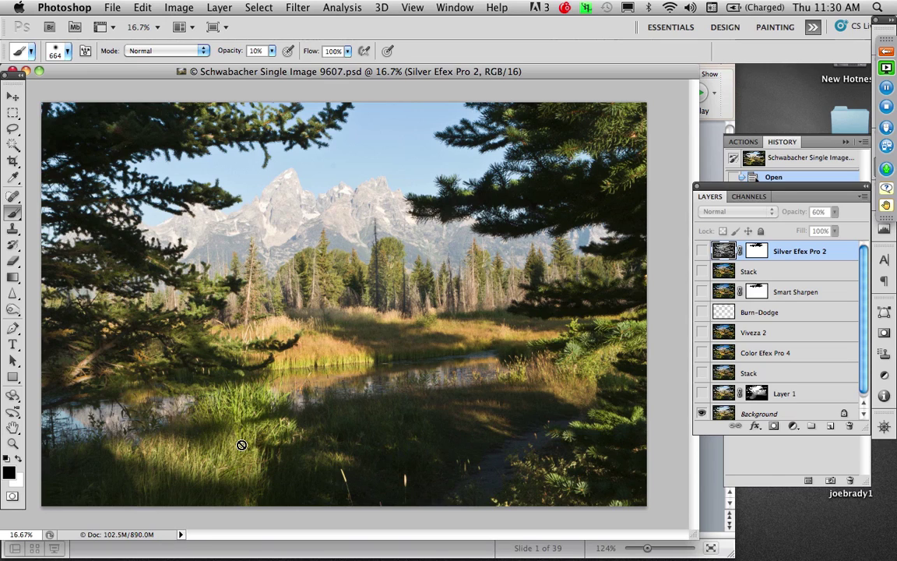
- Open sm-Schwabacher Single Image Demo.psd and show it in full-screen mode with the photo clear of the layer list
key("super+o")
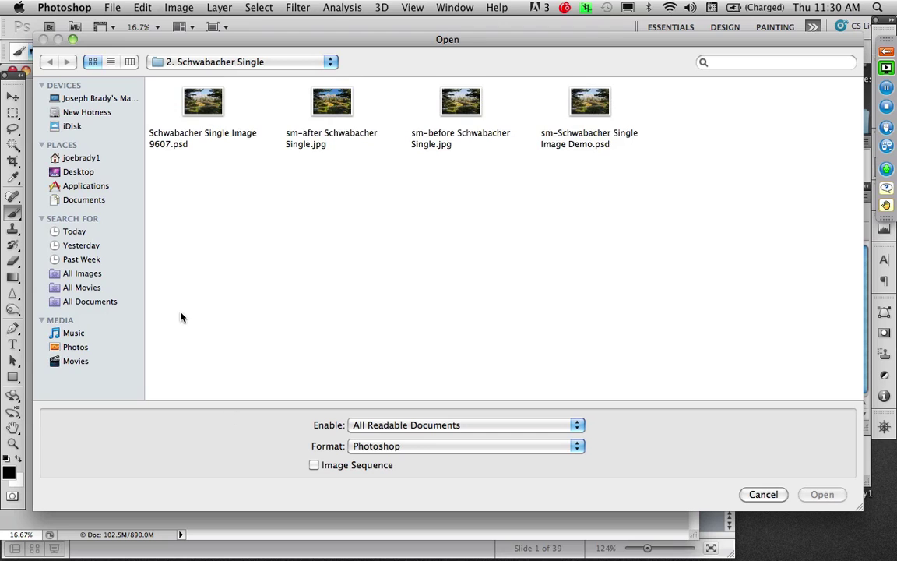
double_click(590, 106)
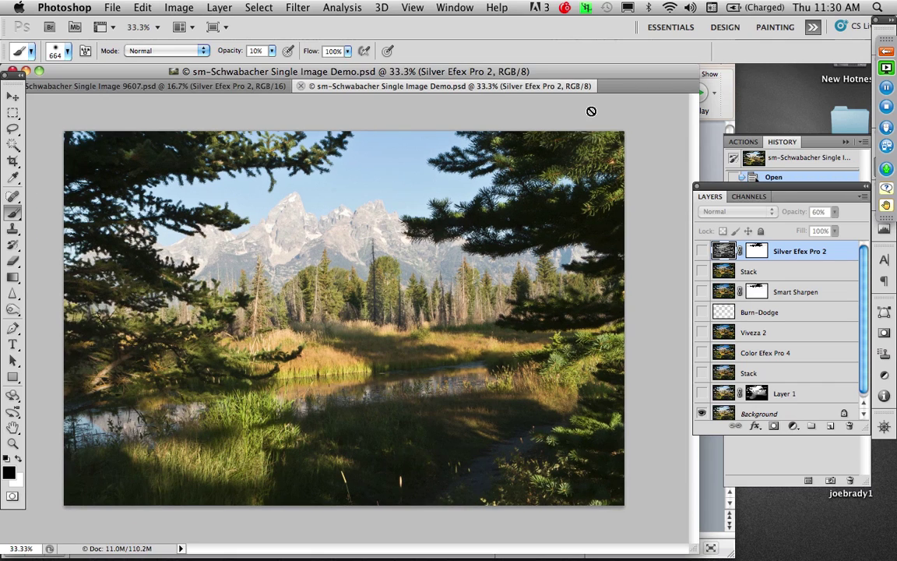
key("f")
left_click_drag(534, 263, 442, 238)
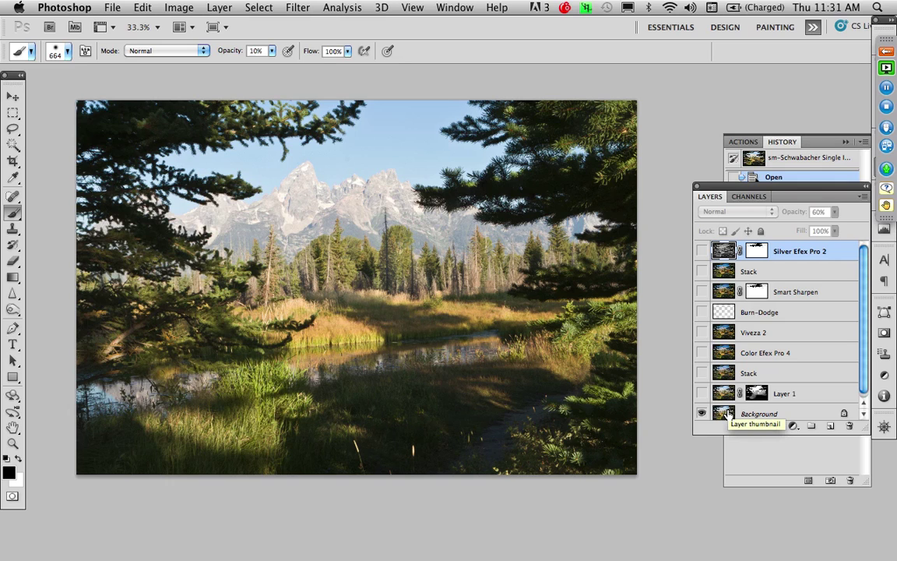
key("super+j")
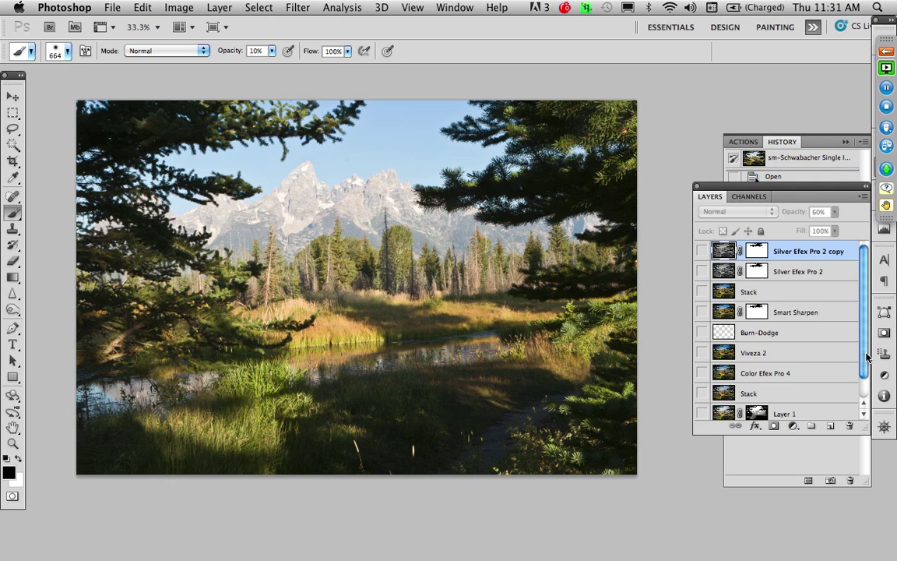
scroll(866, 356, "down", 1)
key("super+z")
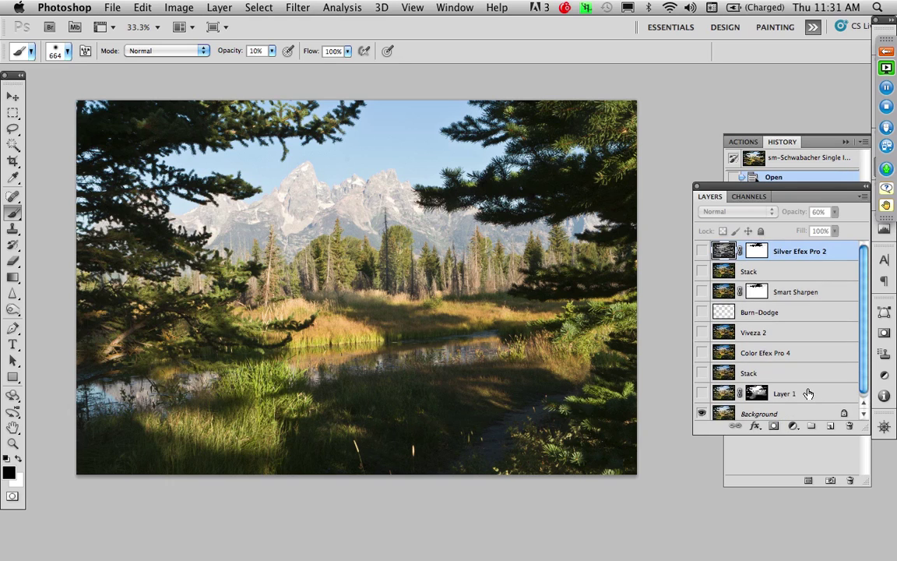
- Duplicate the Background layer and set the copy's blend mode to Multiply
left_click(795, 414)
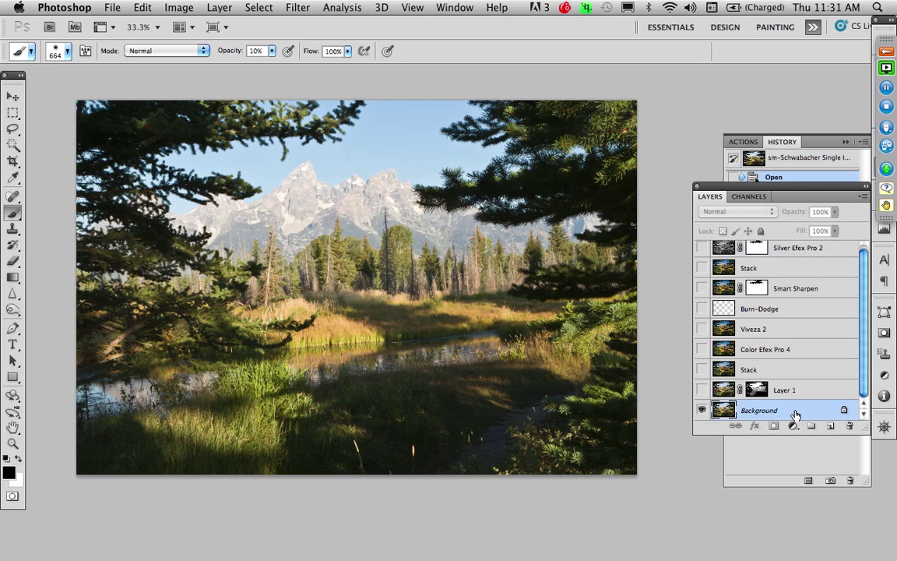
key("super+j")
scroll(778, 351, "down", 1)
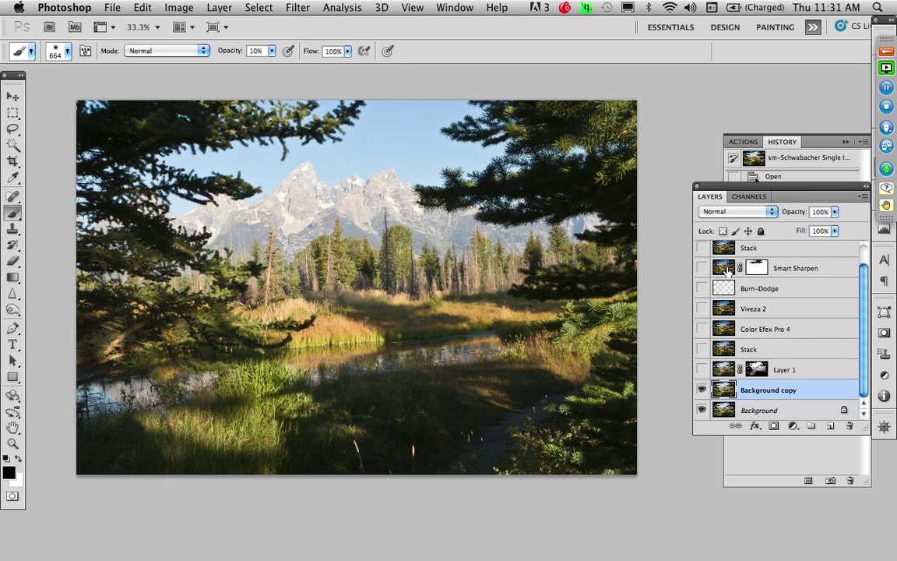
left_click(734, 212)
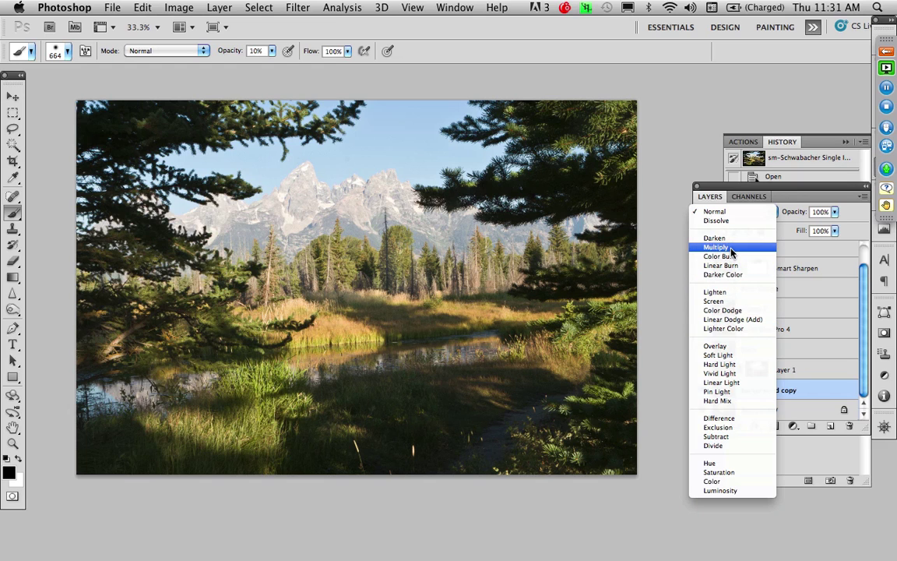
left_click(731, 247)
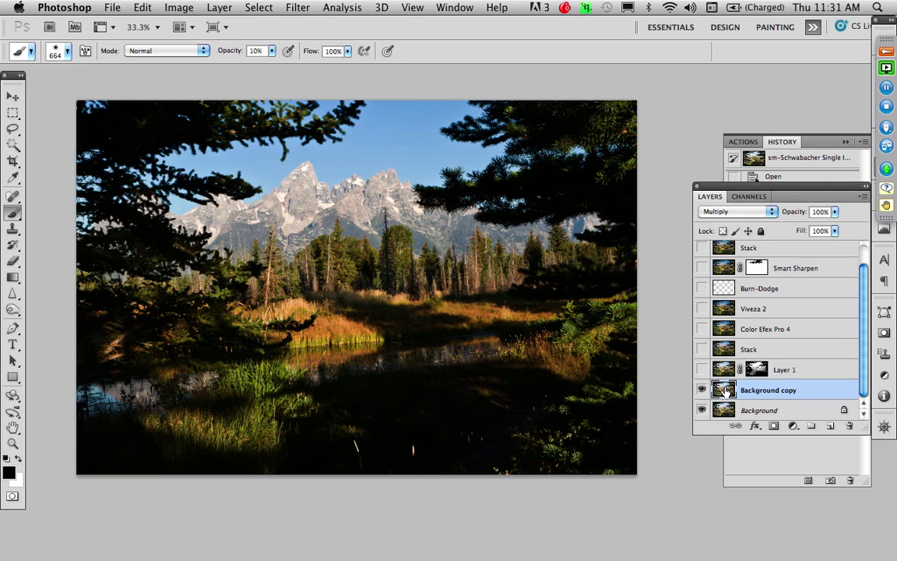
- Activate the Magic Wand tool and open the Color Range selection for the Multiply copy
key("w")
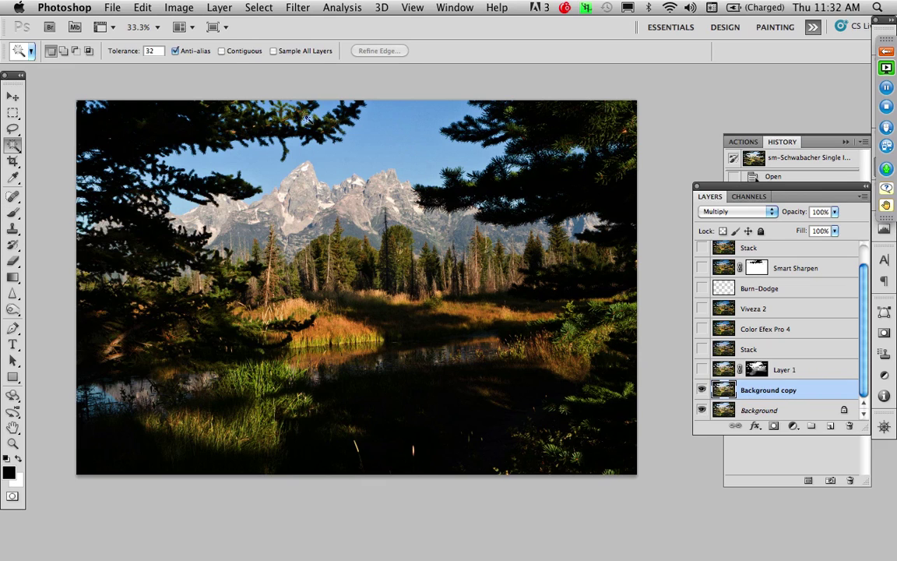
left_click(222, 52)
left_click(302, 7)
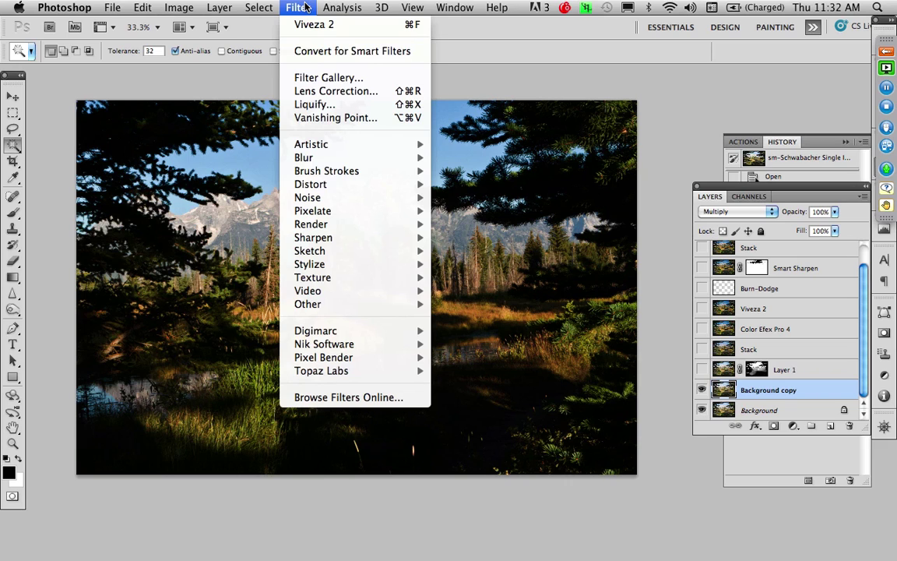
mouse_move(261, 7)
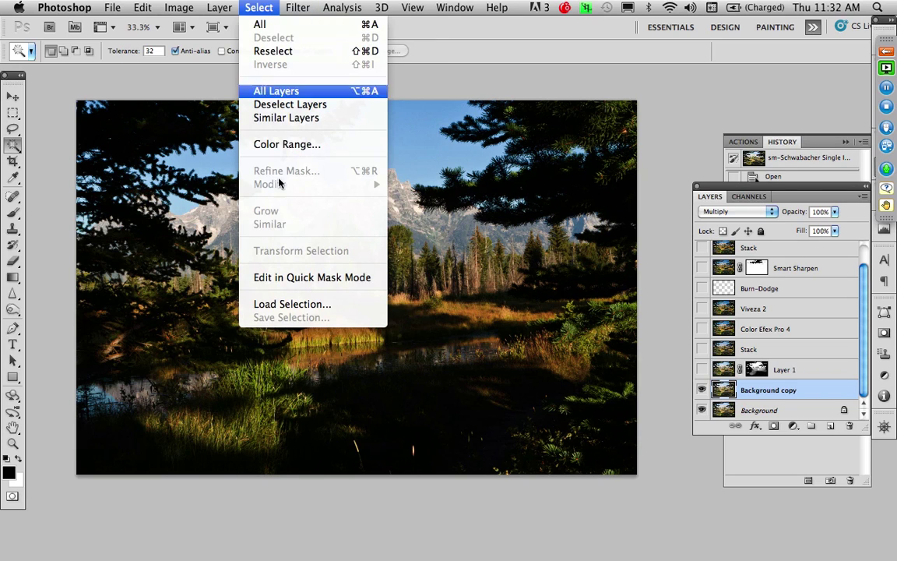
left_click(289, 145)
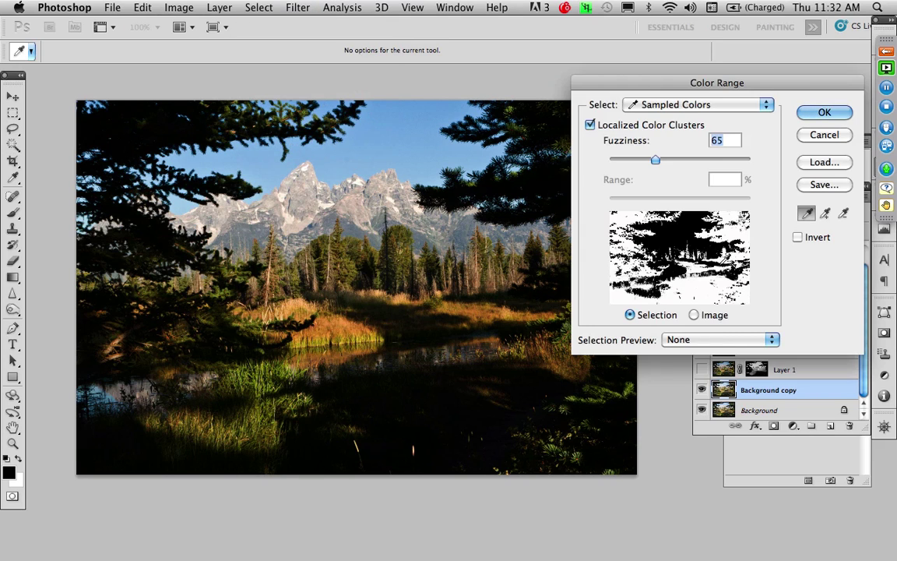
- Try Highlights as the color range to select, and return the choice to Sampled Colors
left_click(675, 105)
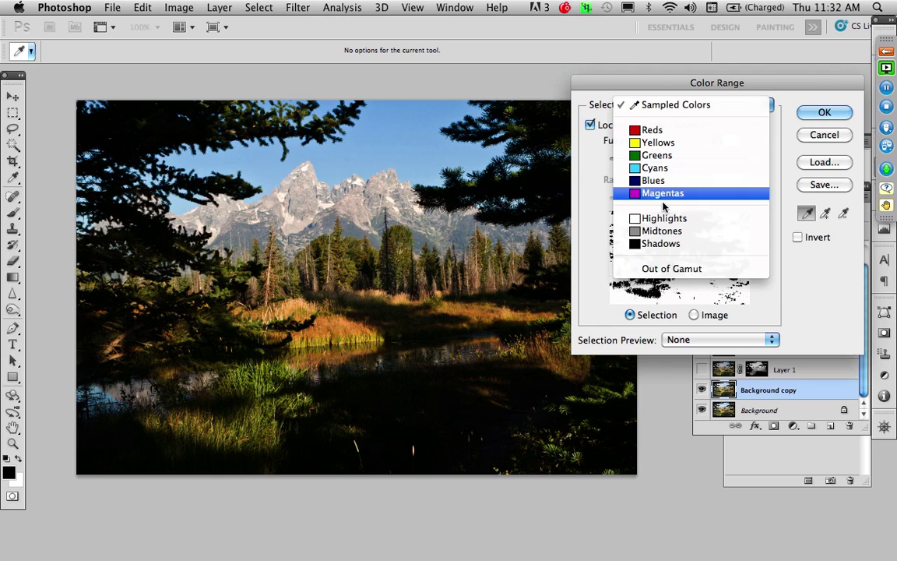
left_click(663, 219)
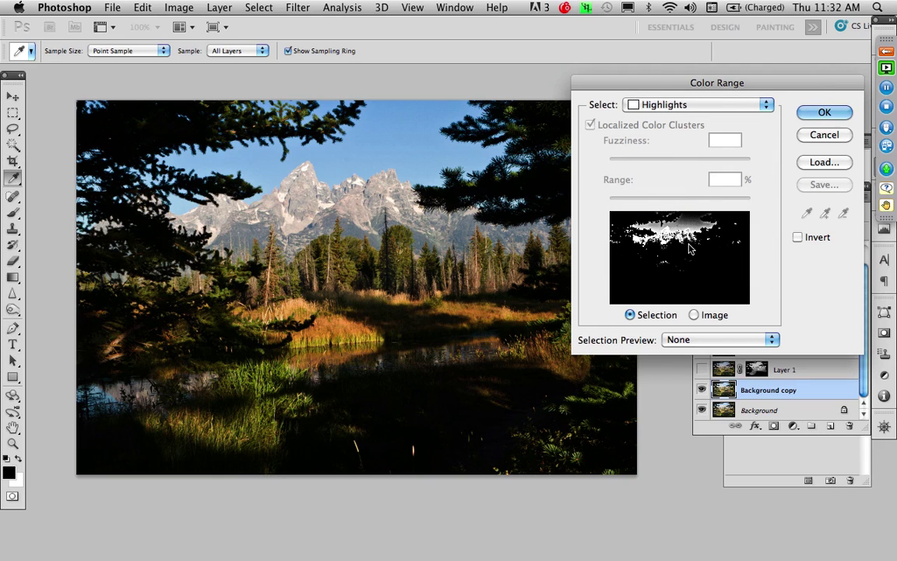
left_click(668, 105)
left_click(658, 13)
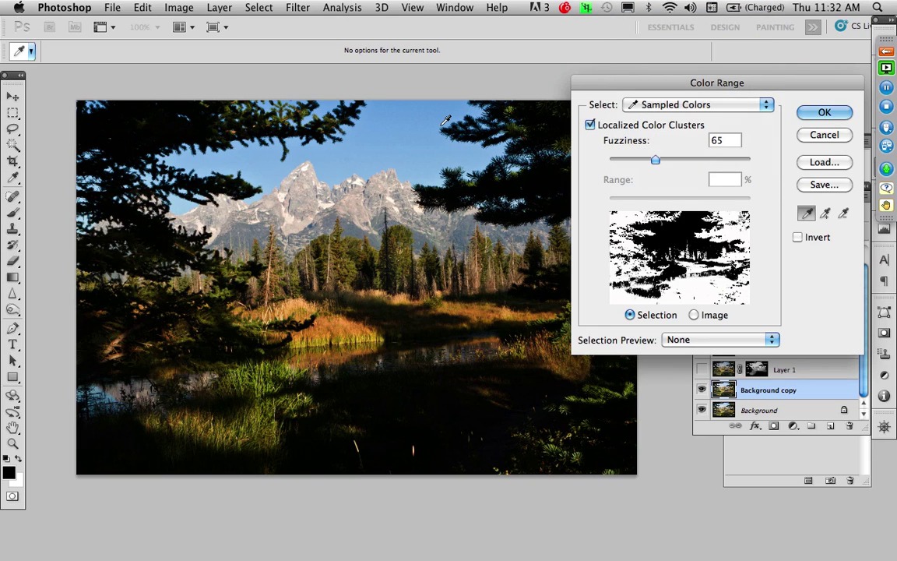
- Select the sky and mountain peaks by sampling and adding their colors in Color Range, with Fuzziness set to 100
left_click(400, 112)
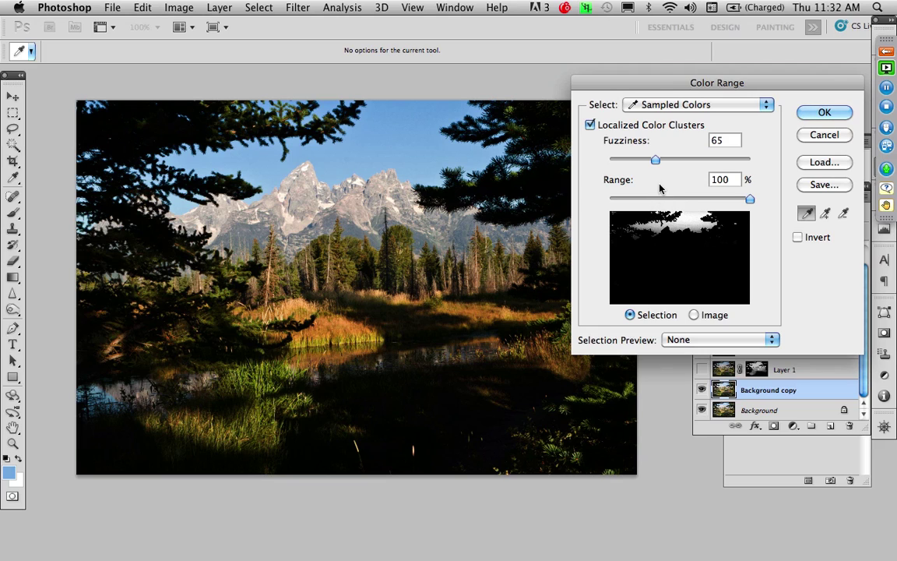
left_click(425, 169)
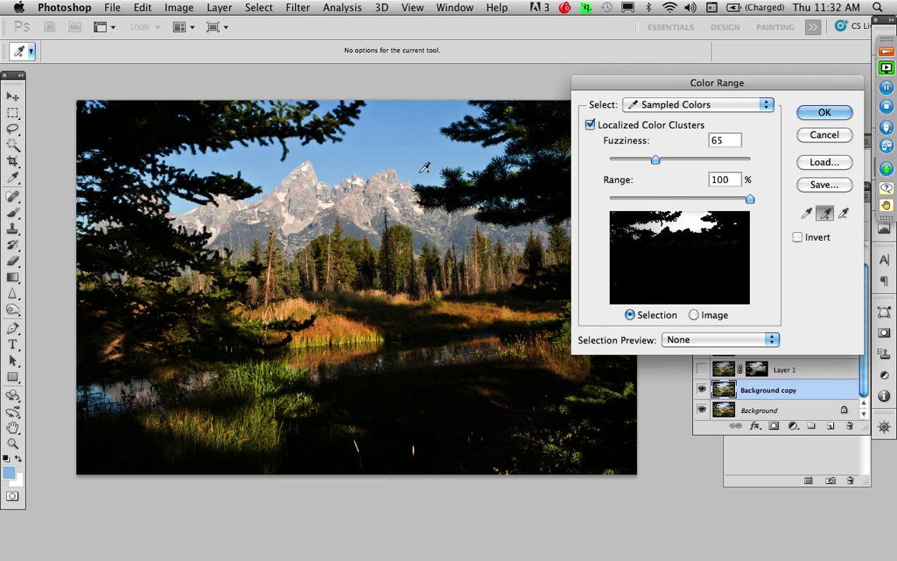
left_click(362, 201)
left_click(353, 220)
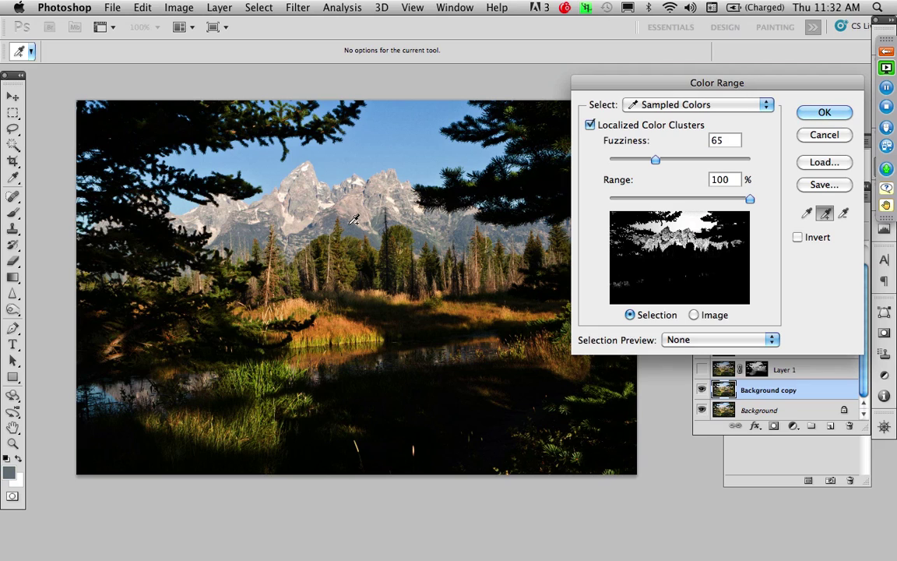
left_click(233, 210)
left_click(179, 201)
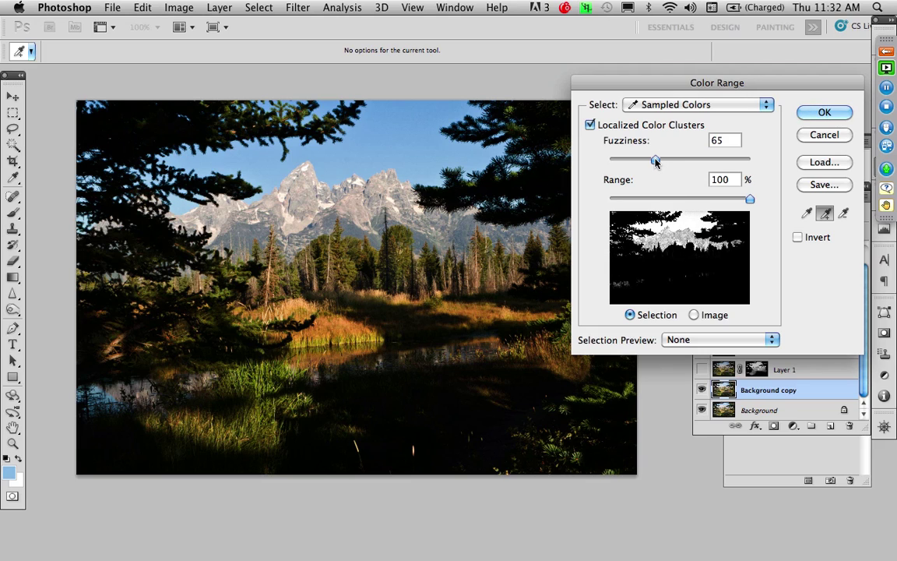
left_click_drag(658, 158, 679, 170)
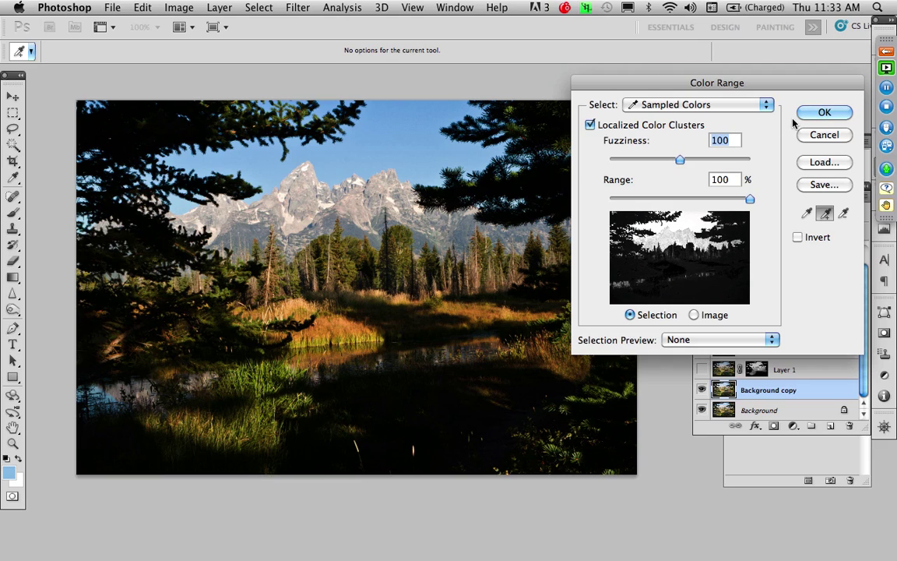
left_click(819, 113)
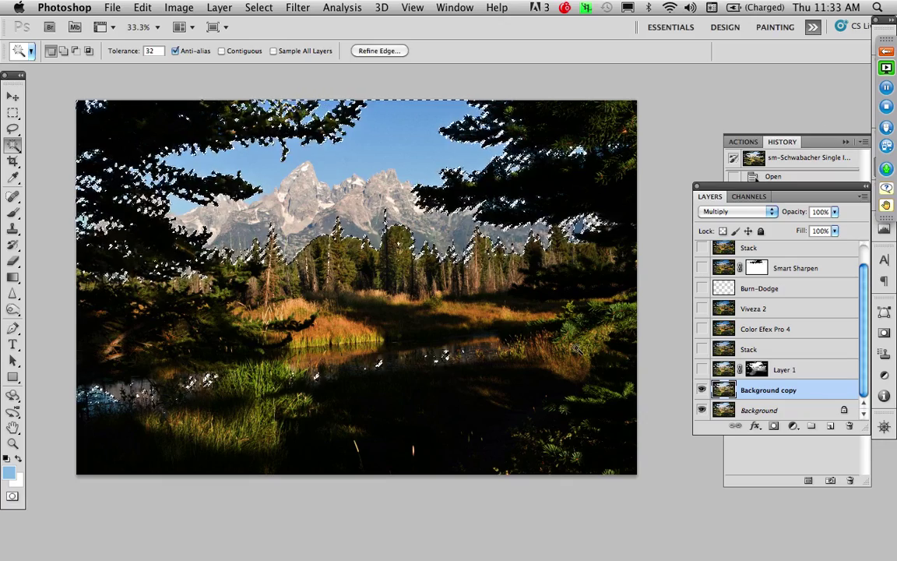
- Subtract the stray selected reflections in the pond and foreground from the selection with a freehand Lasso outline
key("z")
left_click_drag(481, 321, 361, 410)
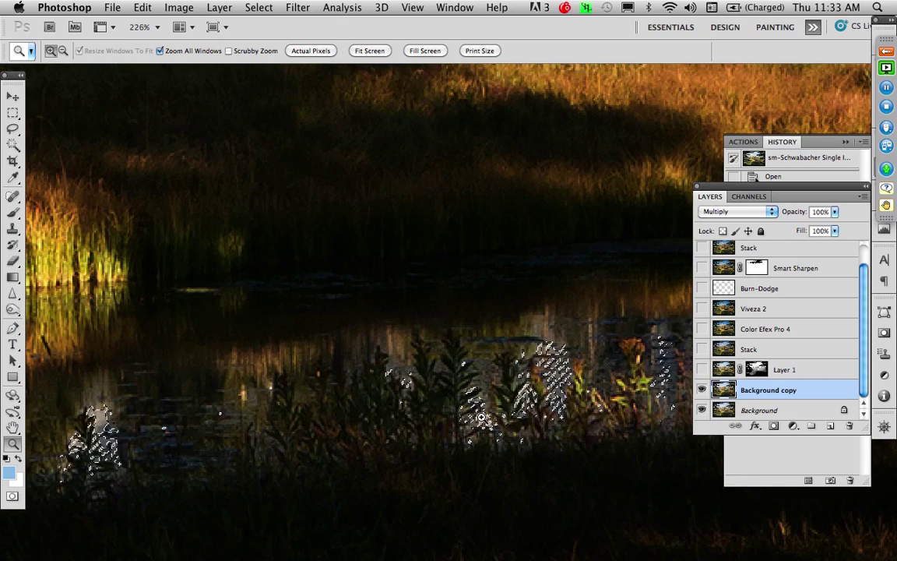
left_click(459, 405)
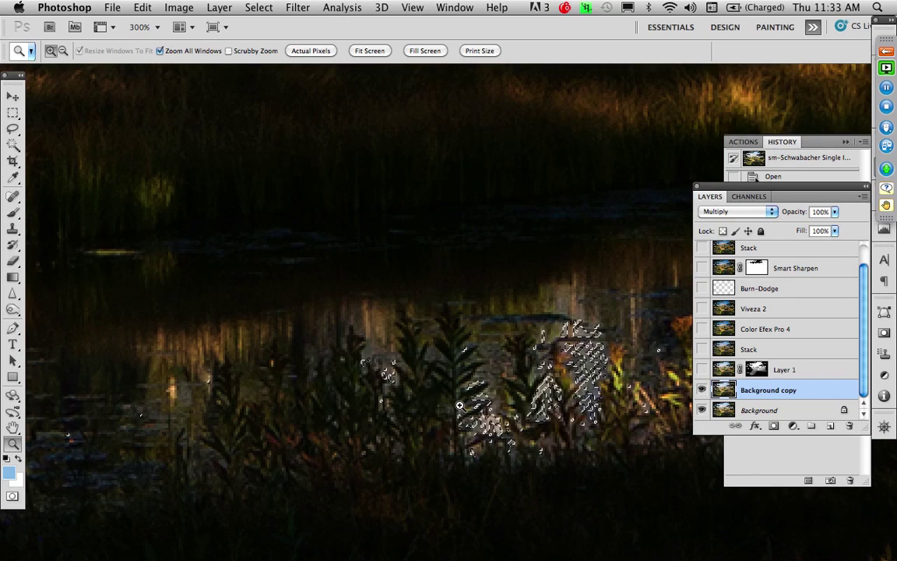
key("super+0")
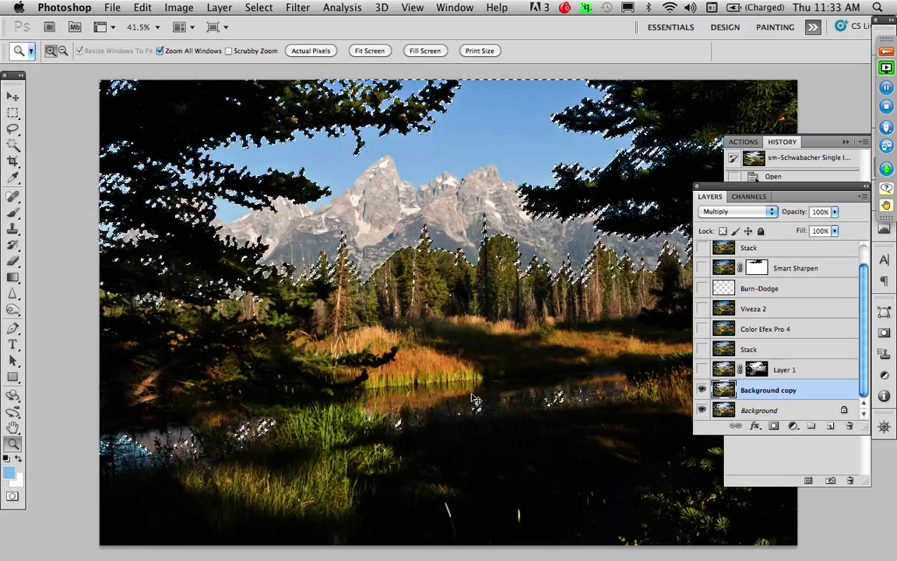
left_click_drag(488, 386, 438, 356)
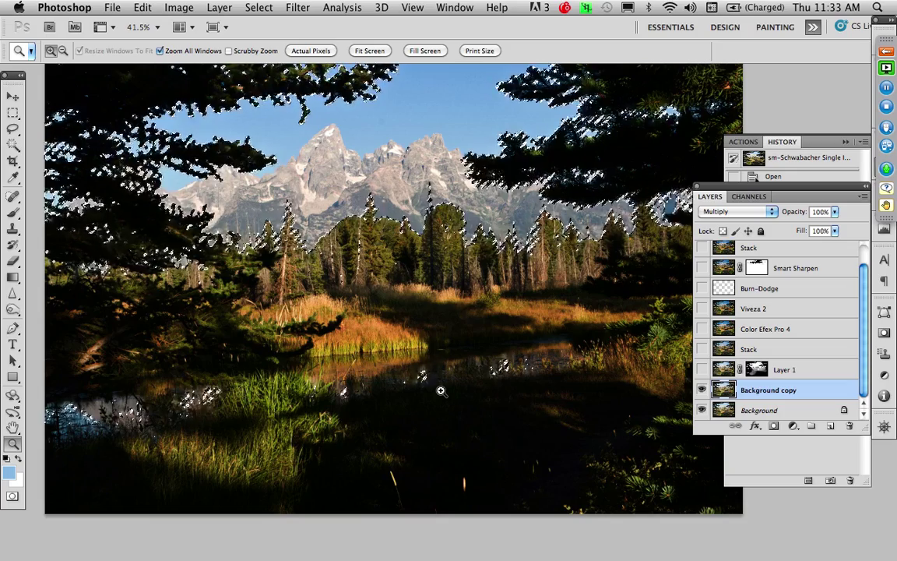
key("l")
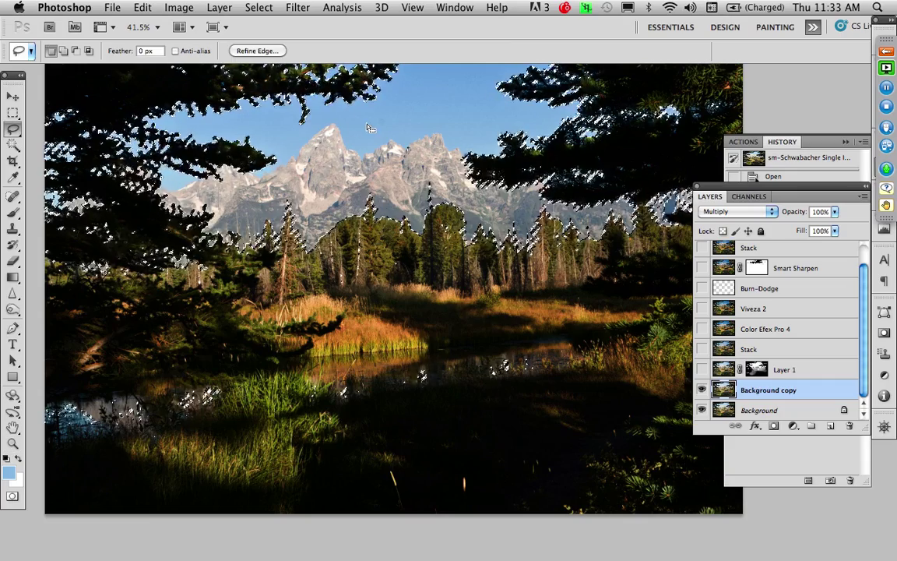
key("alt")
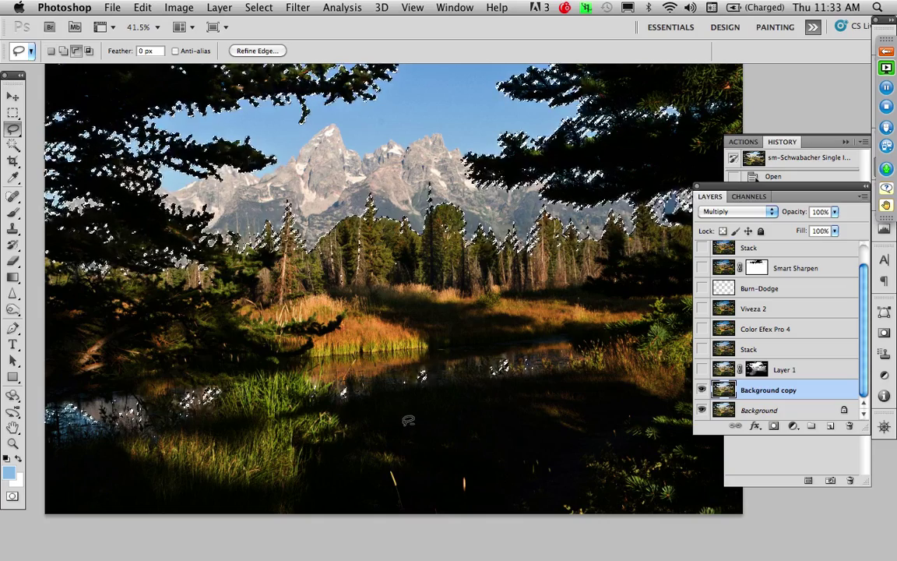
mouse_move(31, 292)
left_mouse_down()
mouse_move(188, 308)
mouse_move(355, 242)
mouse_move(525, 261)
mouse_move(657, 255)
mouse_move(747, 274)
mouse_move(794, 435)
mouse_move(724, 556)
mouse_move(285, 541)
mouse_move(42, 514)
mouse_move(40, 436)
left_mouse_up()
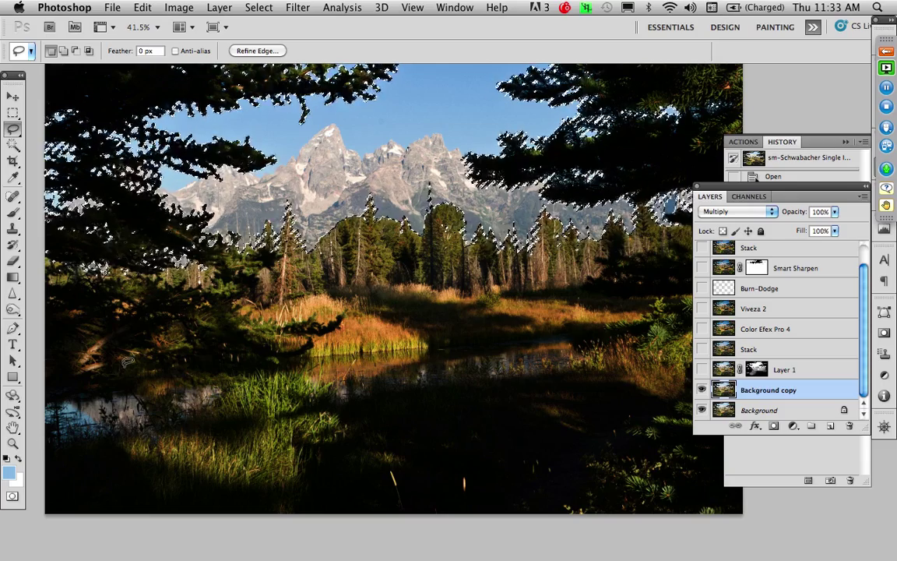
- Save the selection as a new channel named "sky and peaks"
left_click(259, 8)
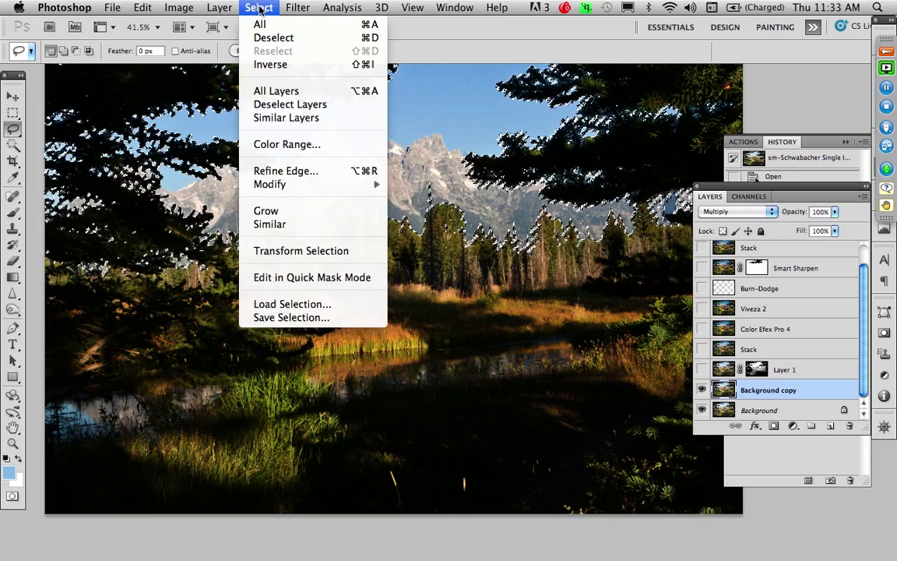
left_click(284, 317)
type("sky and peaks")
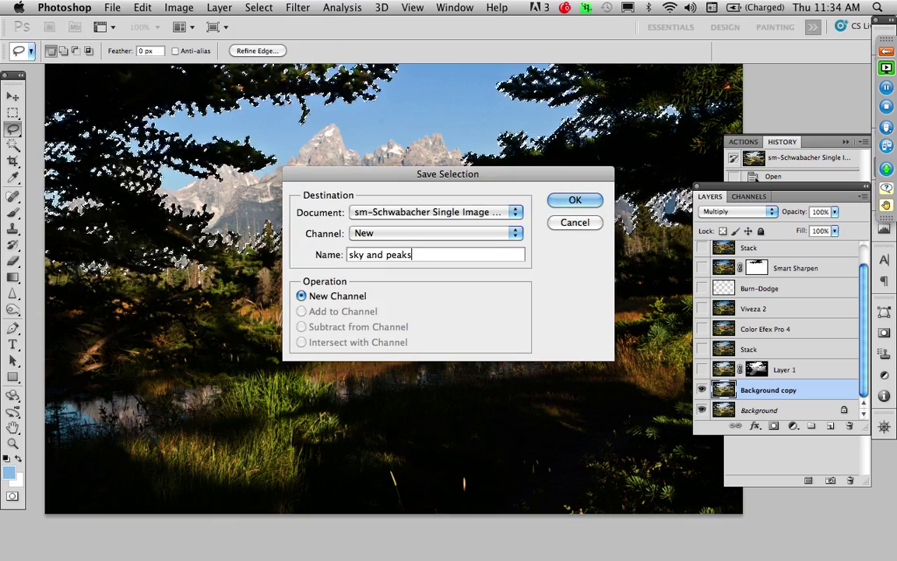
key("Return")
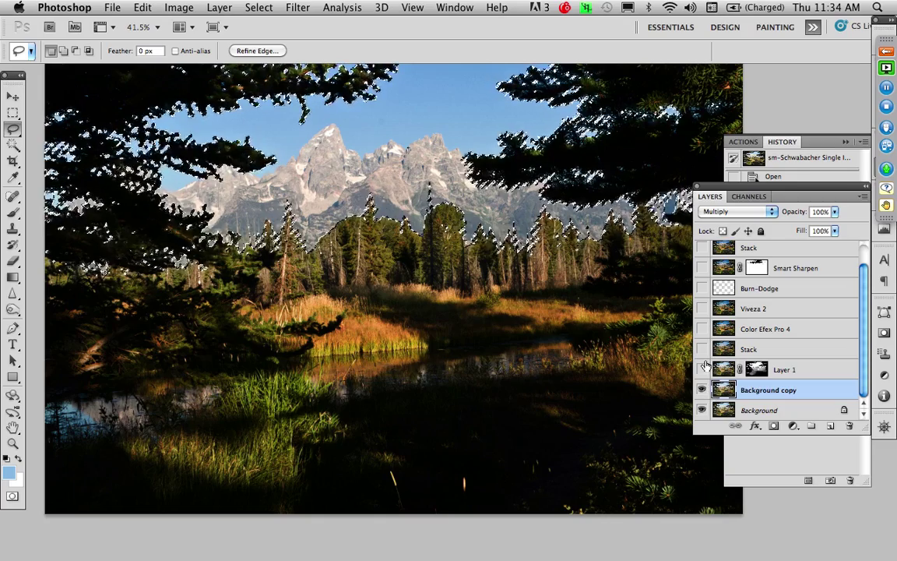
- Add a layer mask to Background copy from the selection and inspect the mask on its own
left_click(774, 426)
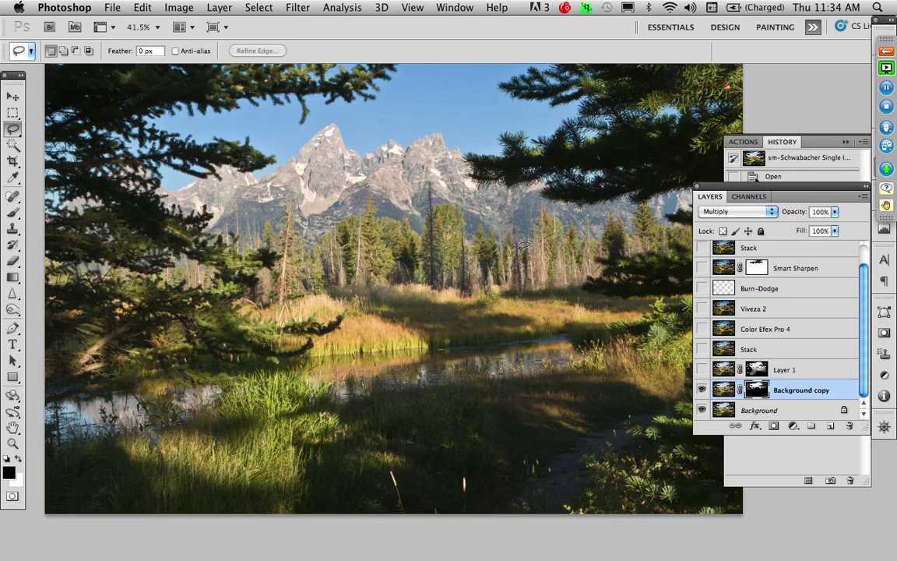
left_click(757, 389, "alt")
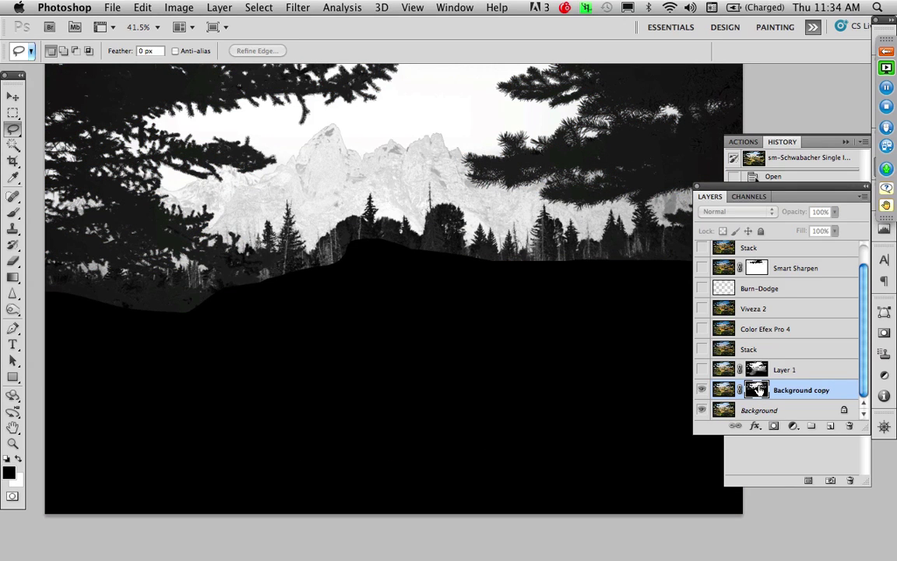
left_click(759, 391, "alt")
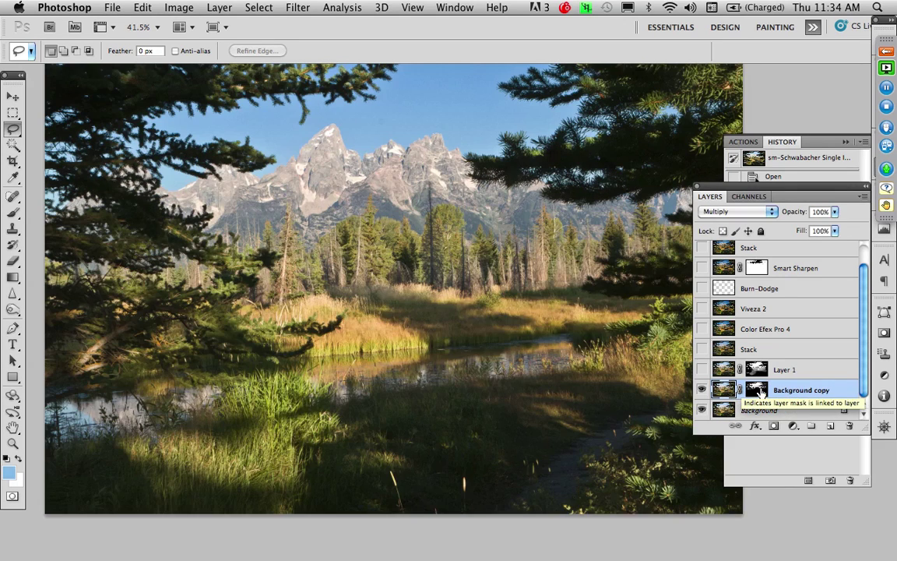
- Invert the layer mask of Background copy and invert it back
left_click(763, 392)
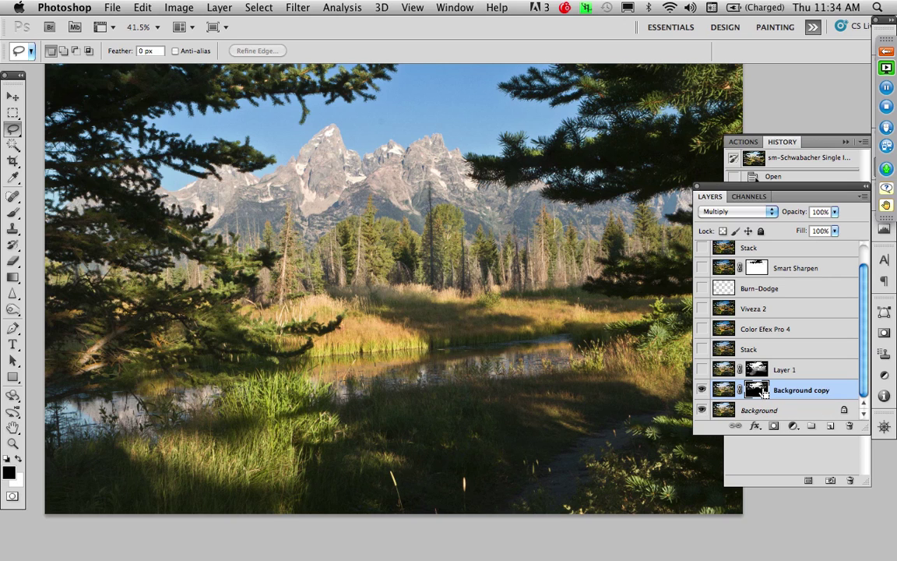
key("super+i")
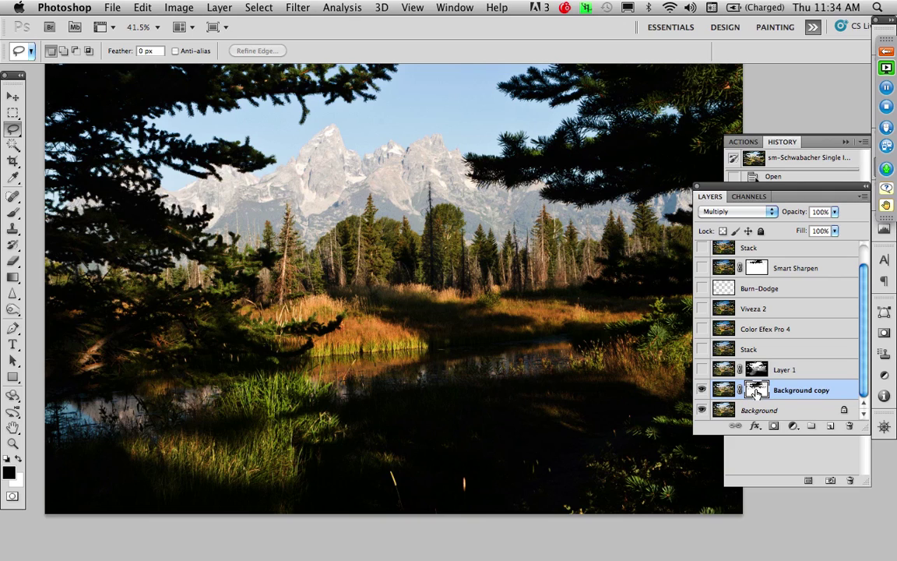
key("super+i")
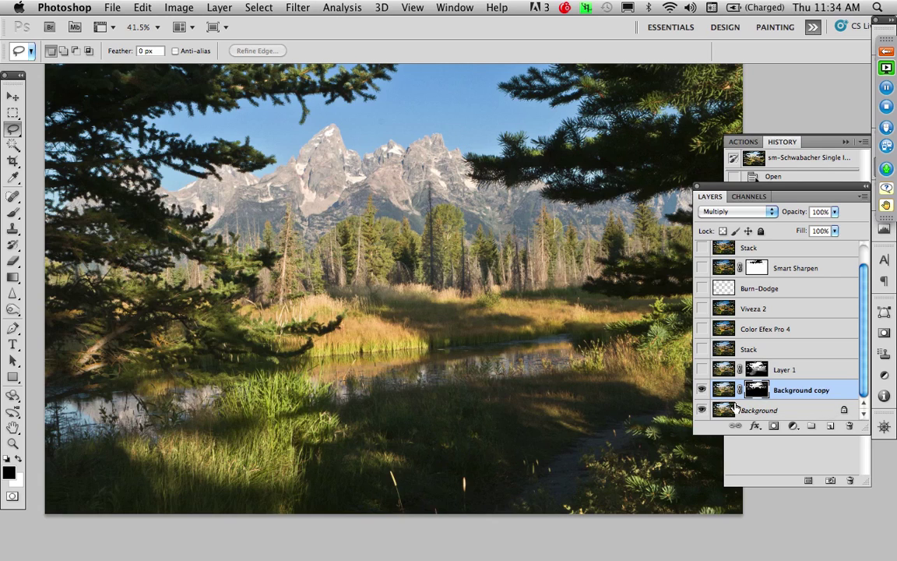
- Compare the photo with and without the Multiply copy, and view its layer mask alone
left_click(702, 390)
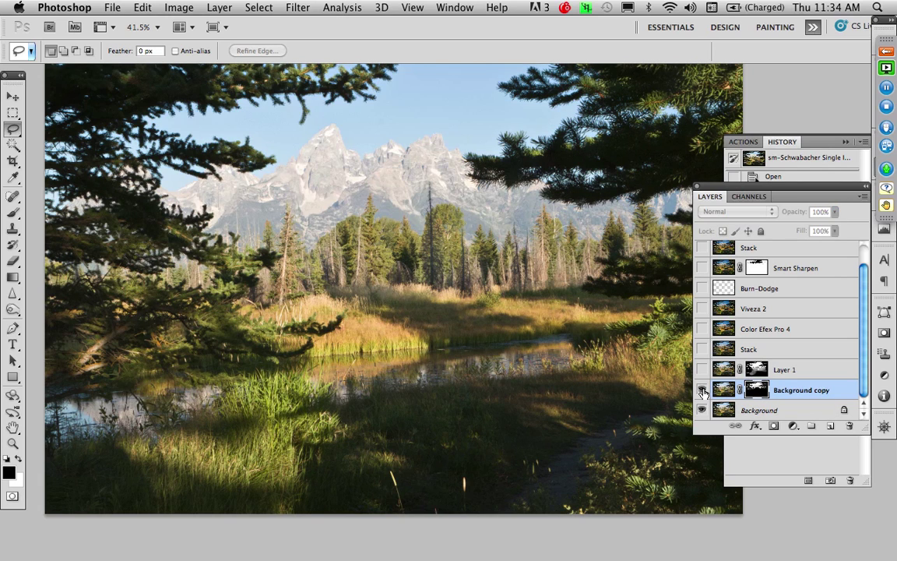
left_click(702, 391)
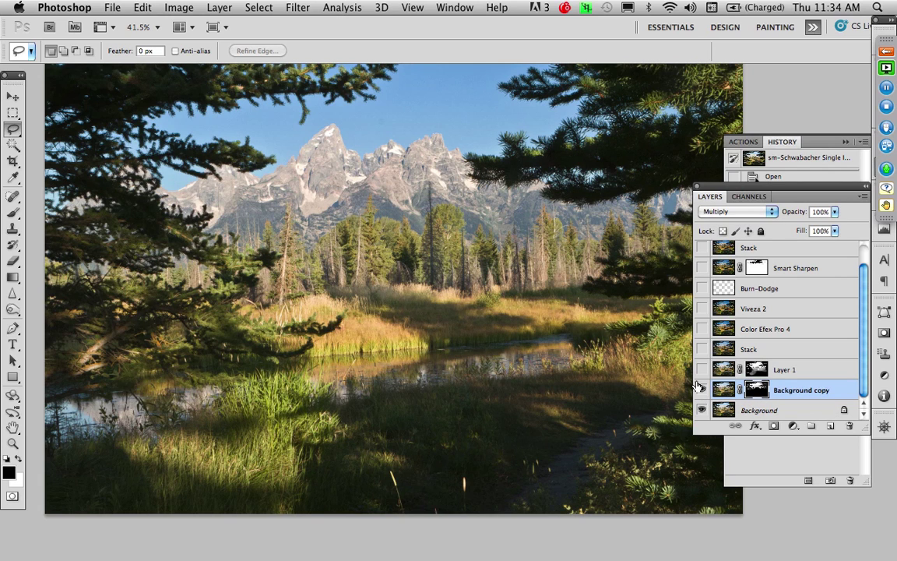
left_click(759, 391, "alt")
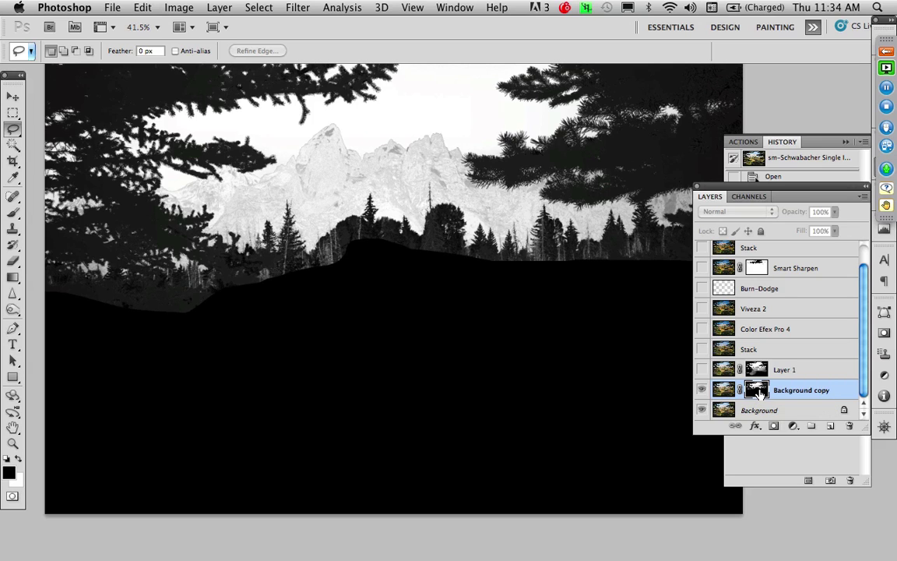
left_click(758, 392, "alt")
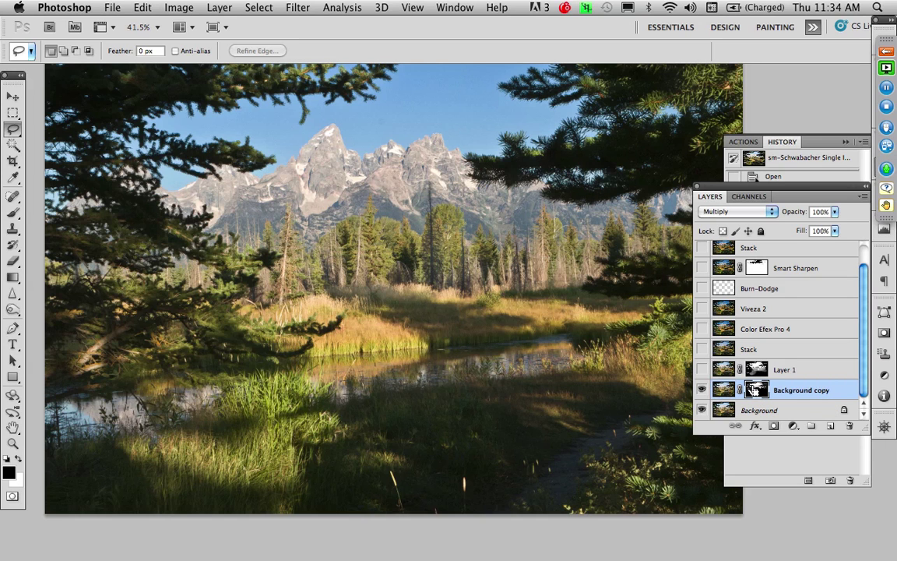
- Lighten the dark areas of the Background copy mask with Levels by setting the black output level to 89
key("super+l")
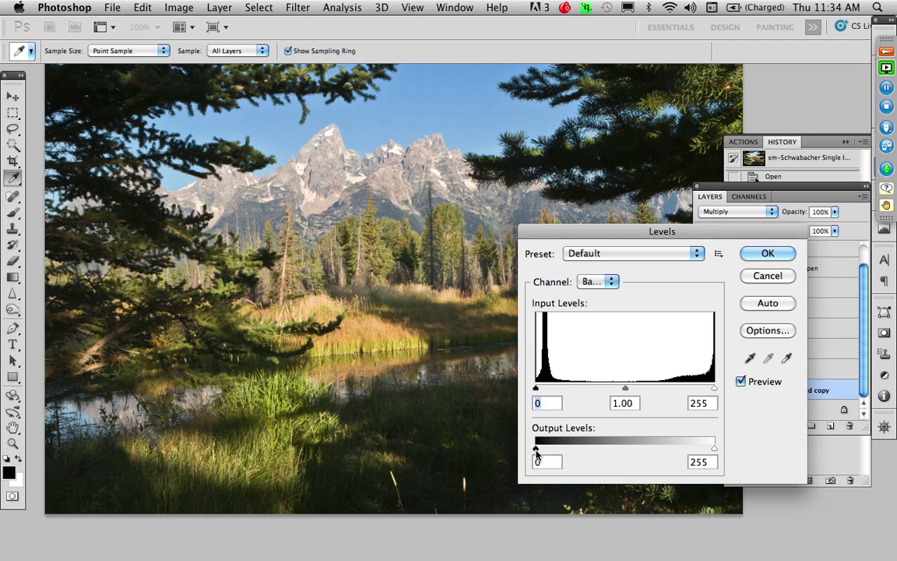
left_click_drag(536, 454, 597, 452)
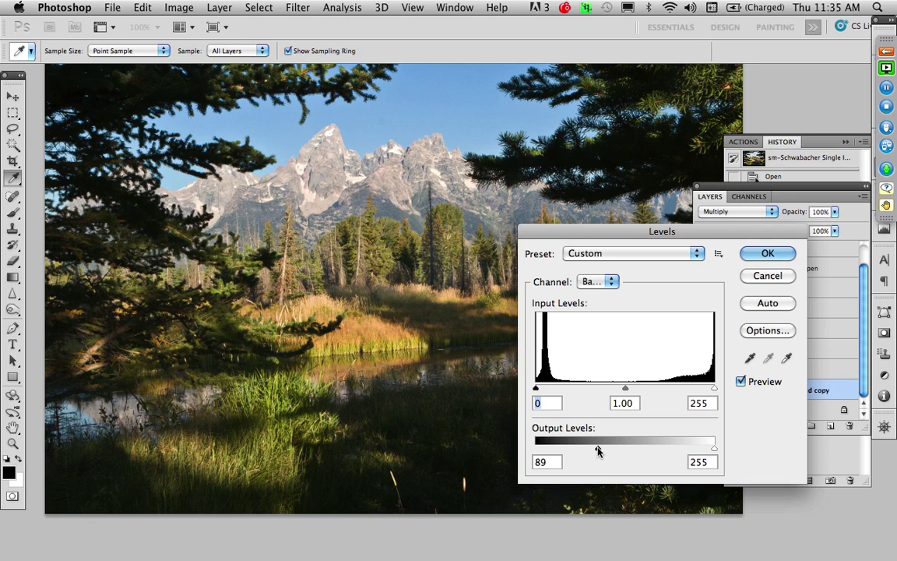
left_click(767, 254)
key("l")
- Inspect the lightened mask on its own and compare the photo with Background copy hidden and shown
left_click(755, 391, "alt")
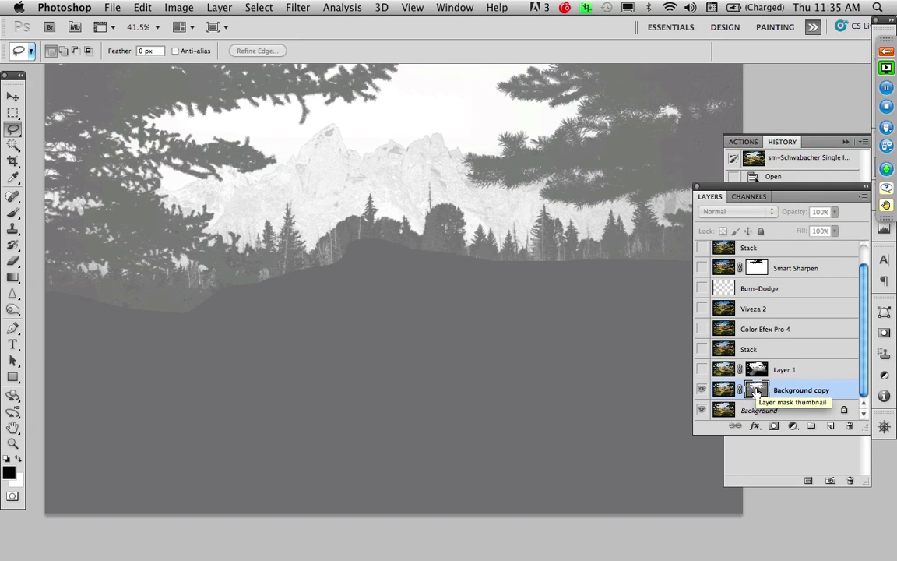
left_click(729, 389)
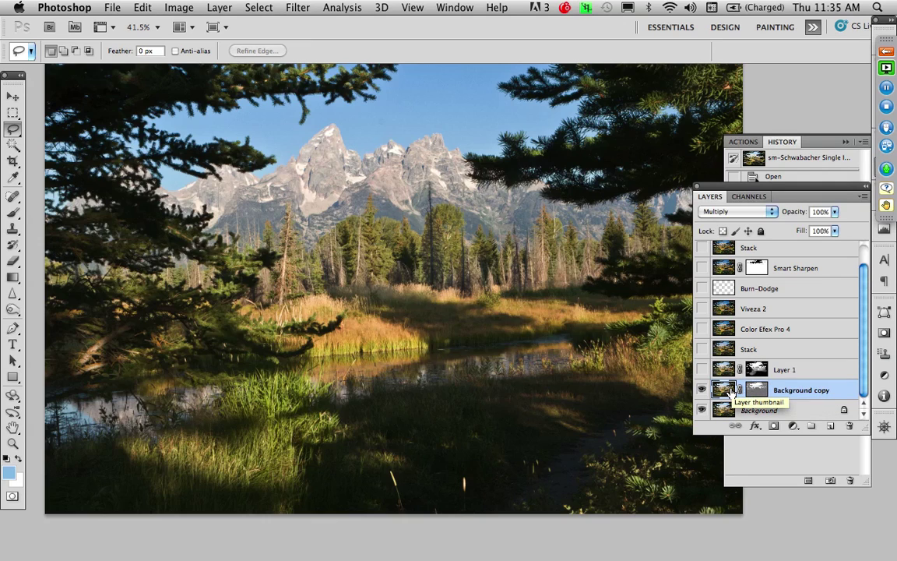
left_click(703, 390)
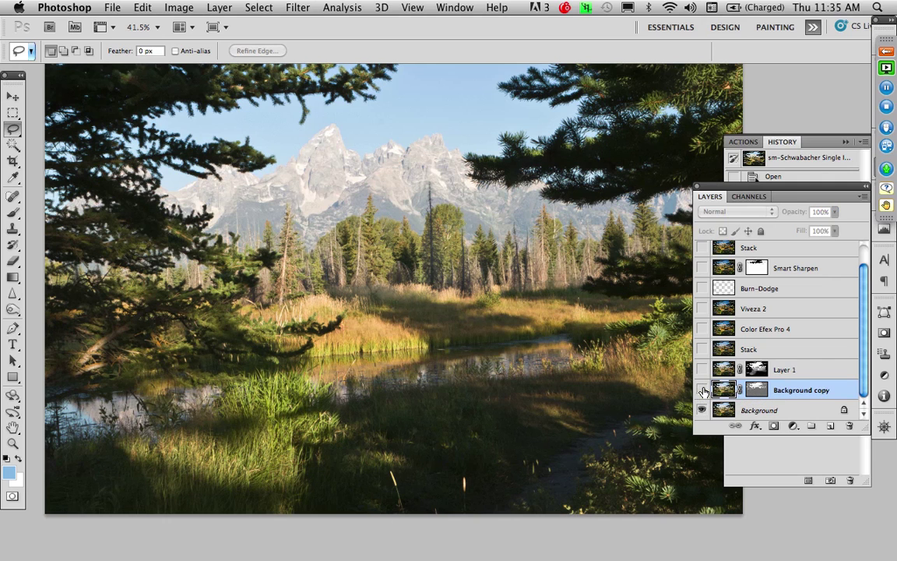
left_click(702, 390)
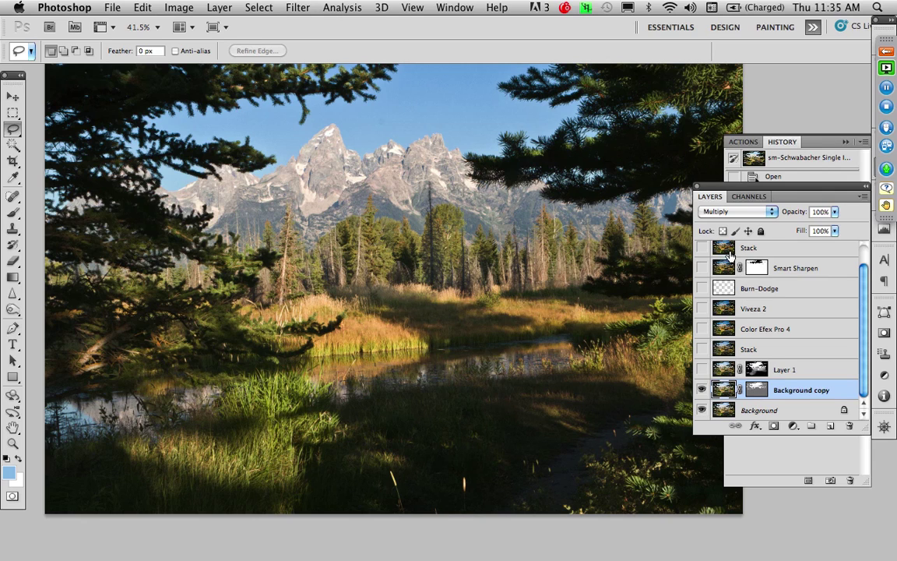
- Delete the hidden layers between Silver Efex Pro 2 and Layer 1, from the upper Stack down to the lower Stack
left_click(724, 254)
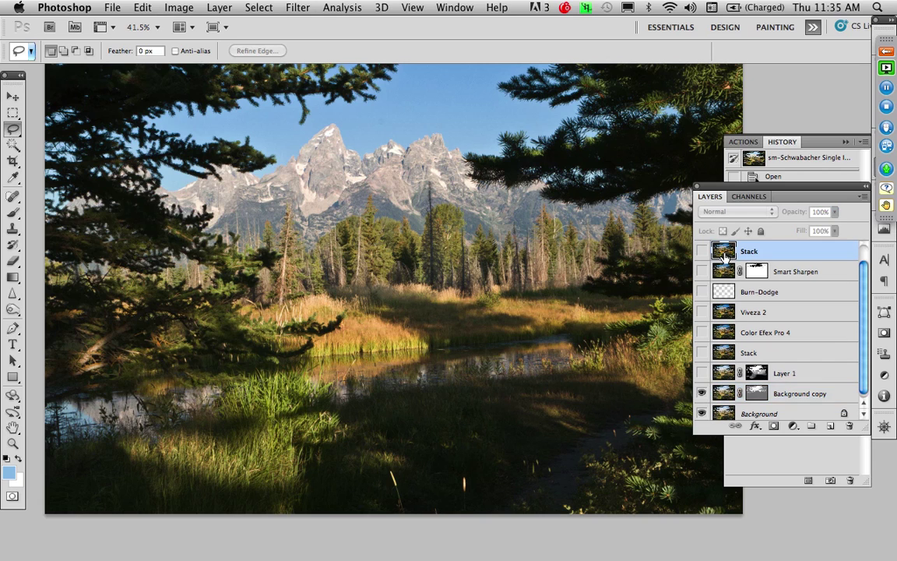
left_click(727, 356, "shift")
left_click_drag(727, 355, 849, 426)
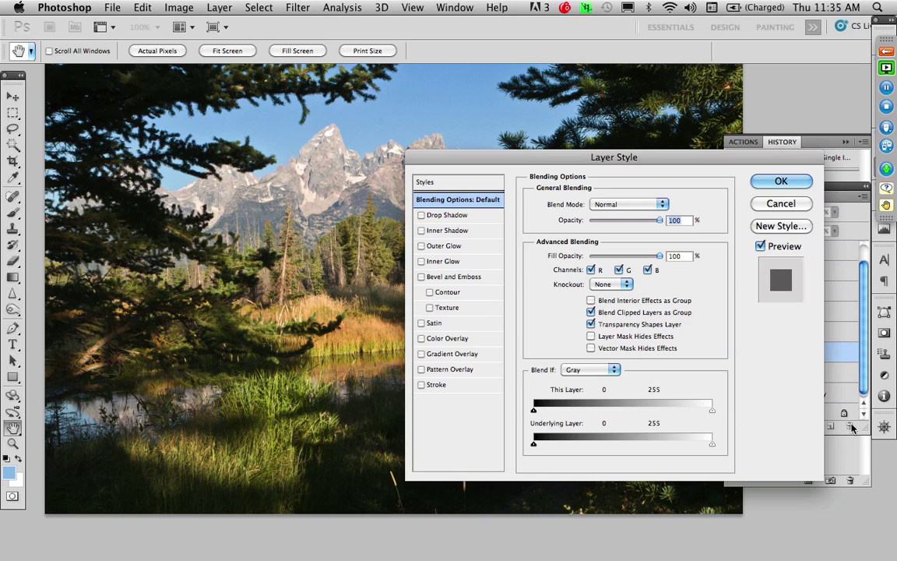
left_click(781, 203)
left_click(746, 250, "shift")
left_click_drag(805, 348, 852, 426)
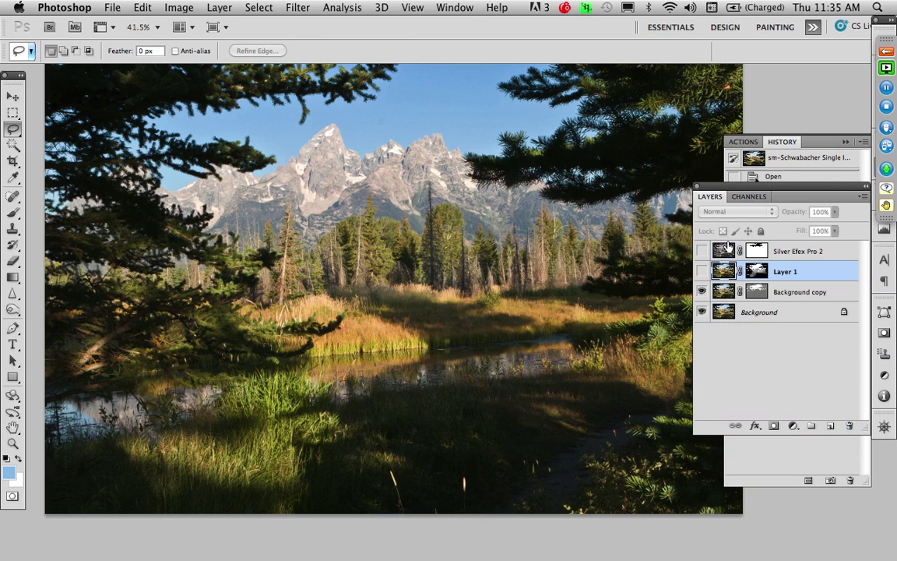
- Delete the Silver Efex Pro 2 layer and the hidden Layer 1, and compare the photo with Background copy hidden and shown
left_click_drag(726, 251, 849, 426)
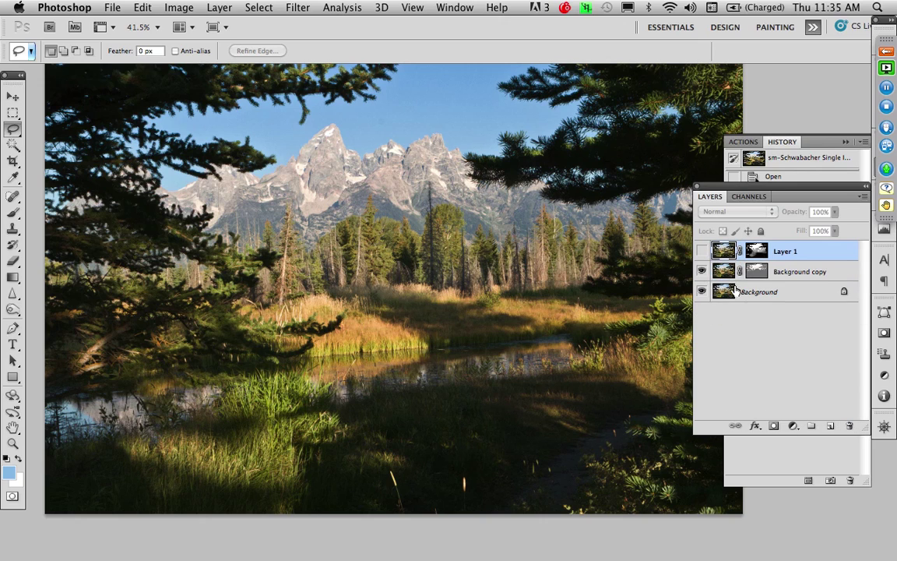
left_click_drag(727, 250, 849, 426)
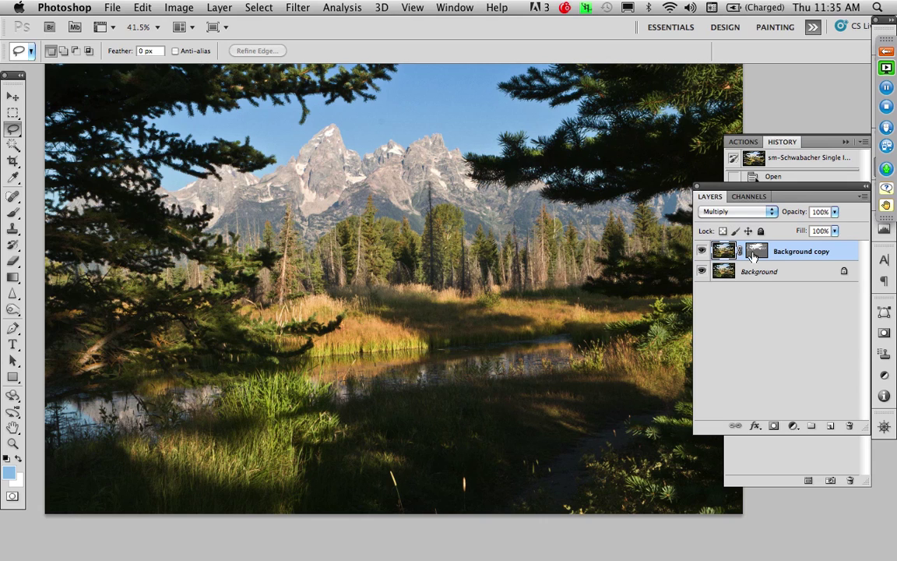
left_click(702, 251)
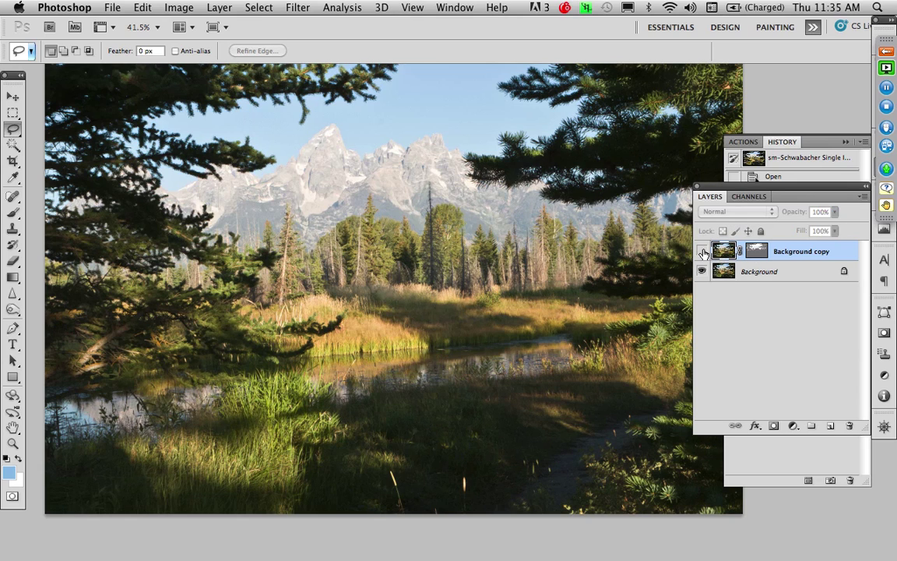
left_click(703, 252)
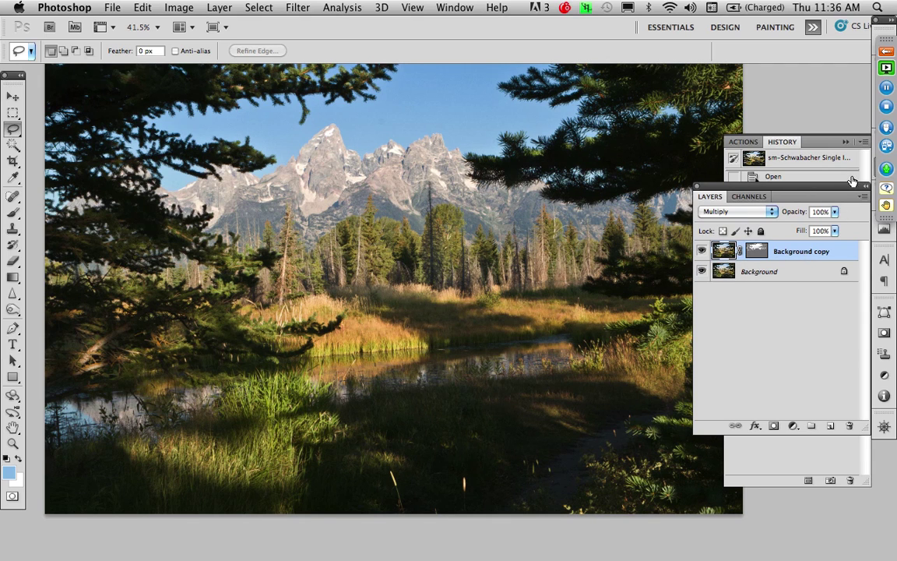
- Stamp all visible layers into a new layer on top while keeping the originals, and open it in Color Efex Pro 4
left_click(865, 198)
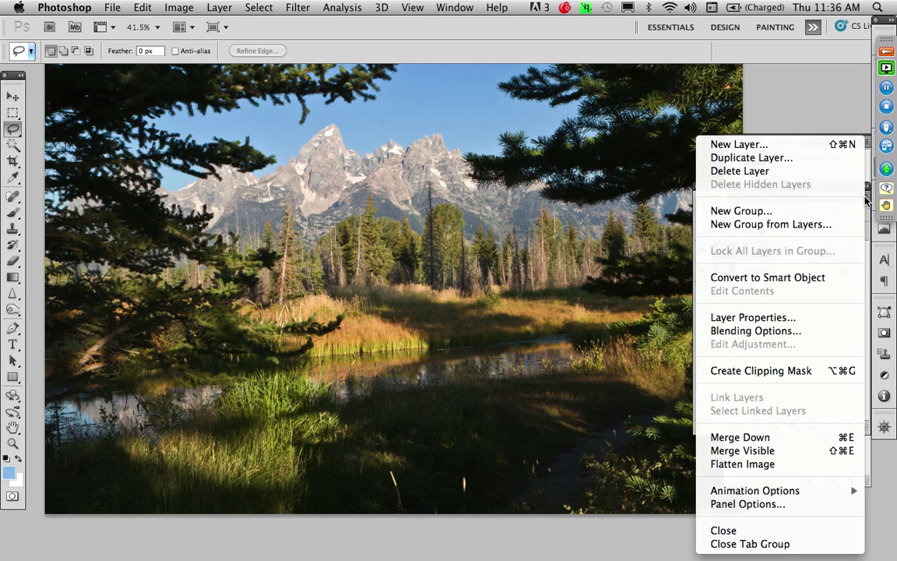
left_click(797, 451, "alt")
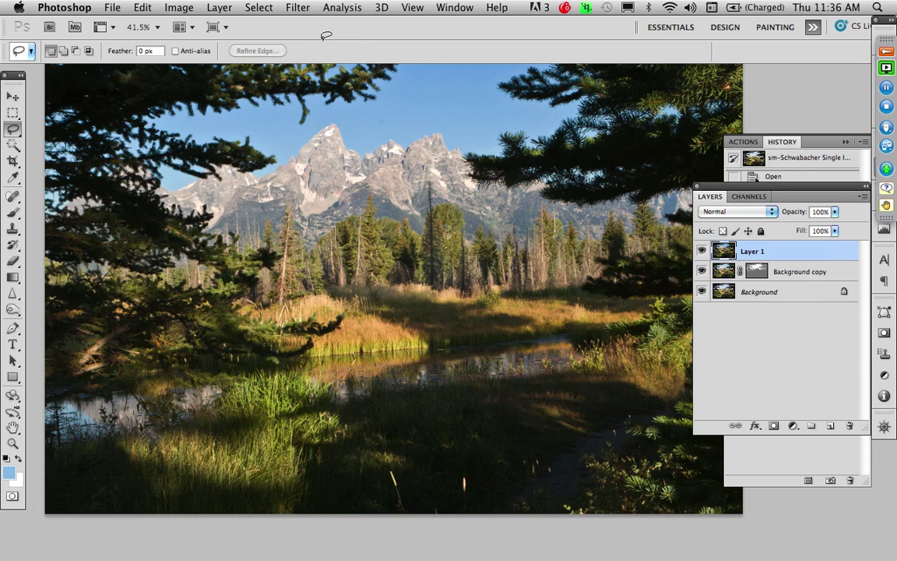
left_click(306, 8)
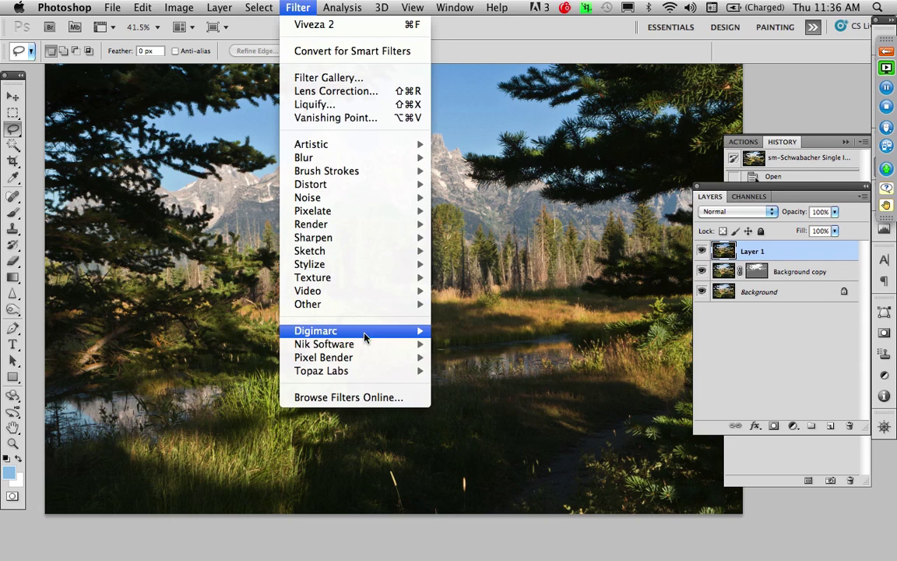
mouse_move(365, 345)
left_click(482, 345)
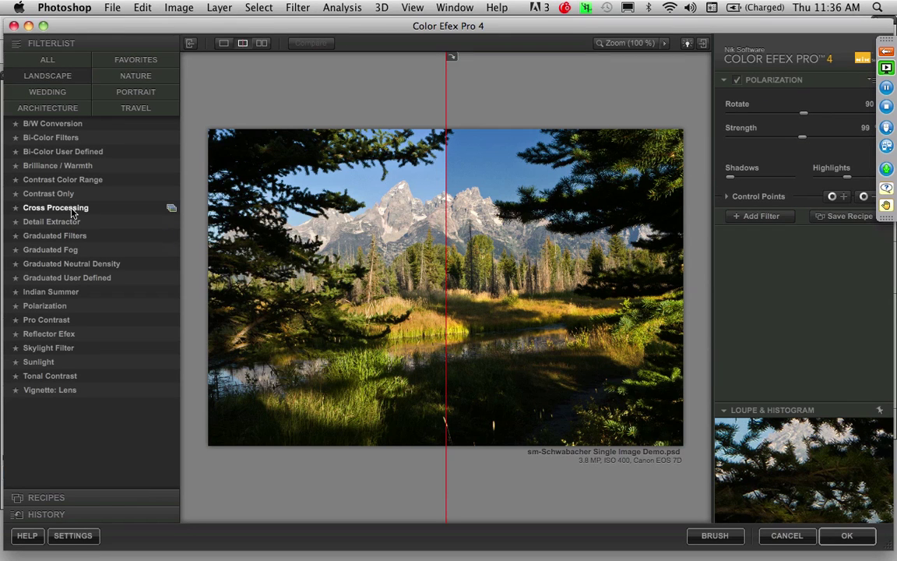
- Choose the Polarization filter, set its strength to 82, and compare the original and filtered photo across the split preview
left_click(52, 307)
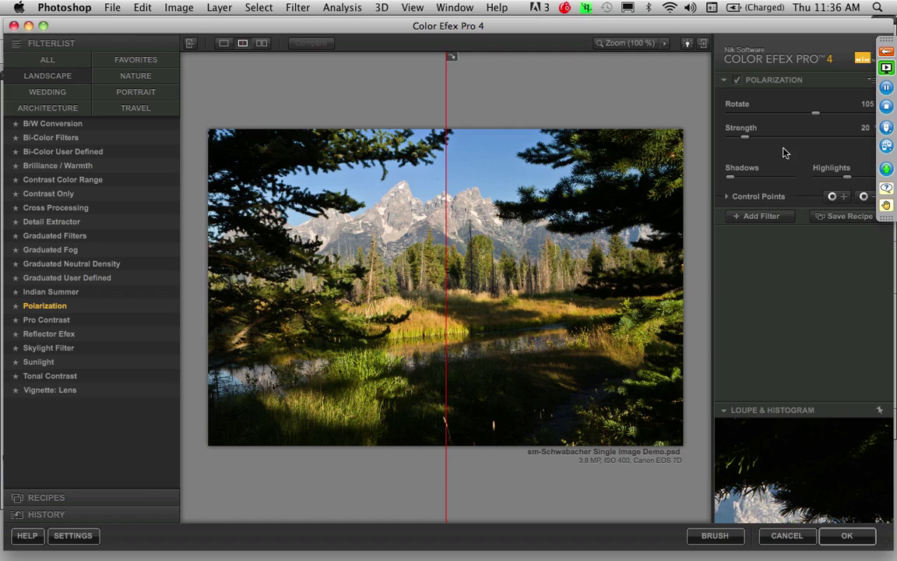
left_click_drag(749, 140, 795, 146)
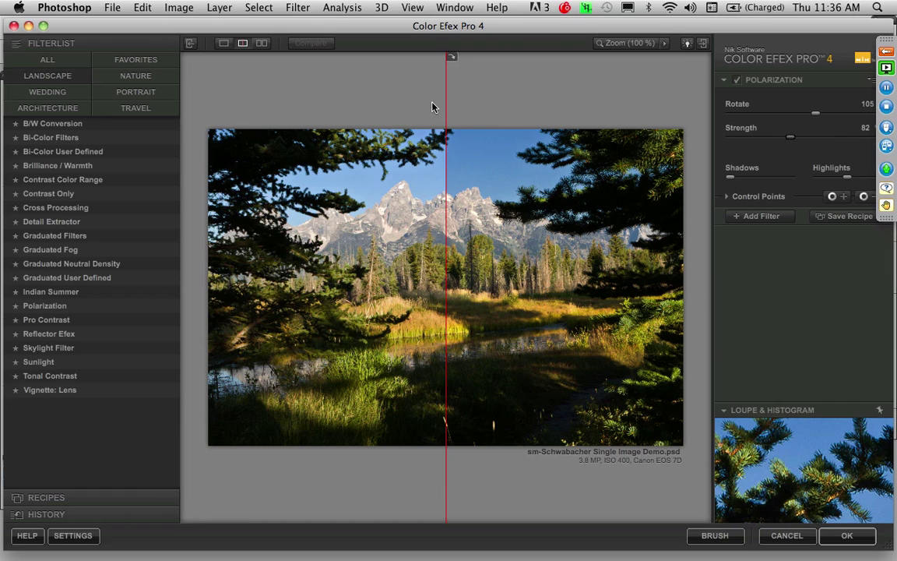
left_click_drag(447, 100, 264, 123)
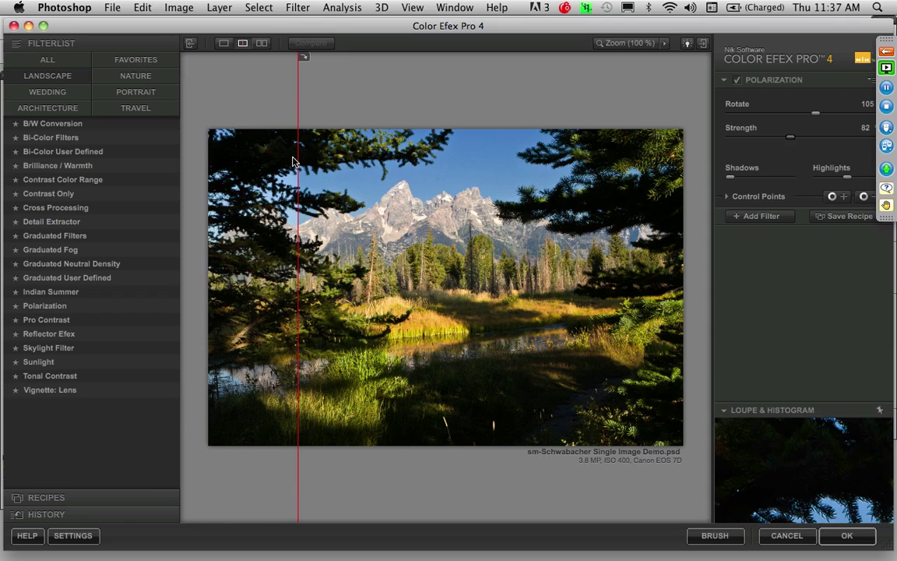
left_click_drag(297, 147, 332, 149)
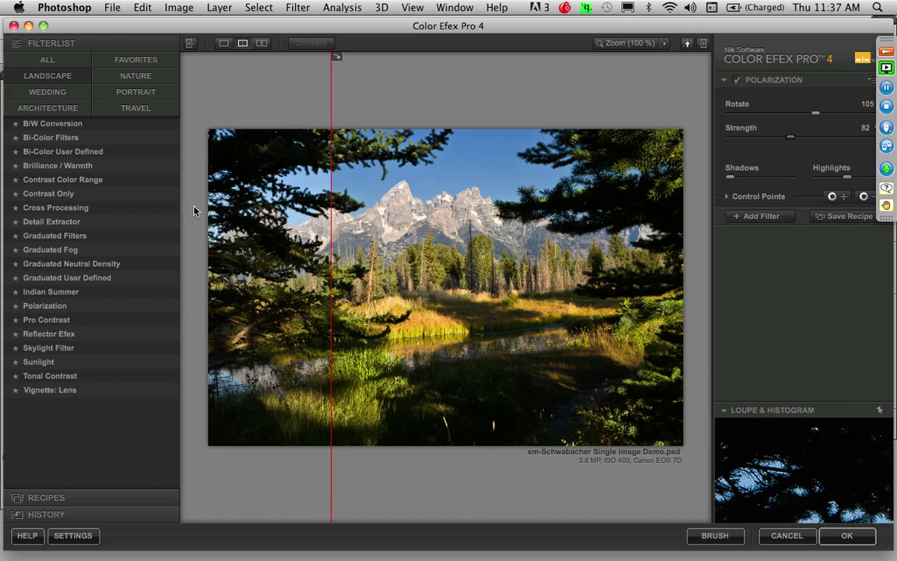
- Try the custom recipe Polar Sun on the photo and compare its effect across the split preview
left_click(53, 496)
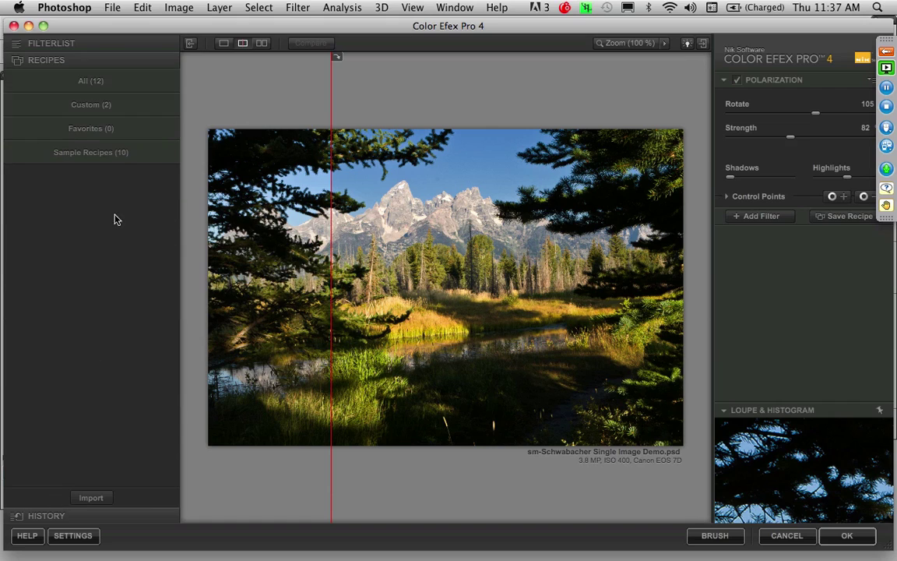
left_click(89, 106)
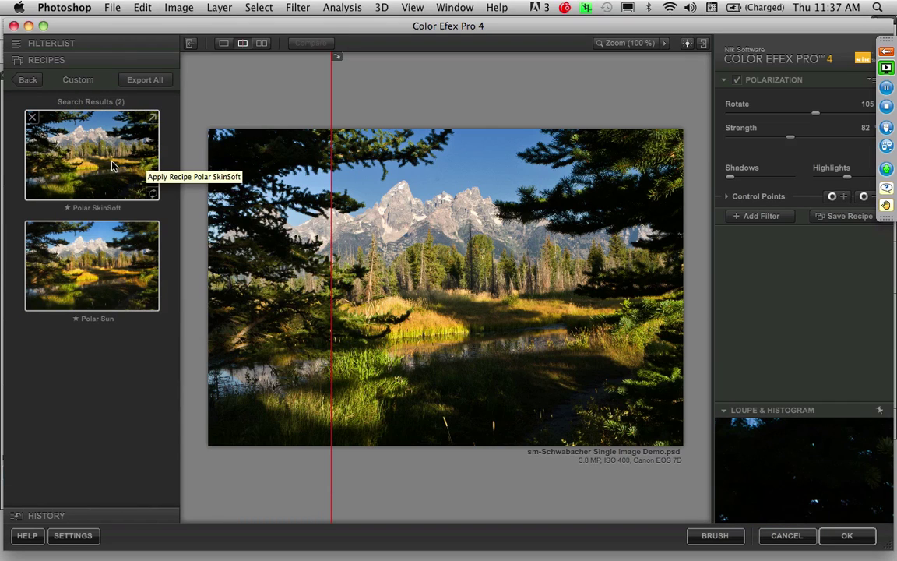
left_click(98, 265)
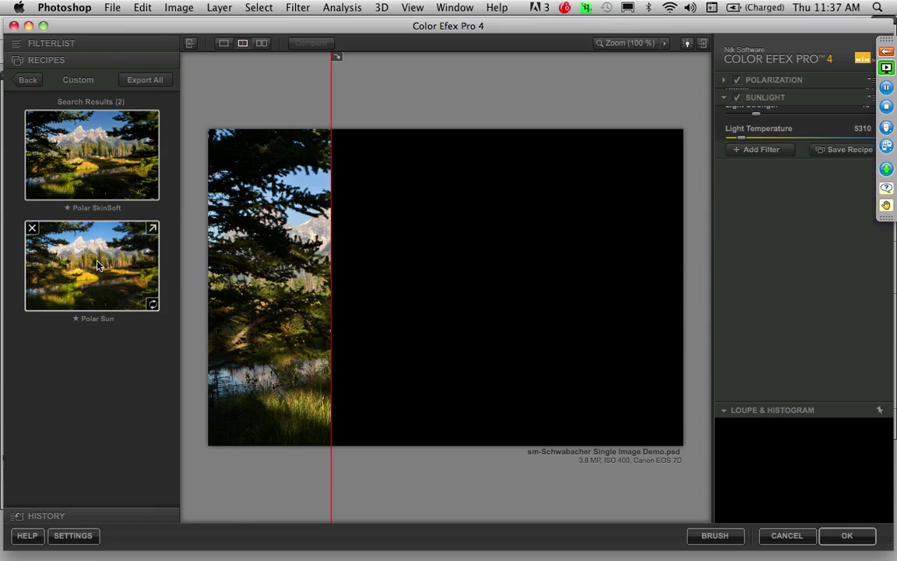
left_click_drag(331, 232, 381, 223)
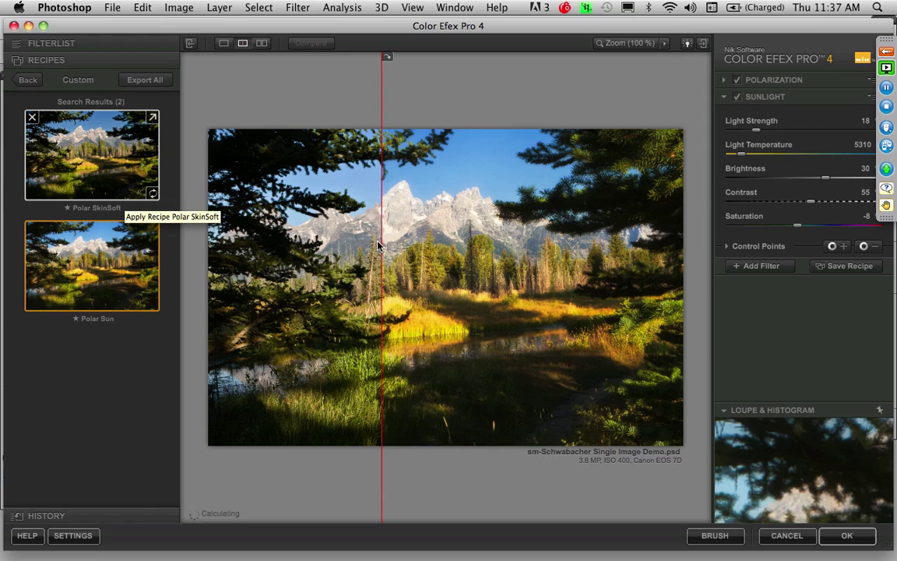
left_click_drag(382, 225, 439, 267)
- Apply the custom recipe Polar SkinSoft to the photo and compare its effect across the split preview
left_click(92, 160)
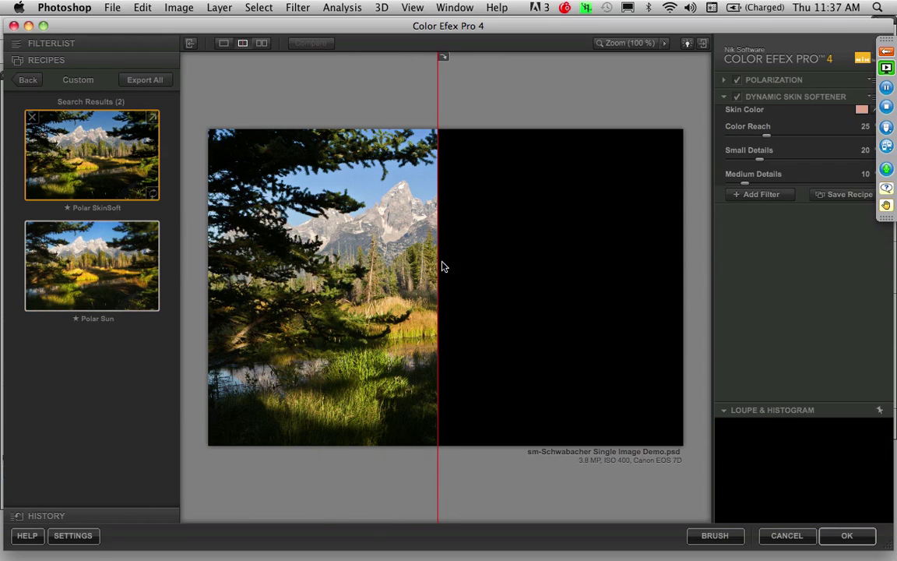
left_click_drag(439, 266, 375, 260)
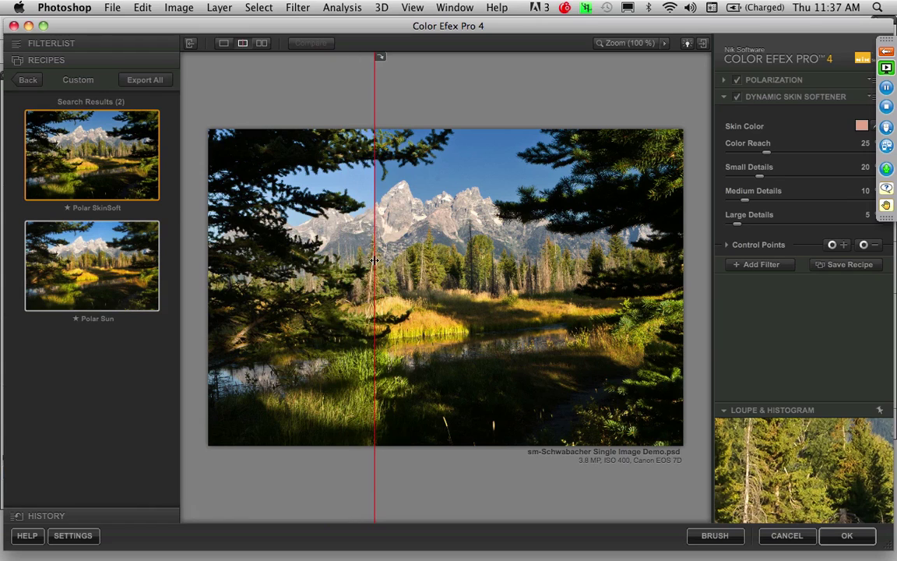
left_click_drag(375, 249, 352, 247)
left_click(125, 131)
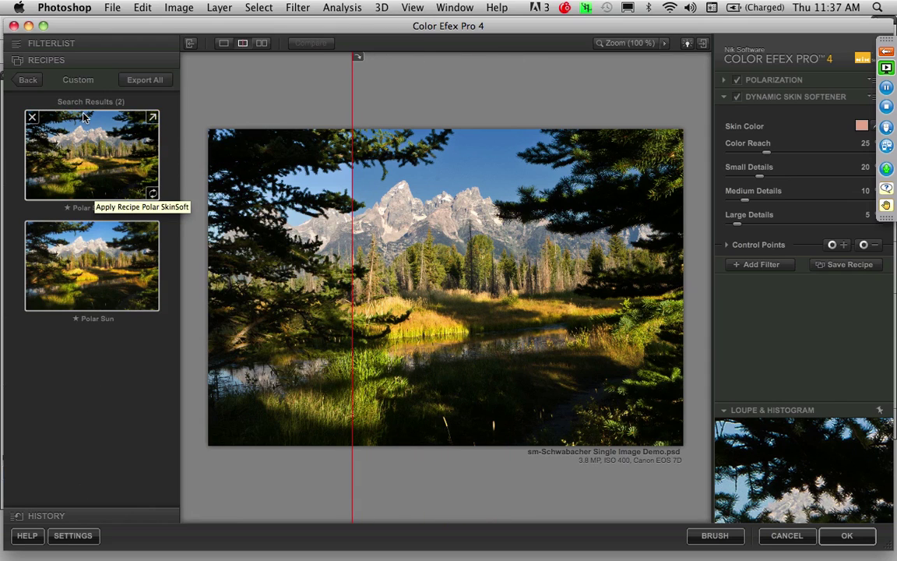
- Replace Dynamic Skin Softener with another Polarization filter, and render the Color Efex Pro 4 effect, checking the photo without and with it
left_click(53, 44)
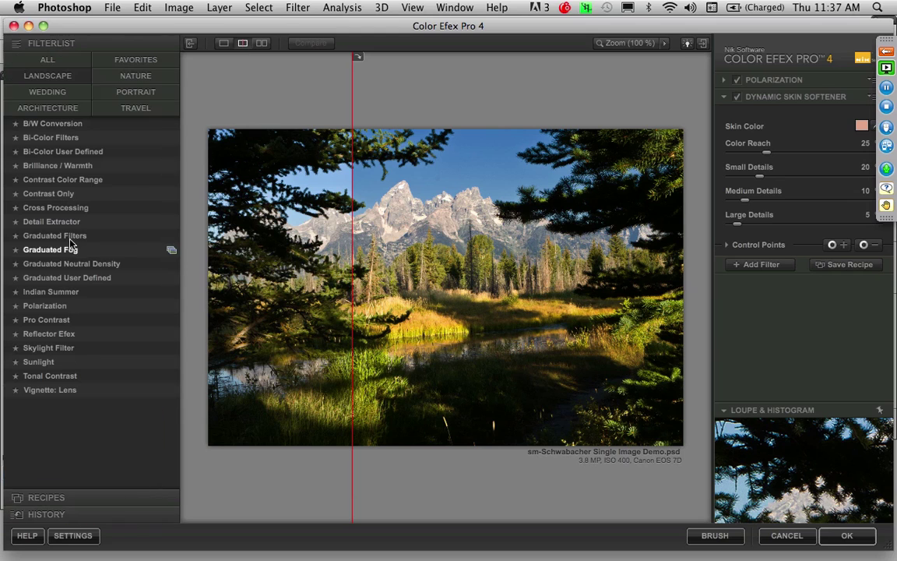
left_click(44, 305)
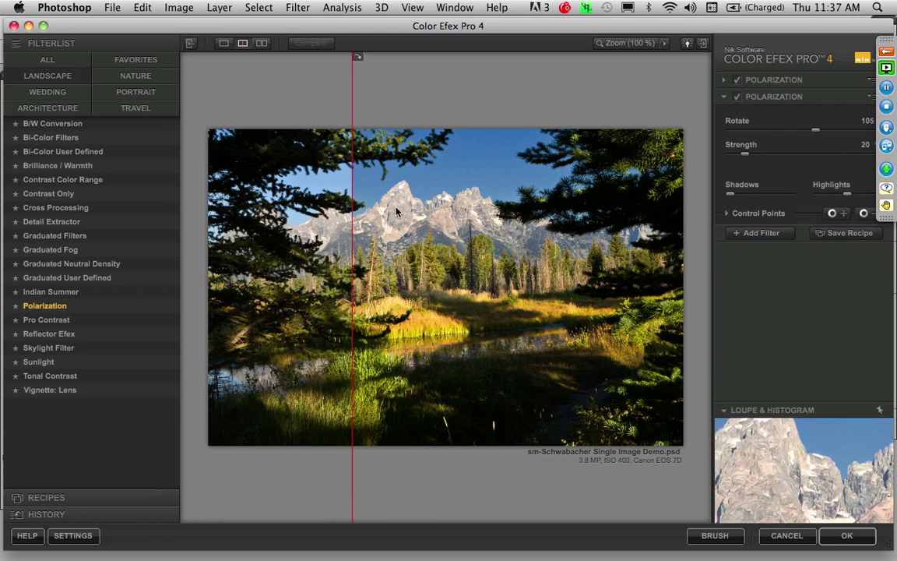
left_click_drag(352, 220, 368, 234)
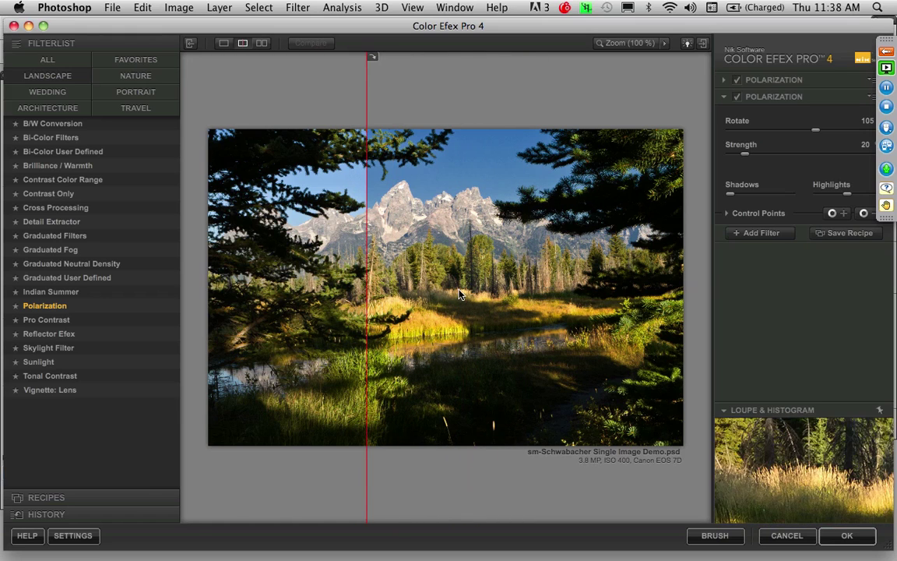
left_click(847, 535)
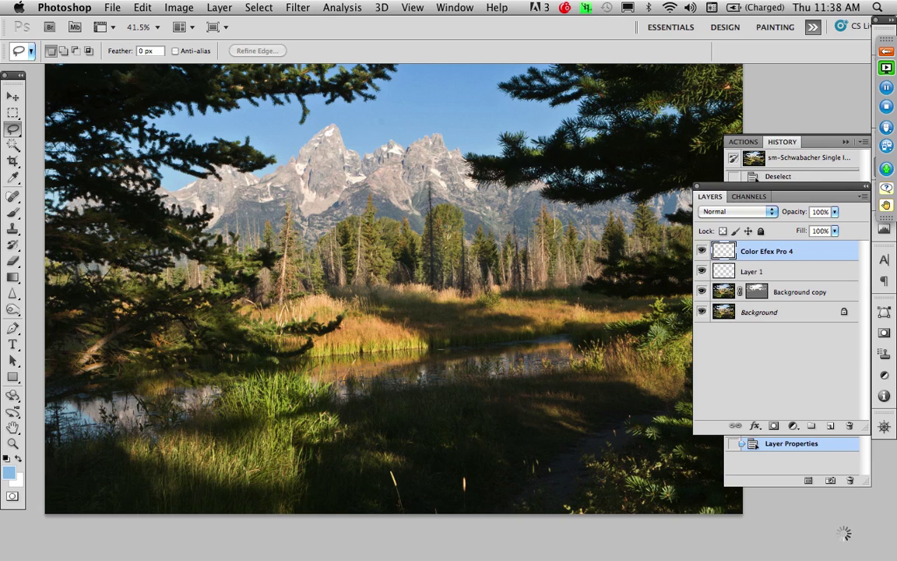
left_click(701, 251)
left_click(702, 251)
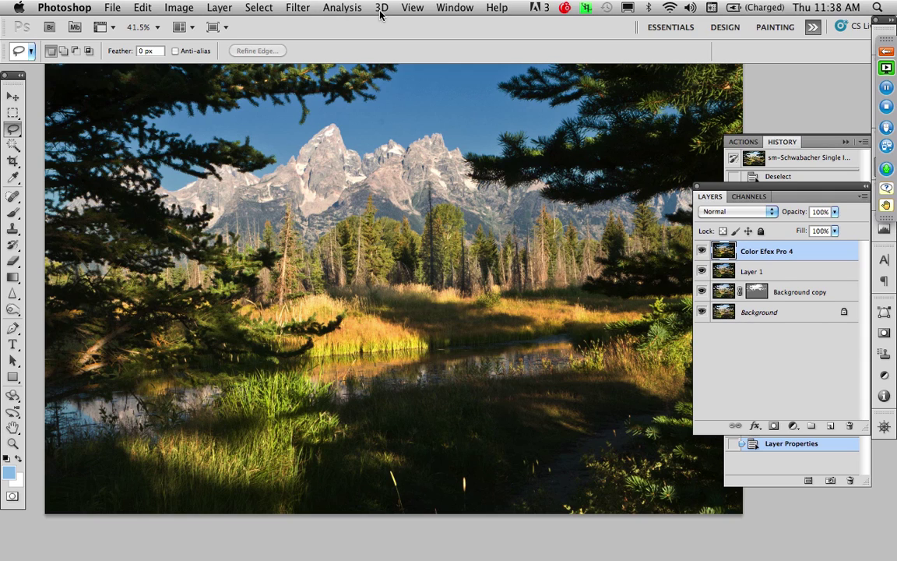
- Open the Color Efex Pro 4 layer in Viveza 2 and brighten the right-hand spruce branches with a control point at 33% brightness
left_click(309, 4)
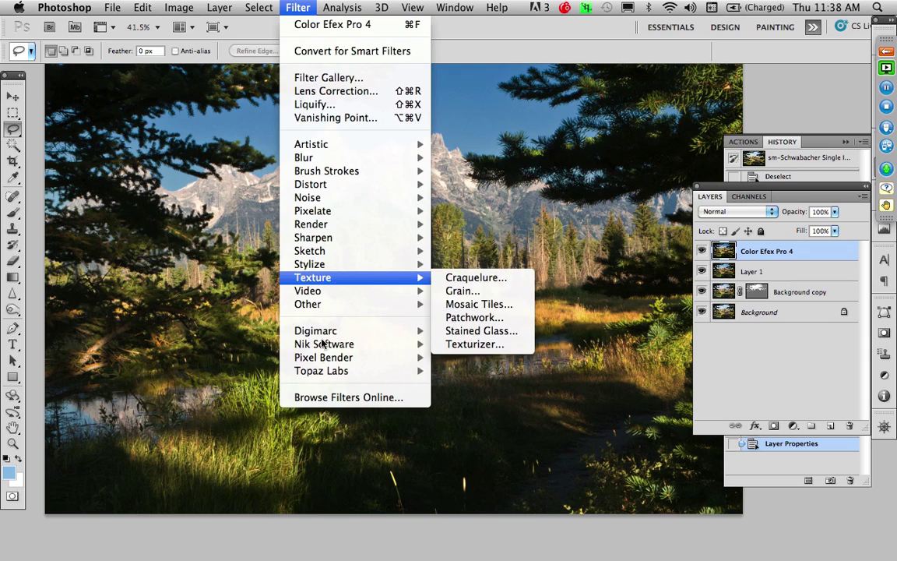
mouse_move(424, 343)
left_click(465, 397)
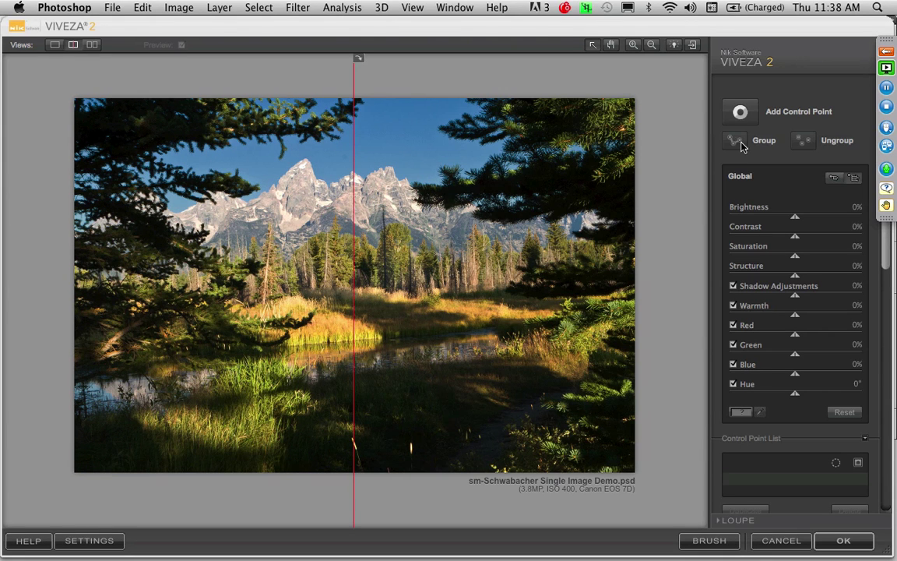
left_click(740, 115)
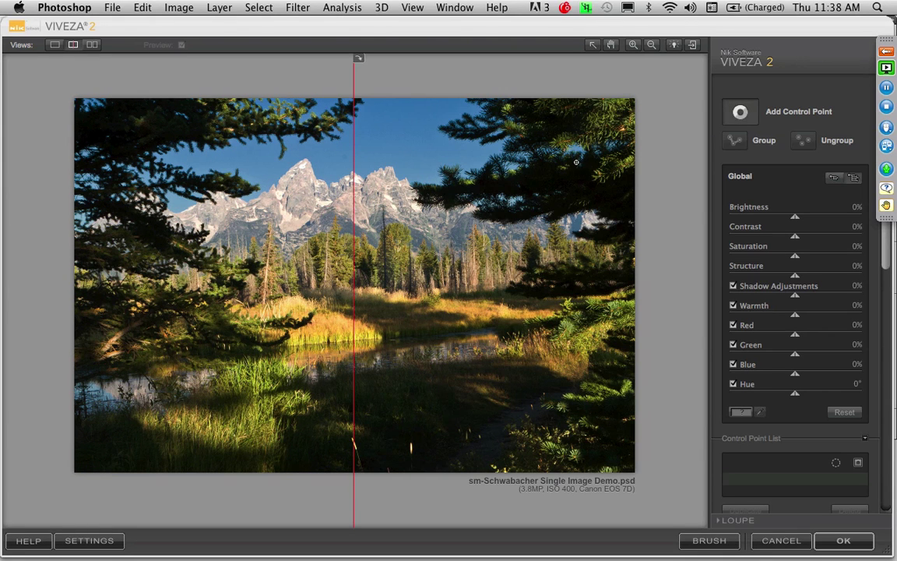
left_click(544, 180)
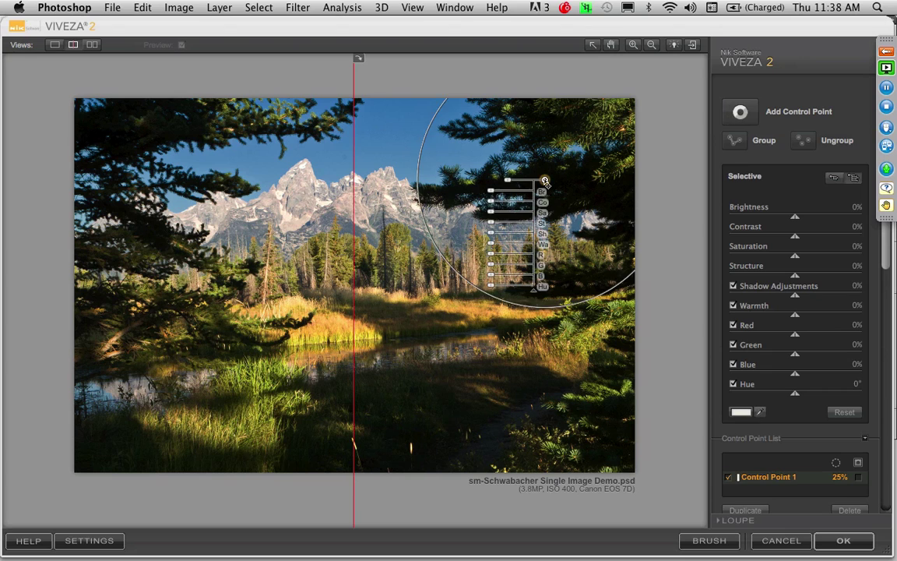
left_click_drag(490, 196, 476, 194)
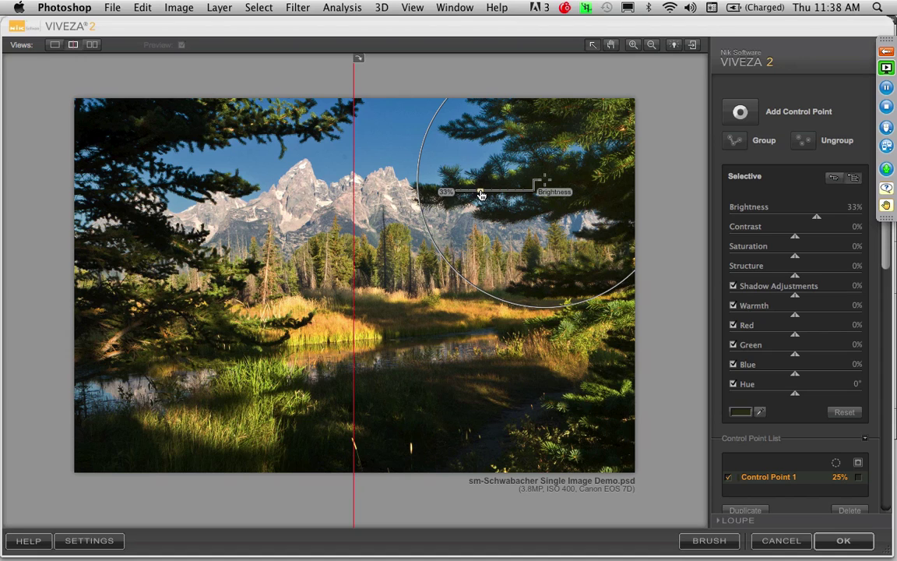
left_click_drag(481, 195, 480, 193)
left_click_drag(352, 182, 75, 182)
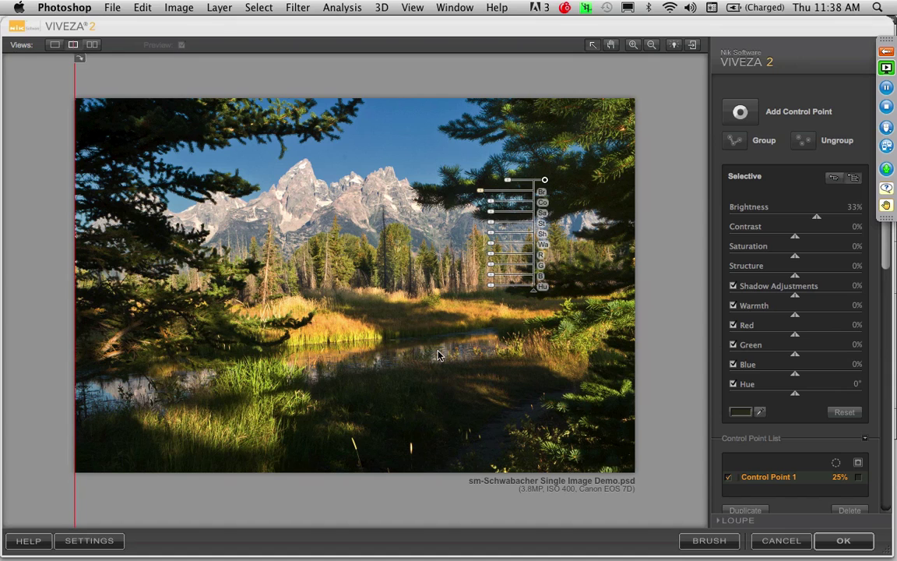
- Duplicate the spruce control point and place the copy on the dark branches of the upper-left tree
key("super+d")
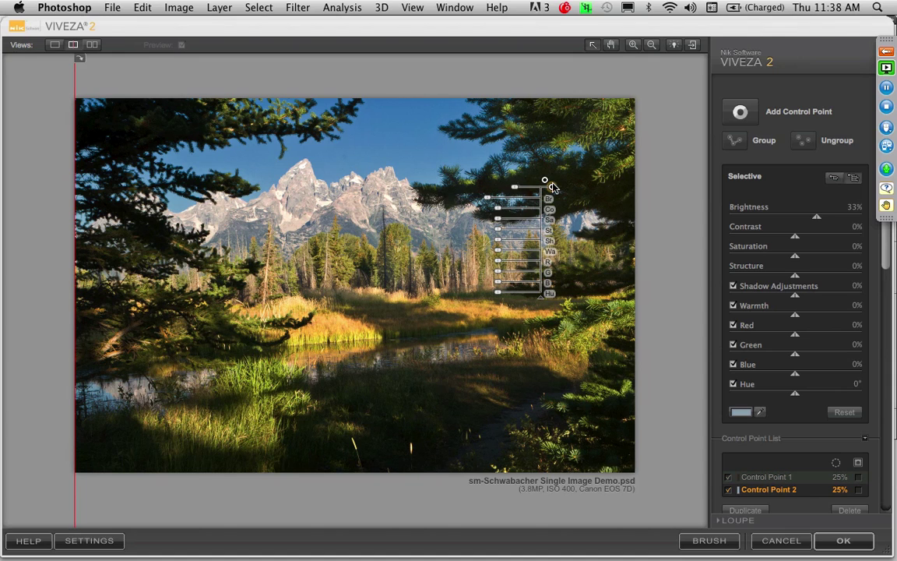
left_click_drag(553, 189, 158, 131)
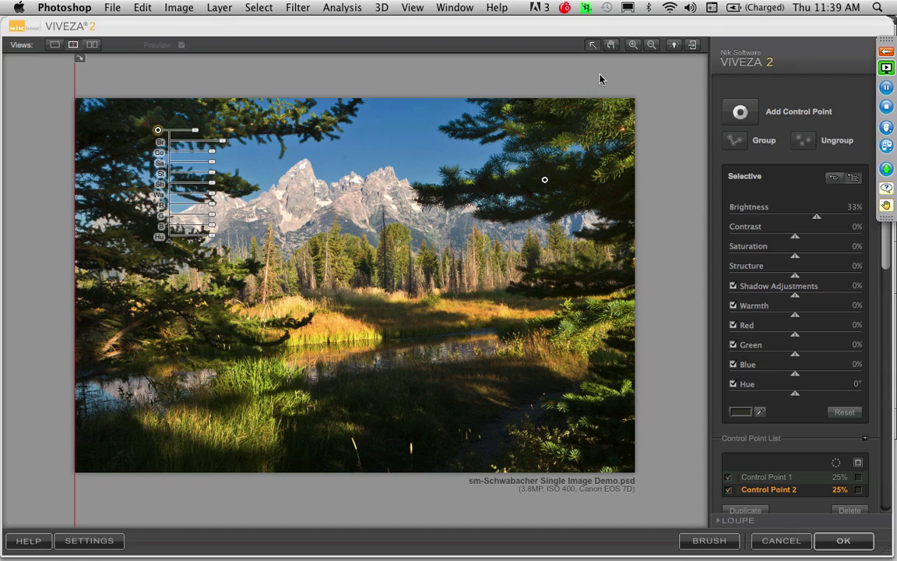
- Add a control point on the bare trunk among the middle trees, reduce its size to 13%, and set brightness and saturation to -21%
left_click(326, 254)
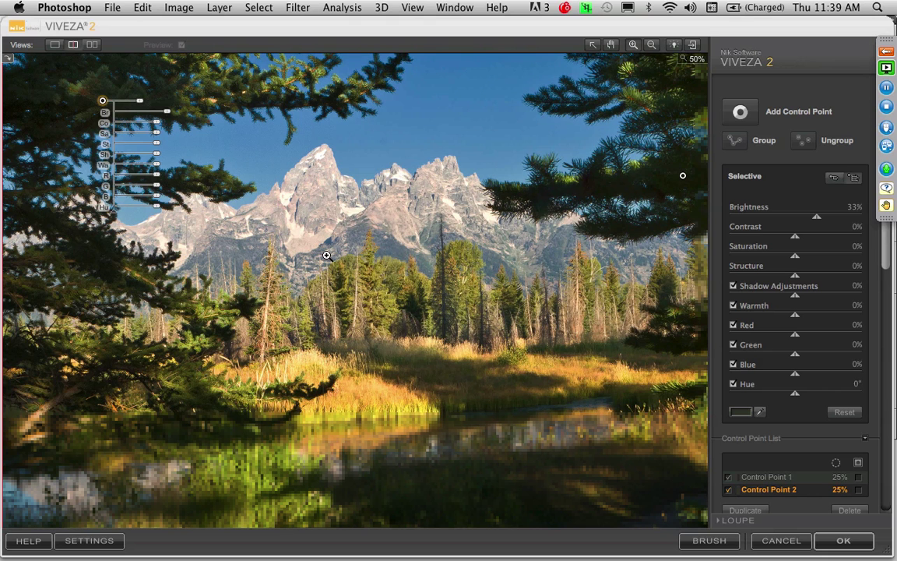
left_click(373, 295)
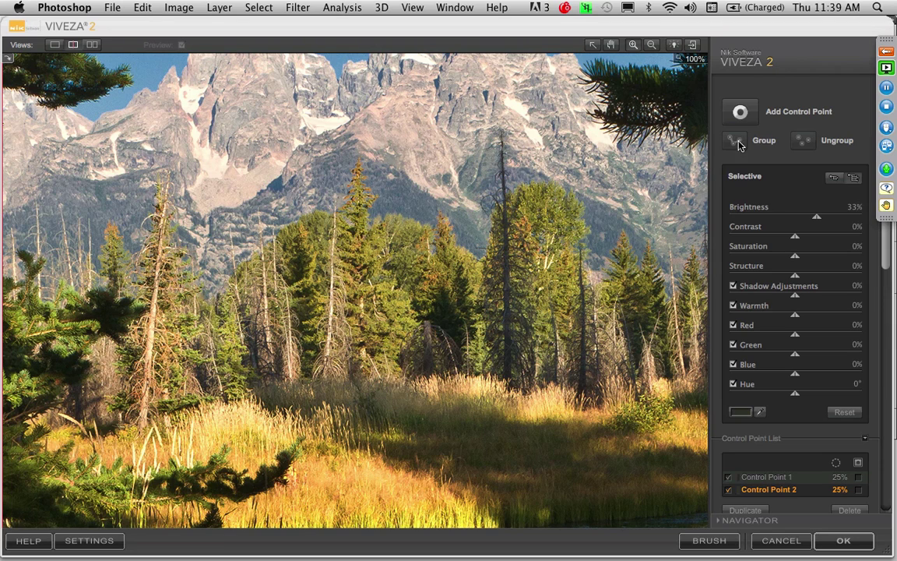
left_click(740, 111)
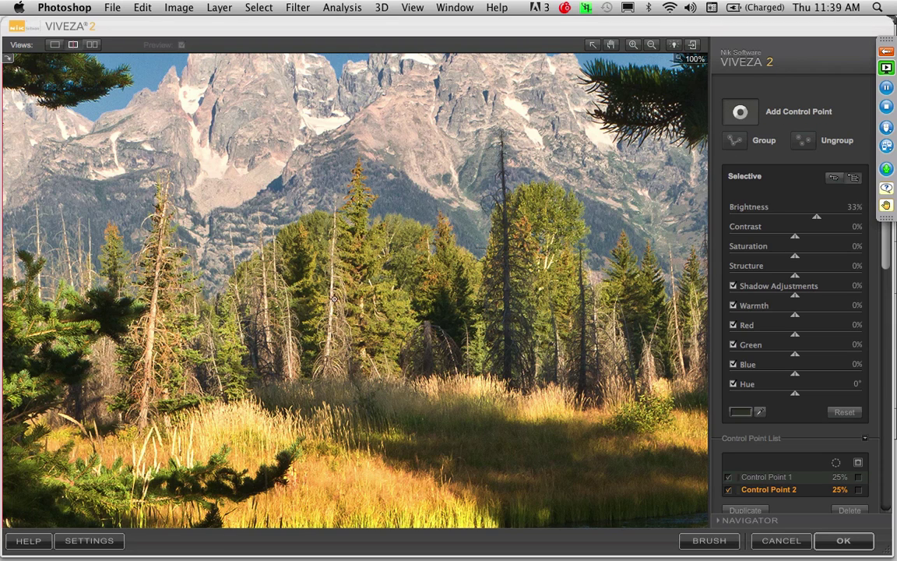
left_click(334, 302)
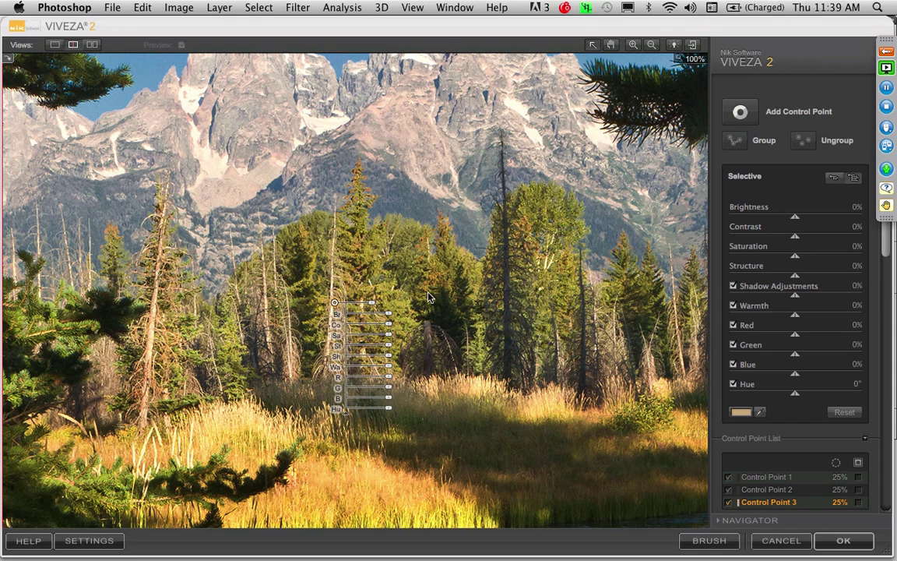
left_click_drag(373, 307, 381, 337)
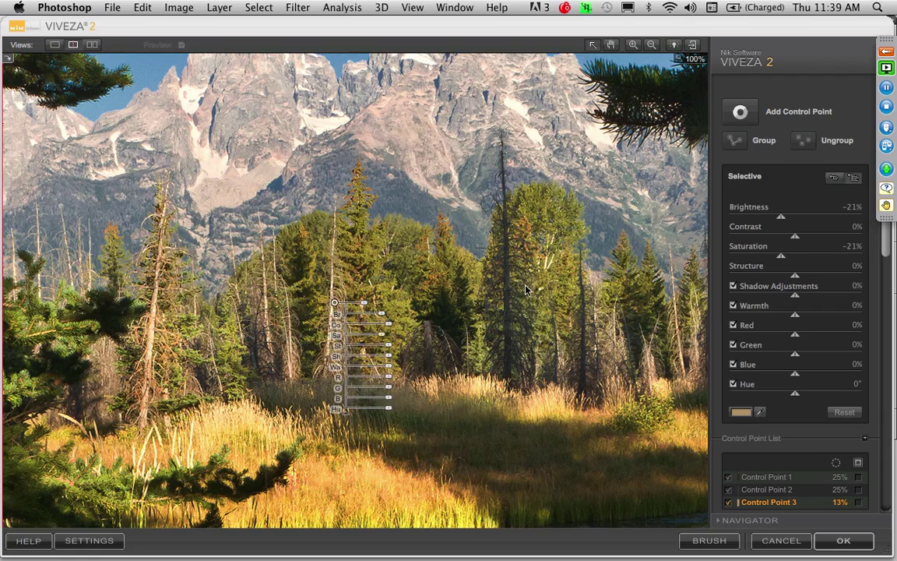
- Add a smaller control point on the tallest peak with brightness -19%, contrast 18%, structure 22% and warmth -8%
left_click_drag(535, 187, 612, 310)
key("super+shift+a")
left_click(336, 213)
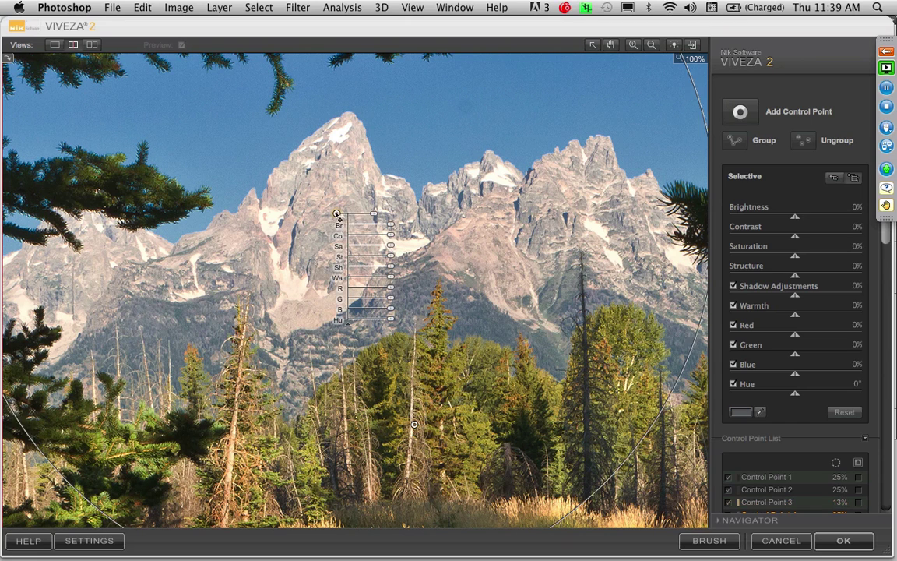
left_click_drag(377, 218, 387, 228)
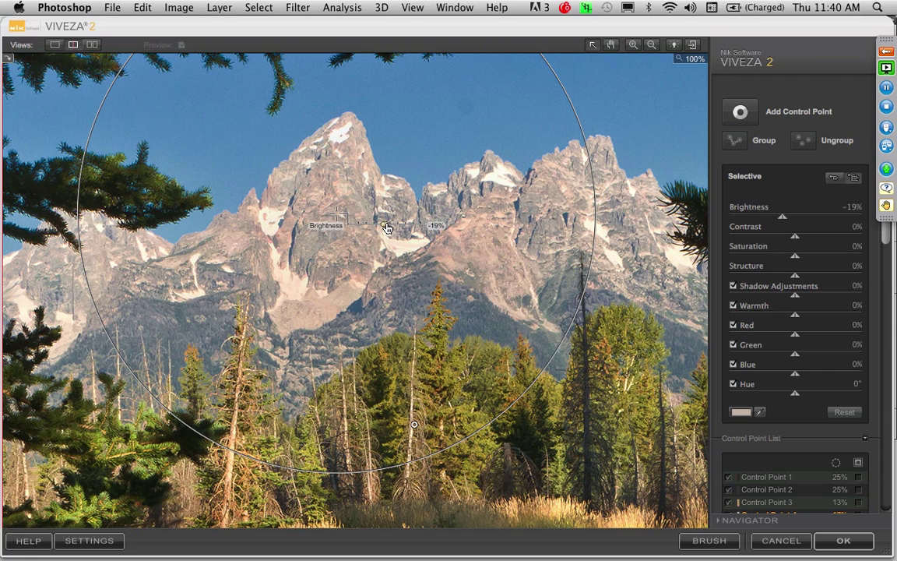
left_click_drag(393, 236, 399, 260)
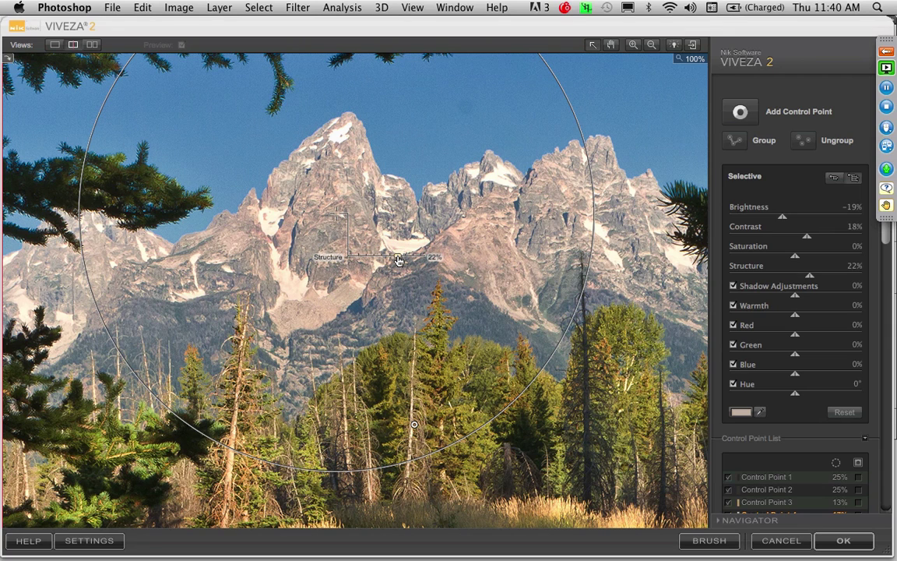
left_click_drag(398, 260, 398, 260)
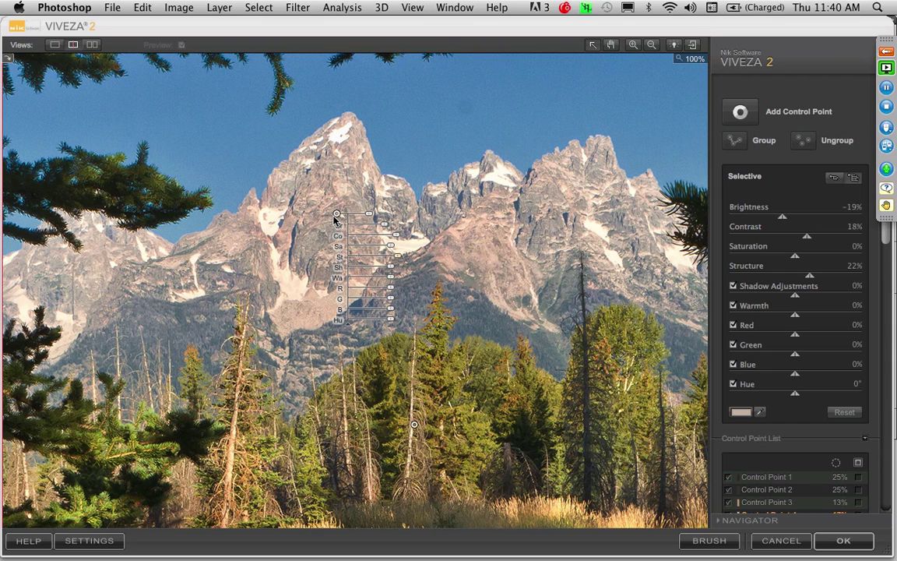
left_click(345, 288)
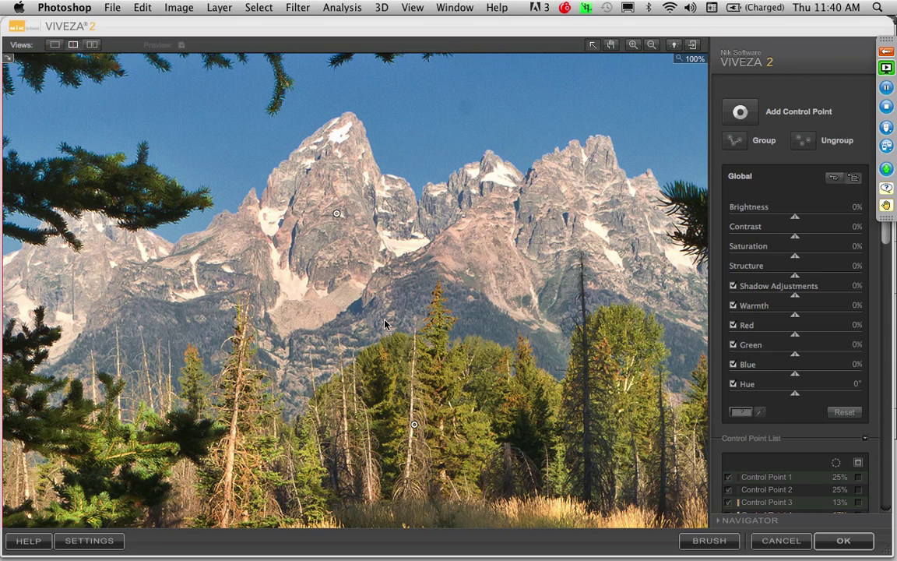
left_click(337, 215)
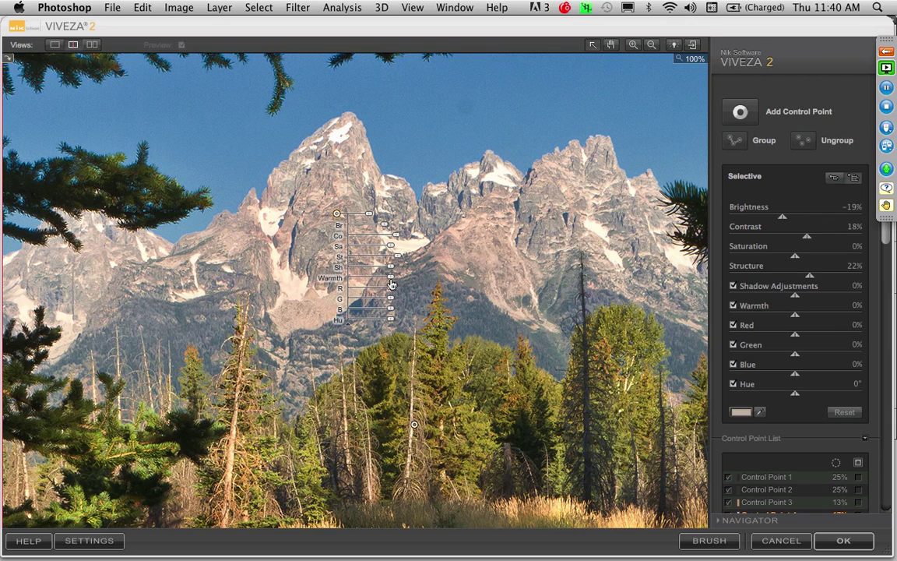
left_click_drag(391, 281, 389, 282)
- Duplicate the tallest peak's control point onto the right-hand peaks and the far-left mountain ridge
left_click(652, 45)
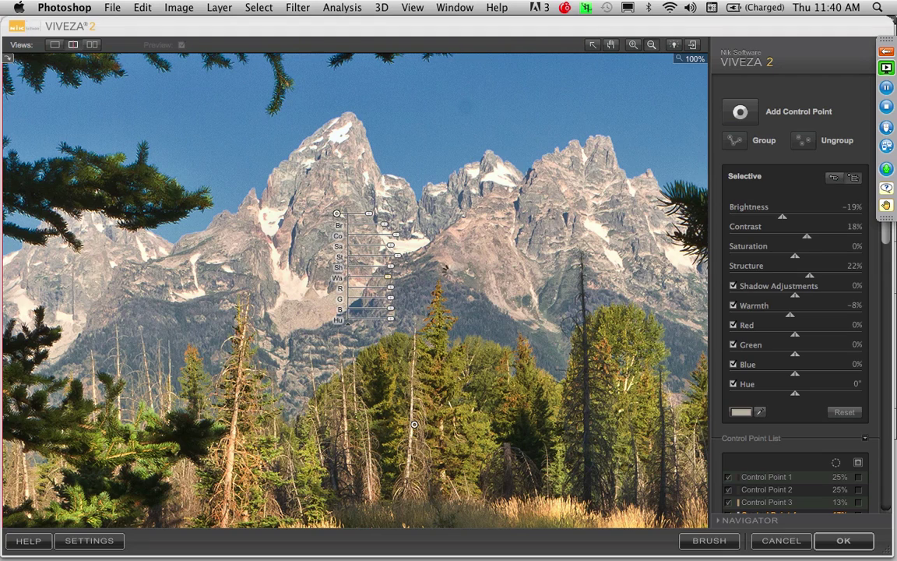
left_click(450, 272)
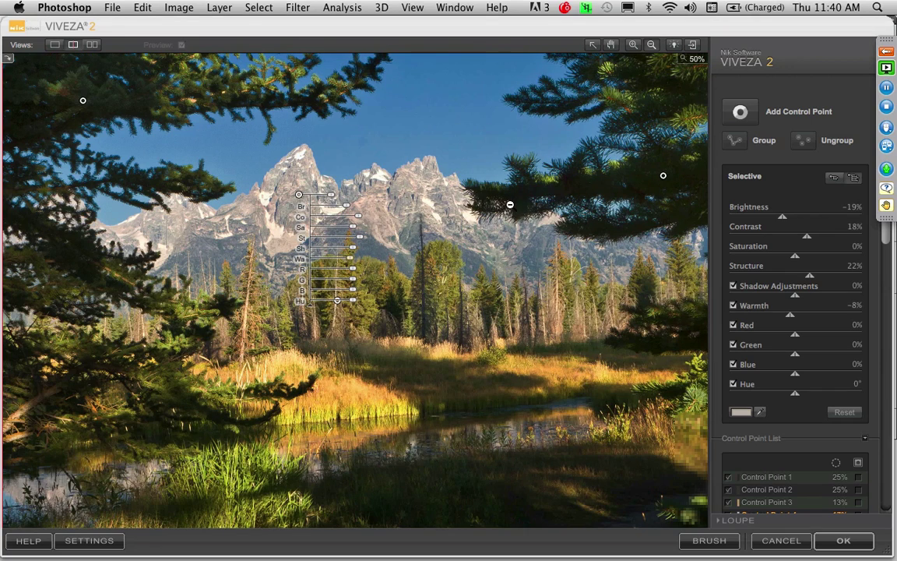
left_click(593, 45)
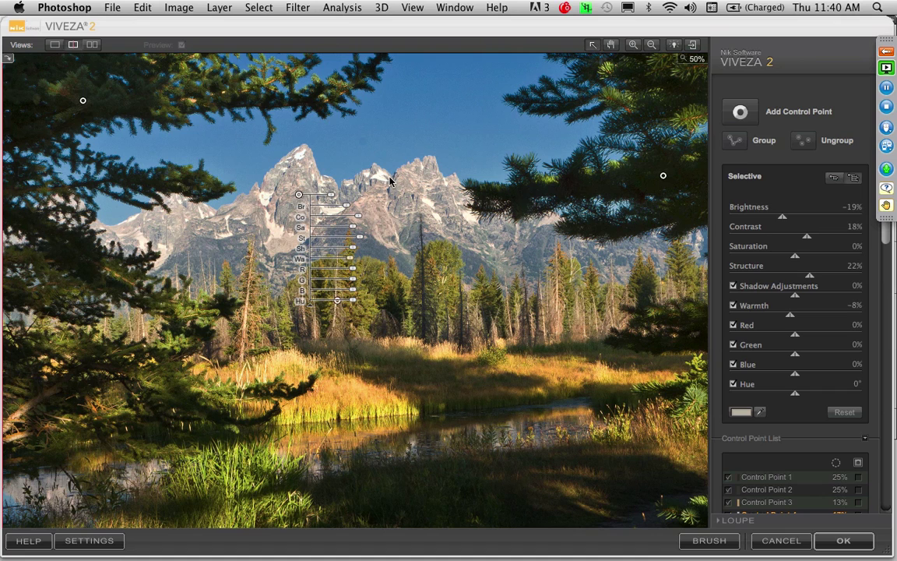
left_click_drag(298, 194, 427, 191)
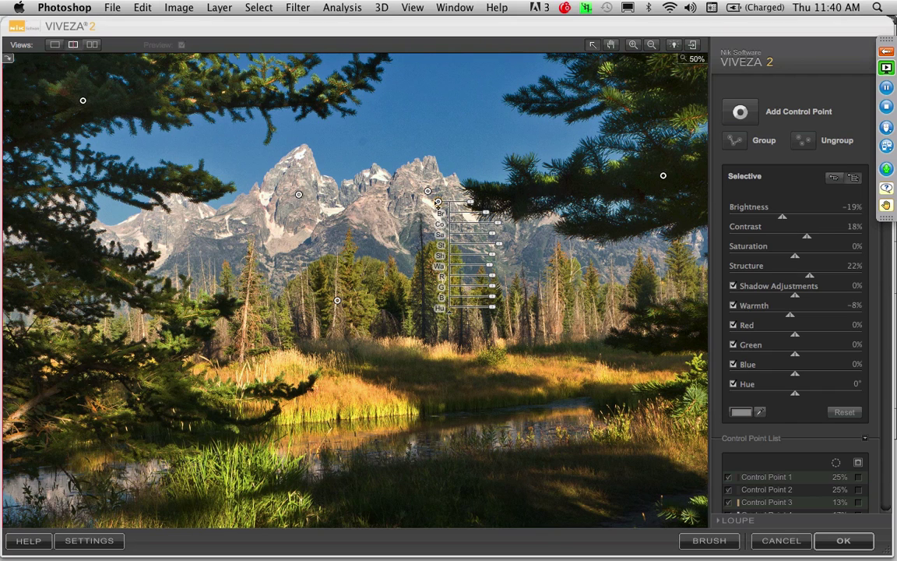
key("super+v")
left_click_drag(211, 235, 172, 229)
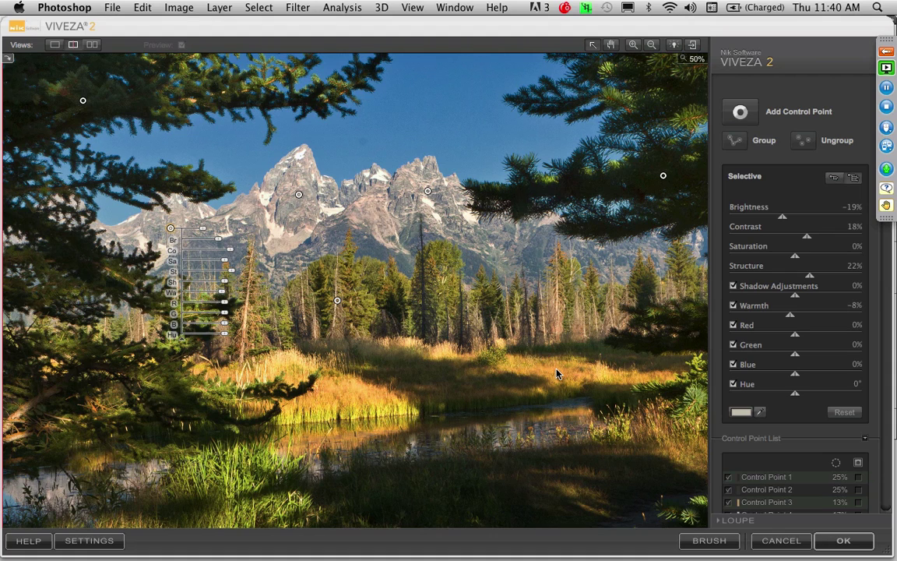
- Compare the whole photo before and after across the split preview, and render the Viveza 2 effect
left_click(384, 63)
key("super+0")
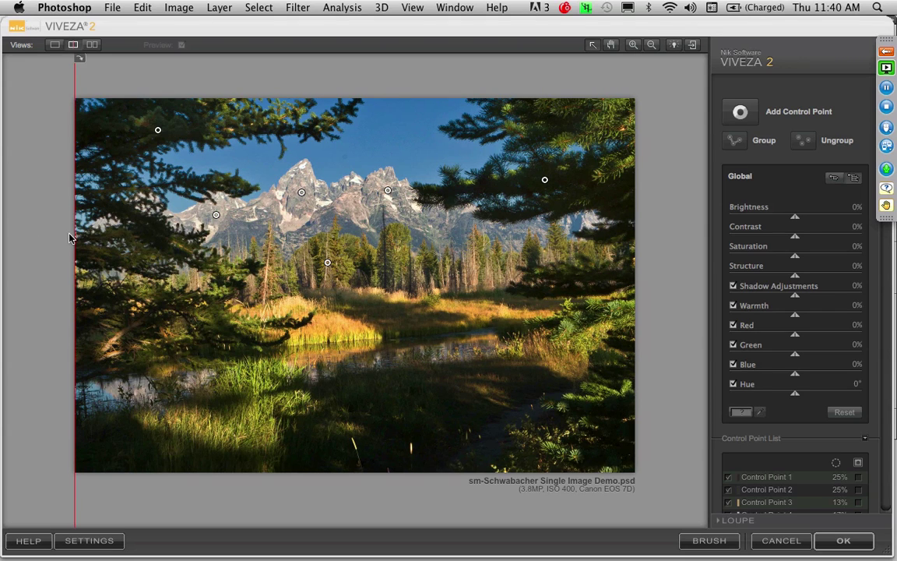
left_click_drag(74, 234, 397, 216)
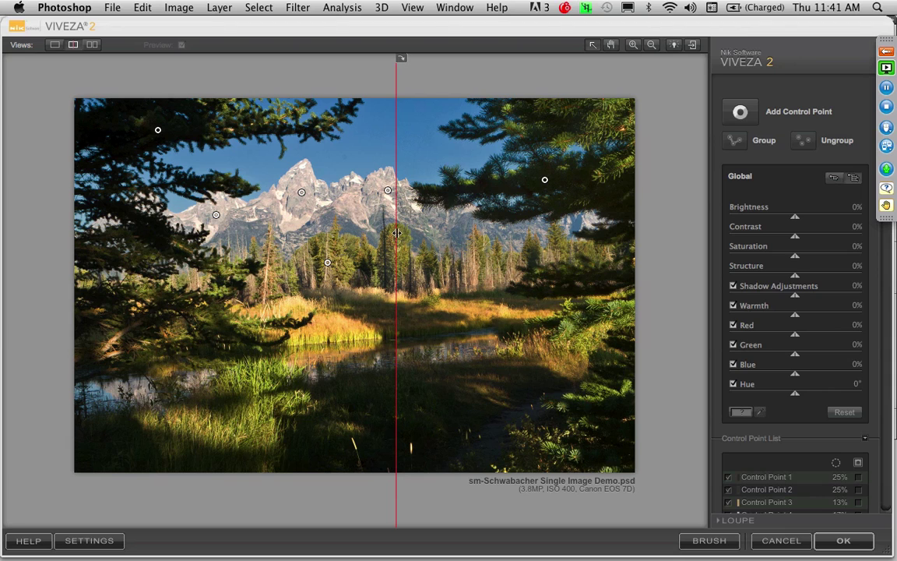
left_click_drag(397, 232, 75, 222)
left_click(844, 541)
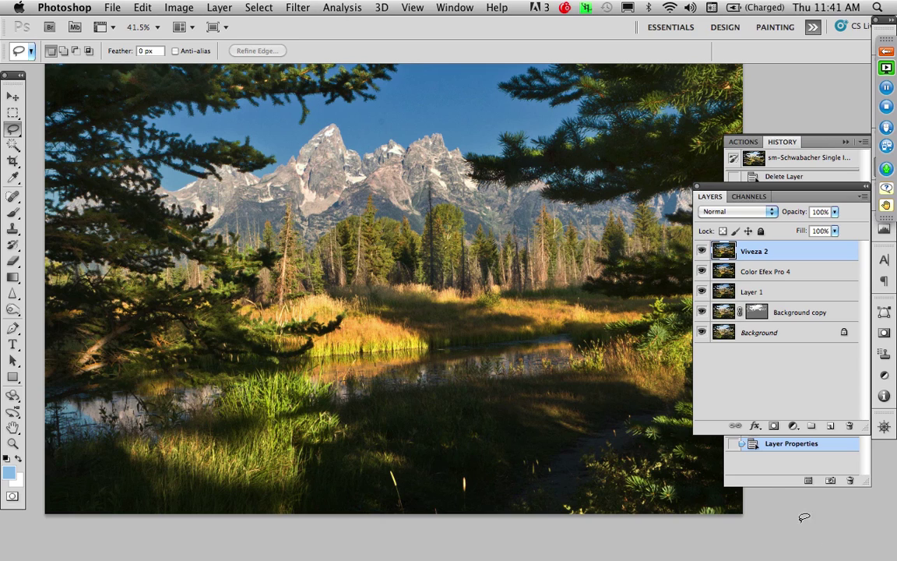
- Bring up the list of actions and lasso the faint dark spot in the sky above the peaks
key("z")
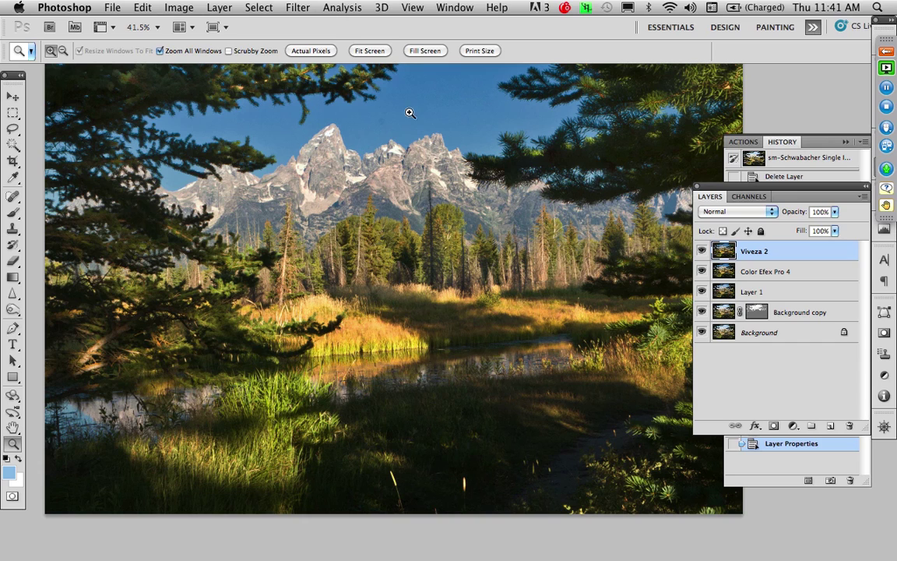
left_click(305, 87)
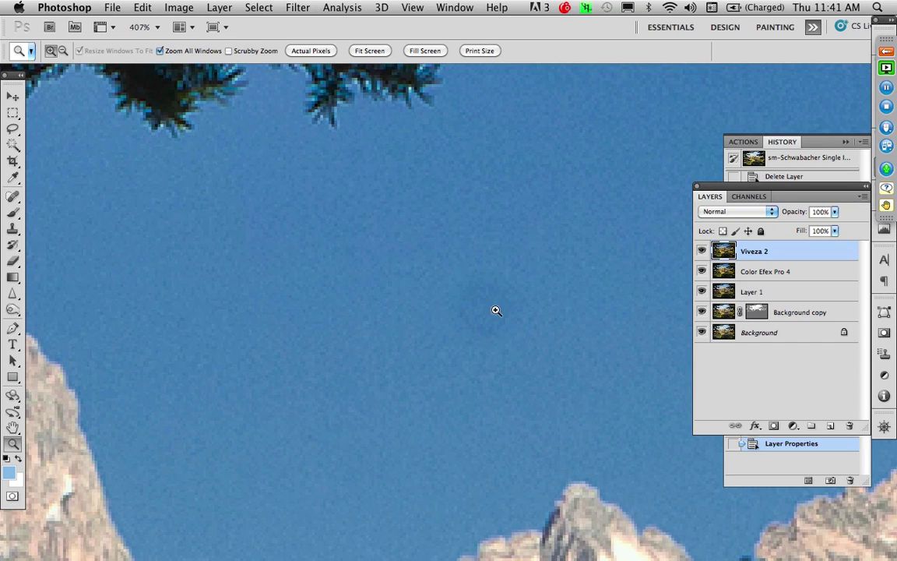
left_click(499, 313, "alt")
left_click(498, 313, "alt")
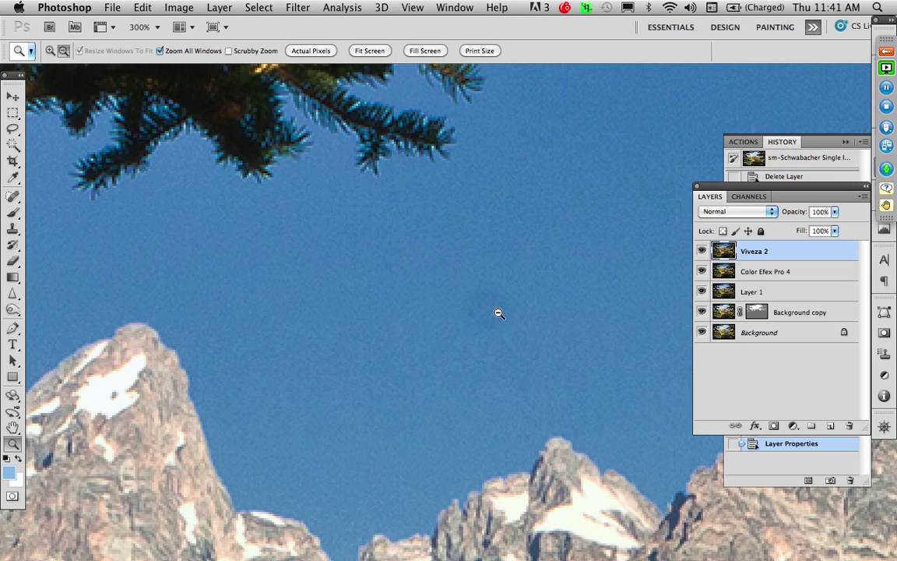
left_click(498, 313, "alt")
left_click_drag(527, 341, 481, 331)
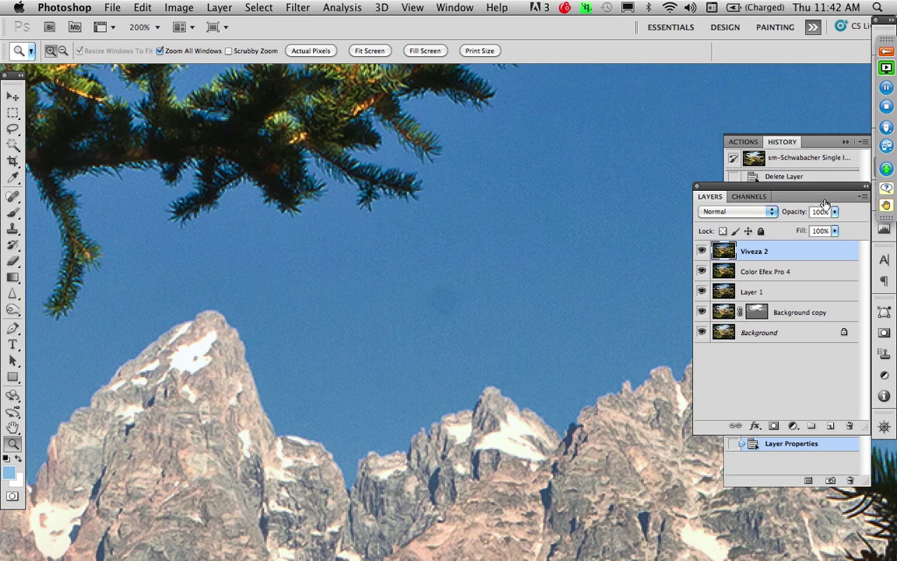
left_click(782, 141)
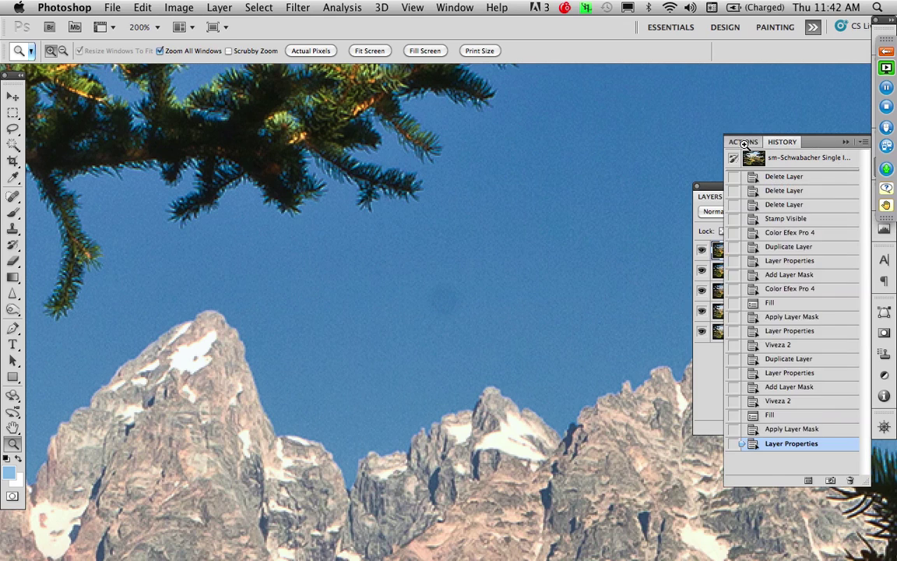
left_click(744, 142)
left_click(781, 216)
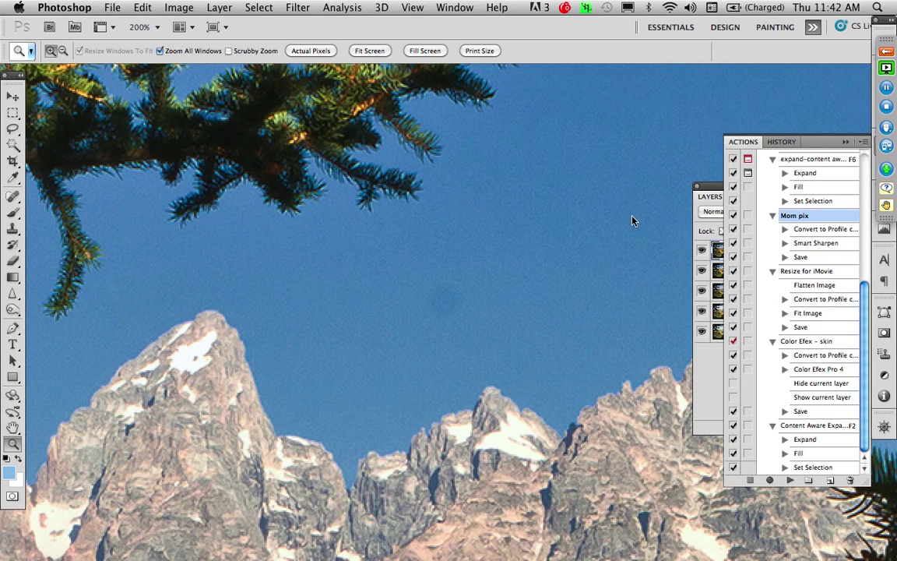
key("l")
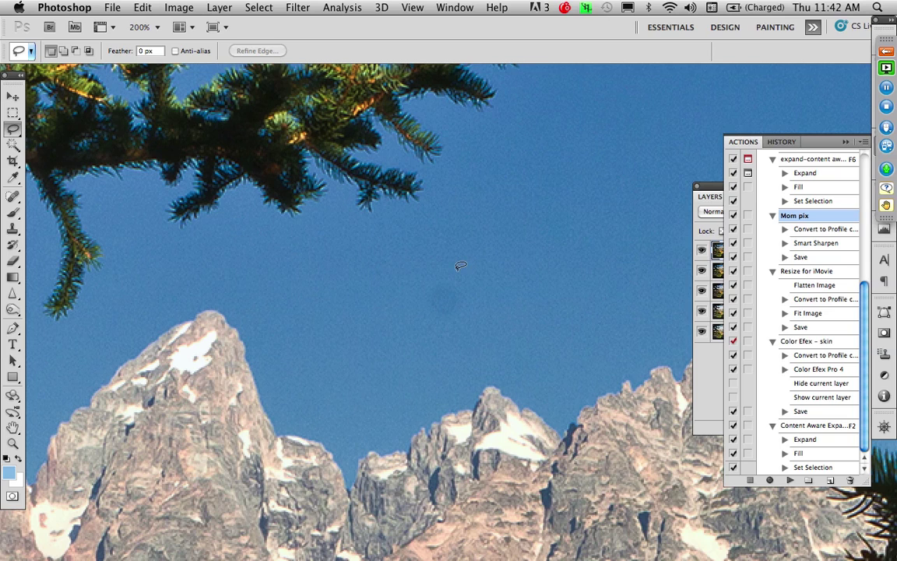
mouse_move(458, 269)
left_mouse_down()
mouse_move(416, 278)
mouse_move(416, 325)
mouse_move(435, 336)
mouse_move(468, 326)
mouse_move(482, 309)
mouse_move(462, 268)
left_mouse_up()
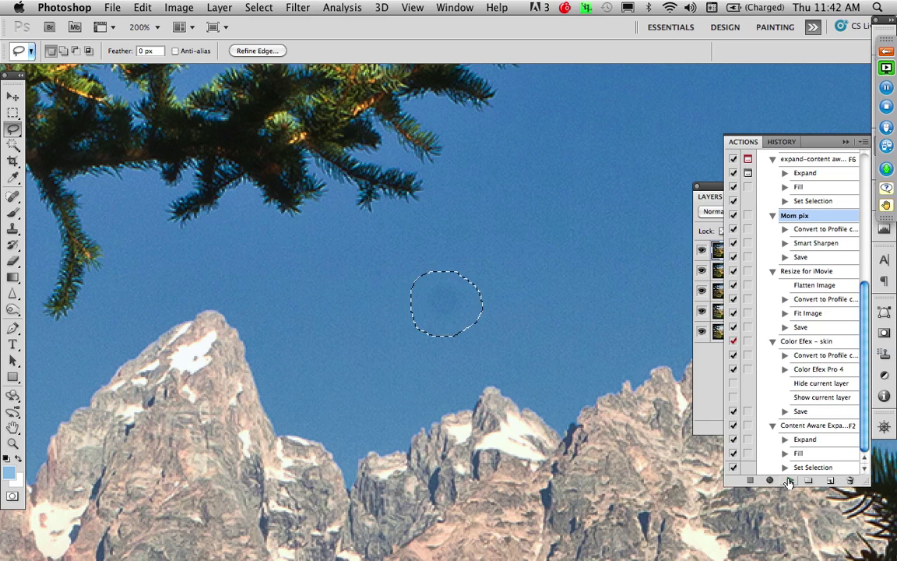
- Start recording a new action named No more spots in the Default Actions set, assigned to function key F3
left_click(863, 141)
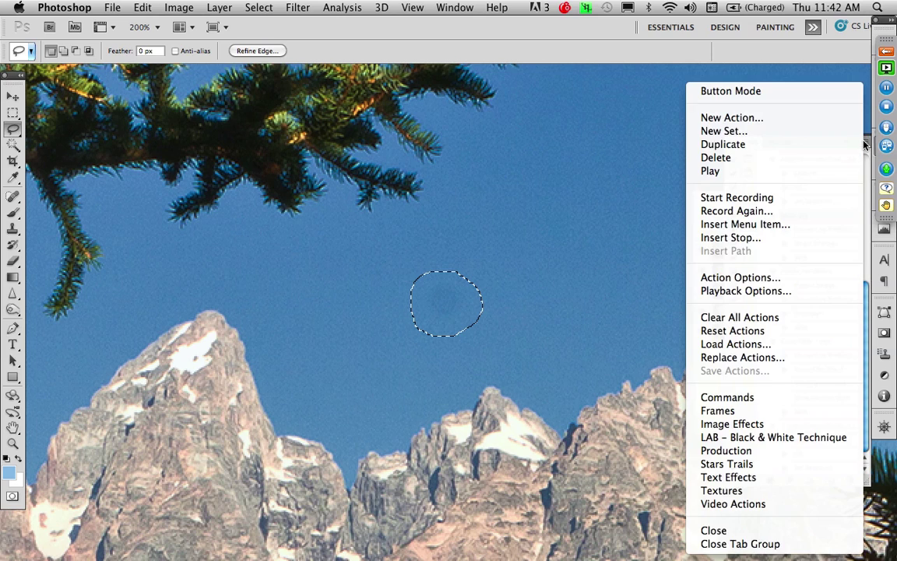
left_click(774, 119)
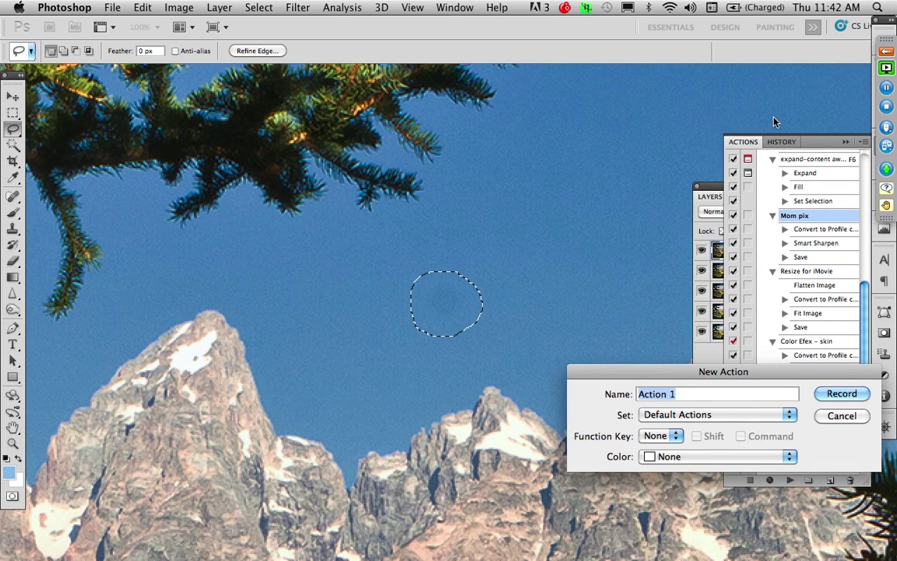
type("No more spots")
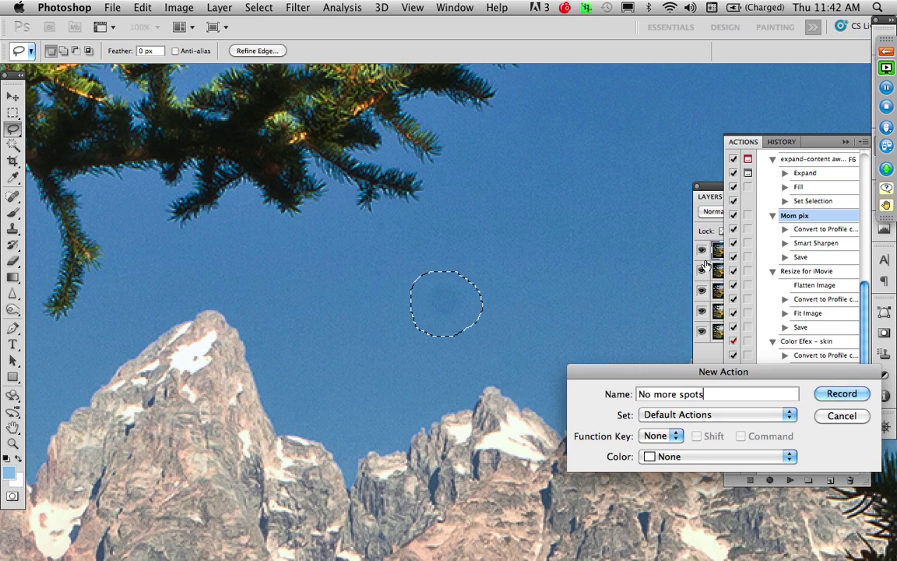
left_click(651, 438)
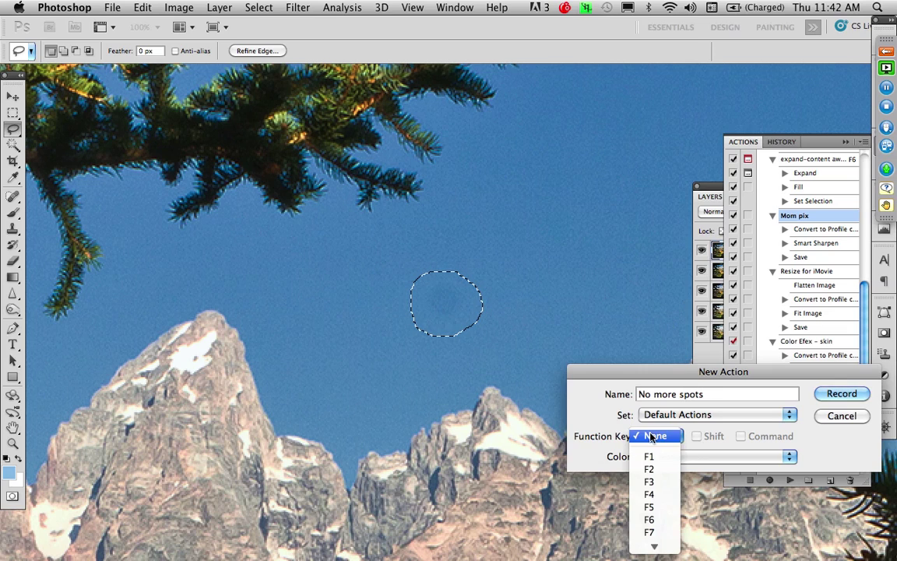
left_click(652, 484)
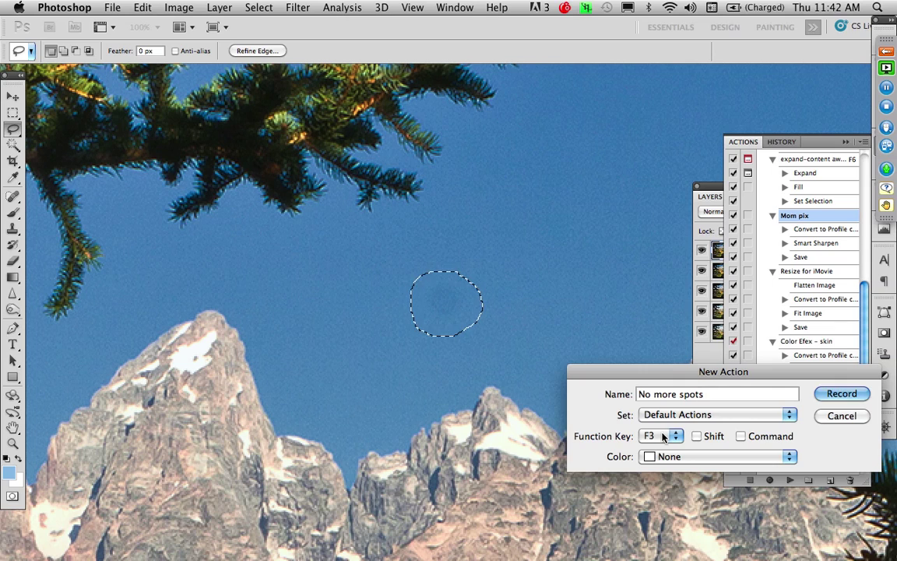
left_click(845, 394)
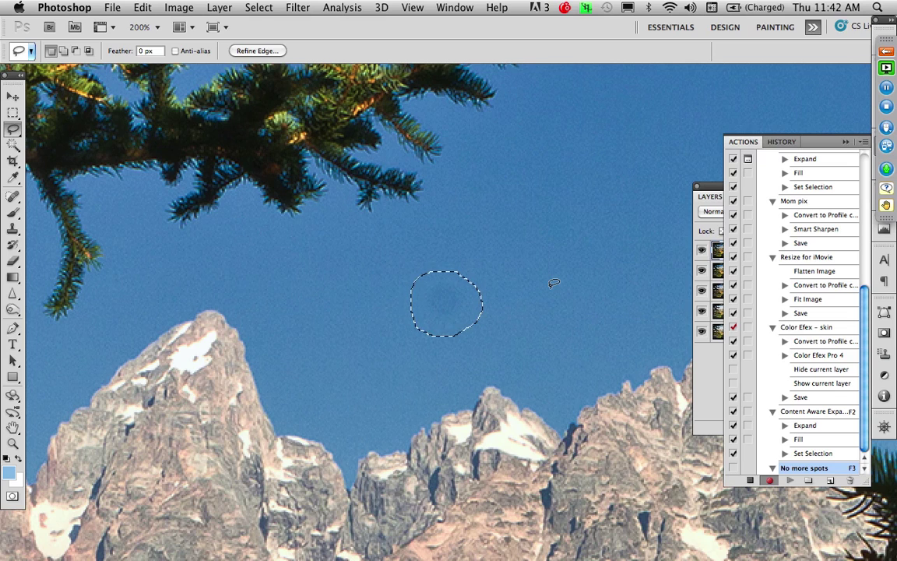
- Expand the lasso selection around the sky spot by 2 pixels as the first recorded command of the action
left_click(258, 8)
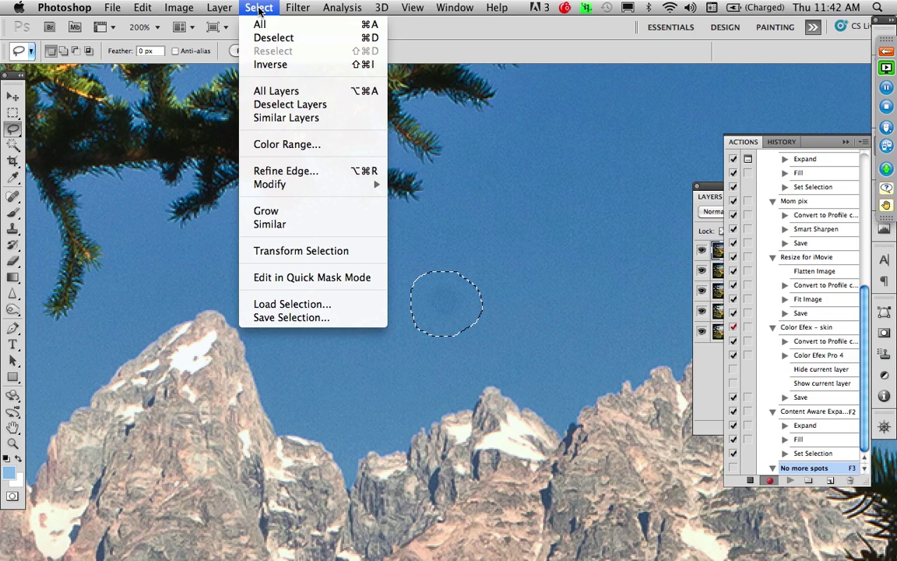
mouse_move(327, 183)
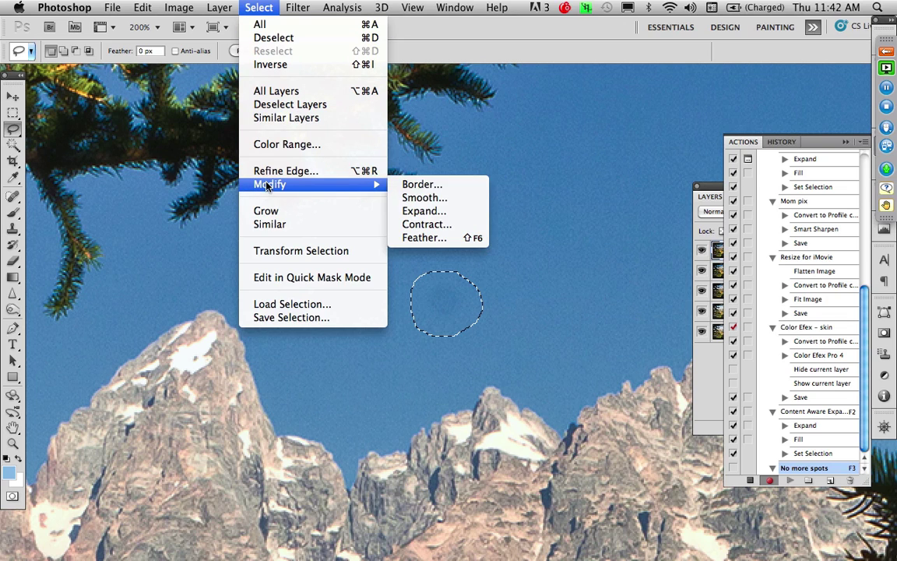
left_click(424, 210)
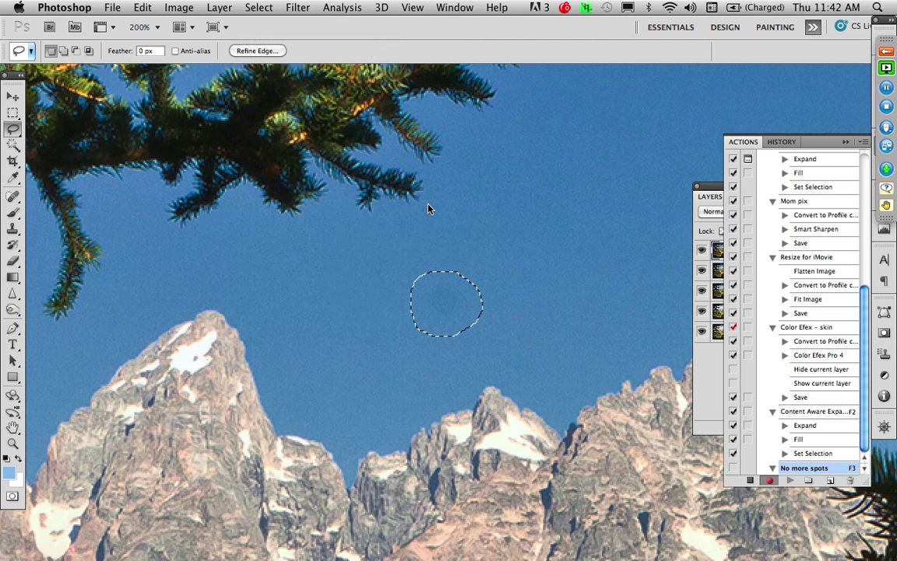
type("2")
left_click(510, 259)
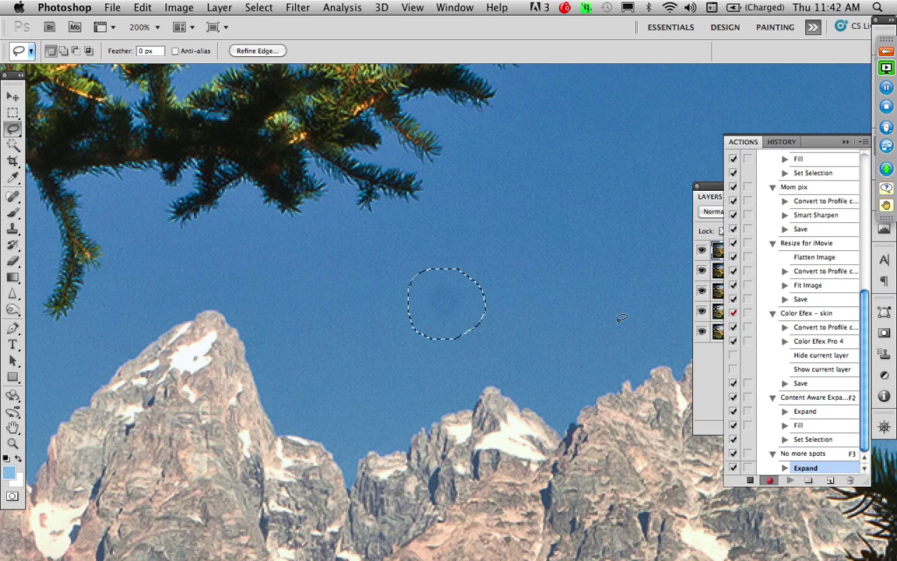
- Fill the selected sky spot with Content-Aware contents in Normal mode at 100% opacity
left_click(138, 7)
left_click(144, 238)
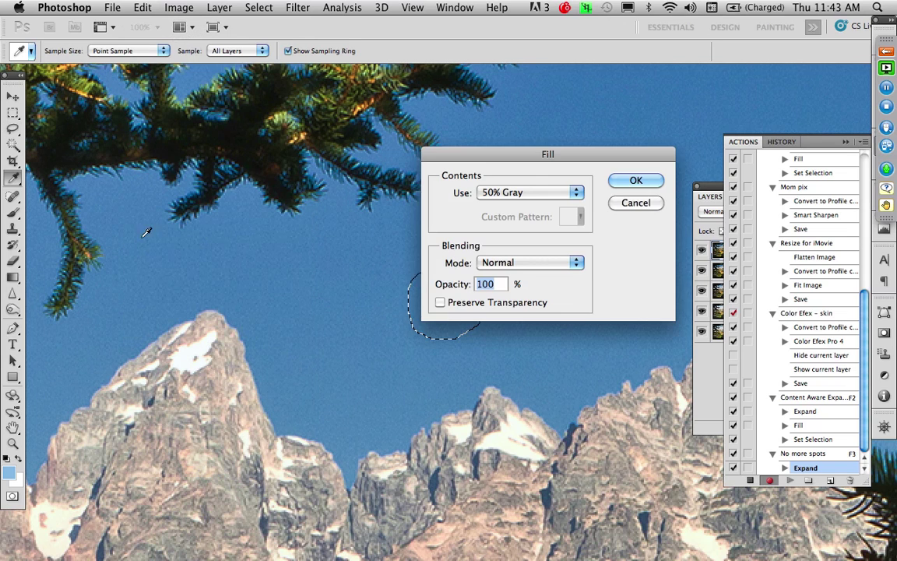
left_click(517, 195)
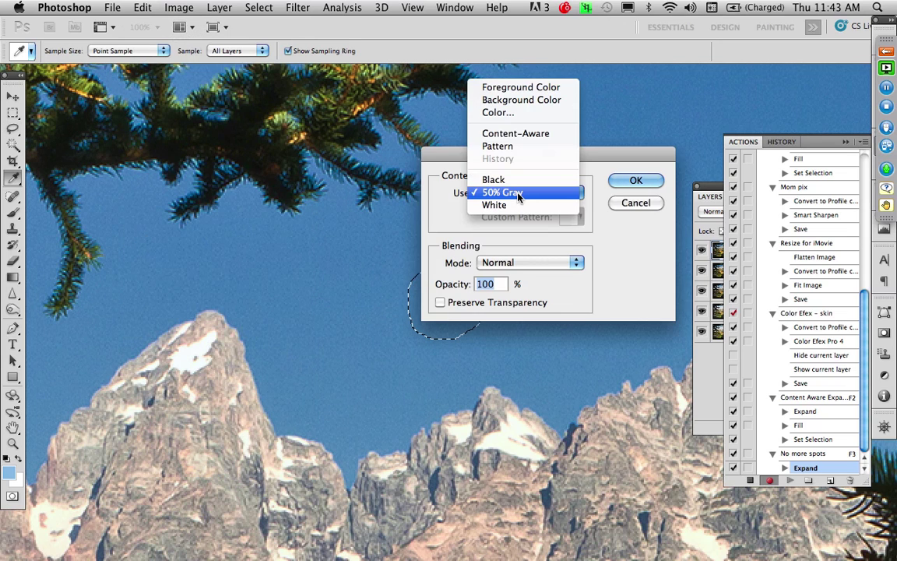
left_click(515, 132)
left_click(635, 181)
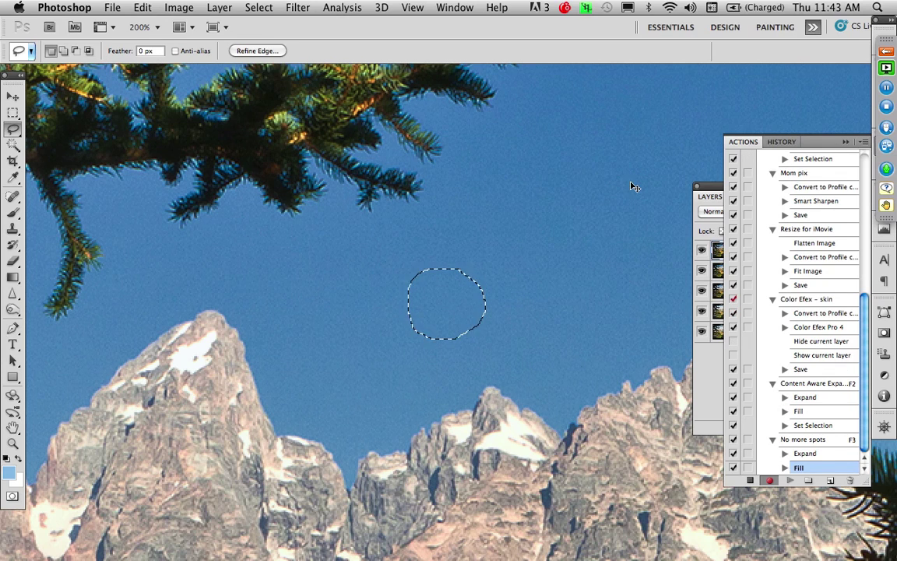
- Deselect the filled area, stop recording the No more spots action, and fit the whole photo in view
key("super+d")
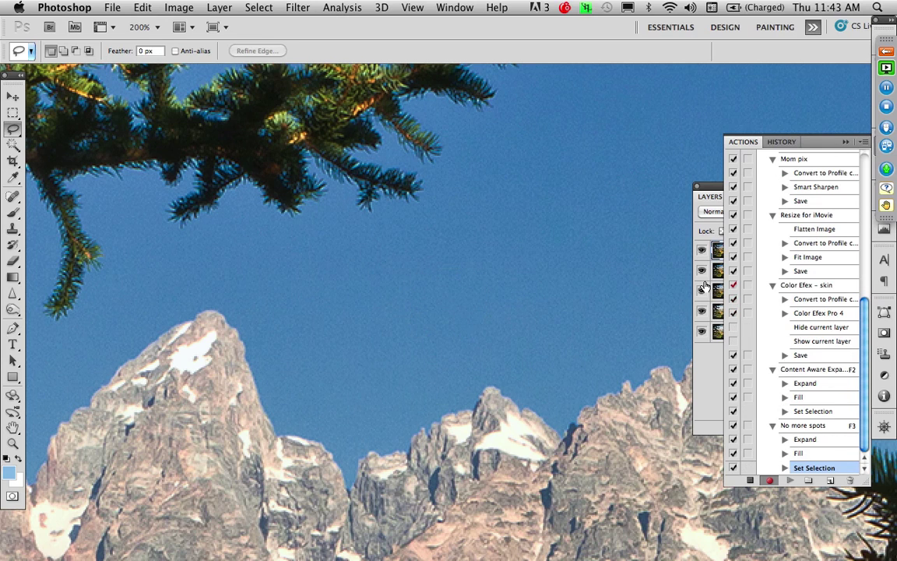
left_click(750, 480)
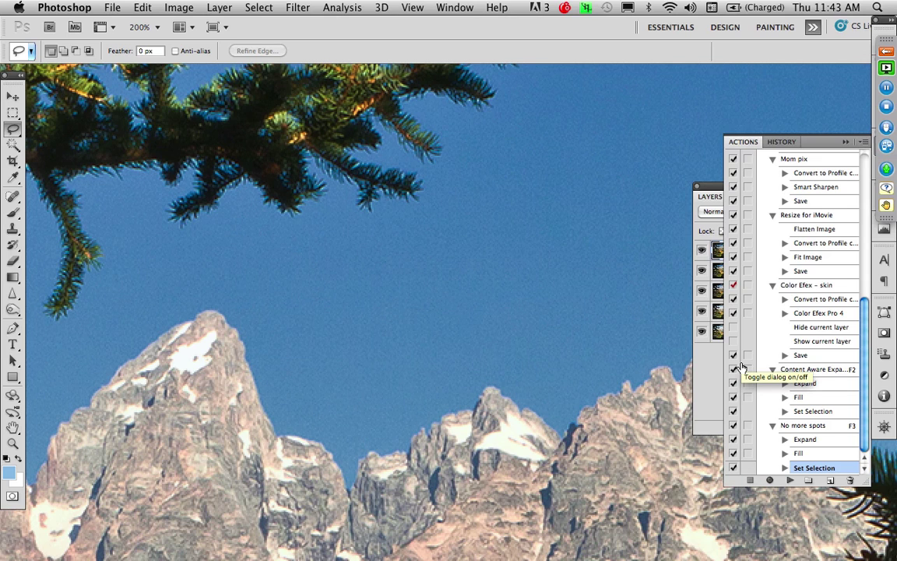
key("super+0")
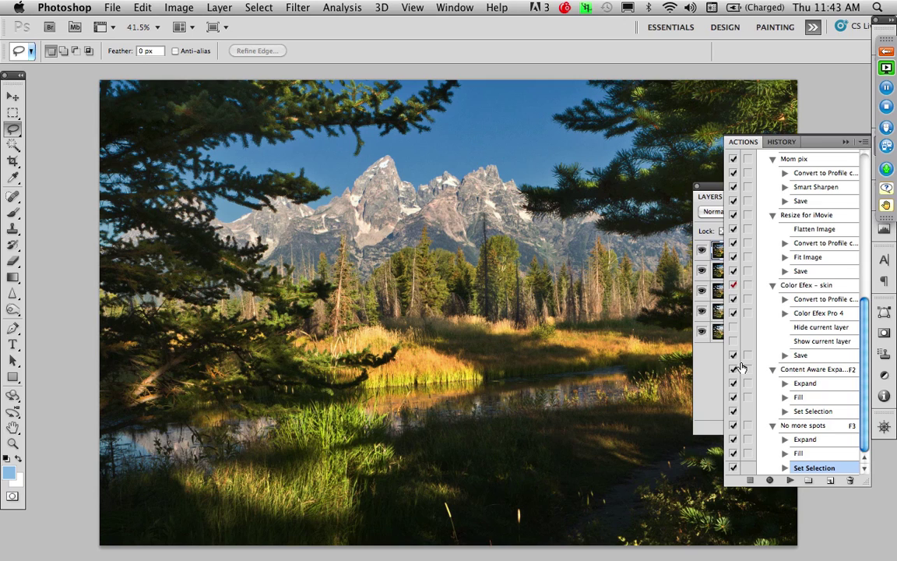
- Add a new empty layer above Viveza 2 and set its blend mode to Overlay
left_click(845, 143)
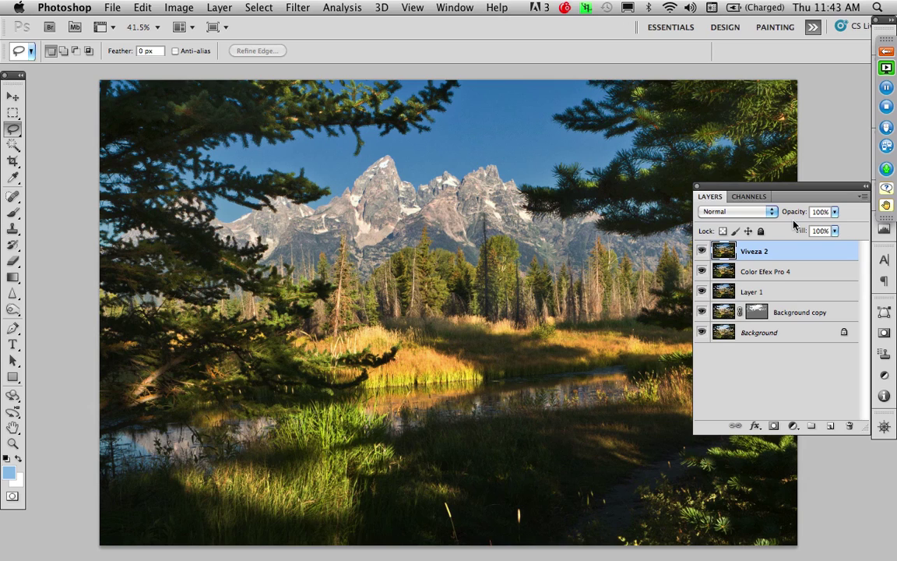
left_click(829, 425)
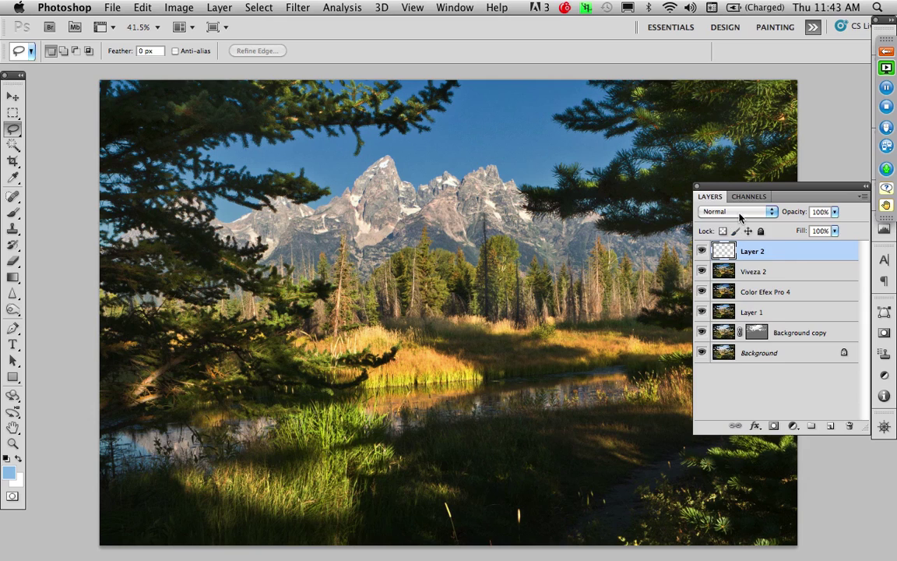
left_click(740, 217)
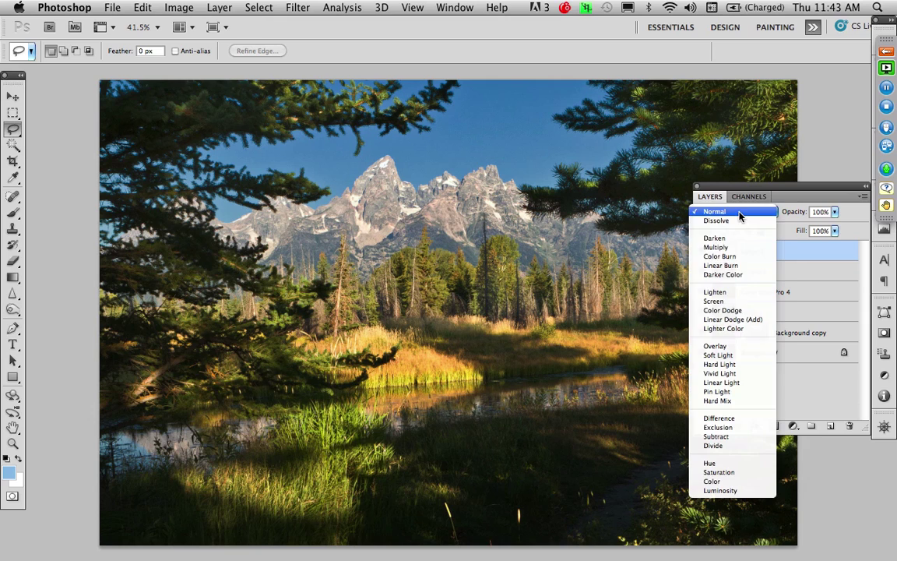
left_click(725, 347)
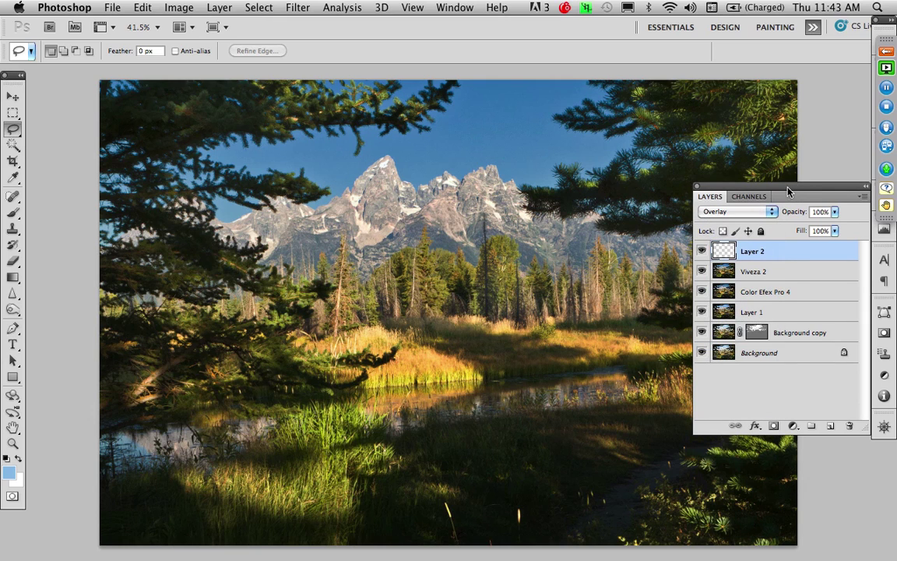
left_click_drag(771, 181, 796, 332)
- Dodge and burn the mountains and trees on the Overlay layer, painting white and black with a 10% opacity brush
key("b")
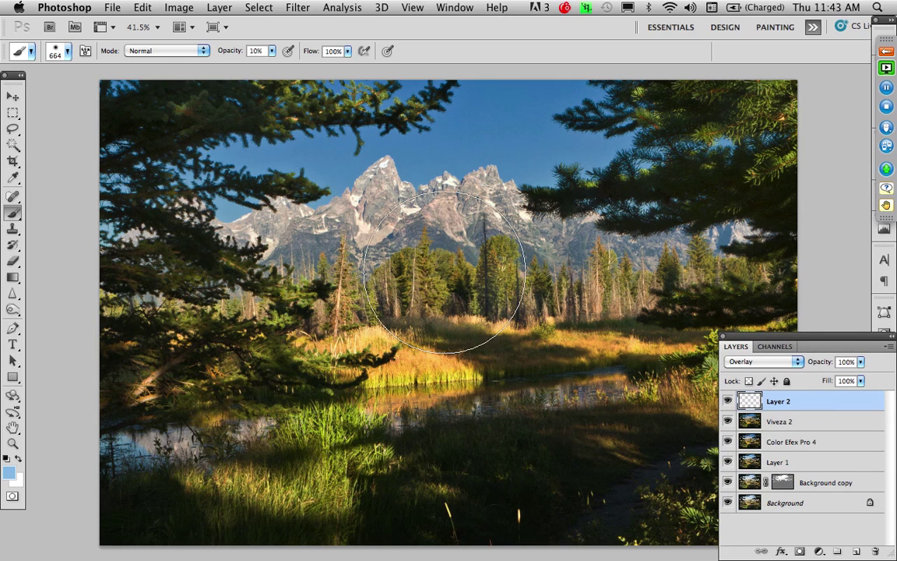
key("d")
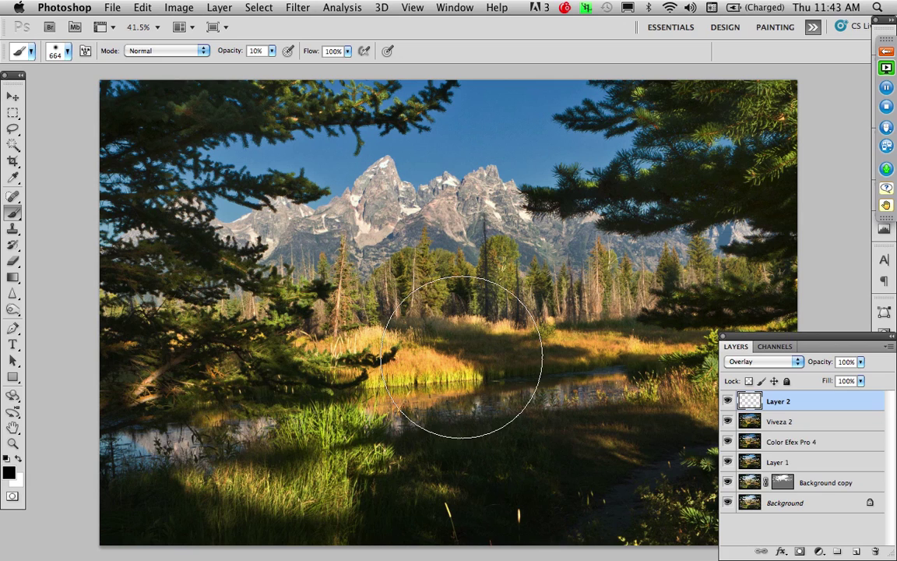
key("x")
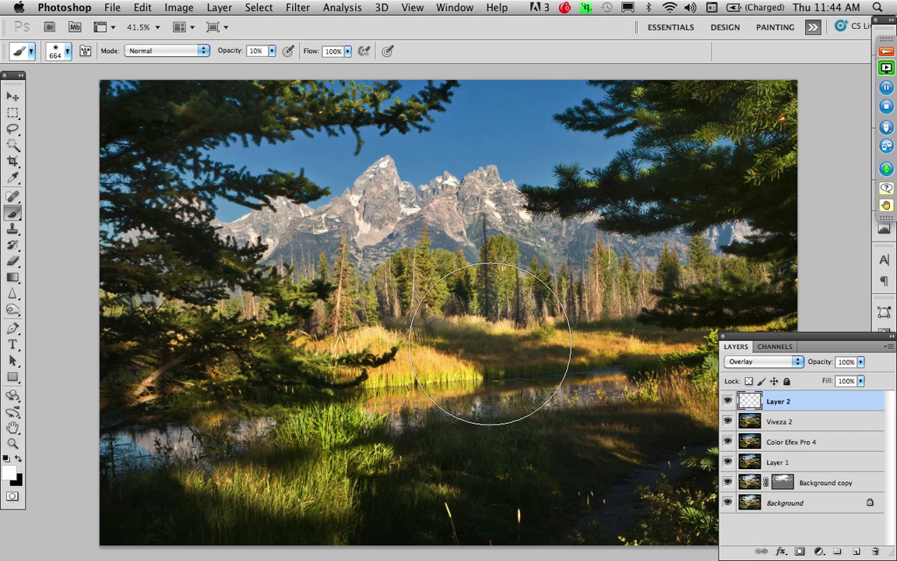
key("x")
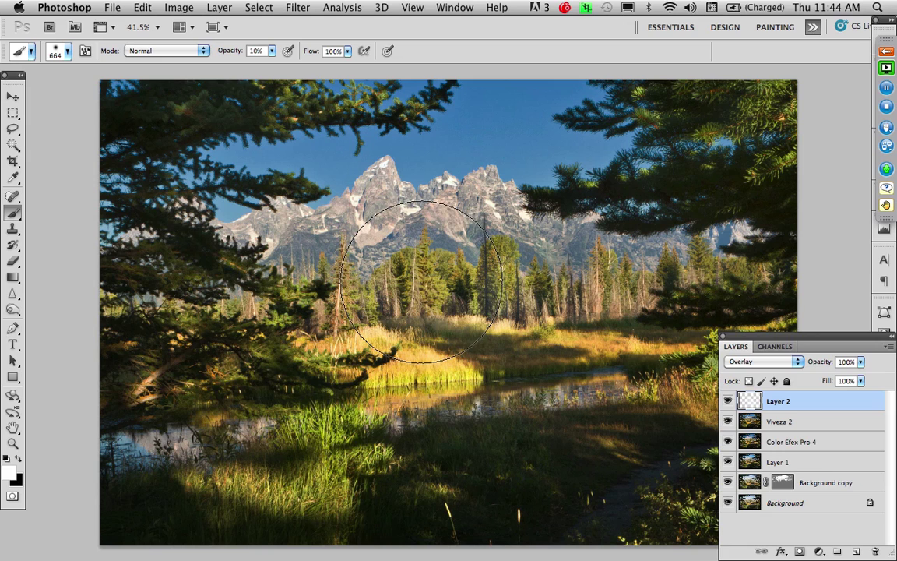
left_click_drag(395, 244, 348, 253)
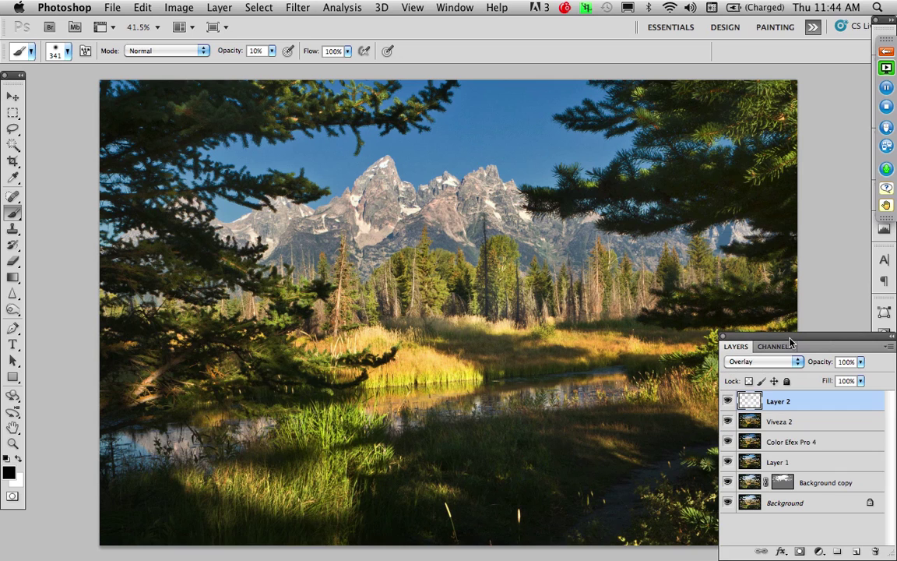
- Compare the photo with and without the painted Overlay layer by toggling that layer's visibility
left_click(727, 403)
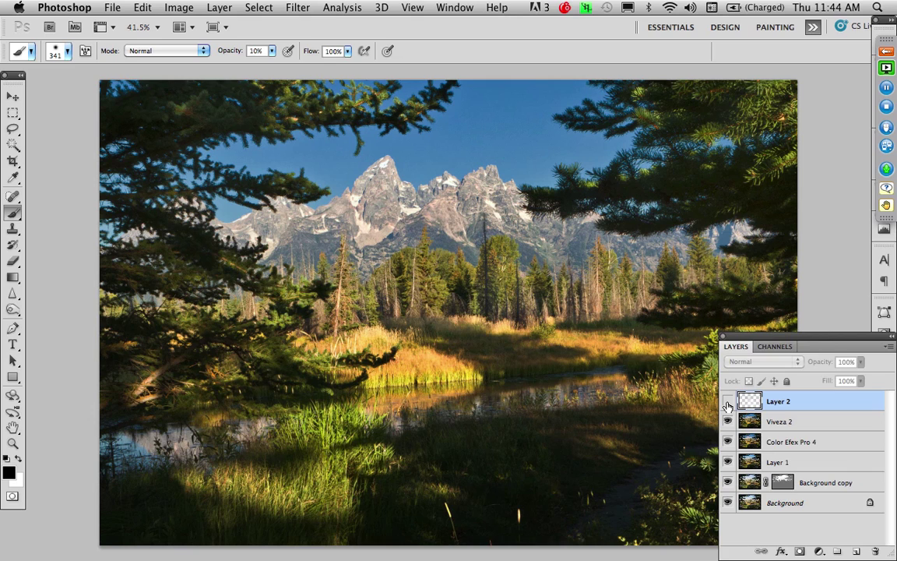
left_click(727, 403)
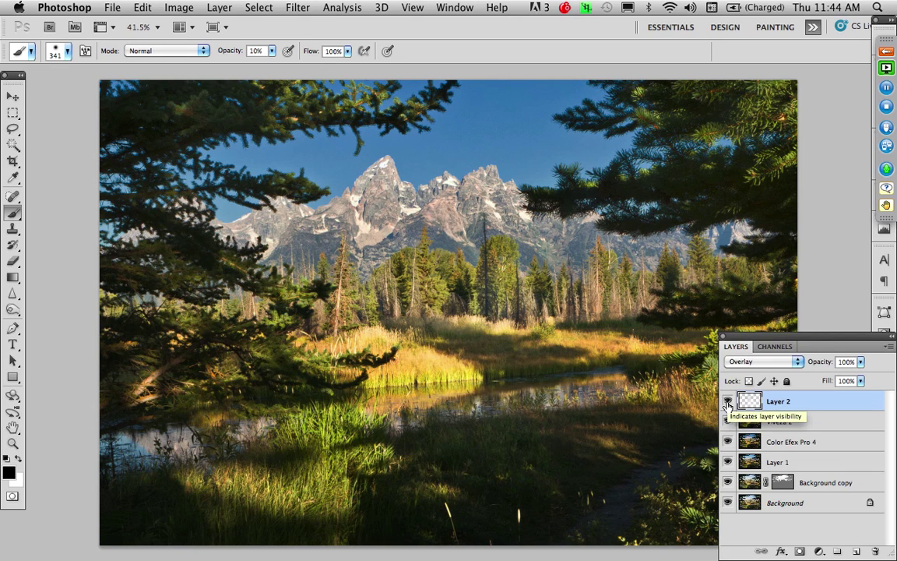
left_click(727, 403)
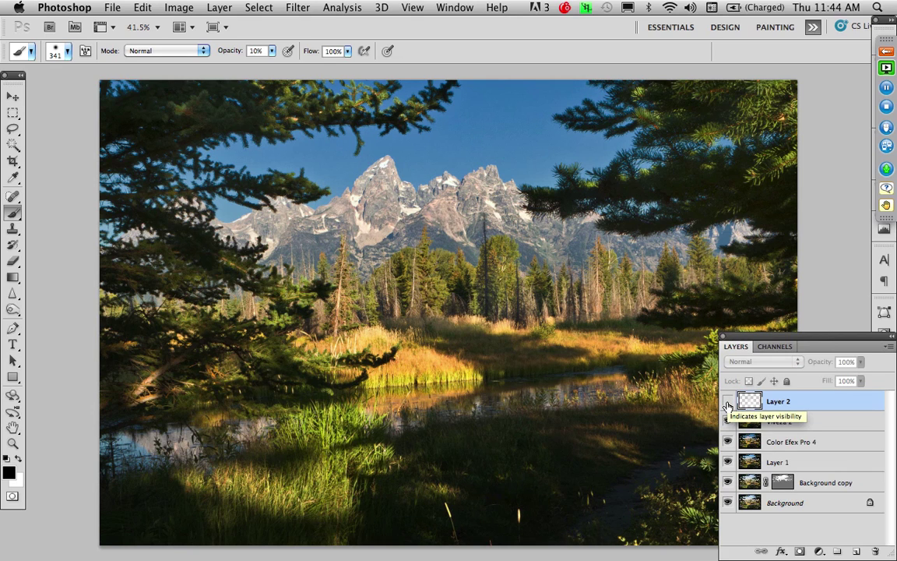
left_click(728, 404)
left_click(727, 403)
left_click(727, 404)
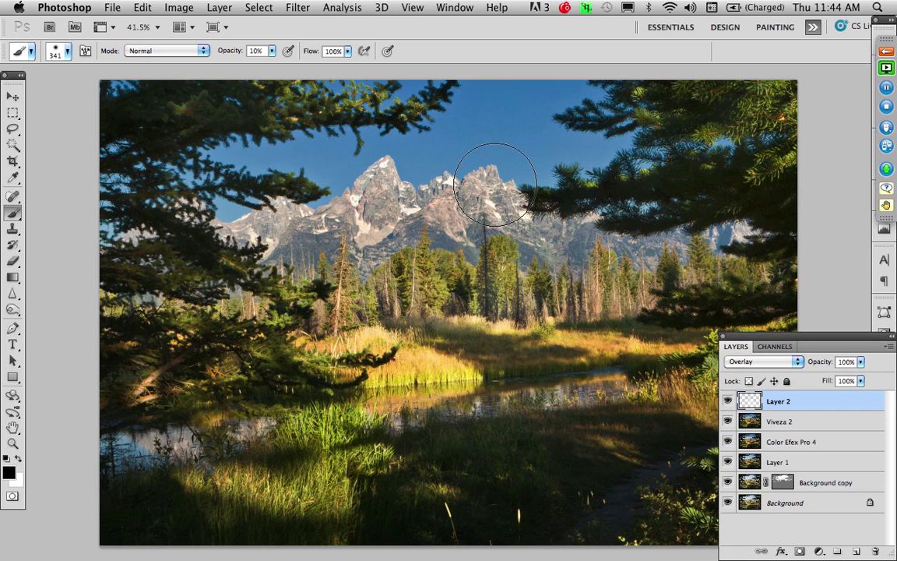
- Select the whole sky on the Viveza 2 layer with the Magic Wand at tolerance 32, non-contiguous
left_click(745, 427)
key("w")
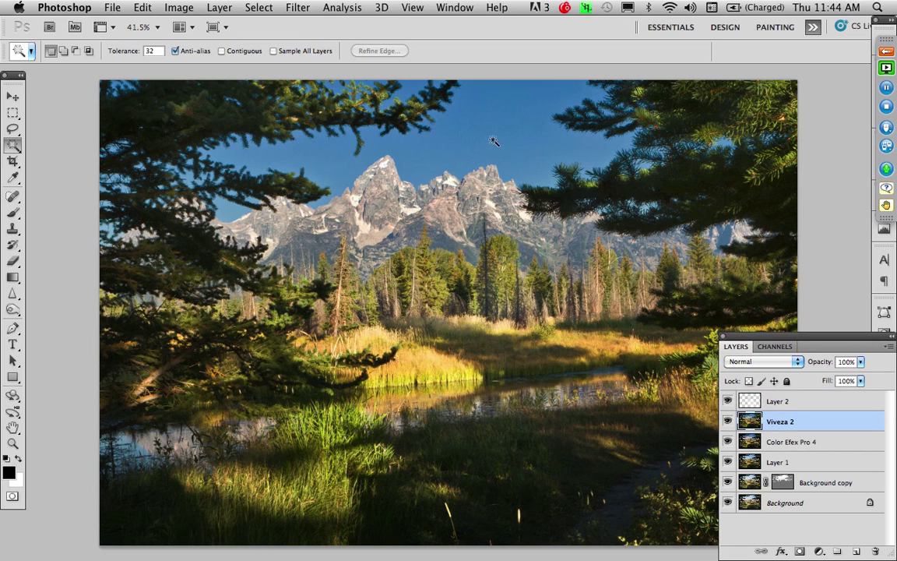
left_click(489, 123)
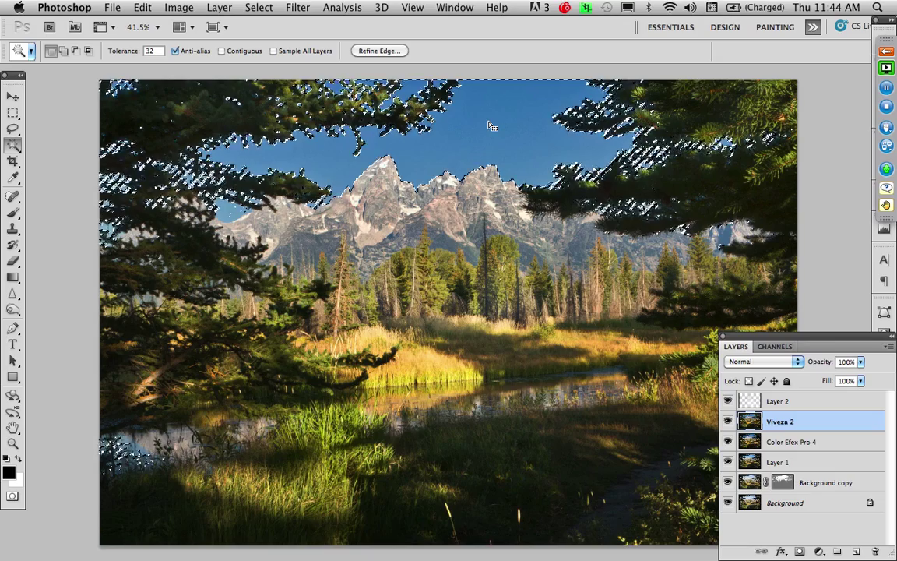
left_click(232, 220, "shift")
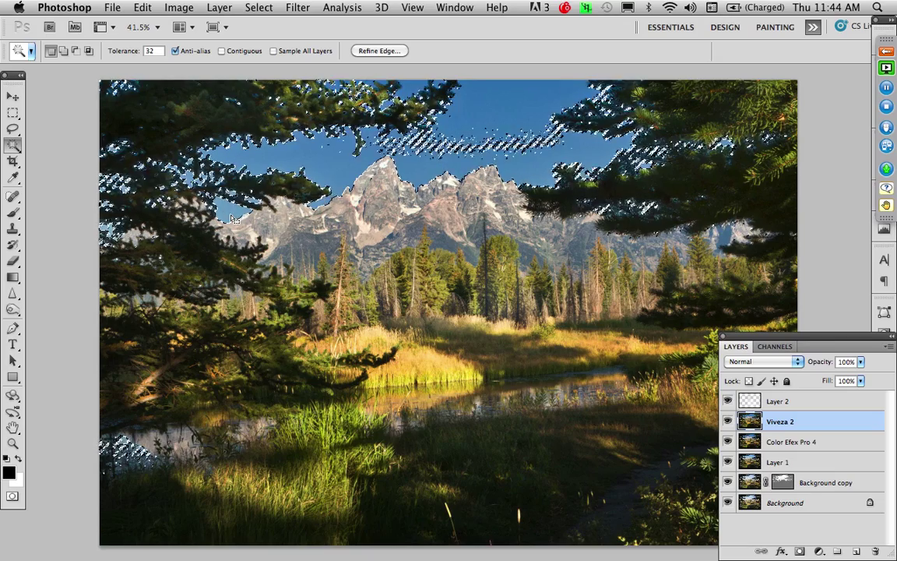
left_click(430, 144, "shift")
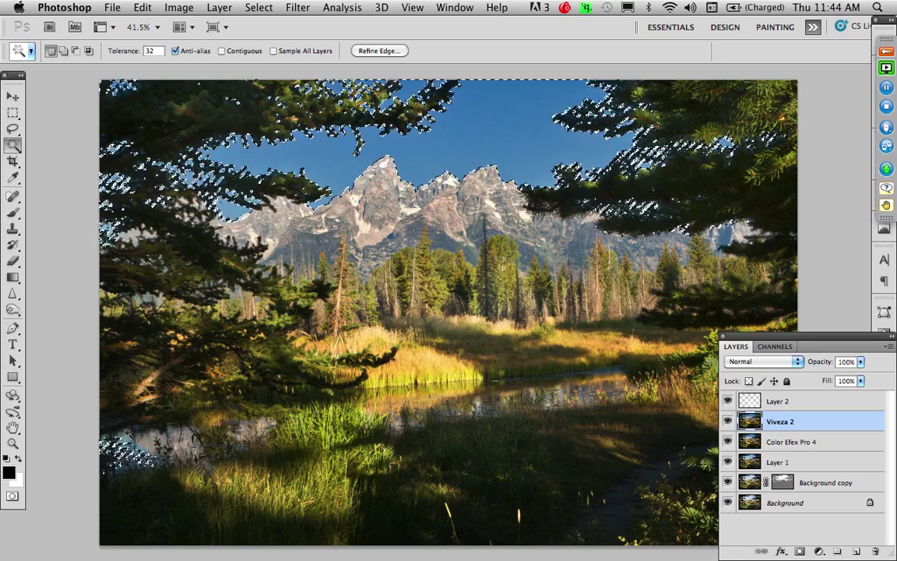
- Subtract the stray areas in the pond and beneath the right-hand tree branches from the sky selection with the Lasso
key("l")
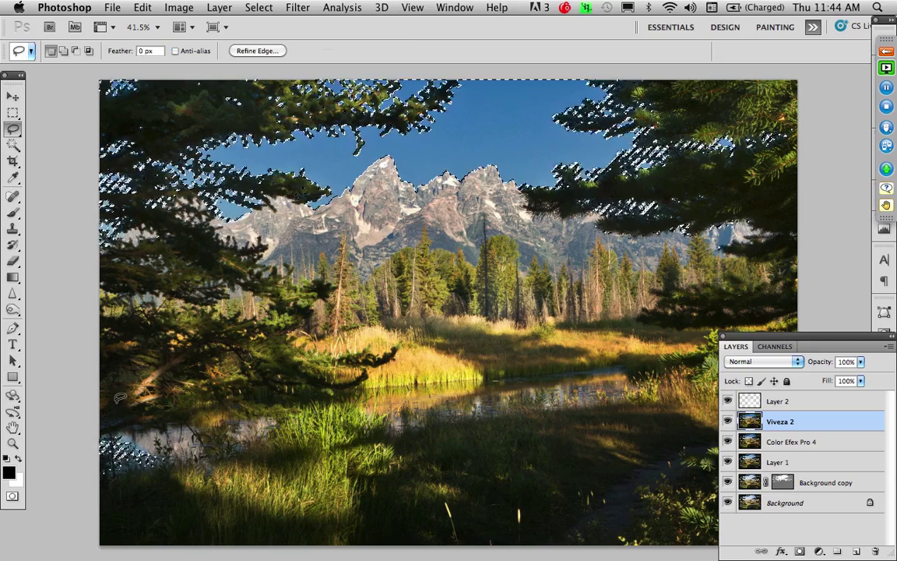
mouse_move(90, 376)
left_mouse_down()
mouse_move(309, 454)
mouse_move(114, 544)
mouse_move(18, 524)
left_mouse_up()
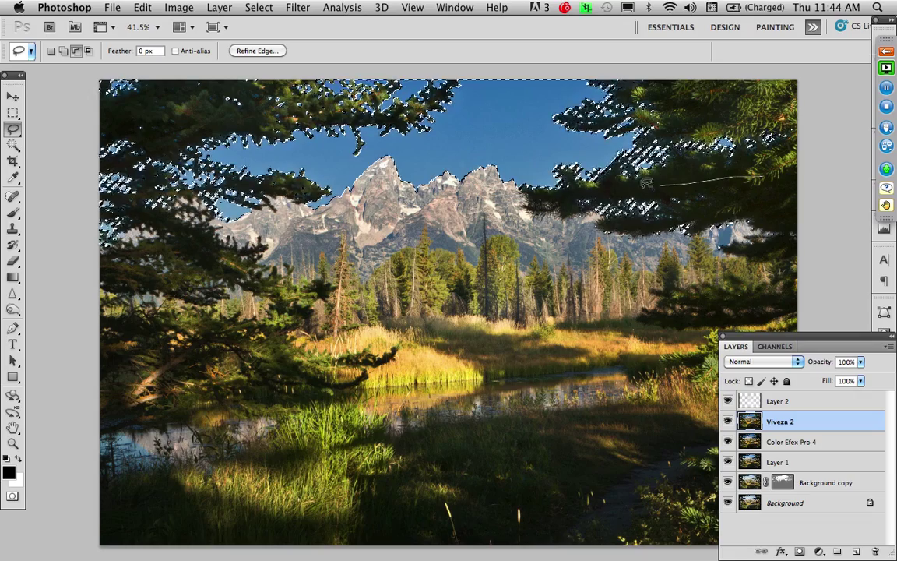
left_click_drag(798, 180, 798, 181)
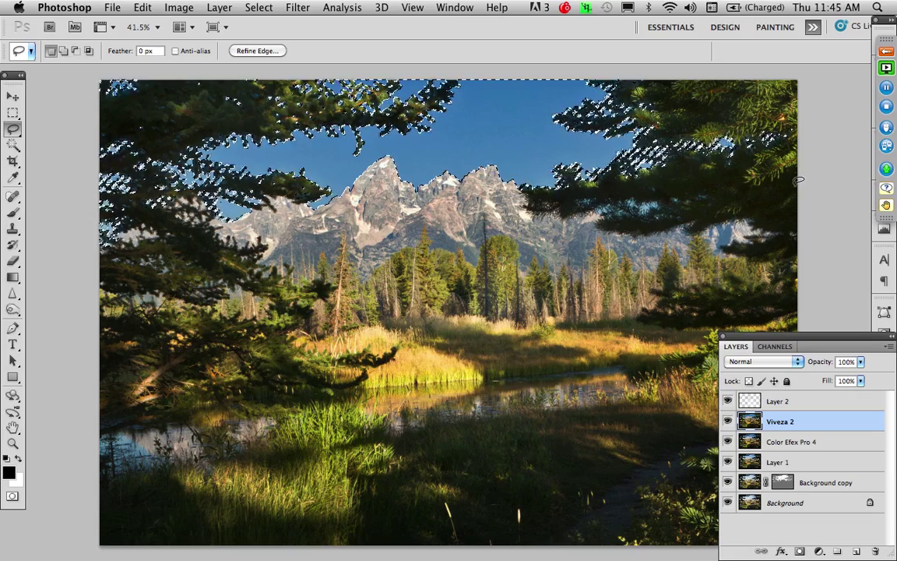
key("alt")
mouse_move(746, 200)
left_mouse_down()
mouse_move(710, 238)
mouse_move(716, 234)
left_mouse_up()
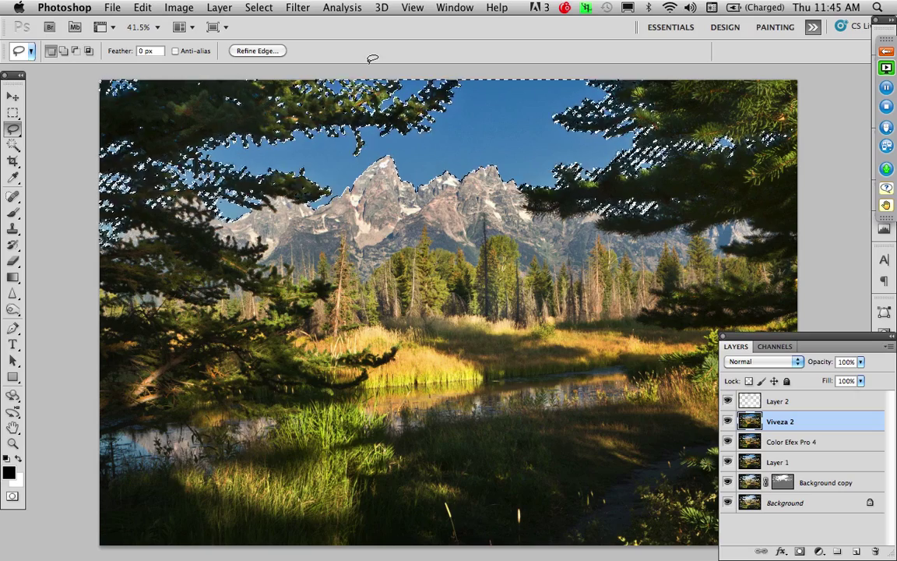
- Save the sky selection as a new named channel in the current document, and make the Overlay layer active
left_click(260, 8)
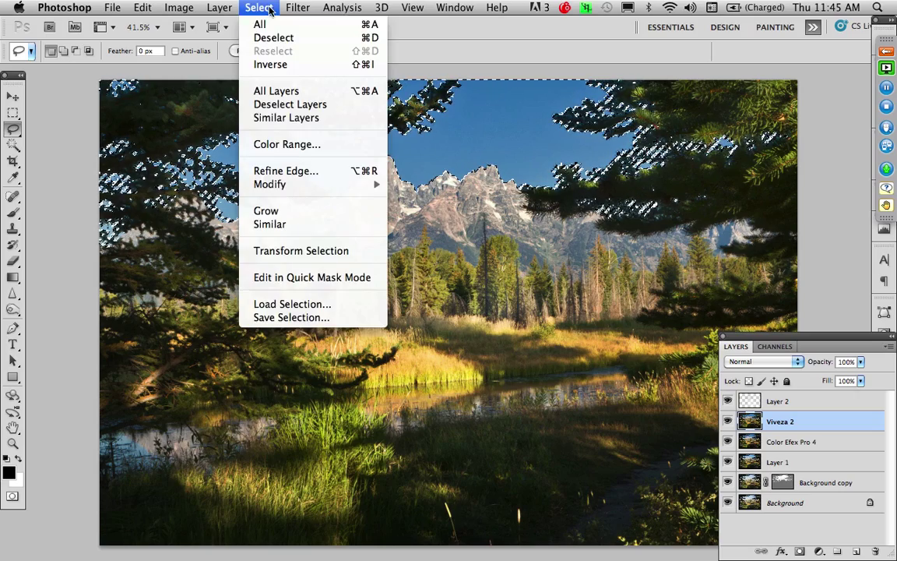
left_click(281, 317)
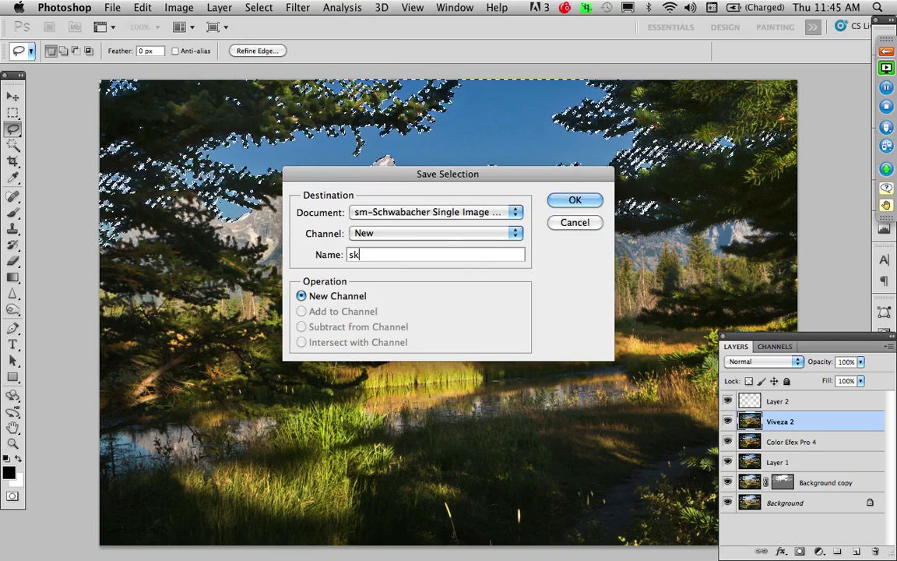
key("Return")
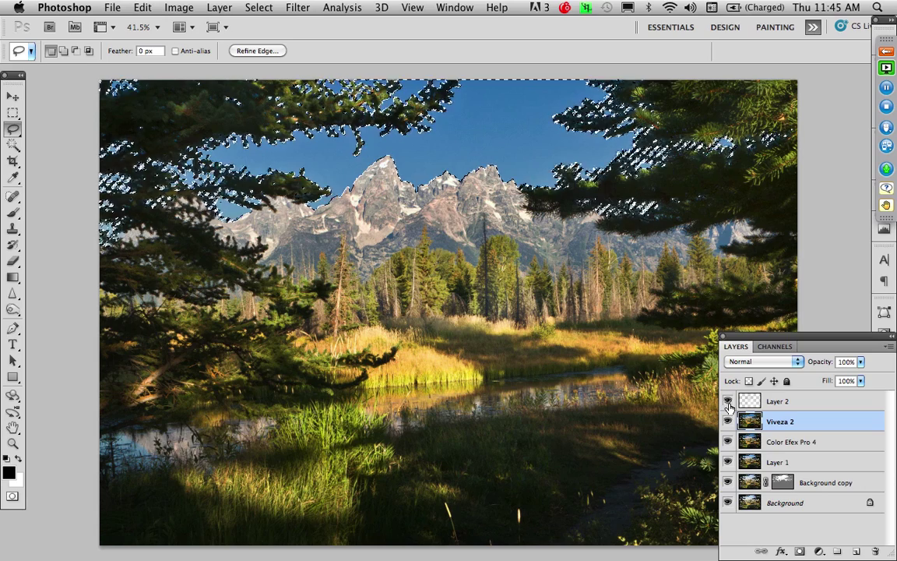
left_click(821, 400)
key("alt+shift+o")
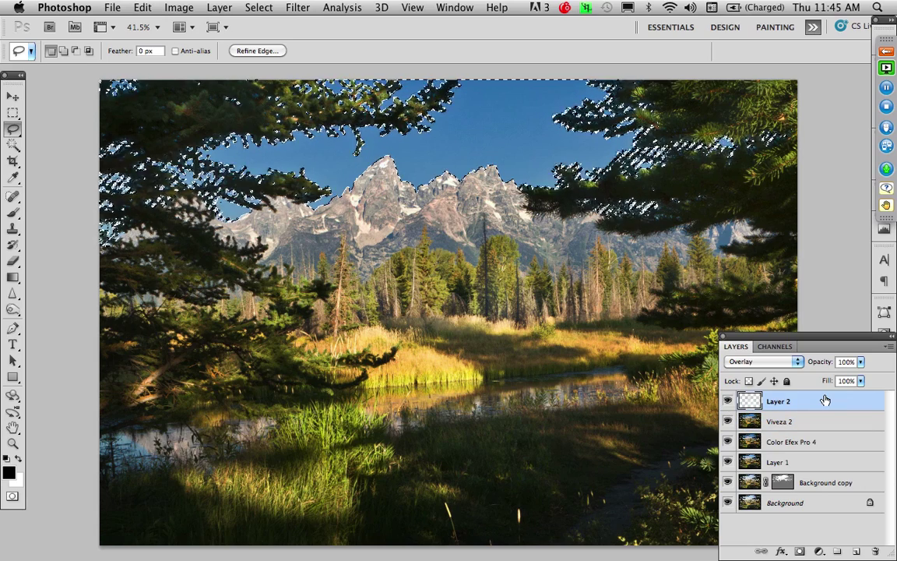
- Clear the sky selection and merge all visible layers into a new layer at the top of the stack
key("super+d")
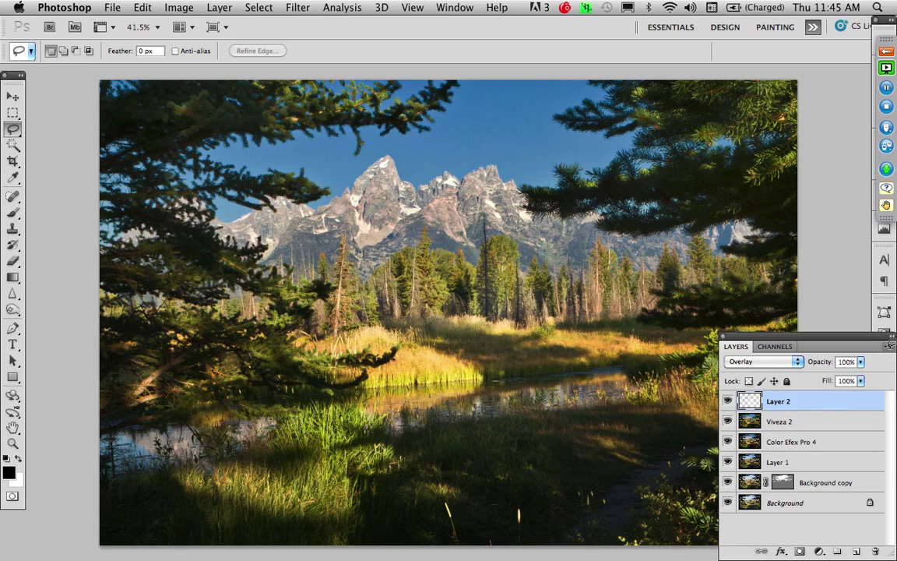
left_click(890, 346)
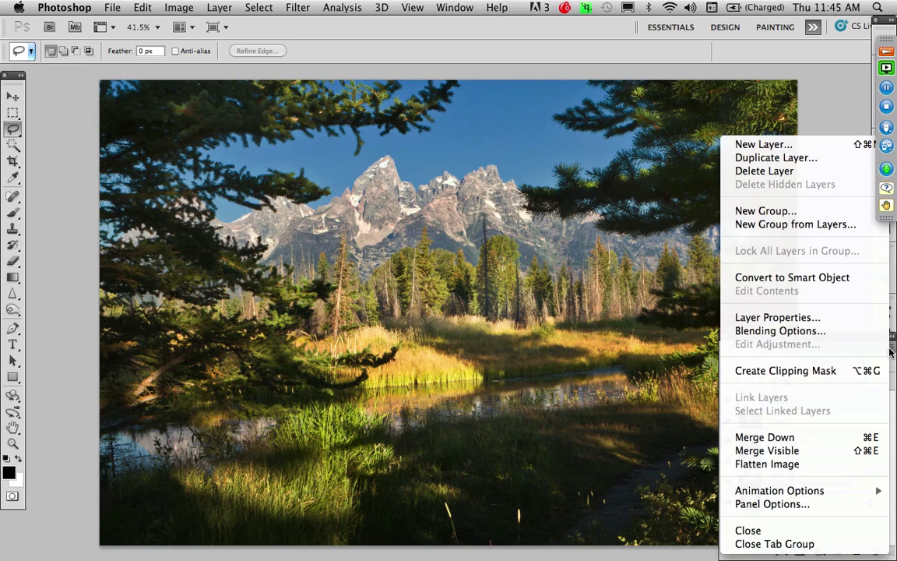
left_click(805, 452, "alt")
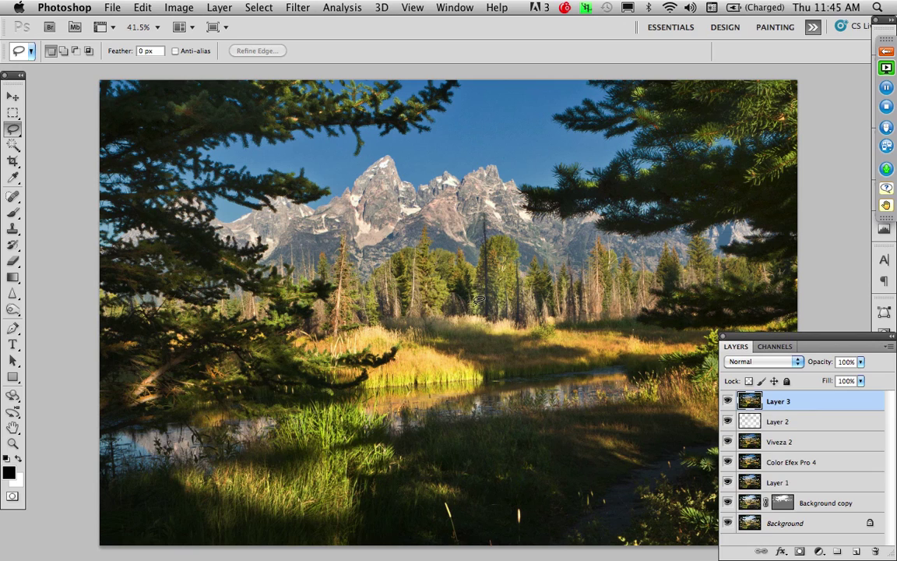
- Start the Smart Sharpen filter on the merged layer and inspect the mountains and trees in its preview
left_click(296, 8)
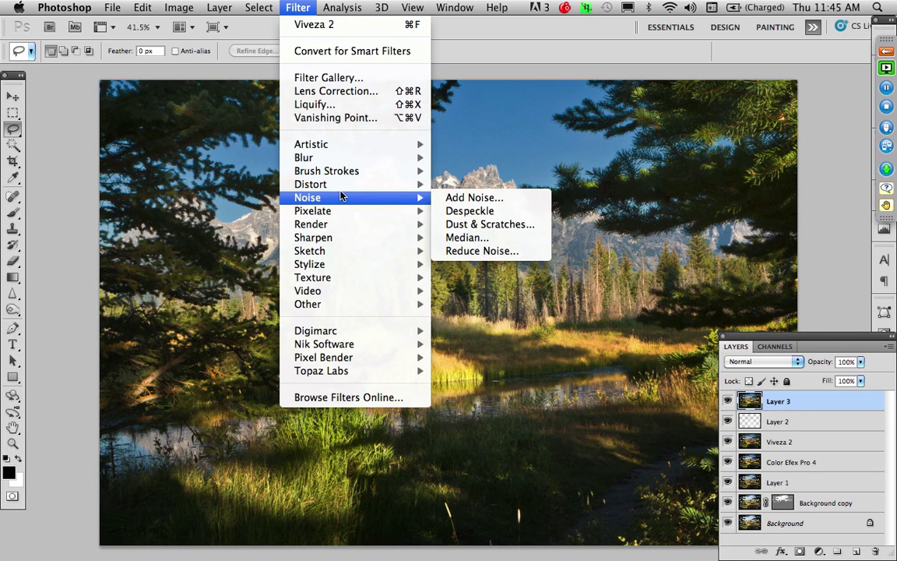
mouse_move(341, 213)
mouse_move(344, 240)
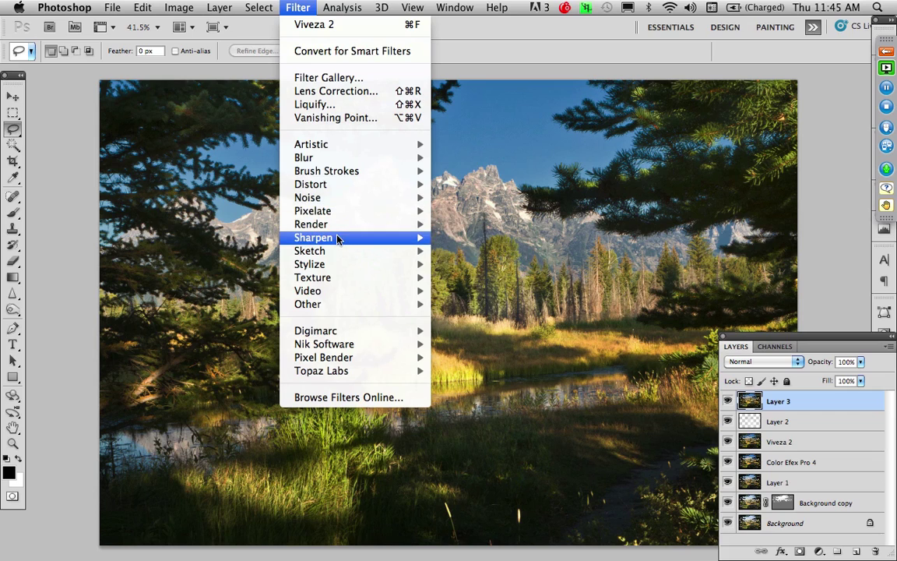
left_click(460, 279)
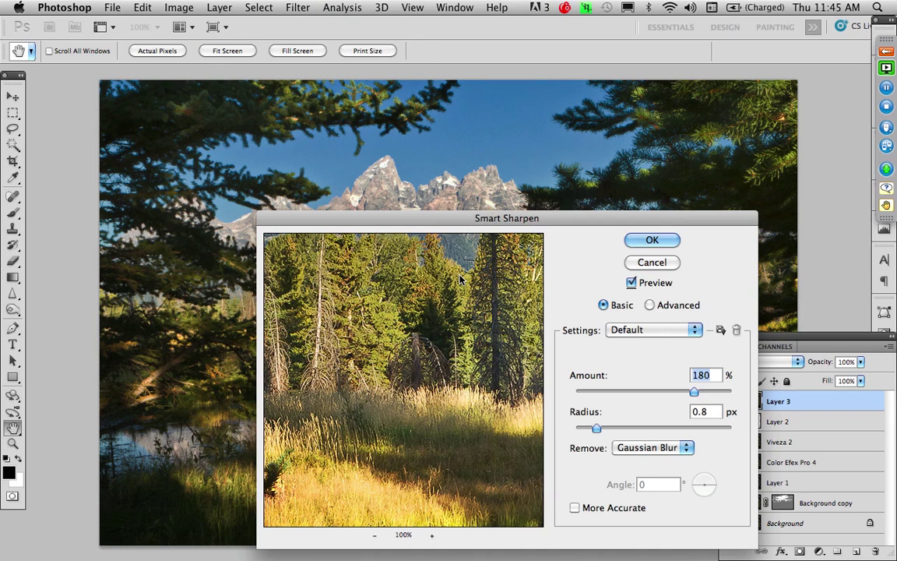
left_click_drag(403, 288, 415, 440)
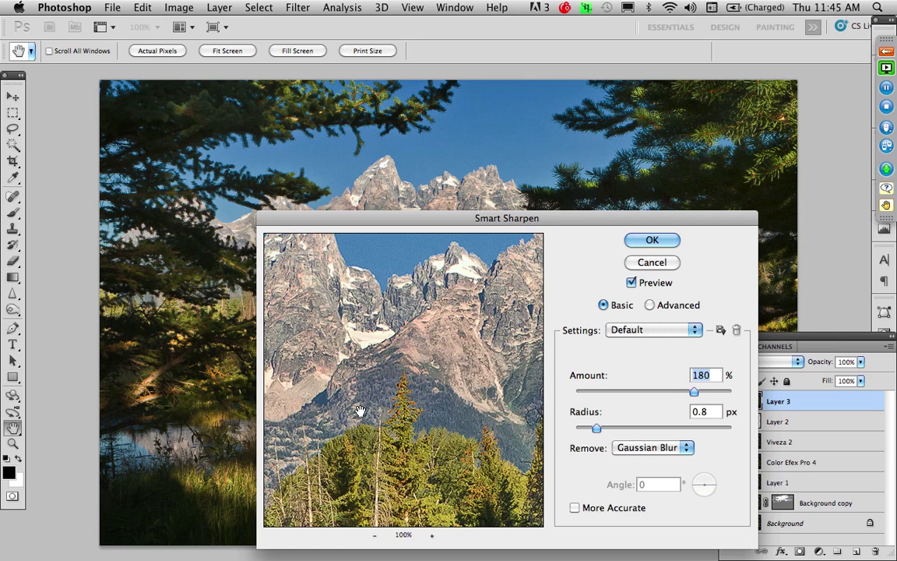
left_click_drag(326, 371, 437, 285)
left_click_drag(438, 426, 439, 352)
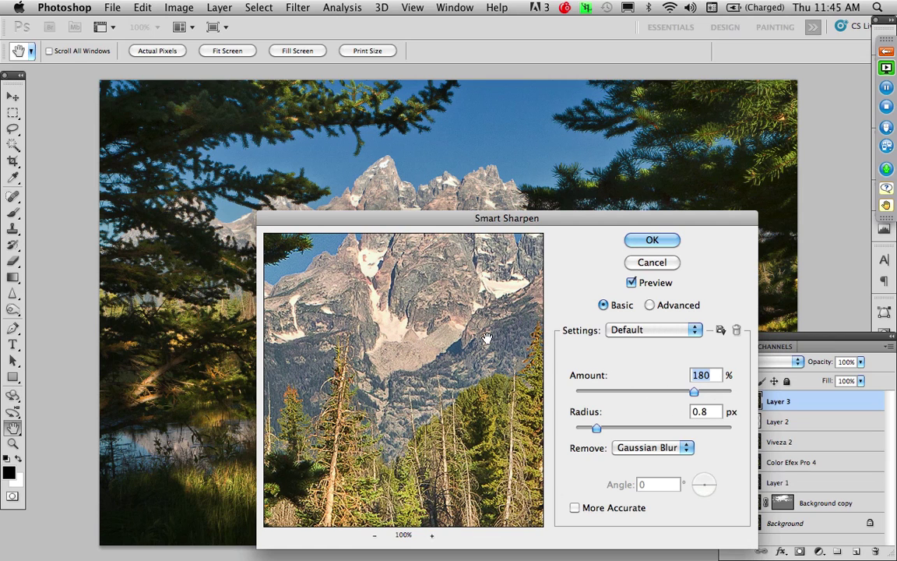
left_click_drag(428, 313, 427, 370)
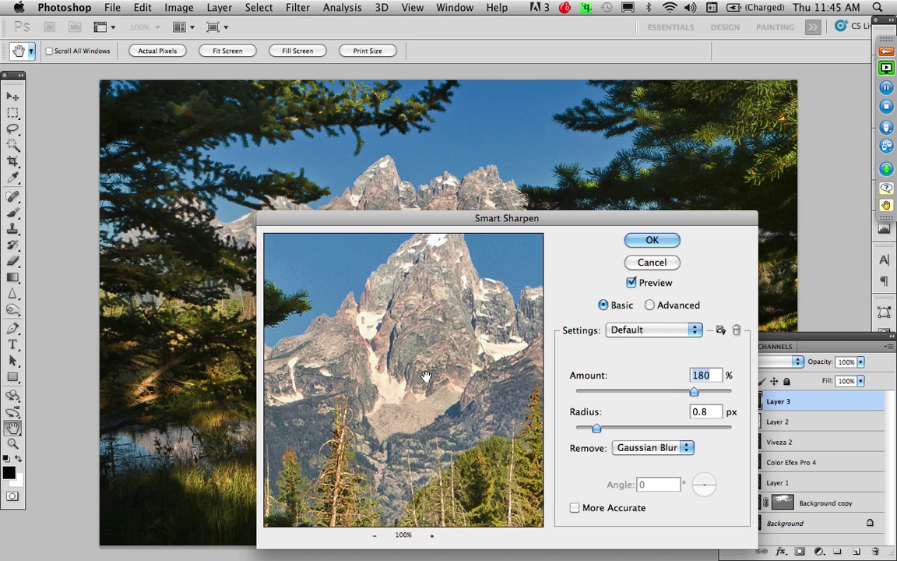
left_click_drag(426, 334, 388, 357)
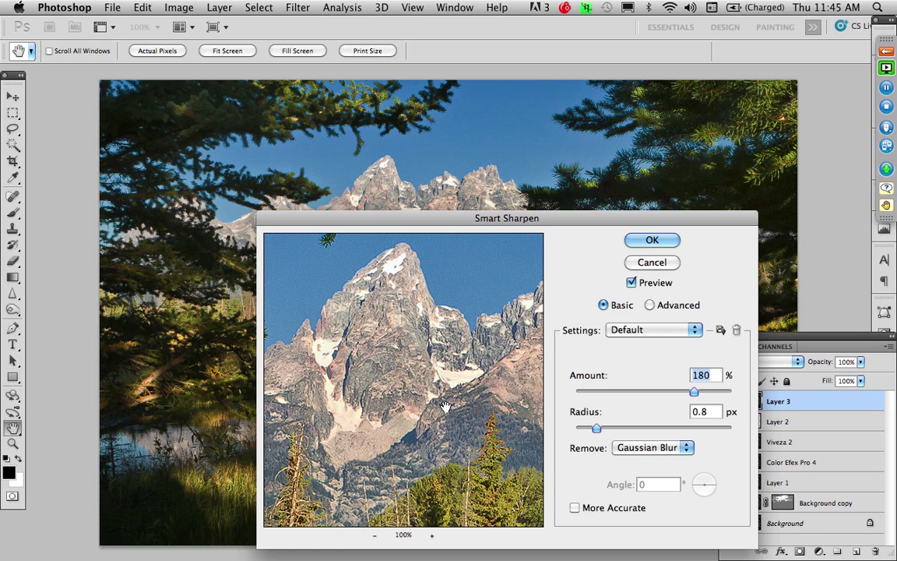
- Reduce the Smart Sharpen amount to 82%, check the peaks and sky in the preview, and apply the filter
left_click(644, 397)
left_click_drag(404, 385, 323, 357)
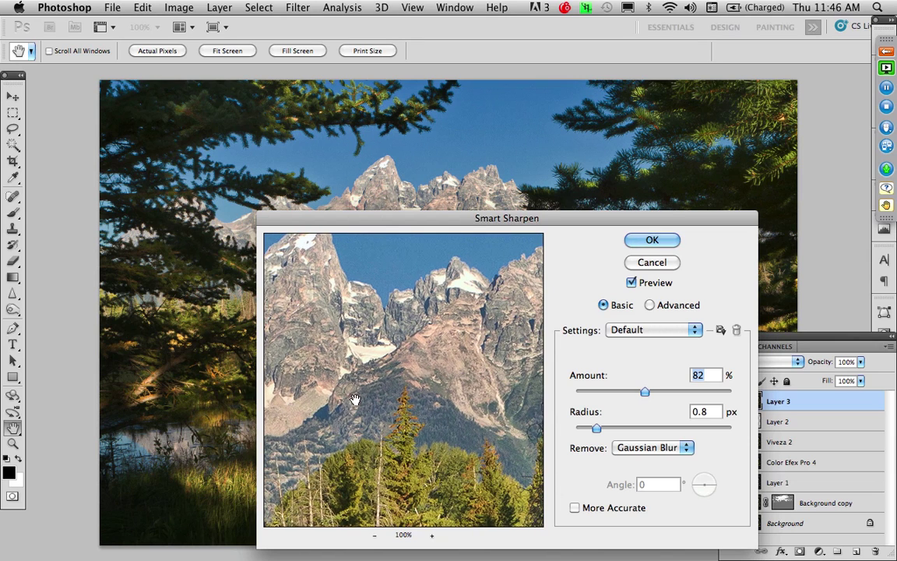
left_click_drag(479, 355, 426, 393)
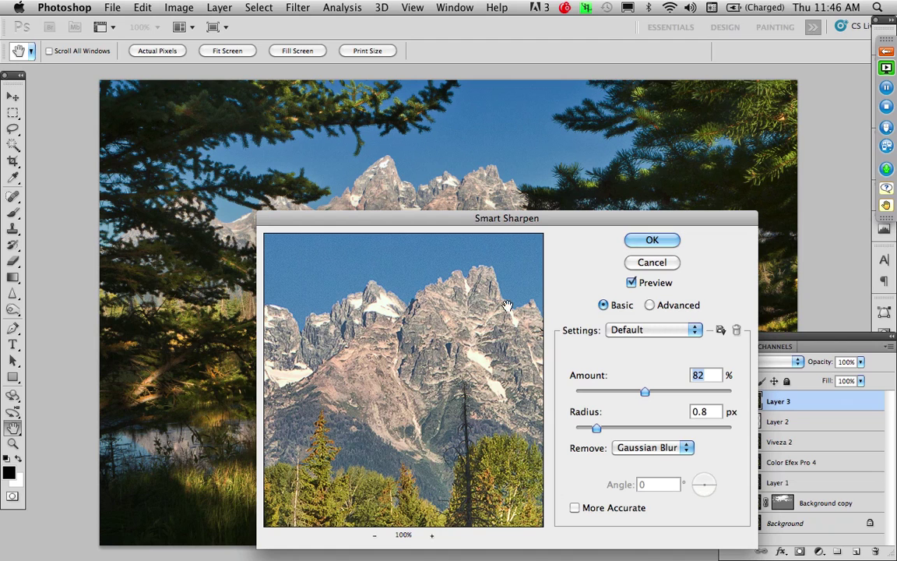
left_click_drag(366, 398, 437, 467)
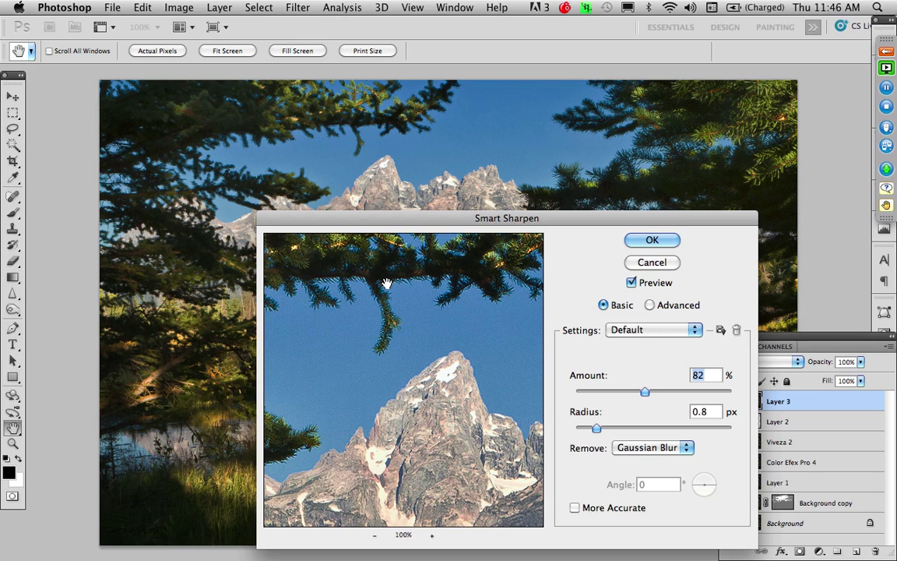
left_click_drag(481, 351, 410, 296)
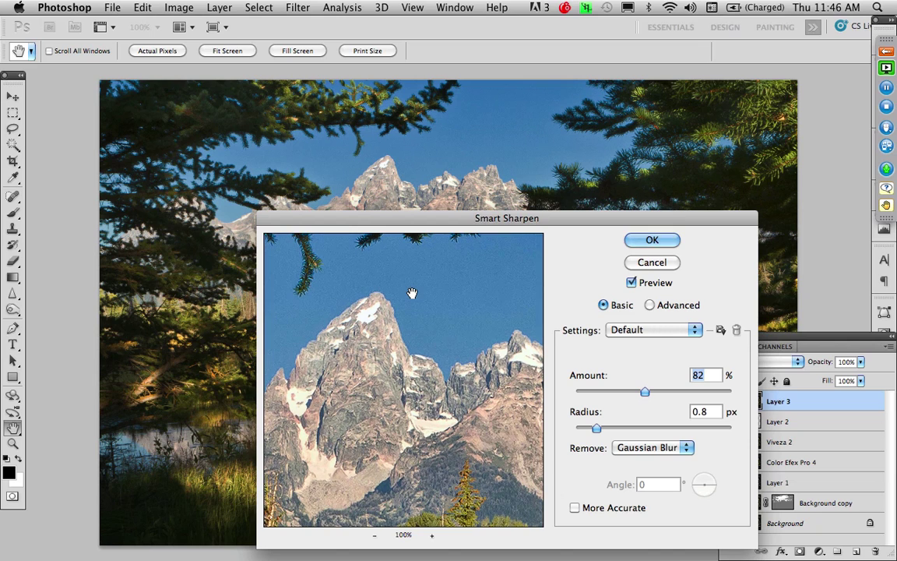
left_click(652, 241)
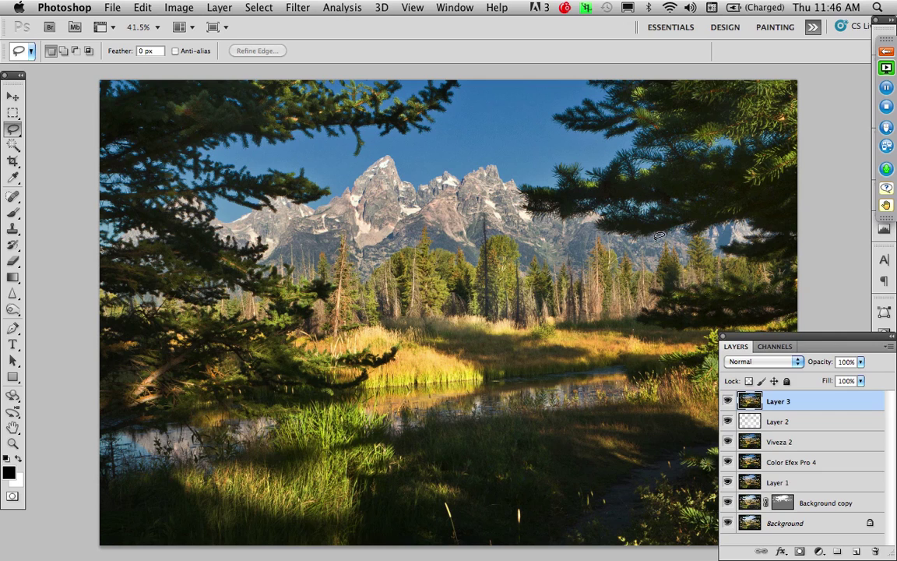
- Add a layer mask to the sharpened layer and load the saved sky selection
left_click(798, 552)
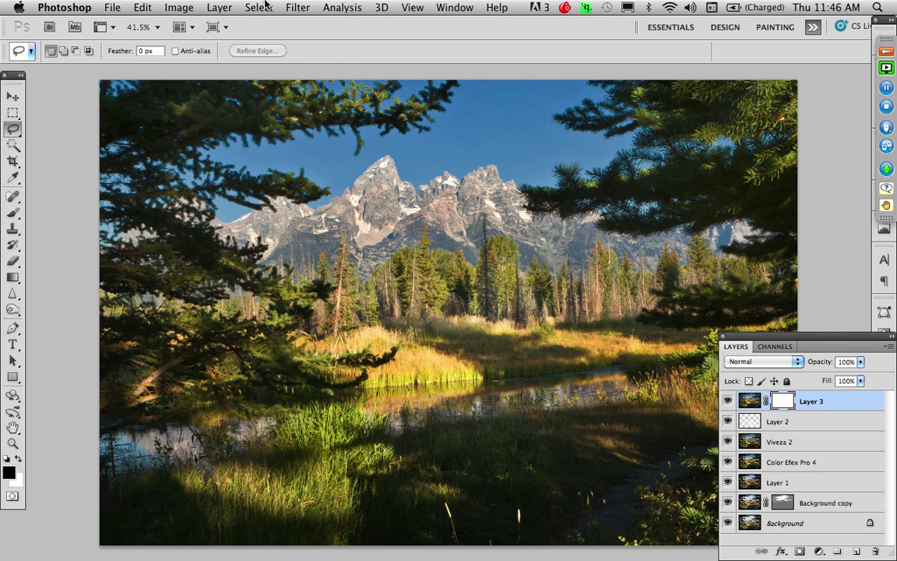
left_click(259, 7)
left_click(285, 305)
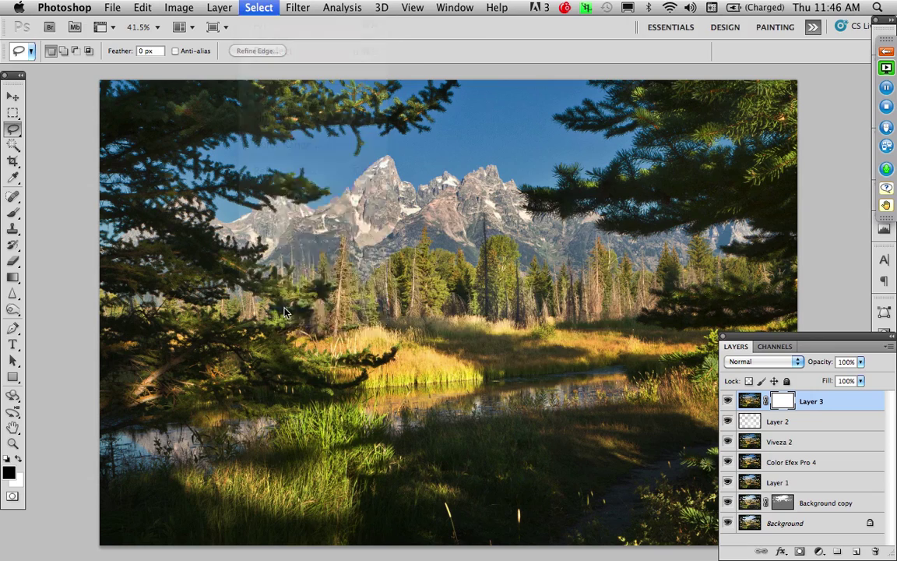
left_click(393, 233)
left_click(430, 282)
left_click(566, 200)
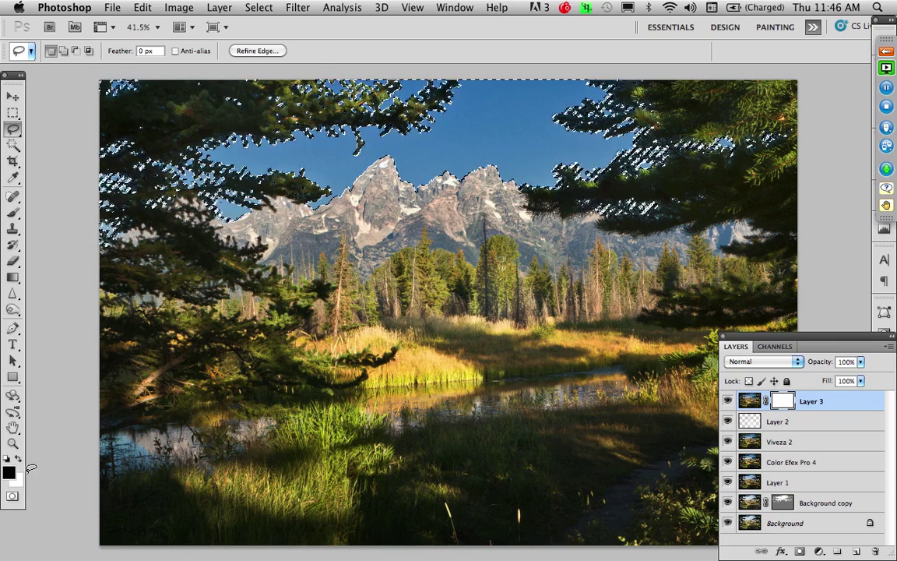
- Fill the sky selection with black on the sharpened layer's mask, deselect, and check the mask on its own
key("super+d")
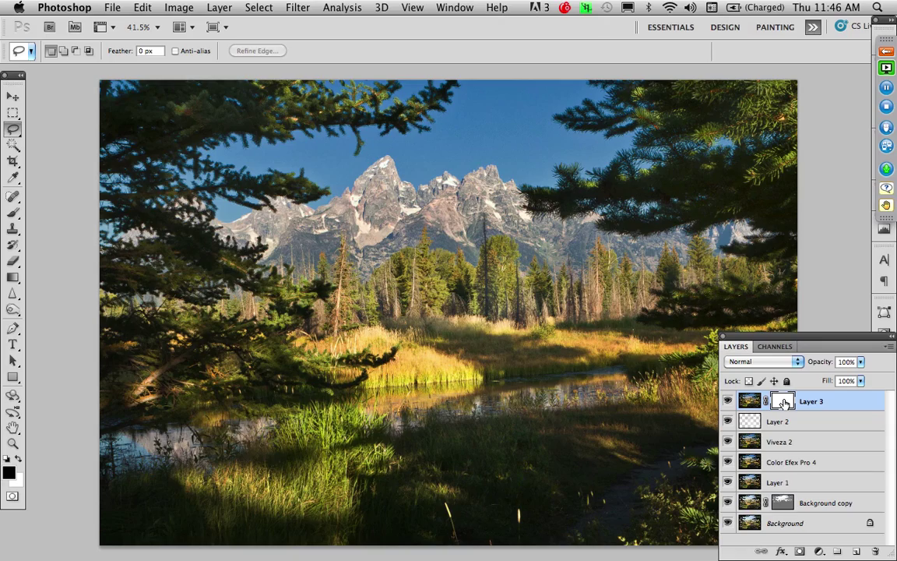
left_click(783, 403, "super")
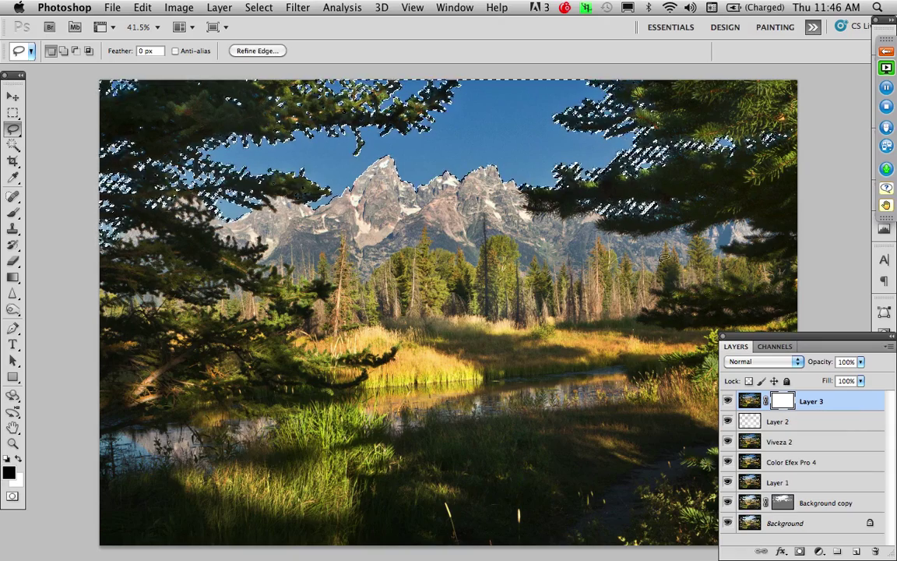
key("alt")
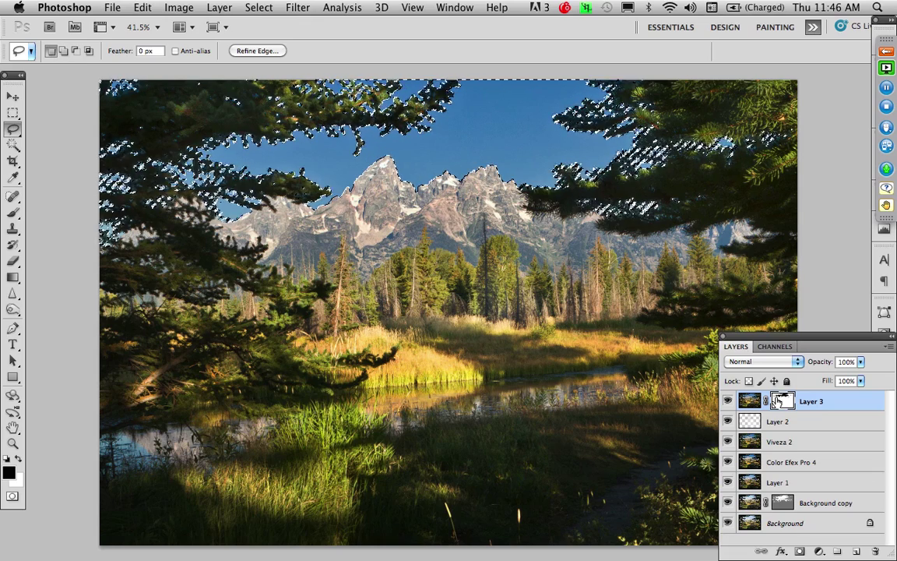
key("super+d")
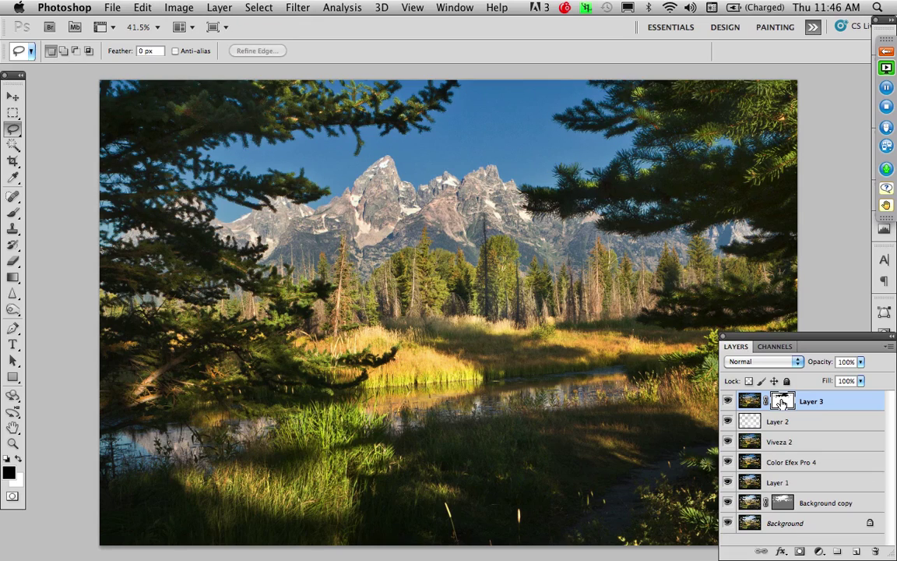
left_click(781, 401, "alt")
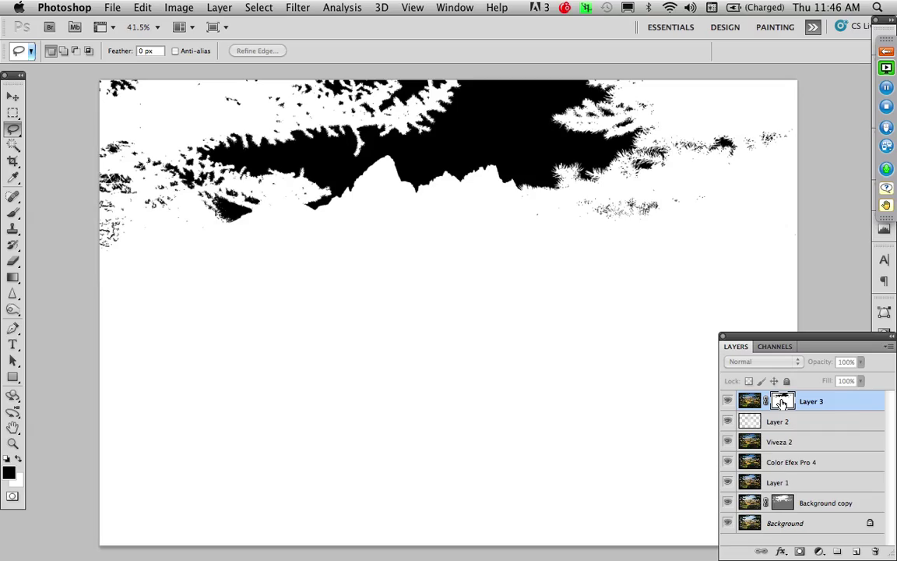
left_click(749, 401)
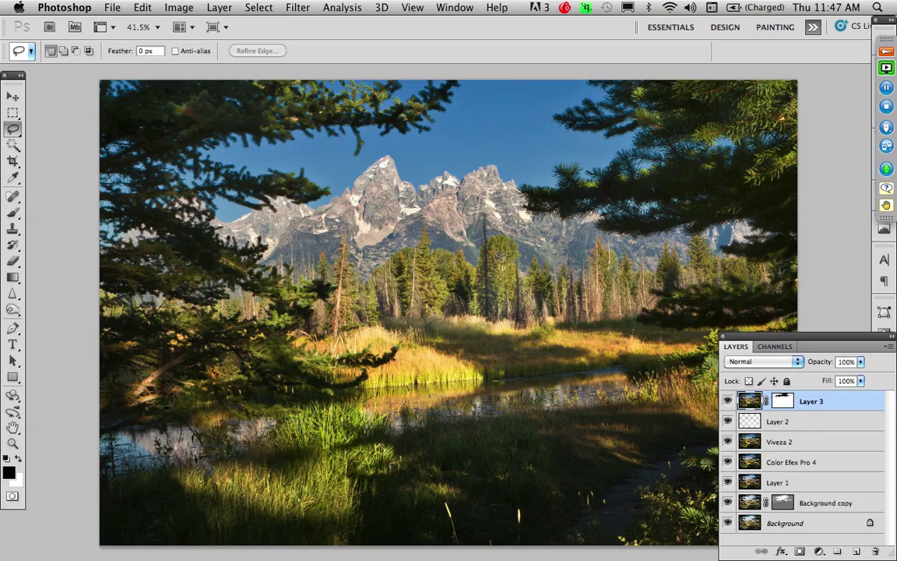
- Examine the sharpened mountains, trees and masked sky edge at 100% magnification without the selection outline
key("super+z")
key("super+plus")
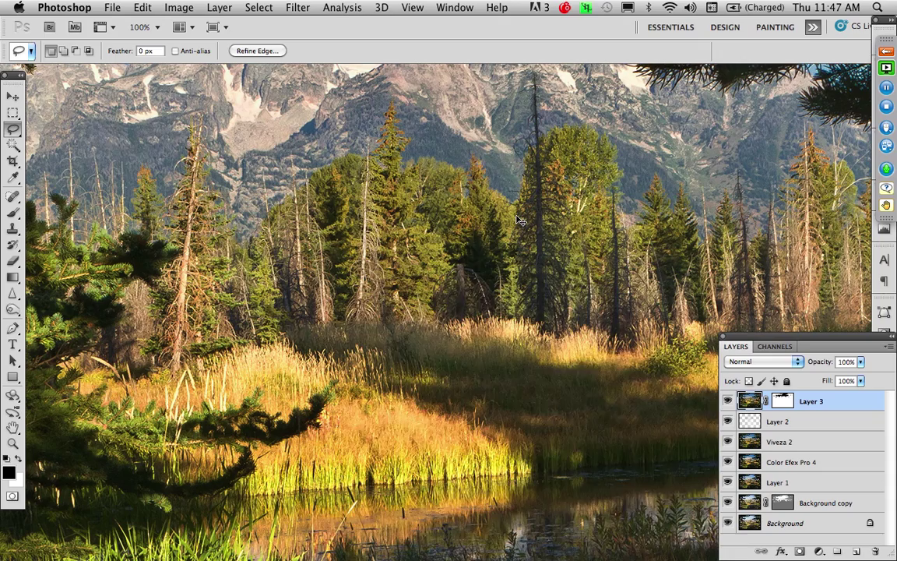
left_click_drag(421, 187, 546, 416)
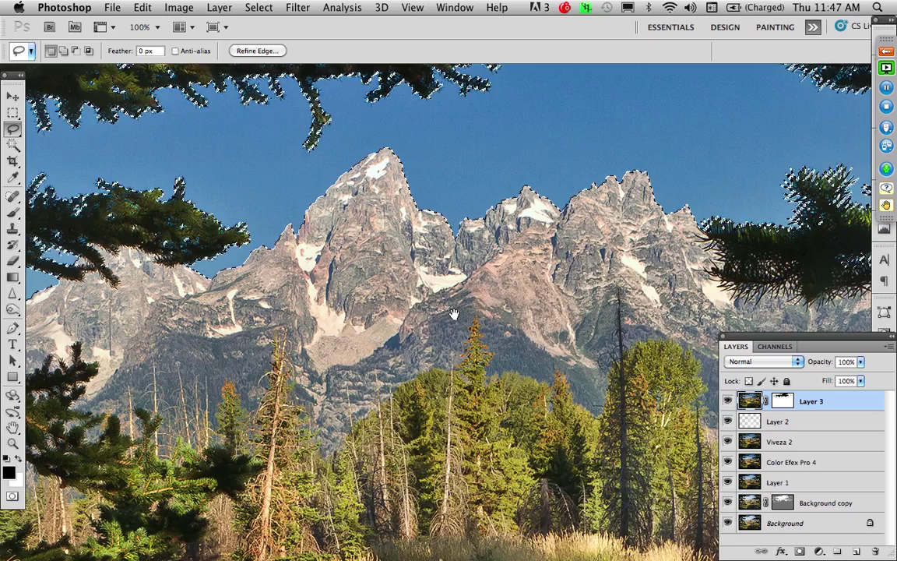
left_click_drag(453, 314, 495, 349)
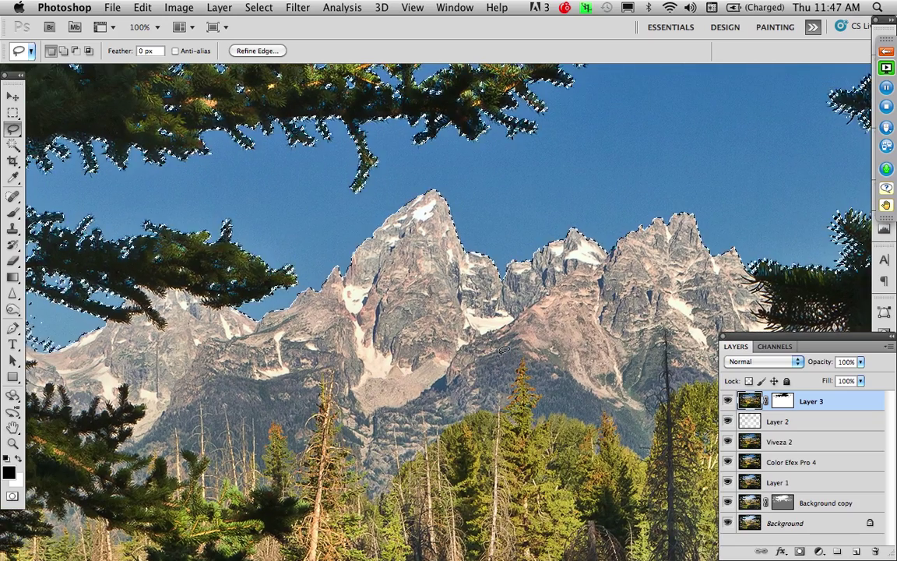
key("super+d")
left_click_drag(477, 325, 289, 254)
left_click_drag(457, 314, 475, 251)
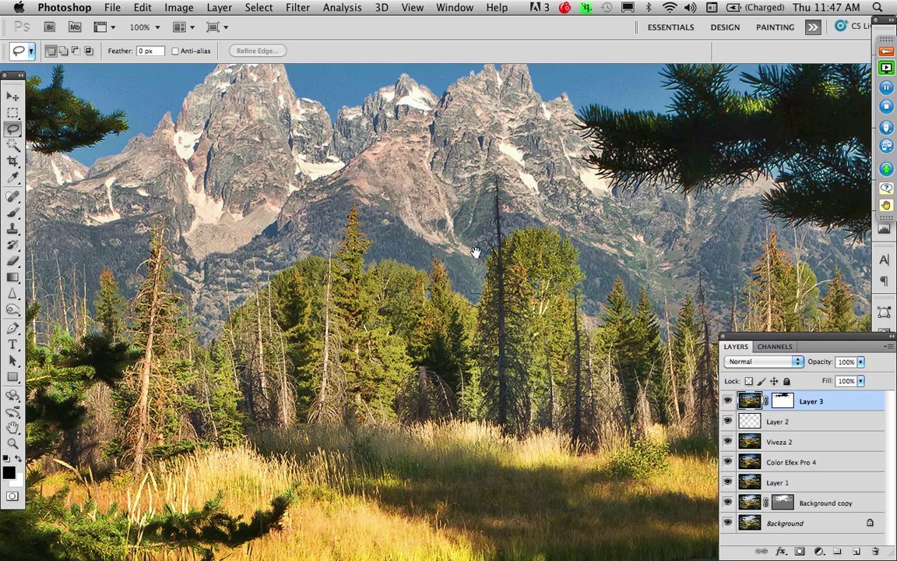
double_click(13, 426)
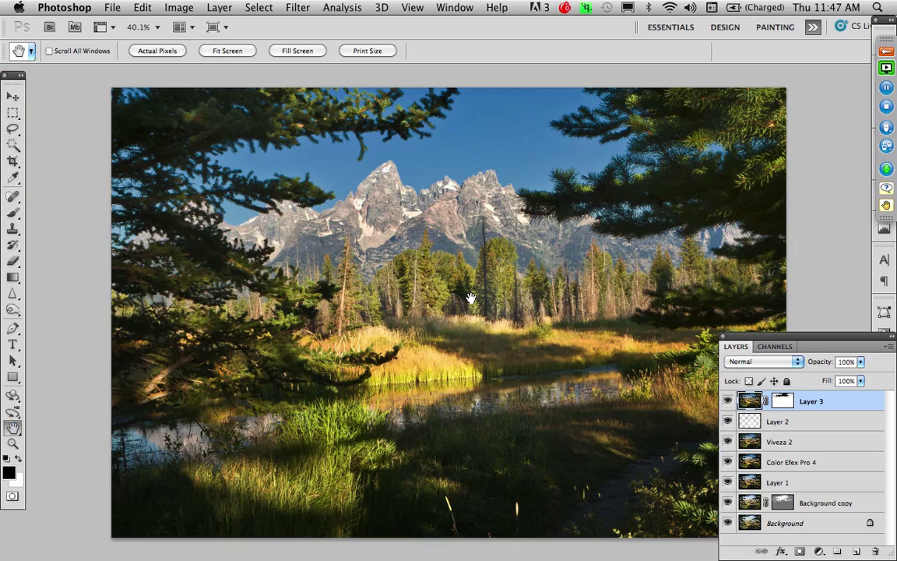
- Paint black at 50% brush opacity over the central grassy area on the sharpened layer's mask to soften its sharpening
left_click(470, 298)
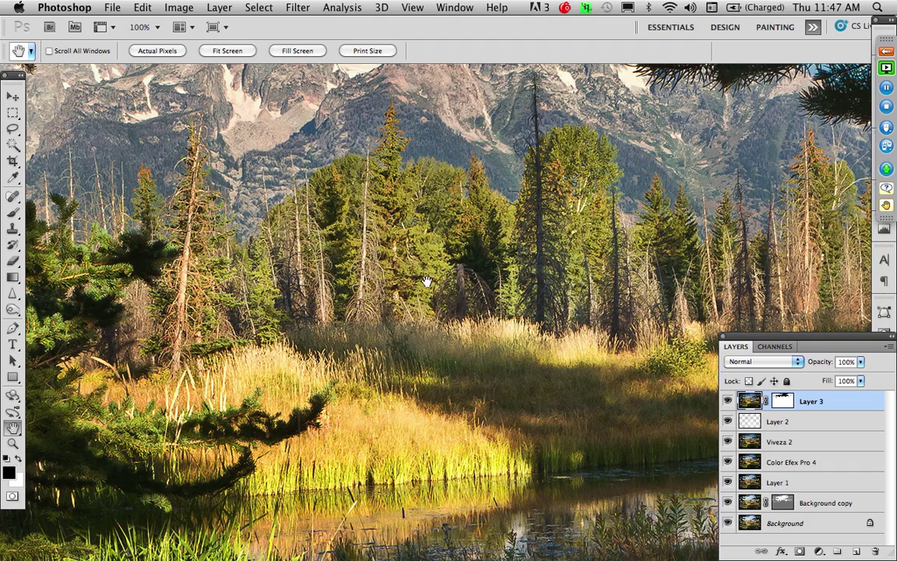
left_click(780, 405)
key("b")
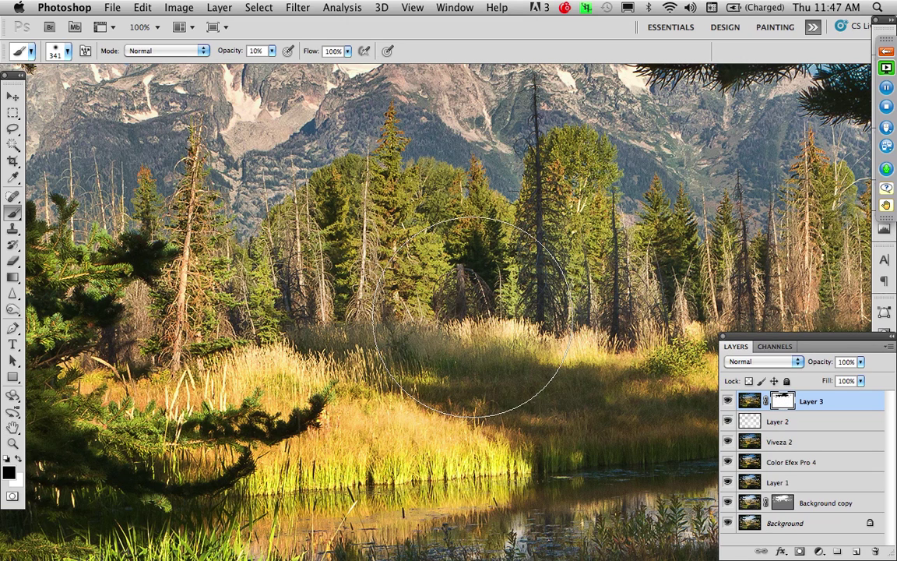
key("5")
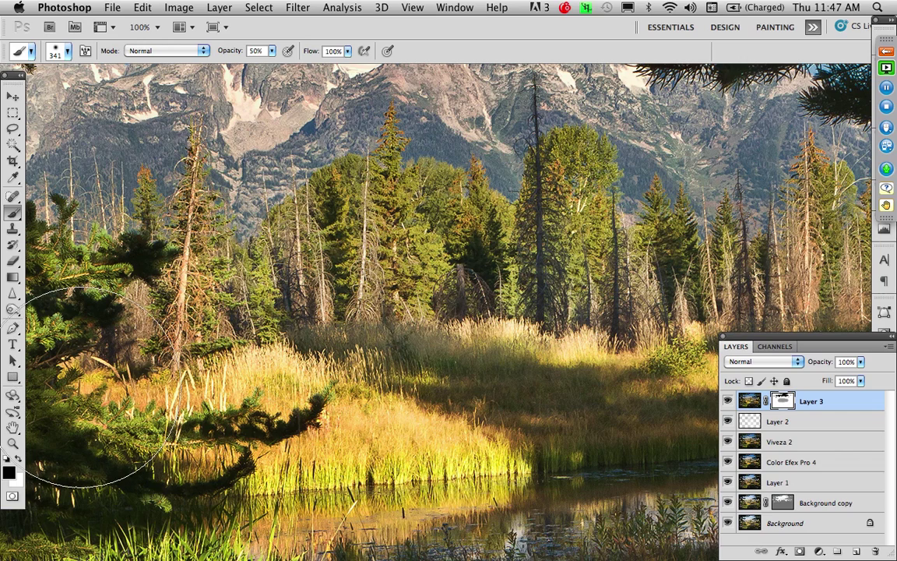
double_click(14, 428)
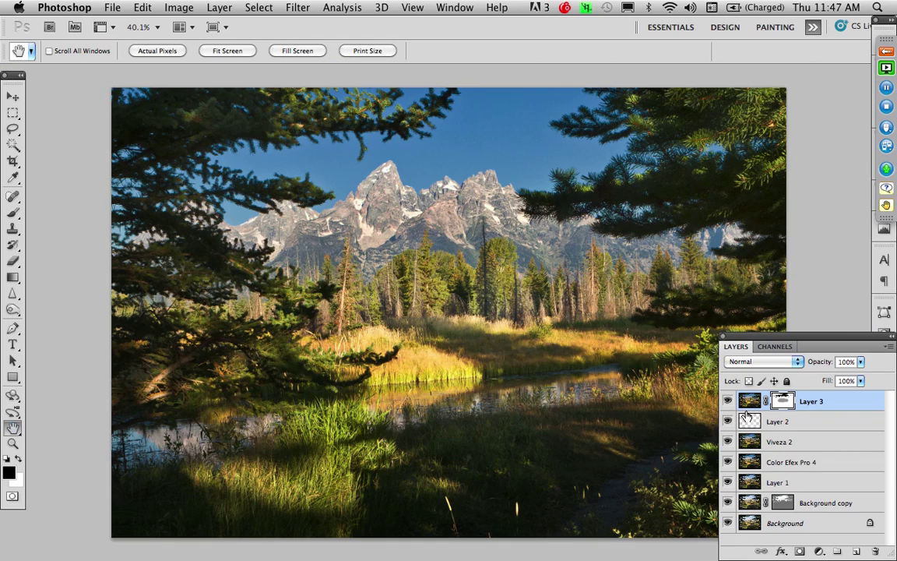
mouse_move(733, 405)
left_mouse_down()
mouse_move(729, 505)
mouse_move(728, 401)
left_mouse_up()
- Draw a crop frame over the whole photo and pull all four of its sides inward around the mountains and creek
key("c")
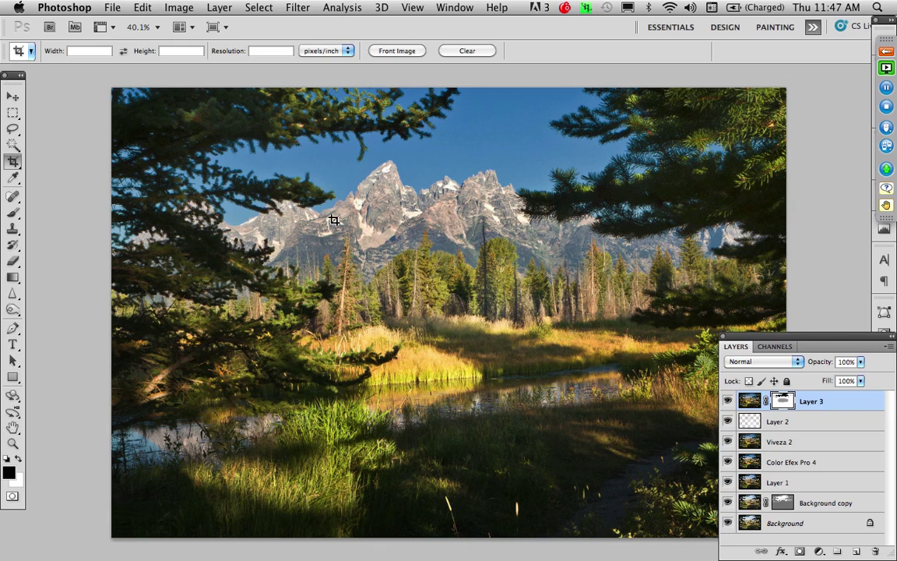
left_click_drag(100, 81, 840, 538)
left_click_drag(609, 265, 550, 342)
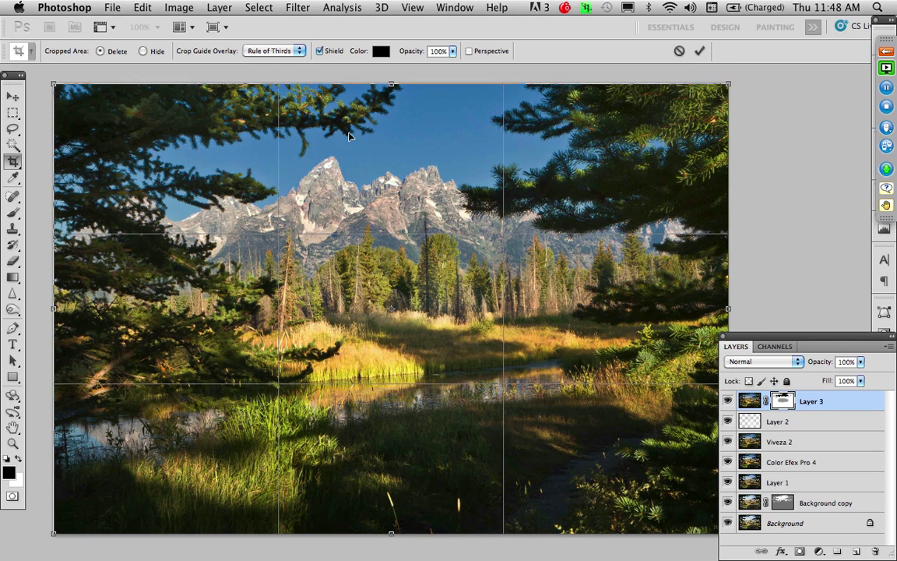
left_click_drag(761, 340, 792, 317)
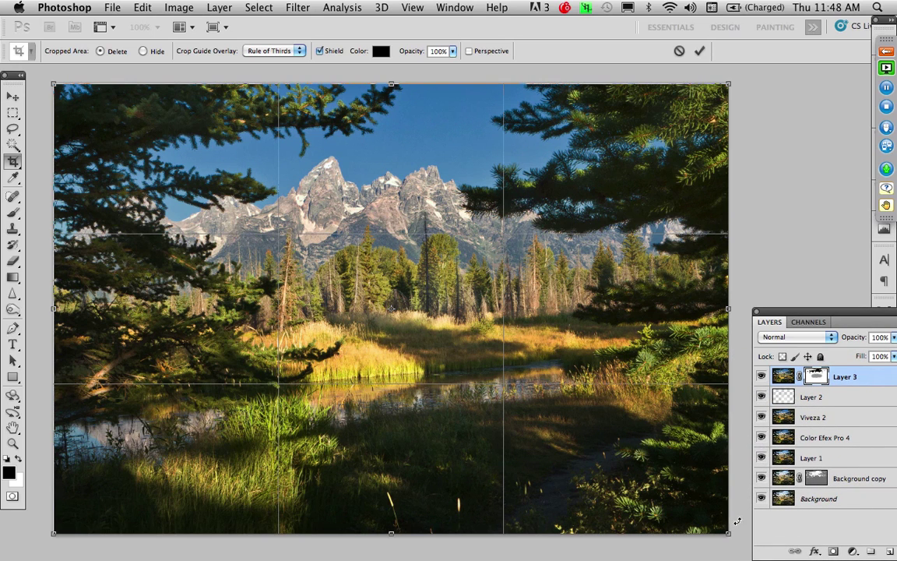
left_click_drag(728, 533, 684, 487)
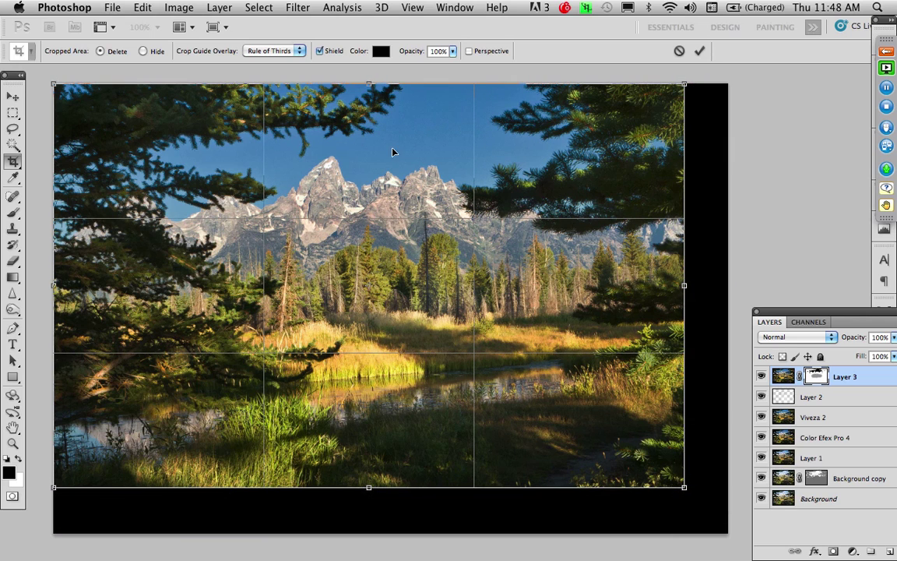
left_click_drag(367, 84, 367, 108)
left_click_drag(53, 298, 86, 299)
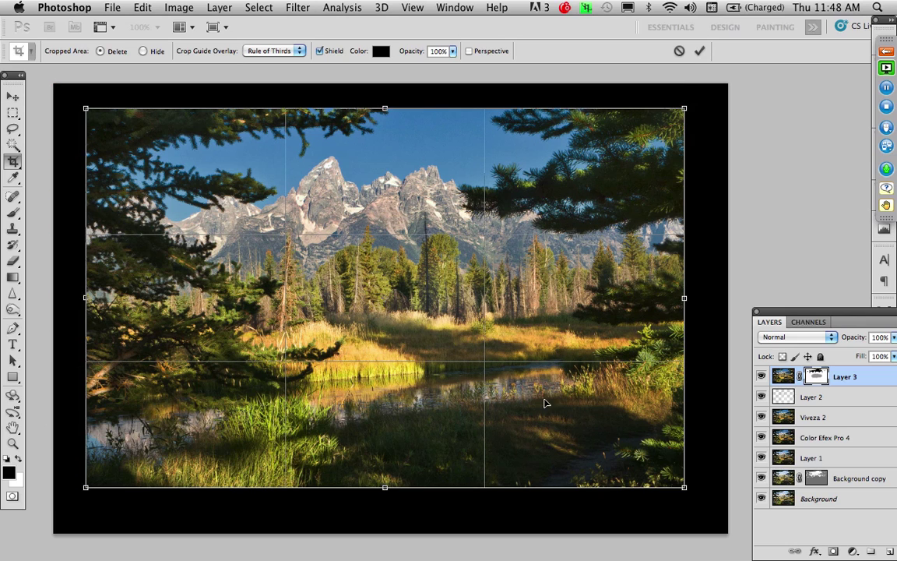
left_click_drag(385, 488, 384, 494)
left_click_drag(684, 300, 666, 302)
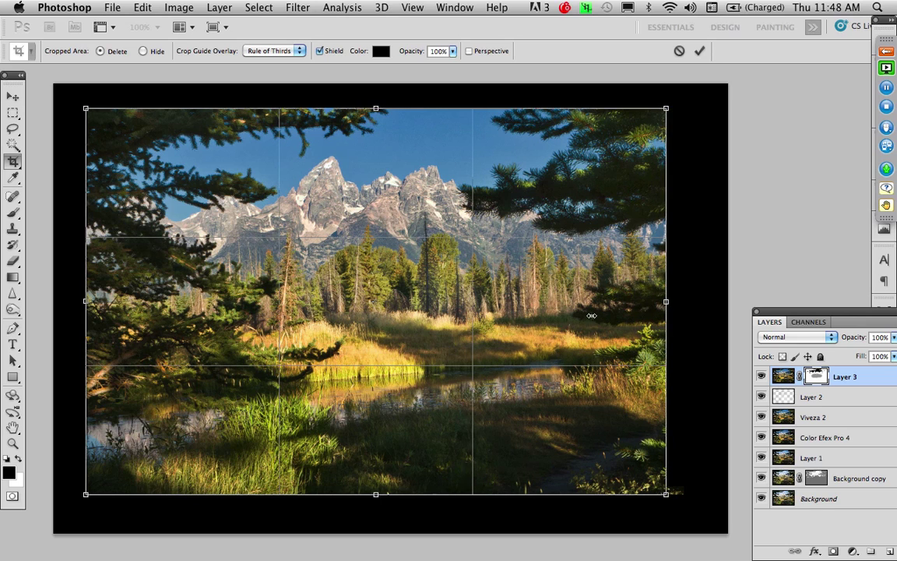
- Nudge the crop frame right to trim more of the shaded branches on the photo's left side, and apply the crop
key("Right")
key("Right")
key("Right")
key("Right")
key("Right")
key("Right")
key("Right")
key("Right")
key("Right")
key("Right")
key("Right")
key("Right")
key("Right")
key("Right")
key("Right")
key("Right")
key("Right")
key("Right")
key("Right")
key("Right")
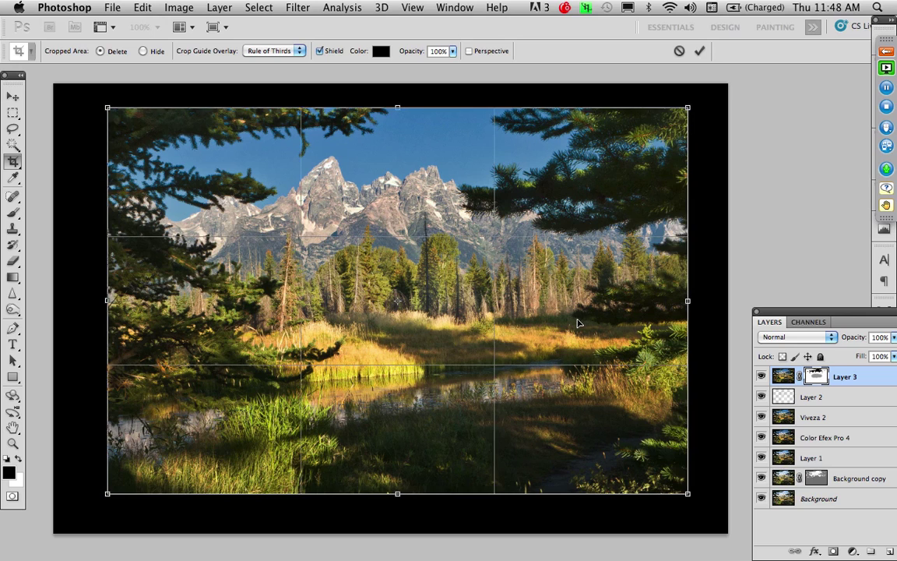
key("Return")
key("super+0")
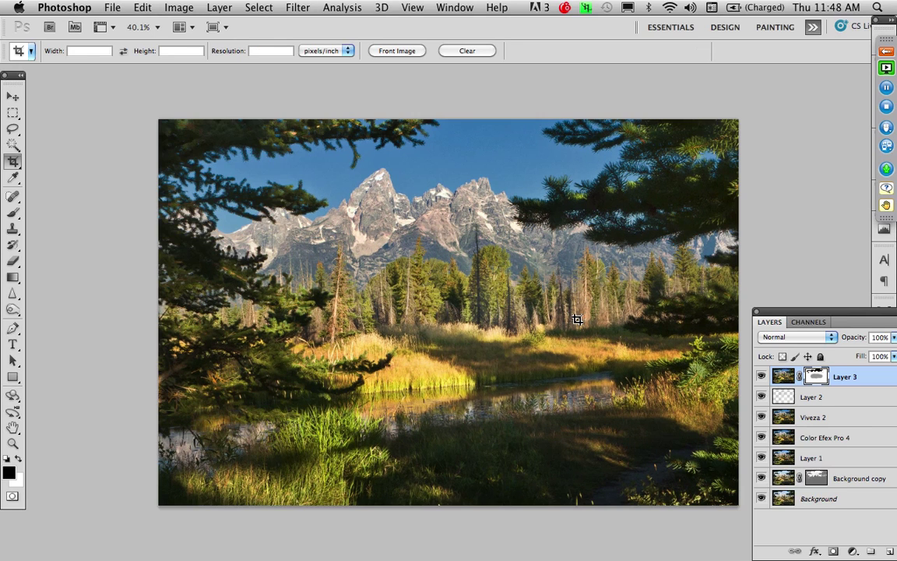
- Undo and redo the crop to compare the uncropped and cropped compositions
left_click_drag(546, 317, 490, 306)
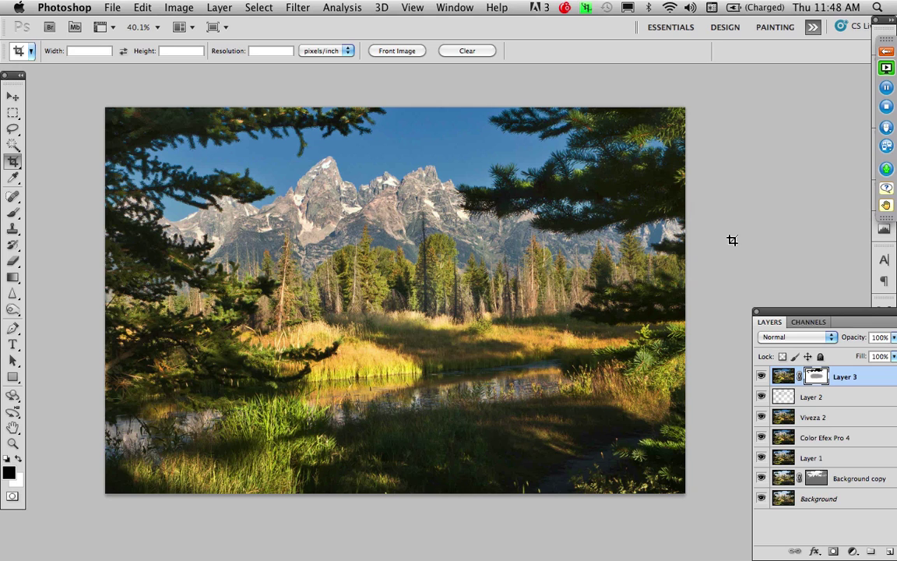
key("super+z")
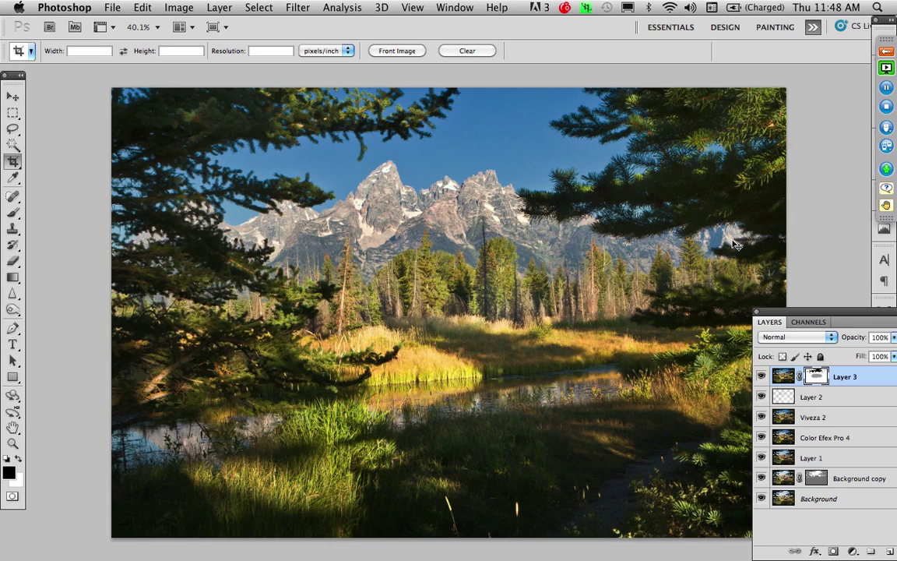
key("super+z")
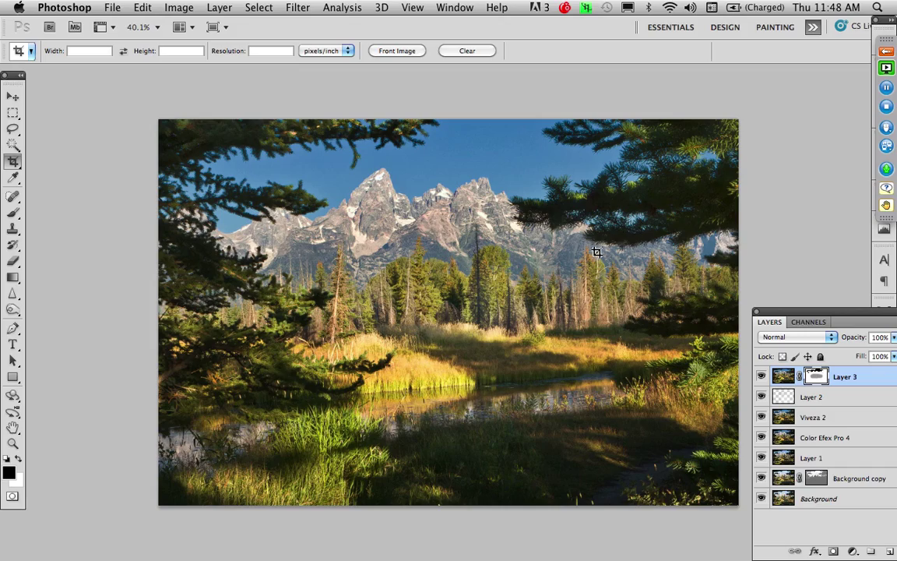
- Examine the cropped photo full screen on black, at actual size and fitted to the screen
left_click_drag(595, 253, 539, 243)
key("f")
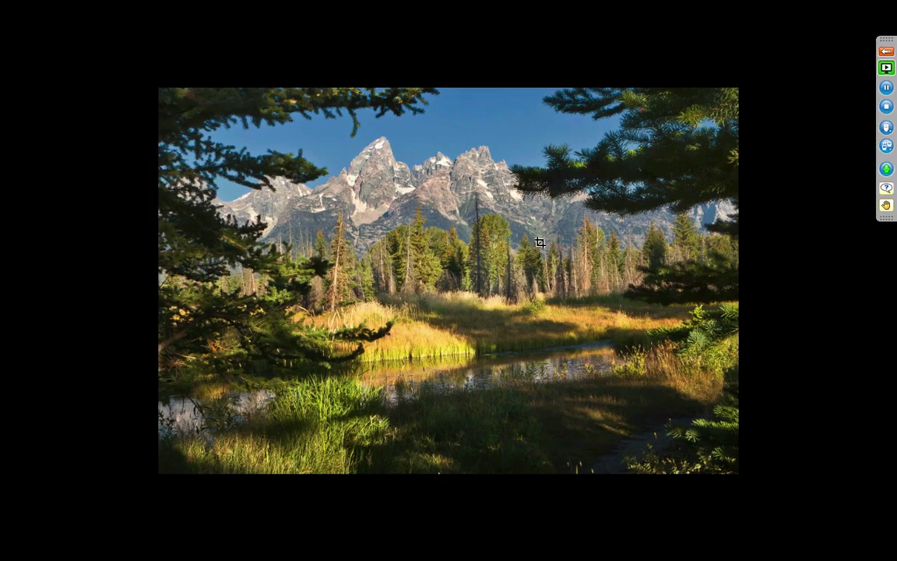
key("super+1")
key("super+0")
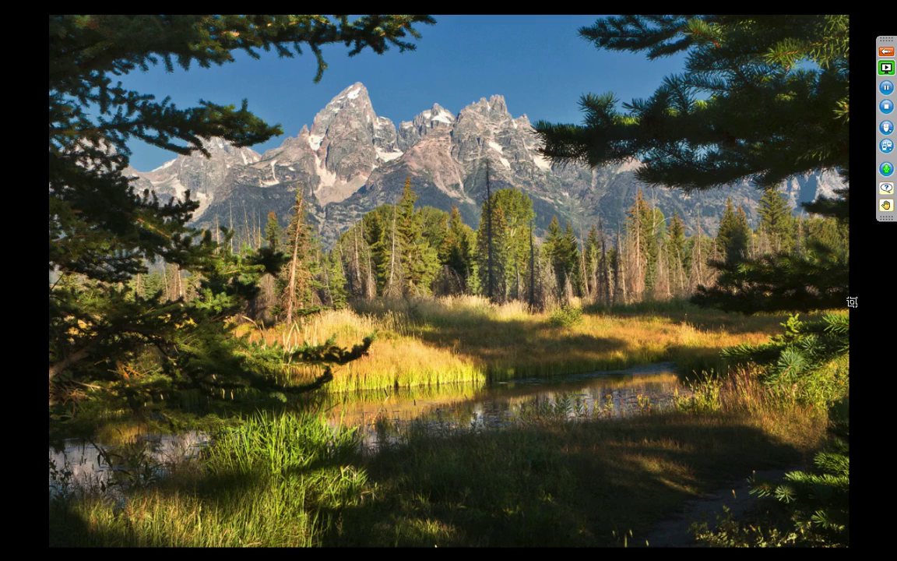
- Return to the standard screen mode and close the Schwabacher photo without saving its changes
key("f")
key("f")
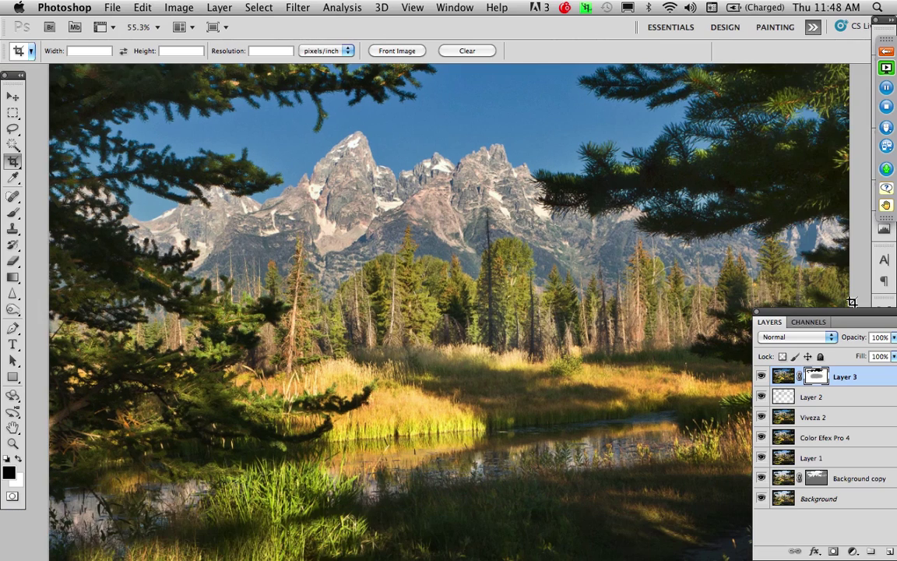
key("super+w")
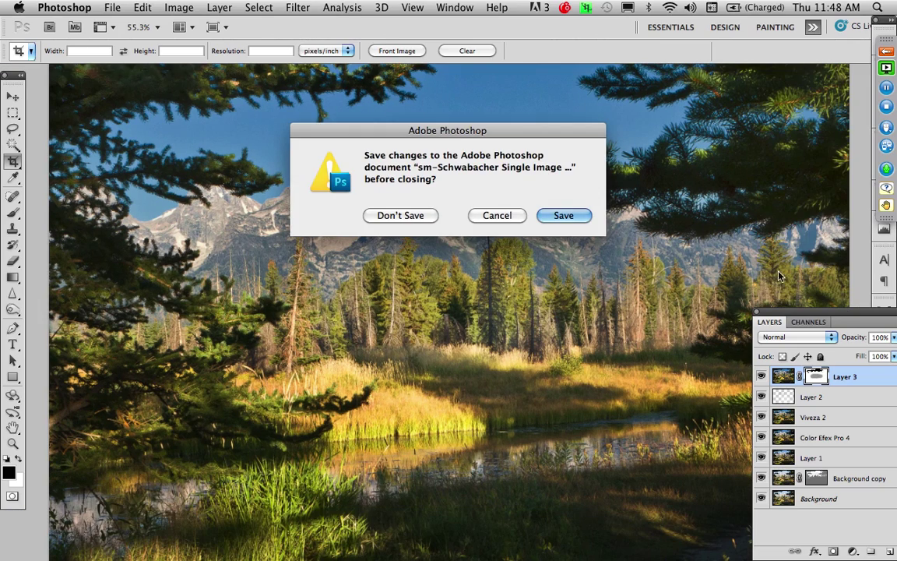
left_click(402, 214)
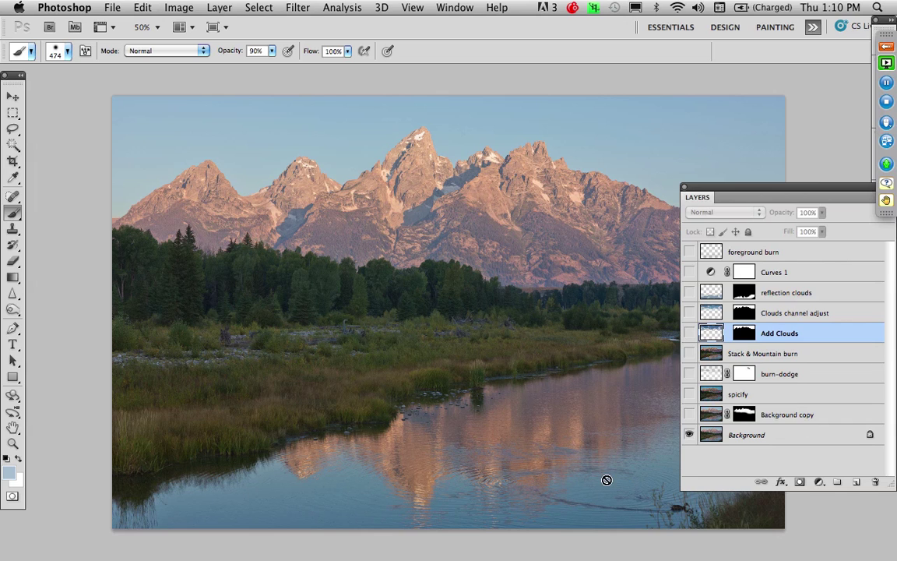
- Add a blank layer directly above the Background of the mountain reflection photo and delete it again
left_click_drag(485, 365, 401, 356)
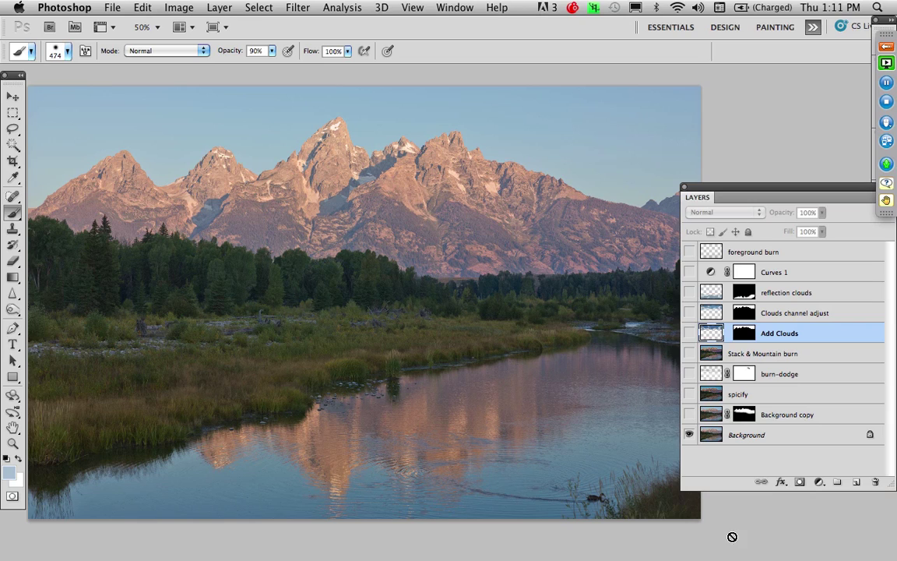
left_click(715, 435)
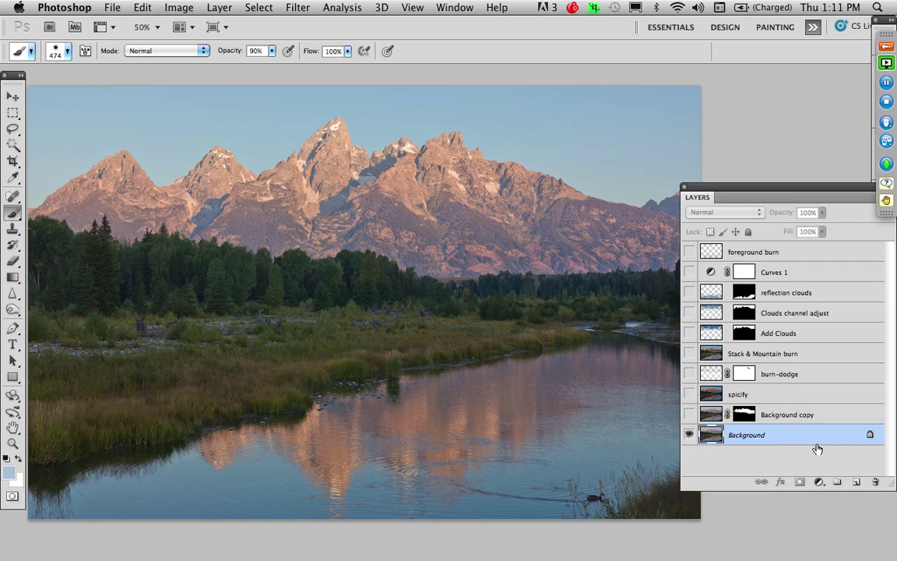
left_click(855, 483)
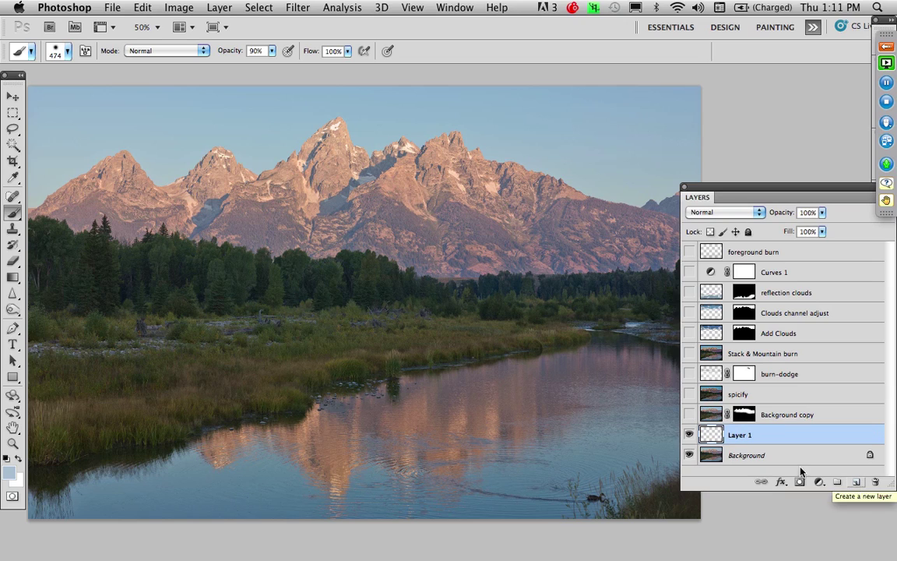
left_click_drag(711, 436, 876, 481)
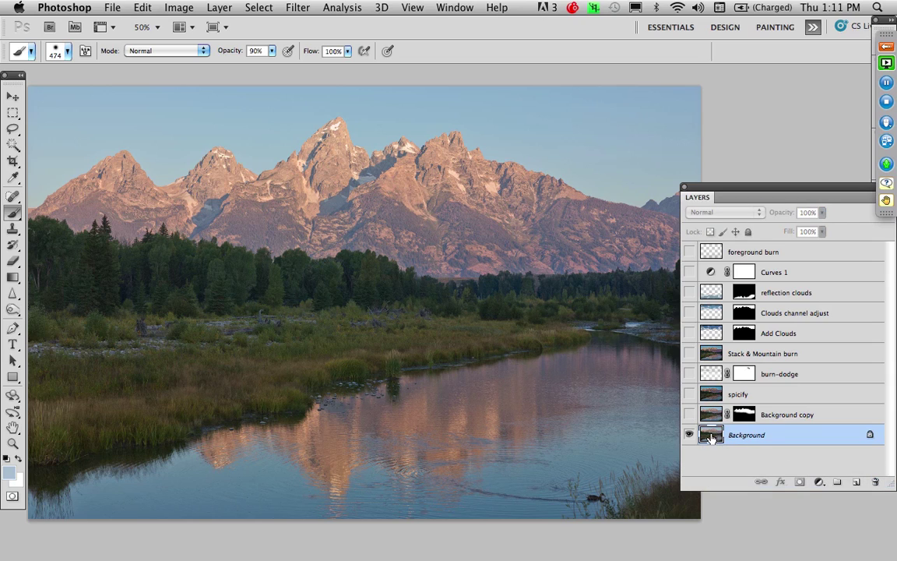
- Duplicate the Background as an Overlay layer with its own white layer mask
mouse_move(726, 434)
left_mouse_down()
mouse_move(830, 516)
mouse_move(853, 482)
mouse_move(721, 433)
left_mouse_up()
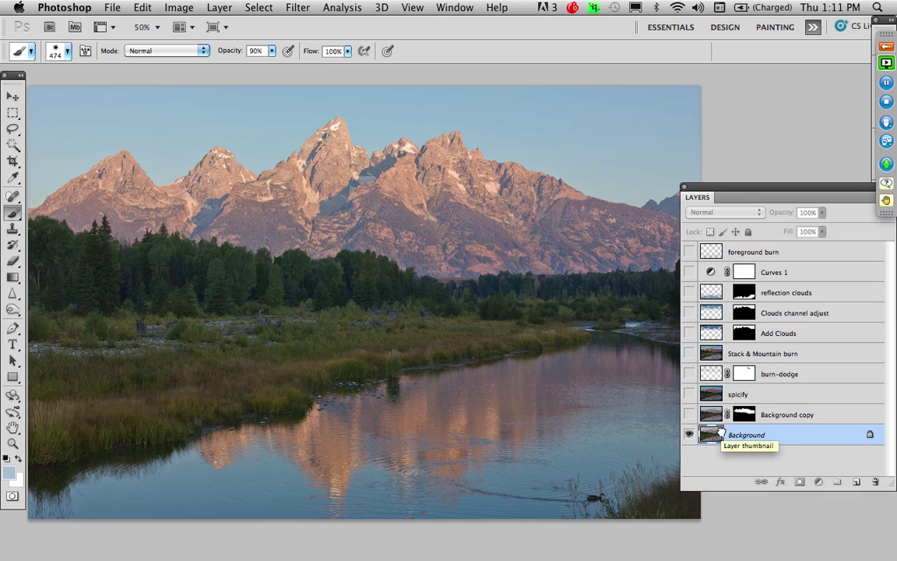
left_click_drag(721, 433, 722, 437)
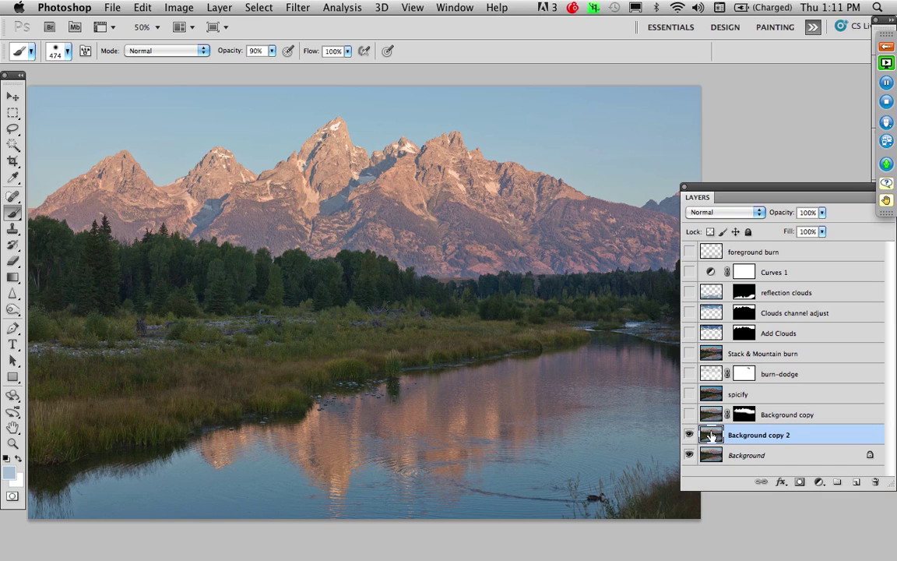
left_click(734, 215)
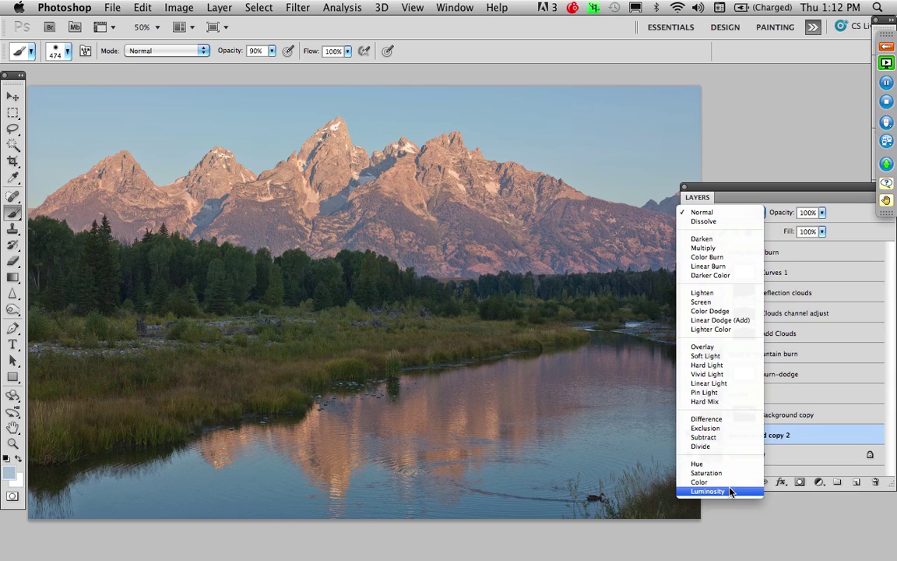
left_click(708, 347)
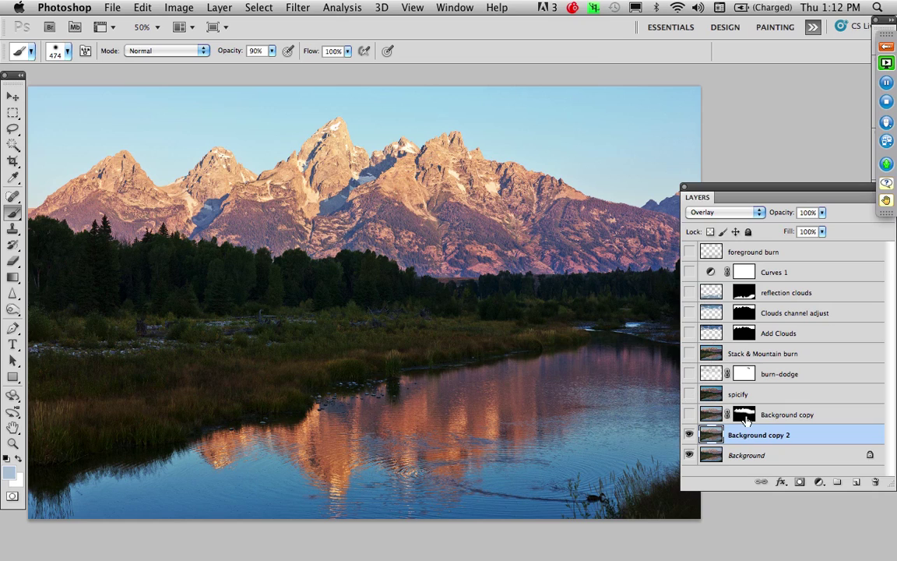
left_click(800, 483)
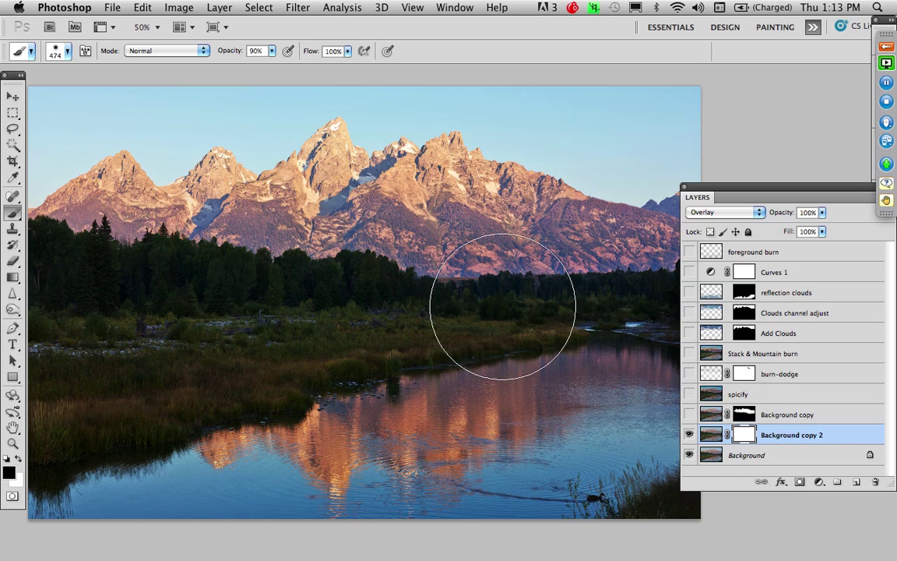
- Select the sky on the Overlay copy's image with the Magic Wand, using tolerance 32 and Contiguous enabled
key("w")
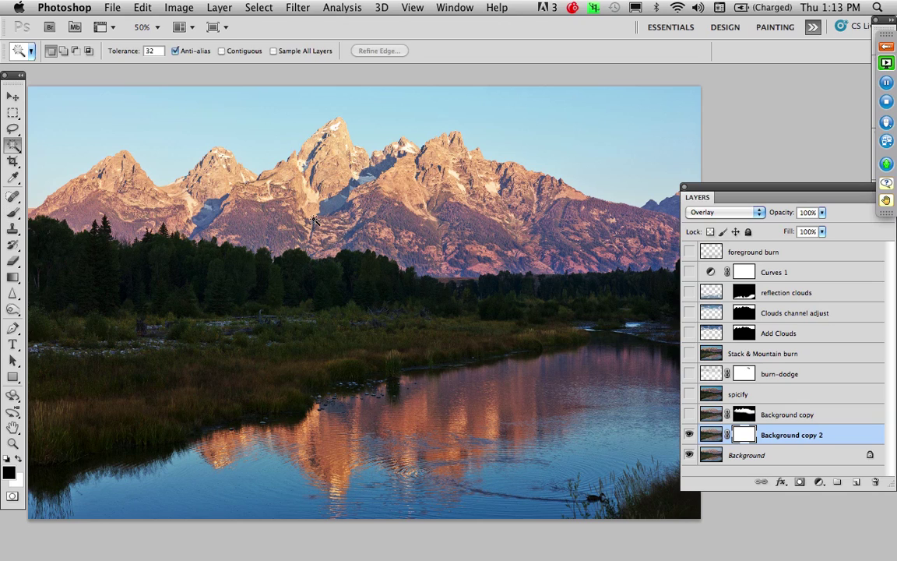
left_click(221, 50)
left_click(644, 395)
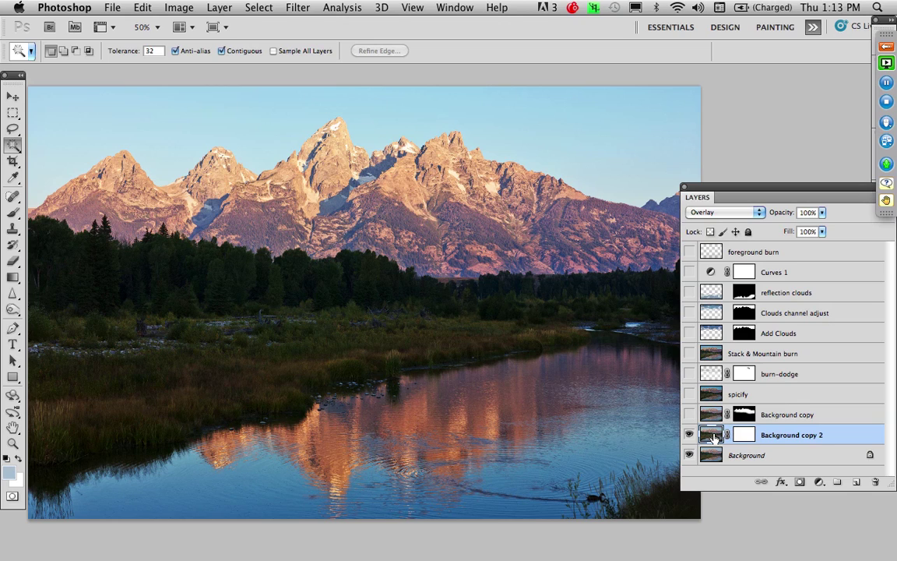
left_click(395, 124)
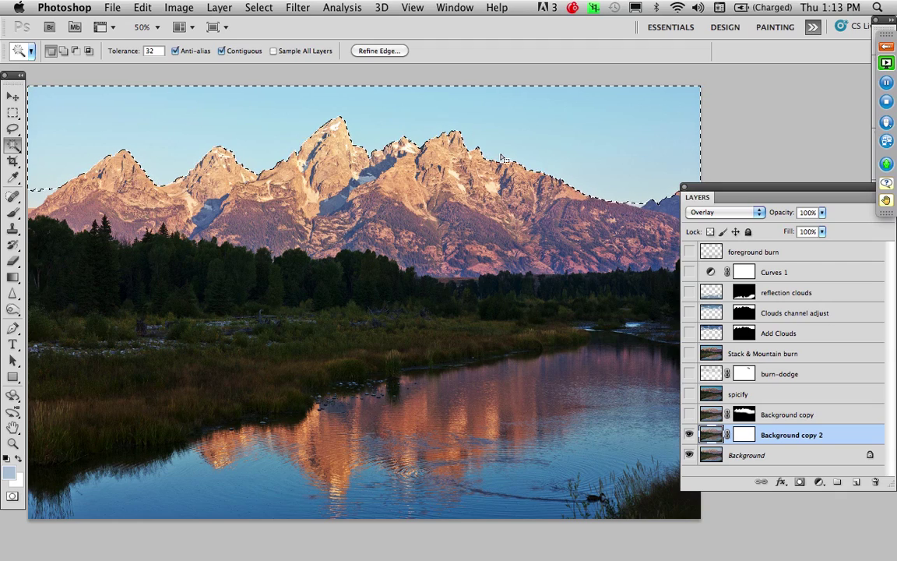
- Extend the sky selection to the missed strips along the ridge beside the distant peak and at the photo's left edge
key("z")
left_click_drag(581, 170, 657, 222)
left_click_drag(565, 230, 286, 210)
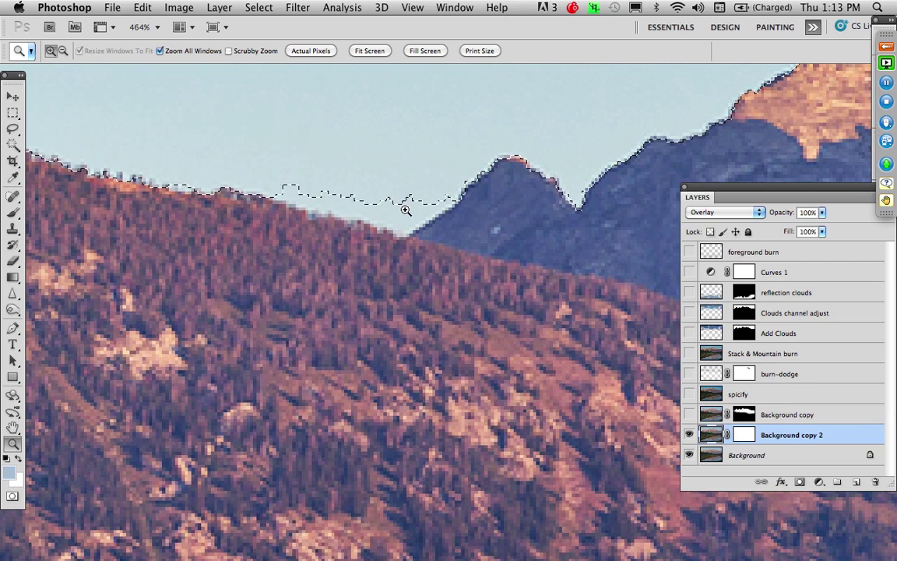
left_click(332, 205)
key("w")
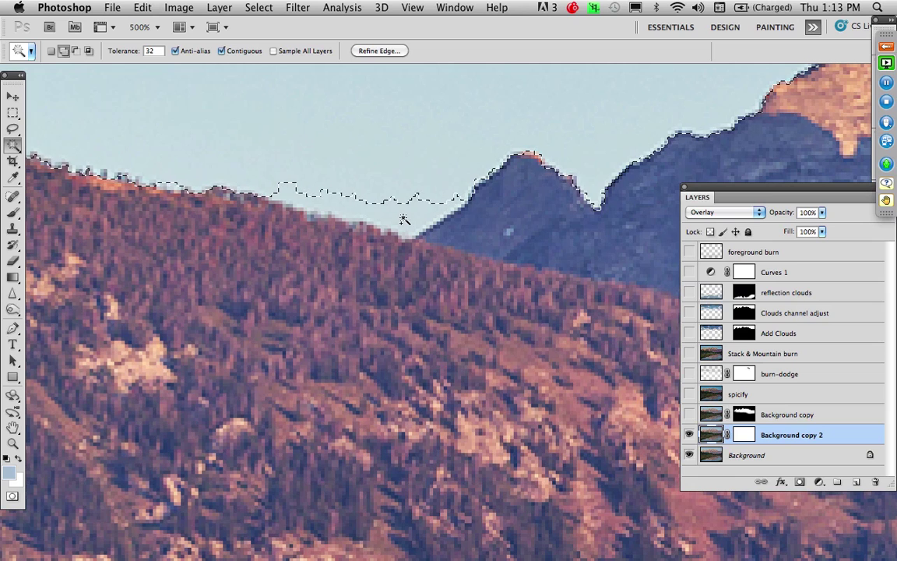
left_click(402, 219, "shift")
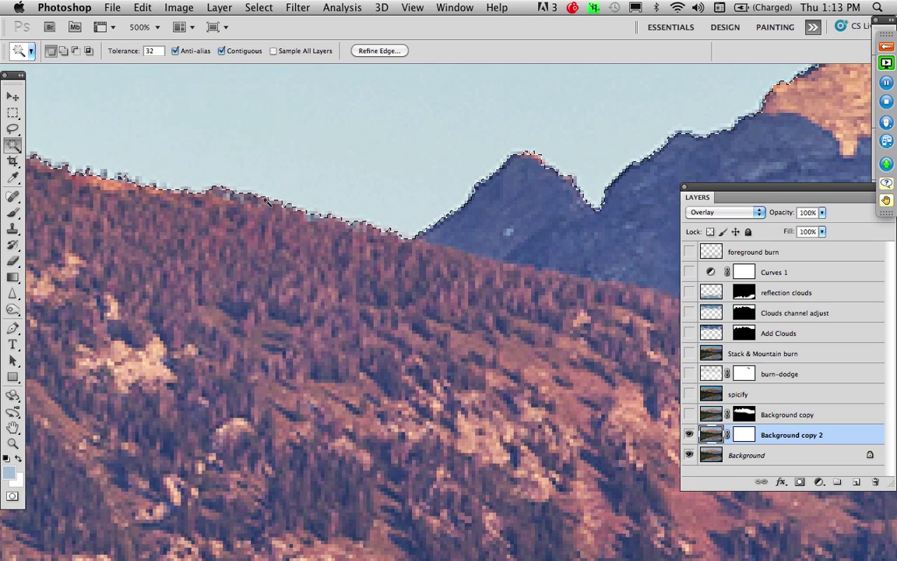
key("super+0")
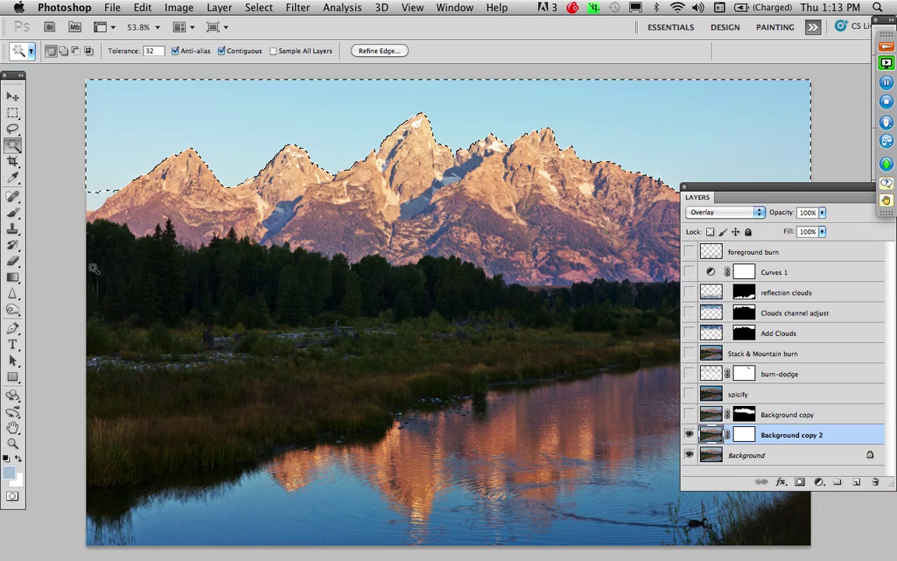
left_click(93, 206, "shift")
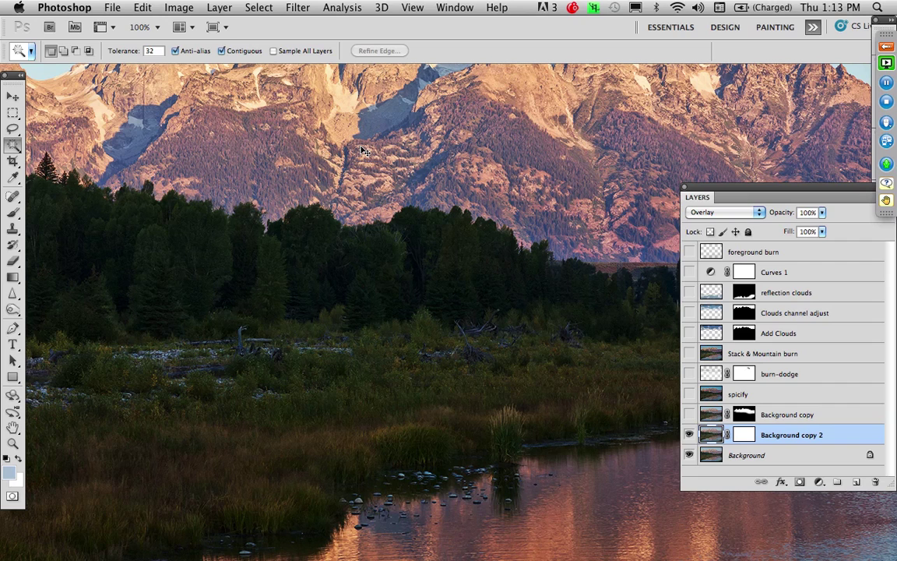
key("super+1")
left_click_drag(380, 144, 434, 366)
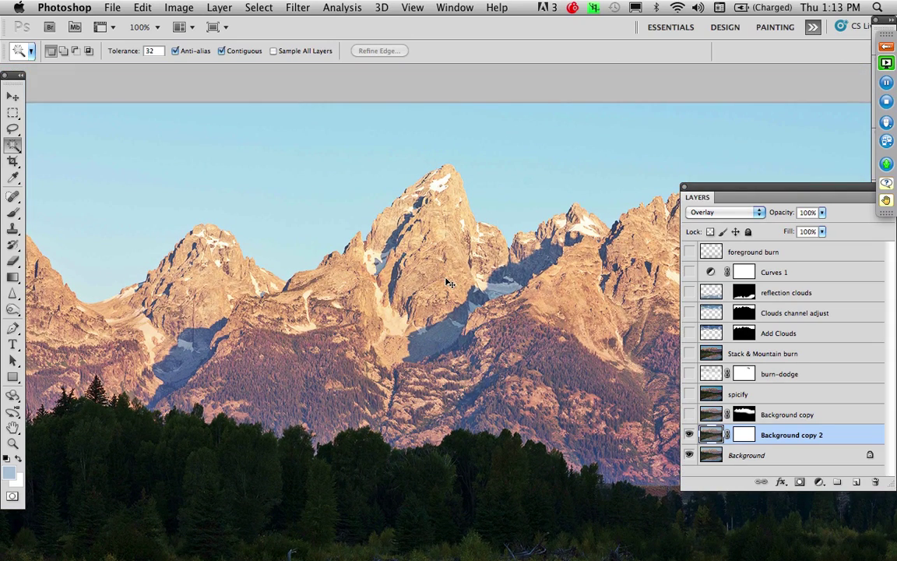
key("super+a")
key("super+d")
key("super+a")
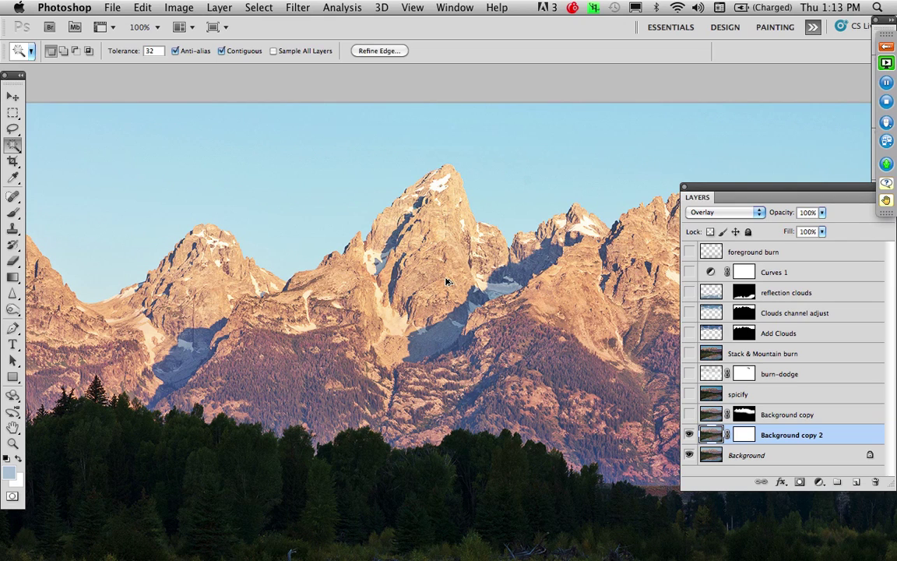
key("super+d")
- Step back through the edits to restore the sky selection on the Overlay copy without its layer mask
key("alt+super+z")
left_click(363, 211)
left_click_drag(210, 287, 498, 246)
left_click(64, 51)
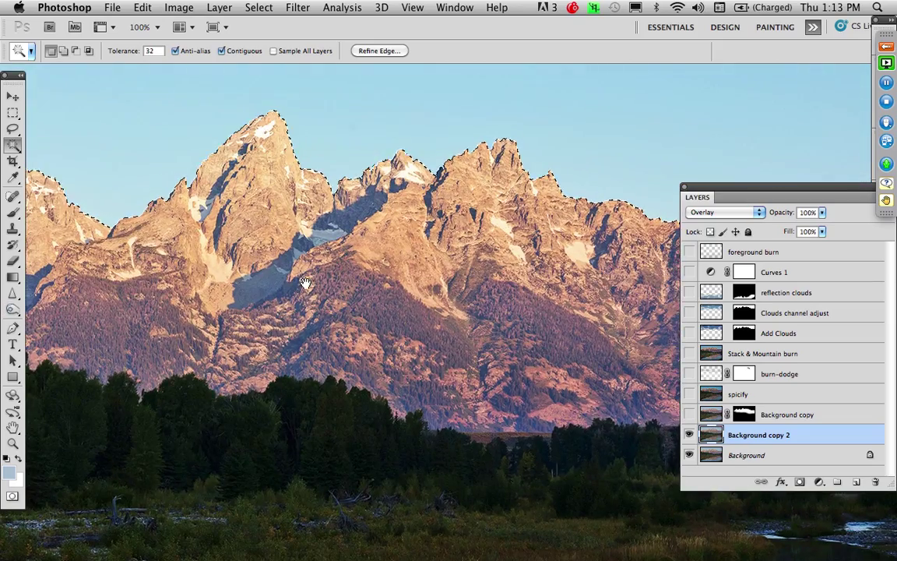
left_click_drag(636, 286, 346, 293)
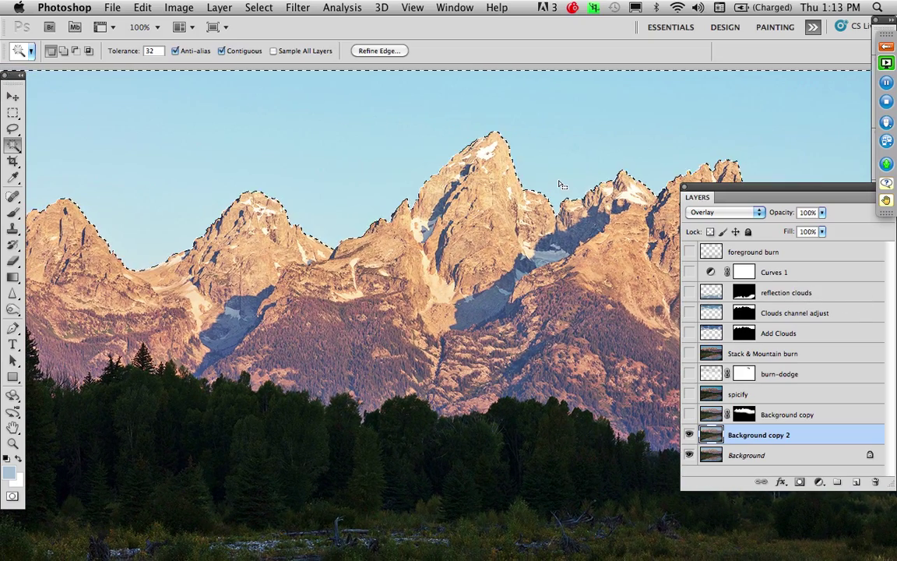
- Save the sky selection as a new channel named sky
left_click(260, 8)
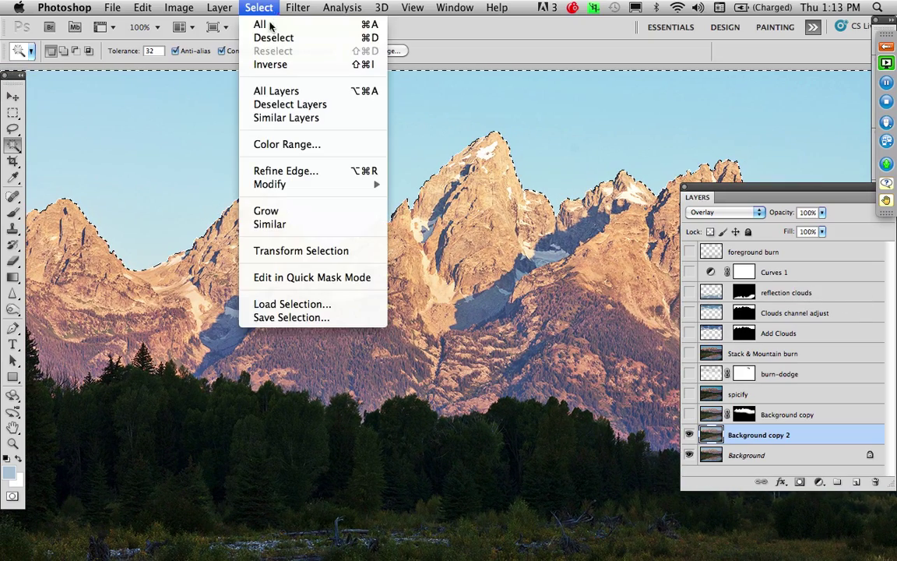
left_click(294, 315)
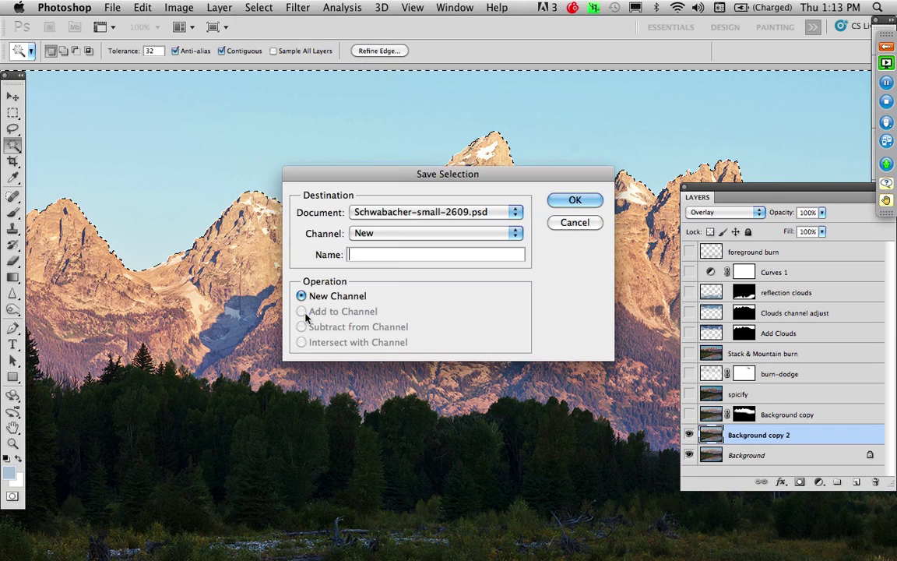
type("sky")
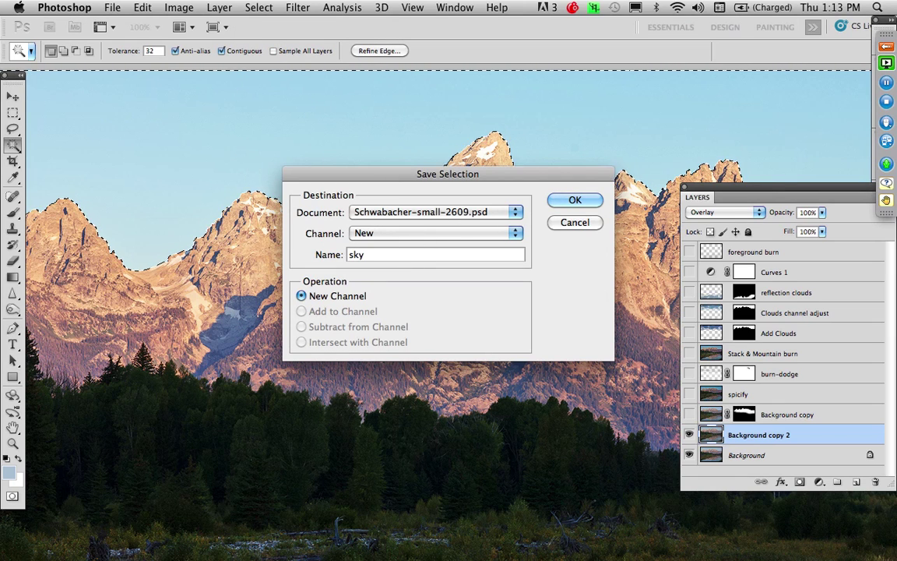
key("Return")
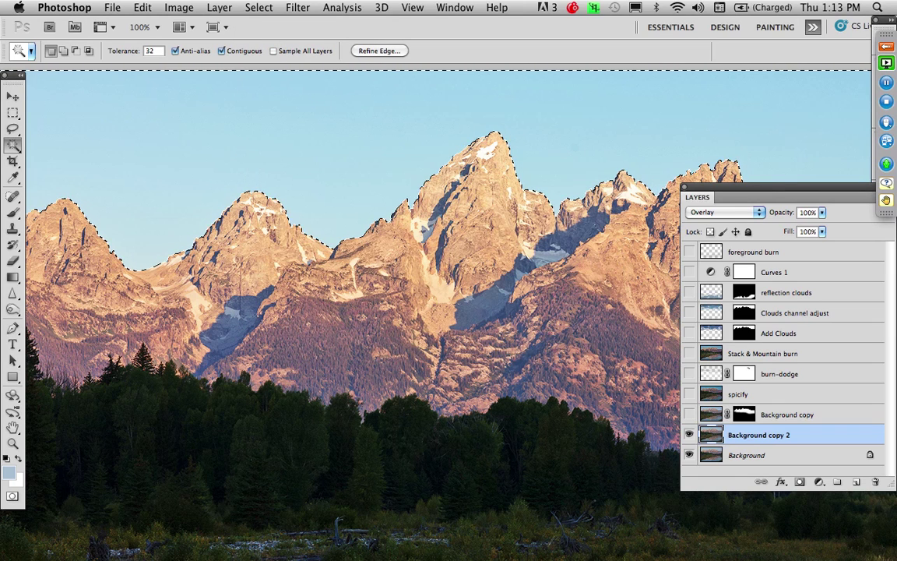
- Add a layer mask to the Overlay layer Background copy 2 from the active sky selection
key("ctrl+d")
left_click(13, 428)
double_click(13, 428)
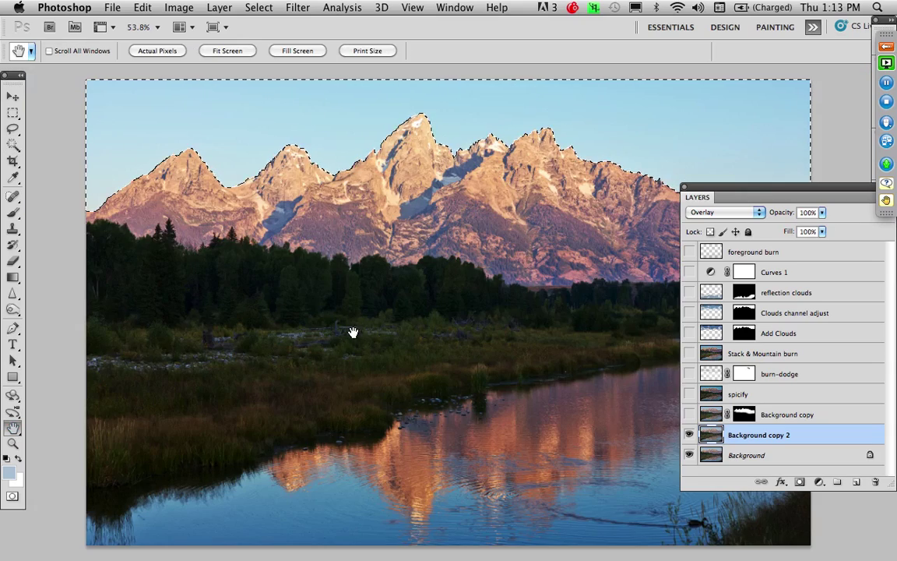
left_click_drag(357, 330, 295, 325)
key("ctrl+shift+d")
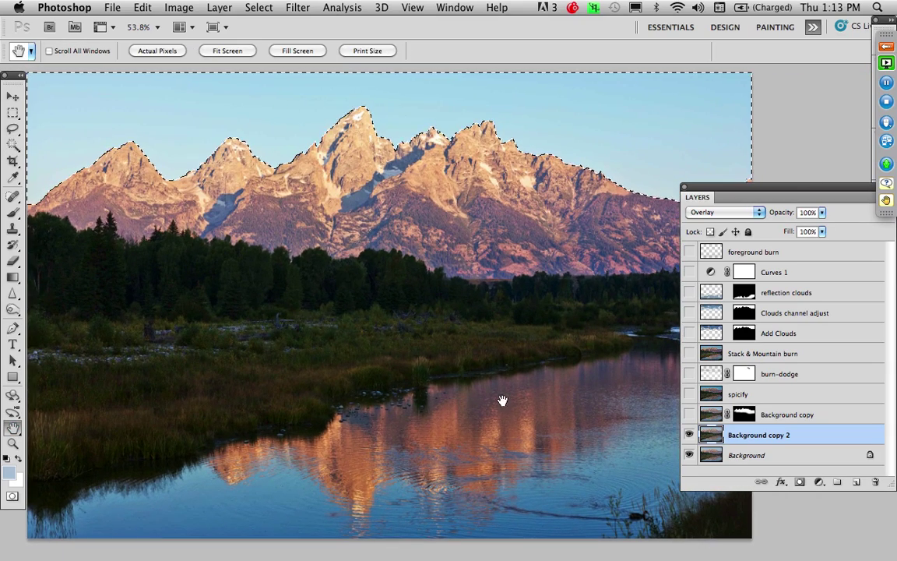
left_click(800, 481)
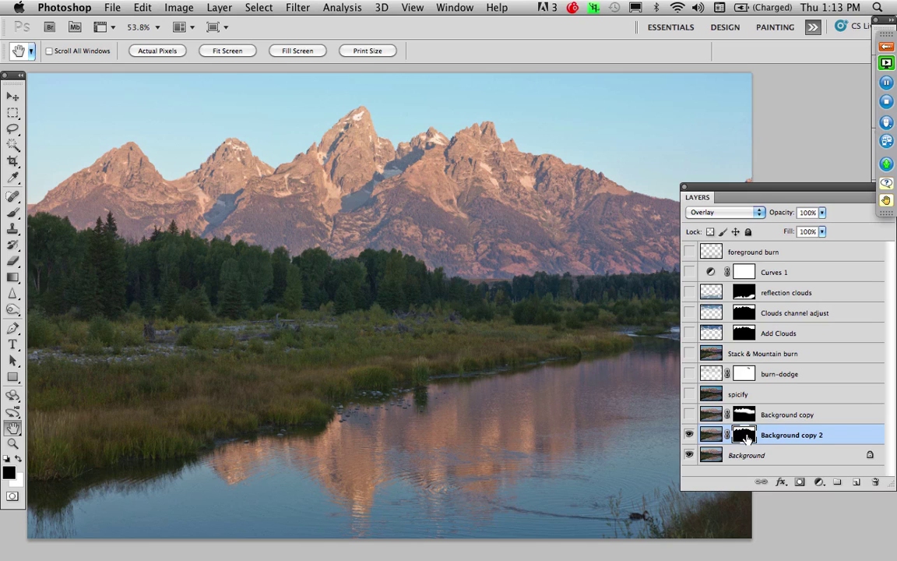
- Display Background copy 2's mask on its own, invert it, and compare the photo with the Overlay layer hidden and shown
left_click(745, 439, "alt")
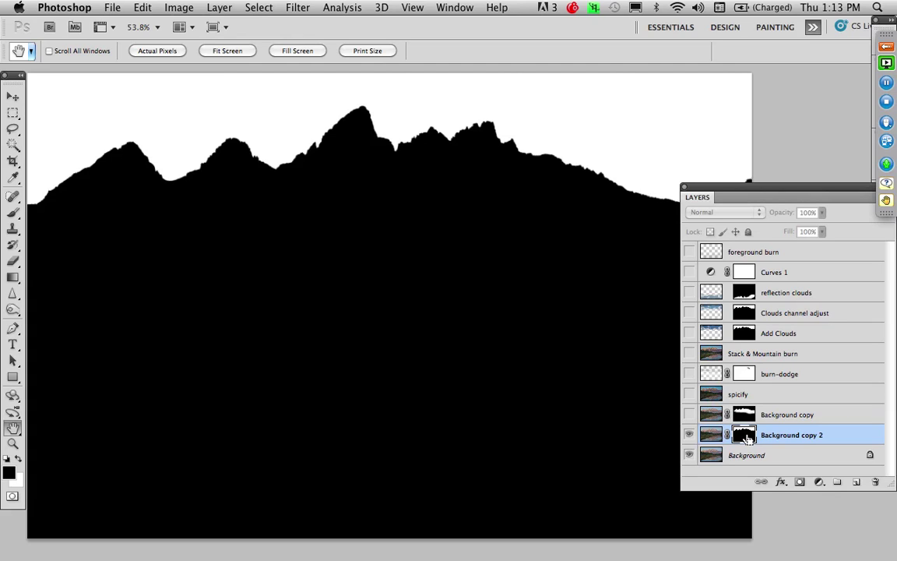
key("super+i")
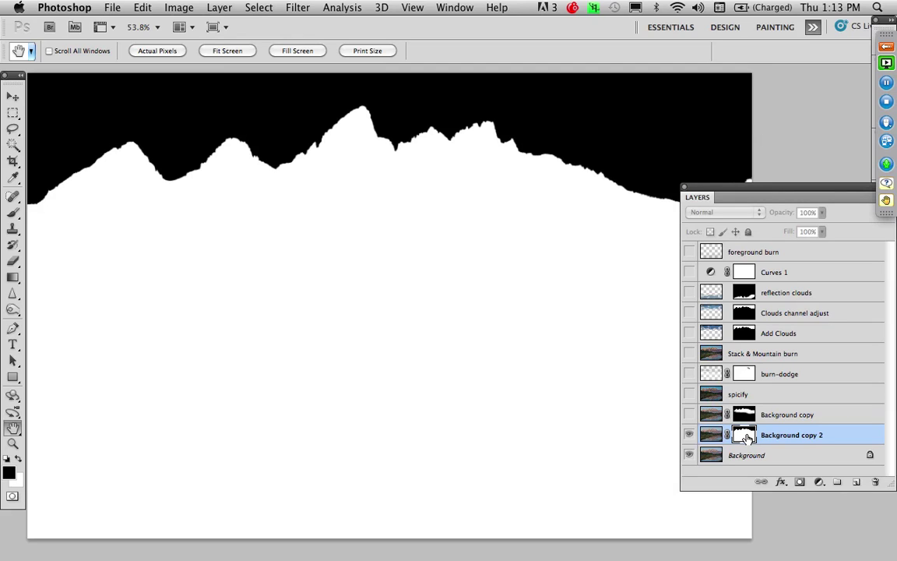
left_click(710, 434)
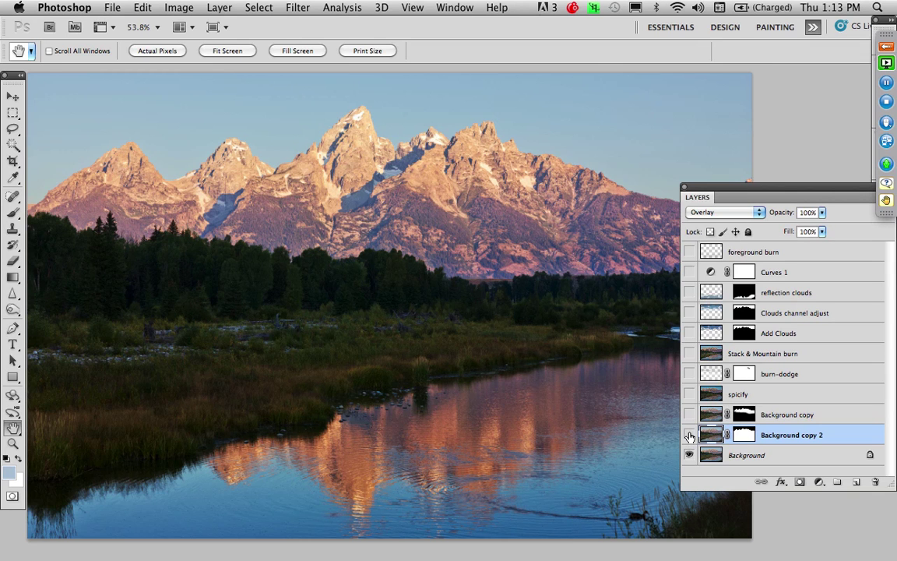
left_click(690, 436)
left_click(689, 435)
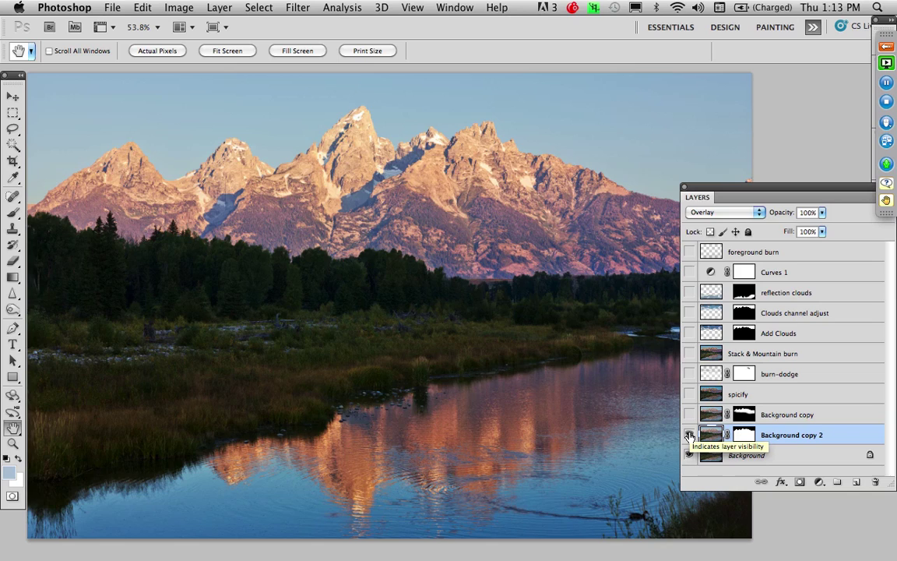
left_click(690, 435)
left_click(689, 436)
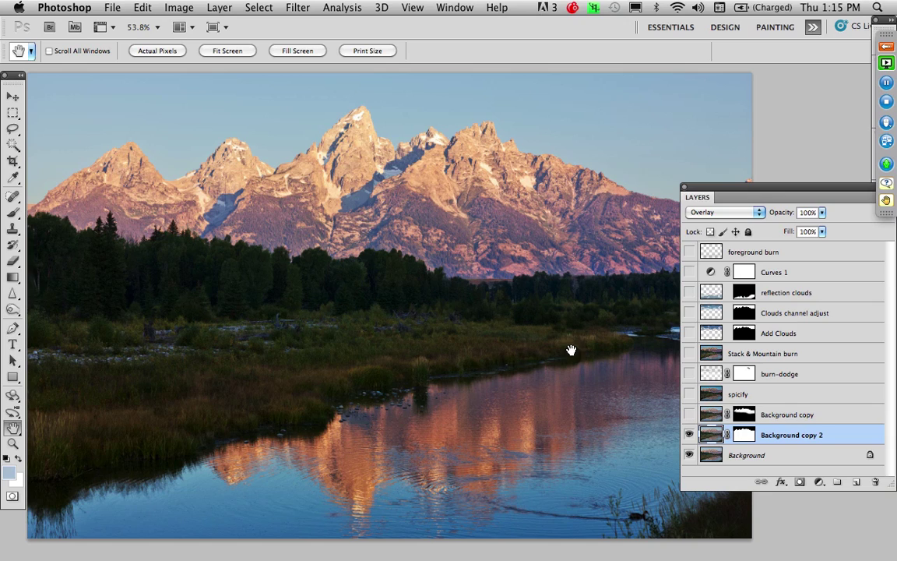
- Set up a soft black brush with a size of 250 and 50% opacity
left_click(711, 436)
key("d")
key("b")
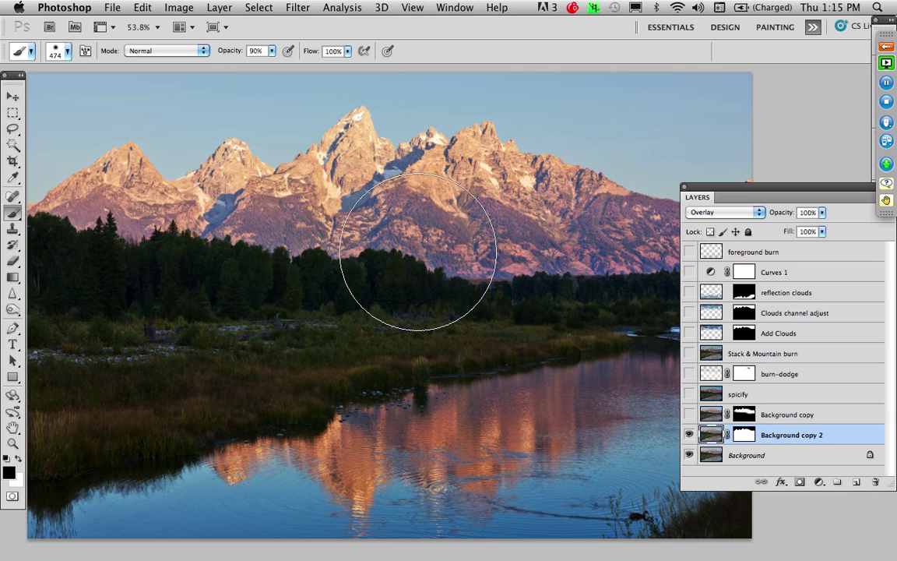
key("bracketleft")
key("bracketleft")
key("bracketright")
key("bracketright")
key("bracketleft")
key("bracketleft")
key("bracketleft")
key("bracketleft")
key("bracketleft")
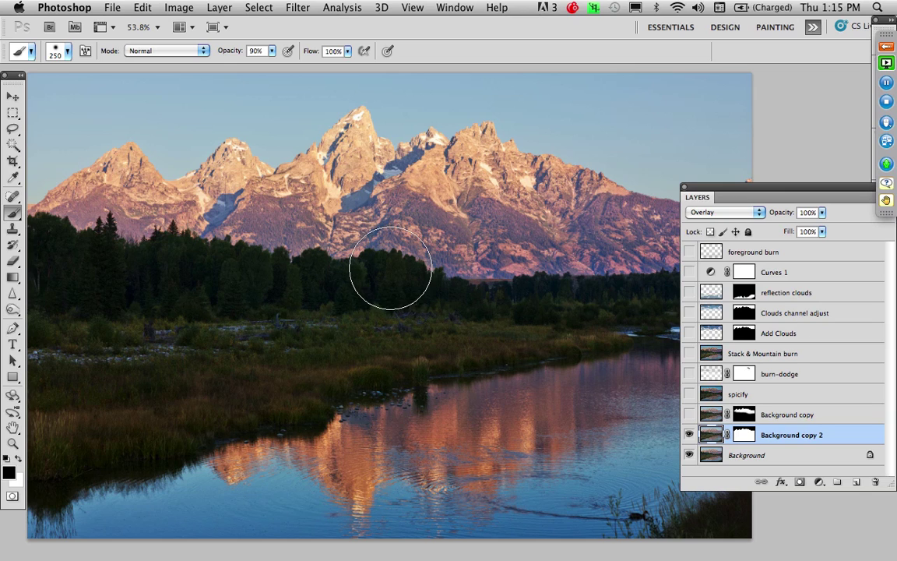
mouse_move(366, 282)
left_mouse_down("ctrl+alt")
mouse_move(495, 292)
mouse_move(360, 299)
mouse_move(498, 305)
mouse_move(406, 311)
mouse_move(400, 266)
left_mouse_up("ctrl+alt")
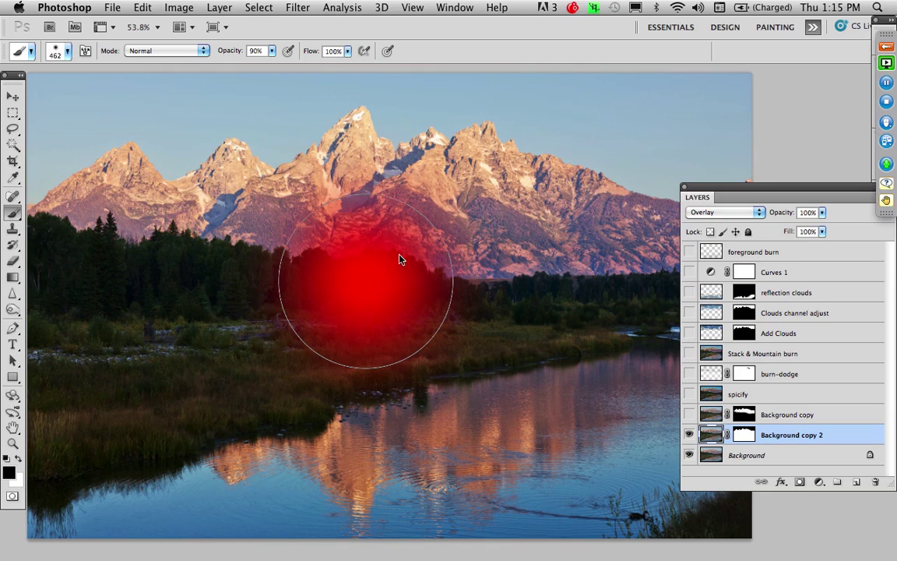
mouse_move(398, 219)
left_mouse_down("ctrl+alt")
mouse_move(393, 375)
mouse_move(384, 222)
mouse_move(384, 281)
mouse_move(335, 304)
left_mouse_up("ctrl+alt")
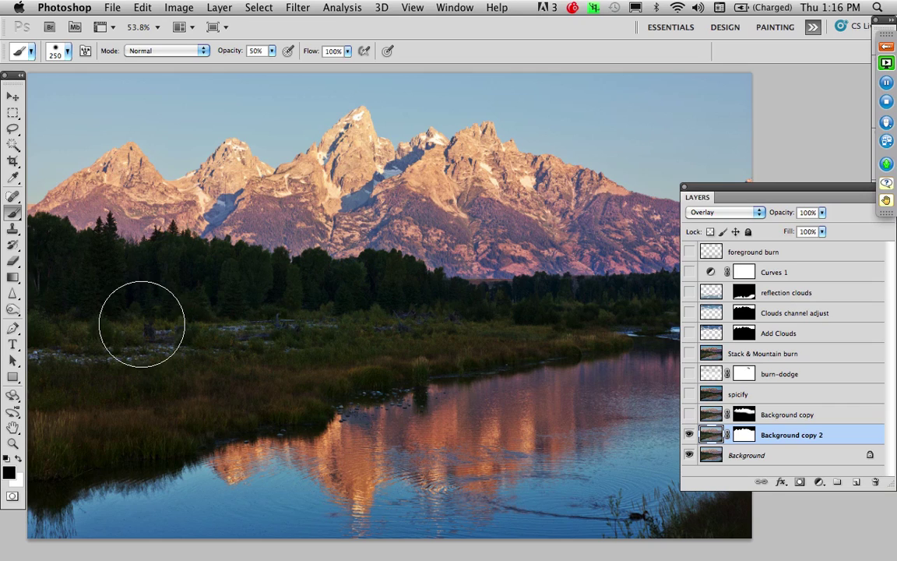
- Paint black at 50% opacity on Background copy 2's mask over the dark tree line and the grassy bank
key("z")
left_click(204, 320, "alt")
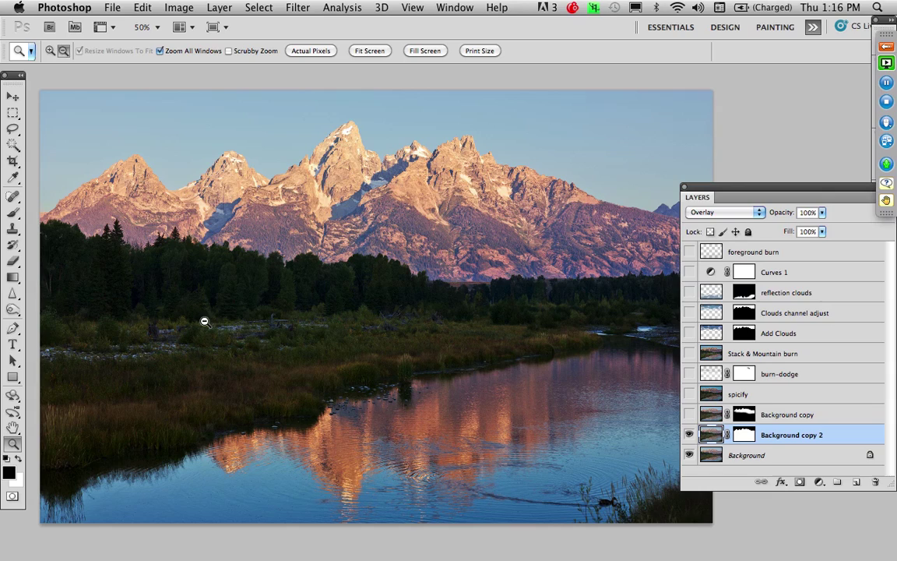
left_click(246, 323, "alt")
mouse_move(283, 323)
left_mouse_down()
mouse_move(342, 294)
mouse_move(291, 340)
mouse_move(297, 321)
left_mouse_up()
left_click(343, 294)
key("b")
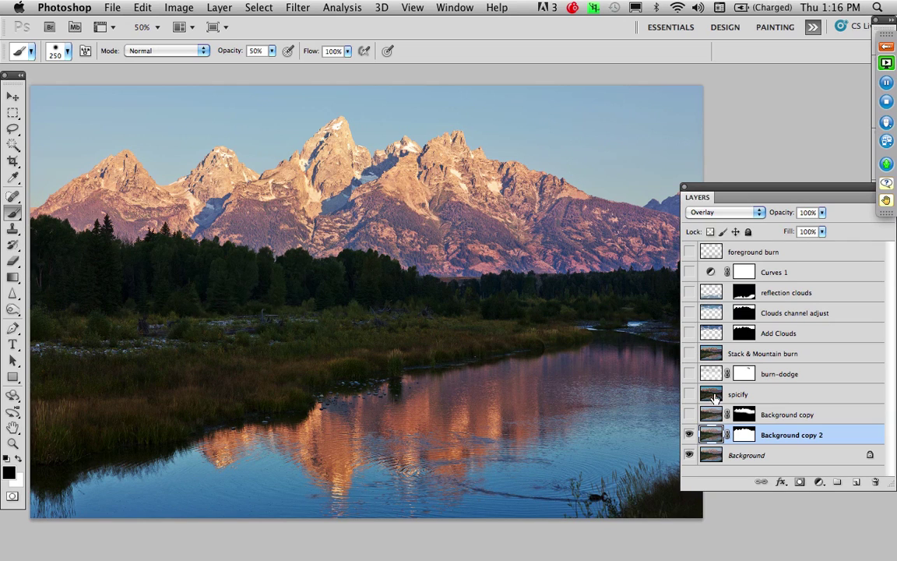
left_click(744, 434)
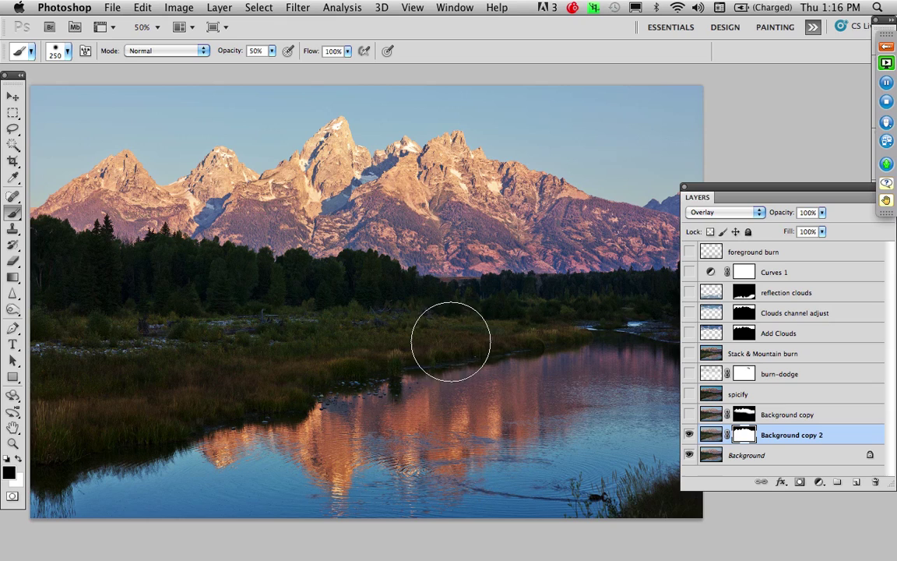
mouse_move(373, 309)
left_mouse_down()
mouse_move(72, 391)
mouse_move(128, 376)
mouse_move(63, 430)
mouse_move(131, 391)
mouse_move(214, 362)
mouse_move(531, 309)
mouse_move(650, 300)
left_mouse_up()
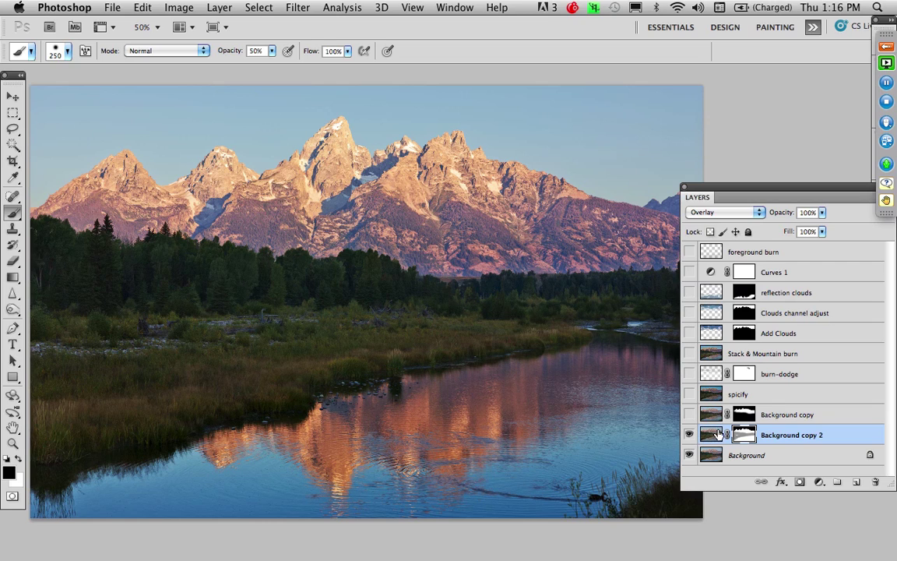
- Paint over the missed light spot in the mask's grey band, and compare the photo with the Overlay layer hidden and shown
left_click(740, 438, "alt")
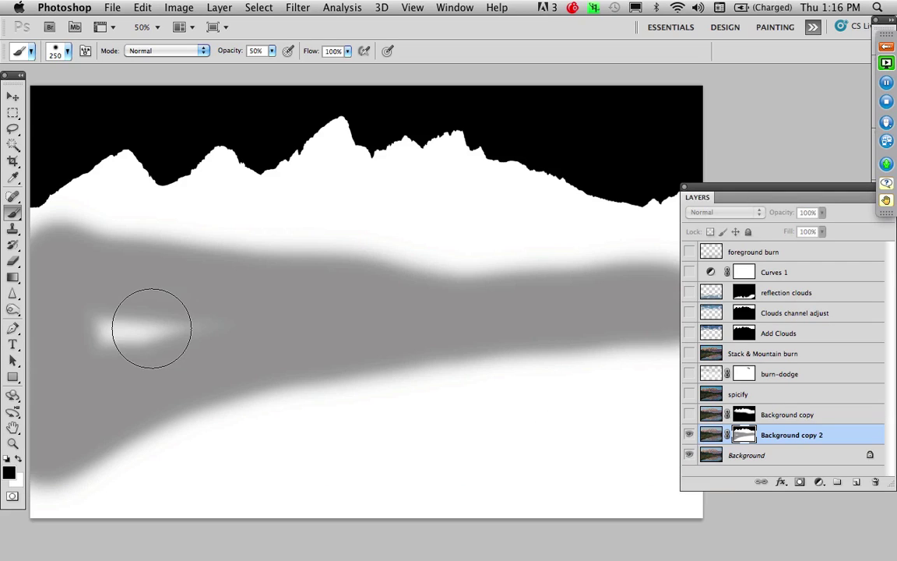
left_click_drag(185, 325, 89, 330)
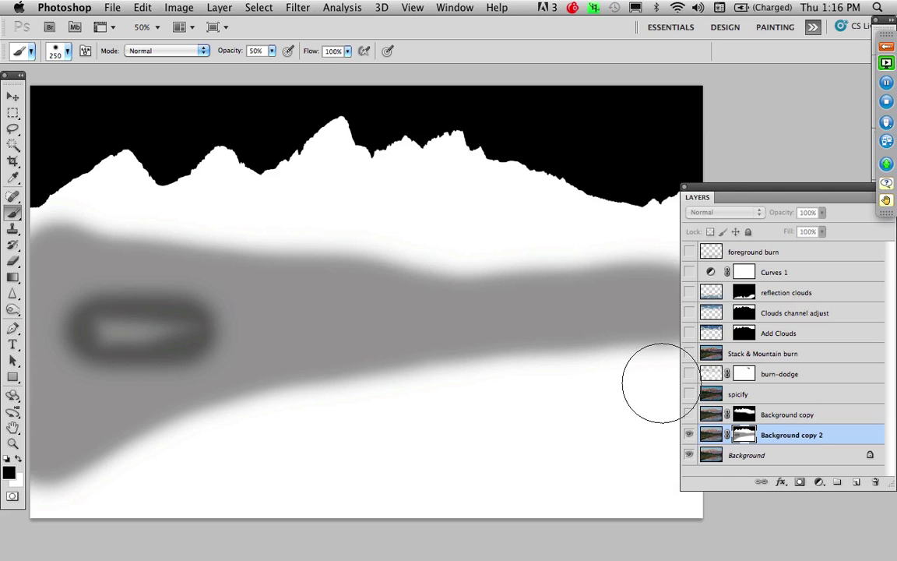
left_click(706, 434)
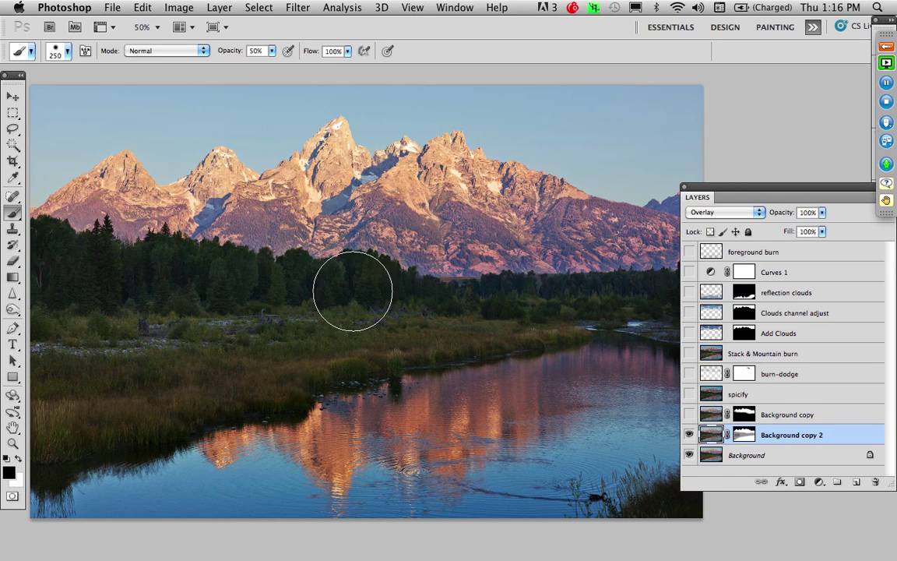
left_click(689, 435)
left_click(689, 435)
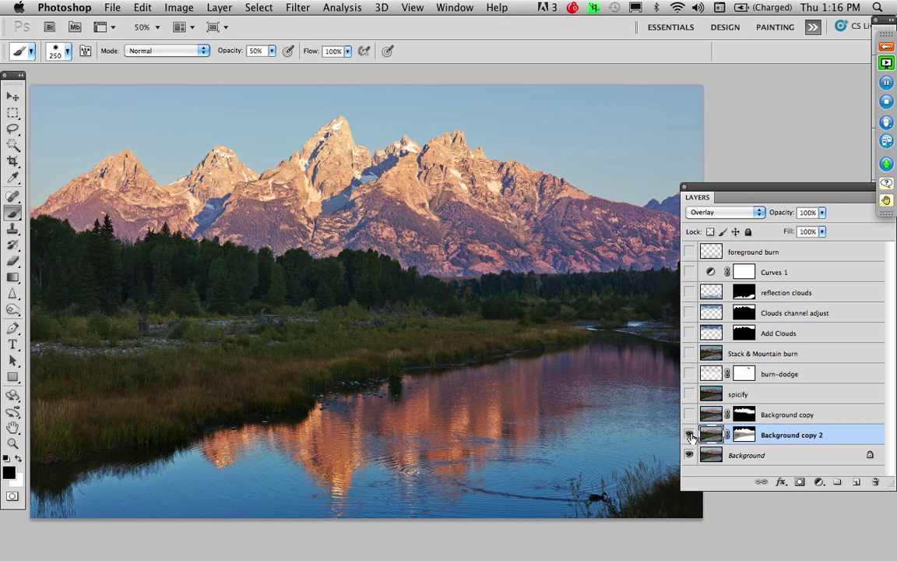
left_click(689, 435)
left_click(689, 435)
- Merge a copy of the visible layers into a new layer directly above Background copy 2
left_click_drag(835, 188, 785, 181)
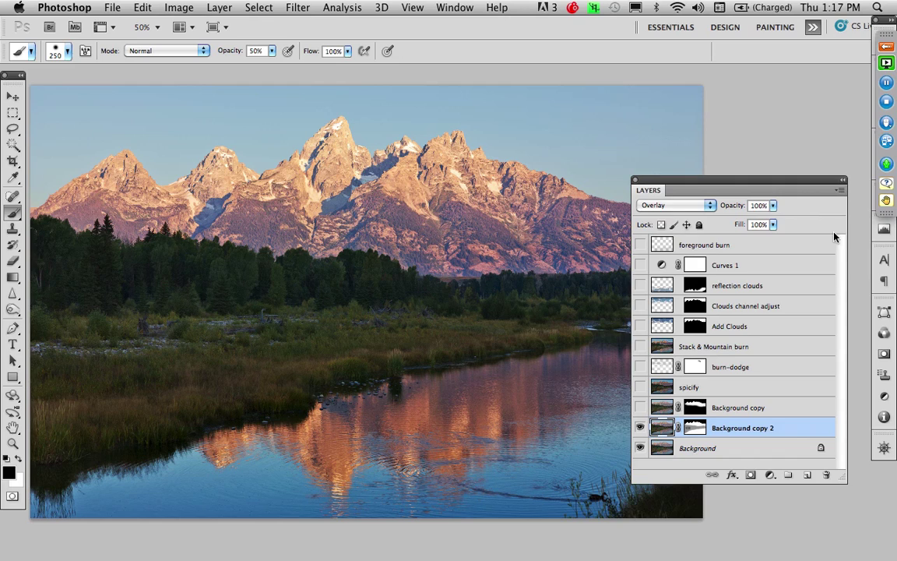
left_click(839, 191)
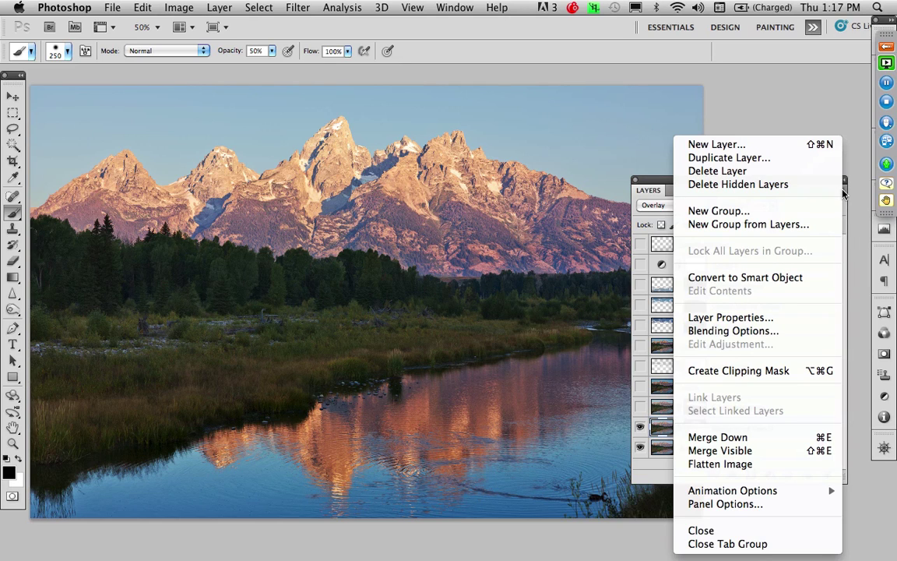
left_click(790, 451)
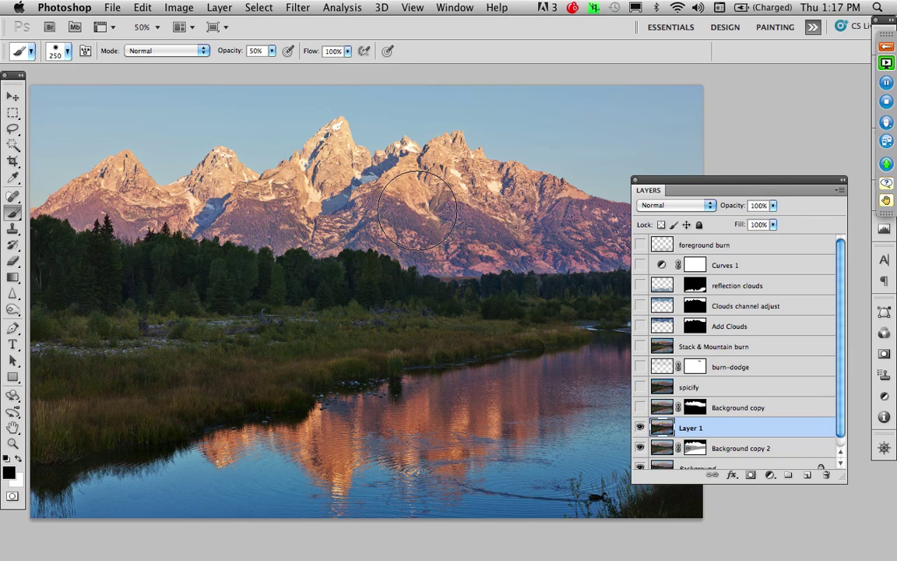
- Open the merged layer in the Topaz Adjust 5 filter
left_click(307, 9)
mouse_move(326, 291)
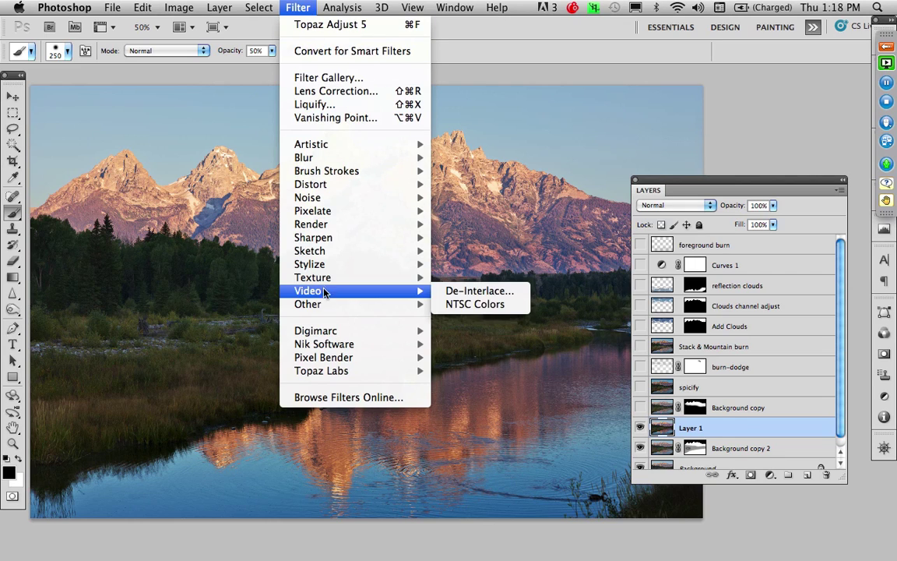
mouse_move(327, 372)
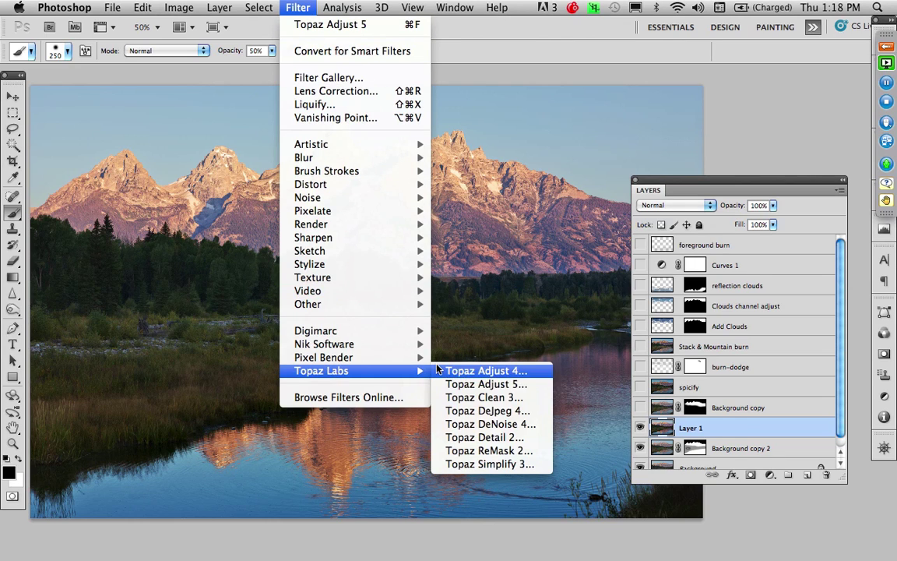
left_click(505, 385)
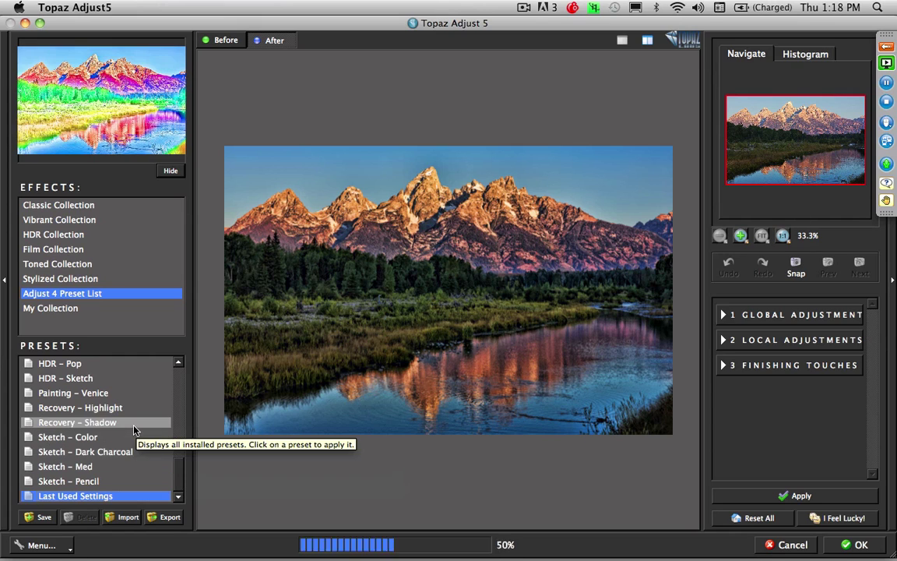
- Accept the current Topaz Adjust result for the landscape and return to the Photoshop document
left_click_drag(180, 471, 180, 363)
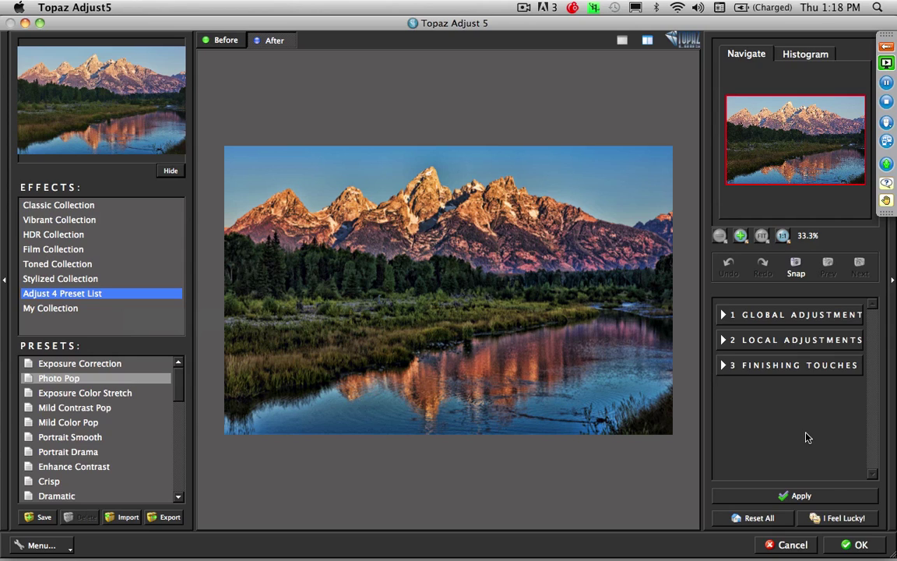
left_click(856, 546)
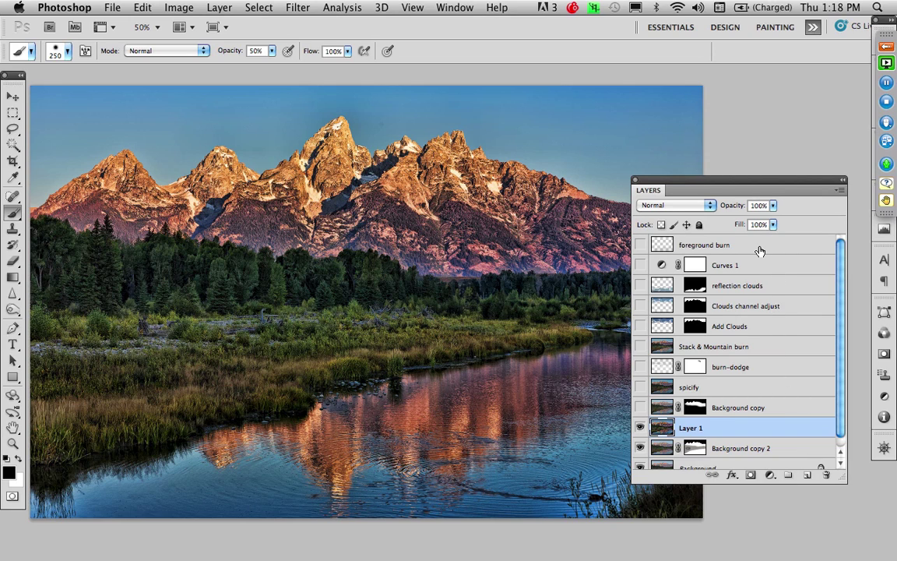
- Reduce the opacity of the Topaz-adjusted Layer 1 to 35%, judging the effect on the mountain and tree detail
left_click(773, 207)
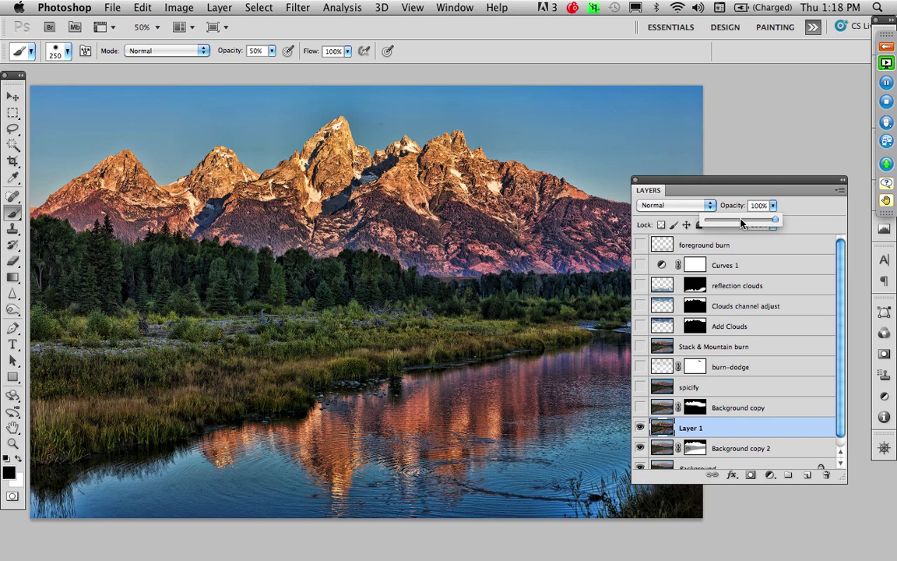
left_click(741, 223)
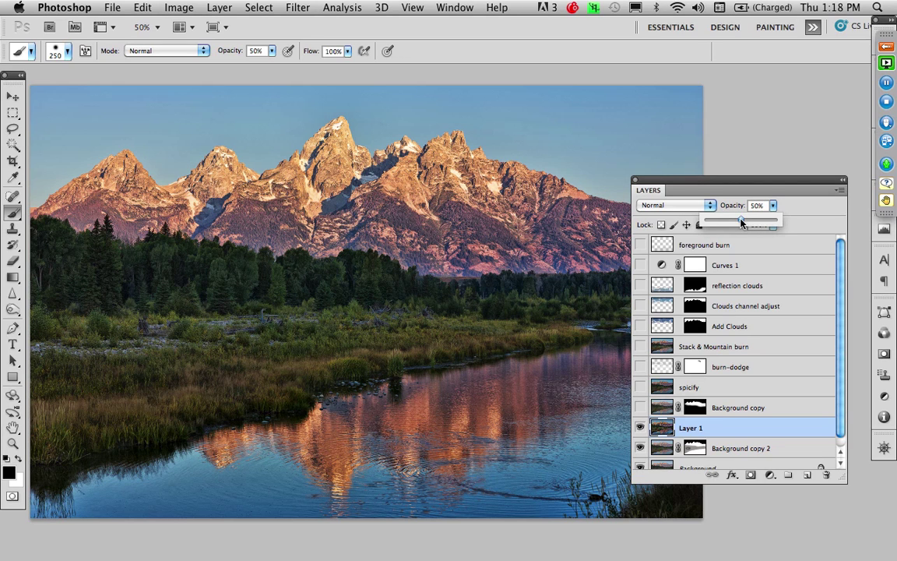
left_click_drag(741, 223, 740, 223)
left_click(450, 272, "super")
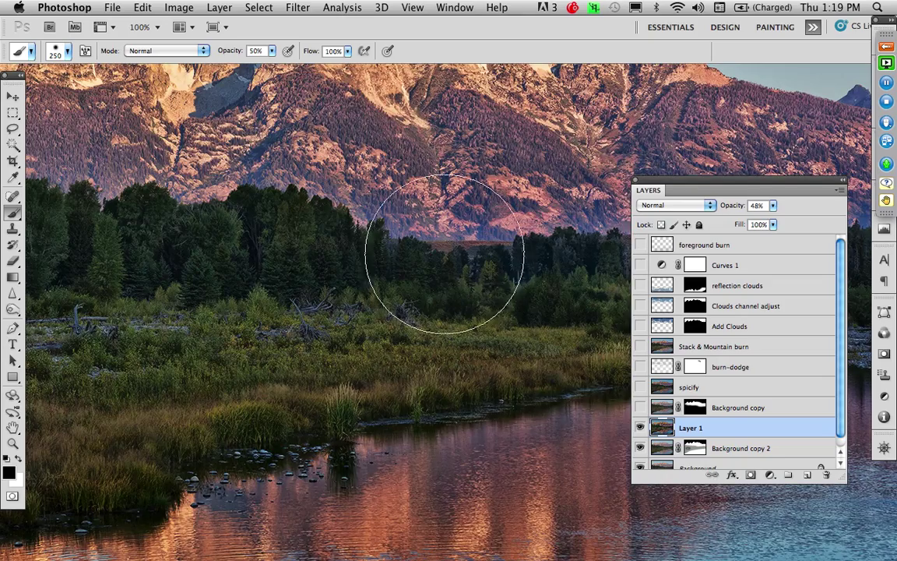
left_click_drag(454, 277, 486, 390)
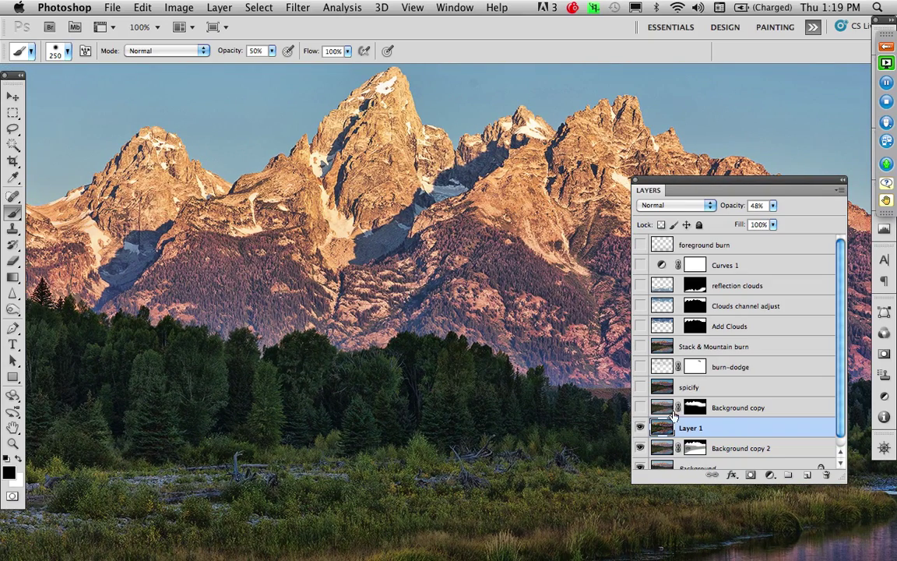
left_click(772, 205)
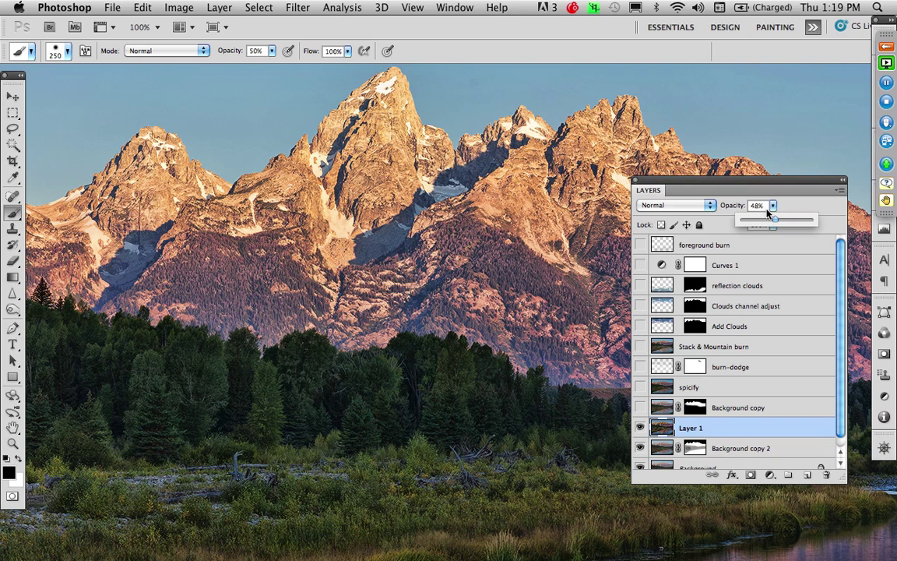
left_click_drag(767, 220, 766, 222)
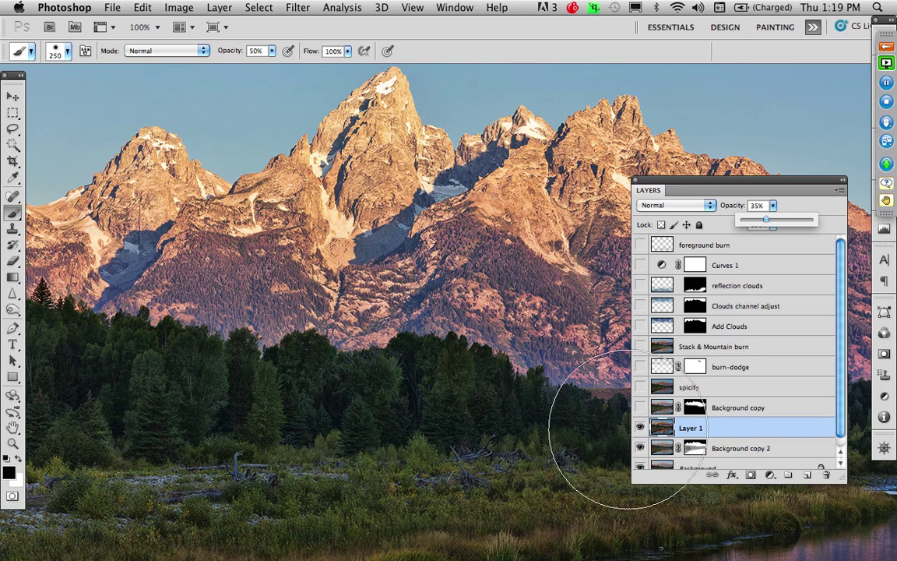
left_click(651, 430)
key("super+0")
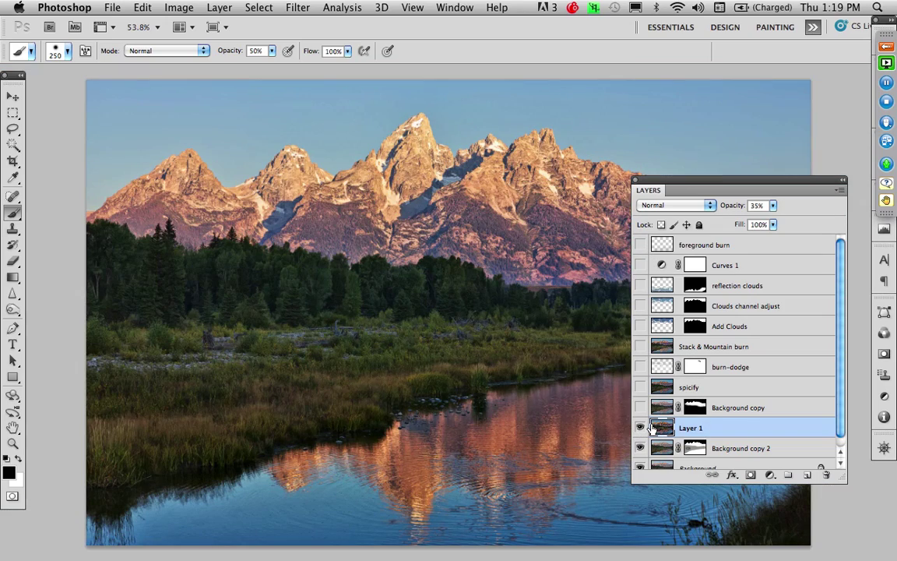
- Move the Layers panel off the lower water area and toggle Layer 1's visibility to compare the image with and without it
left_click_drag(492, 320, 459, 300)
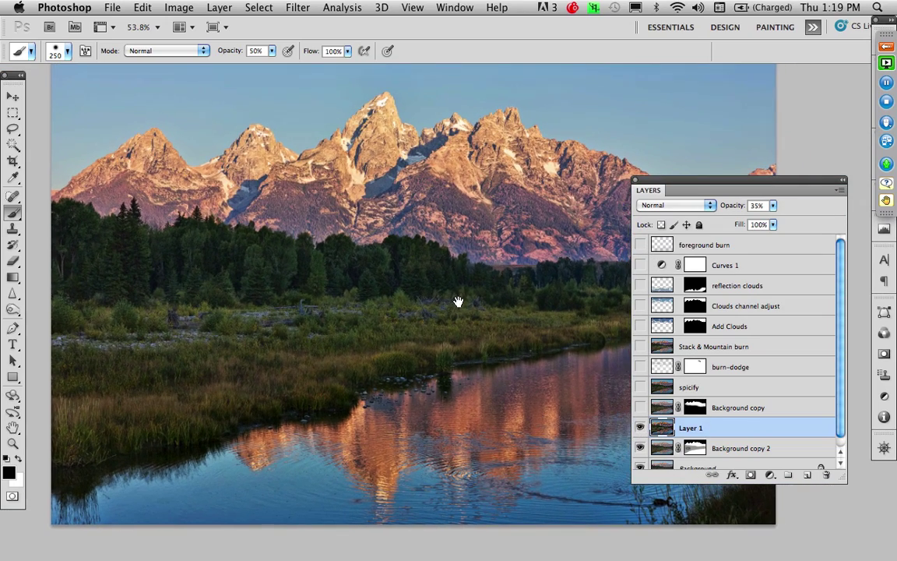
mouse_move(639, 428)
left_mouse_down()
mouse_move(639, 454)
mouse_move(638, 427)
left_mouse_up()
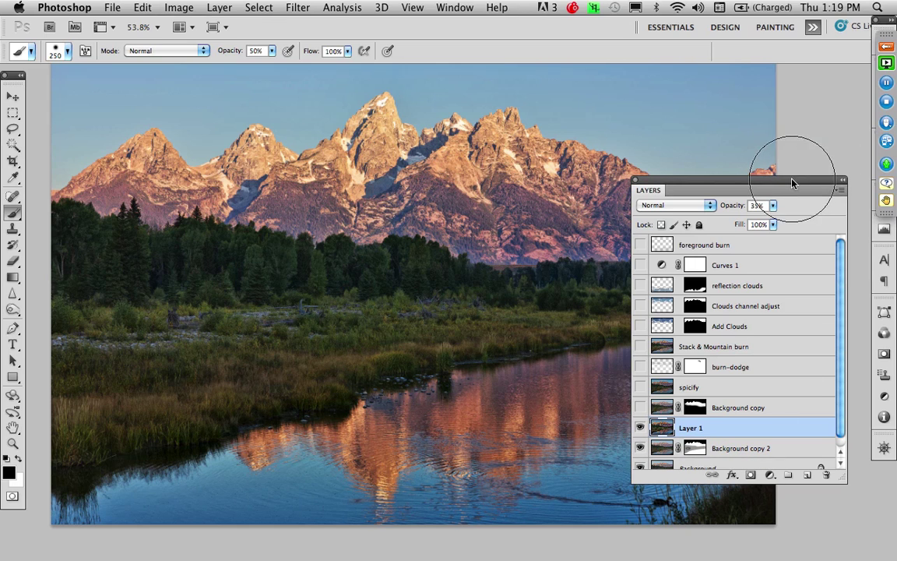
left_click_drag(794, 180, 819, 69)
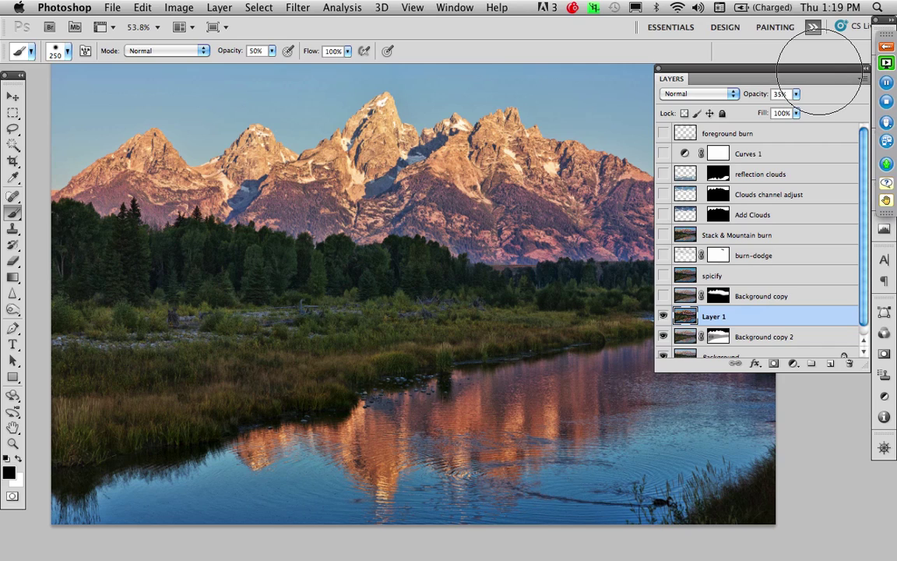
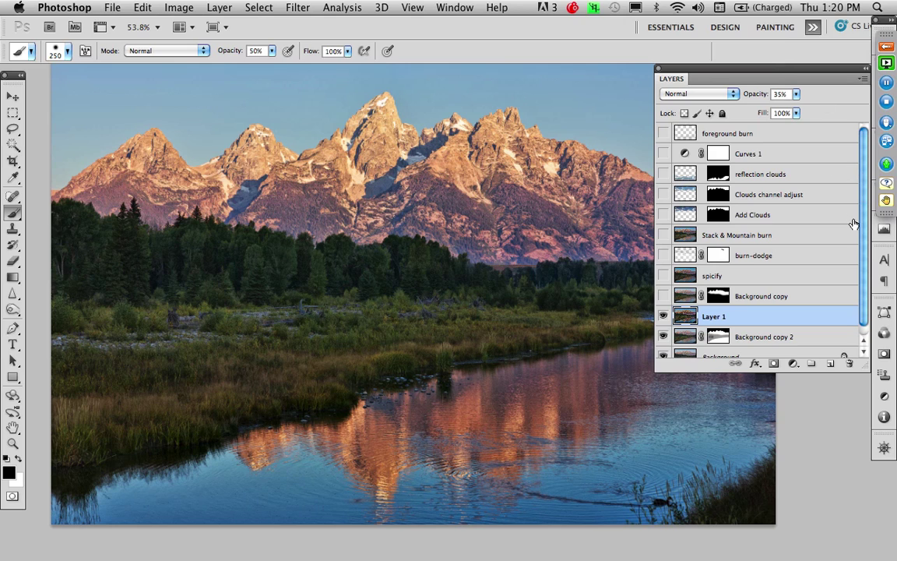
left_click(662, 317)
left_click(663, 317)
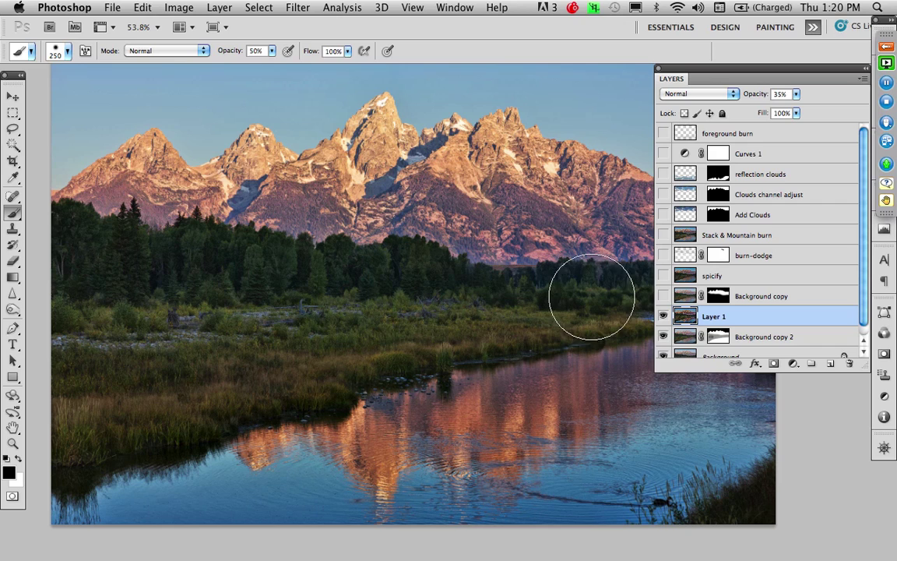
- Add a new layer above Layer 1 and fill it with 50% gray in Normal mode at 100% opacity
left_click(830, 365)
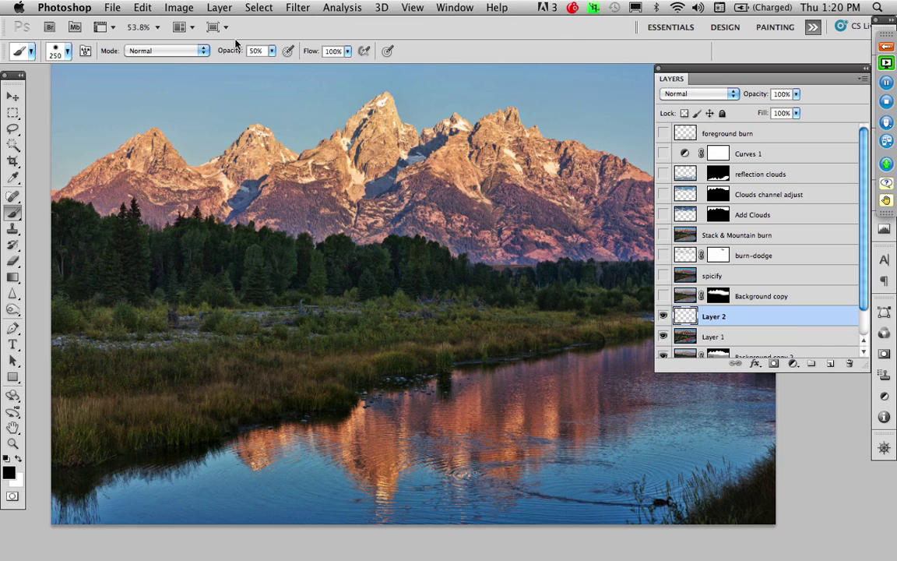
left_click(143, 7)
mouse_move(120, 7)
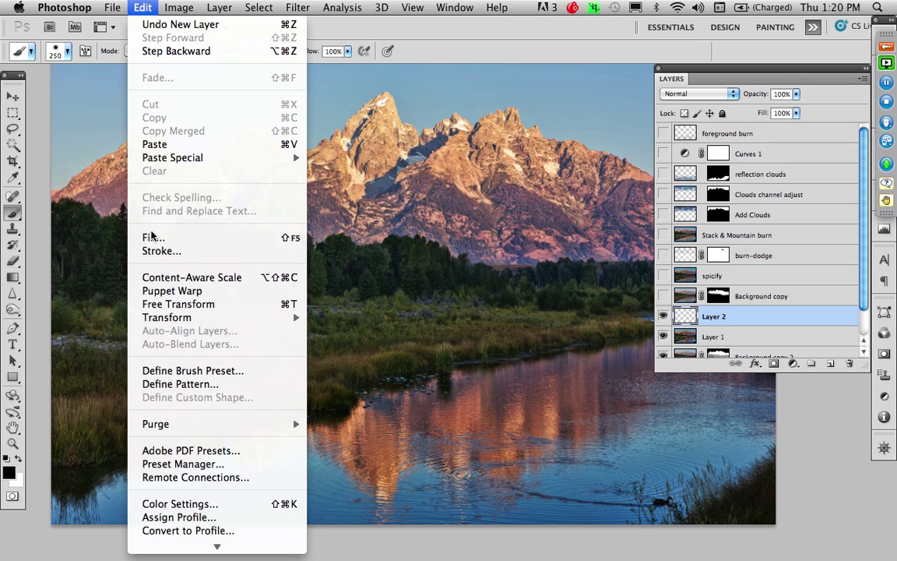
left_click(153, 237)
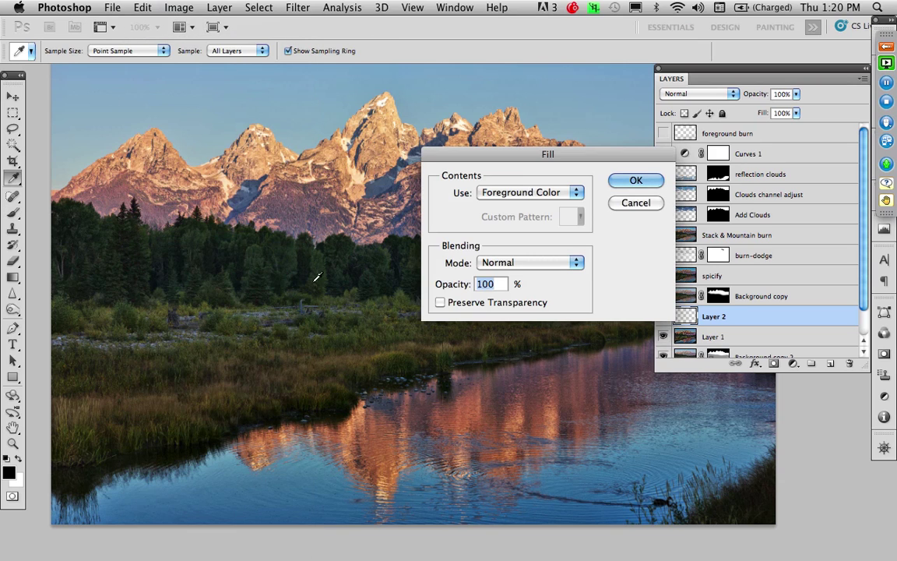
left_click(518, 193)
left_click(524, 298)
left_click(632, 181)
key("b")
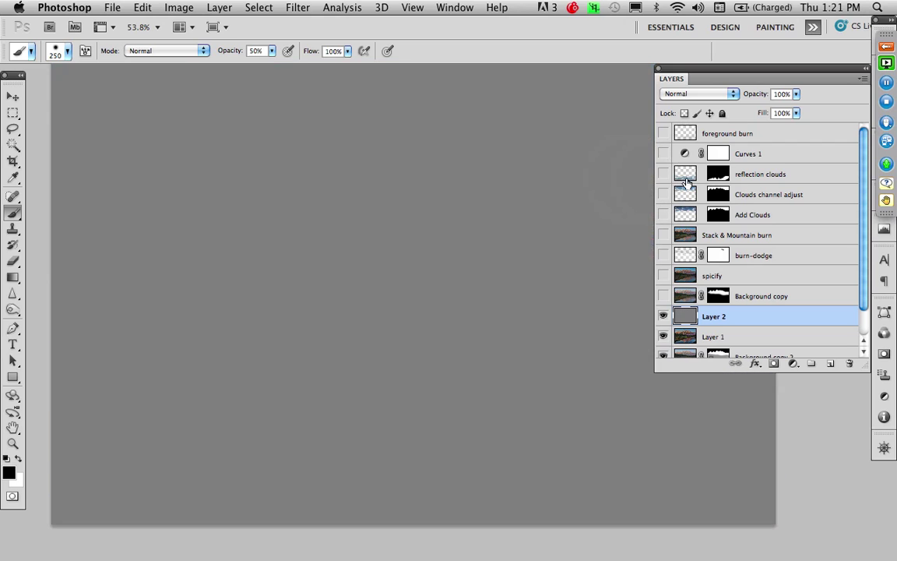
- Set the gray layer's blend mode to Overlay and lighten the tree line, meadow and reflection with a white brush at 10% opacity
left_click(706, 95)
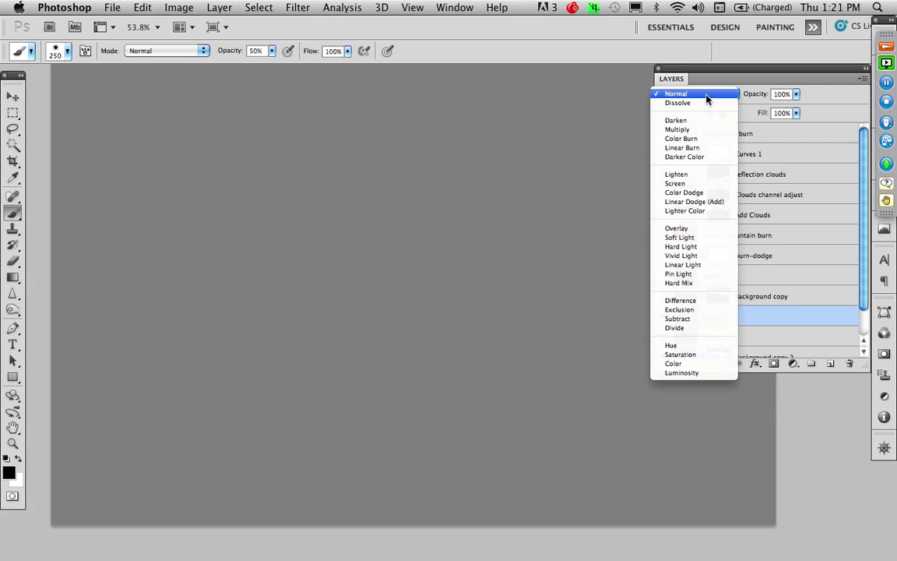
left_click(677, 228)
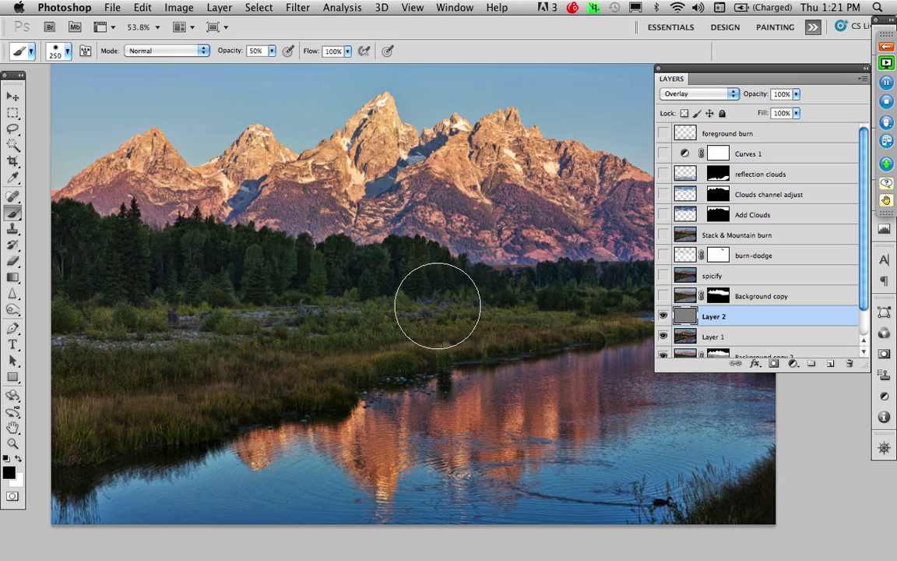
key("x")
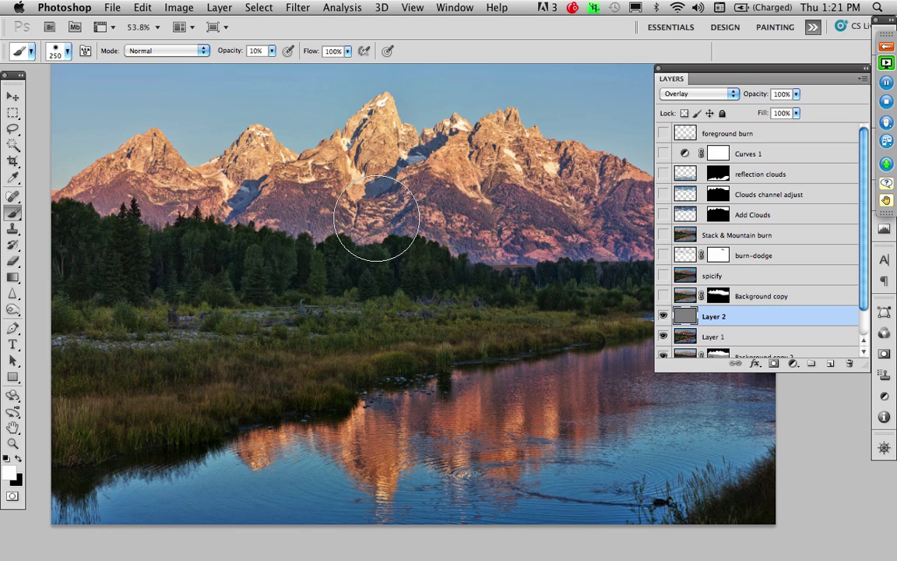
mouse_move(465, 287)
left_mouse_down()
mouse_move(540, 281)
mouse_move(561, 290)
mouse_move(355, 271)
mouse_move(314, 290)
mouse_move(311, 341)
mouse_move(496, 308)
mouse_move(260, 384)
mouse_move(377, 361)
mouse_move(452, 366)
mouse_move(337, 405)
mouse_move(538, 358)
mouse_move(506, 319)
mouse_move(407, 246)
mouse_move(379, 261)
mouse_move(307, 344)
mouse_move(401, 374)
mouse_move(408, 366)
mouse_move(342, 403)
mouse_move(297, 367)
mouse_move(296, 287)
mouse_move(280, 283)
mouse_move(234, 328)
mouse_move(289, 363)
mouse_move(569, 326)
mouse_move(576, 311)
mouse_move(536, 305)
mouse_move(581, 305)
mouse_move(451, 282)
mouse_move(416, 281)
mouse_move(372, 304)
mouse_move(354, 365)
mouse_move(369, 380)
mouse_move(495, 391)
mouse_move(347, 426)
mouse_move(333, 411)
mouse_move(507, 390)
mouse_move(529, 339)
mouse_move(448, 291)
mouse_move(430, 307)
mouse_move(585, 339)
left_mouse_up()
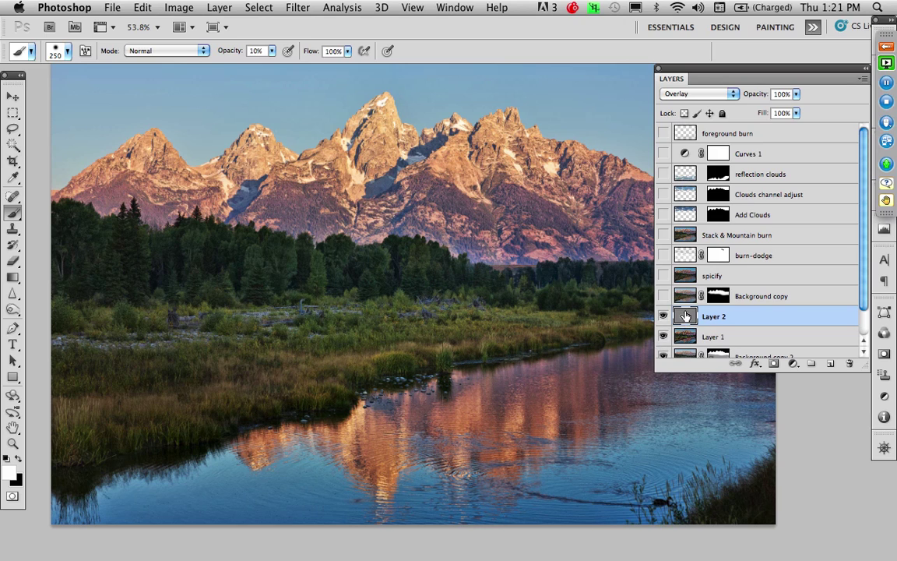
- Switch Layer 2 temporarily to Normal blending to inspect the painted strokes on the gray, and restore Overlay
left_click(697, 94)
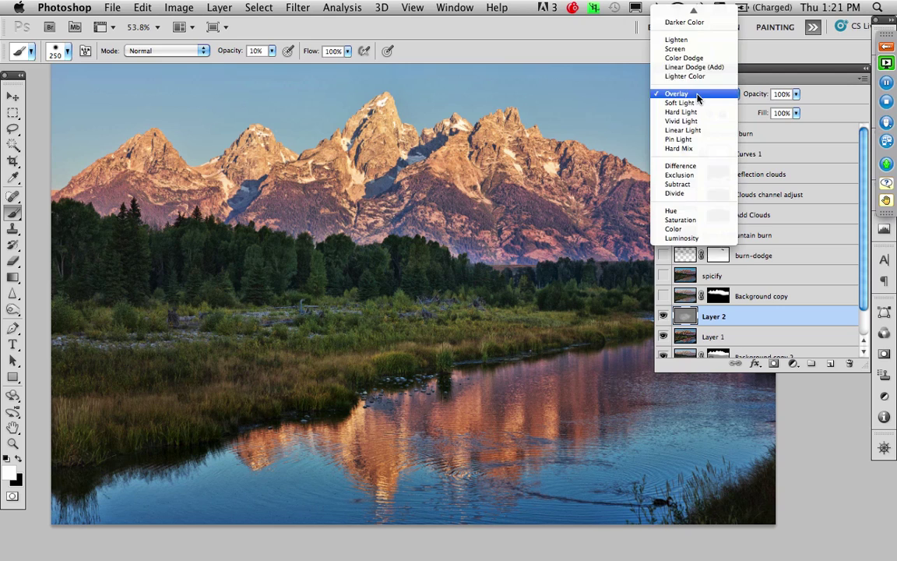
left_click(693, 9)
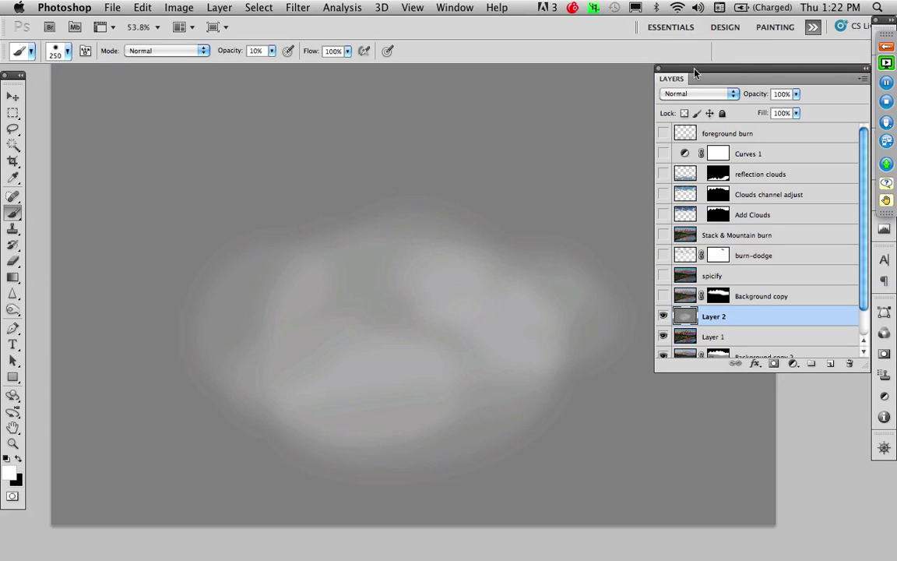
left_click(697, 95)
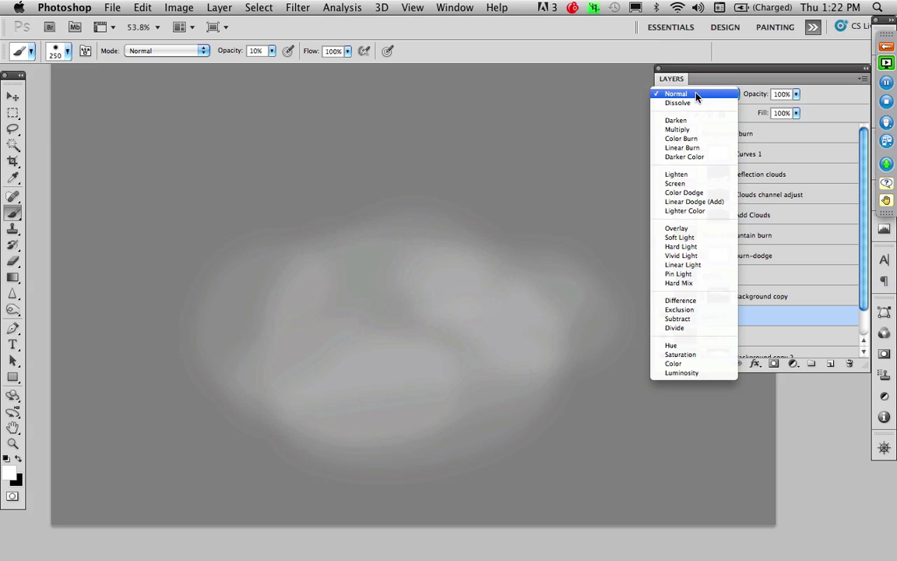
left_click(678, 231)
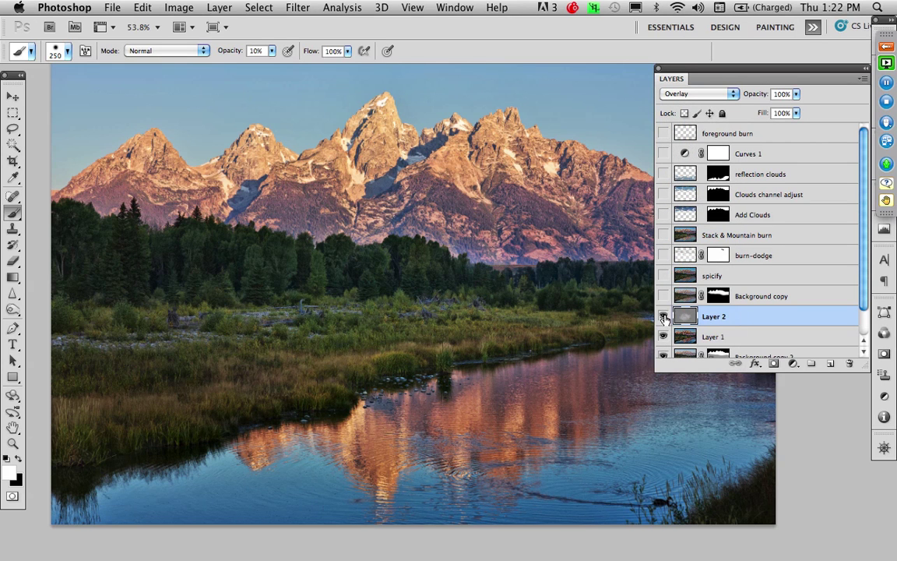
- Toggle Layer 2's visibility to compare the meadow and reflection before and after the dodging
left_click(663, 317)
left_click(663, 317)
left_click(663, 316)
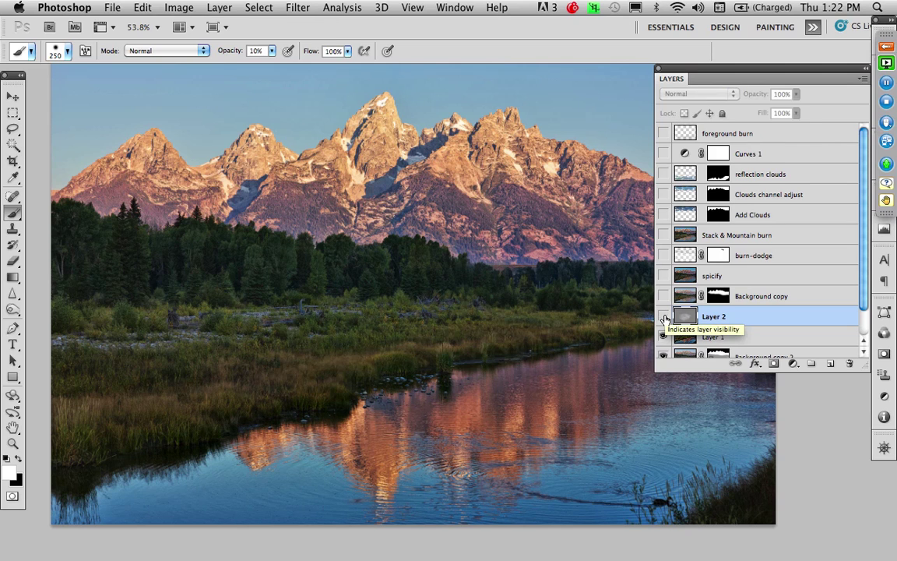
left_click(663, 317)
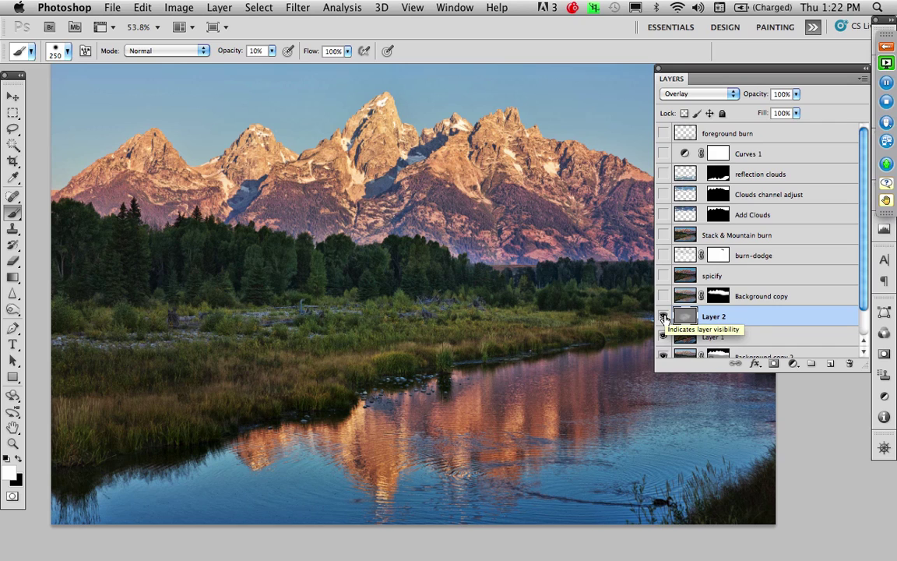
left_click(663, 317)
left_click(662, 317)
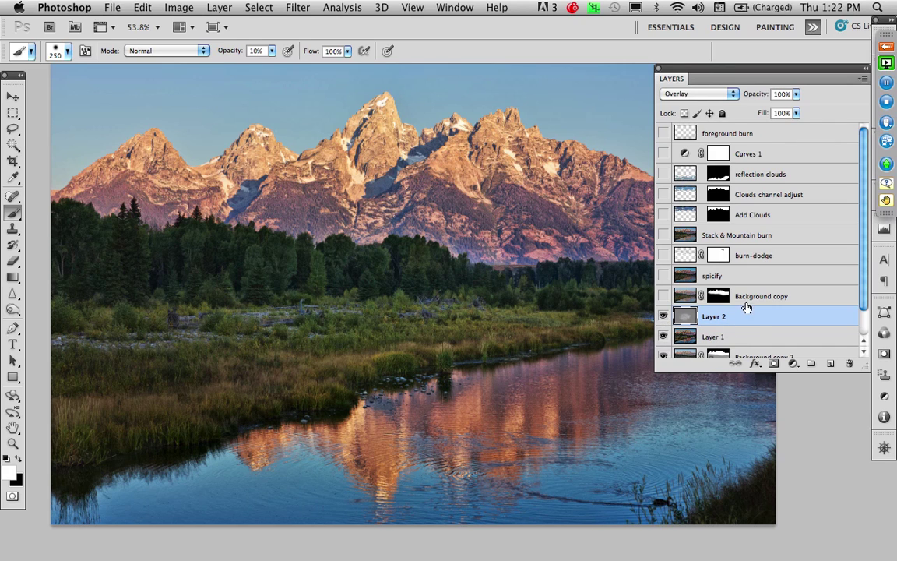
- Darken the mountain slope with the black brush, and lighten the peaks with a white brush of size 131 at 10% opacity
key("space")
mouse_move(486, 250)
left_mouse_down()
mouse_move(421, 300)
mouse_move(420, 263)
left_mouse_up()
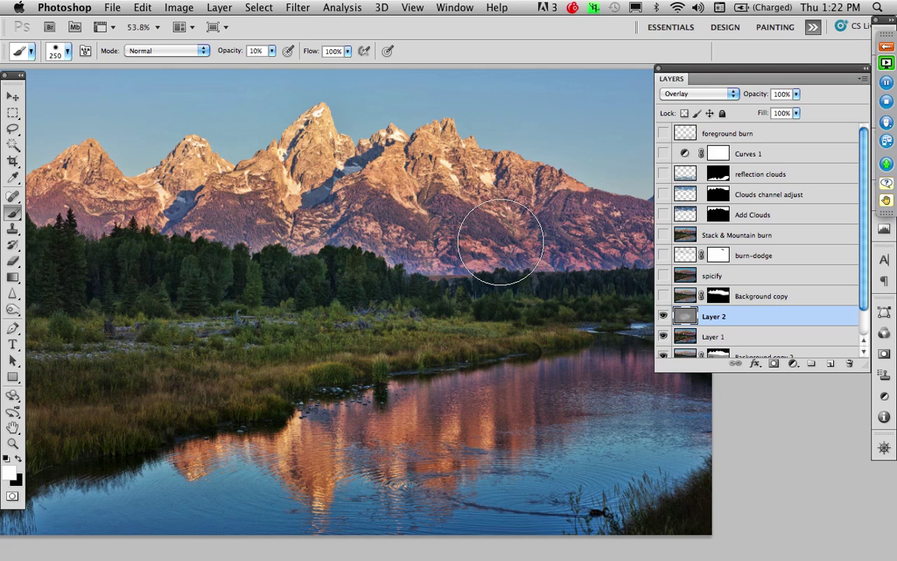
key("x")
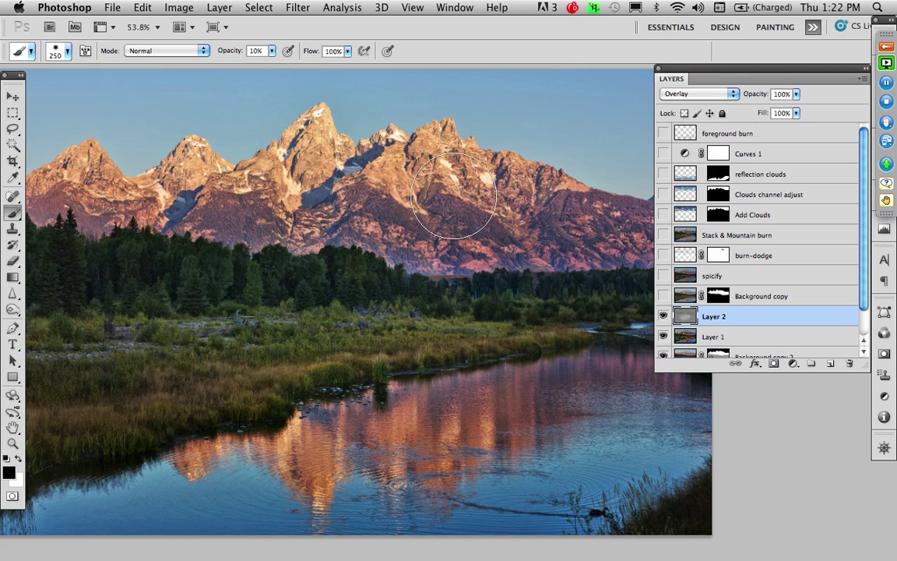
left_click_drag(454, 198, 434, 200)
key("x")
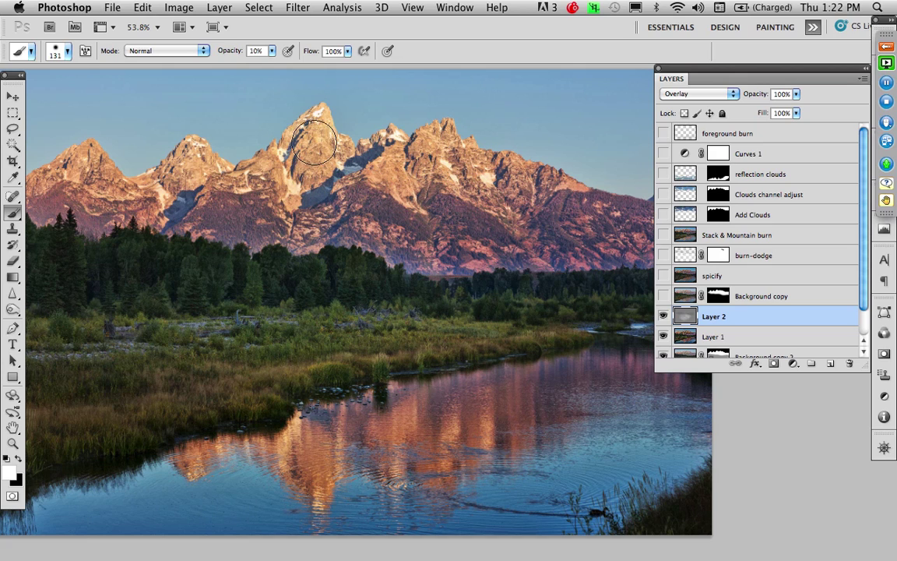
mouse_move(397, 171)
left_mouse_down()
mouse_move(427, 160)
mouse_move(209, 172)
mouse_move(173, 154)
mouse_move(74, 154)
mouse_move(216, 190)
mouse_move(288, 138)
mouse_move(304, 159)
left_mouse_up()
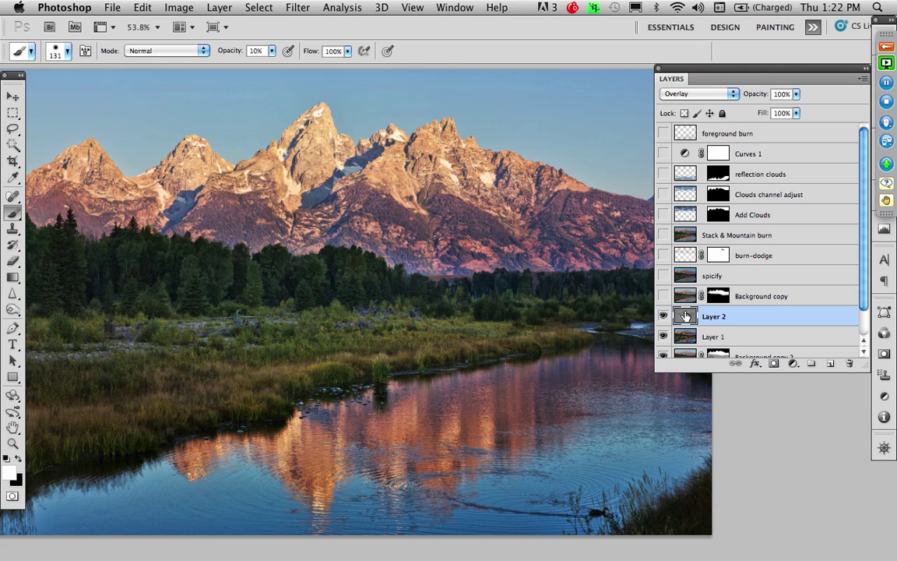
- Toggle Layer 2's visibility repeatedly to compare the whole landscape before and after the dodging and burning, leaving the layer shown
key("f")
left_click_drag(577, 310, 483, 290)
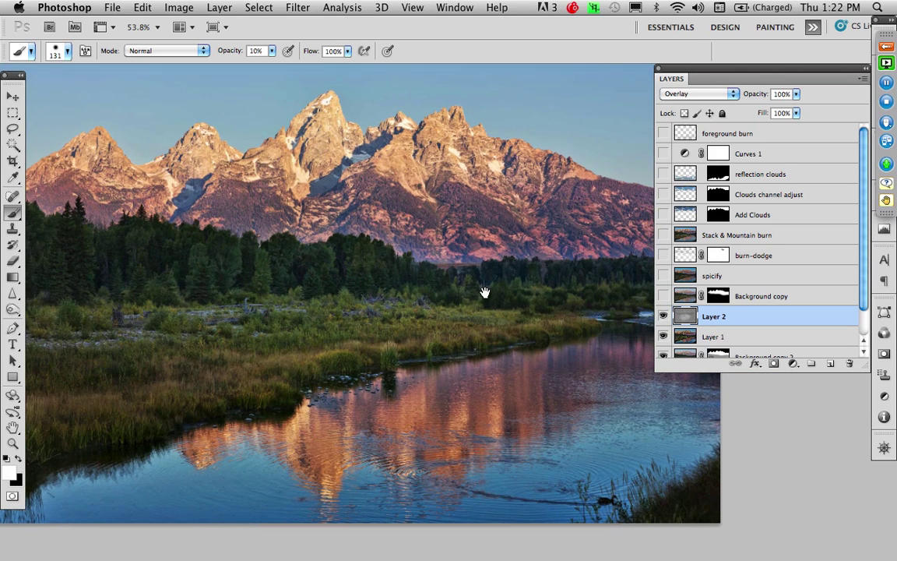
left_click(663, 317)
left_click(663, 317)
left_click(663, 317)
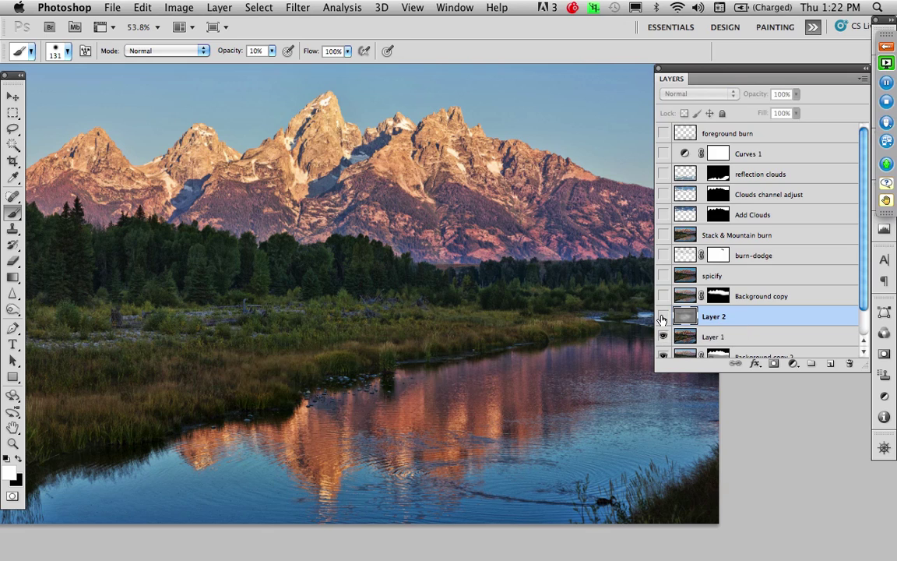
left_click(663, 317)
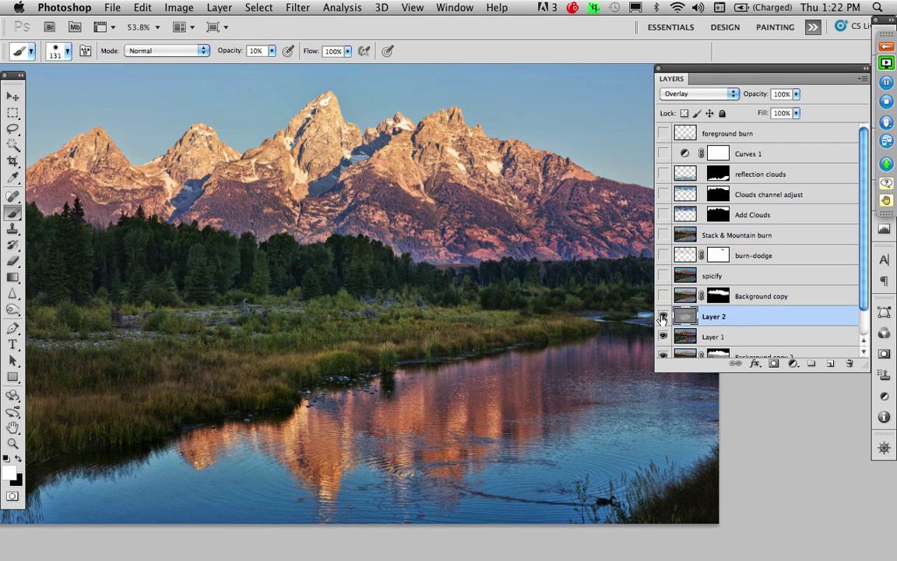
left_click(663, 317)
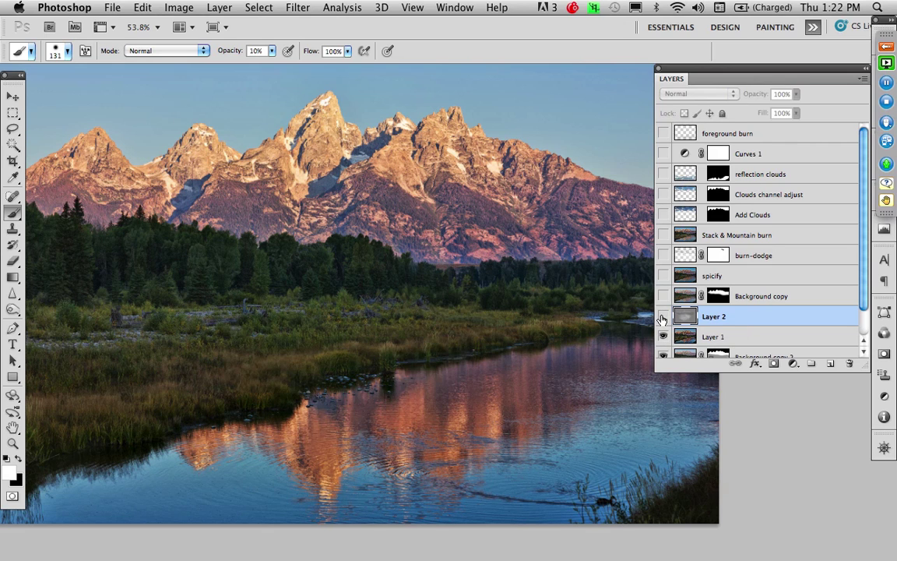
left_click(662, 317)
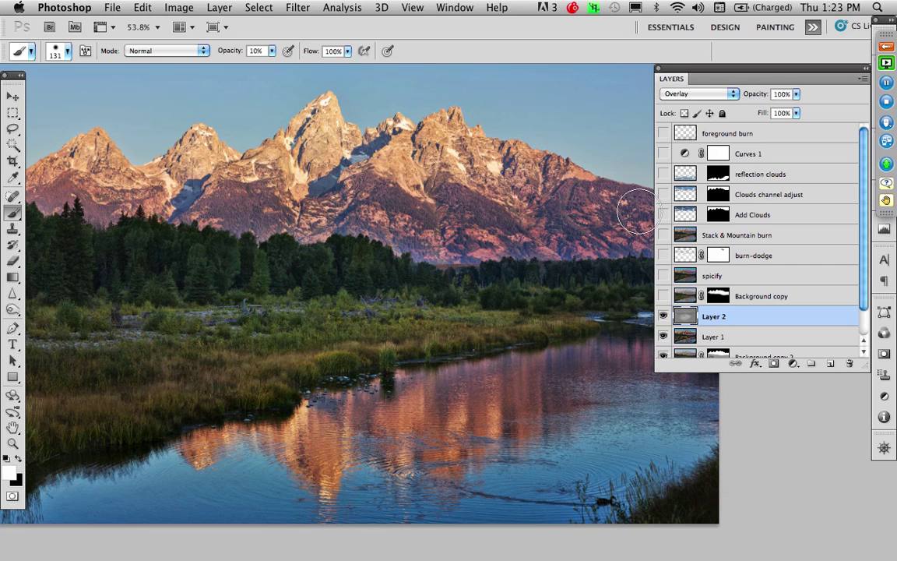
- Add a new layer above Layer 2 and load the second saved sky channel as a new selection
left_click(263, 8)
key("Escape")
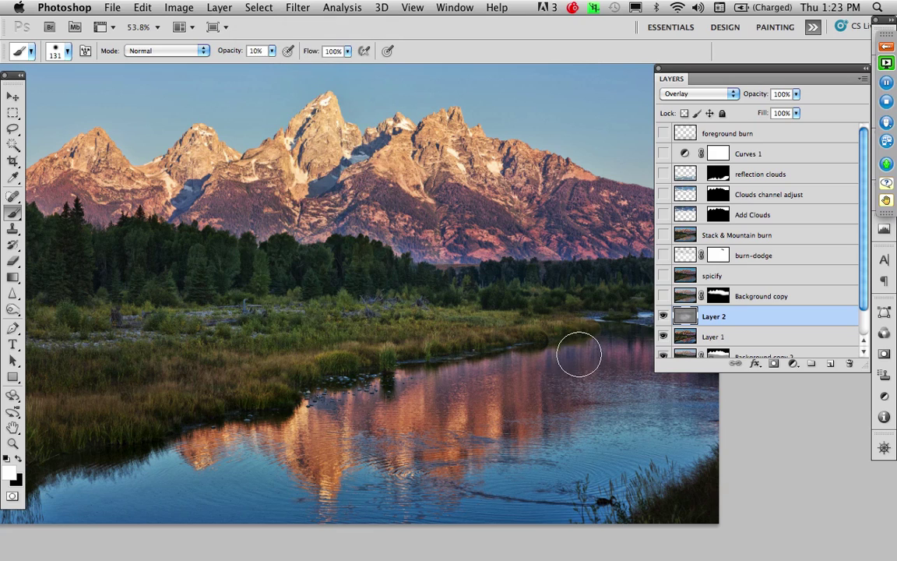
left_click(830, 365)
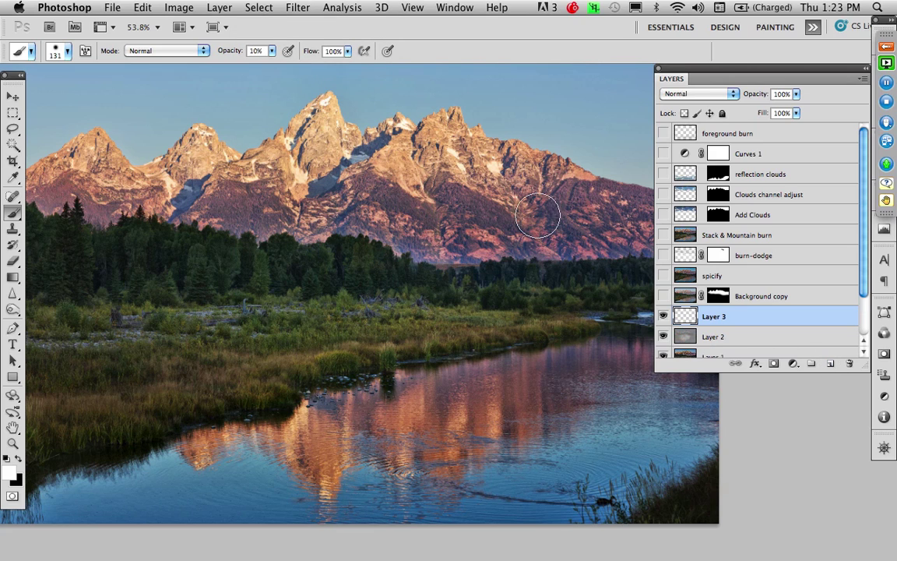
left_click(259, 8)
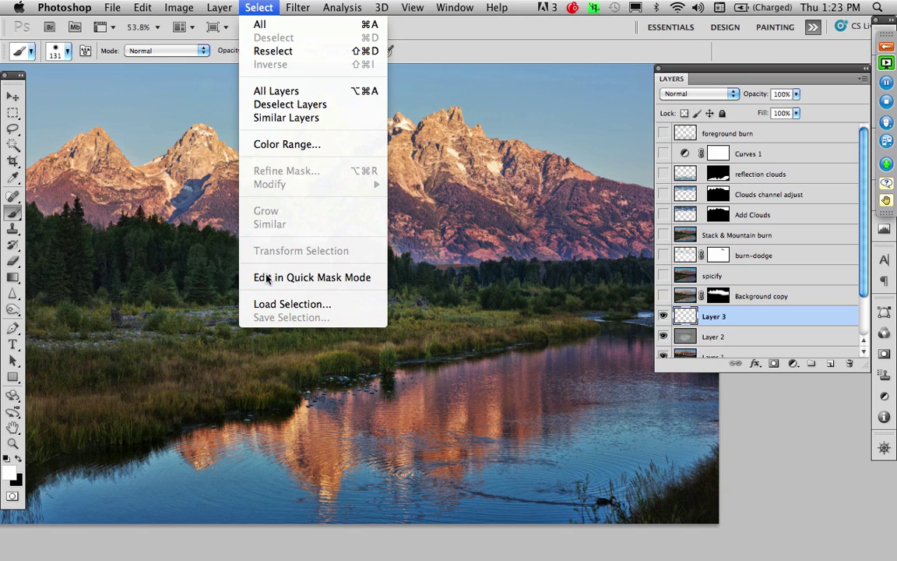
left_click(270, 304)
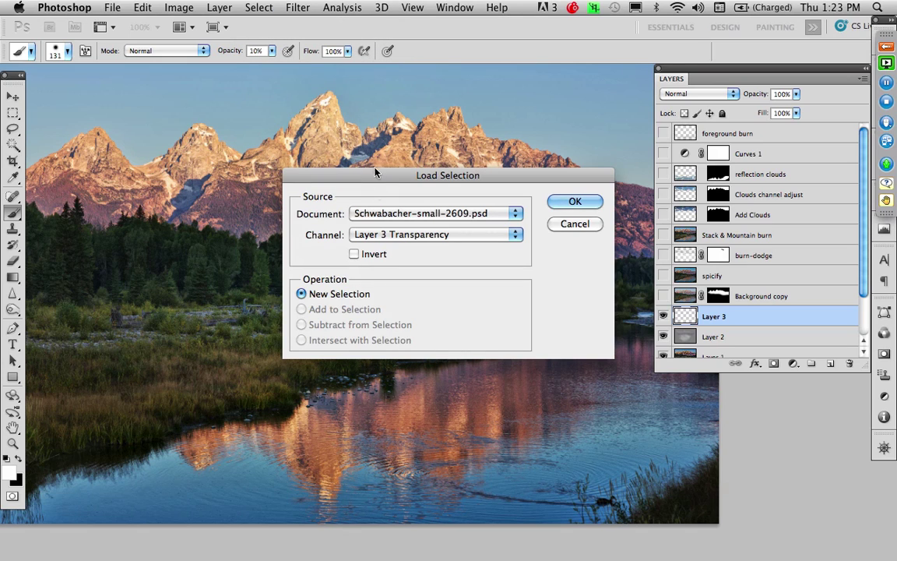
left_click(394, 235)
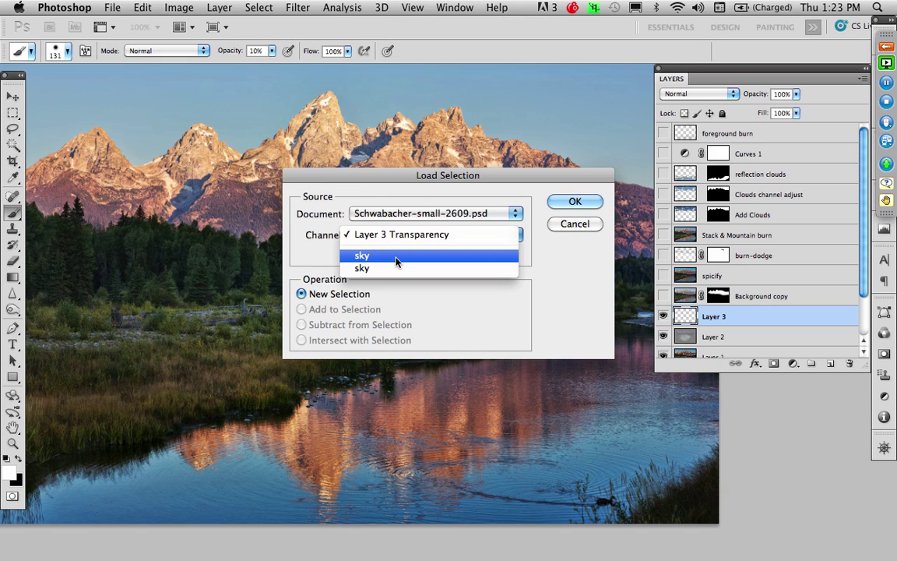
left_click(397, 268)
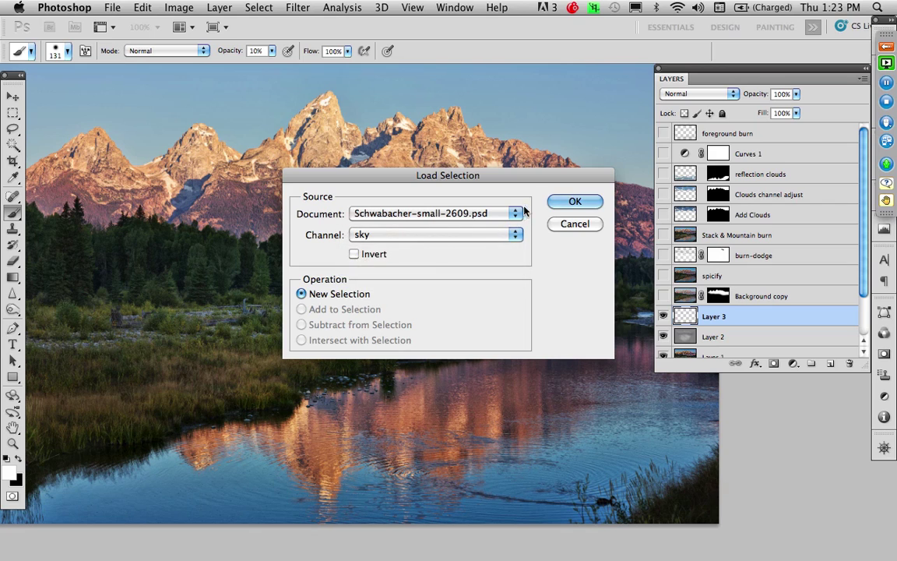
left_click(560, 205)
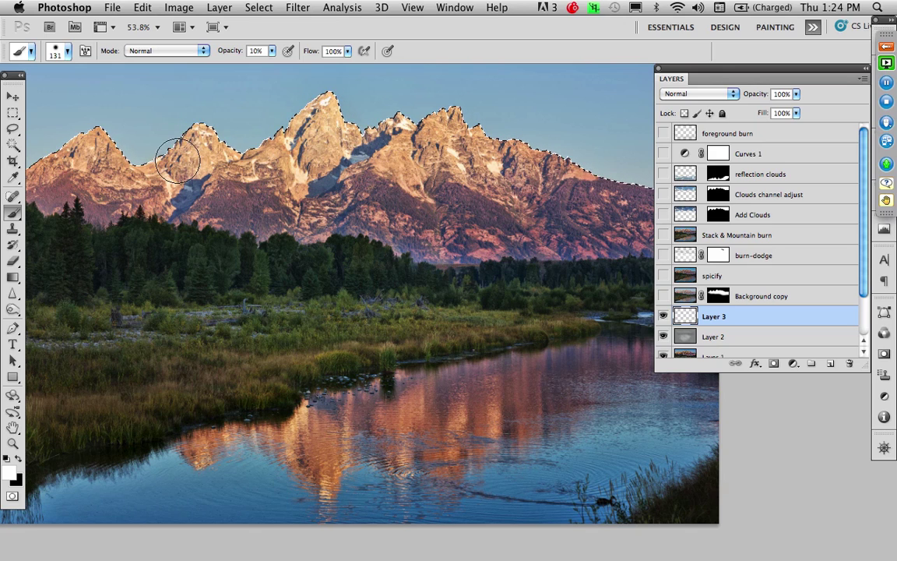
- Examine the sky selection, mountain slope and tree line up close, and make Layer 2 the active layer
key("z")
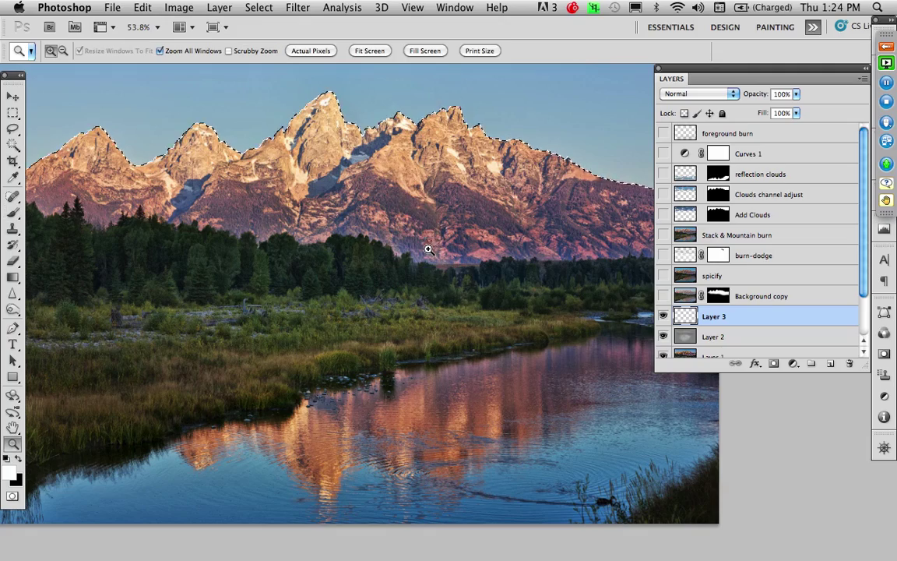
left_click(422, 260)
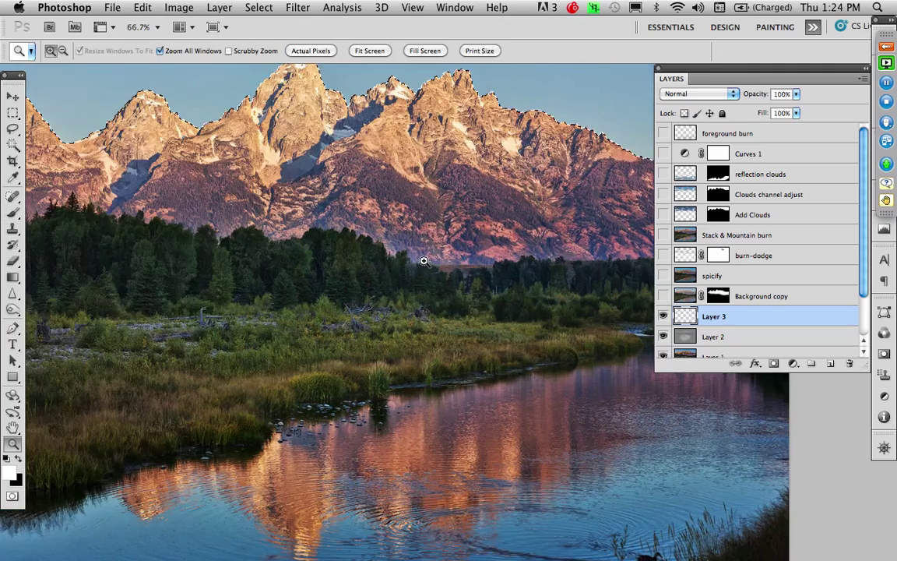
left_click(422, 260)
left_click(422, 260)
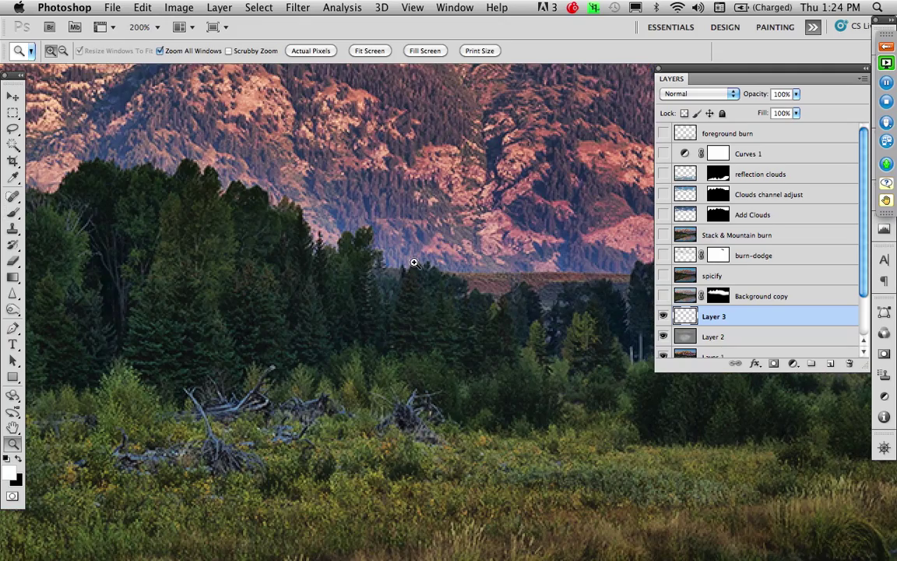
left_click(413, 263, "alt")
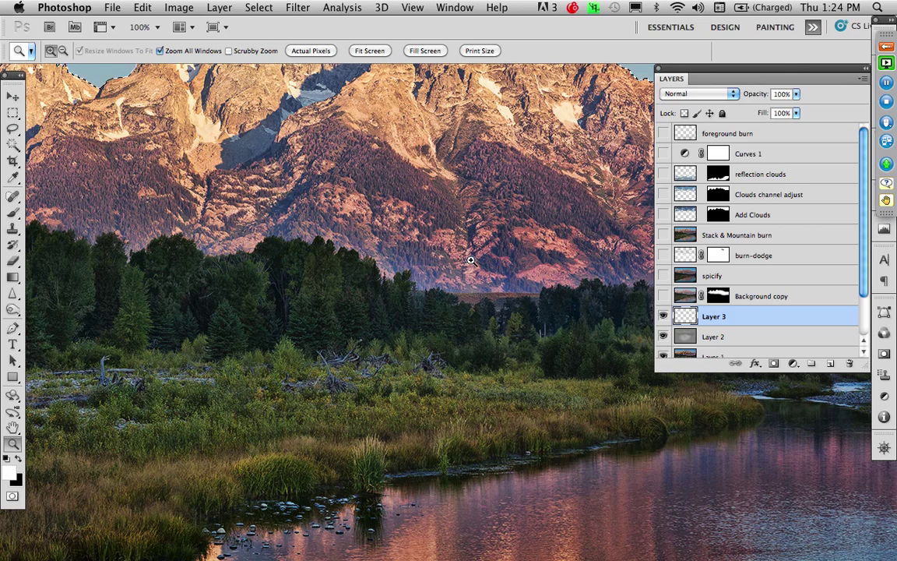
key("super+0")
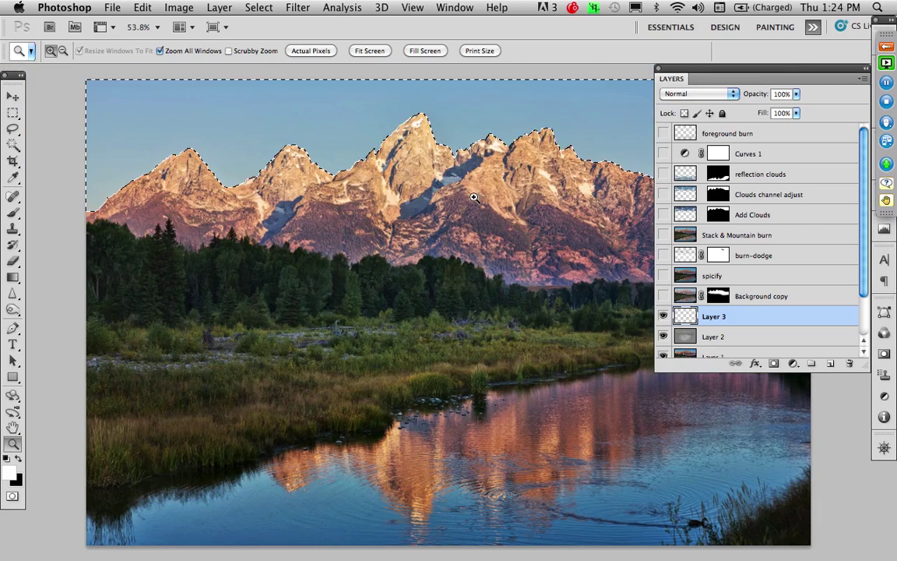
left_click_drag(453, 260, 408, 274)
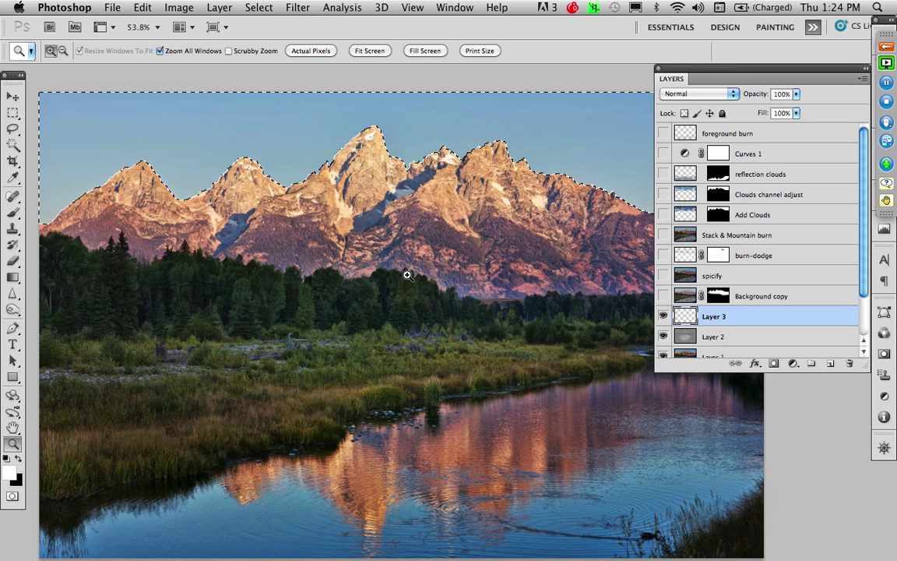
left_click_drag(437, 271, 521, 326)
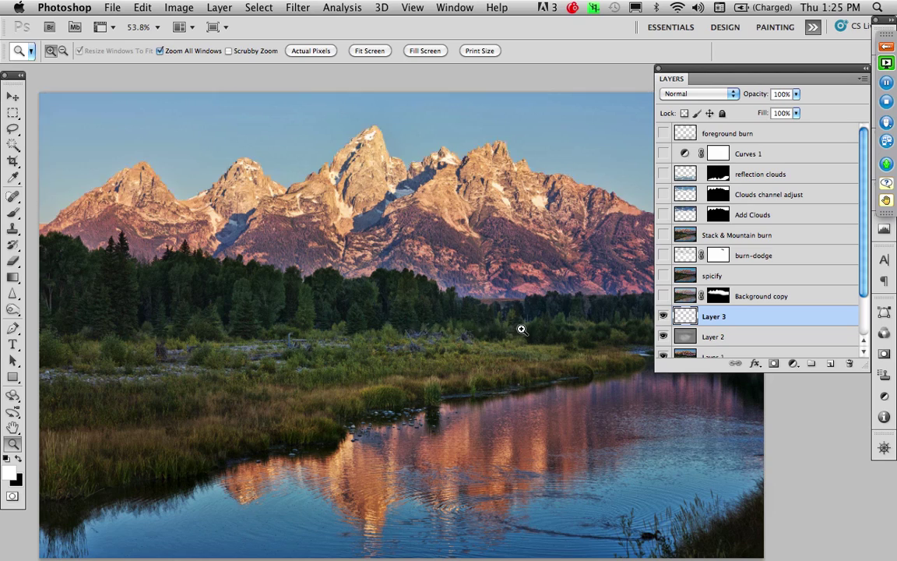
left_click(686, 338)
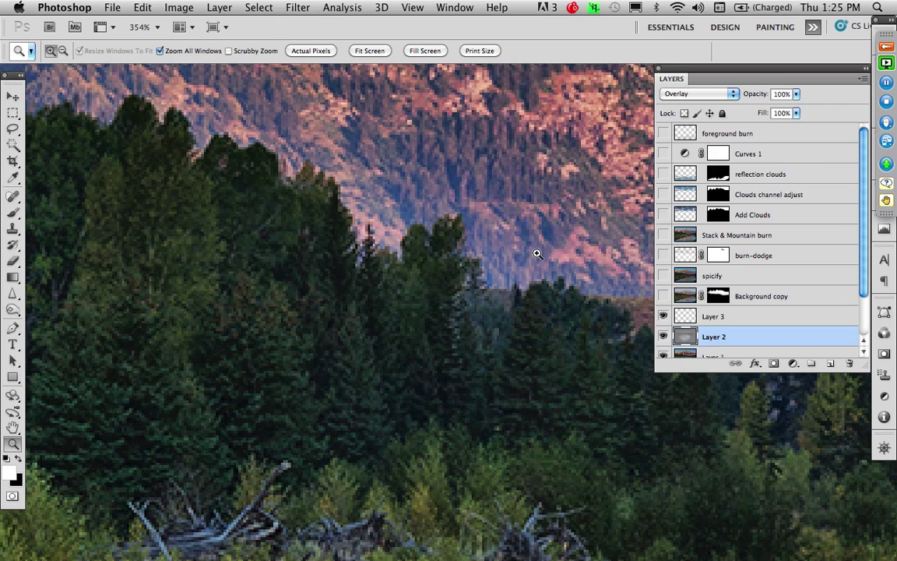
key("super+0")
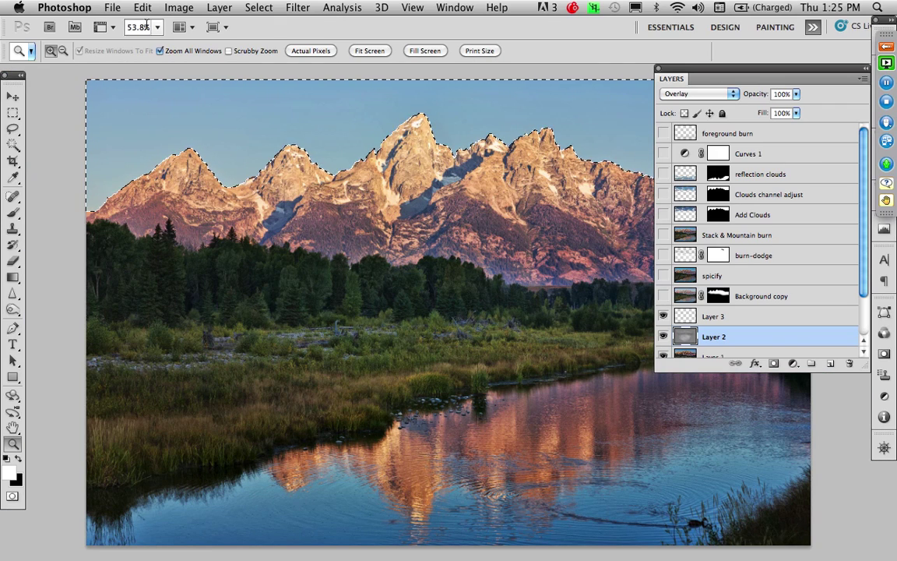
- Open Clouds 2.psd and Teton Clouds.psd together from the Sekonic IV Follow-up folder
left_click(112, 10)
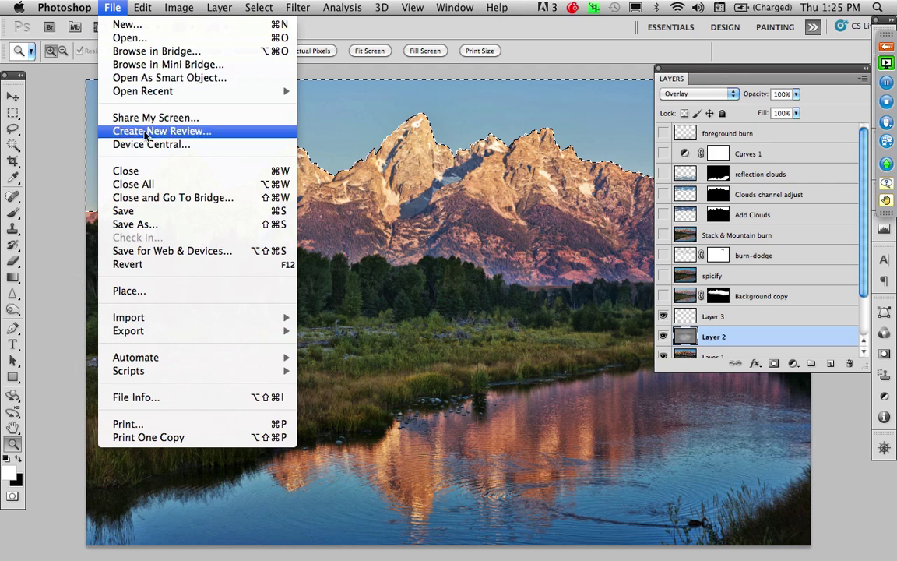
left_click(146, 40)
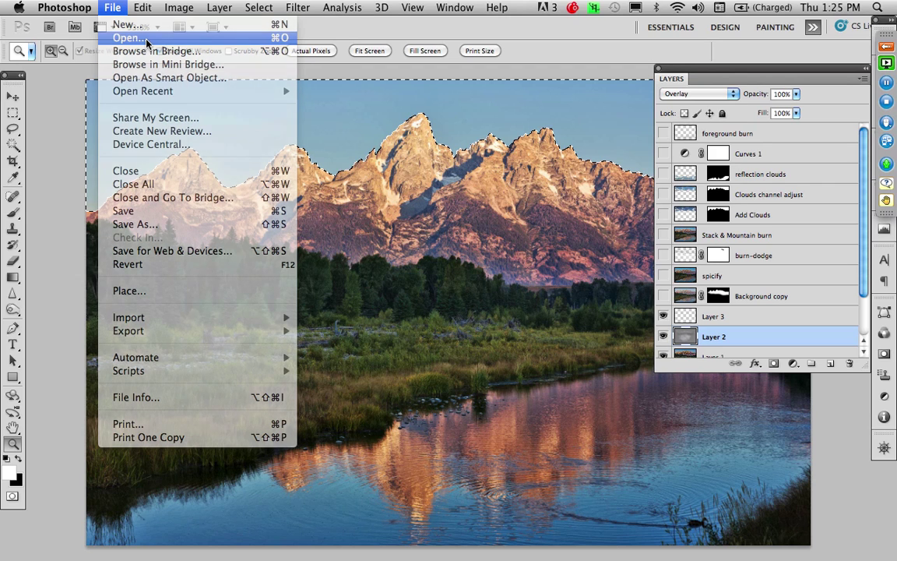
left_click(260, 93)
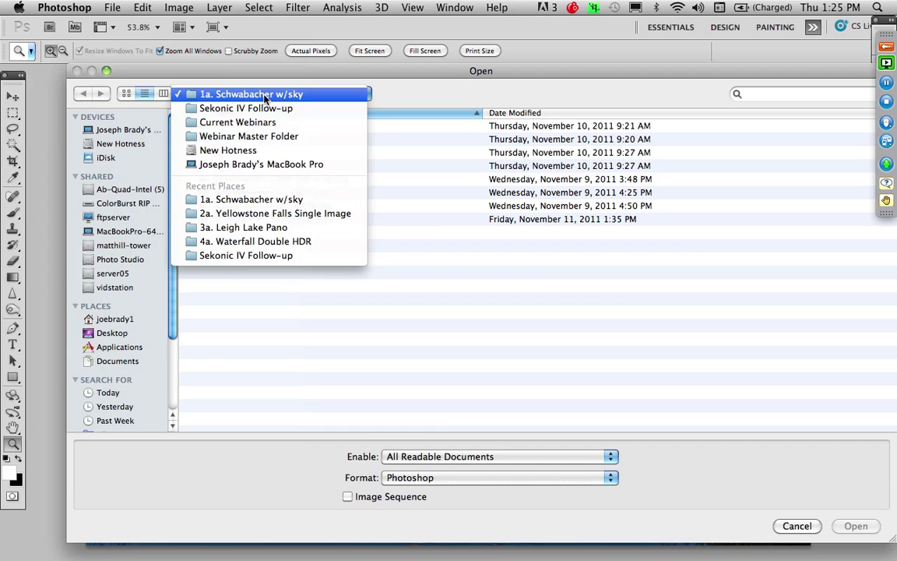
left_click(260, 112)
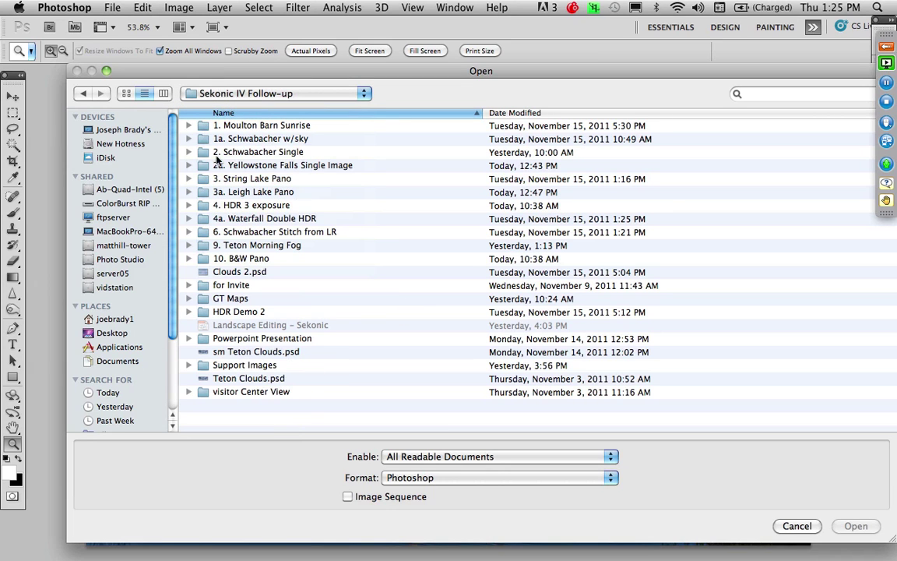
left_click(127, 94)
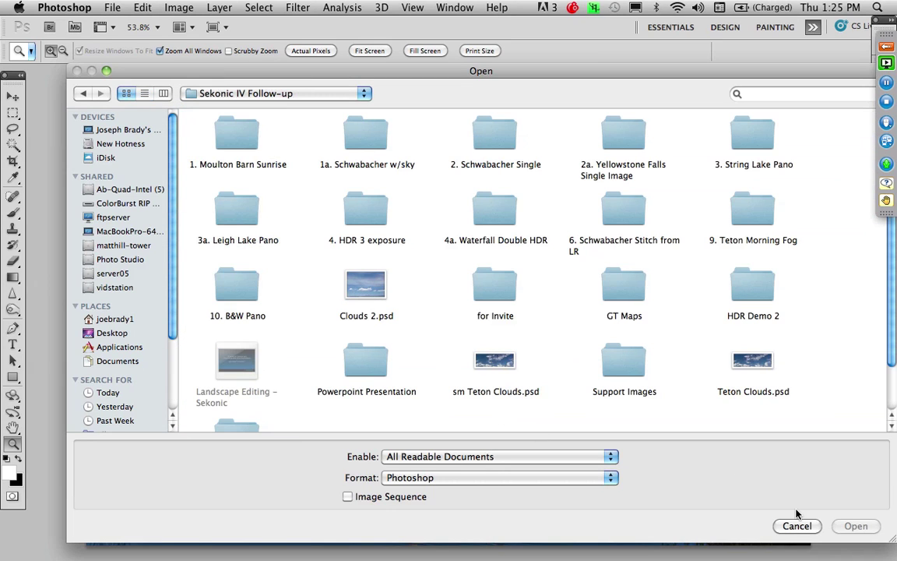
scroll(493, 339, "down", 2)
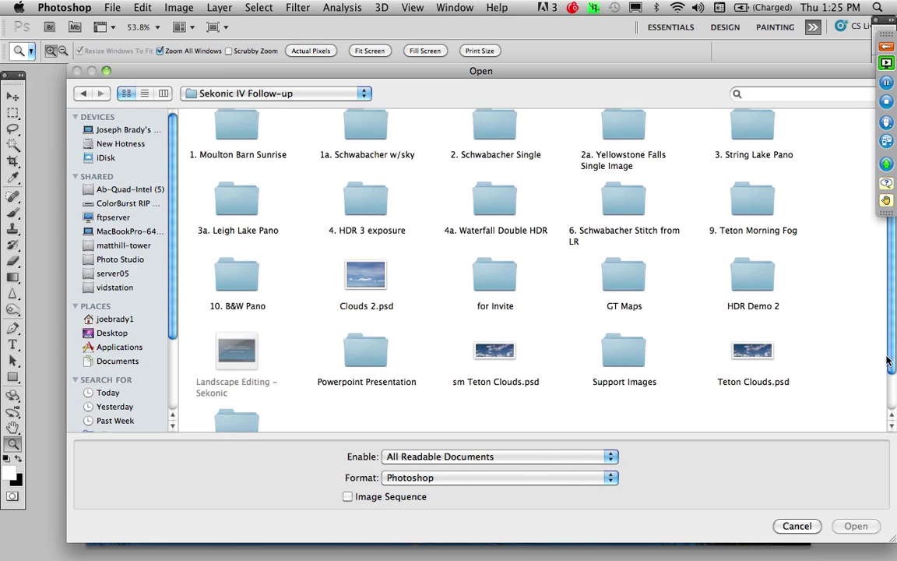
left_click(493, 336)
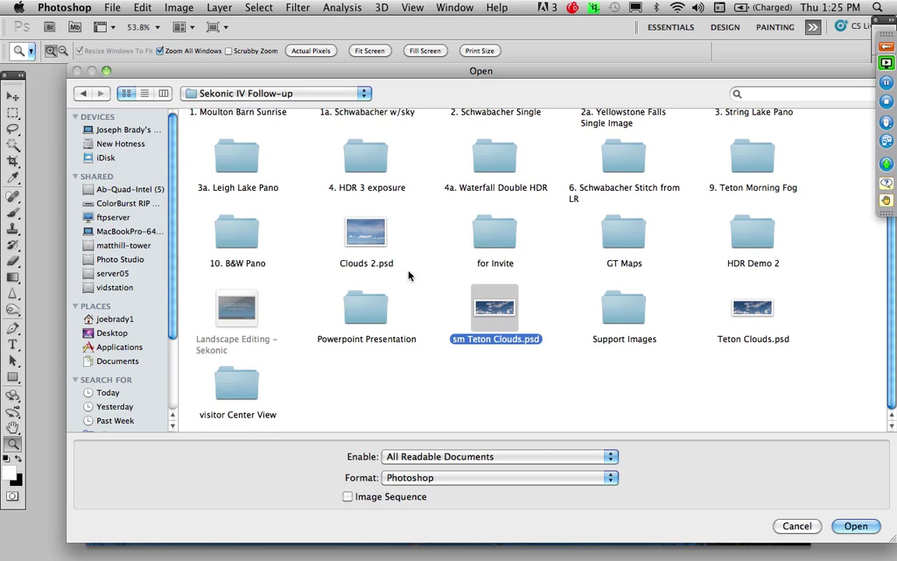
left_click(370, 230, "super")
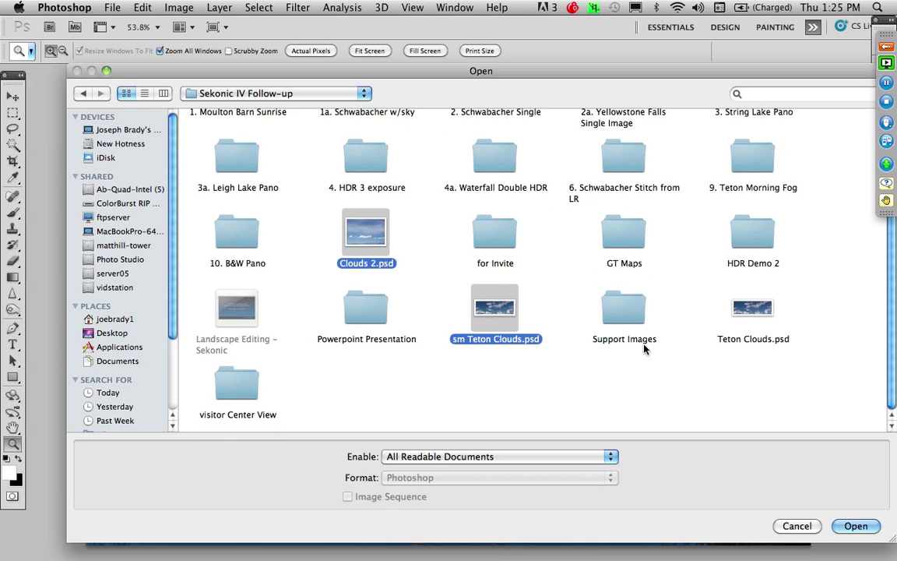
left_click(503, 314, "super")
left_click(749, 310, "super")
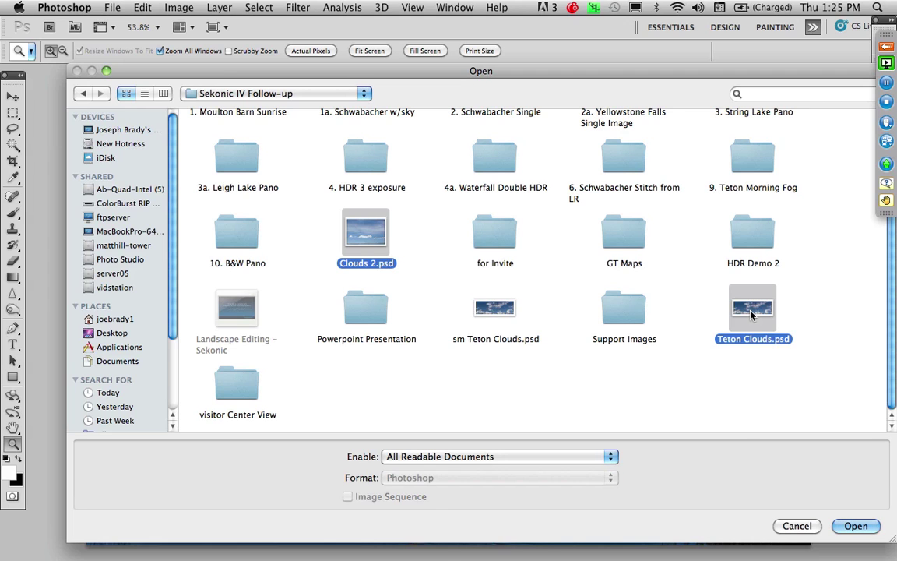
key("Return")
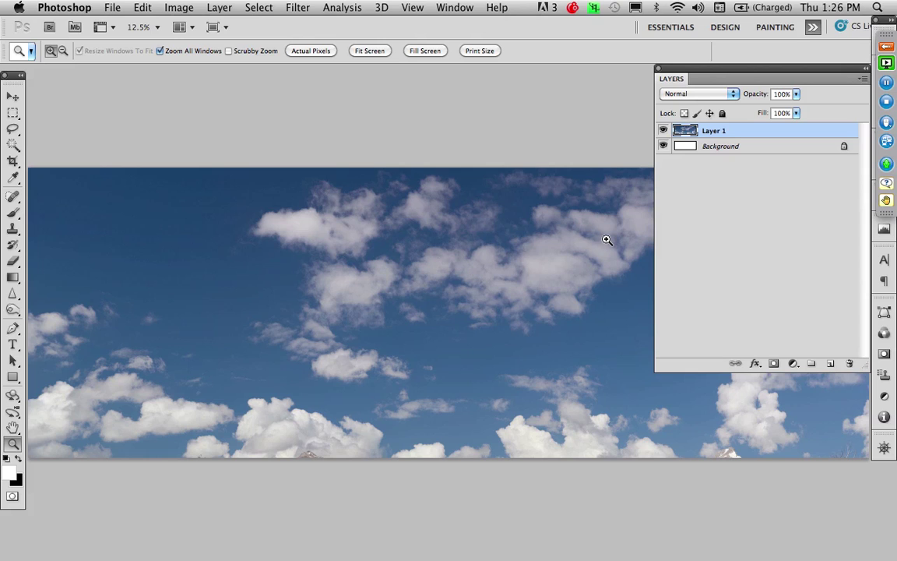
- Select the entire Teton Clouds image and return to the mountain landscape document with its sky selection
key("super+a")
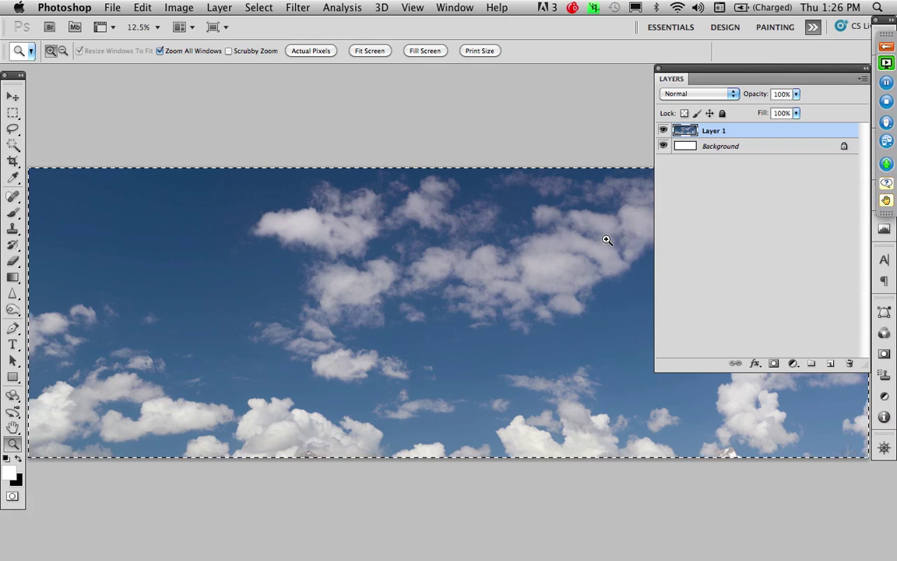
key("ctrl+Tab")
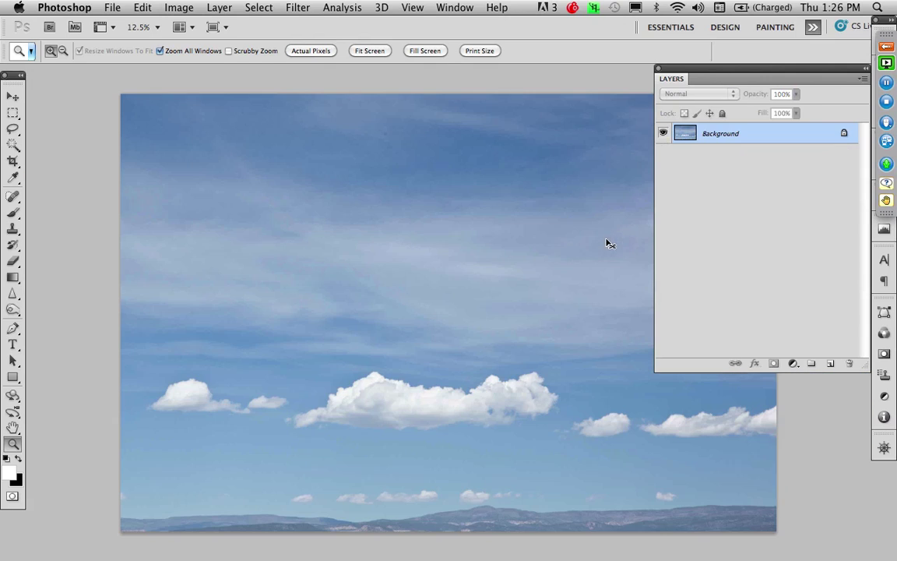
key("ctrl+Tab")
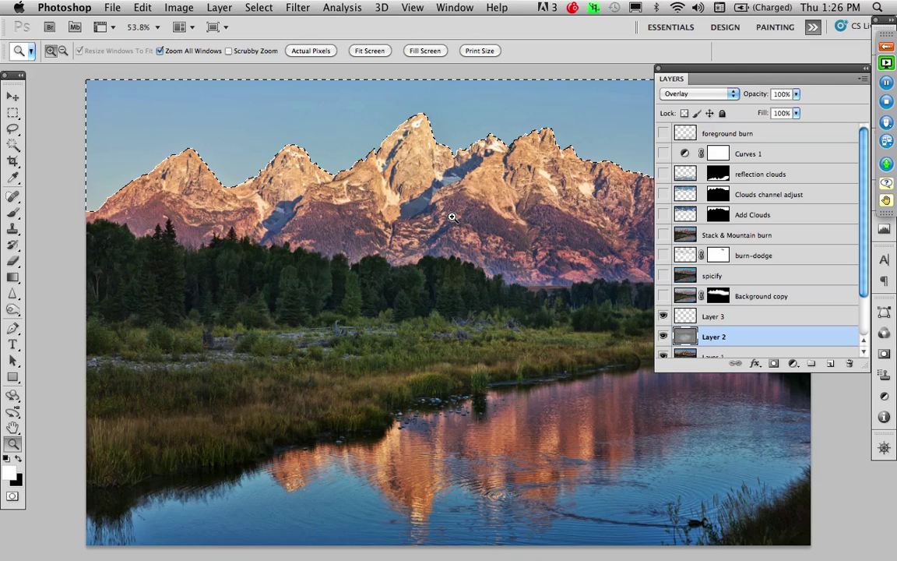
left_click_drag(499, 259, 427, 266)
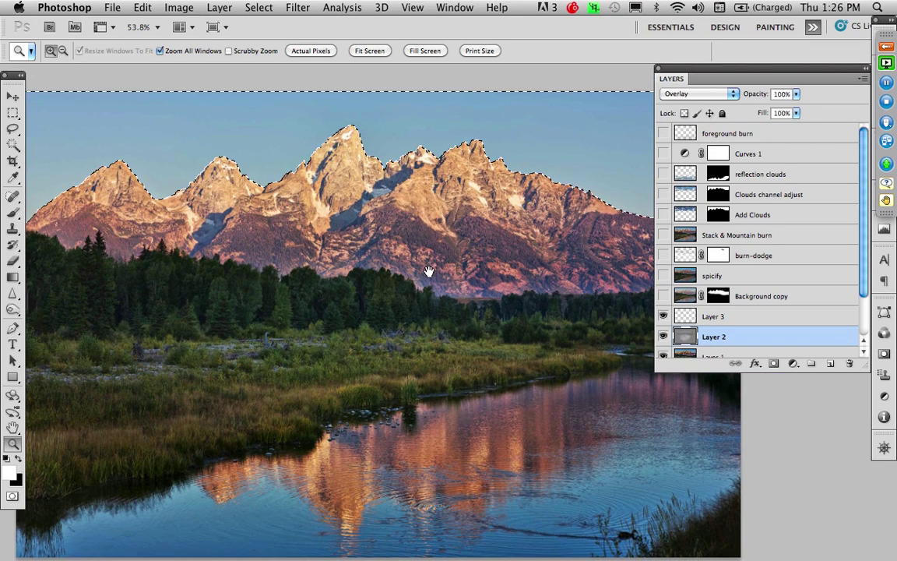
- Paste the copied clouds into the sky selection above Layer 3, converting them to the document's color profile
left_click(713, 316)
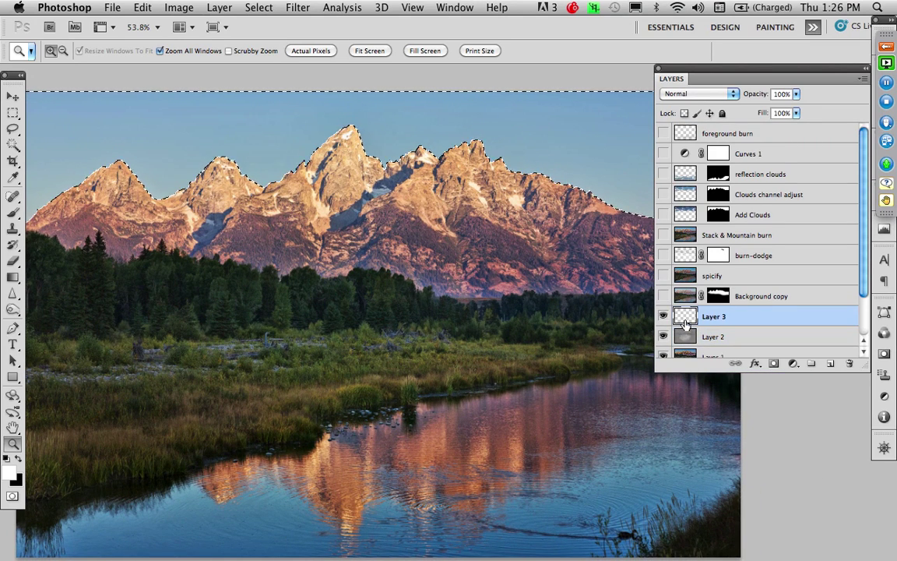
left_click(113, 8)
mouse_move(142, 8)
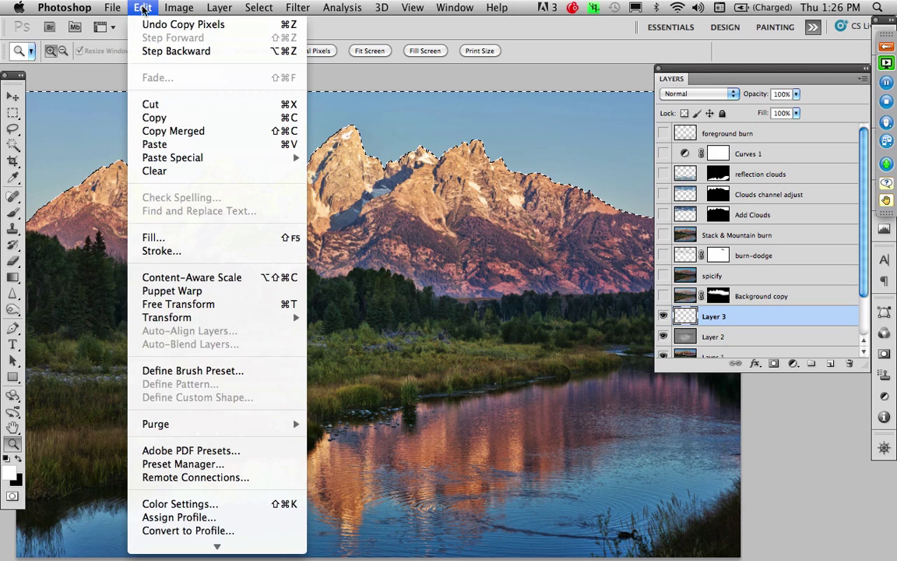
mouse_move(236, 156)
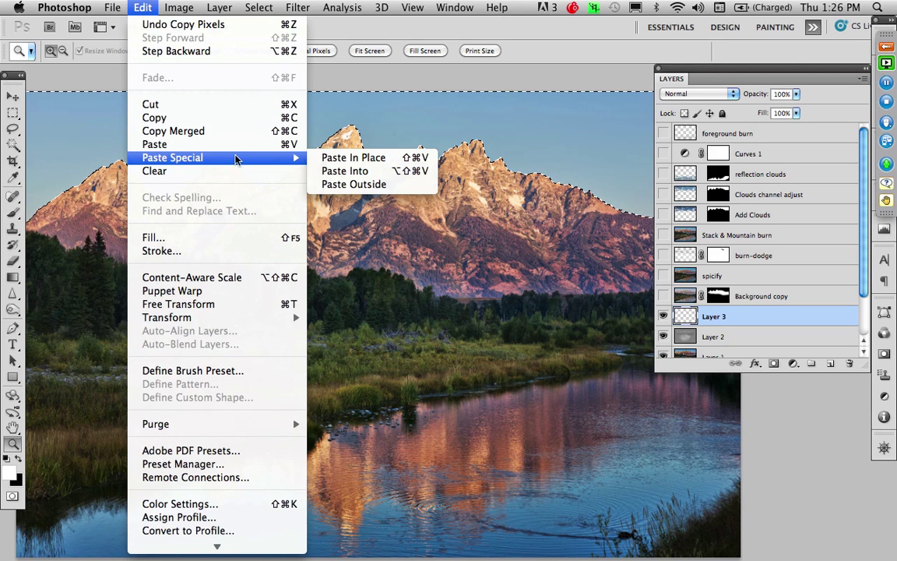
left_click(392, 177)
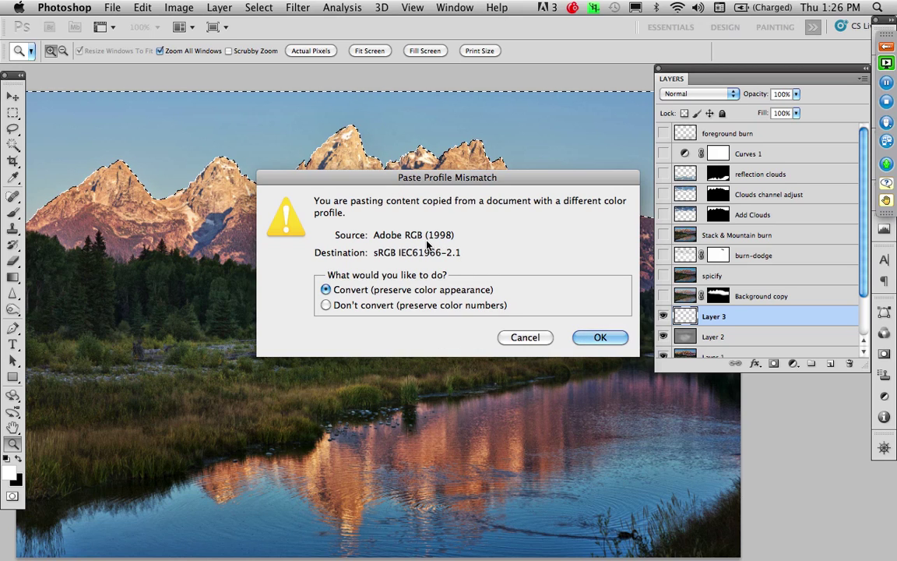
left_click(611, 343)
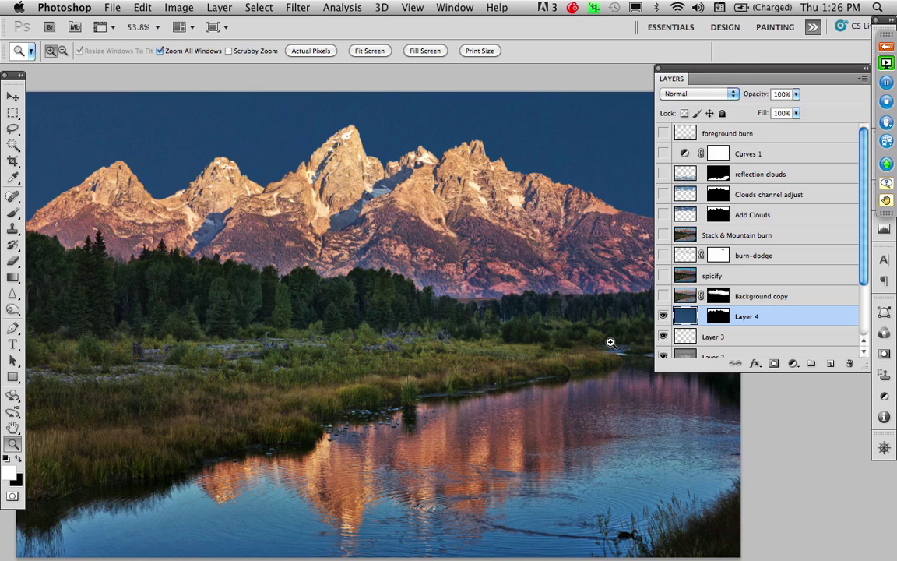
- Scale the pasted cloud layer proportionally to about 25.4% so it spans the sky above the mountains
key("super+t")
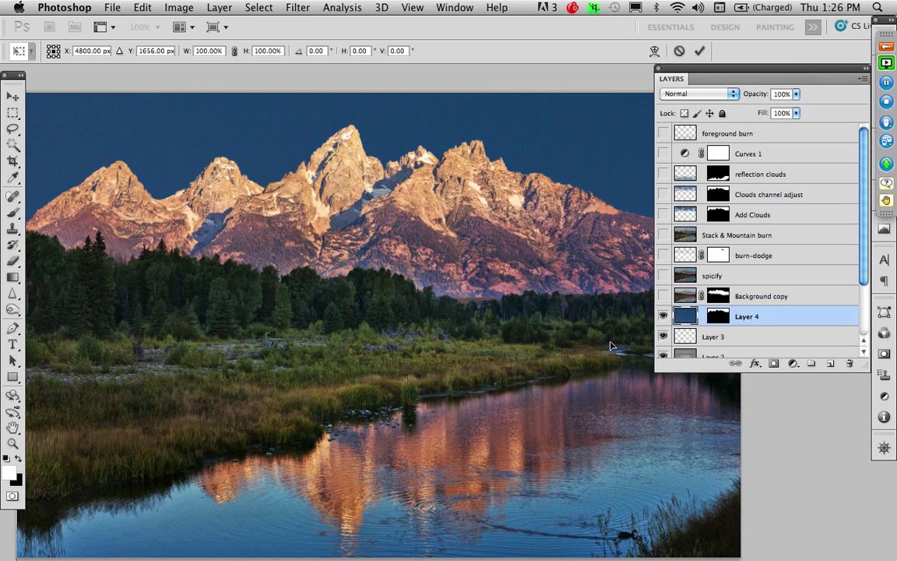
key("super+minus")
left_click_drag(601, 376, 351, 278)
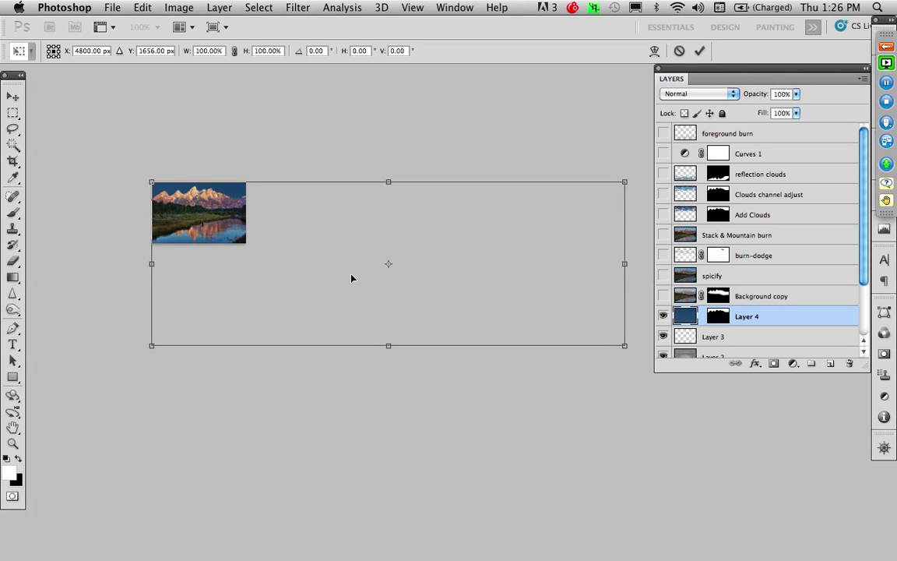
mouse_move(378, 289)
left_mouse_down()
mouse_move(333, 262)
mouse_move(270, 194)
mouse_move(233, 222)
mouse_move(339, 218)
mouse_move(374, 281)
left_mouse_up()
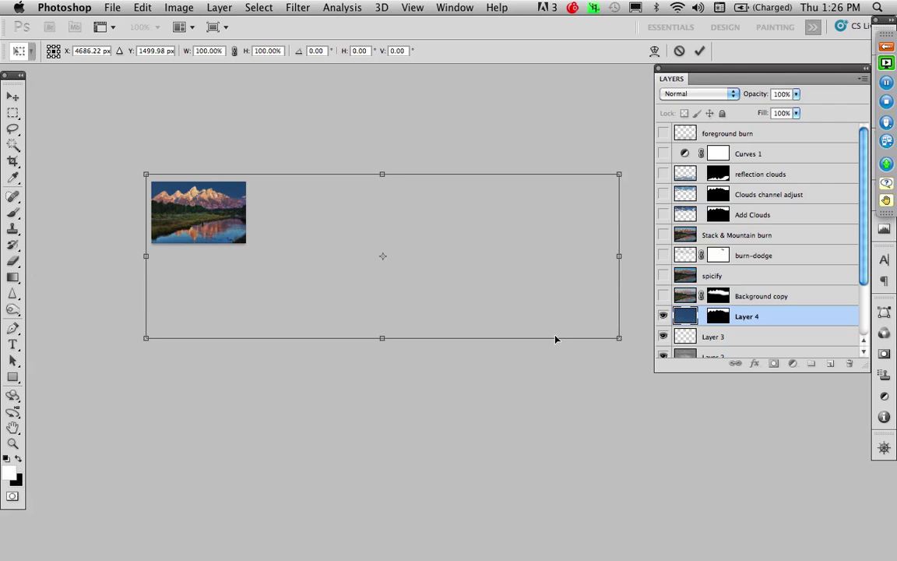
left_click_drag(618, 338, 263, 221)
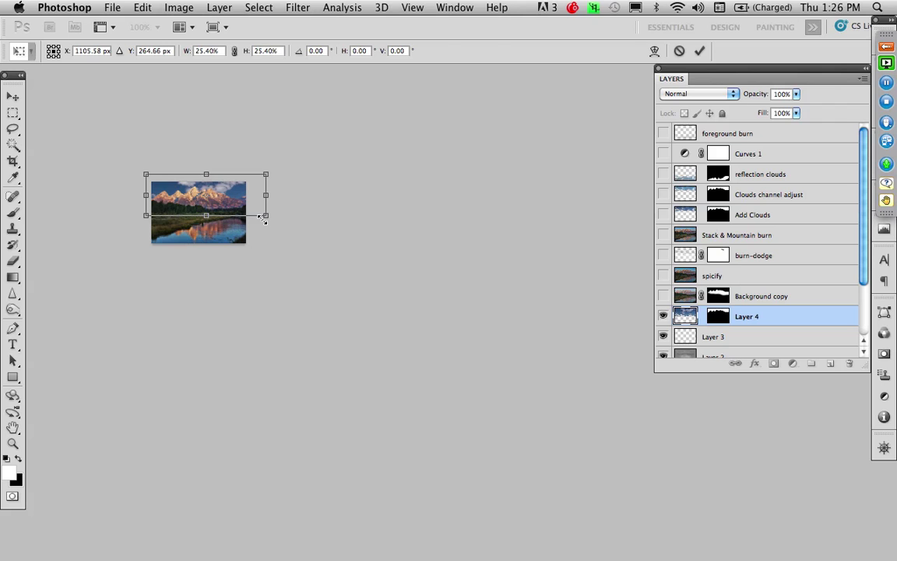
key("z")
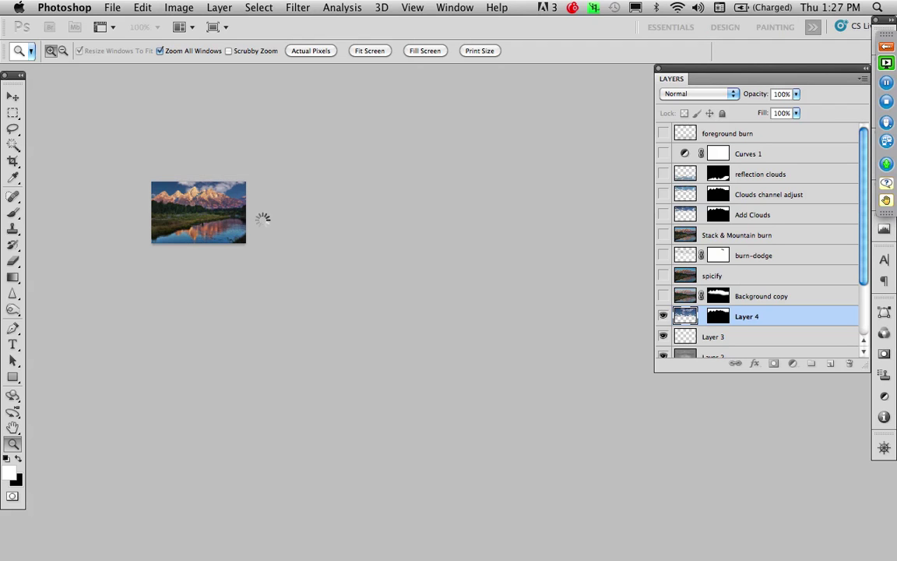
key("Return")
key("super+0")
- Reposition the clouds within the masked sky to try different arrangements above the peaks
left_click_drag(338, 231, 314, 269)
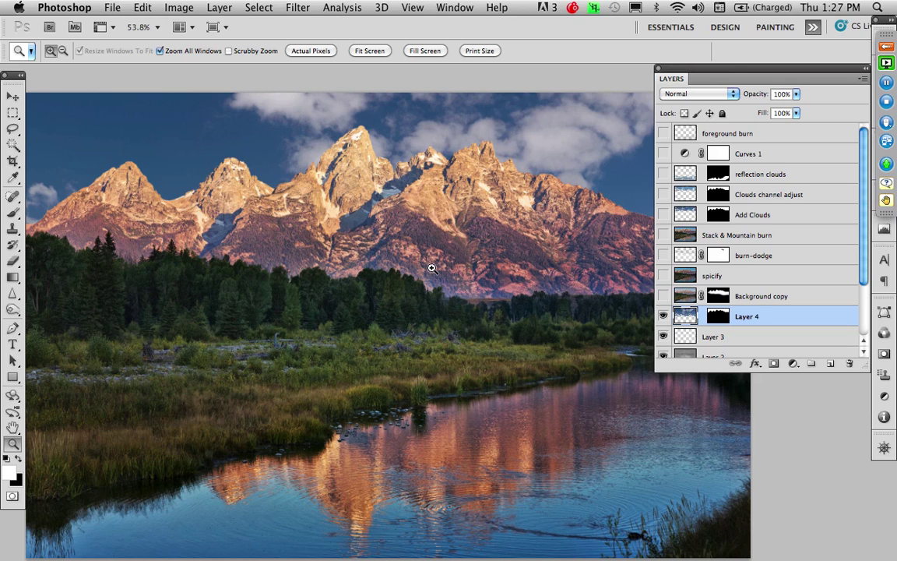
left_click(427, 231)
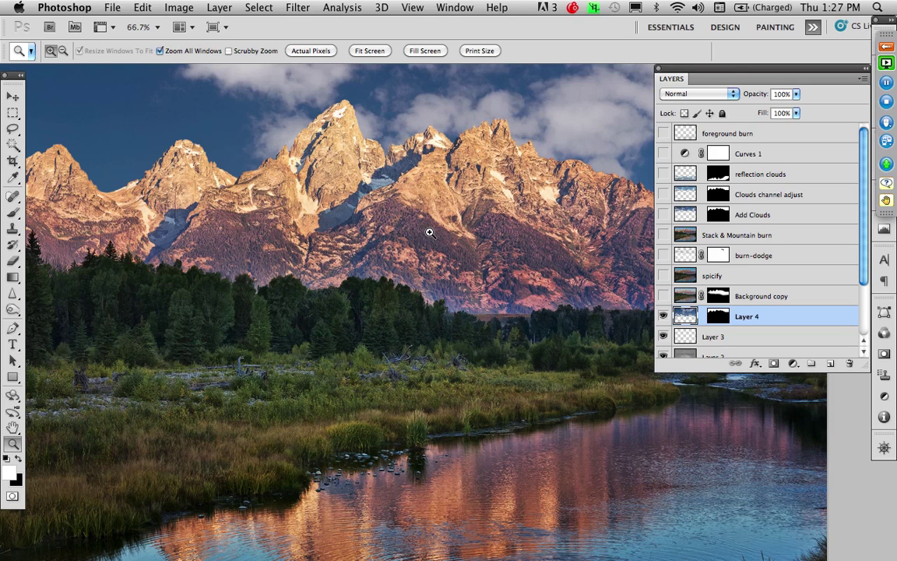
left_click(435, 188, "alt")
key("v")
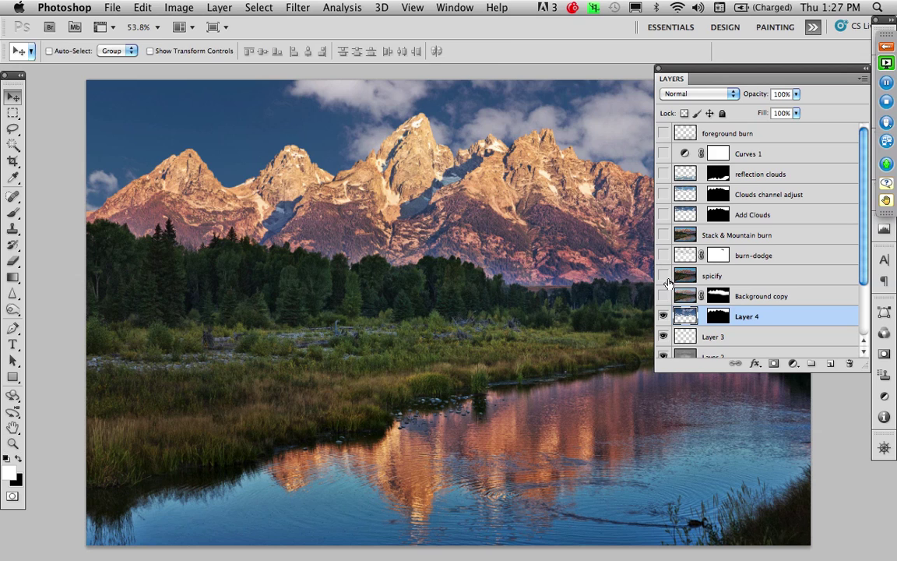
left_click_drag(512, 124, 360, 126)
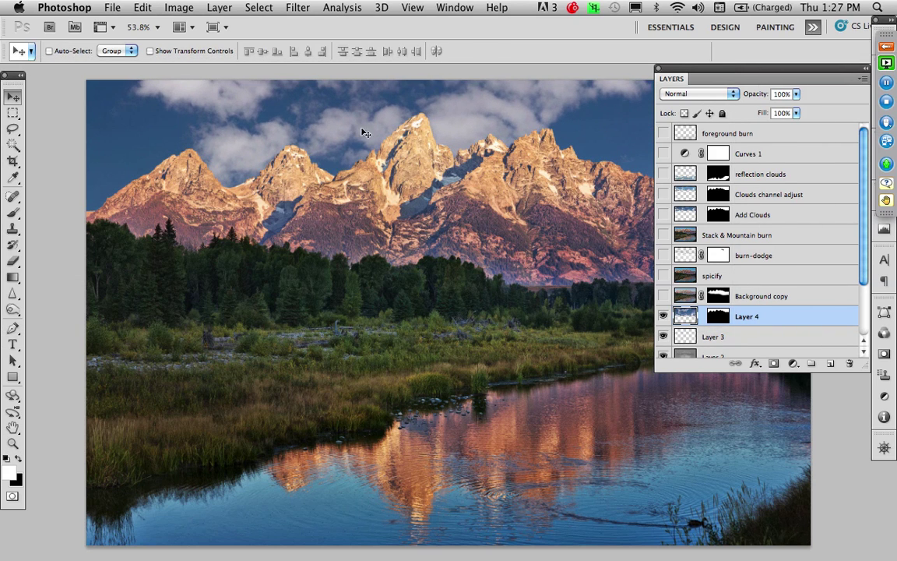
key("z")
left_click(366, 141, "alt")
left_click(348, 160, "alt")
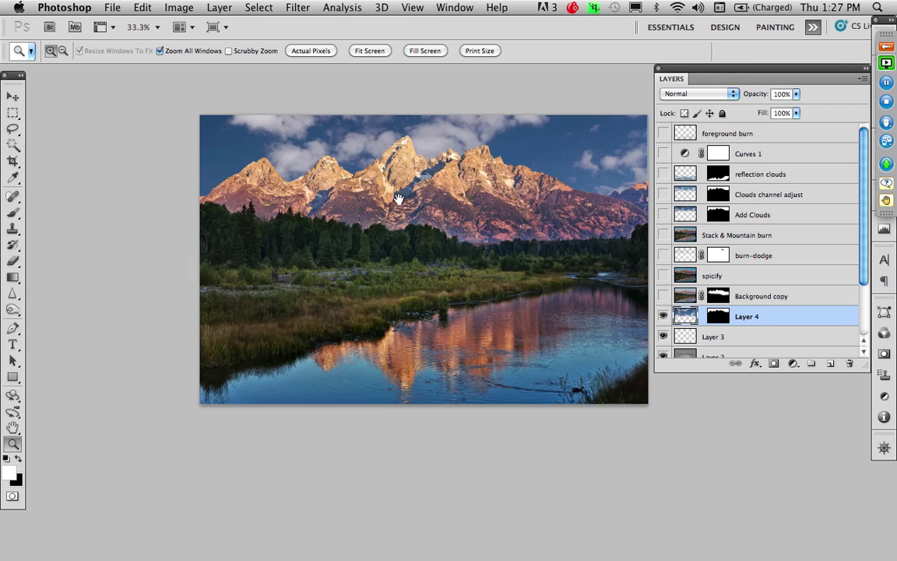
key("v")
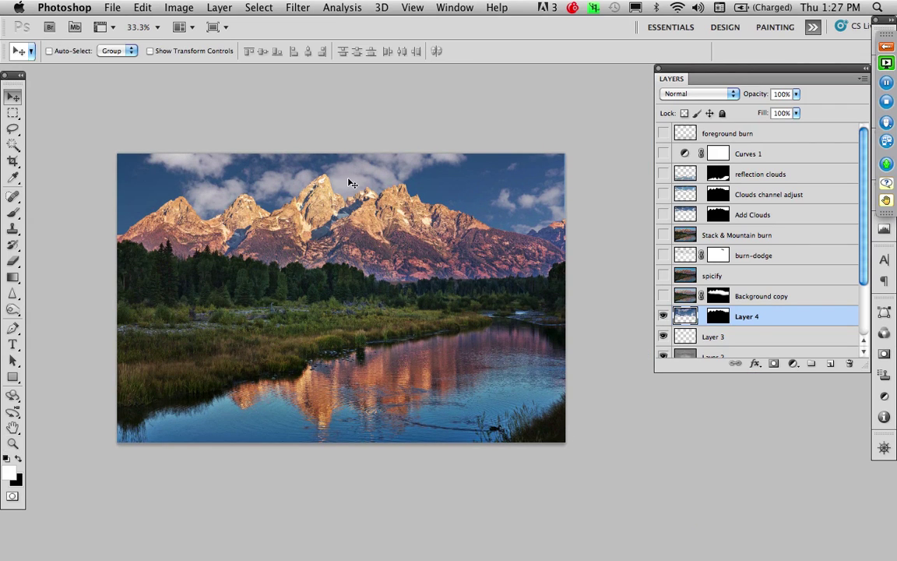
left_click_drag(344, 176, 395, 143)
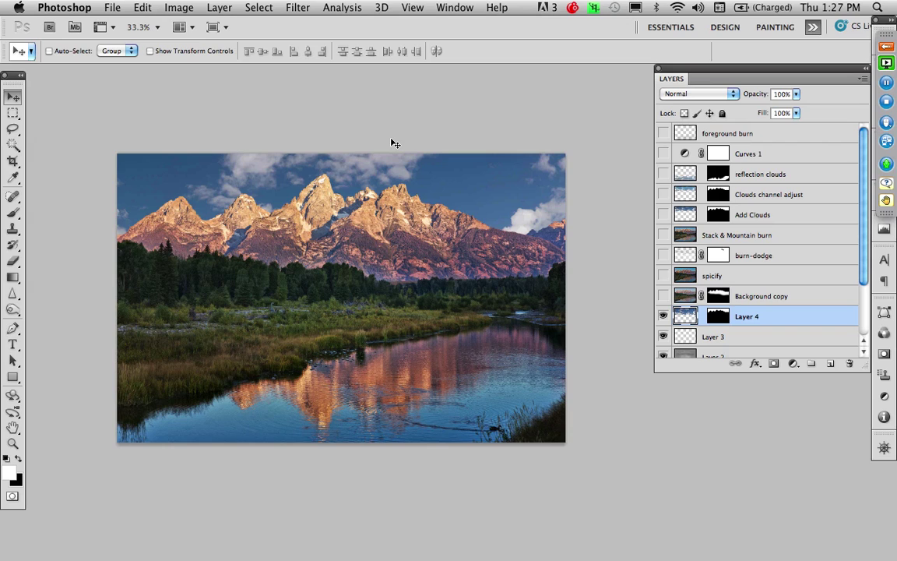
- Flip the cloud layer horizontally and shift it sideways, leaving the original sky uncovered above the leftmost peaks
left_click(185, 10)
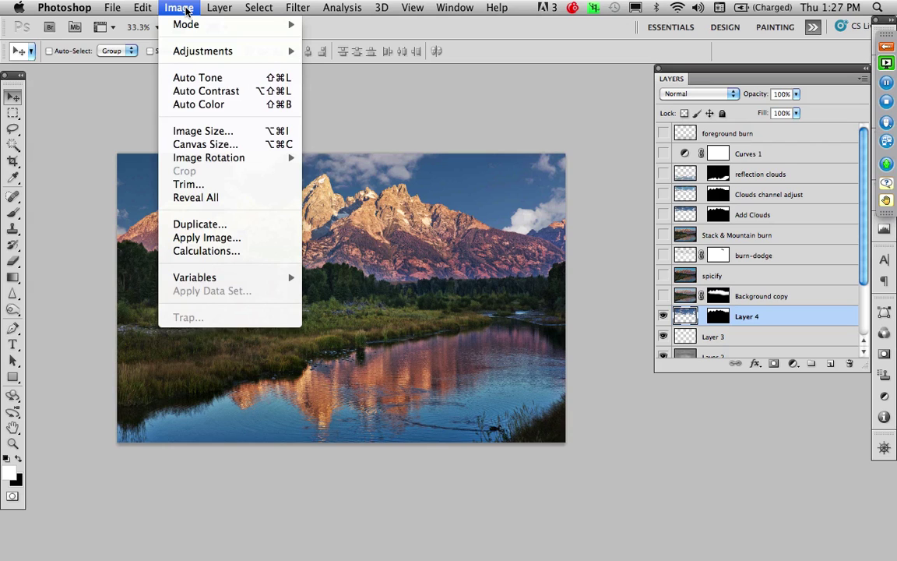
mouse_move(142, 8)
mouse_move(162, 323)
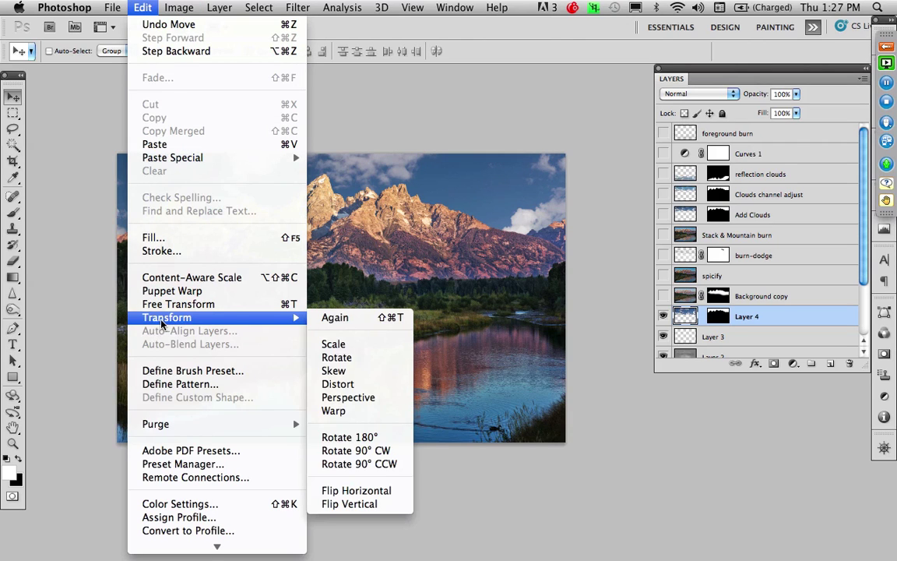
left_click(345, 491)
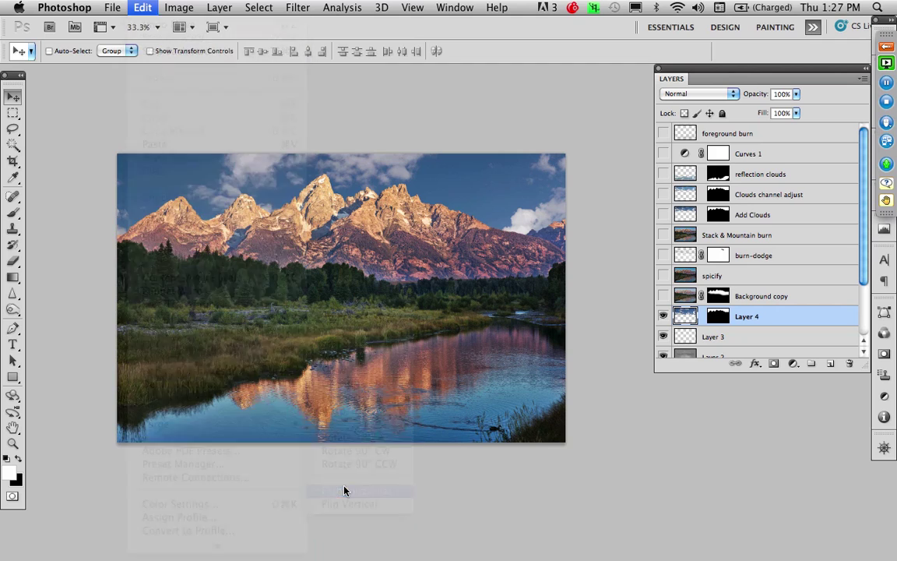
left_click_drag(433, 164, 423, 144)
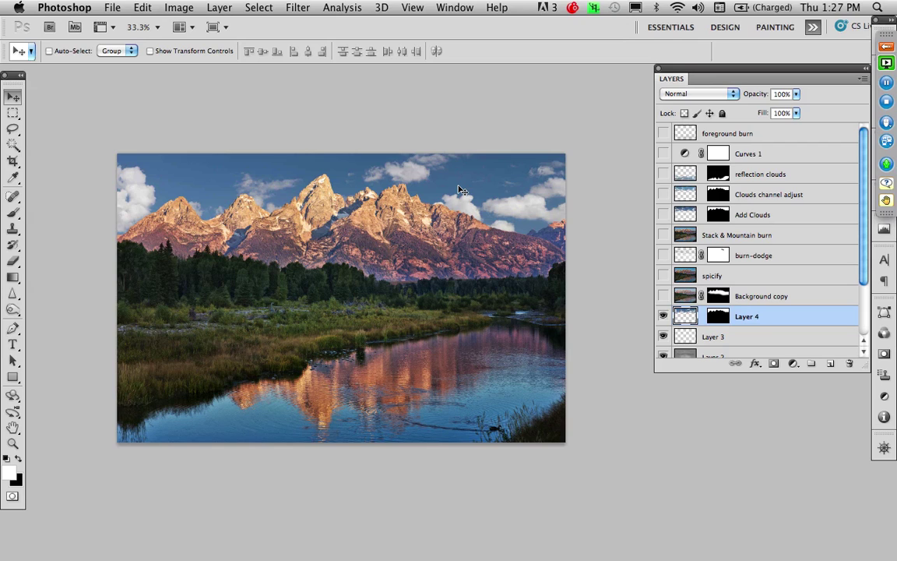
left_click_drag(232, 180, 451, 161)
- Examine the edge between the original sky and the clouds up close, comparing the individual color channels
left_click(12, 443)
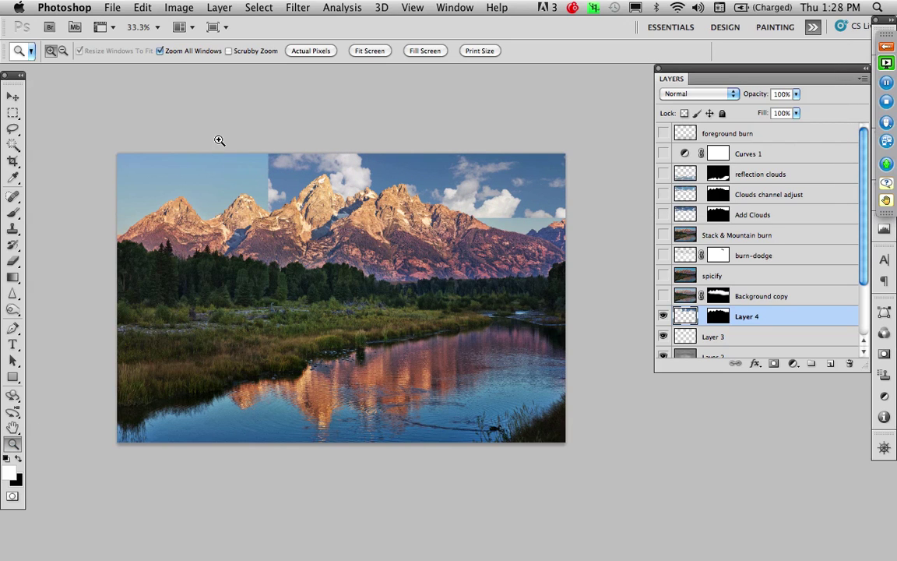
left_click(293, 208)
left_click_drag(327, 203, 431, 346)
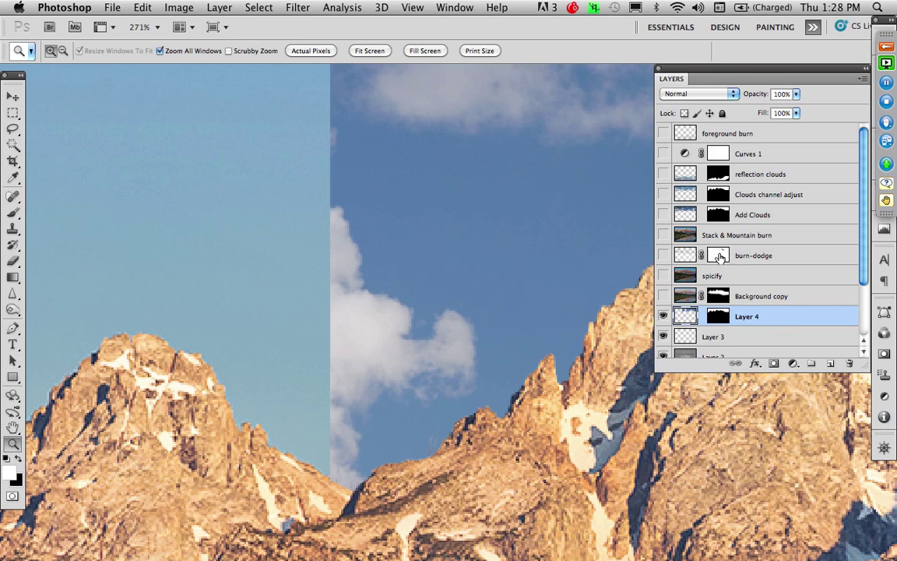
left_click(884, 334)
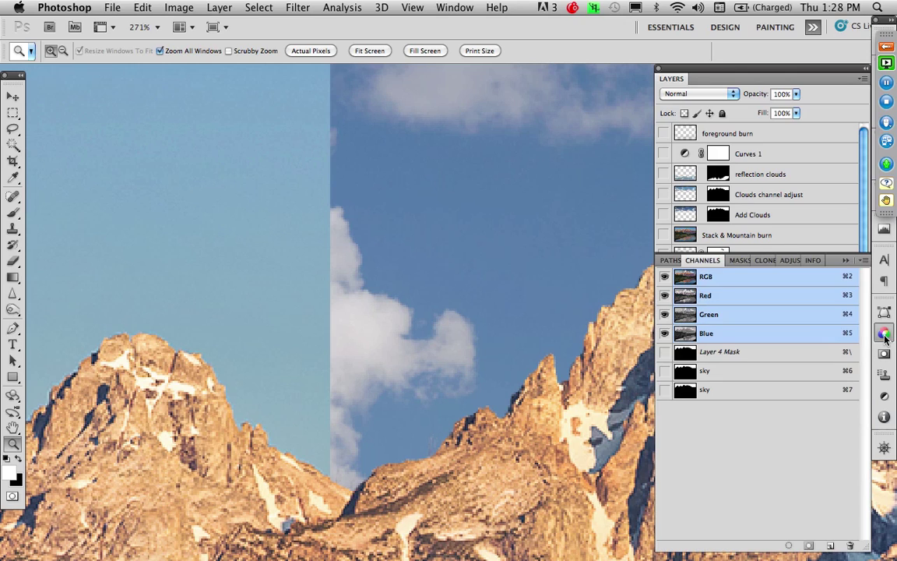
left_click(696, 300)
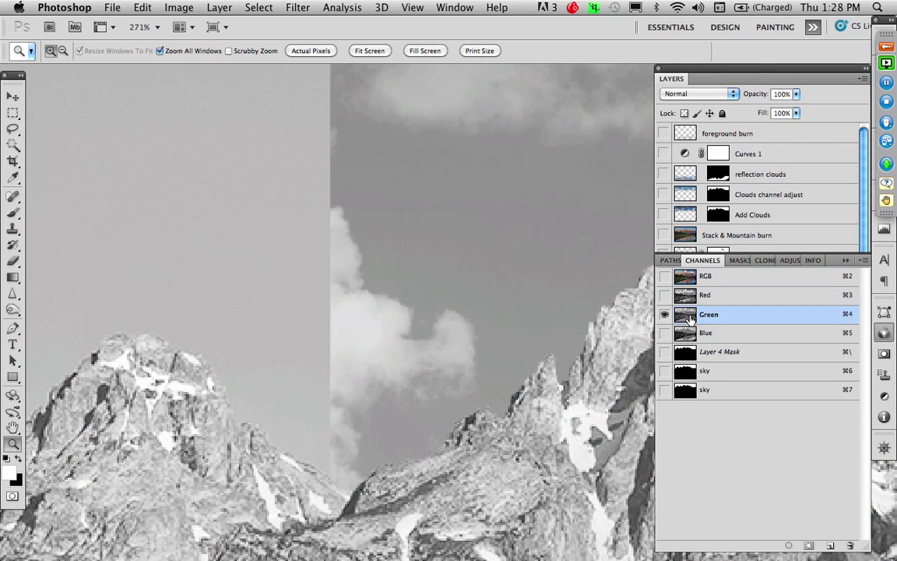
left_click(691, 314)
left_click(687, 334)
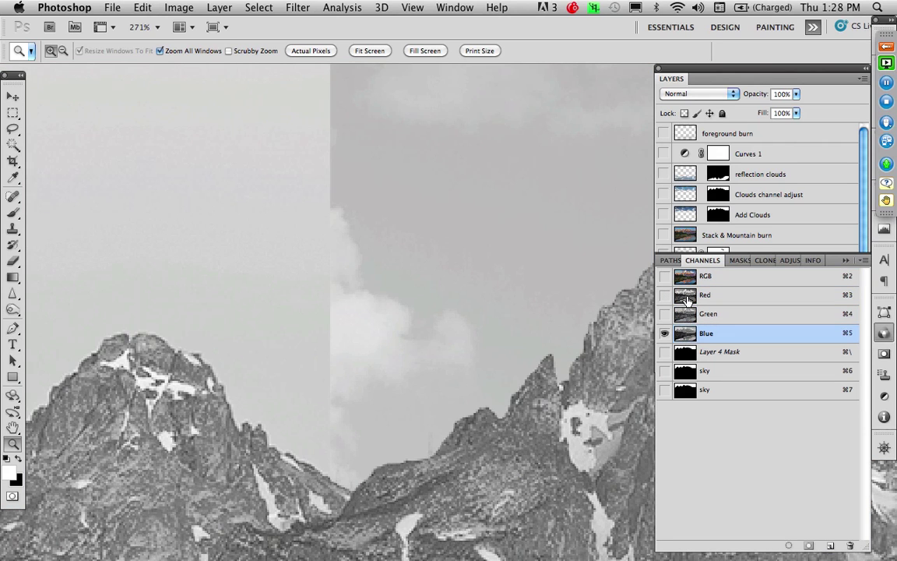
- Match the clouds' Red channel to the original sky using Levels with a midtone value of 1.54
left_click(687, 300)
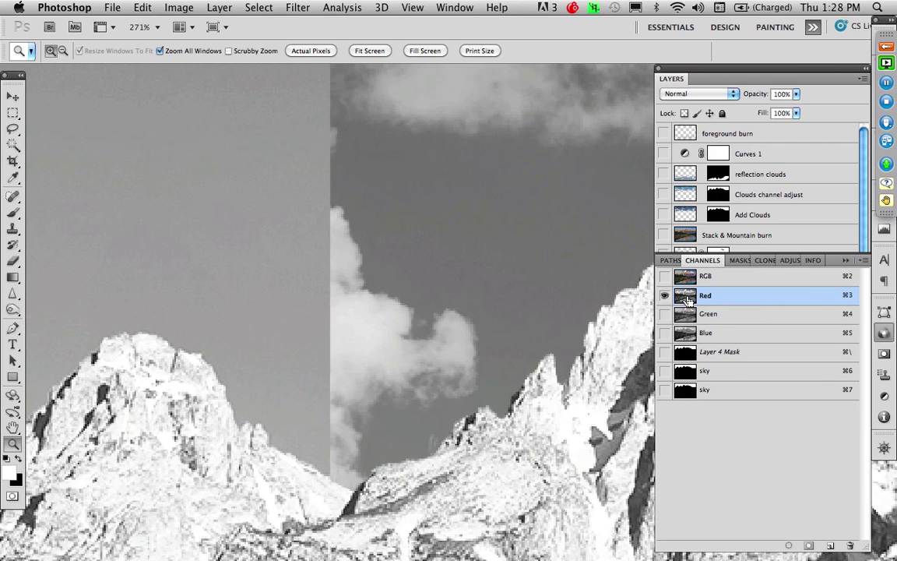
key("super+l")
left_click_drag(639, 233, 625, 279)
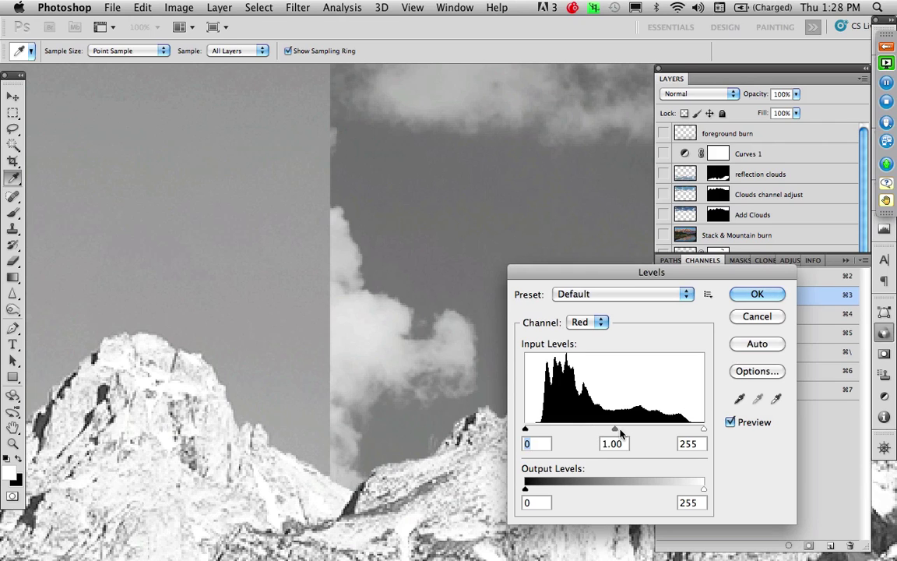
left_click_drag(614, 431, 589, 431)
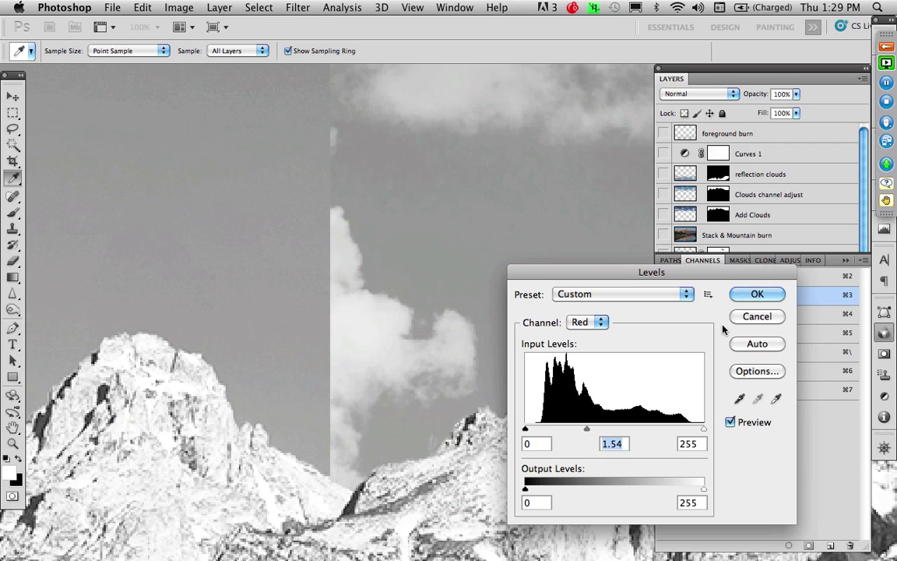
left_click(748, 295)
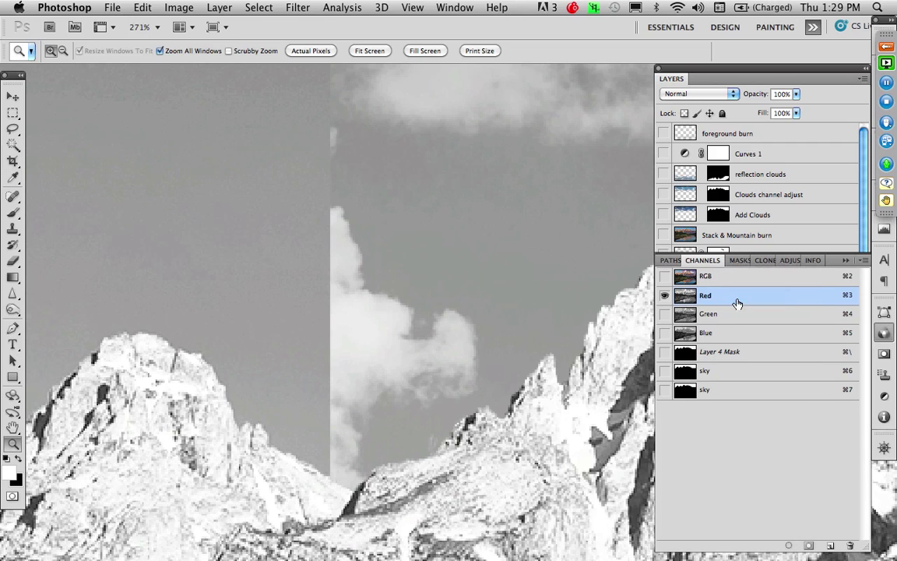
- Match the clouds' Green channel to the original sky using Levels with a midtone value of 1.59
left_click(688, 314)
key("super+l")
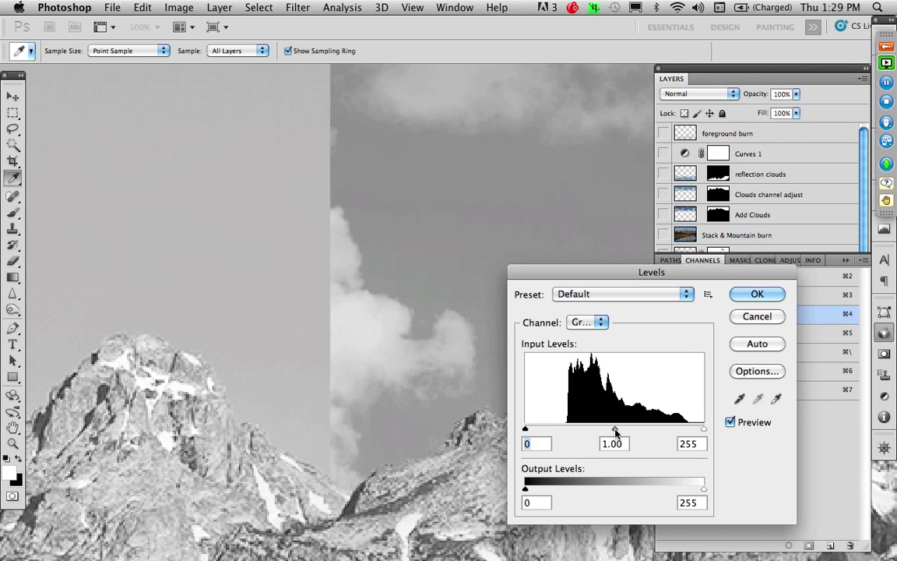
left_click_drag(615, 432, 584, 433)
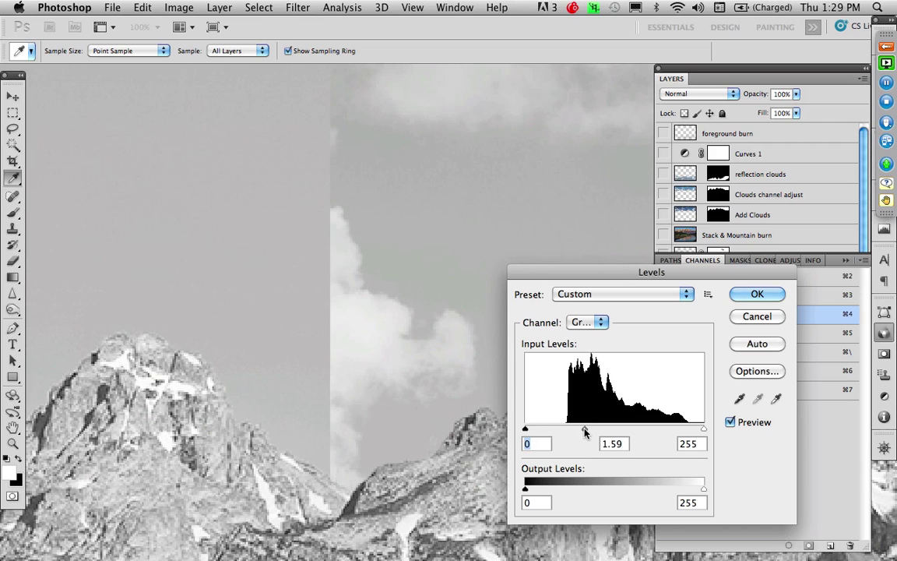
key("Tab")
left_click(754, 293)
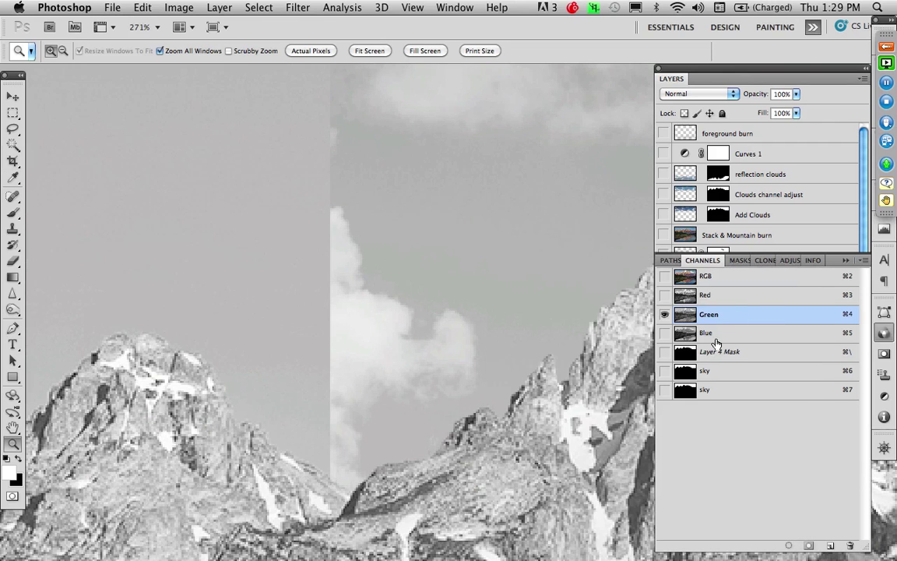
- Match the clouds' Blue channel to the original sky using Levels with a midtone value of 1.41, then restore the full-color RGB view
left_click(688, 338)
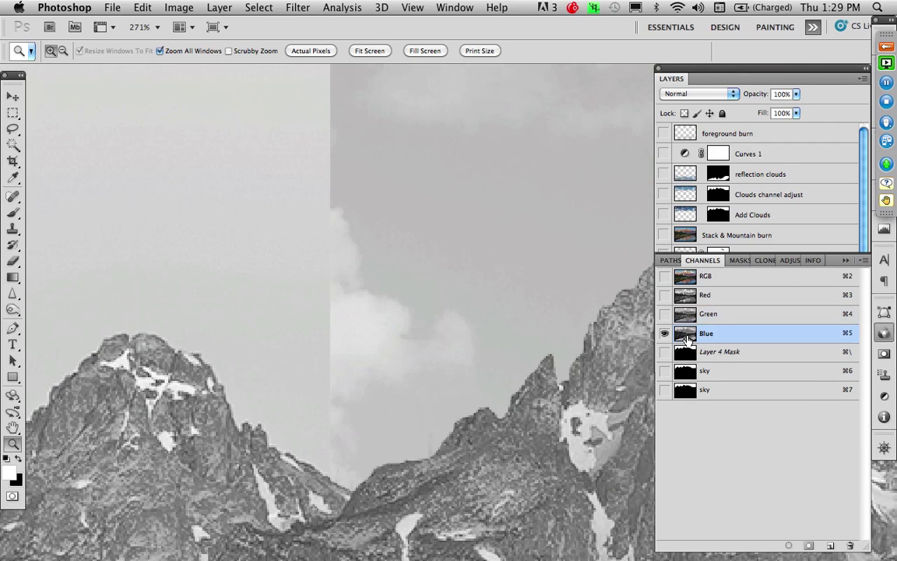
key("super+l")
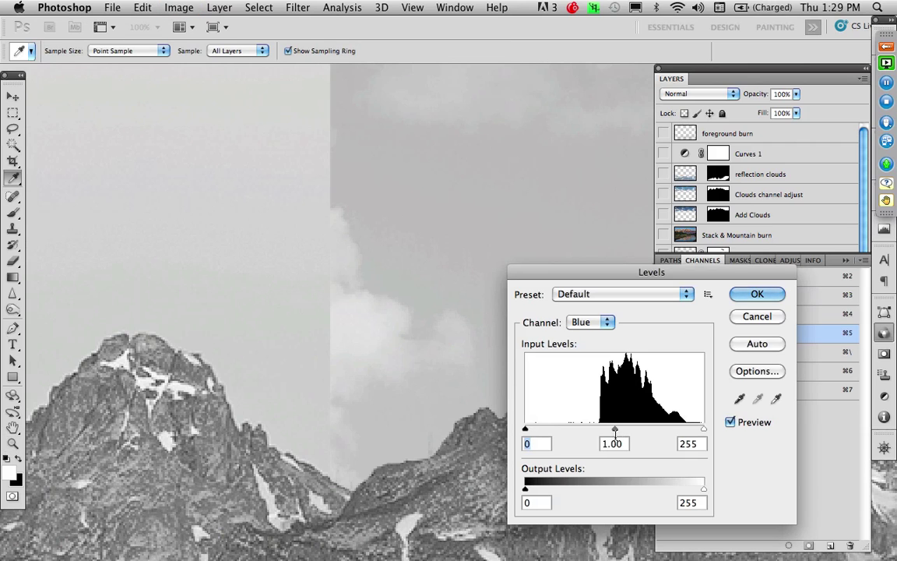
left_click_drag(615, 430, 593, 437)
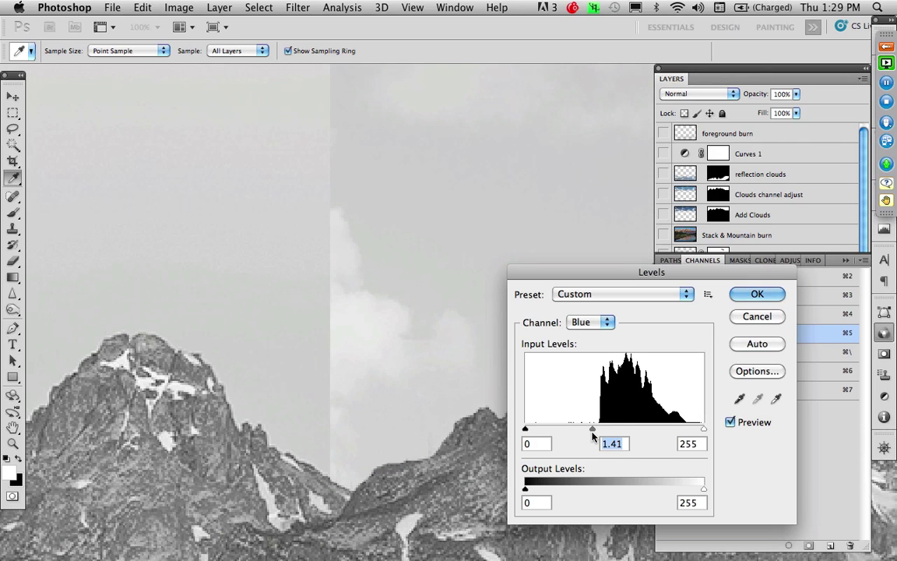
left_click(757, 293)
key("z")
left_click(668, 279)
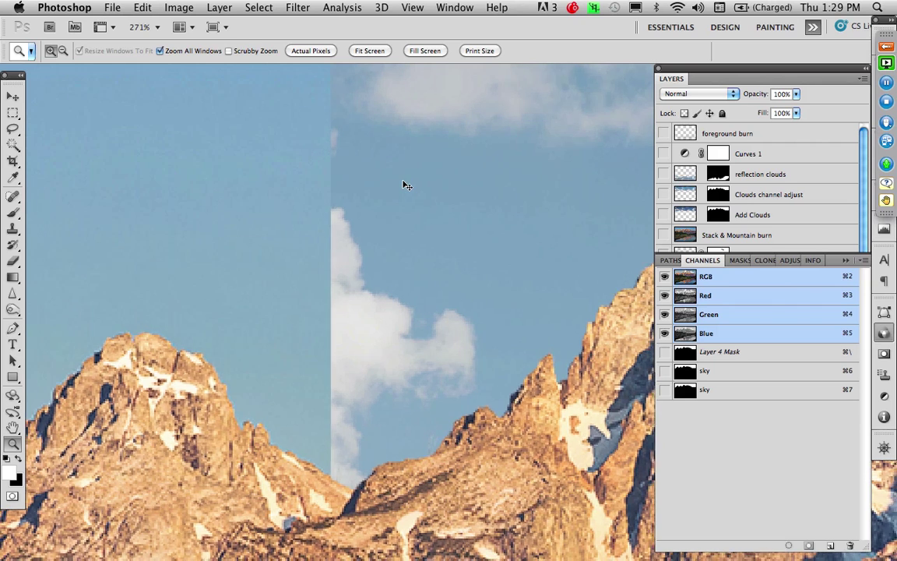
- Move the cloud layer sideways so it covers the entire sky, with the large cloud above the leftmost peaks
key("super+0")
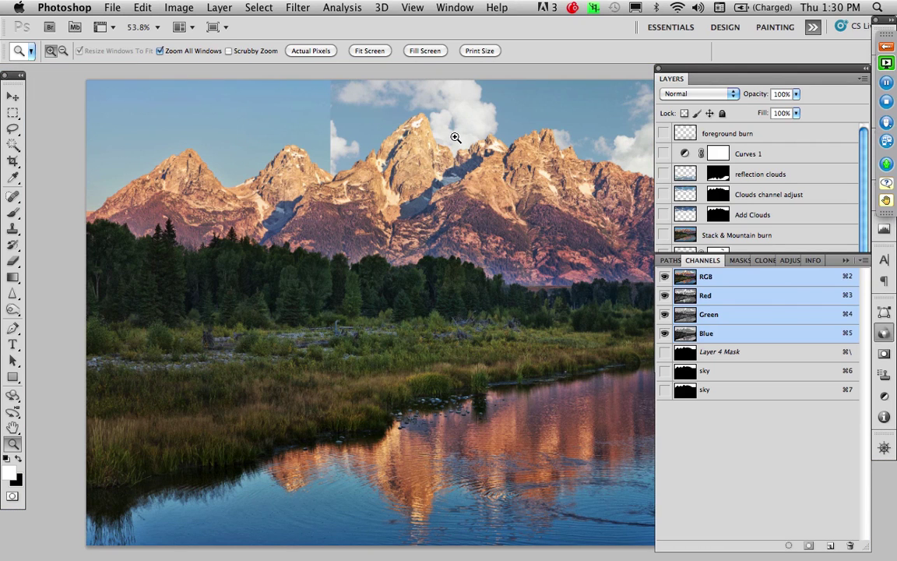
key("v")
left_click_drag(471, 121, 214, 161)
left_click_drag(279, 195, 175, 193)
key("super+o")
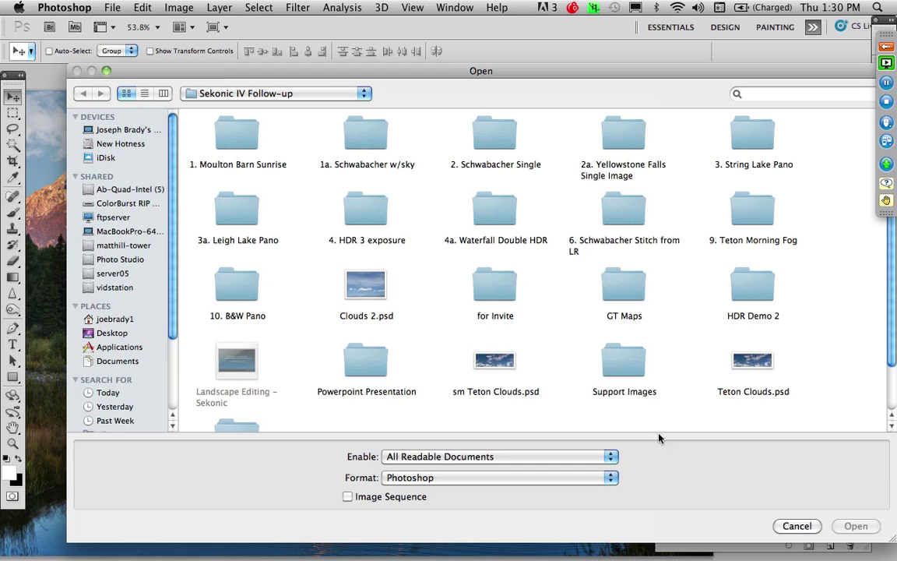
left_click(796, 526)
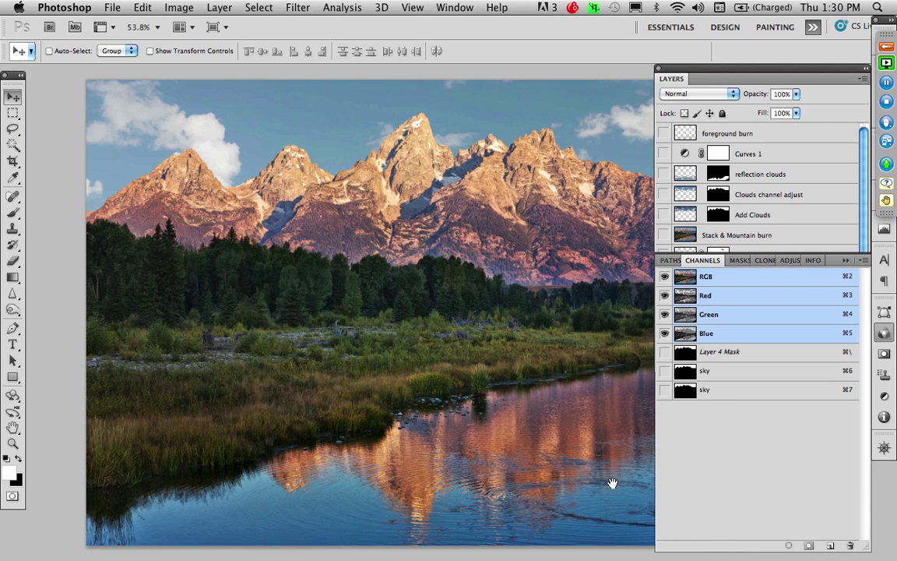
left_click_drag(529, 385, 456, 385)
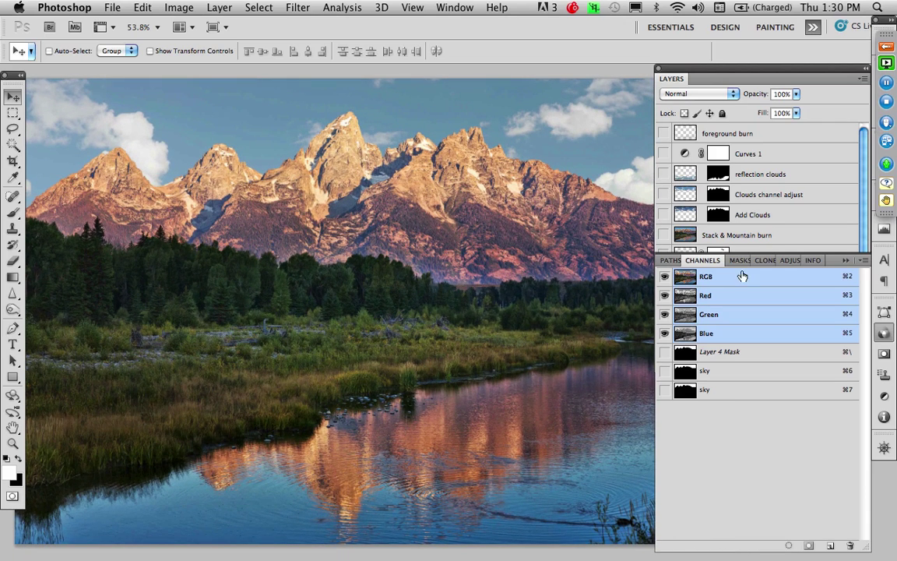
- Adjust the Layer 4 clouds with Hue/Saturation at Hue +6 and Saturation +19, comparing the image with the layer hidden and shown
left_click(707, 236)
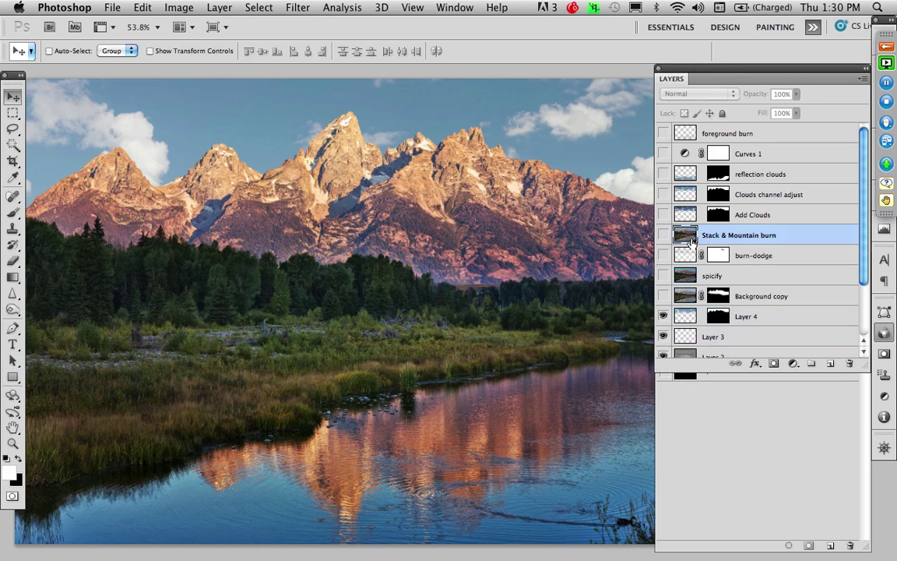
left_click(738, 316)
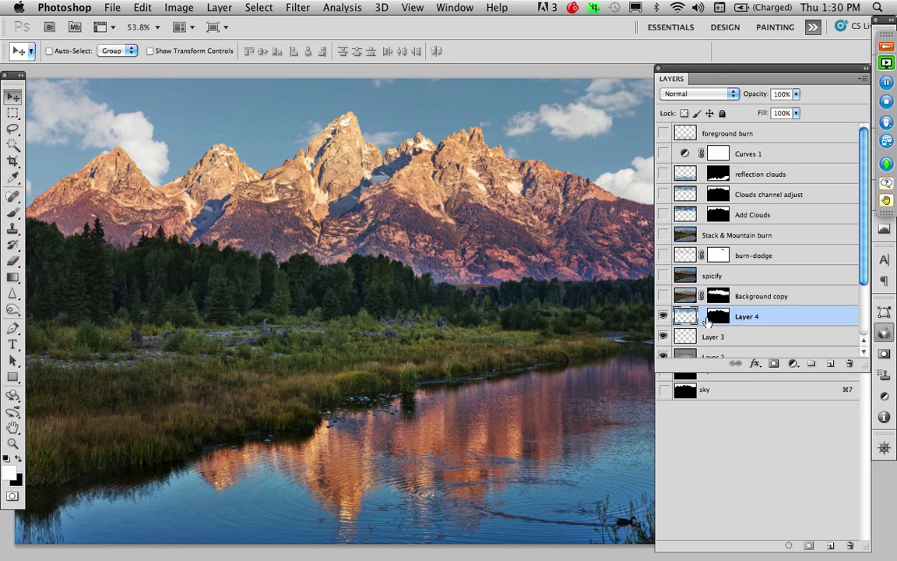
key("i")
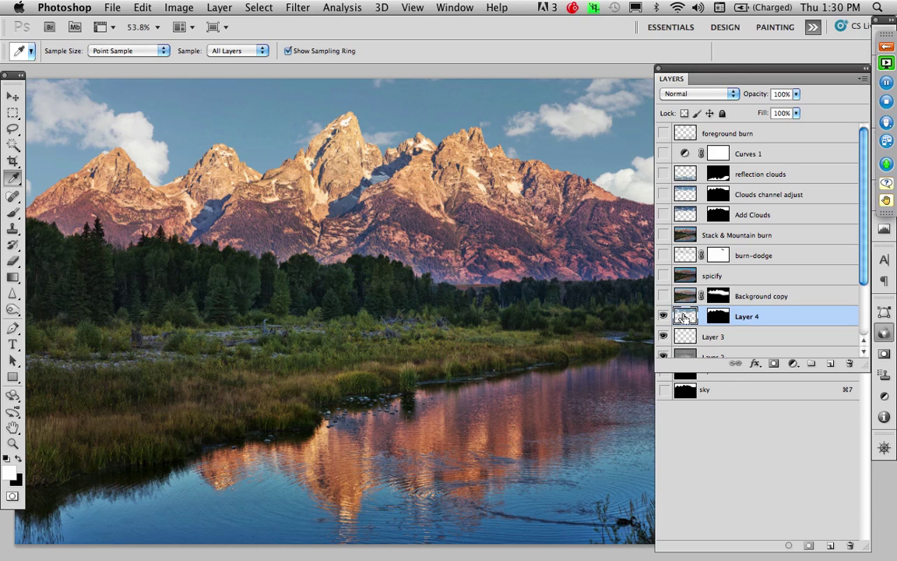
key("super+u")
left_click_drag(704, 376, 718, 379)
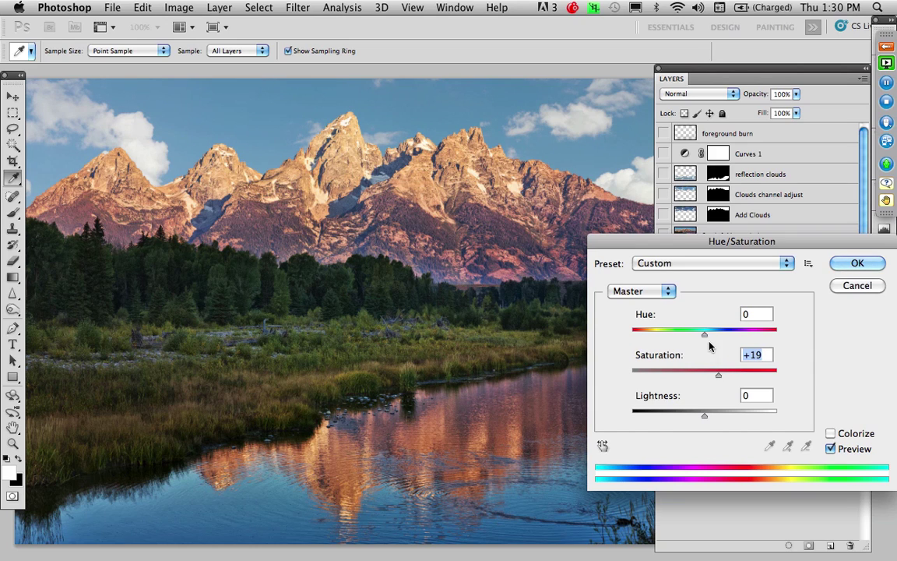
left_click_drag(705, 334, 709, 337)
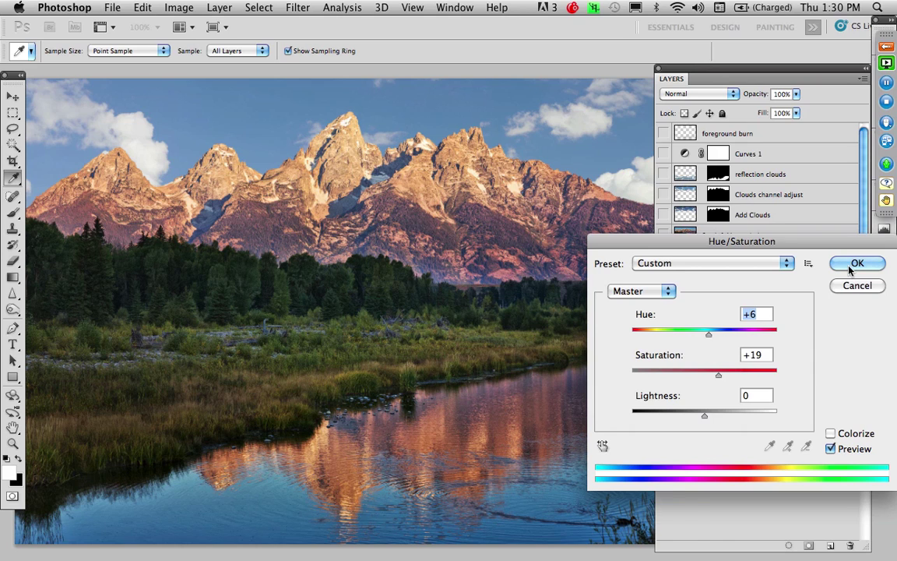
key("Return")
left_click(663, 318)
left_click(662, 318)
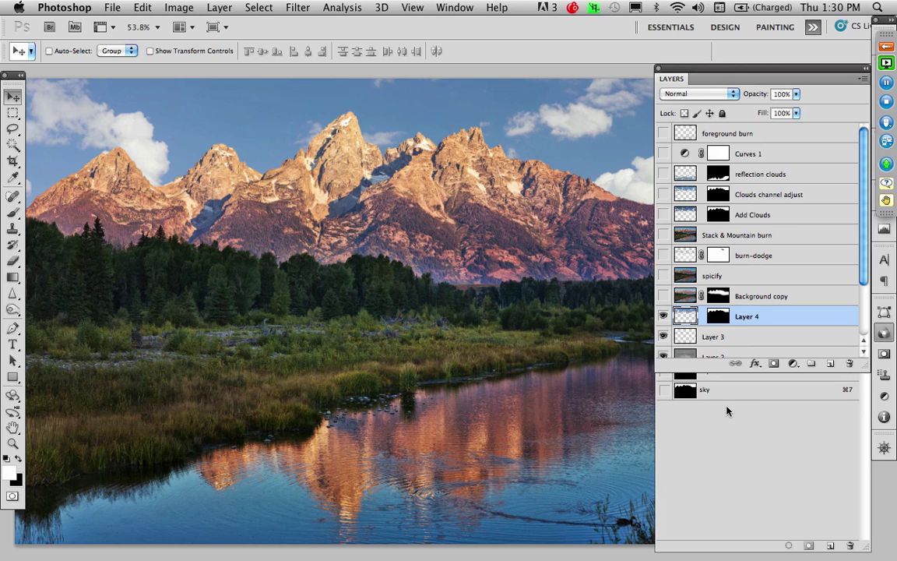
- Select the lake's blue tones on Layer 1 with the Magic Wand, with Contiguous turned off
left_click(766, 431)
left_click(845, 263)
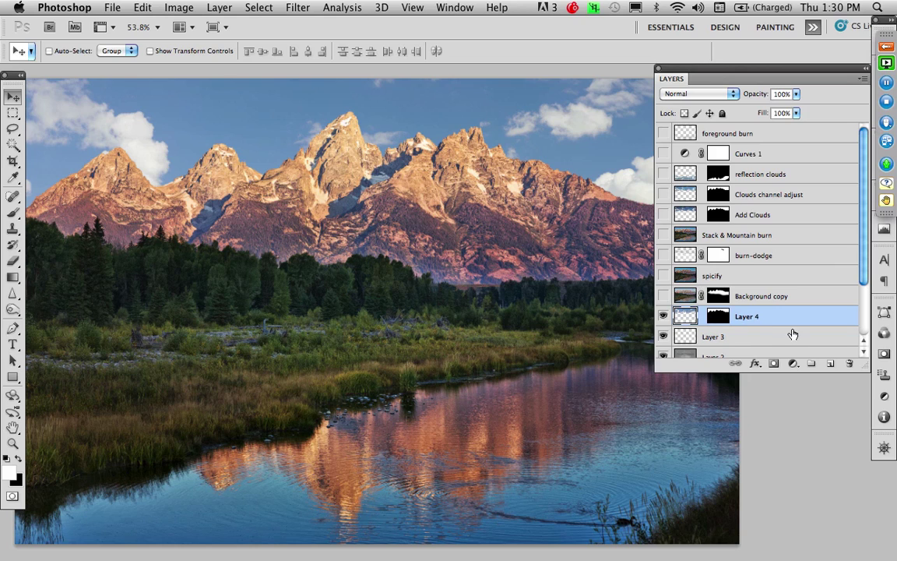
left_click_drag(863, 272, 861, 311)
left_click(682, 317)
key("w")
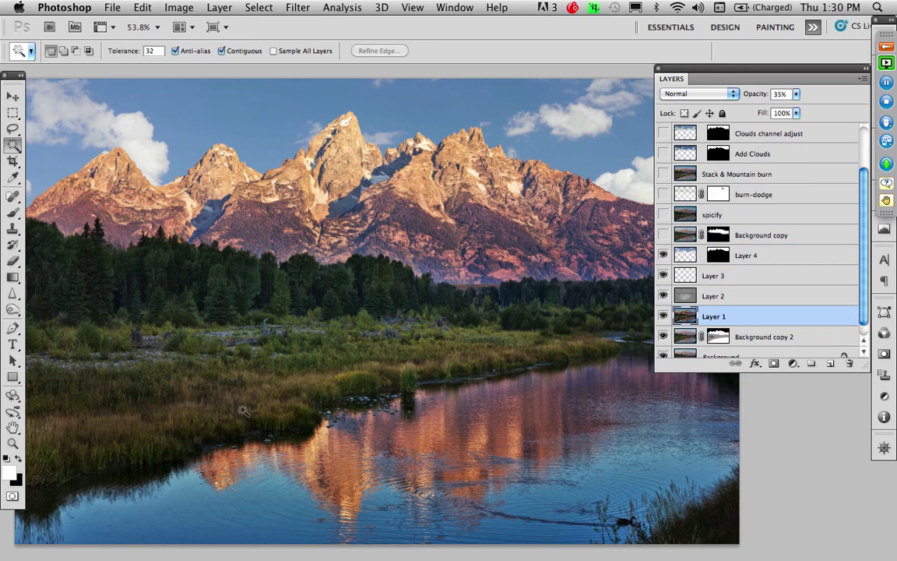
left_click(159, 524)
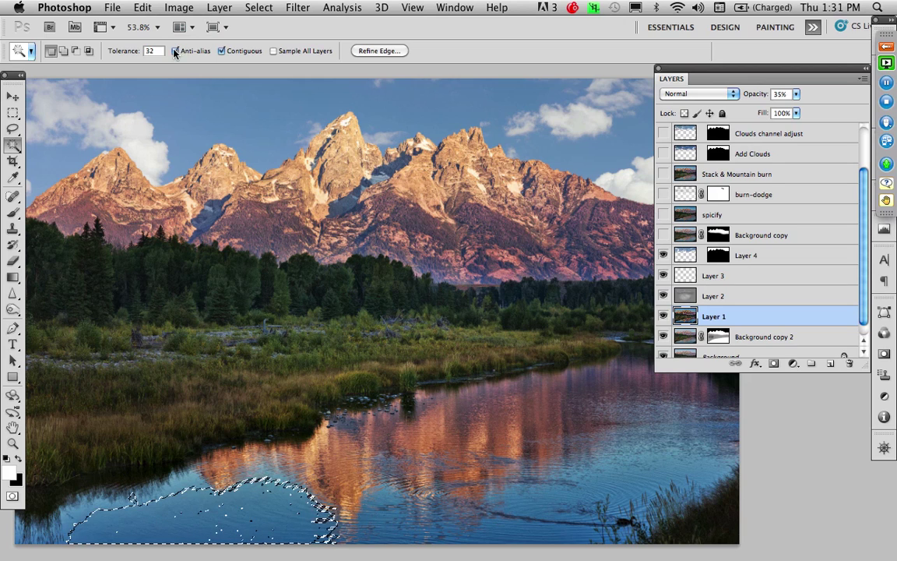
left_click(221, 51)
key("super+d")
left_click(263, 496)
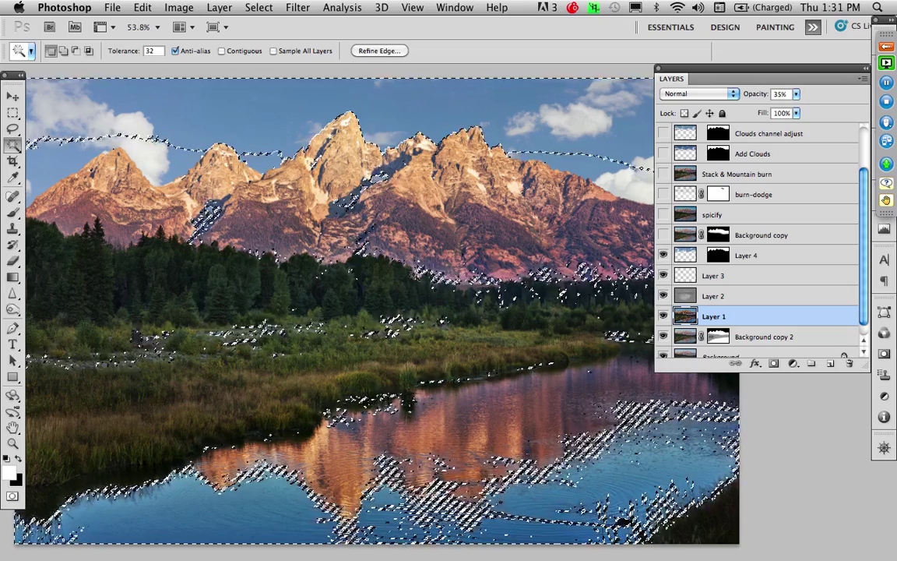
- Subtract the sky, mountains and meadow from the selection with the Lasso, keeping only the blue water reflection
key("z")
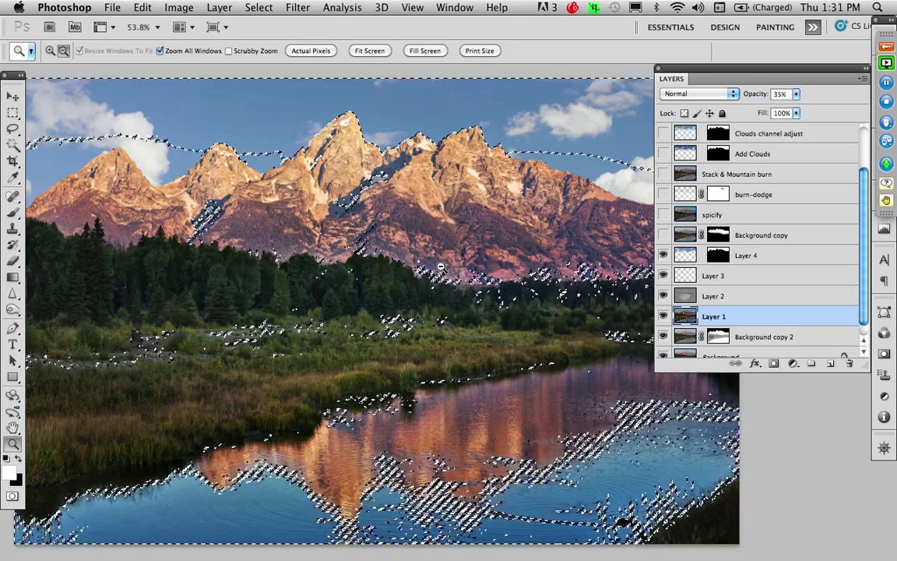
left_click(507, 270, "alt")
left_click(507, 271, "alt")
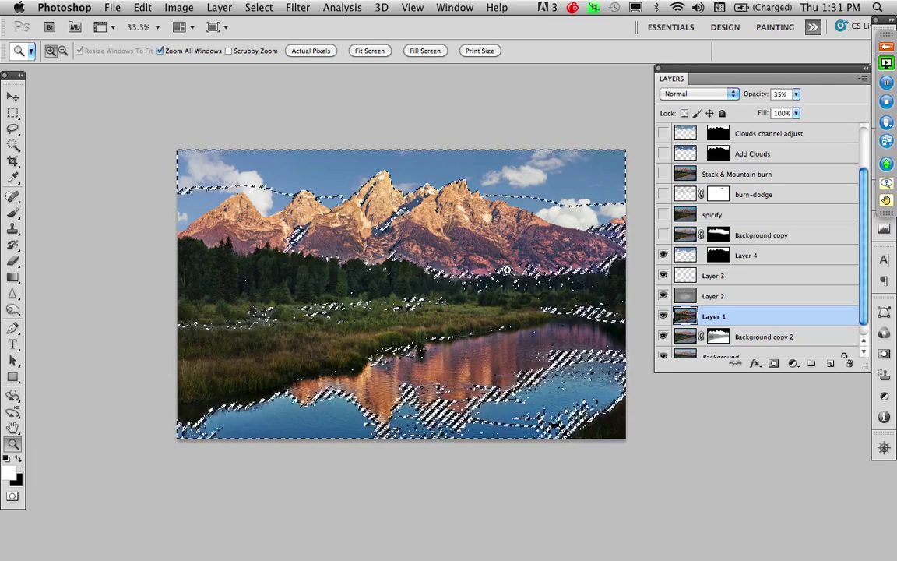
key("l")
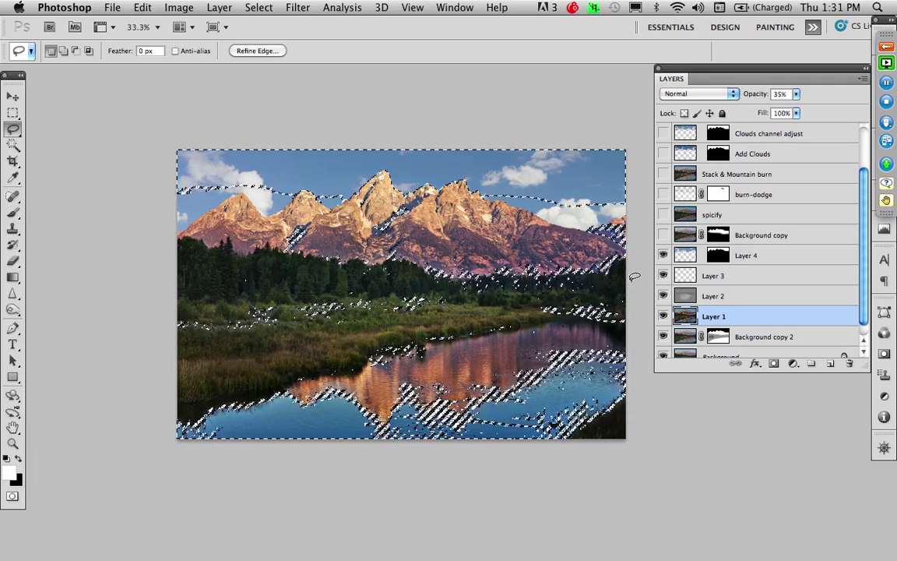
key("alt")
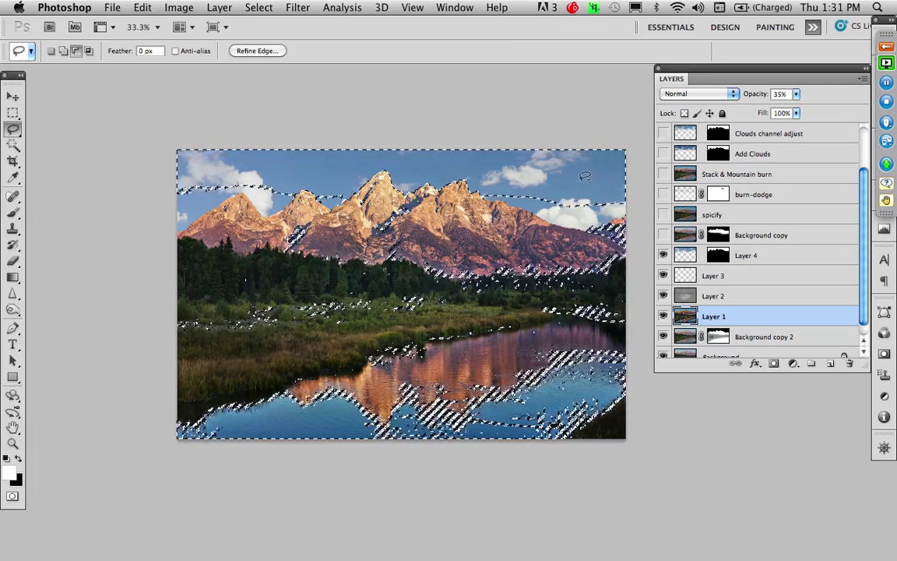
mouse_move(632, 316)
left_mouse_down()
mouse_move(508, 338)
mouse_move(326, 377)
mouse_move(197, 369)
mouse_move(133, 326)
mouse_move(112, 104)
mouse_move(488, 66)
mouse_move(644, 90)
mouse_move(646, 204)
left_mouse_up()
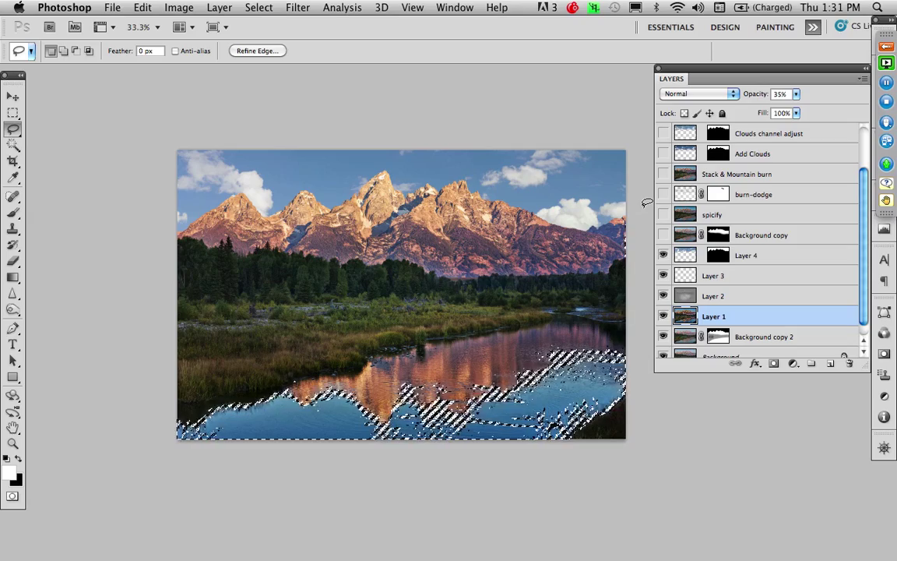
- Add a new empty layer directly above the Layer 4 clouds, keeping the water selection active
key("z")
left_click(357, 406)
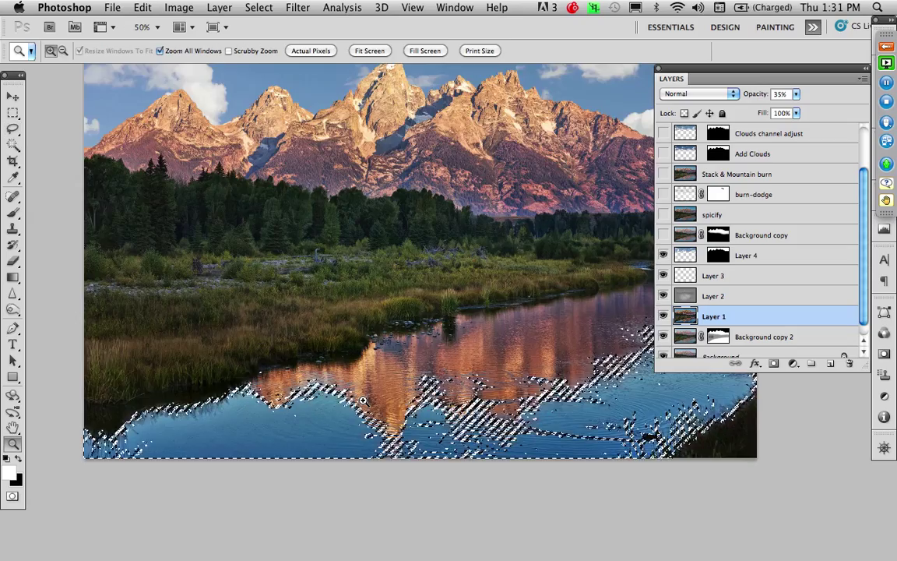
left_click(360, 403)
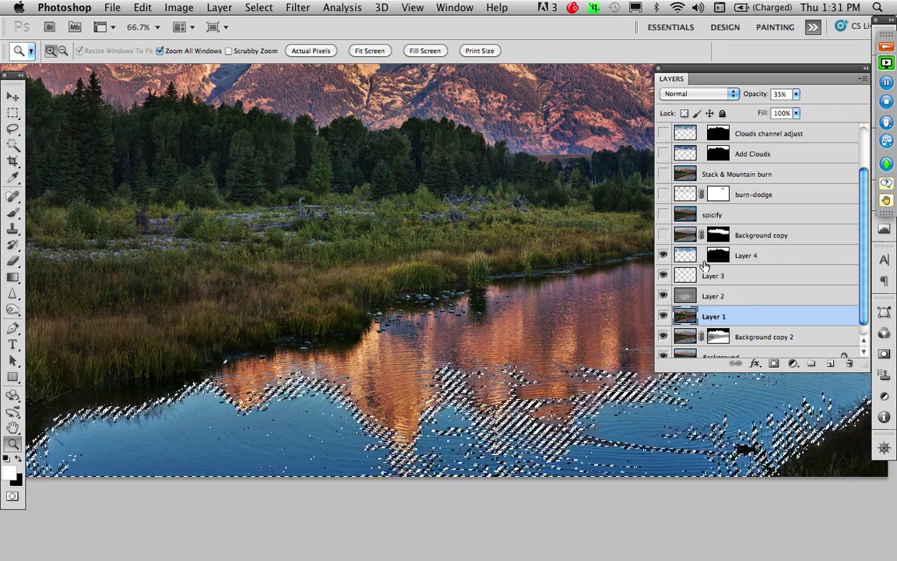
left_click(683, 259)
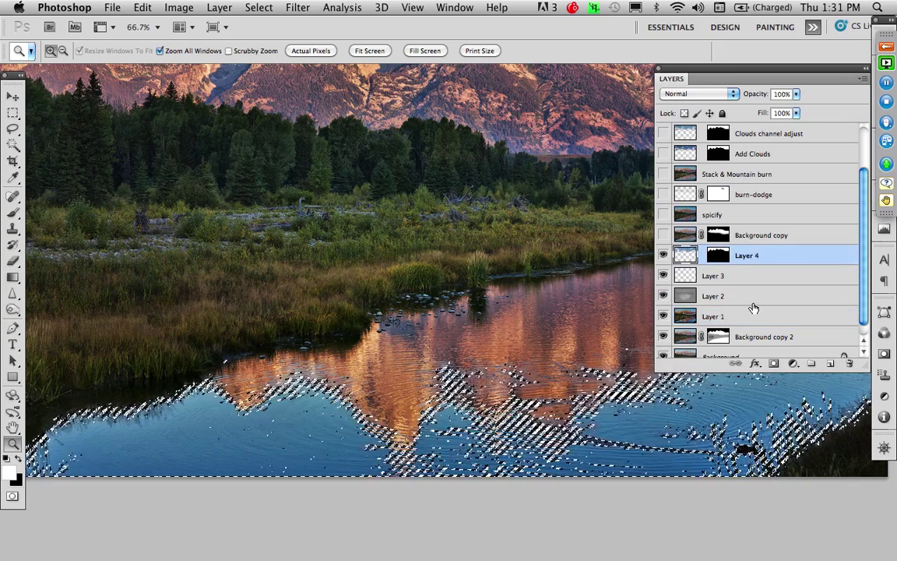
left_click(832, 365)
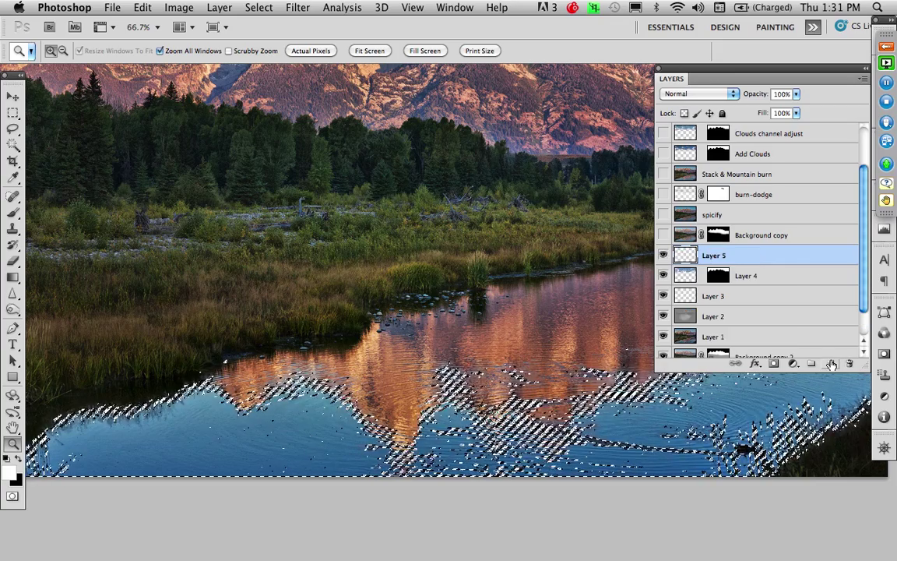
- Save the water selection as a new channel named "reflection" and deselect it
left_click(686, 277)
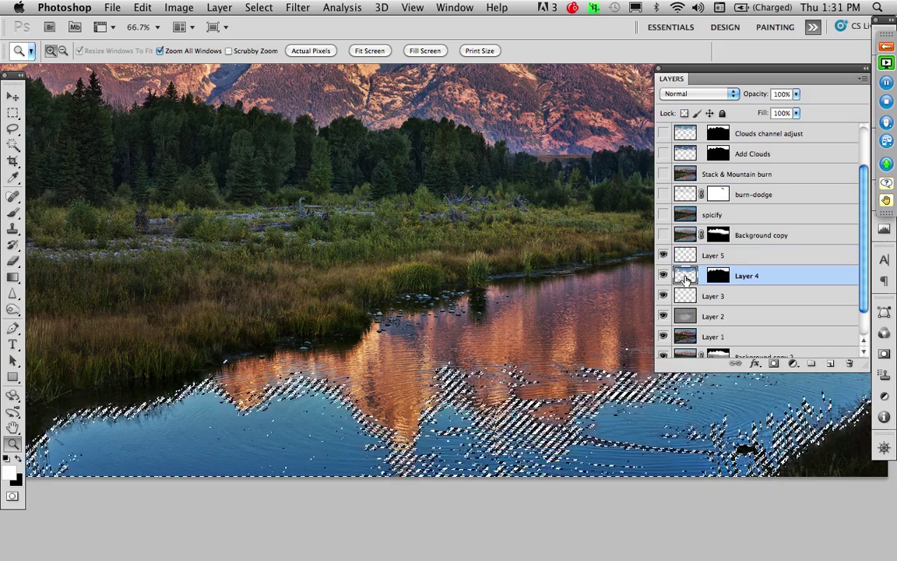
left_click_drag(585, 236, 585, 325)
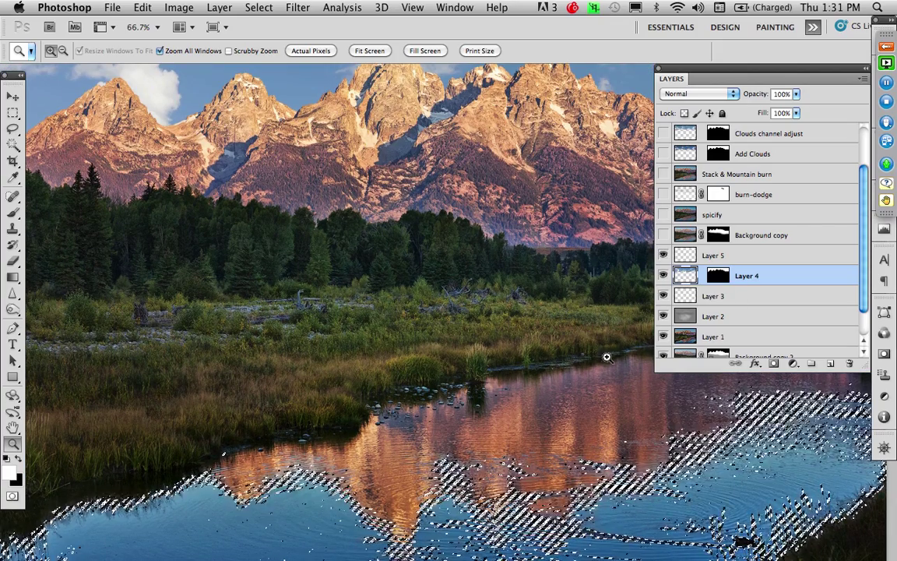
left_click(259, 7)
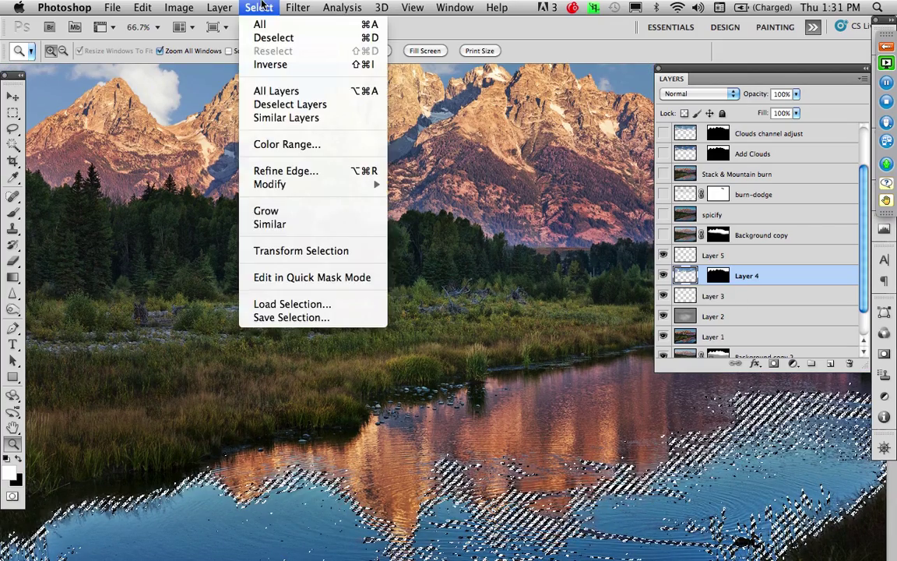
left_click(269, 317)
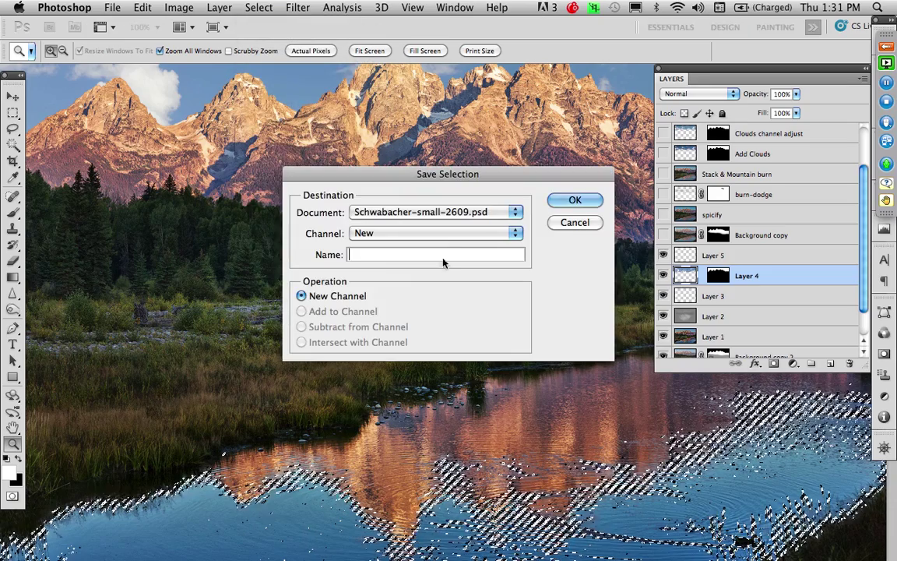
type("reflection")
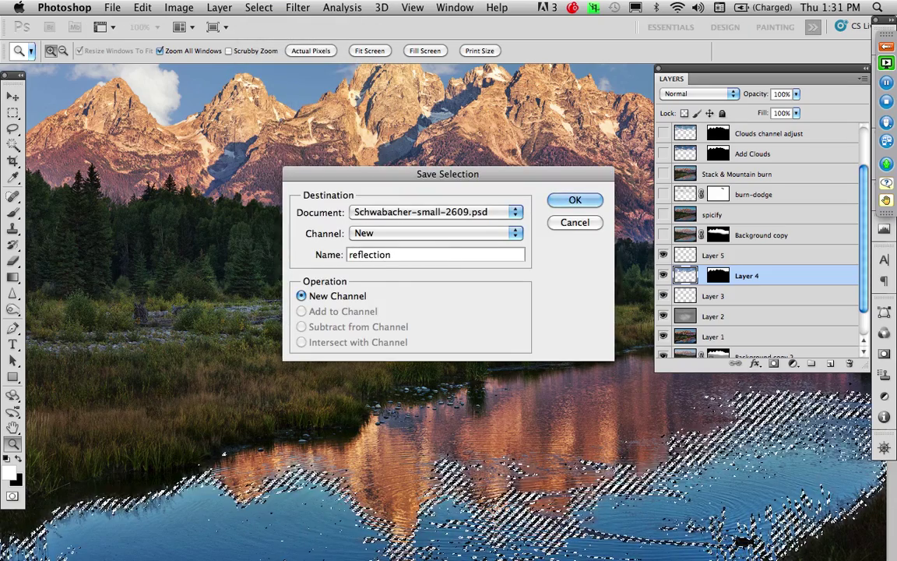
key("Return")
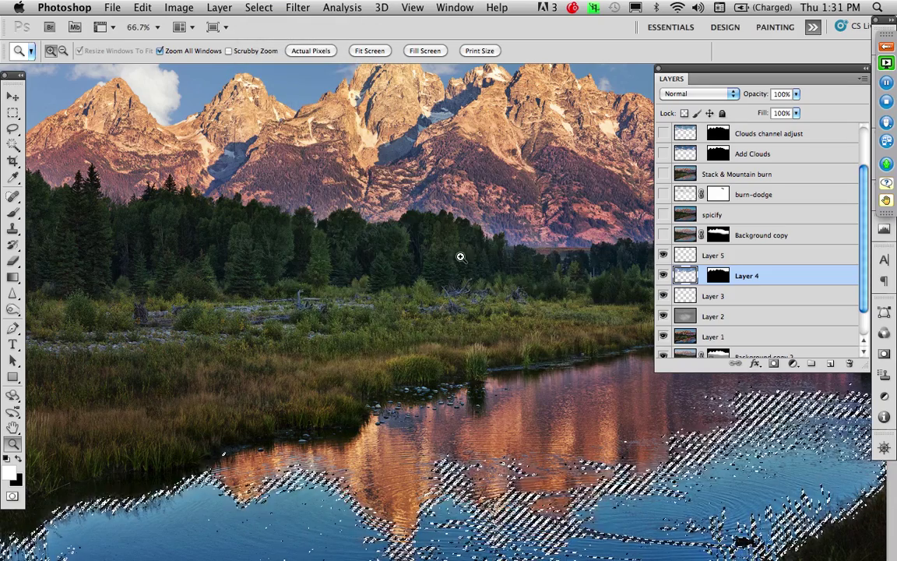
key("super+d")
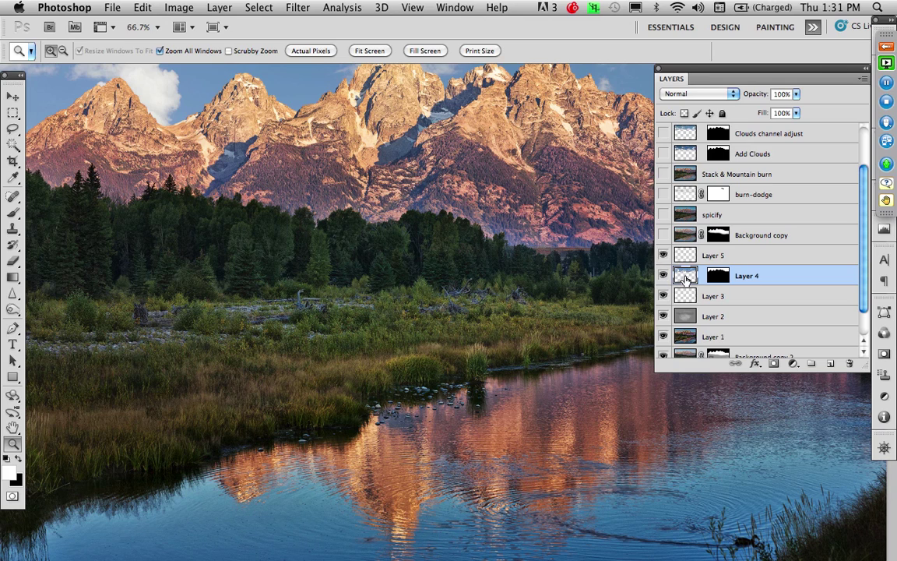
- With Layer 3 active, load the saved "reflection" channel as a new selection over the blue water
left_click(685, 277, "super")
scroll(865, 294, "down", 1)
left_click(688, 278)
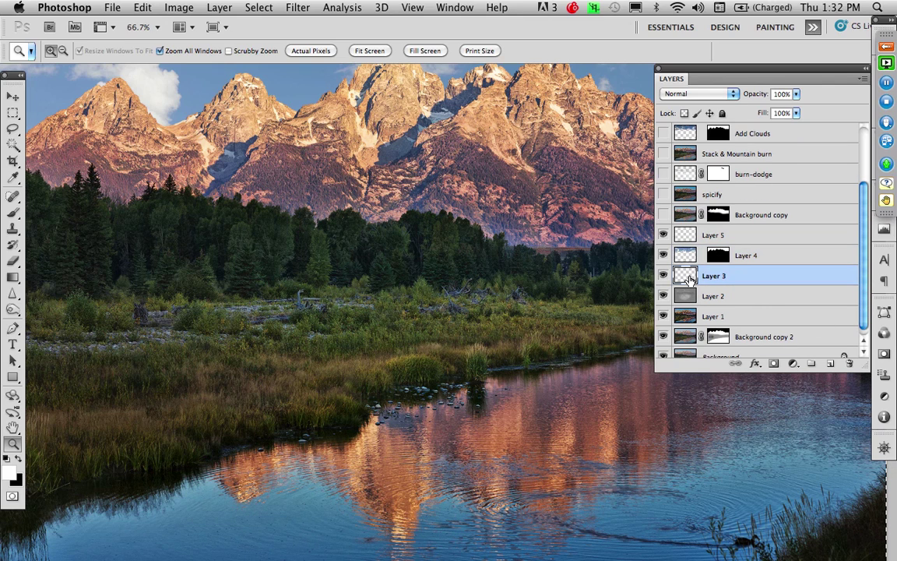
left_click(258, 7)
left_click(284, 302)
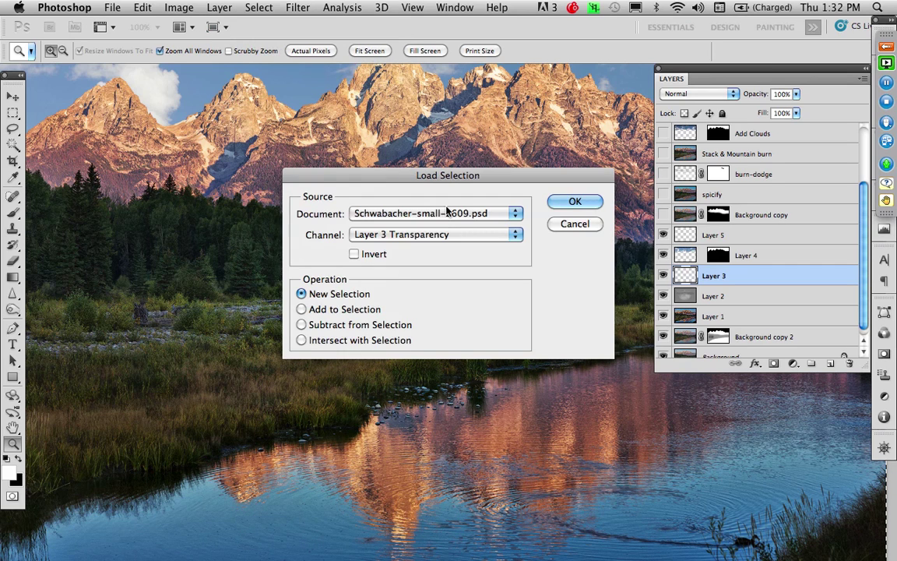
left_click(436, 235)
left_click(439, 281)
left_click(556, 204)
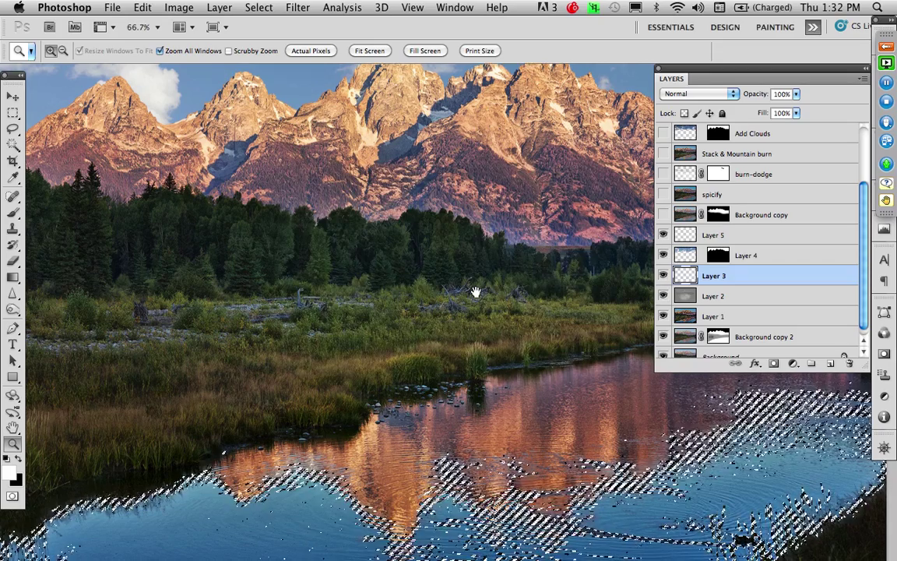
- Paste the copied clouds into the water selection so they form a masked layer directly above Layer 3
left_click_drag(475, 304, 480, 206)
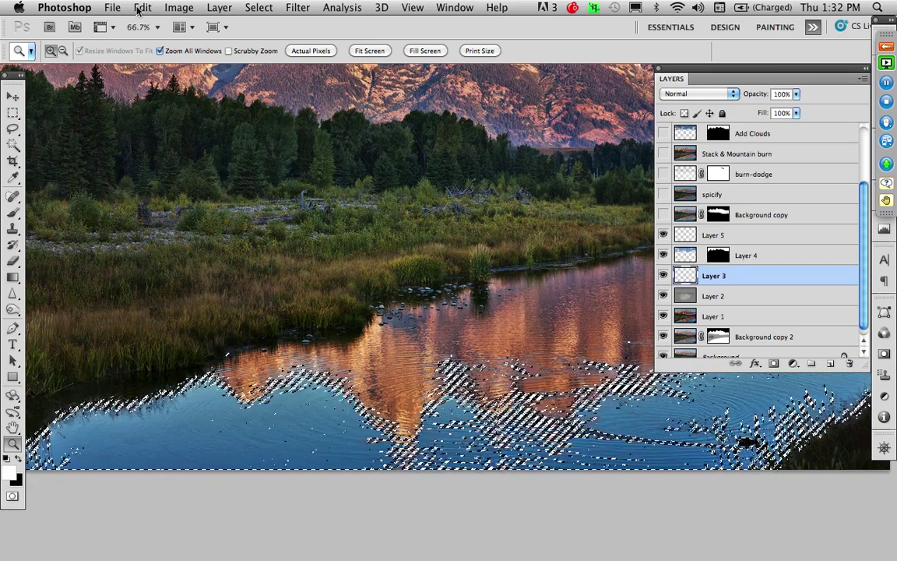
left_click(142, 8)
mouse_move(161, 155)
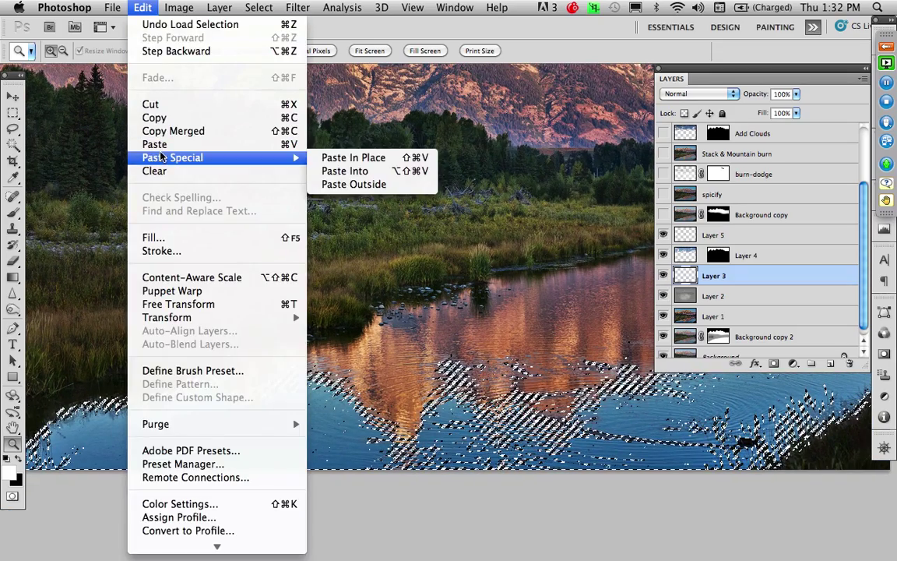
left_click(327, 171)
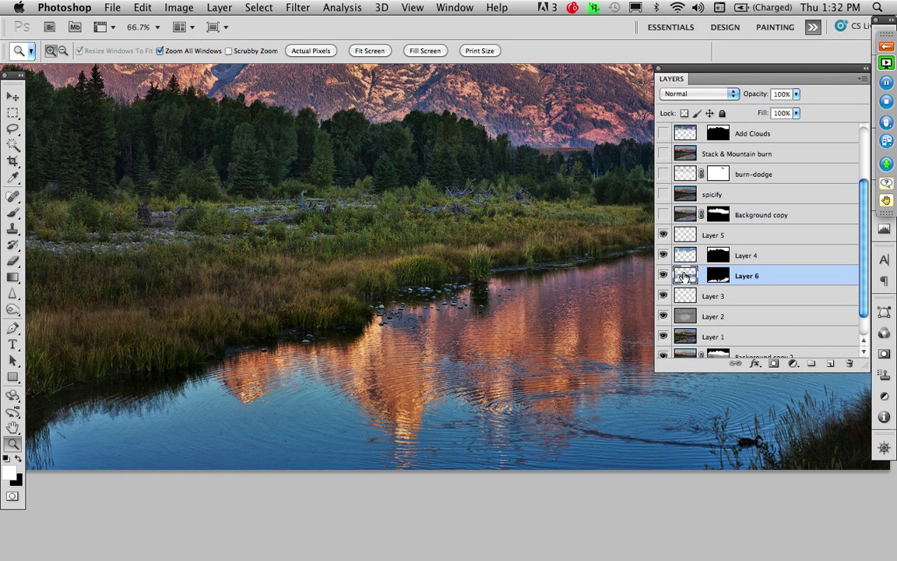
- Move the pasted clouds down into the lake area and flip them vertically as a reflection
key("v")
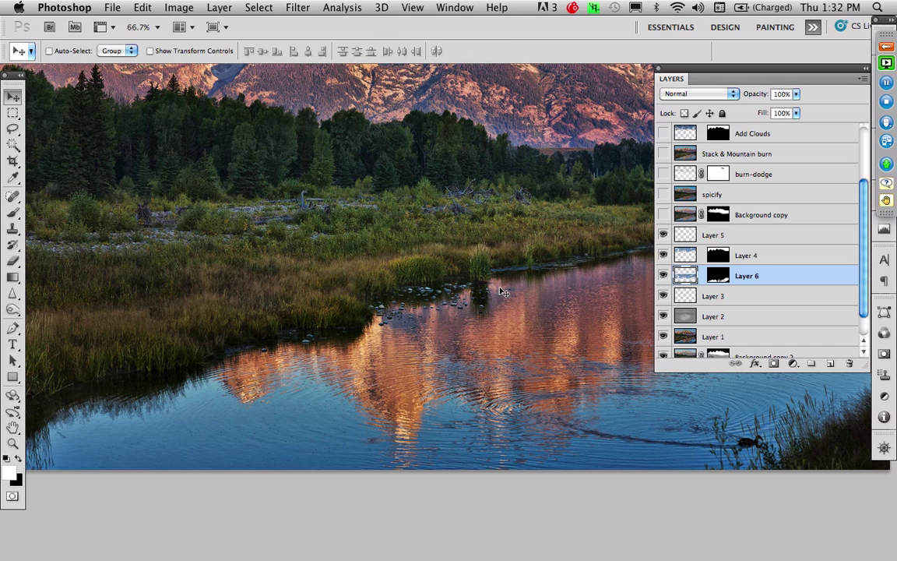
left_click_drag(495, 288, 515, 399)
scroll(505, 341, "up", 5)
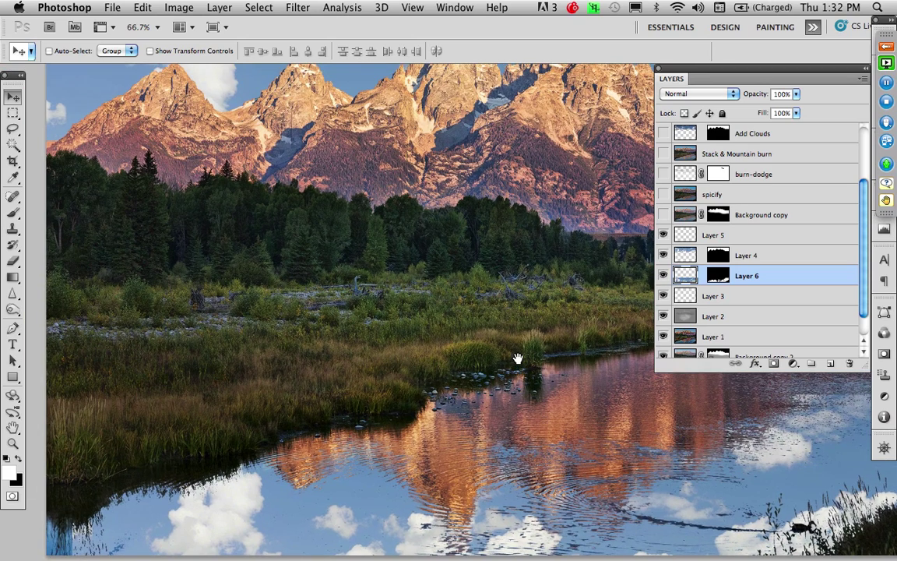
left_click(142, 8)
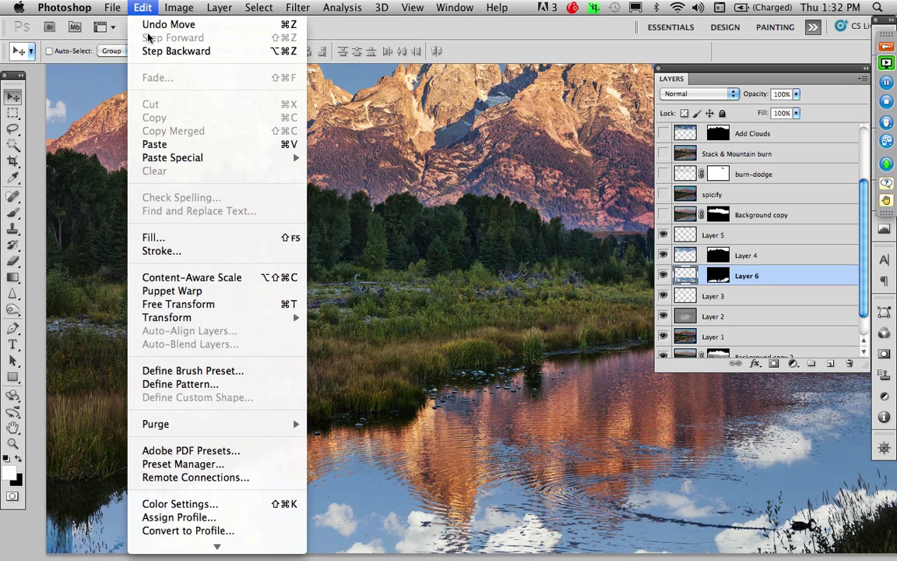
mouse_move(177, 317)
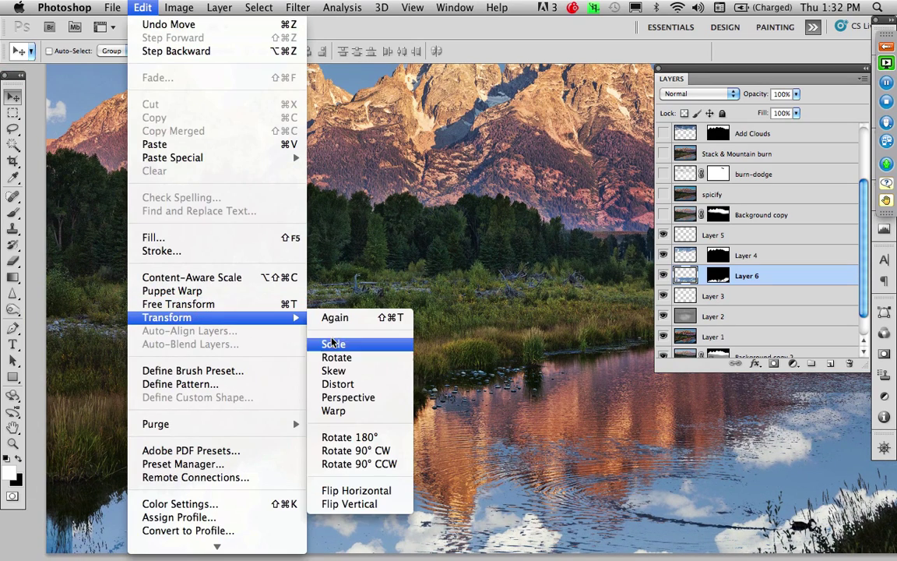
left_click(346, 502)
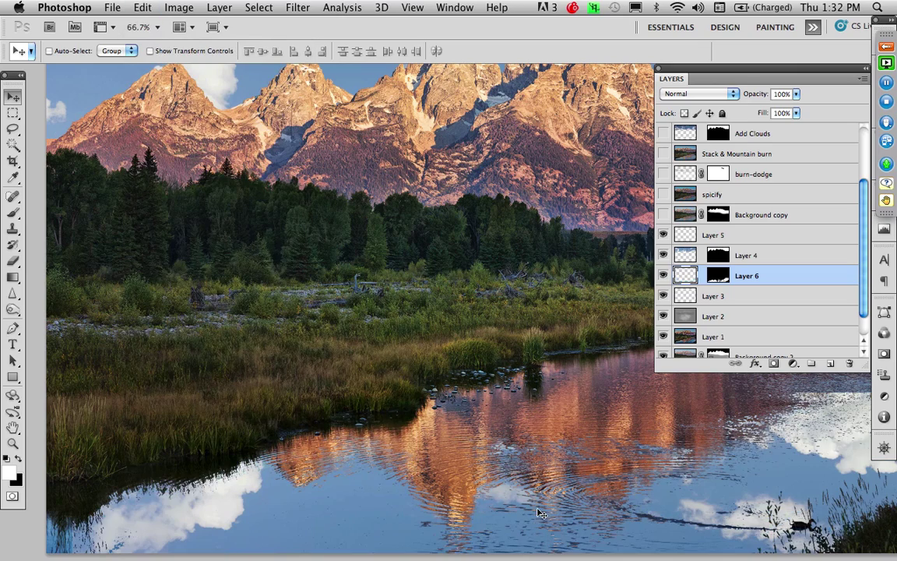
- Shift the flipped clouds slightly left and up in the water to line up with the sky clouds
key("super+0")
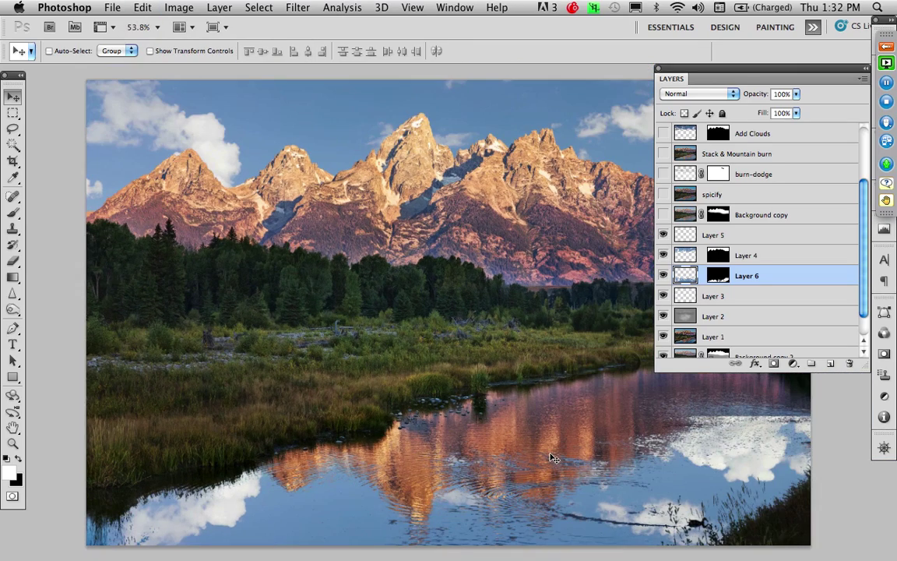
left_click_drag(543, 400, 494, 378)
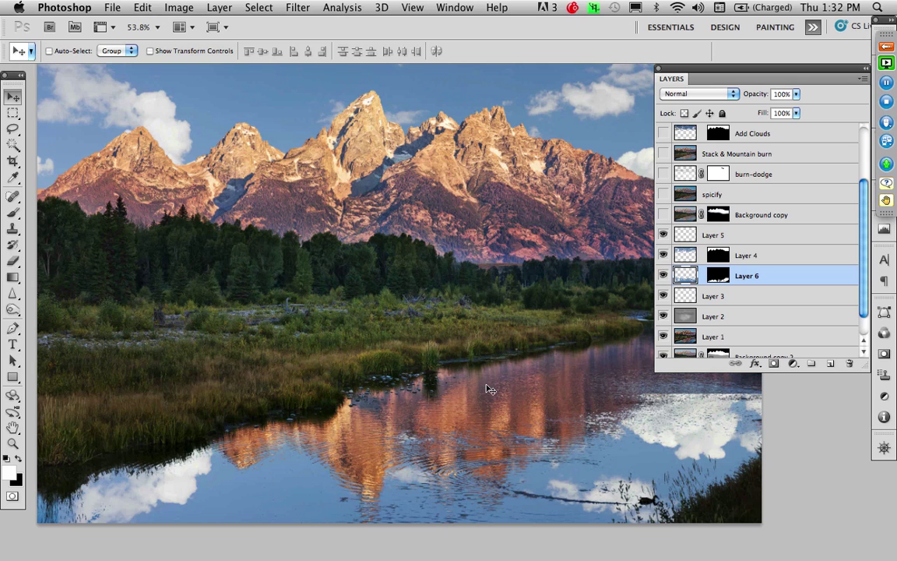
left_click_drag(492, 429, 470, 426)
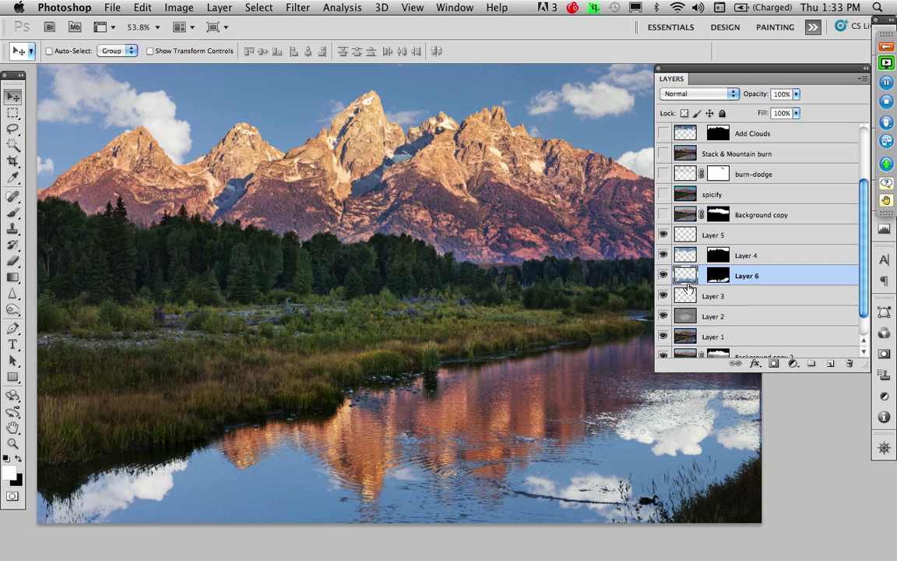
- Reduce Layer 6's opacity to 81% and soften its reflected clouds with a 5.5-pixel Gaussian Blur
left_click(796, 94)
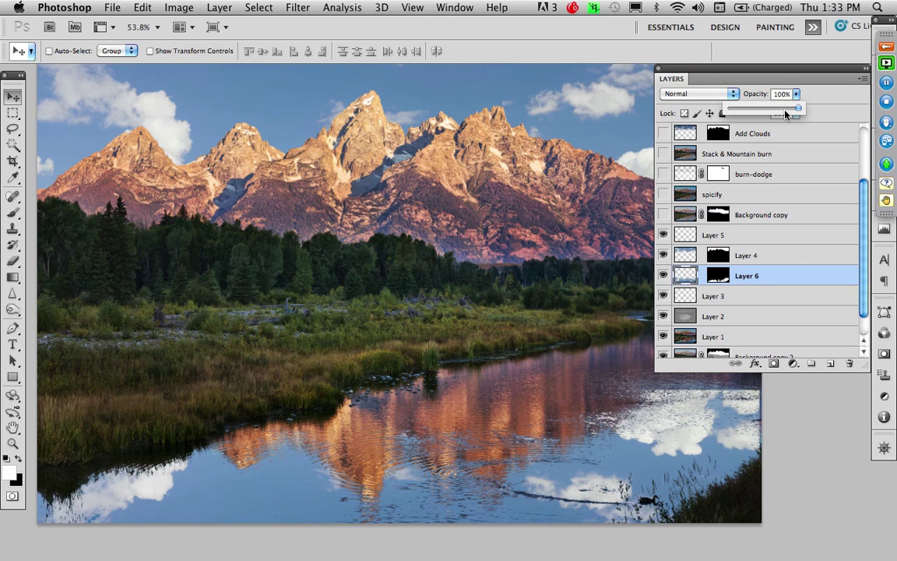
left_click(785, 110)
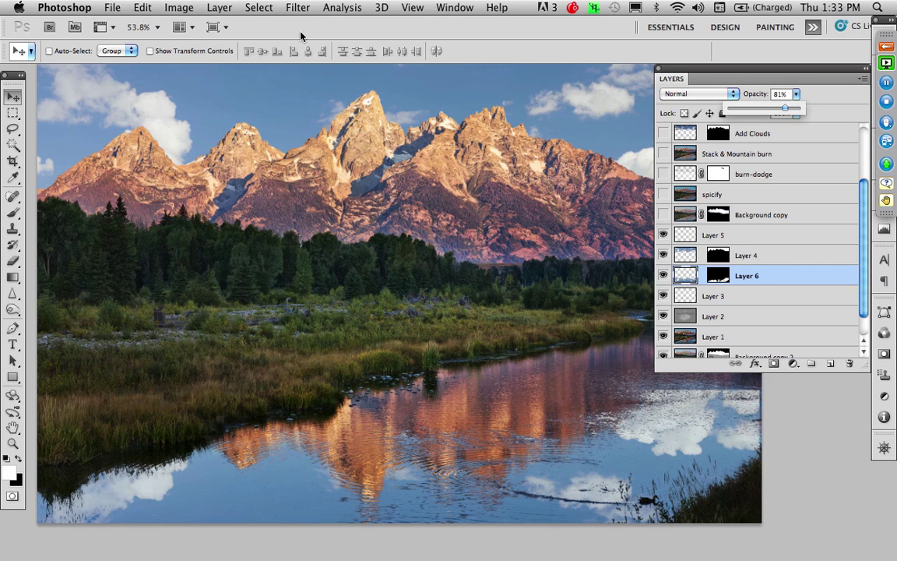
left_click(299, 7)
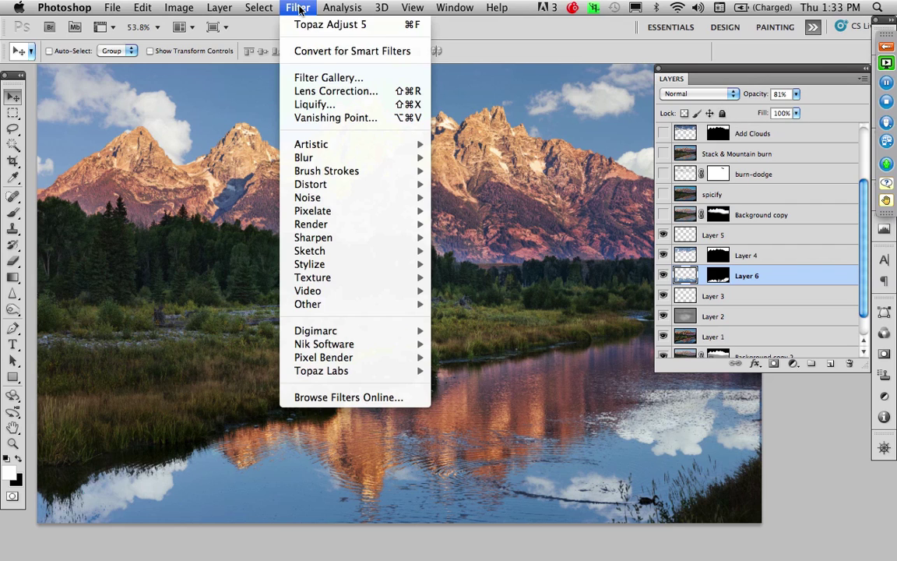
mouse_move(309, 158)
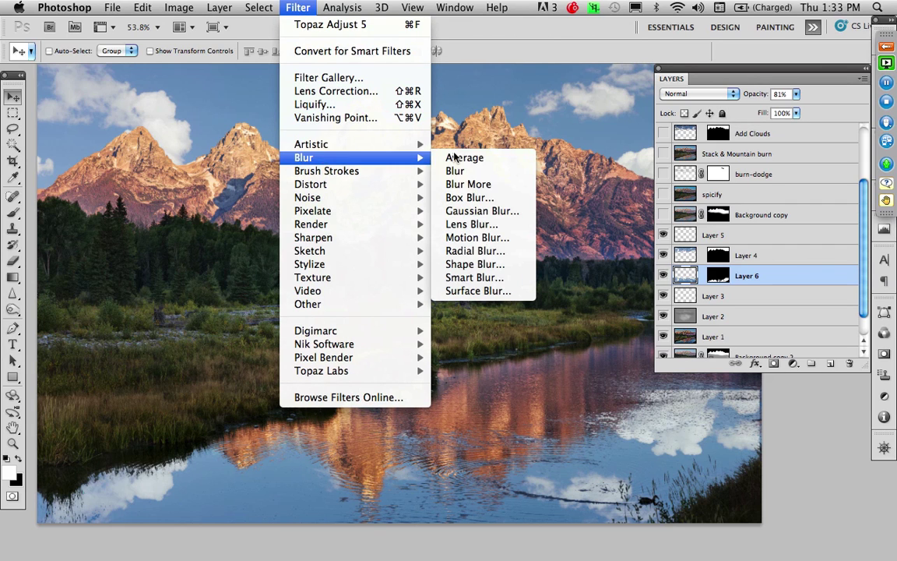
left_click(478, 214)
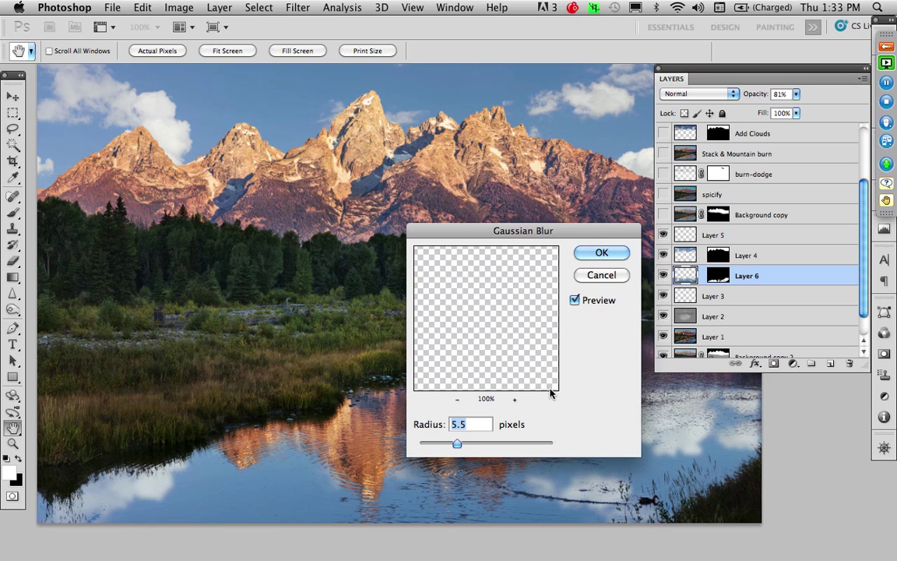
left_click(601, 254)
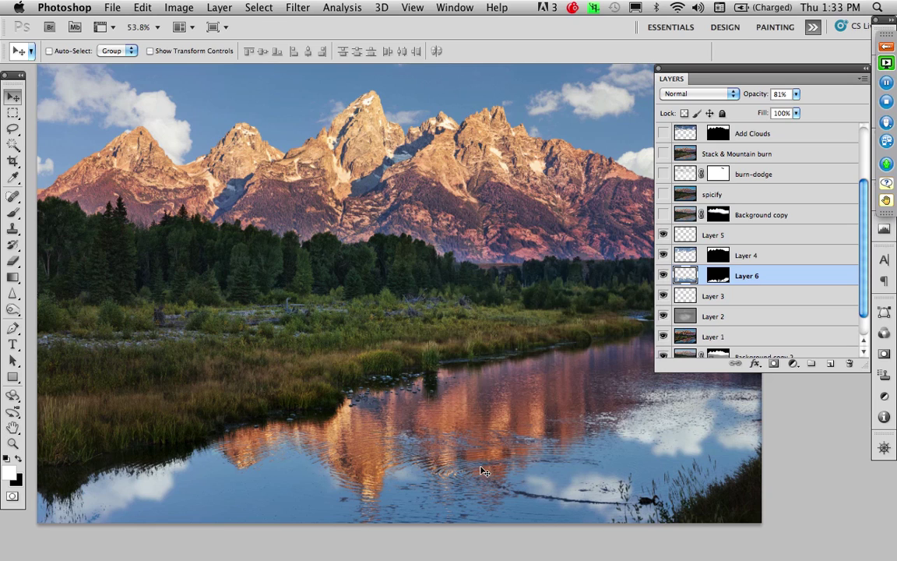
- Examine the edges of the reflected clouds and Layer 6's mask around the water ripples at close range
key("z")
left_click(482, 470)
left_click(481, 470)
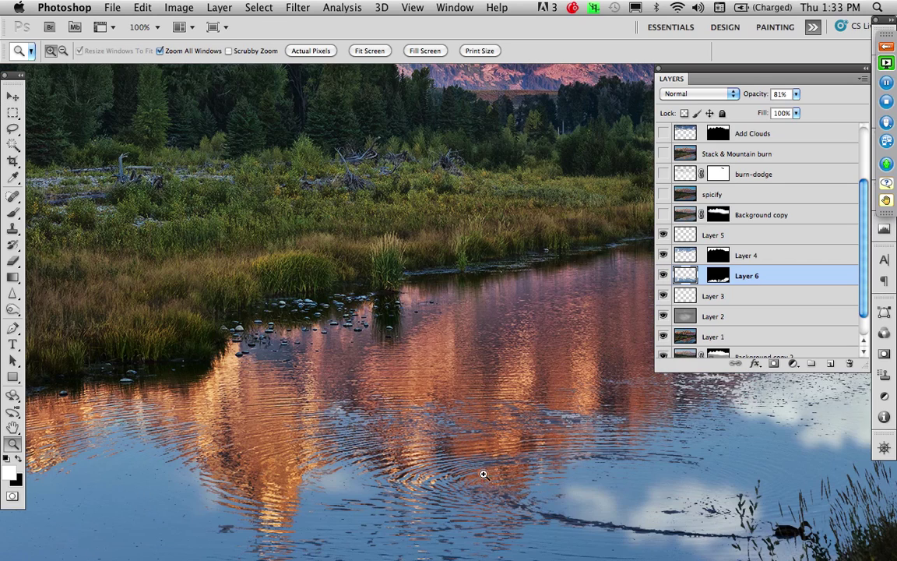
left_click_drag(485, 488, 418, 431)
left_click(527, 460)
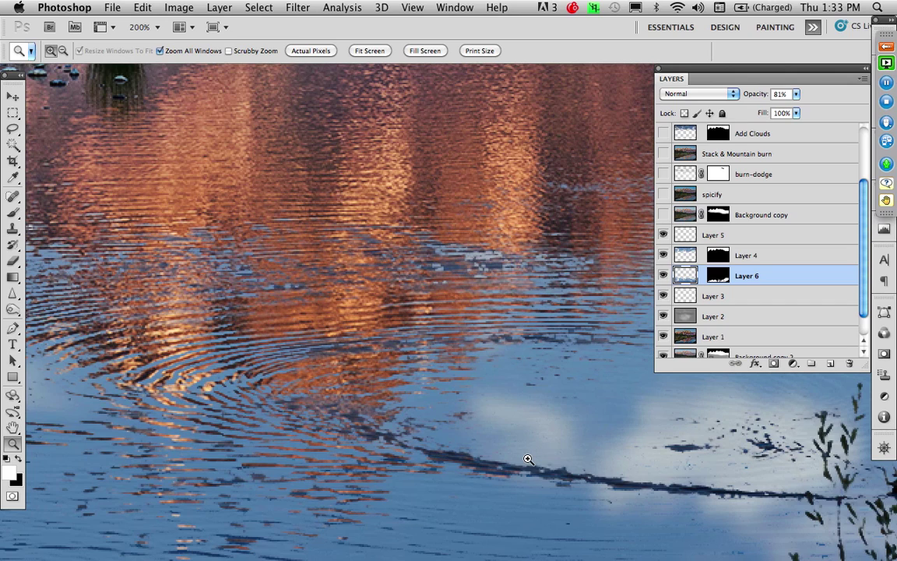
left_click(718, 277, "alt")
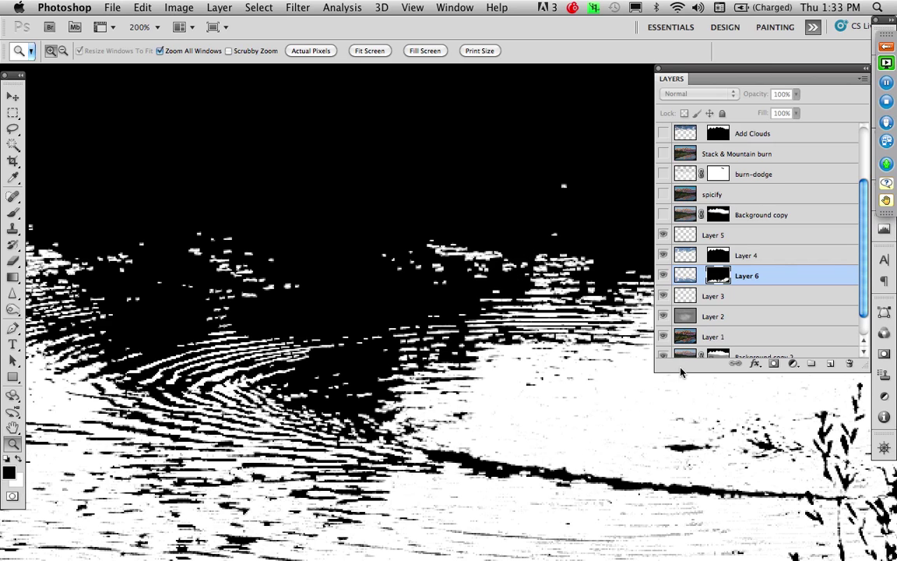
left_click(688, 279)
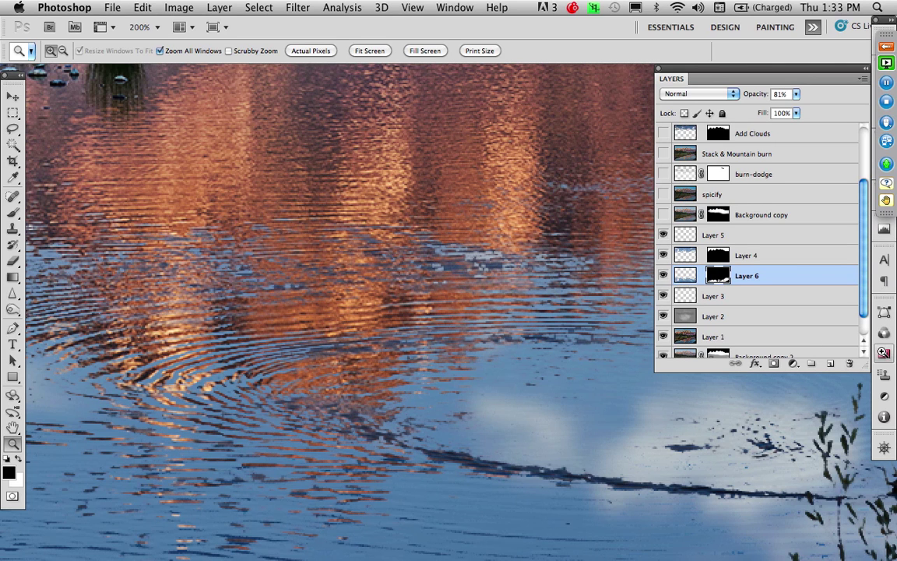
- Feather Layer 6's mask by 2 px while viewing the mask, and return to the full image with the cloud pixels active
left_click(884, 352)
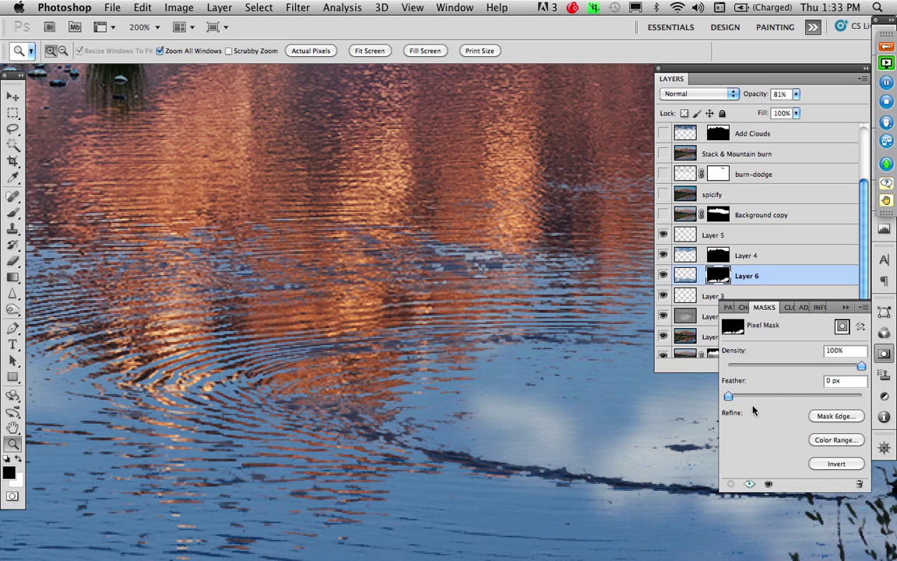
left_click(718, 279)
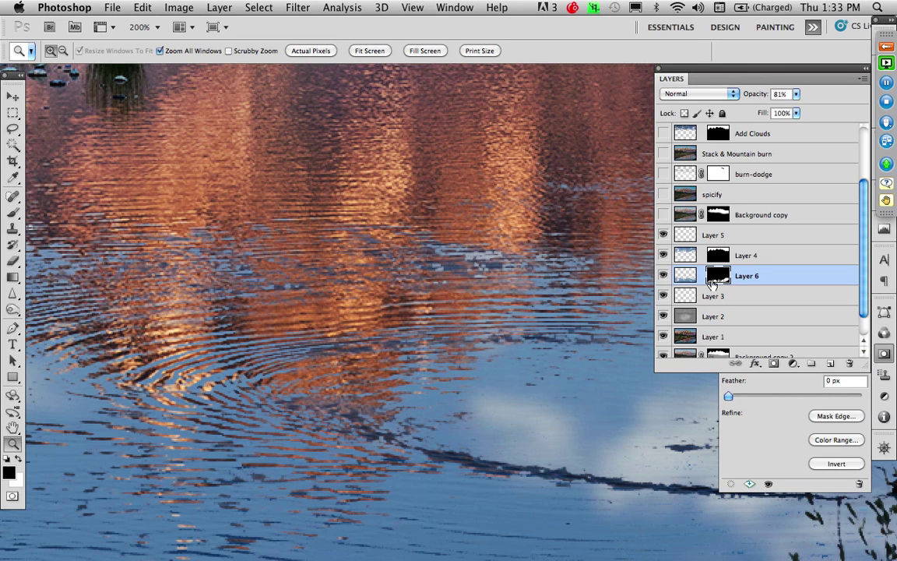
left_click(718, 277, "alt")
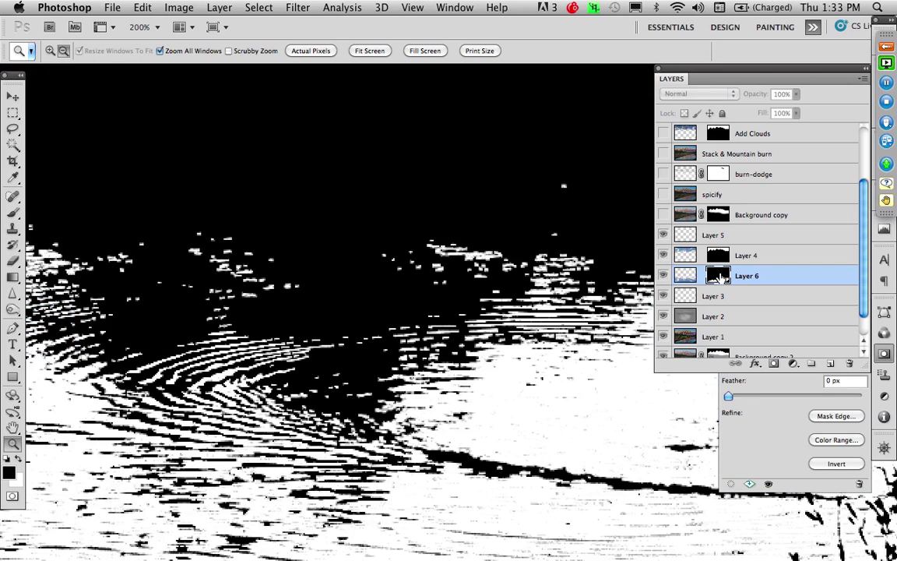
left_click(788, 430)
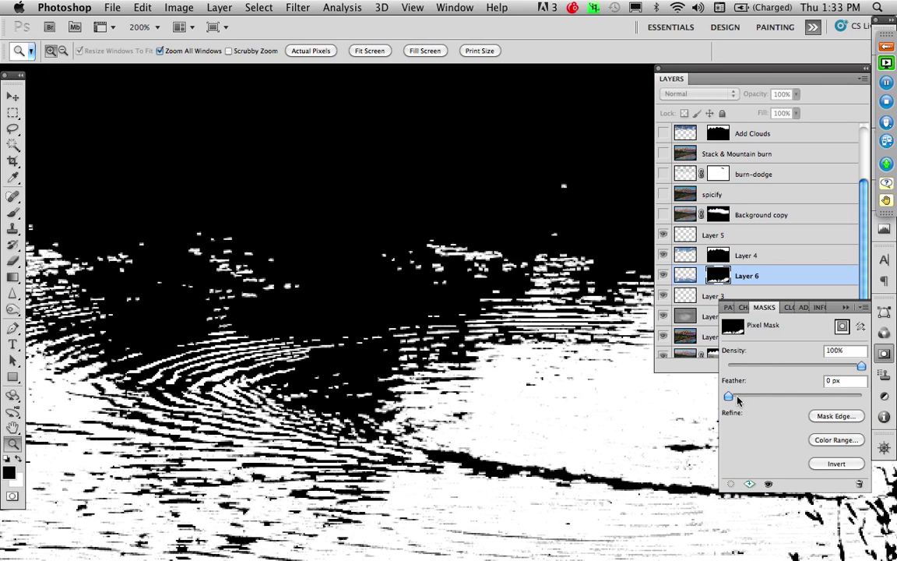
left_click_drag(729, 398, 738, 399)
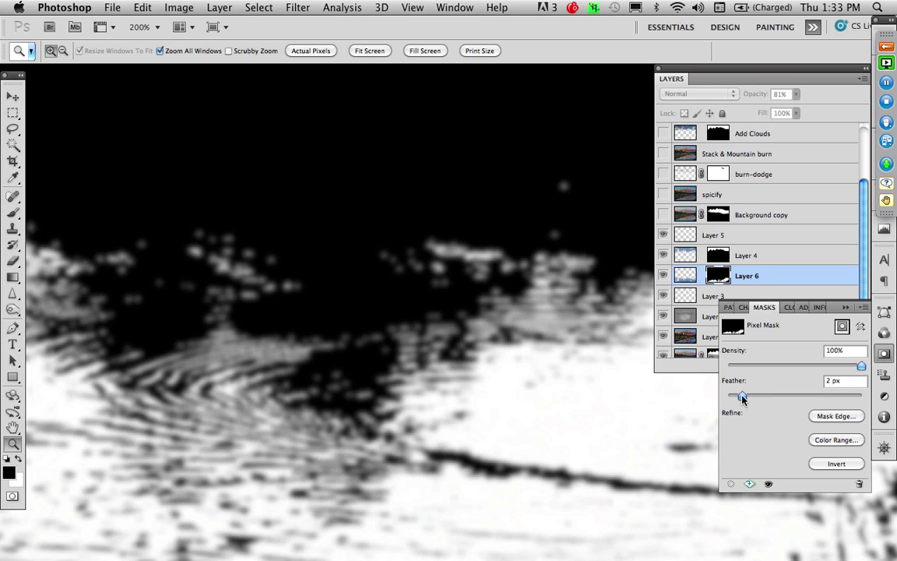
left_click(685, 276)
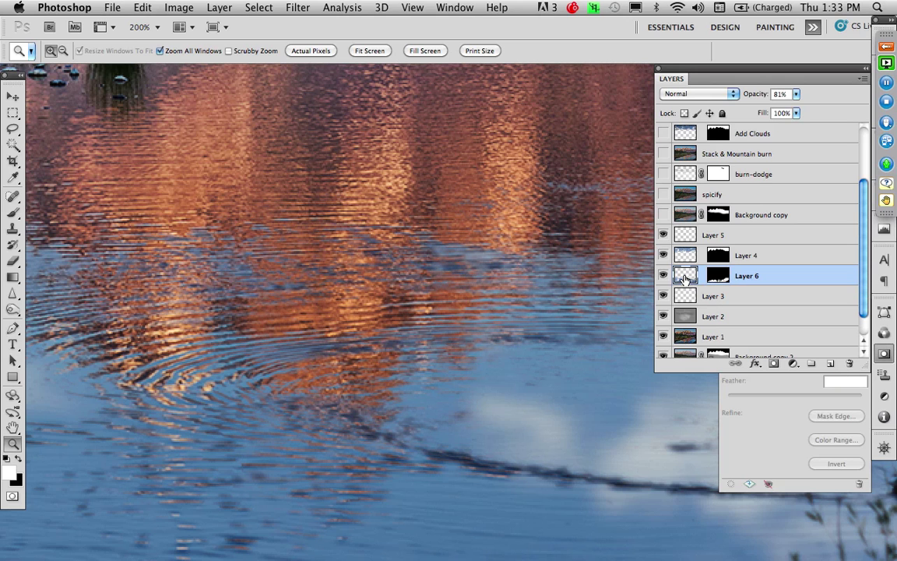
key("super+0")
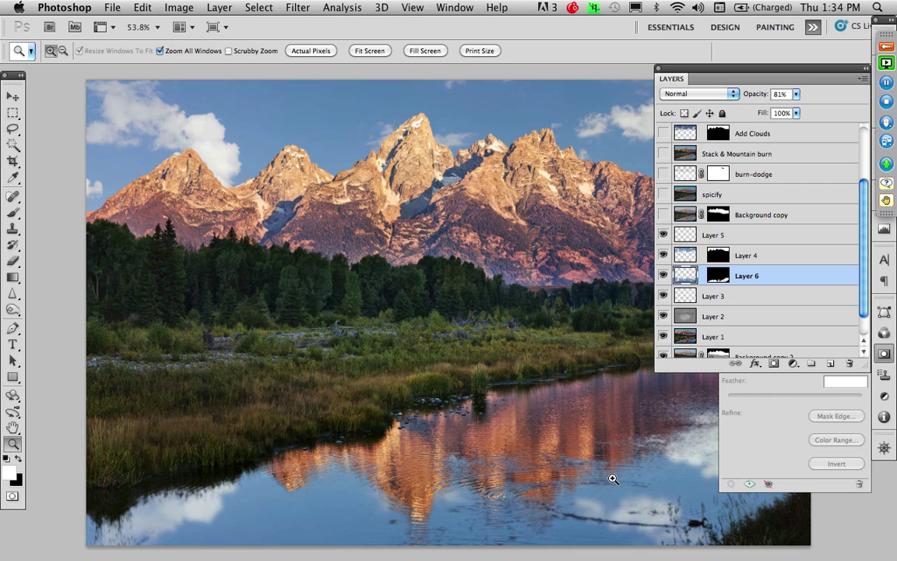
mouse_move(619, 476)
left_mouse_down()
mouse_move(506, 453)
mouse_move(586, 501)
mouse_move(622, 480)
left_mouse_up()
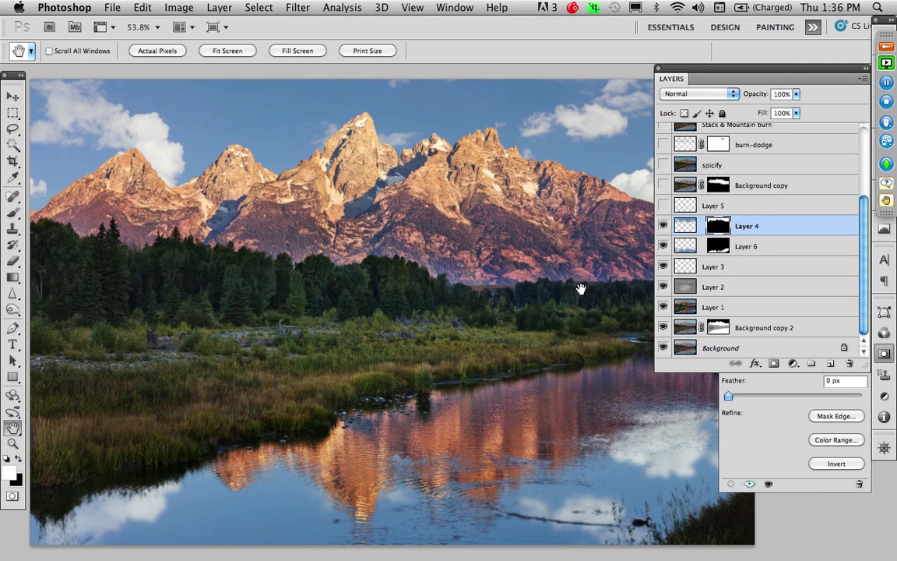
- Add a new layer above Layer 4, set its blend mode to Overlay, and fill it with 50% gray at 100% opacity
left_click_drag(863, 241, 863, 182)
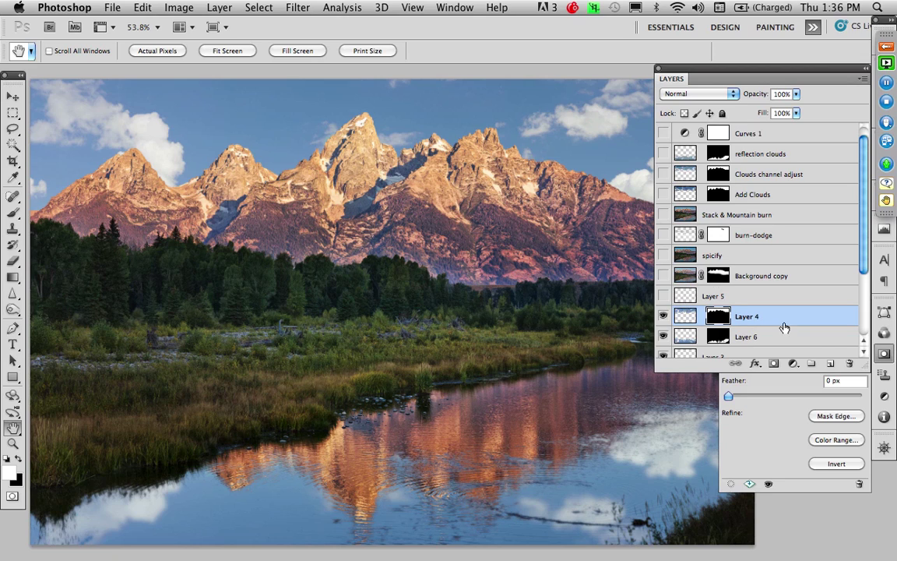
left_click(830, 364)
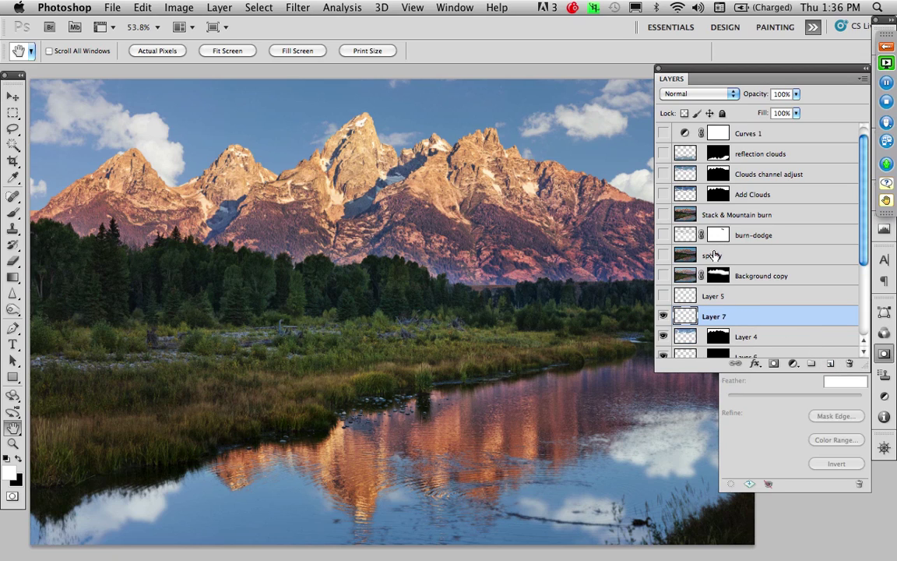
left_click(687, 92)
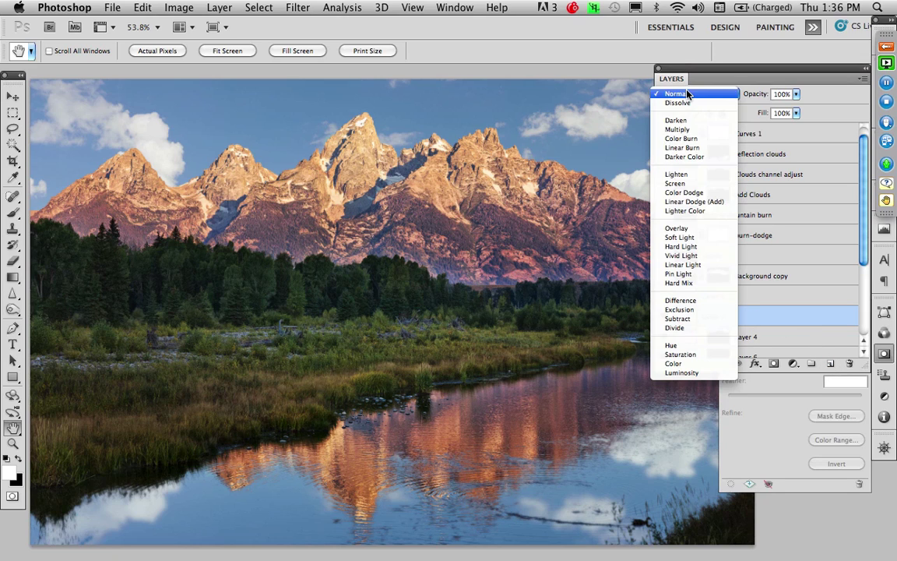
left_click(675, 226)
left_click(154, 9)
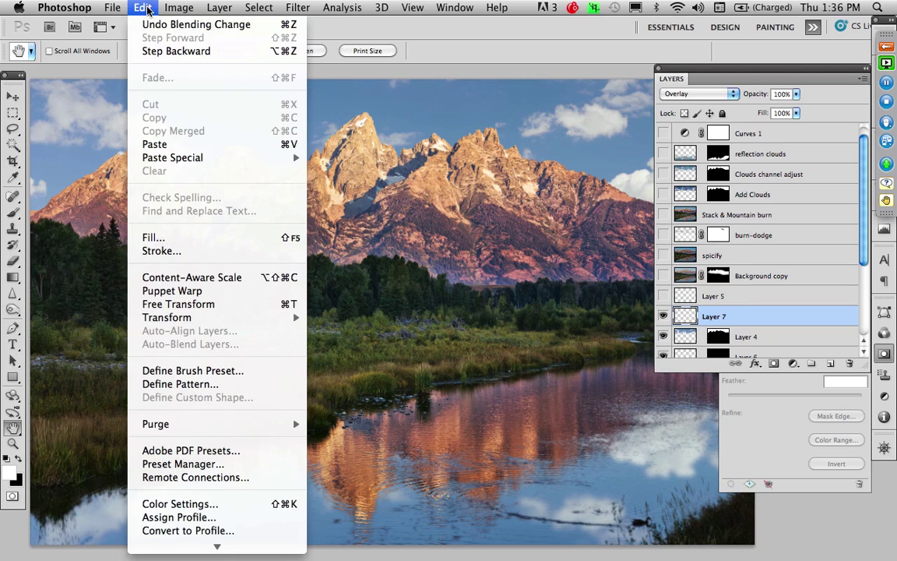
left_click(132, 232)
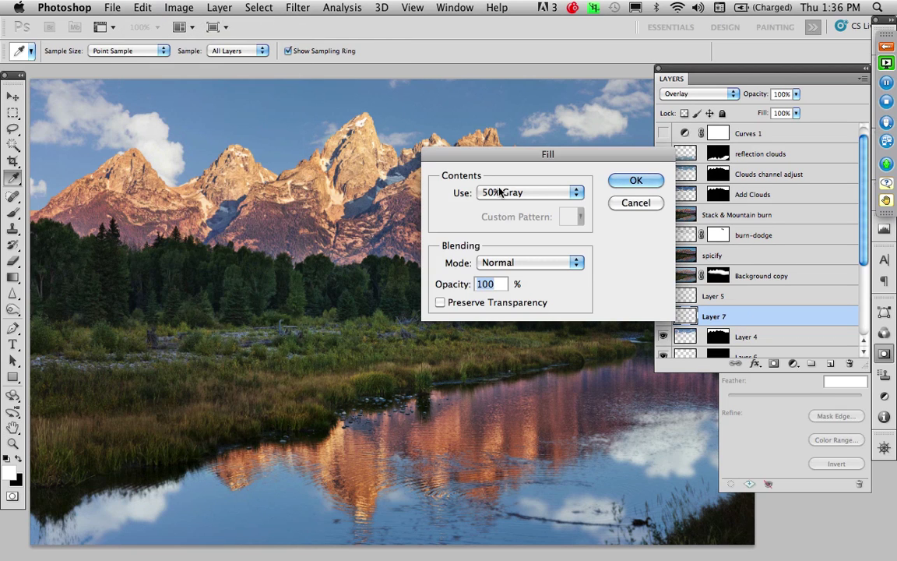
left_click(634, 180)
key("h")
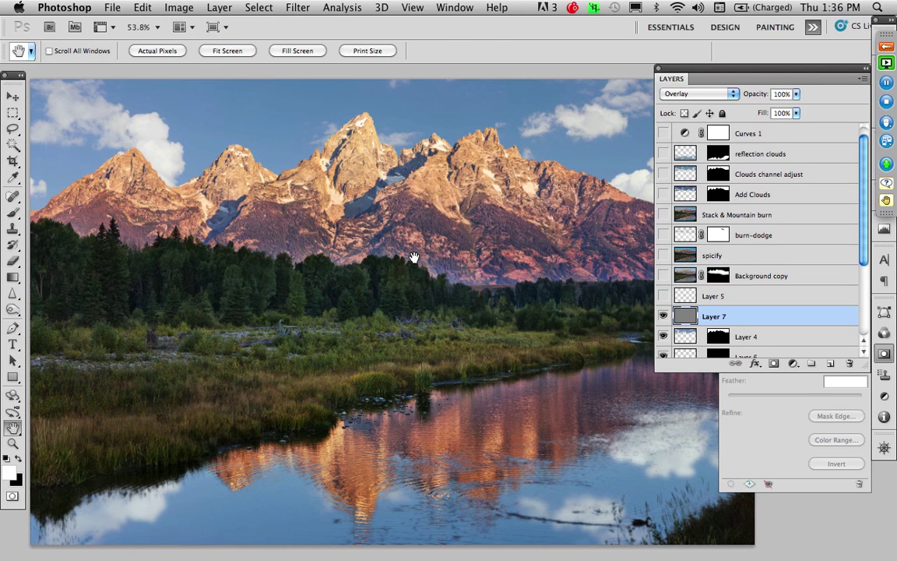
- Burn the sky on the gray layer with a black brush of about 464 px at 10% opacity
key("z")
left_click(420, 254, "alt")
left_click(412, 281, "alt")
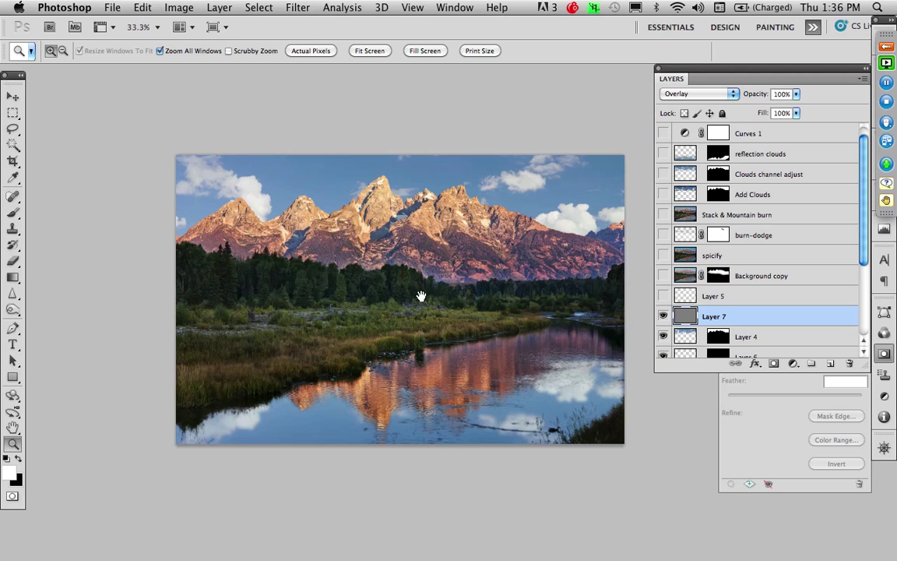
left_click_drag(421, 297, 387, 298)
key("b")
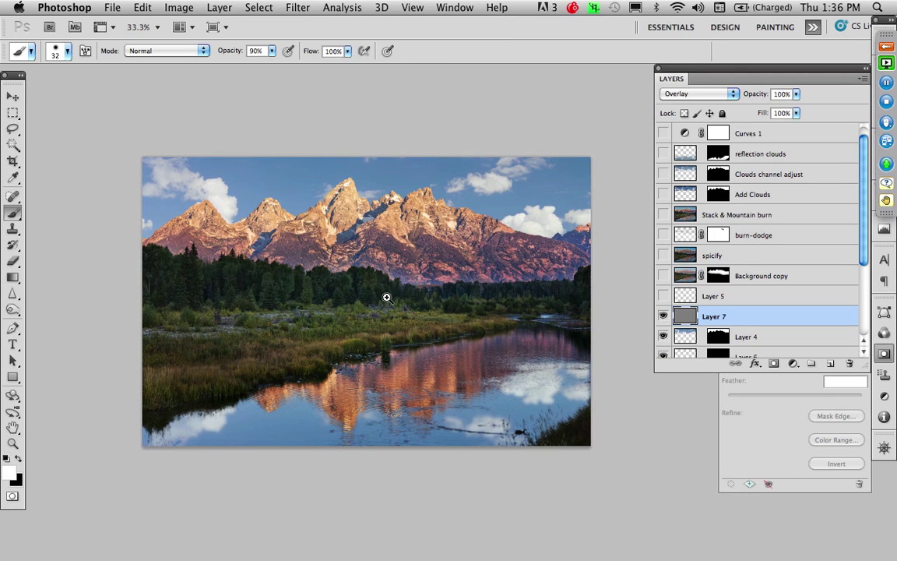
left_click_drag(326, 270, 374, 278)
key("1")
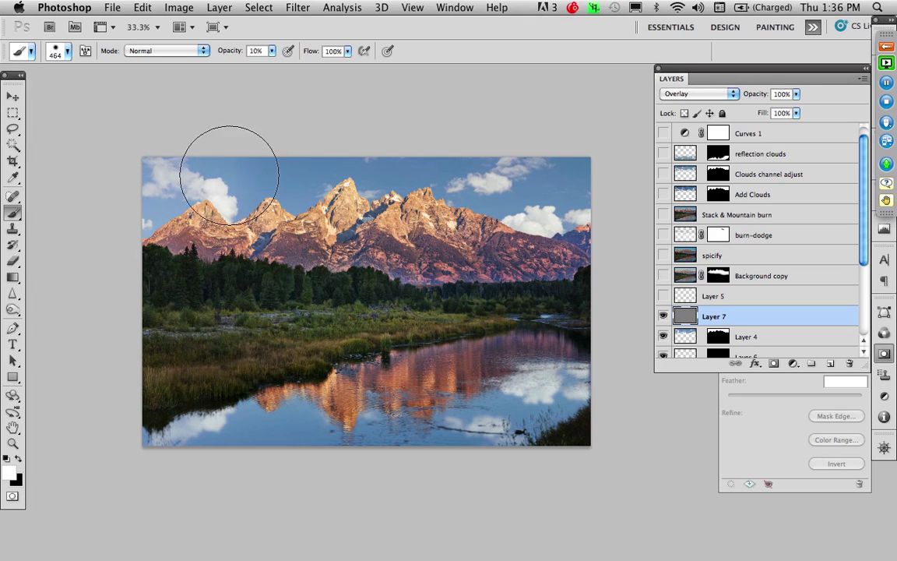
key("x")
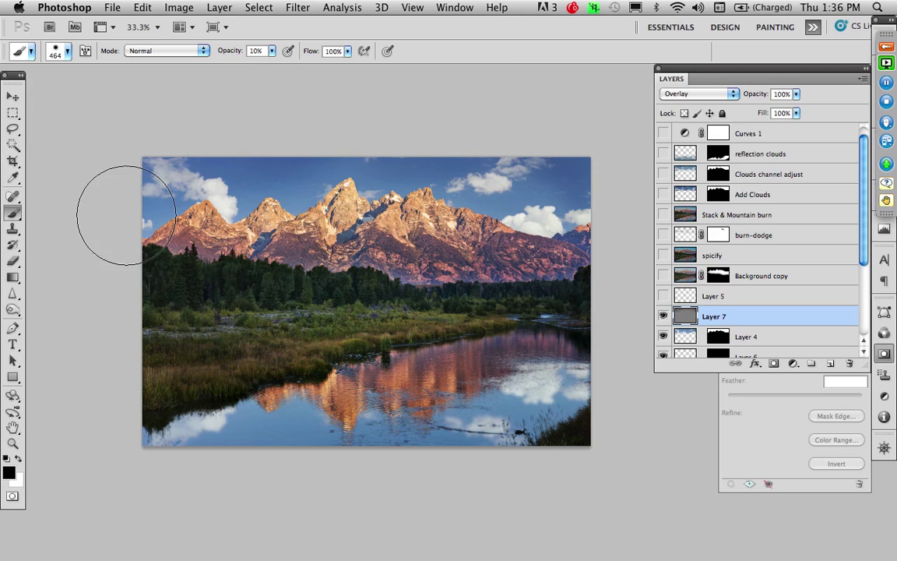
- Dodge the meadow, tree line and lower mountain slopes with a white brush of about 350 px at 10% opacity
key("x")
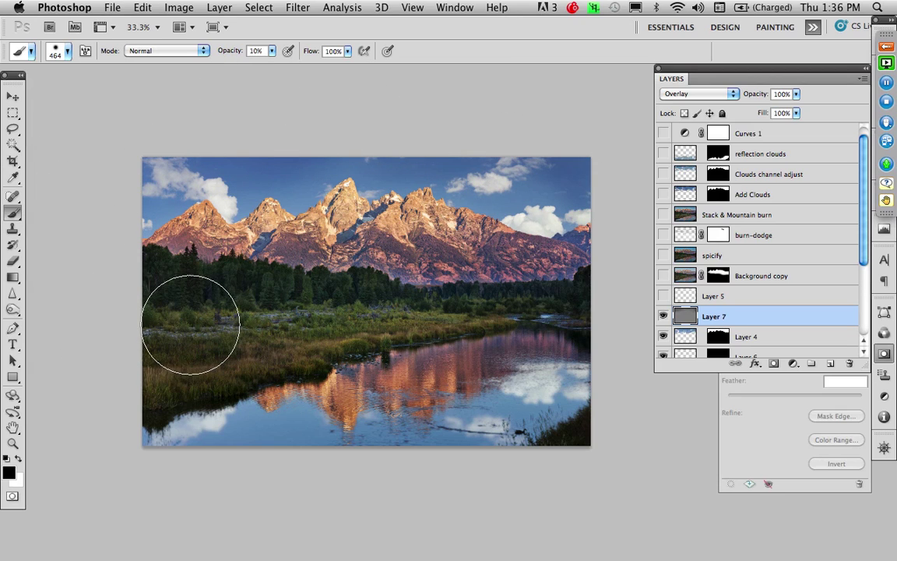
mouse_move(206, 313)
left_mouse_down()
mouse_move(227, 312)
mouse_move(195, 305)
left_mouse_up()
mouse_move(380, 286)
left_mouse_down()
mouse_move(286, 286)
mouse_move(350, 304)
mouse_move(203, 292)
left_mouse_up()
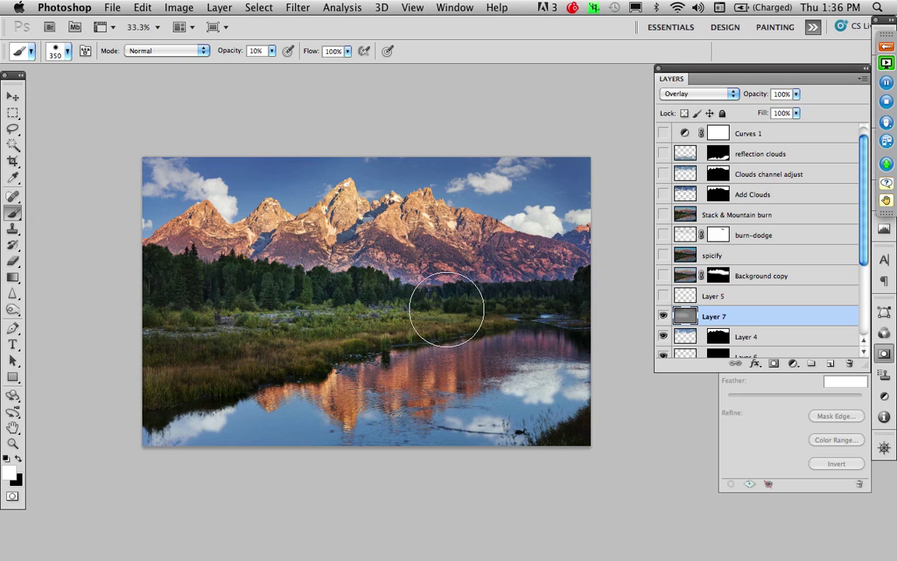
mouse_move(588, 243)
left_mouse_down()
mouse_move(543, 250)
mouse_move(533, 282)
left_mouse_up()
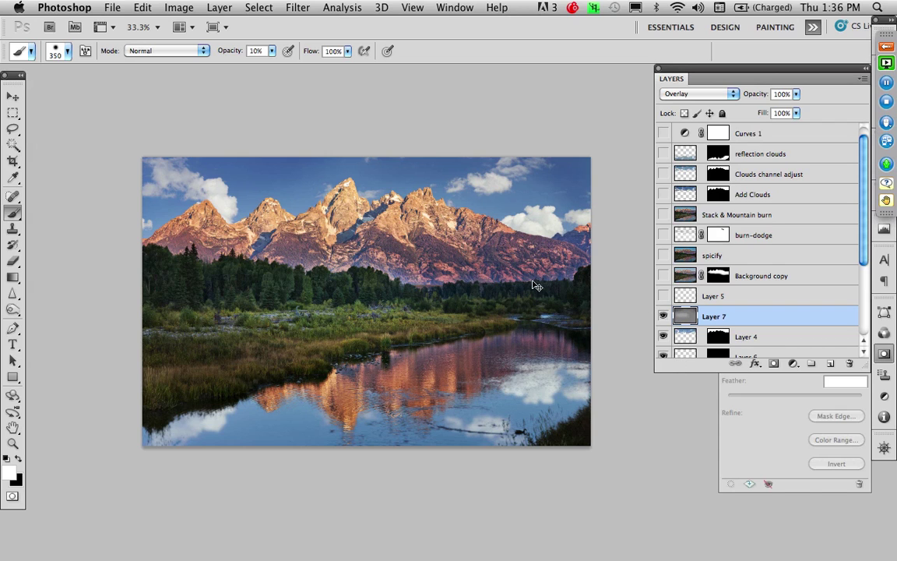
- Examine the enhanced lake landscape full screen on black without panels, and bring the panels back
scroll(537, 286, "up", 2)
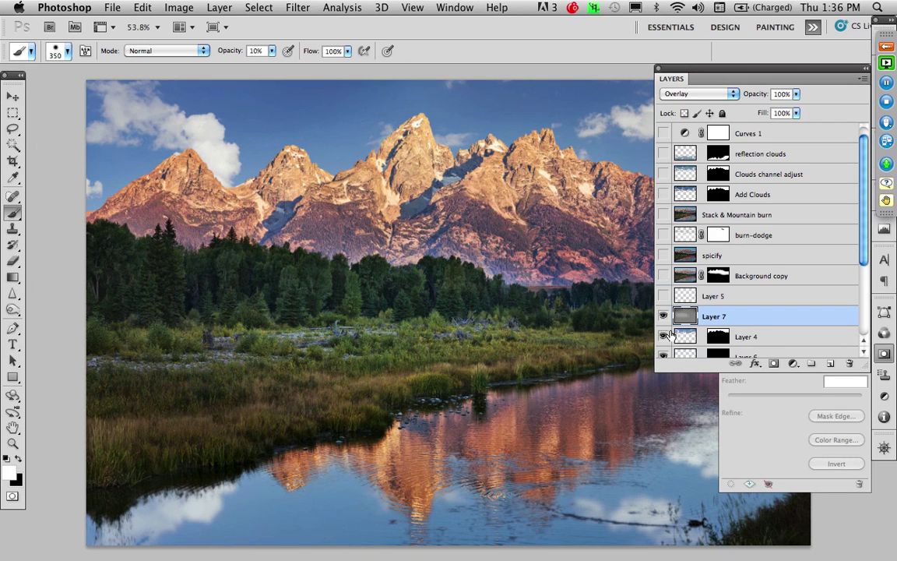
key("super+Tab")
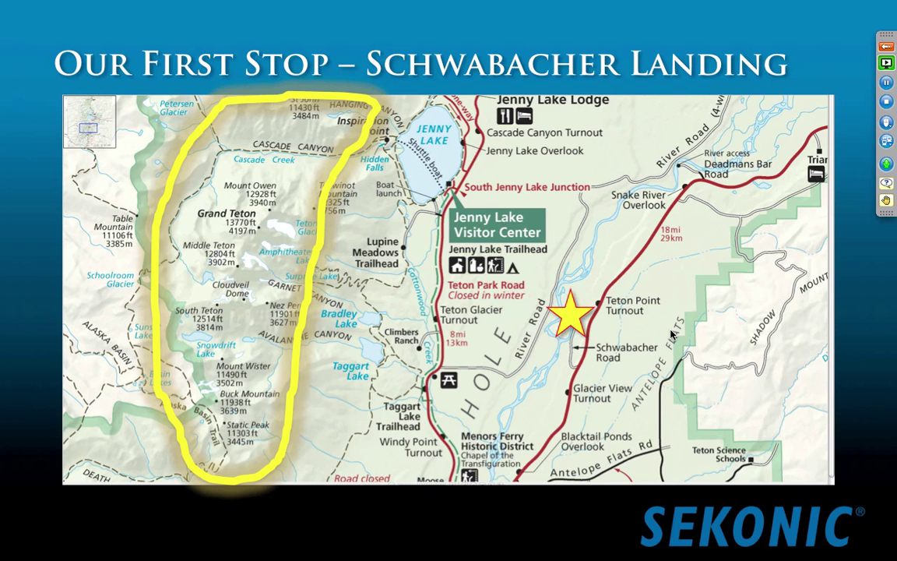
key("super+Tab")
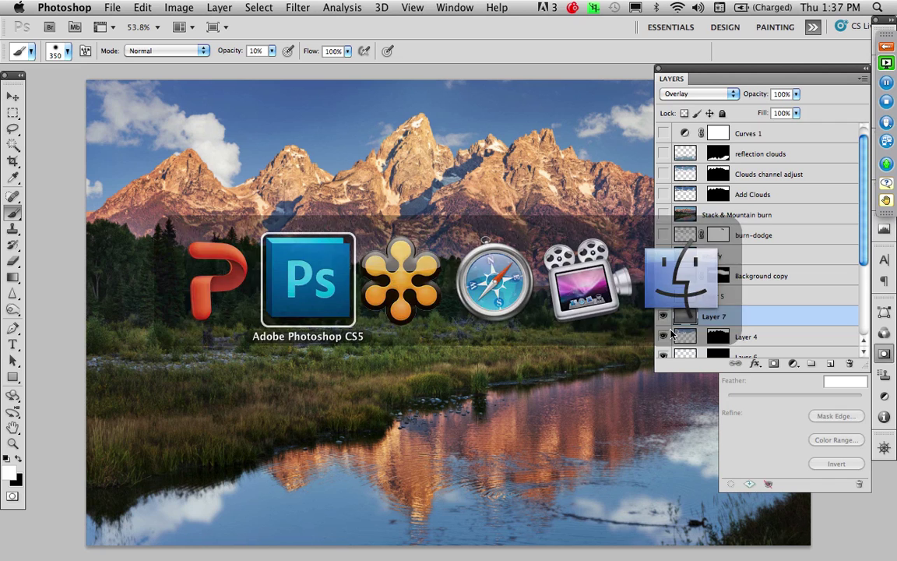
key("super+Tab")
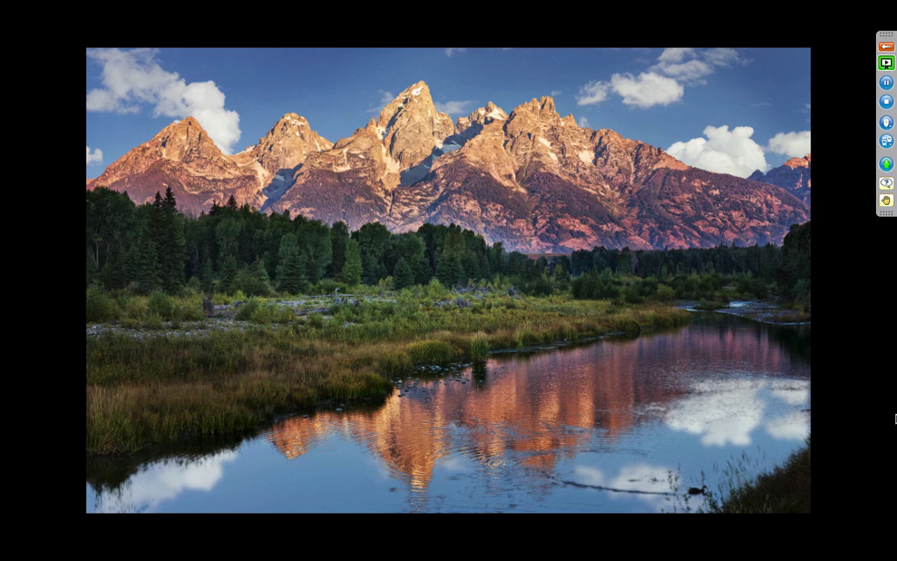
key("super+Tab")
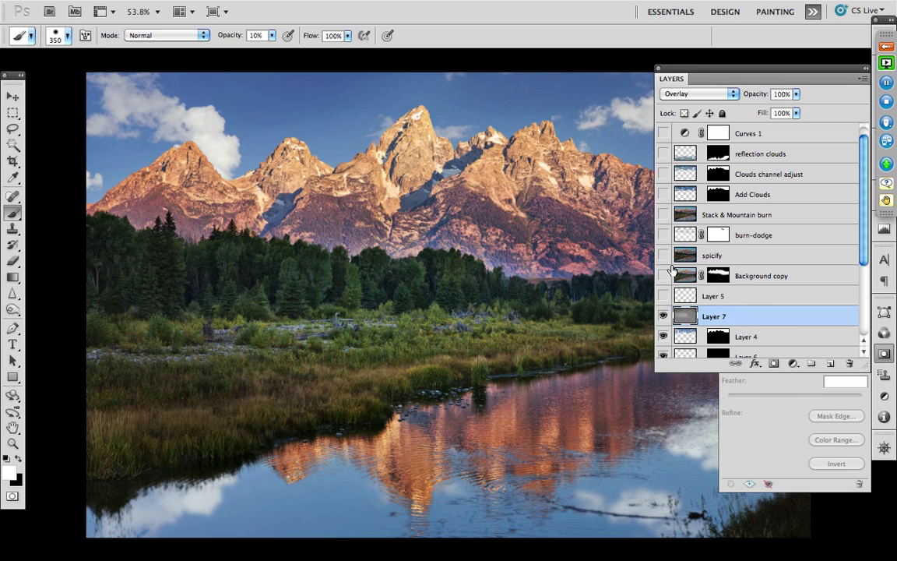
- Compare the image with and without Layer 7, and review it again full screen with all panels hidden
scroll(775, 223, "down", 5)
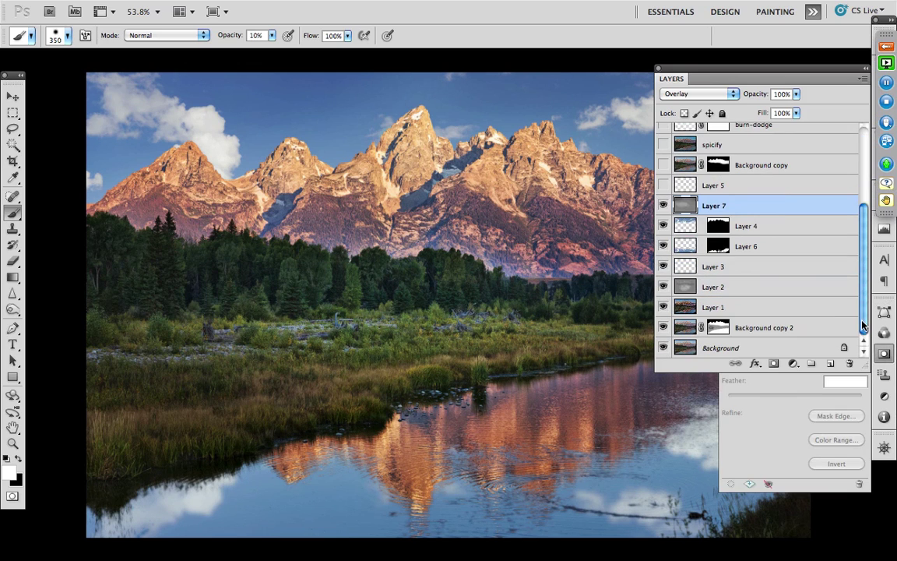
mouse_move(662, 206)
left_mouse_down()
mouse_move(664, 328)
mouse_move(664, 206)
left_mouse_up()
key("f")
key("f")
key("f")
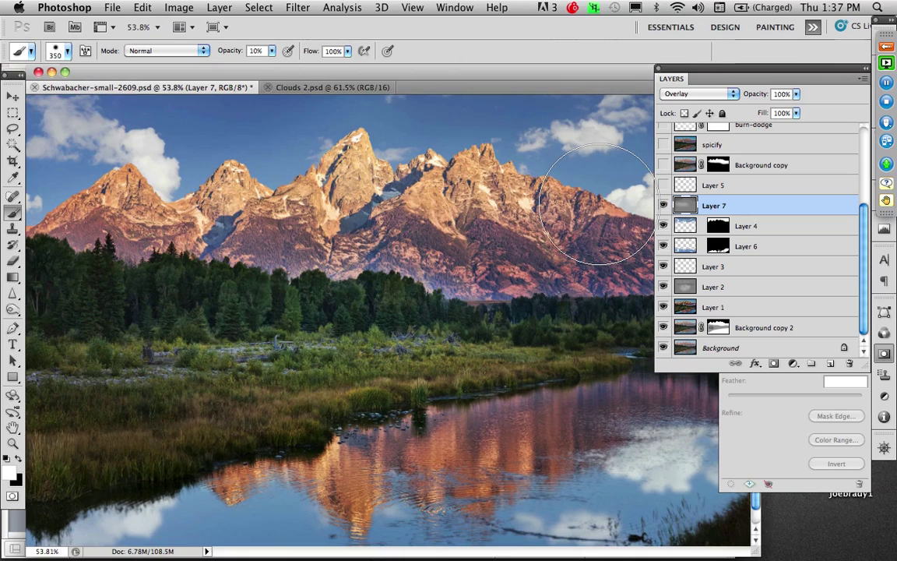
key("Tab")
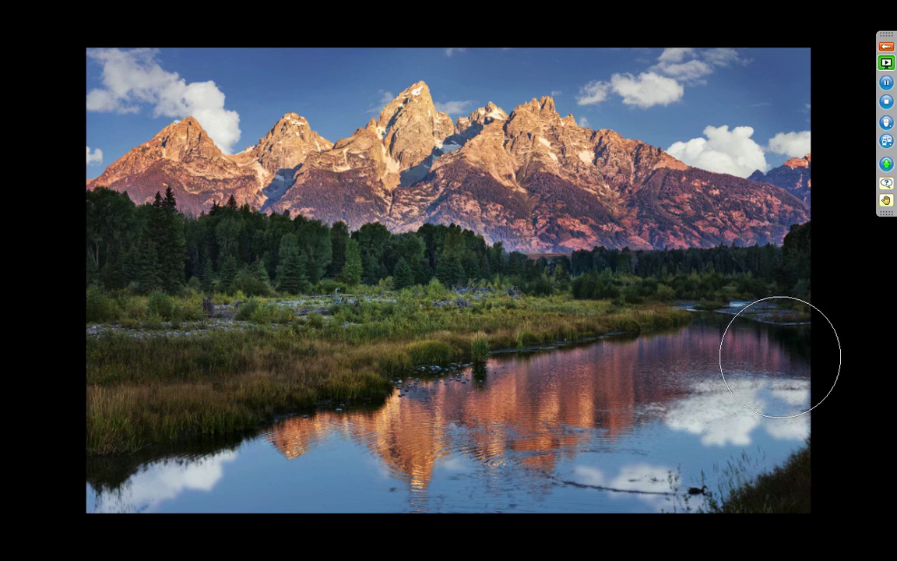
- Switch to the PowerPoint slide show and advance to the enlarged Yellowstone Falls map with Lower Yellowstone Falls starred
key("v")
key("super+Tab")
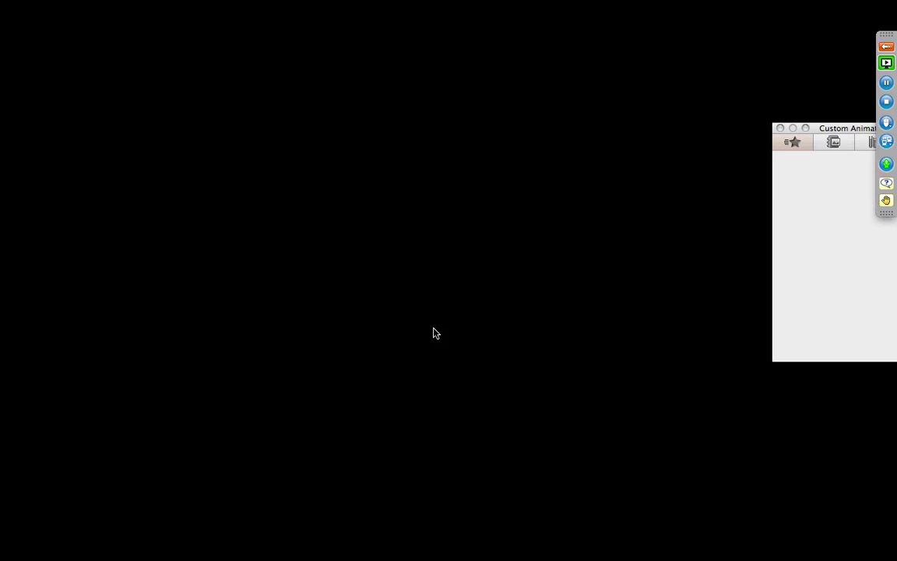
key("Right")
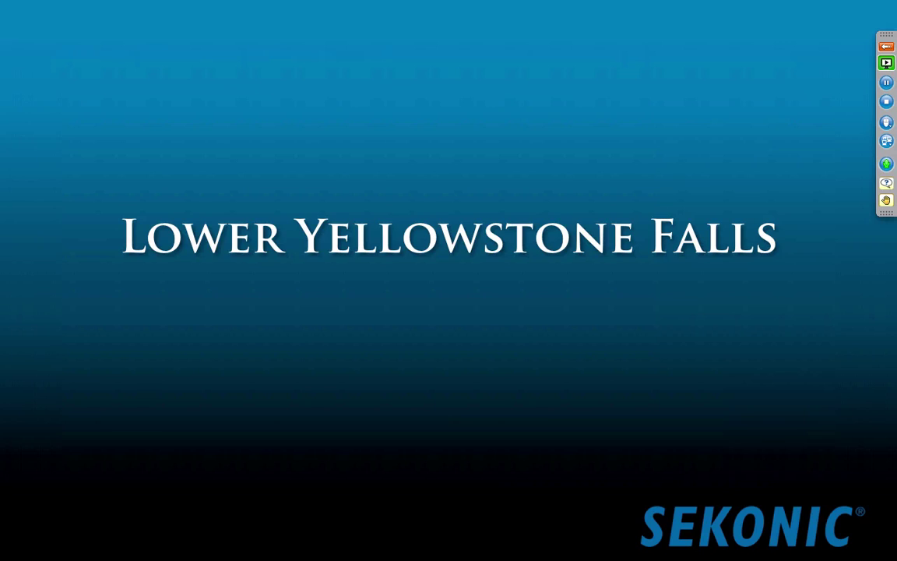
key("Right")
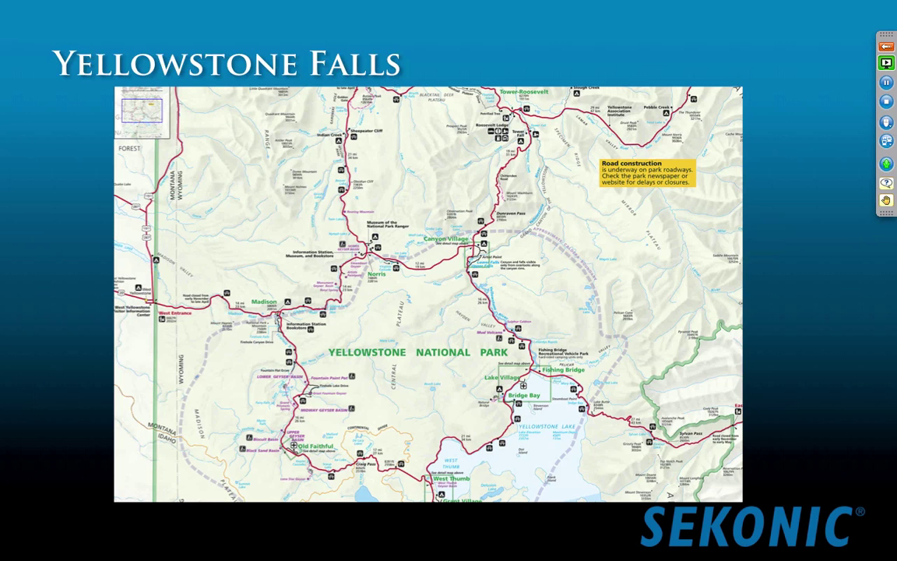
key("Right")
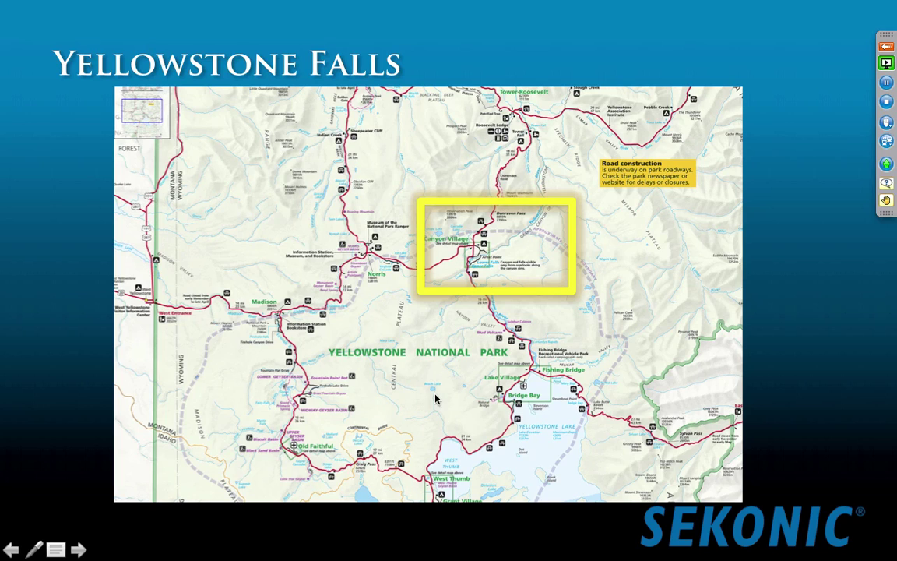
left_click(465, 246)
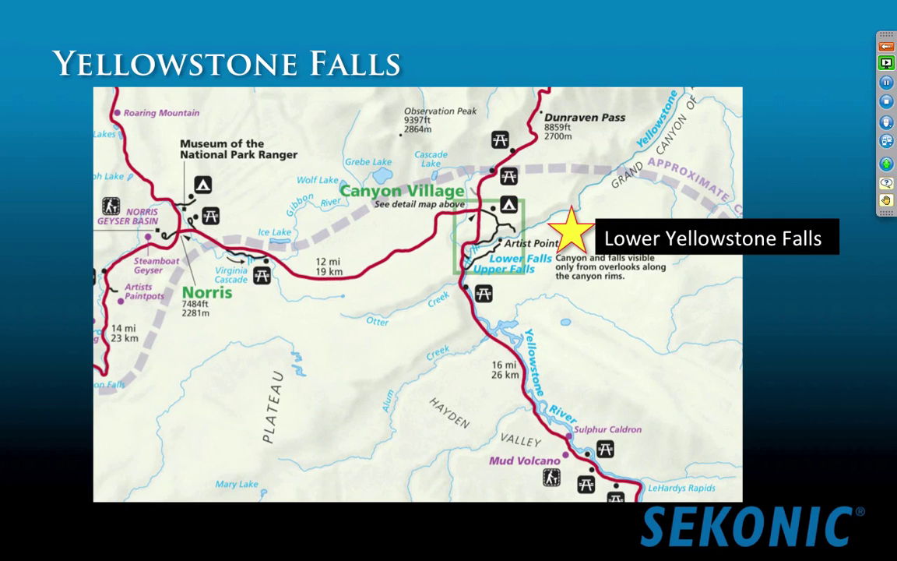
- Switch to Photoshop, open Yellowstone Falls.psd from the "2a. Yellowstone Falls Single Image" folder, and dismiss the crash report without submitting it
key("super+Tab")
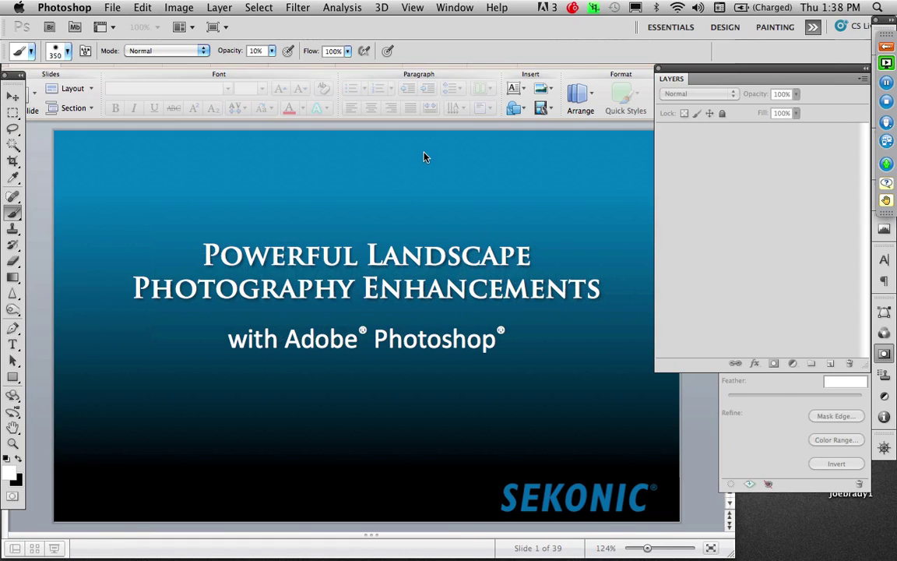
key("super+o")
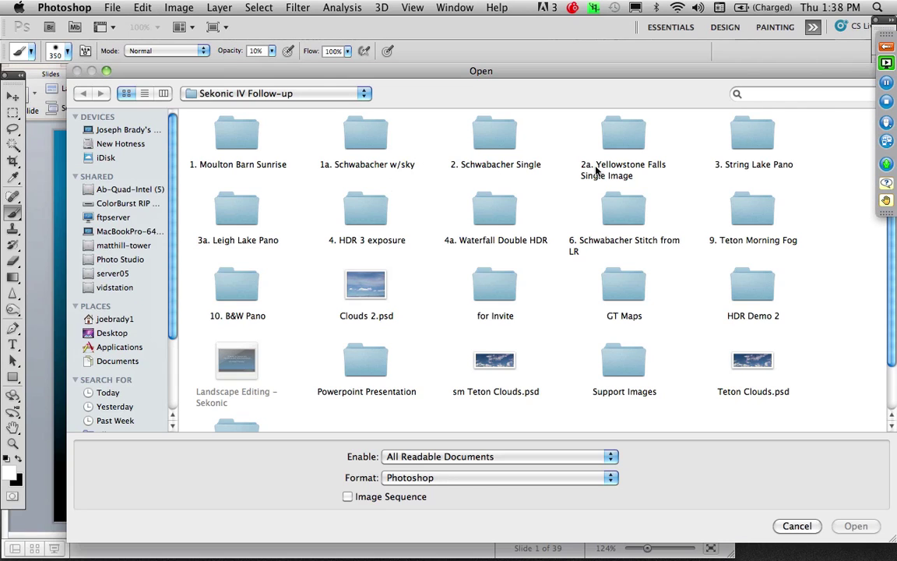
left_click(625, 143)
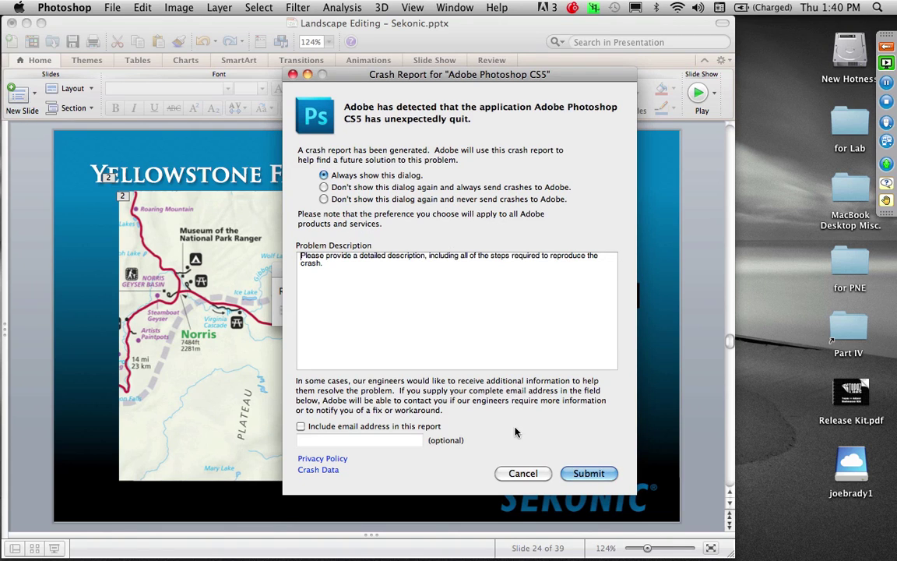
left_click(520, 472)
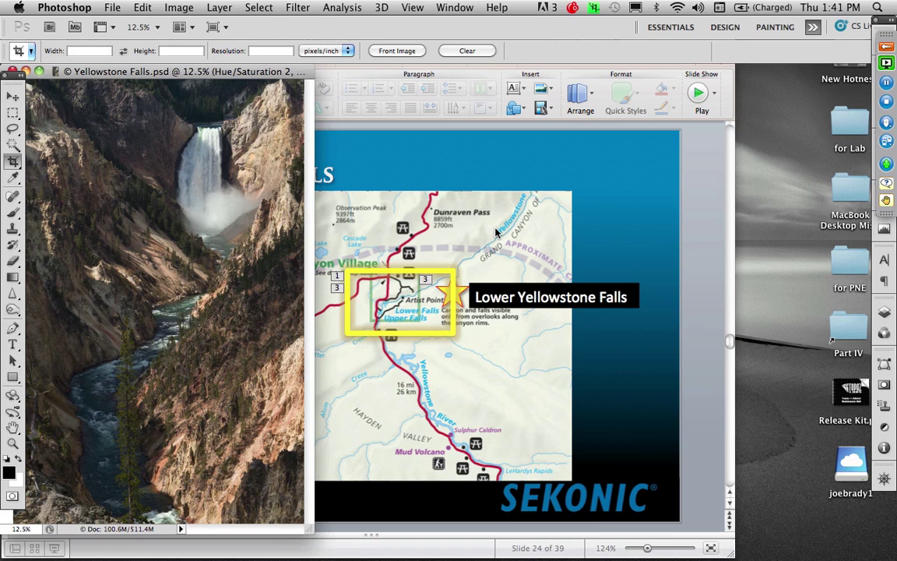
- Show the waterfall image in full-screen mode with its layer stack down to Background, and inspect the river below the falls at 100%
key("f")
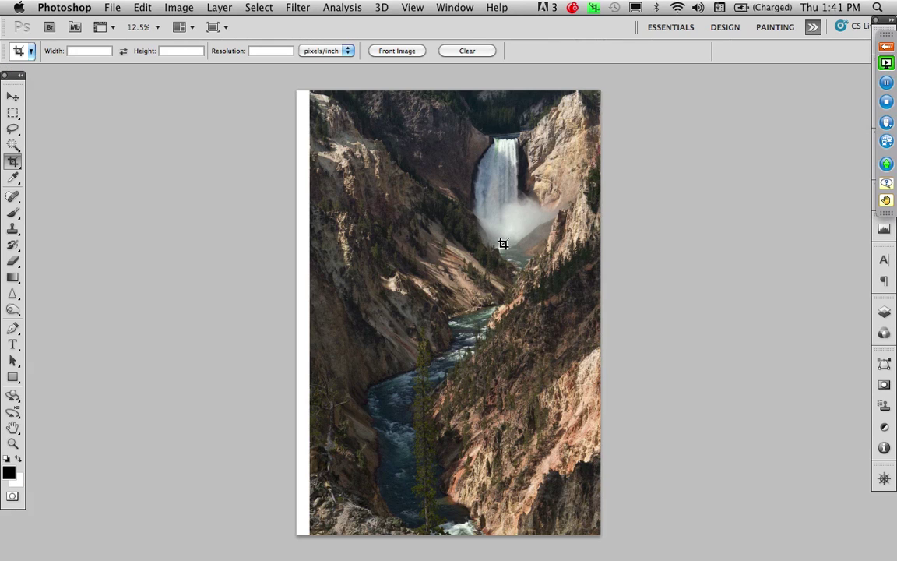
left_click(883, 311)
left_click_drag(578, 314, 515, 316)
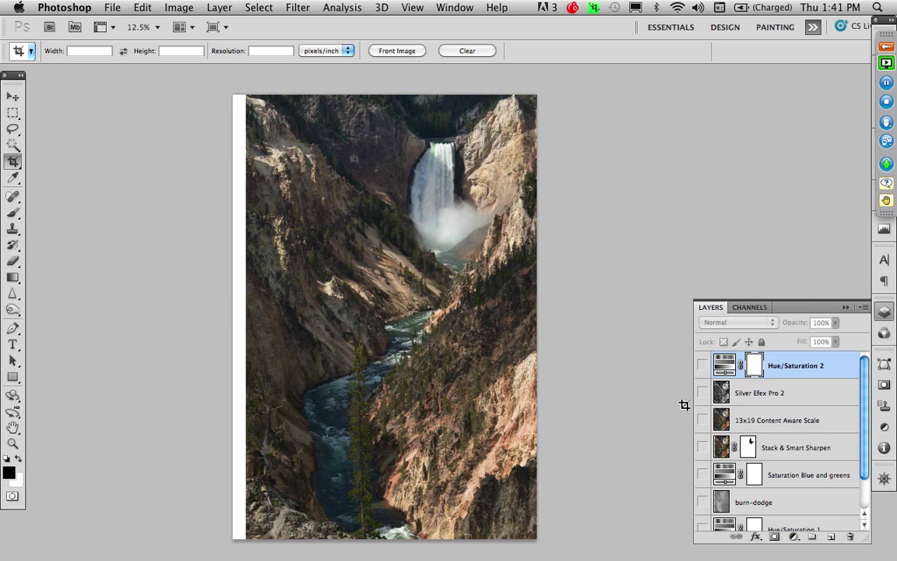
scroll(867, 437, "down", 2)
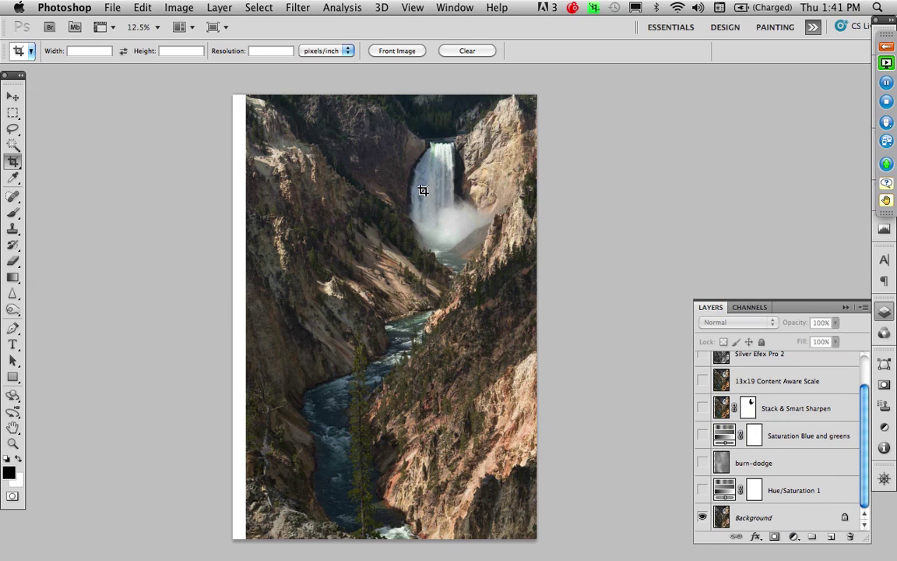
key("z")
left_click(426, 146)
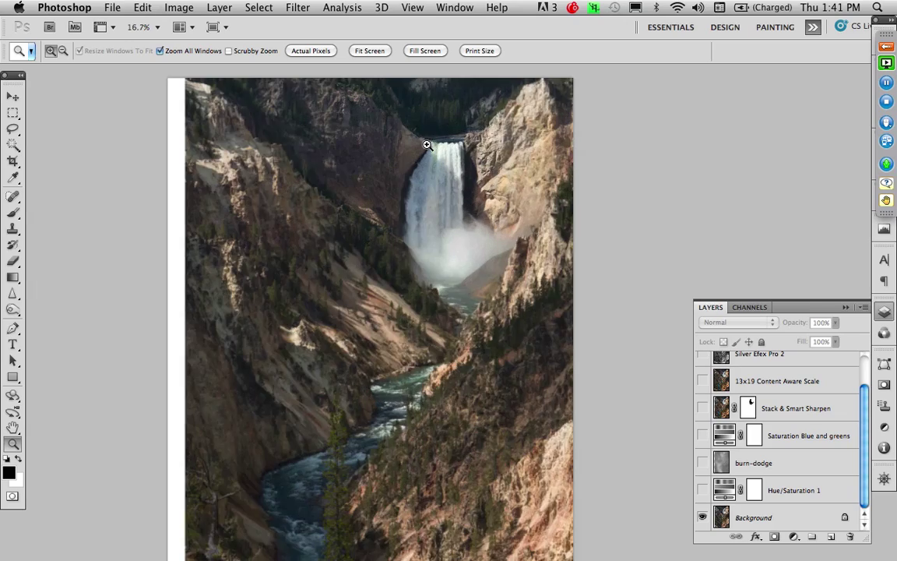
key("super+1")
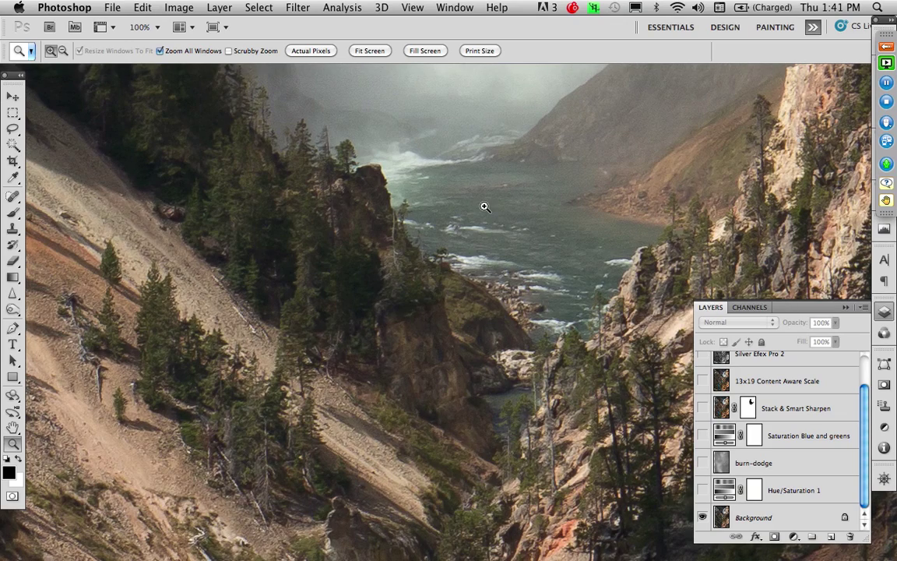
- Inspect the waterfall from its misty base up to the overlook at 100%, and return to the whole image
left_click_drag(484, 206, 490, 404)
left_click_drag(516, 160, 514, 304)
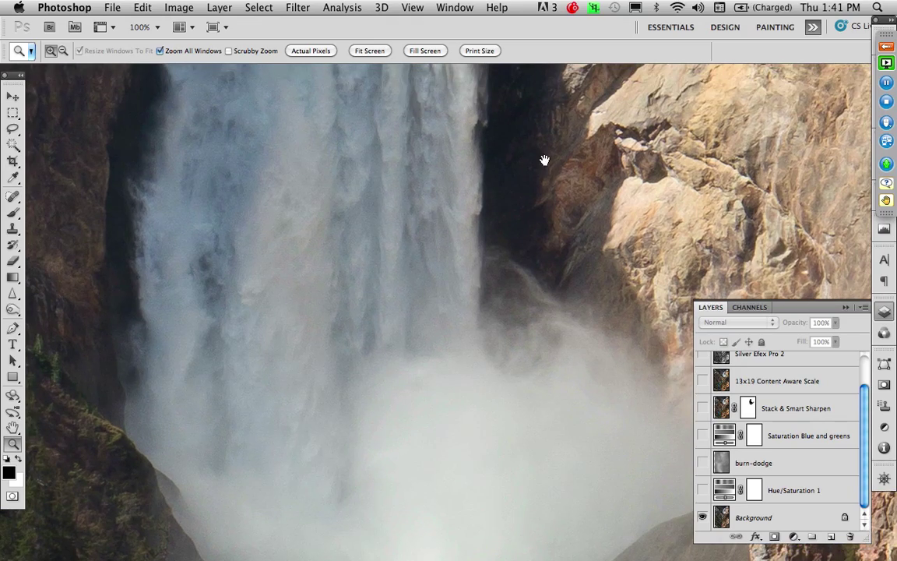
left_click_drag(544, 160, 567, 365)
left_click_drag(567, 164, 610, 371)
left_click_drag(594, 312, 571, 270)
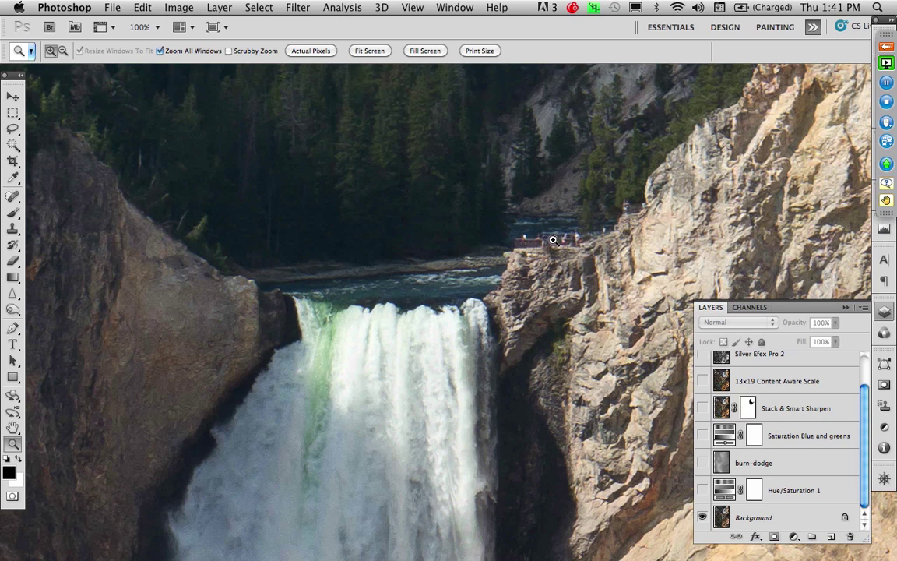
key("super+0")
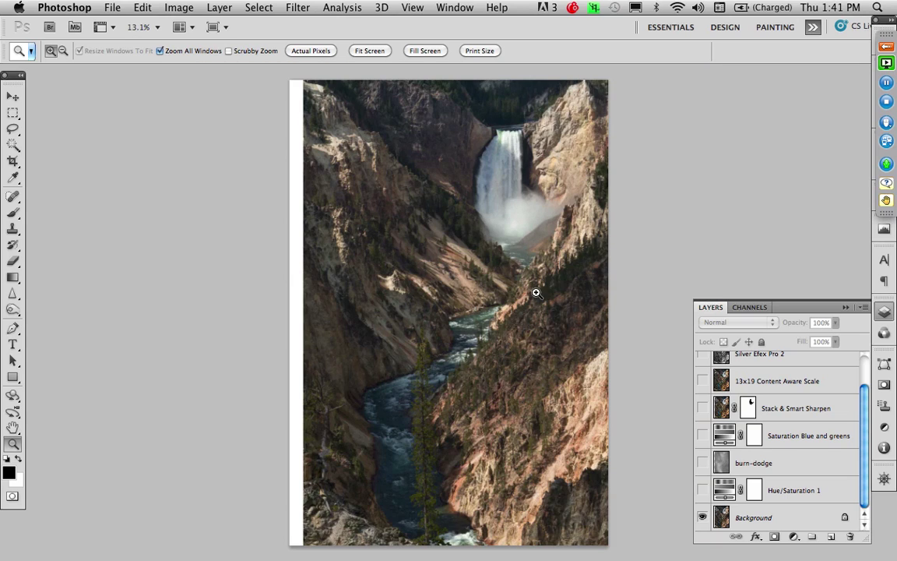
- Check the image's pixel dimensions, document size and resolution without changing them
left_click(179, 7)
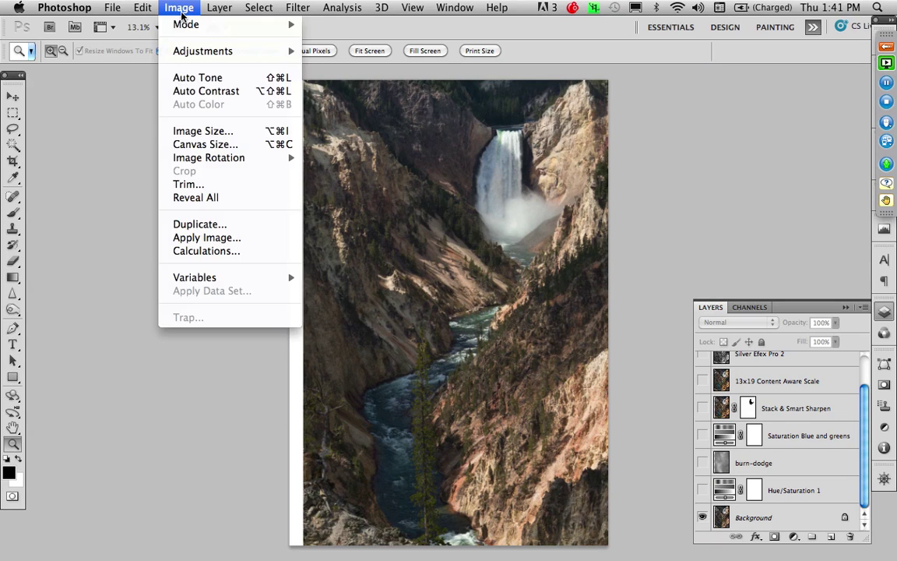
left_click(195, 130)
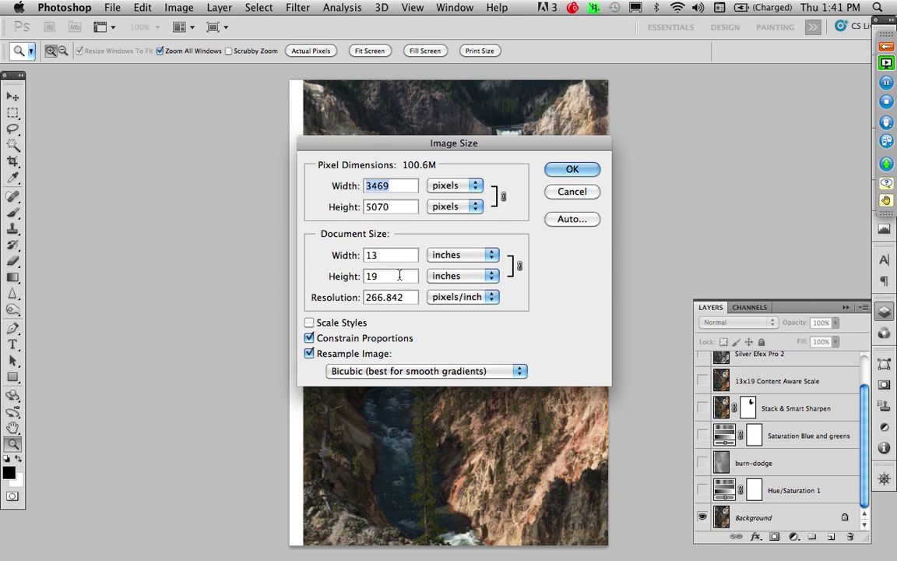
left_click(571, 193)
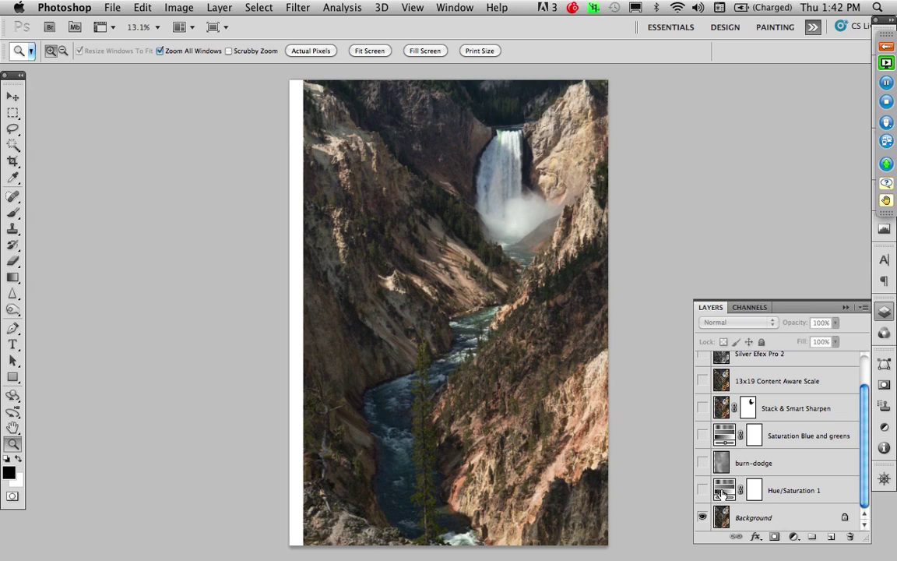
- Delete the three layers directly above Background and add a Hue/Saturation adjustment layer there with master saturation at +20
left_click(721, 434, "shift")
left_click_drag(721, 434, 851, 537)
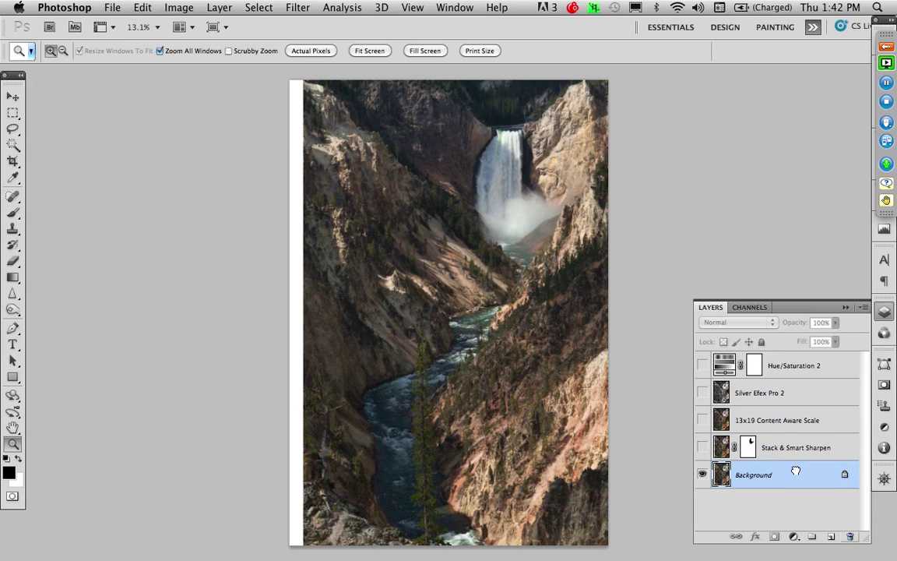
left_click(793, 536)
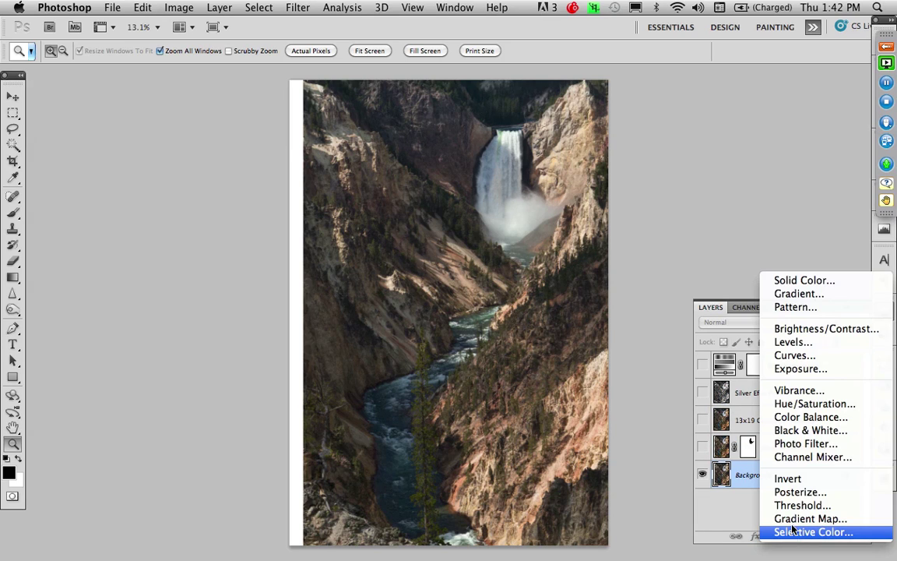
left_click(815, 403)
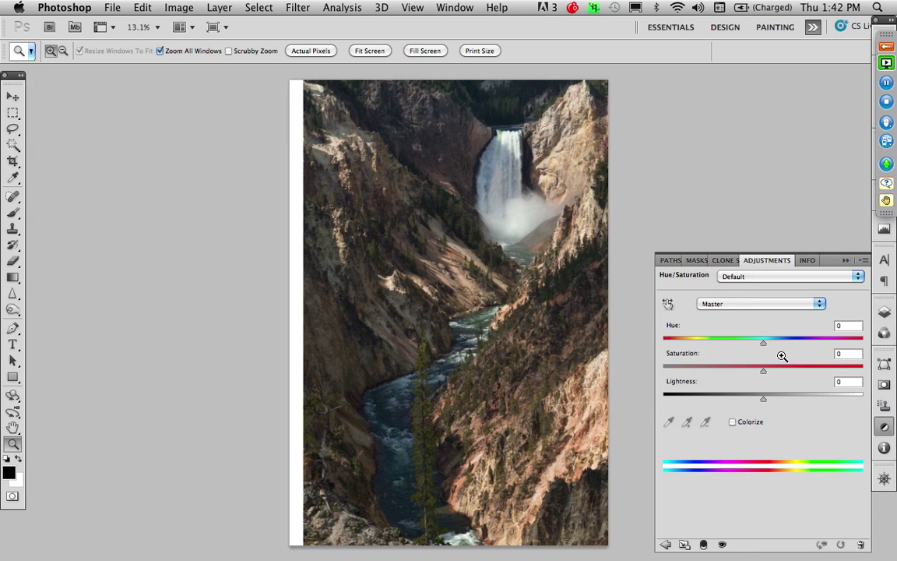
left_click_drag(763, 372, 782, 375)
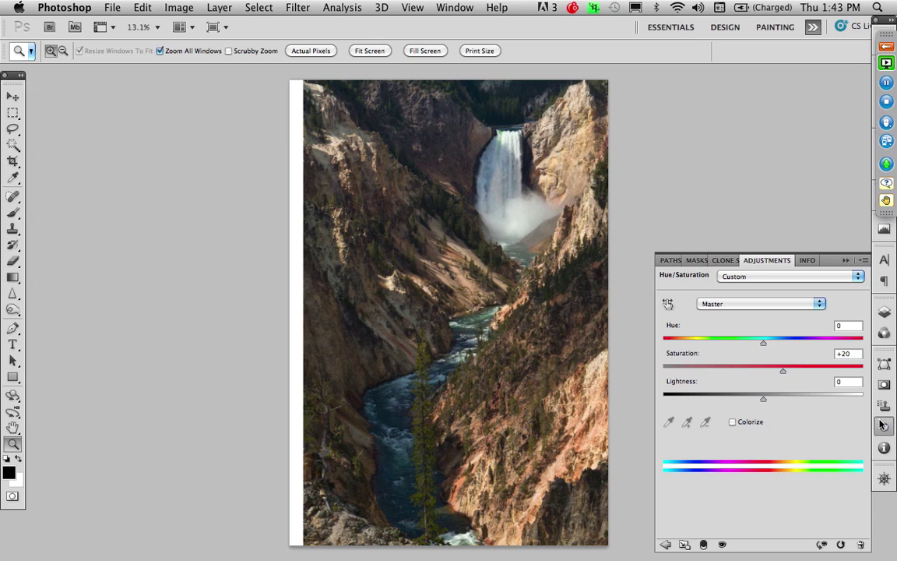
- Compare the image with and without the overall saturation boost
left_click(884, 312)
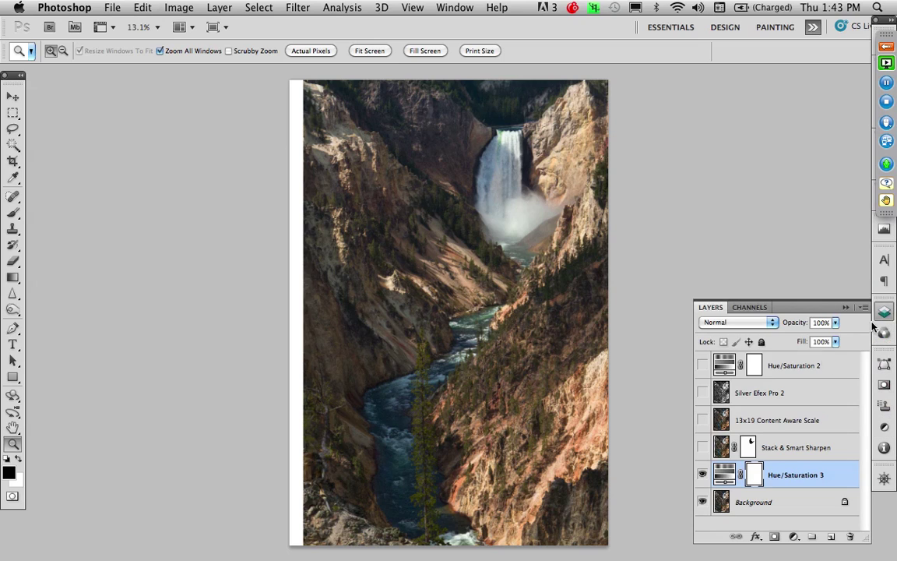
left_click(703, 475)
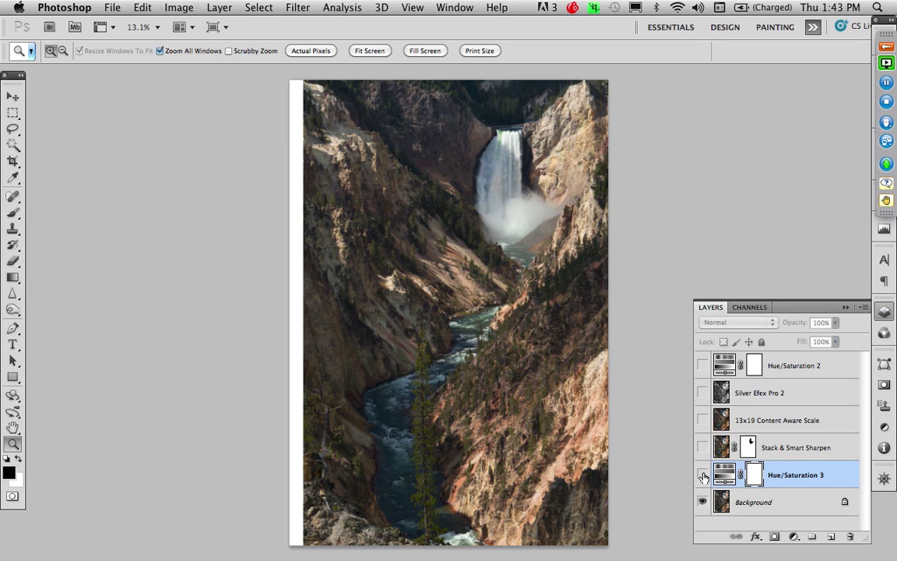
left_click(703, 475)
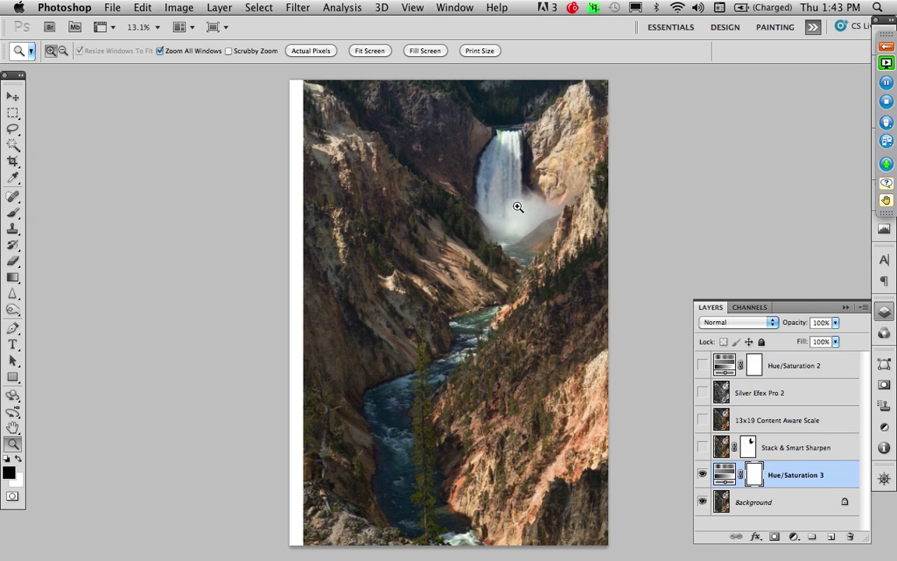
- Add a second Hue/Saturation adjustment layer with Blues saturation at +15 and Greens saturation at +13, judging the river and tree at 100%
left_click_drag(430, 524, 438, 436)
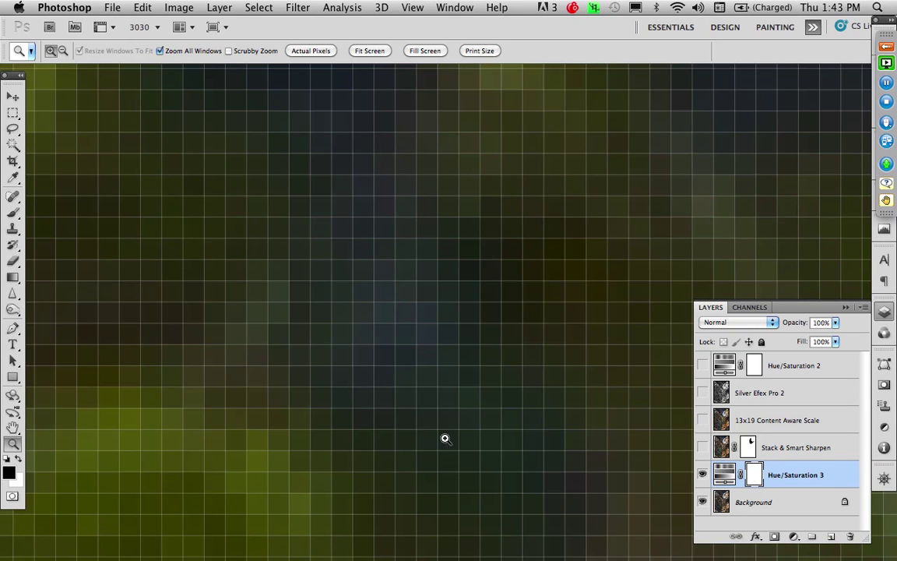
key("super+1")
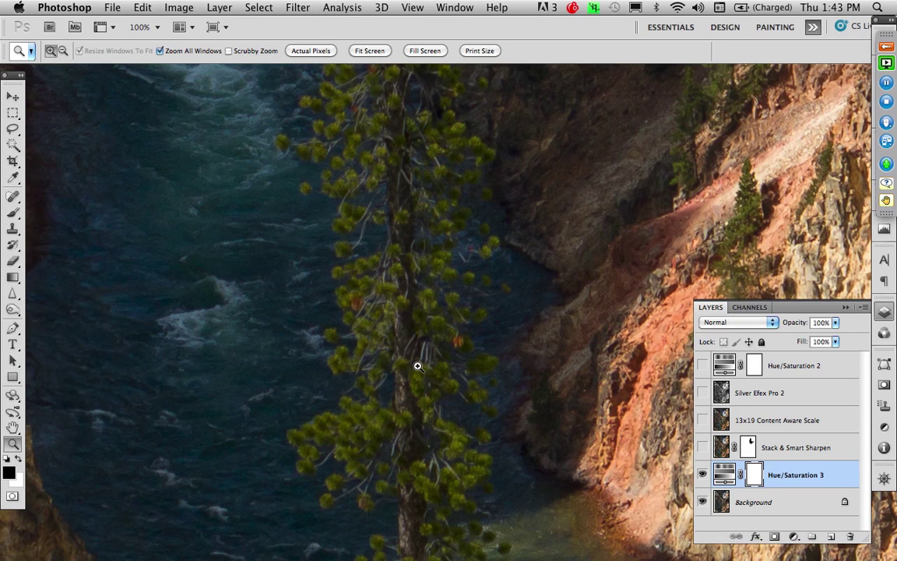
left_click_drag(436, 357, 585, 407)
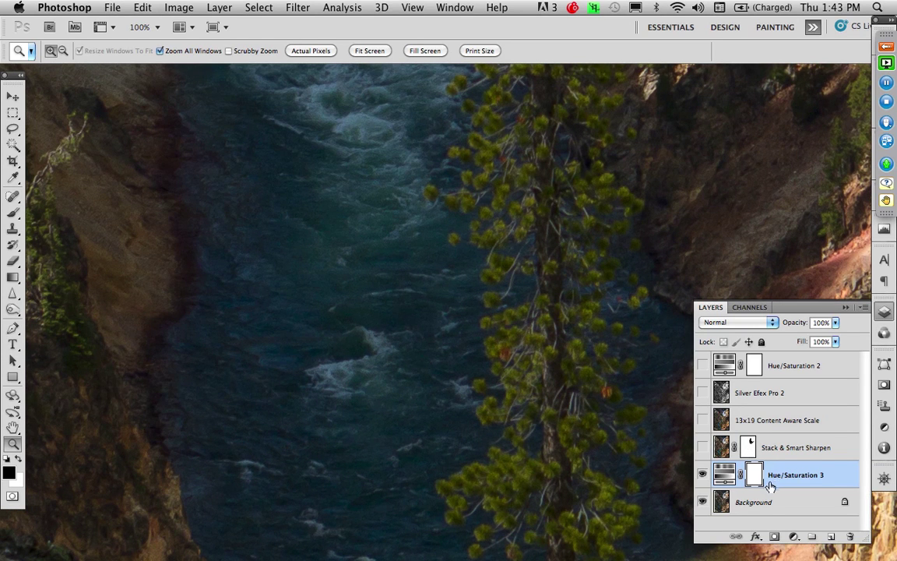
left_click(793, 536)
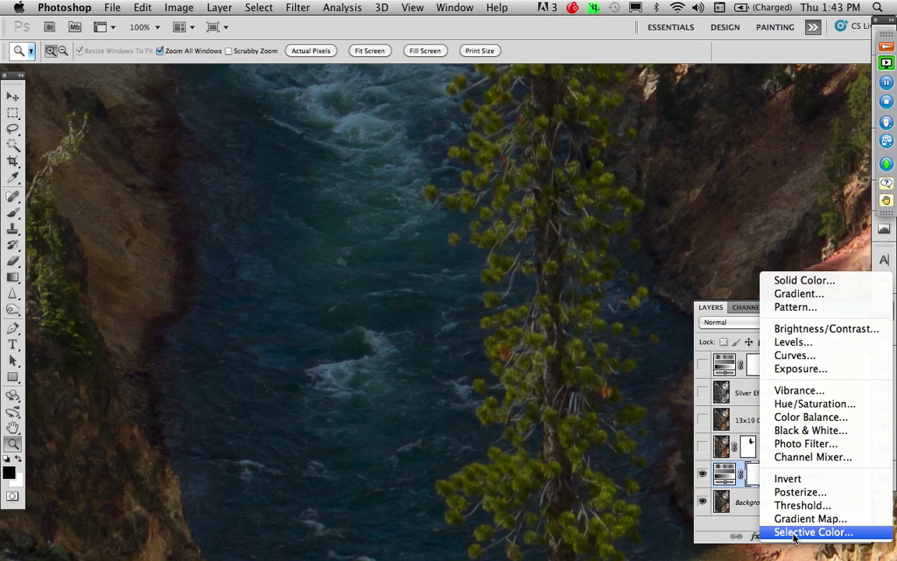
left_click(810, 404)
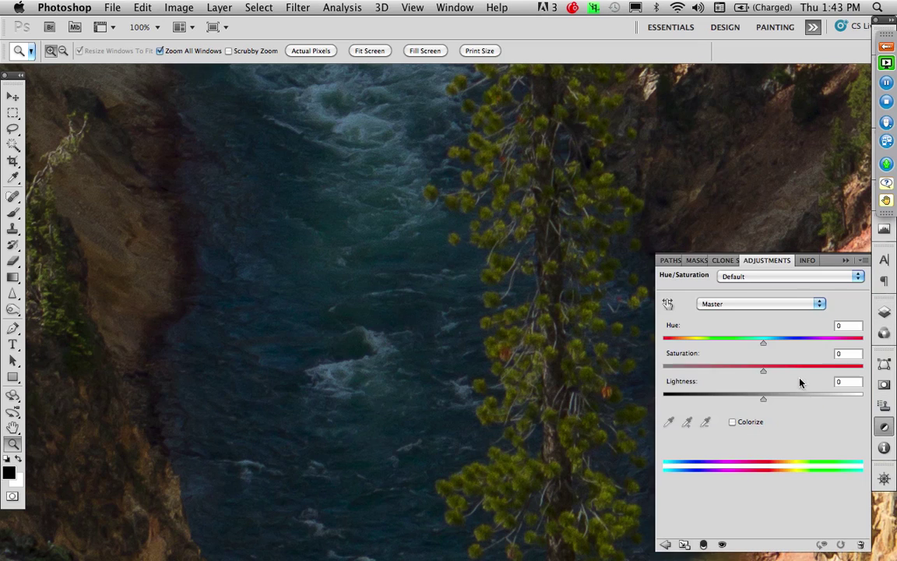
left_click(755, 309)
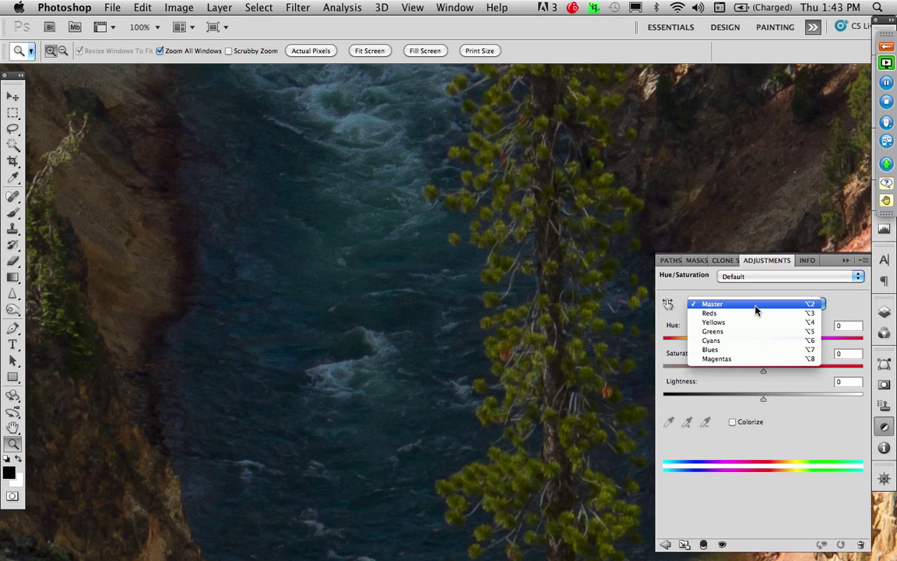
left_click(751, 350)
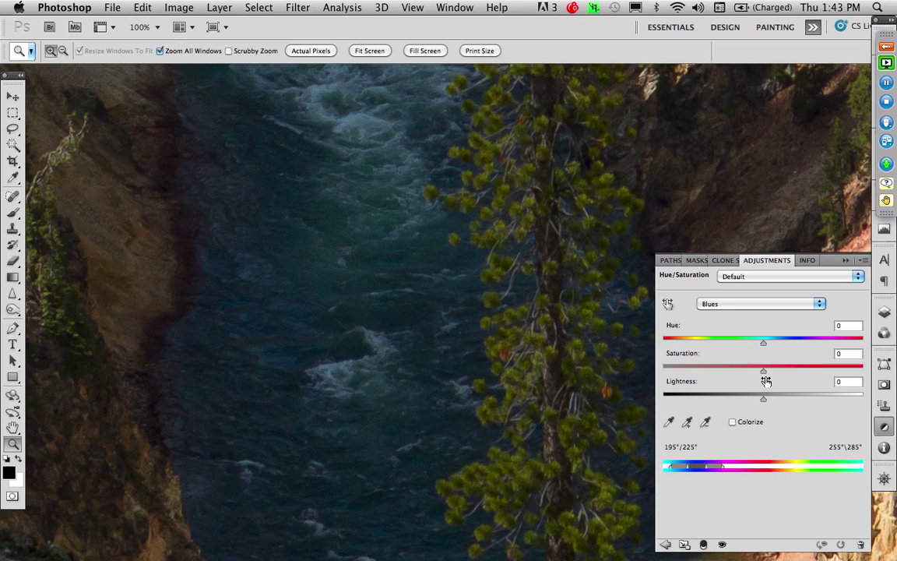
mouse_move(765, 373)
left_mouse_down()
mouse_move(816, 375)
mouse_move(782, 373)
left_mouse_up()
left_click(751, 304)
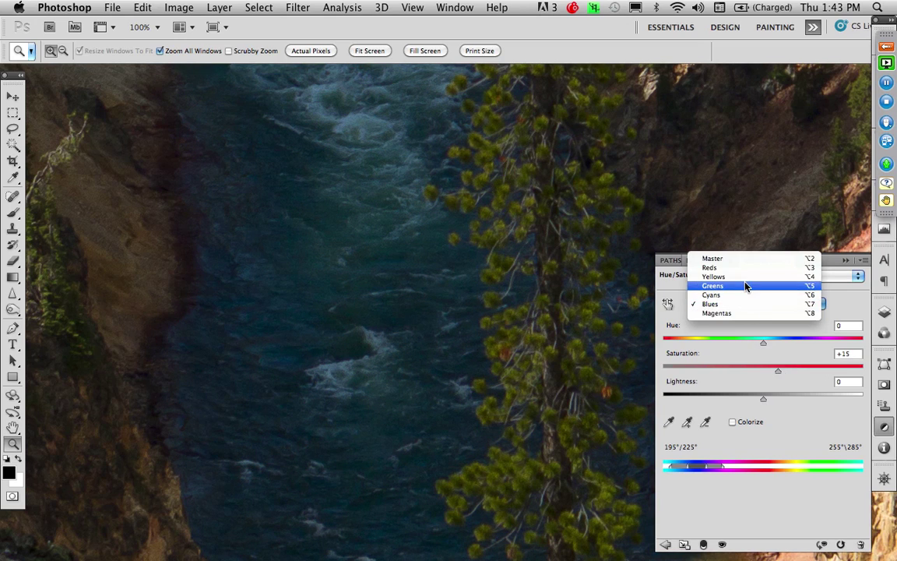
left_click(749, 284)
left_click_drag(763, 371, 776, 374)
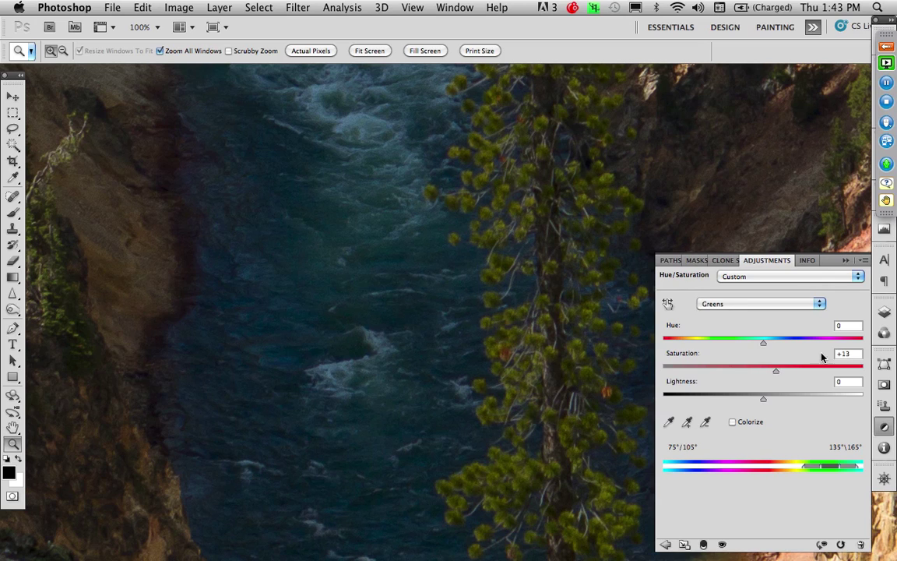
- Compare the whole image with and without the blue and green saturation adjustment
left_click(885, 312)
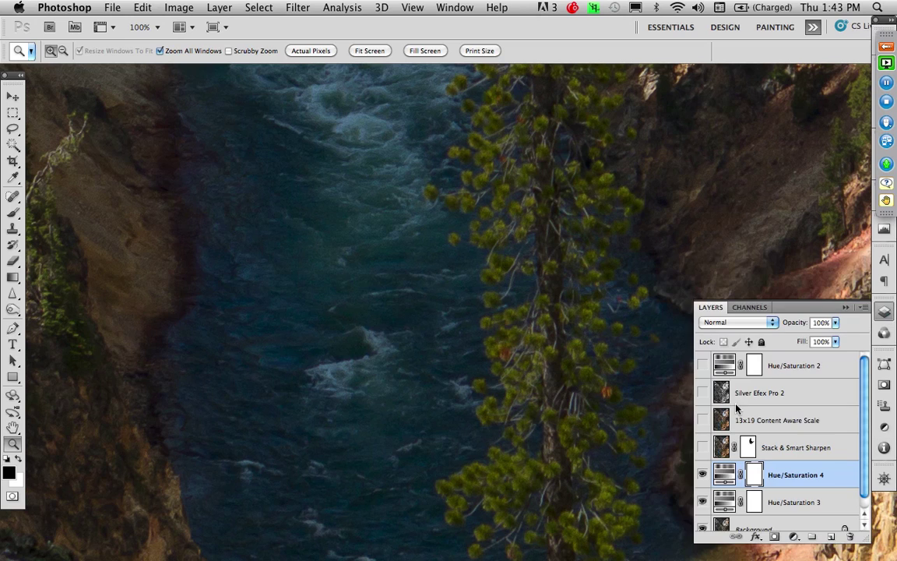
key("super+0")
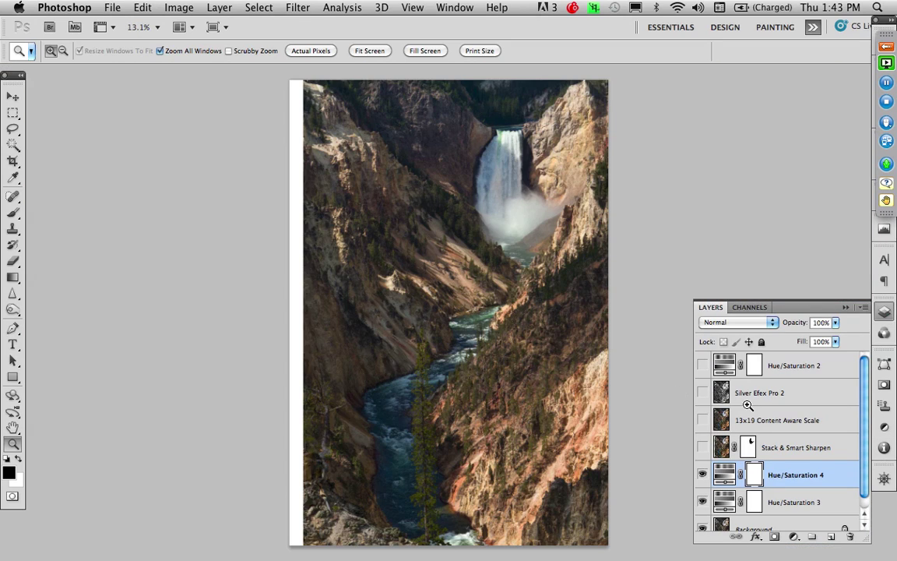
left_click(703, 476)
left_click(703, 474)
- Stamp all visible layers into a new merged layer above the two saturation adjustments, keeping the originals
key("alt")
left_click(864, 309)
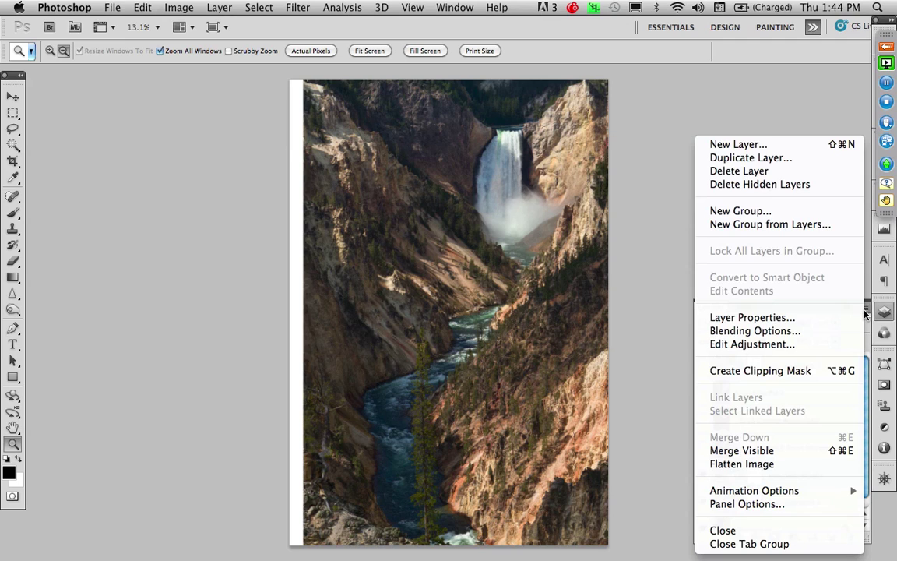
left_click(795, 451, "alt")
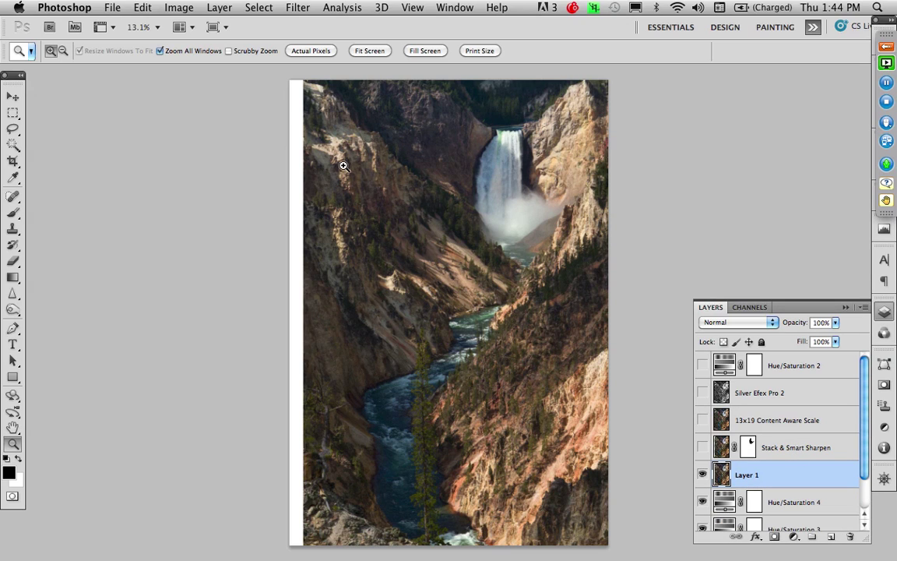
- Open the Smart Sharpen filter for the merged layer
left_click(262, 8)
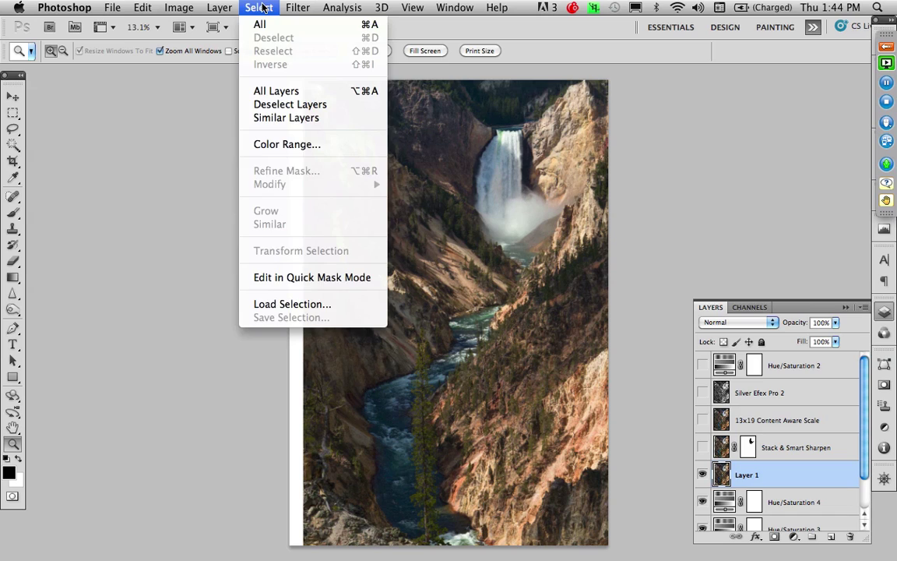
mouse_move(296, 8)
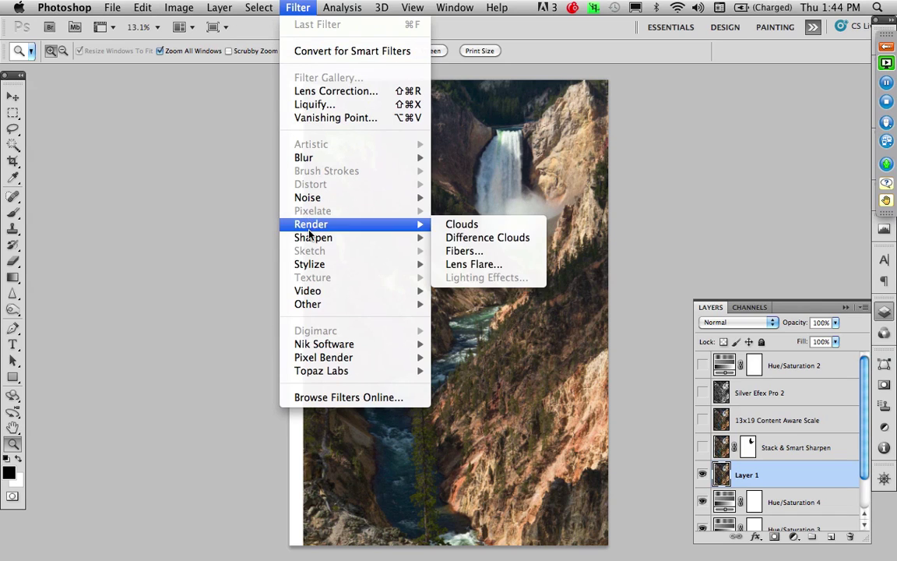
mouse_move(310, 238)
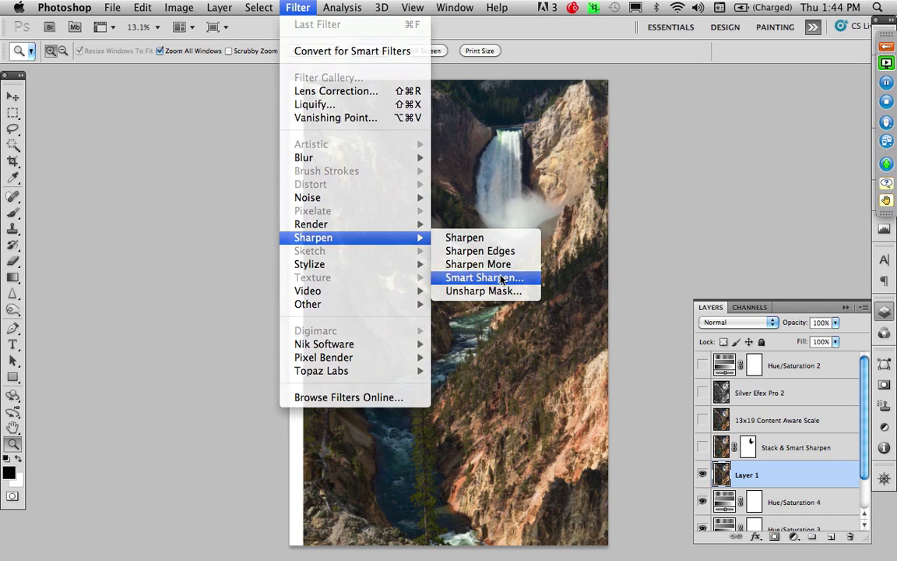
left_click(500, 276)
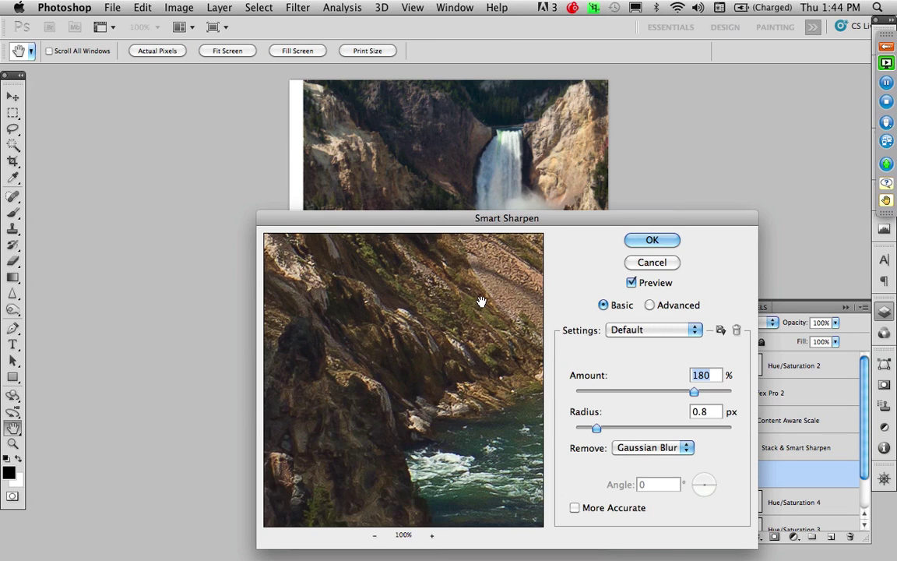
- Check the sharpening preview across the slopes, trees and cliffs and apply Smart Sharpen at 180% amount, 0.8 px radius, removing Gaussian Blur
left_click_drag(480, 301, 353, 386)
left_click_drag(459, 325, 377, 463)
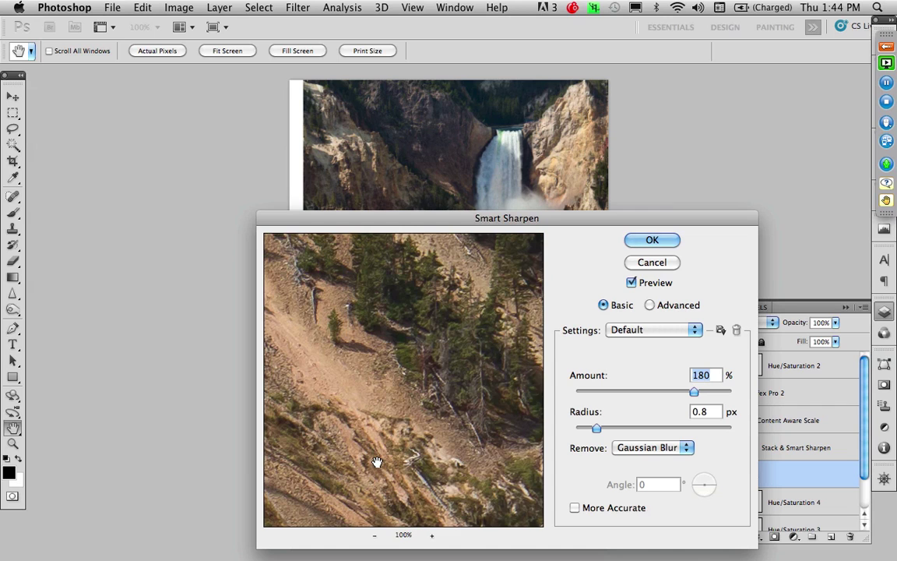
left_click_drag(442, 337, 334, 519)
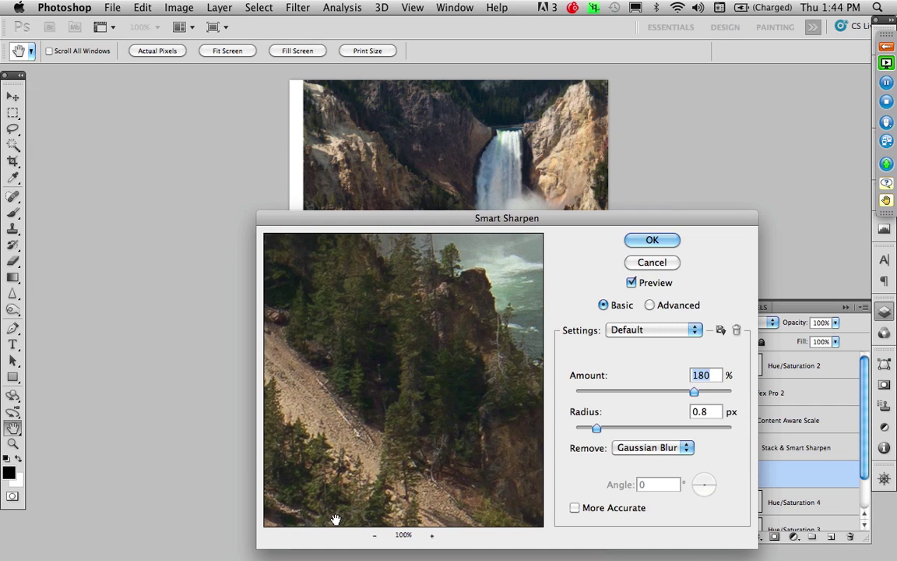
left_click_drag(424, 391, 313, 557)
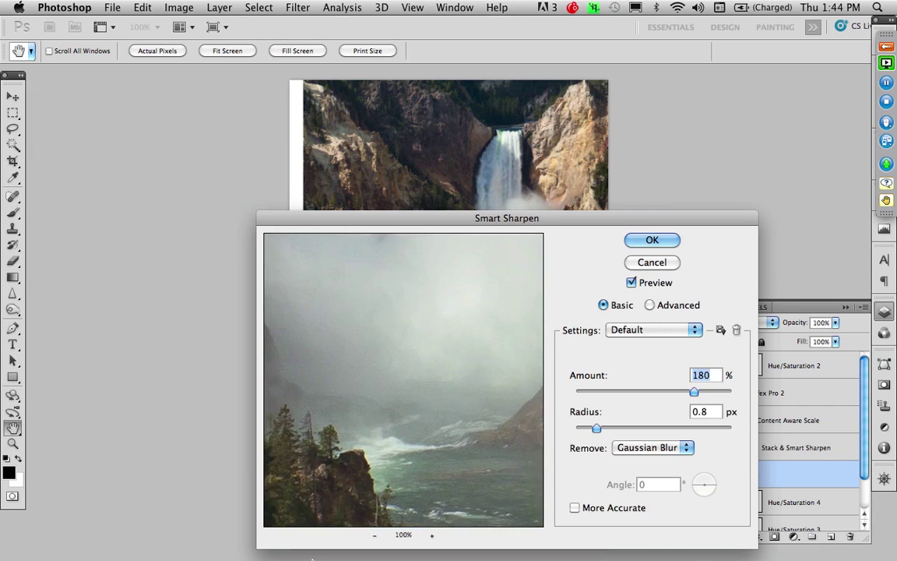
left_click_drag(361, 484, 519, 330)
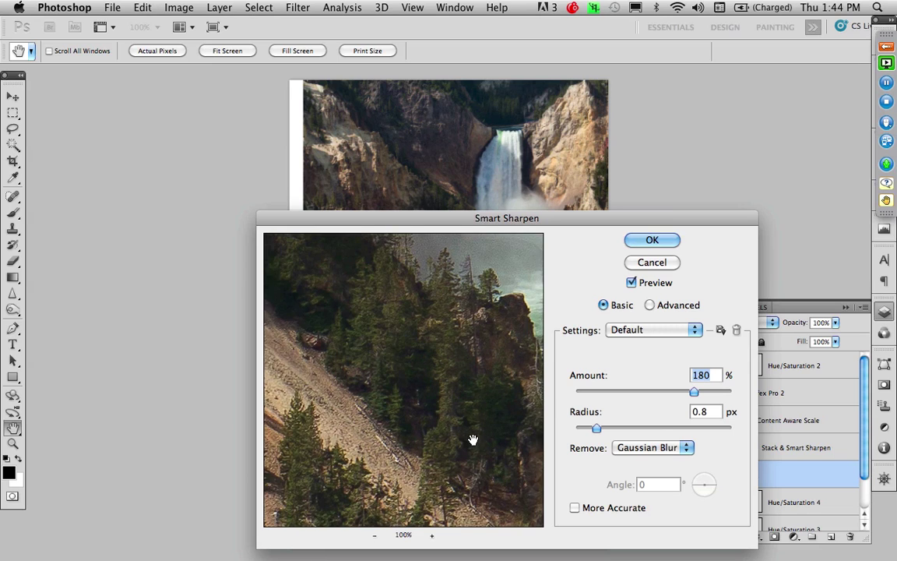
left_click_drag(472, 440, 420, 226)
left_click_drag(452, 439, 520, 303)
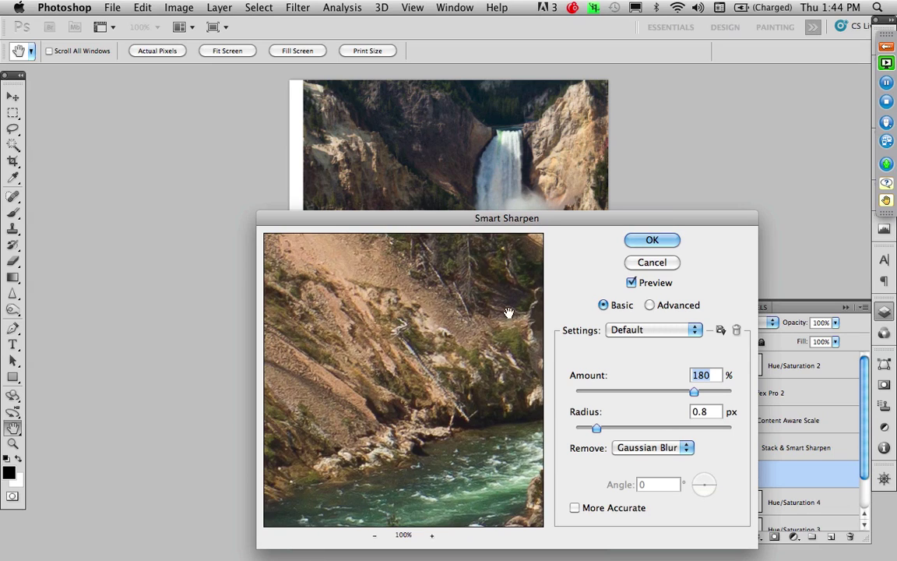
left_click_drag(348, 359, 511, 344)
left_click_drag(417, 371, 494, 442)
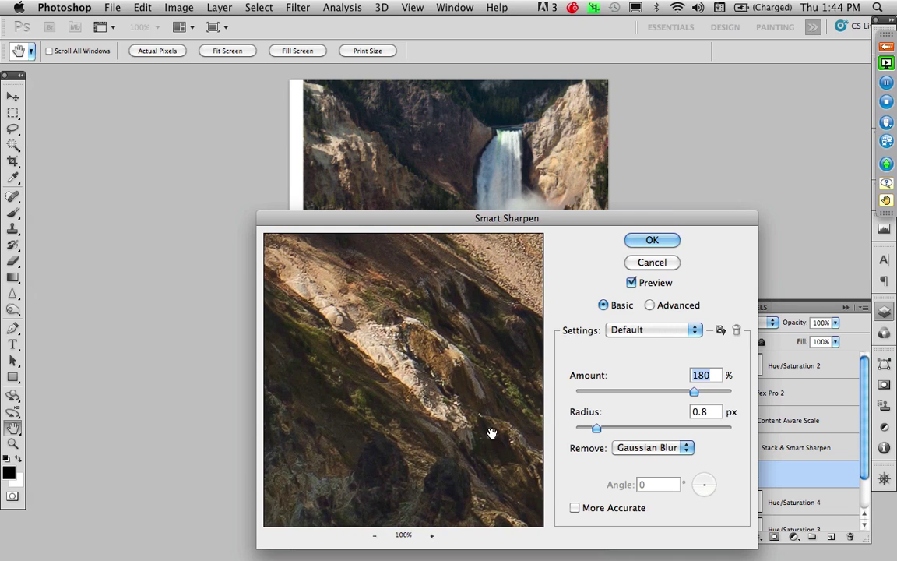
left_click_drag(456, 377, 473, 508)
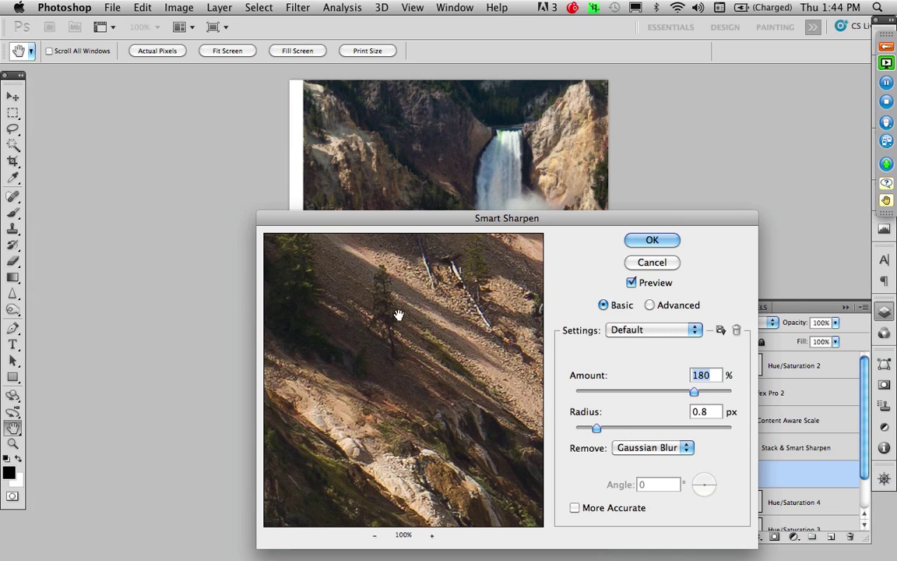
left_click_drag(399, 312, 515, 472)
left_click_drag(376, 292, 401, 456)
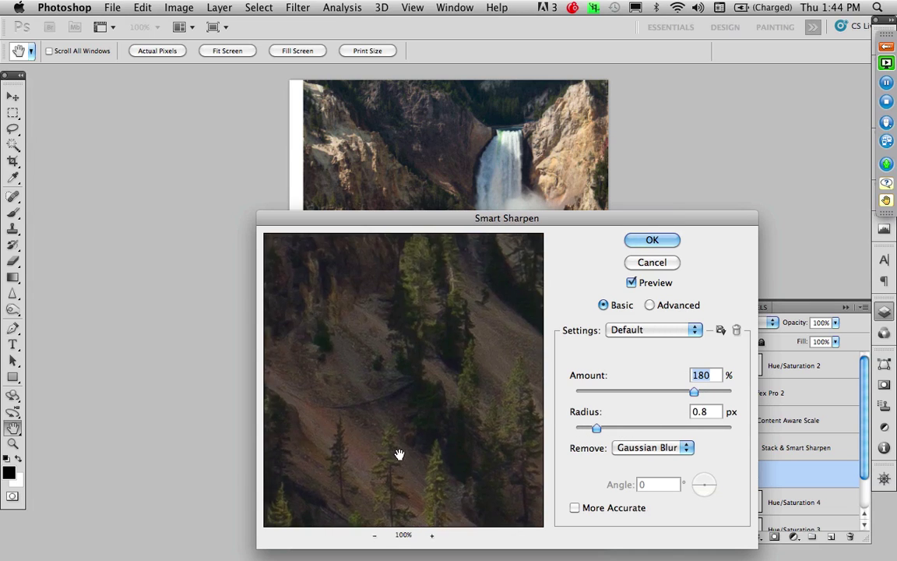
left_click_drag(429, 302, 429, 500)
left_click_drag(442, 343, 445, 505)
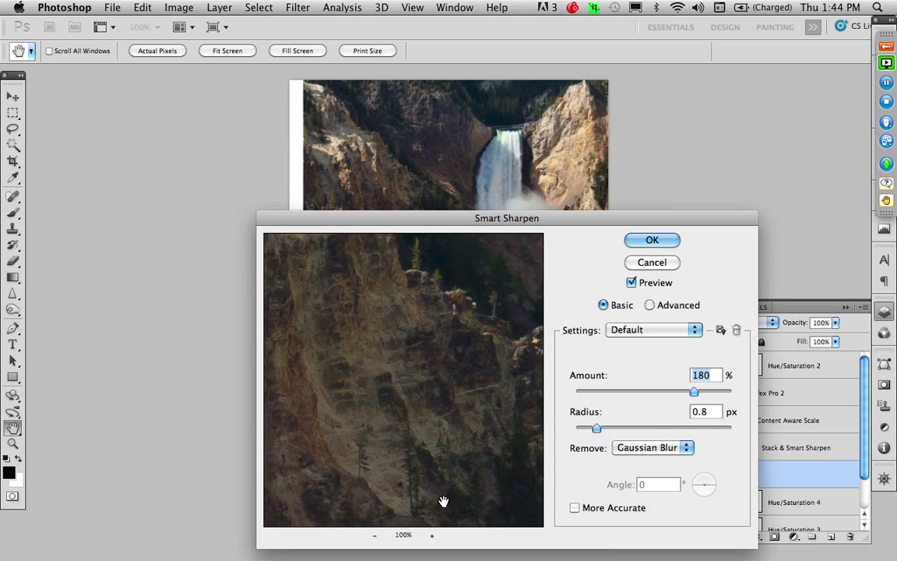
left_click_drag(434, 355, 475, 446)
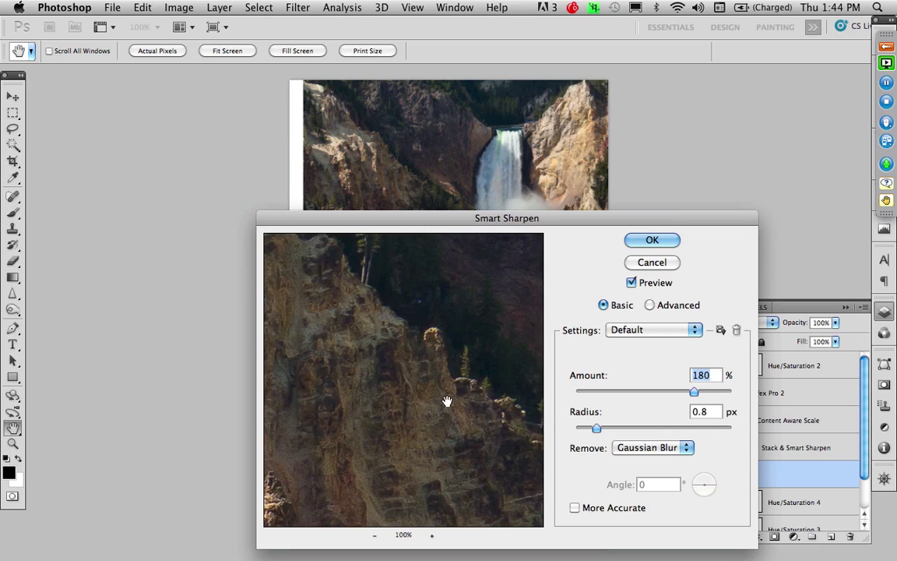
left_click_drag(404, 362, 459, 463)
left_click_drag(407, 377, 491, 369)
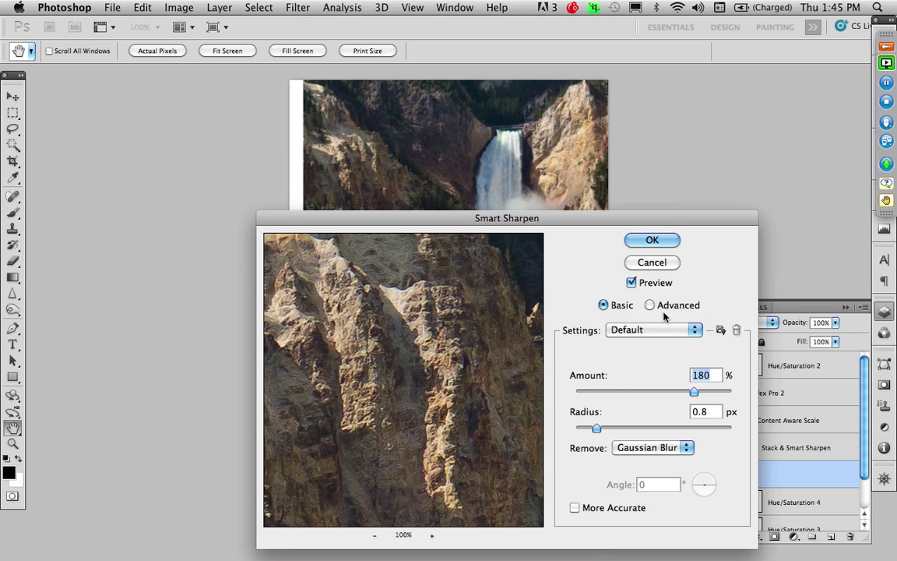
left_click(652, 241)
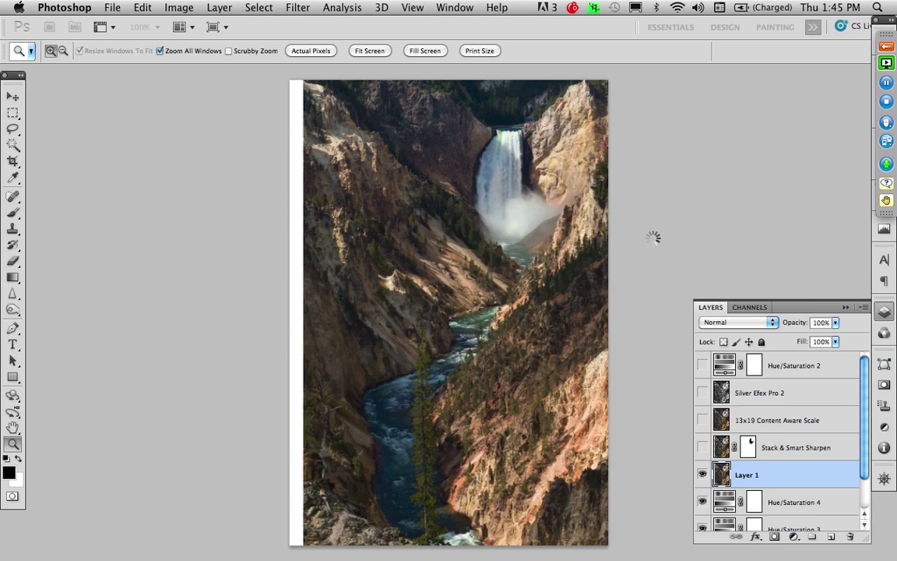
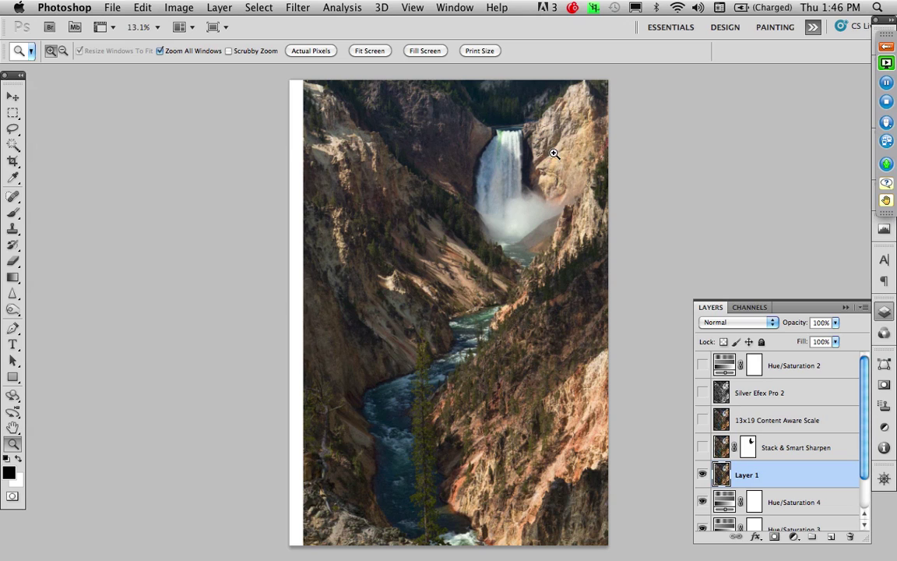
- Examine the sharpened waterfall at 100% for unwanted sharpening in the water
left_click_drag(513, 86, 396, 270)
left_click_drag(485, 225, 336, 399)
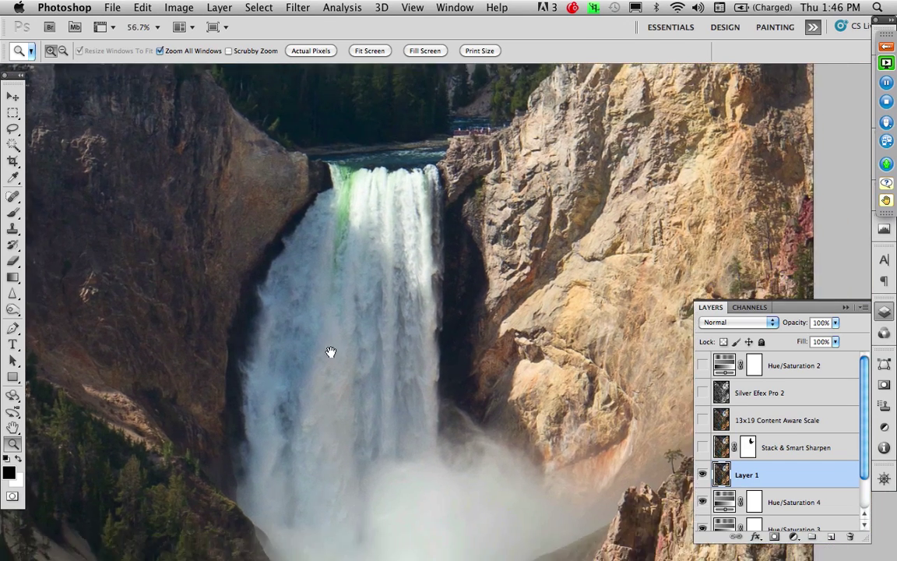
left_click_drag(389, 269, 472, 335)
left_click(433, 224)
left_click(435, 225)
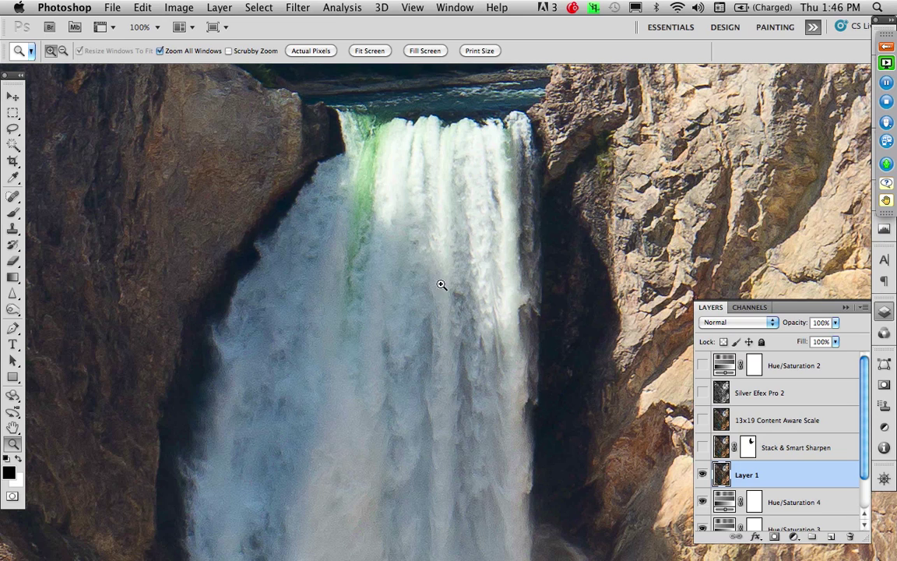
key("space")
left_click_drag(449, 351, 456, 244)
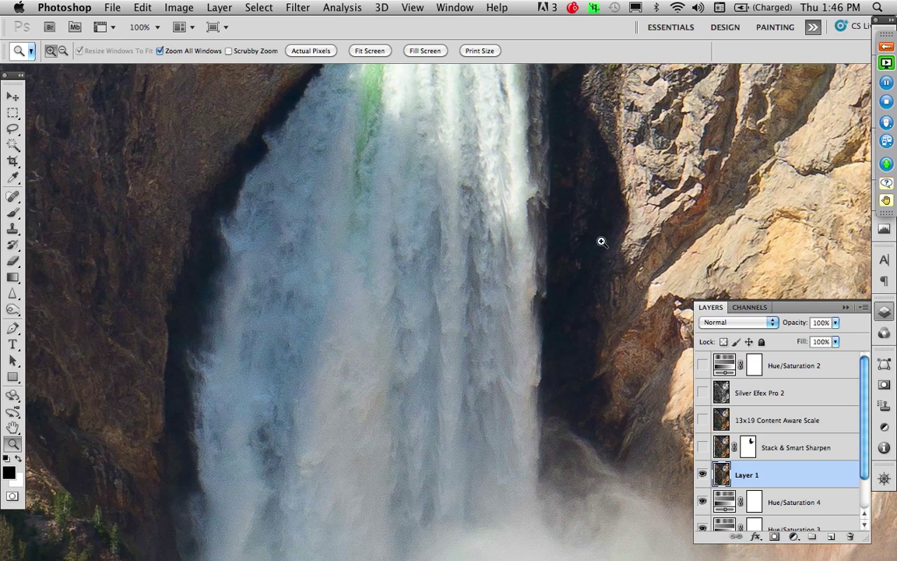
left_click_drag(453, 181, 436, 249)
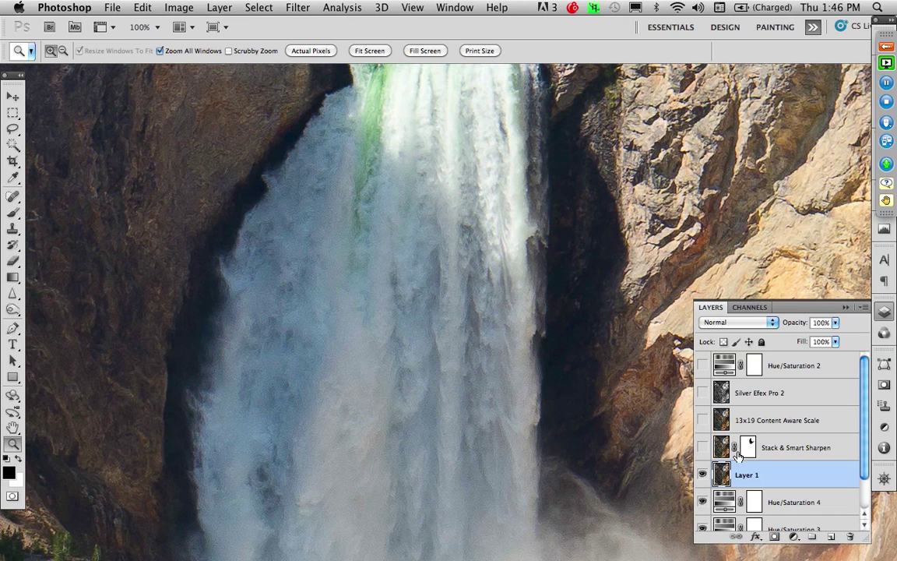
- Add a layer mask to the sharpened layer and set up a black 234 px brush at 90% opacity
left_click(774, 538)
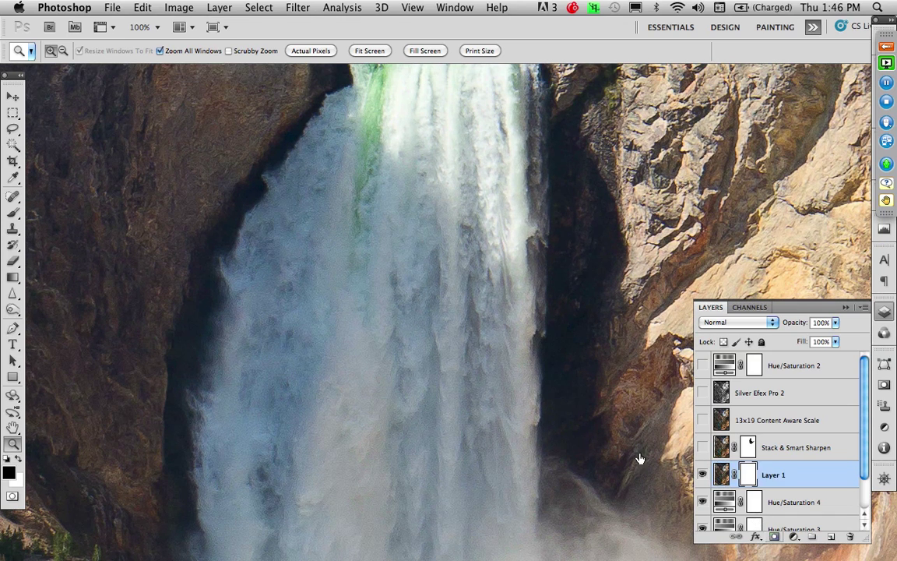
key("b")
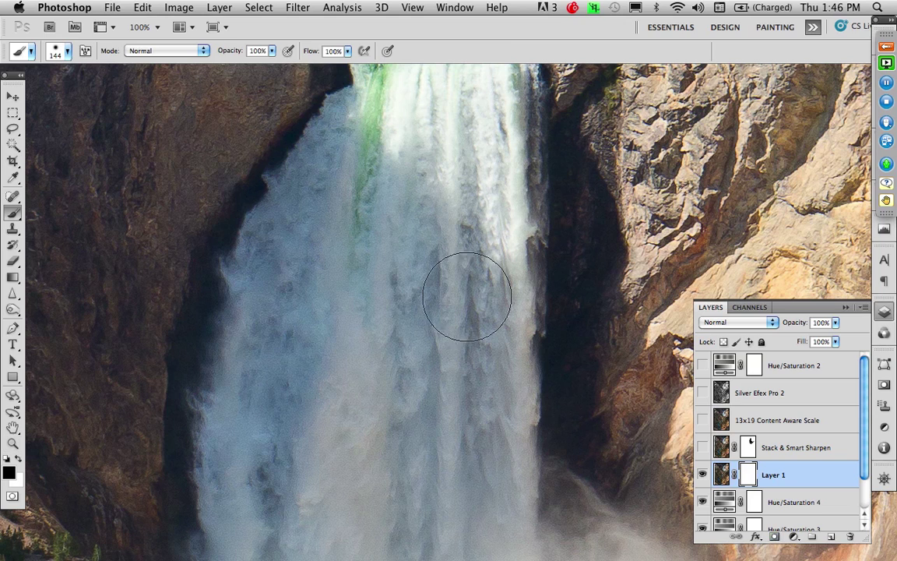
mouse_move(468, 297)
left_mouse_down()
mouse_move(499, 300)
mouse_move(422, 313)
left_mouse_up()
key("9")
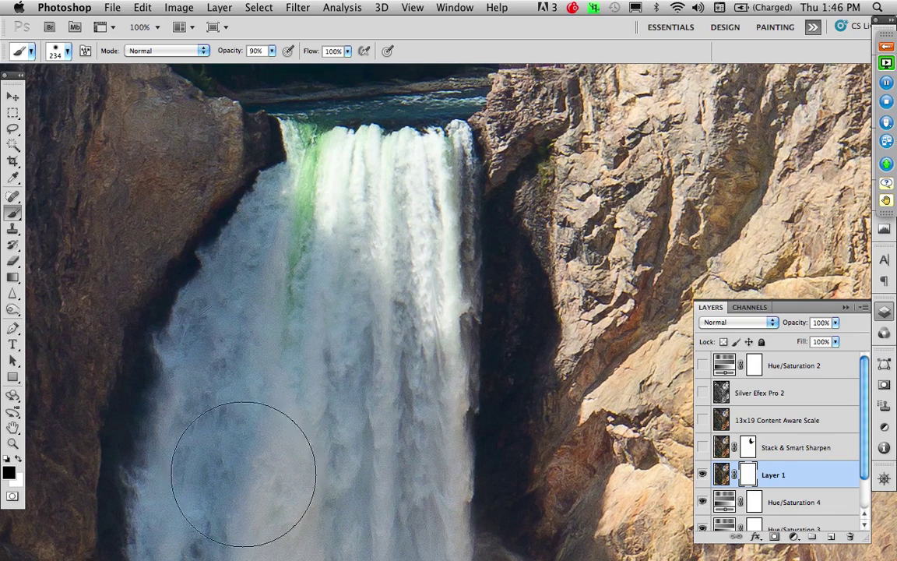
- Paint black on the sharpened layer's mask over the waterfall and the mist at its base to remove the sharpening there
mouse_move(328, 297)
left_mouse_down()
mouse_move(347, 174)
mouse_move(339, 412)
left_mouse_up()
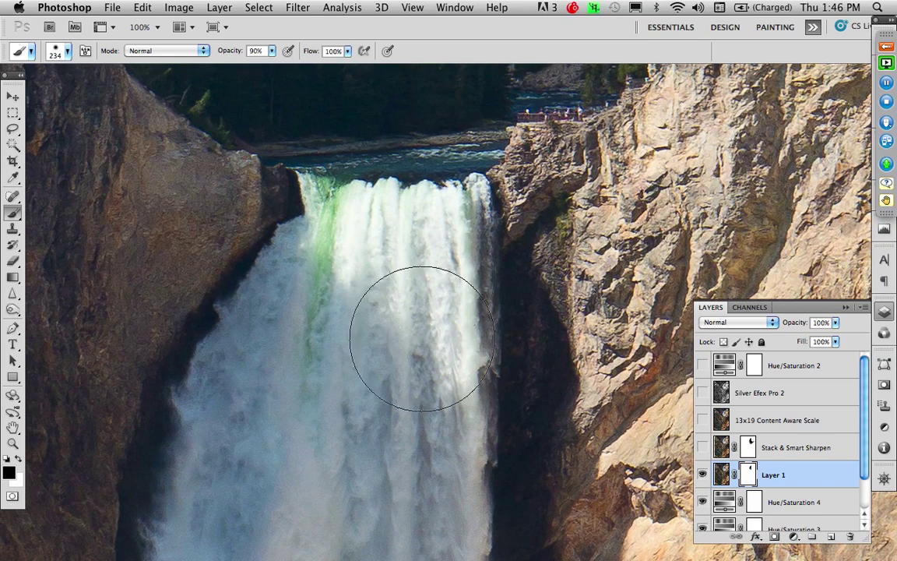
left_click_drag(368, 285, 369, 152)
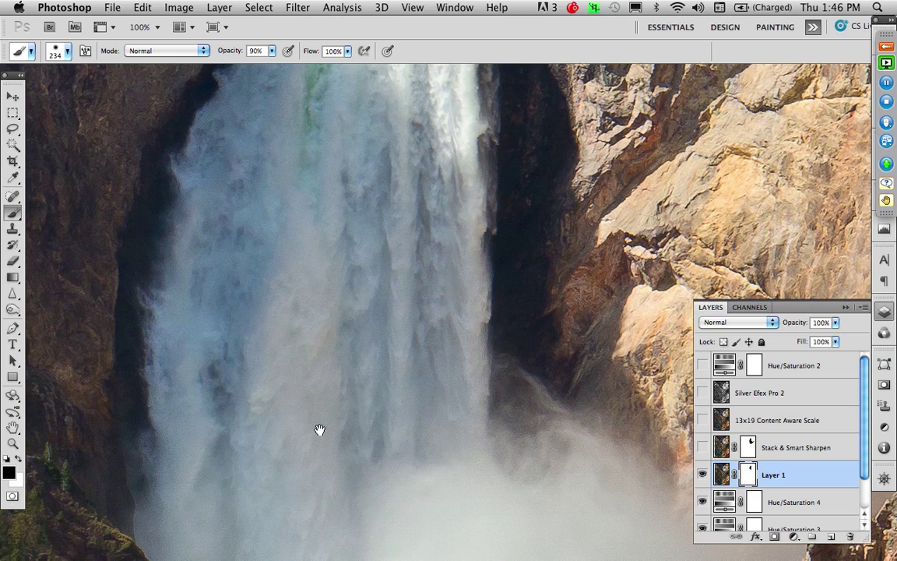
left_click_drag(318, 430, 312, 210)
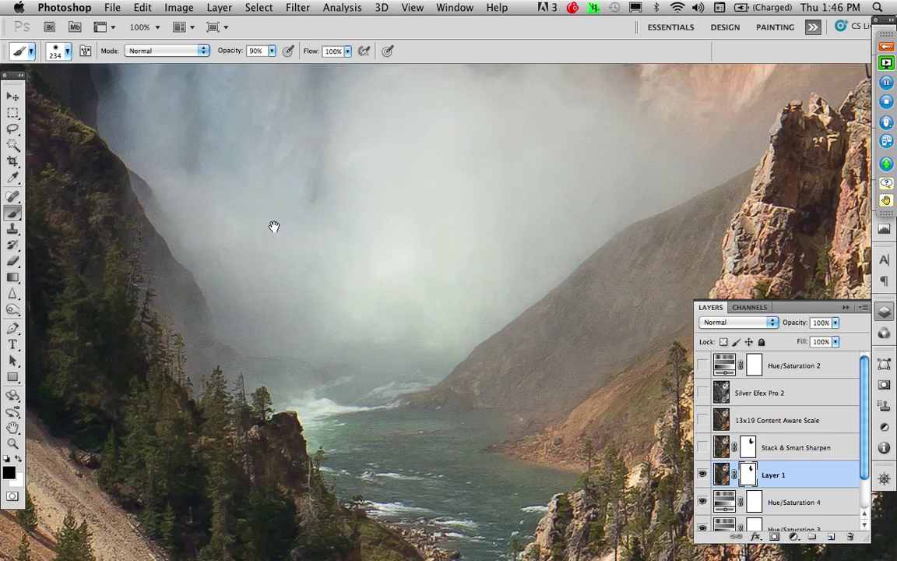
left_click_drag(306, 425, 269, 211)
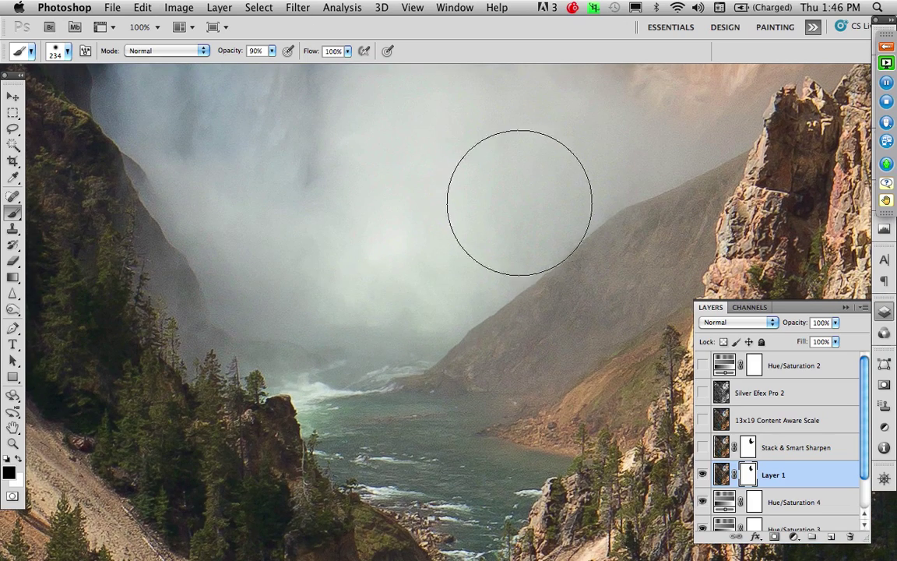
mouse_move(456, 239)
left_mouse_down()
mouse_move(474, 226)
mouse_move(446, 408)
mouse_move(435, 397)
left_mouse_up()
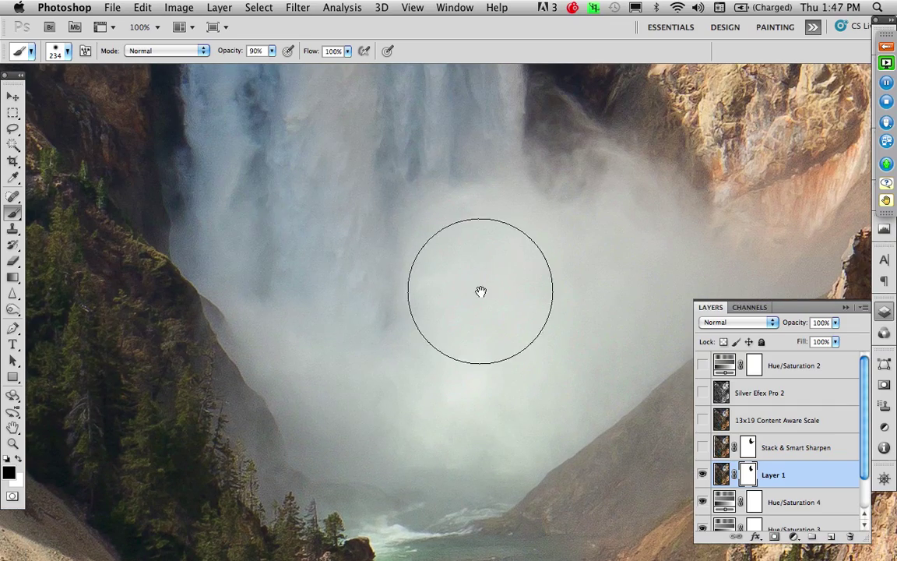
left_click_drag(480, 294, 483, 487)
left_click_drag(400, 290, 399, 469)
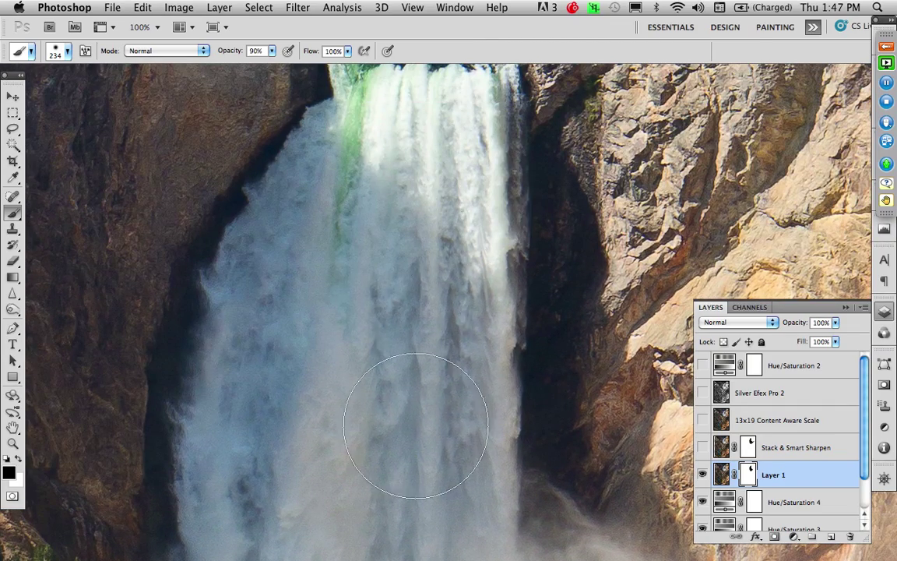
left_click_drag(328, 364, 303, 478)
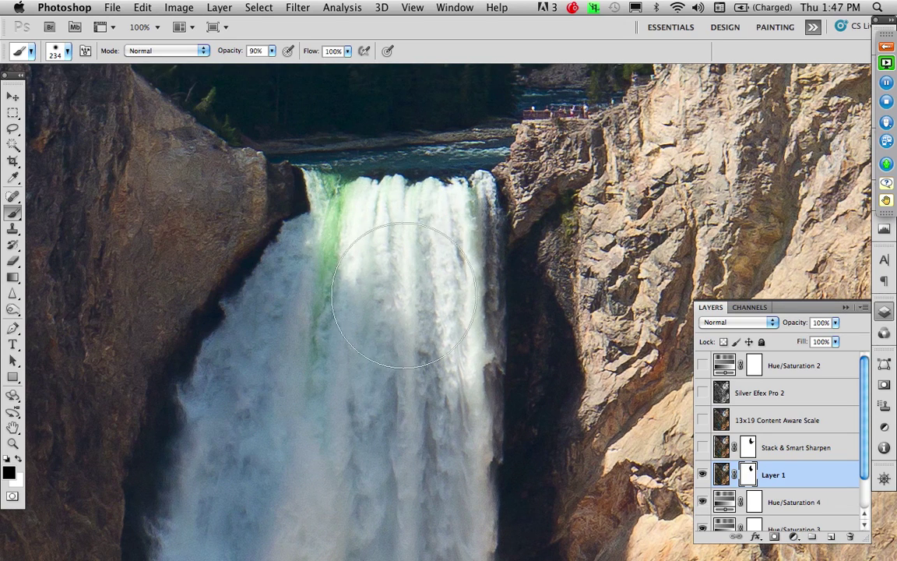
- Inspect the sharpened layer's mask on its own at full-image view and return to the layer's image
double_click(13, 428)
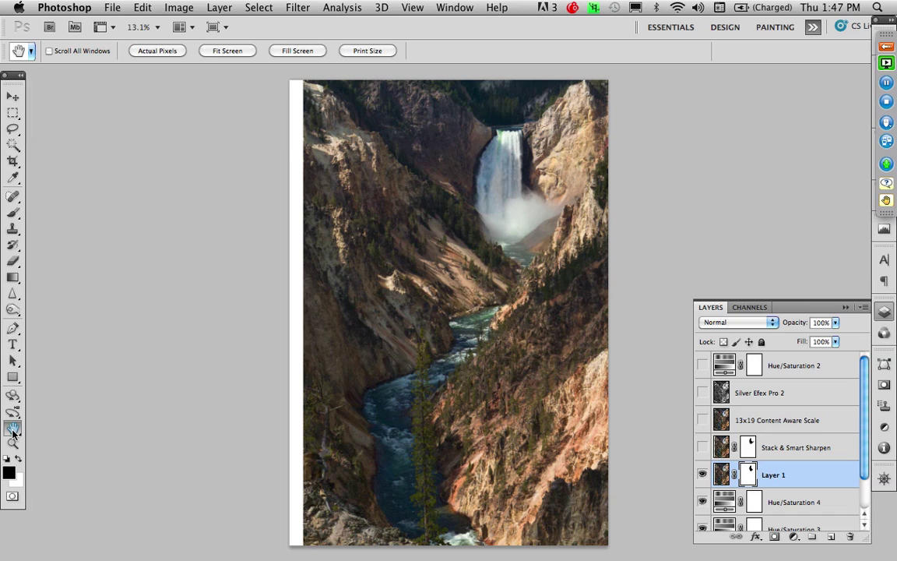
left_click(746, 475, "alt")
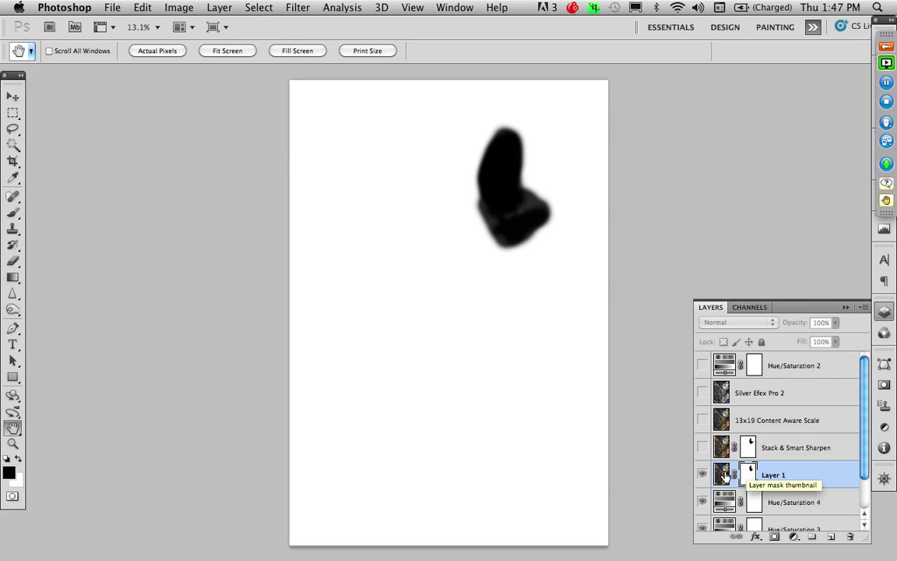
left_click(721, 474)
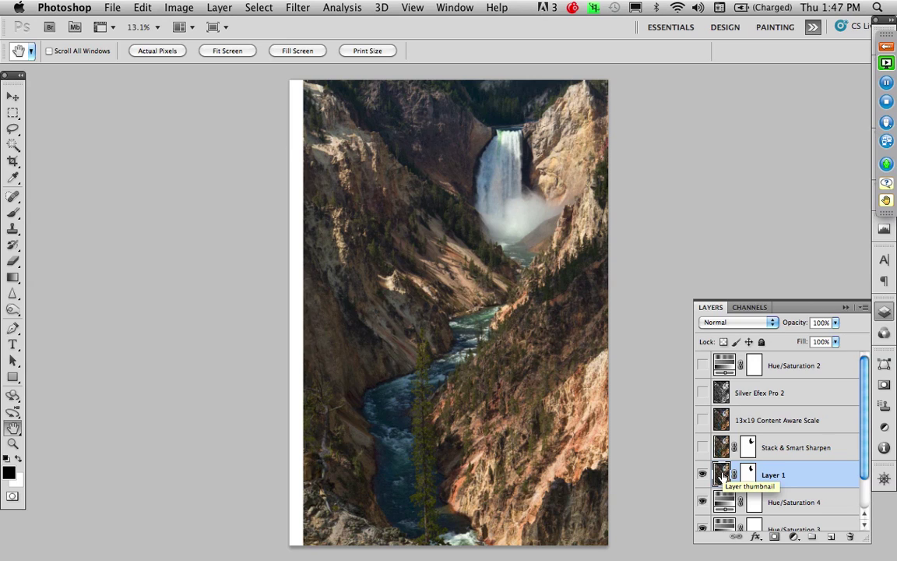
- Turn off image resampling and try a resolution of 240 pixels/inch for the document
left_click(167, 7)
left_click(187, 131)
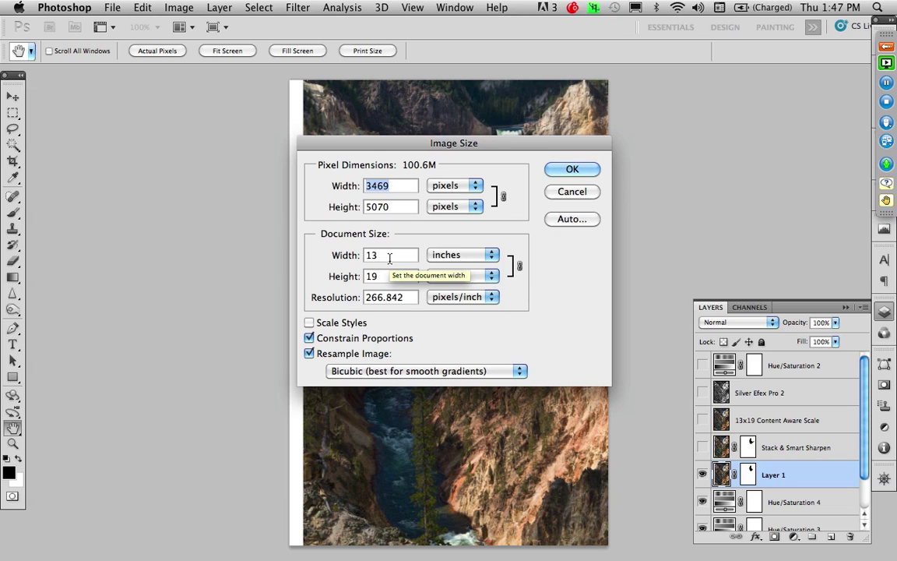
left_click(408, 299)
left_click_drag(407, 299, 255, 284)
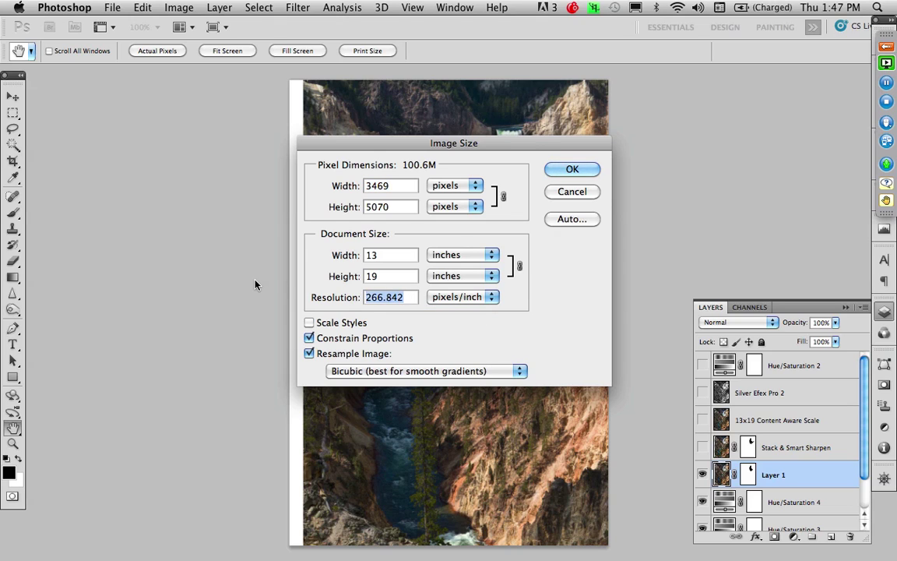
type("24")
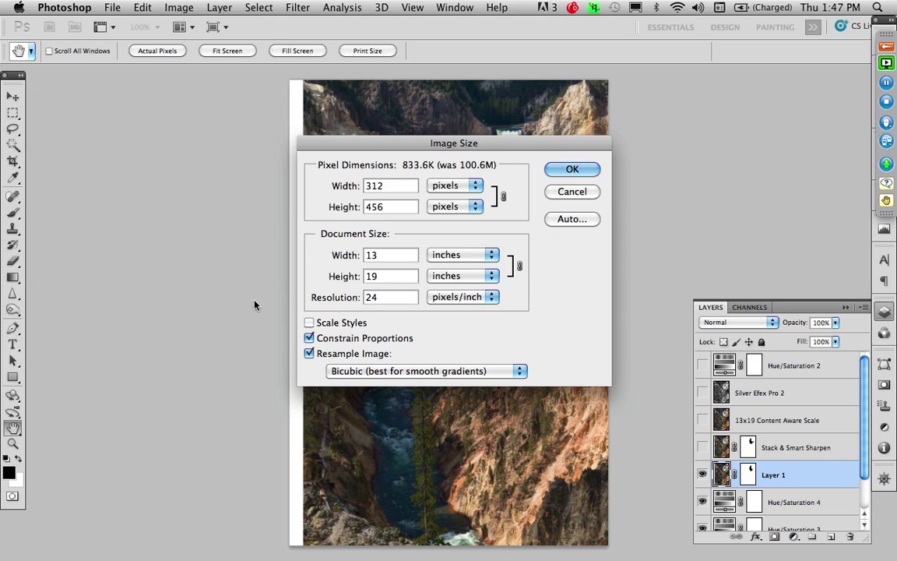
left_click(309, 353)
type("0")
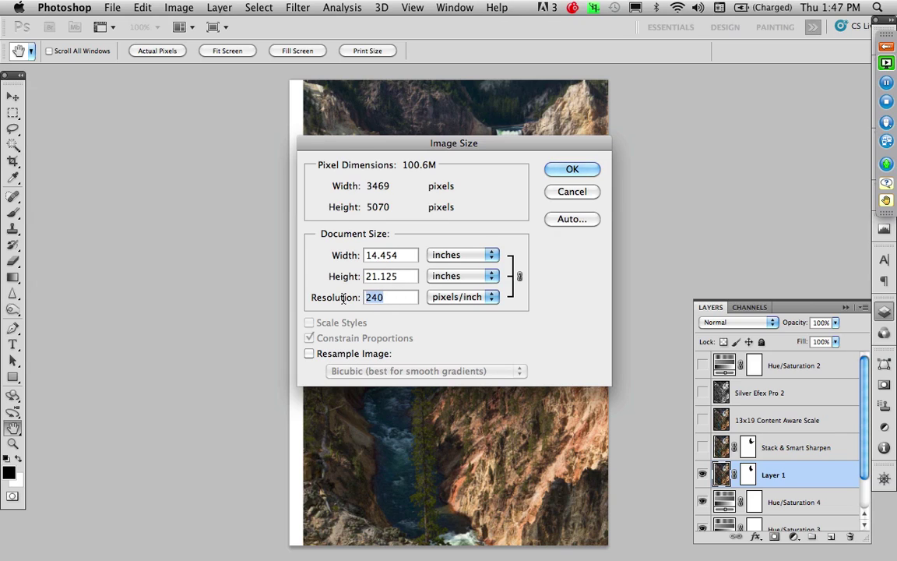
- Set the document width to 13 inches without resampling and apply the image size
key("Tab")
type("13")
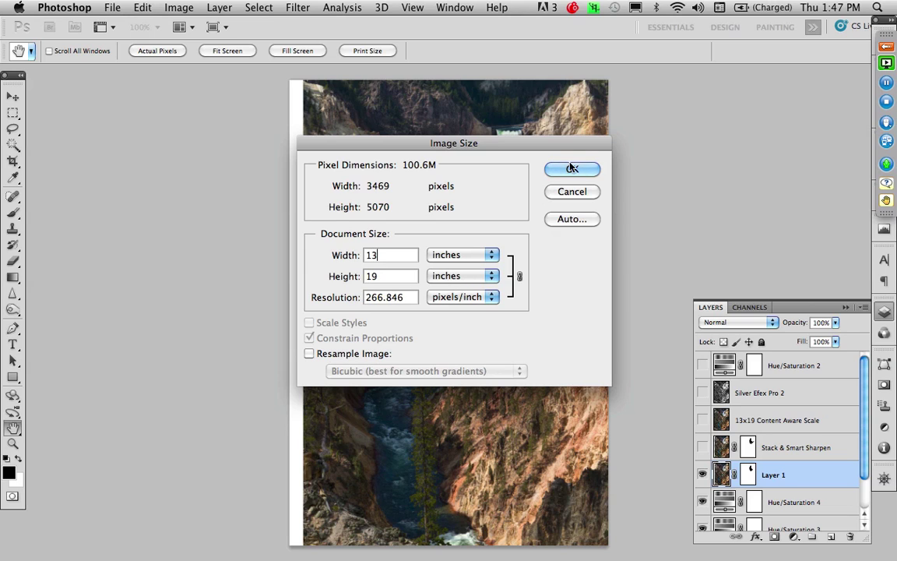
left_click(573, 169)
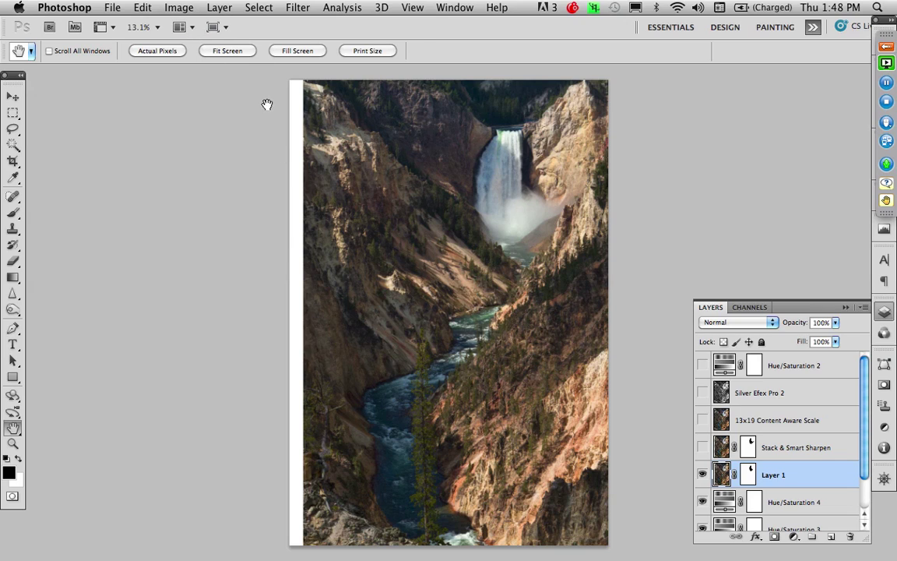
- Crop the white strip off the photo's left edge, keeping the full image height
key("c")
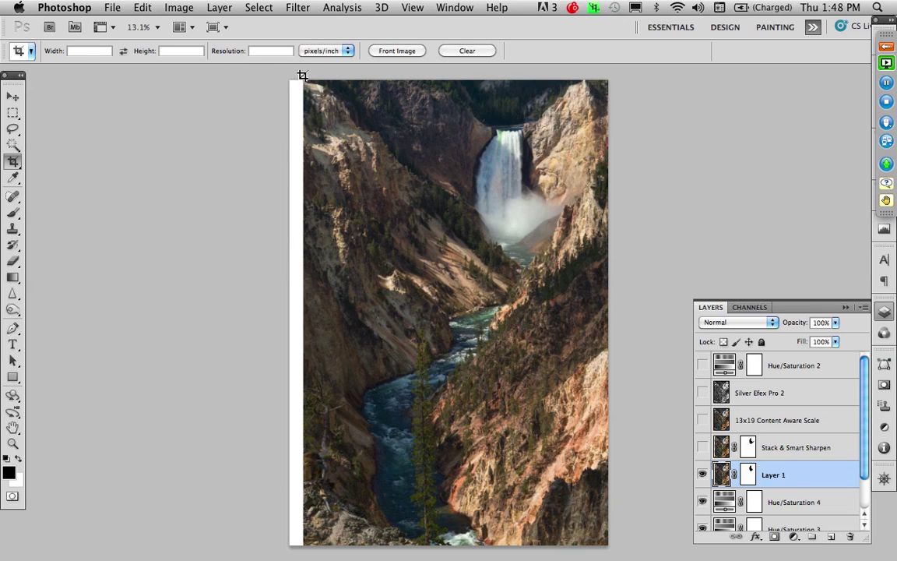
left_click_drag(302, 76, 609, 545)
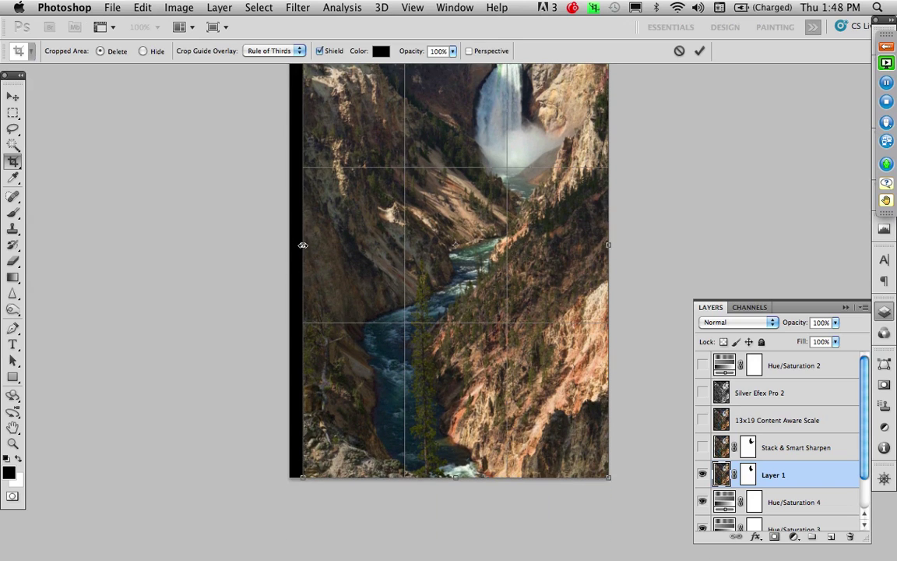
key("Return")
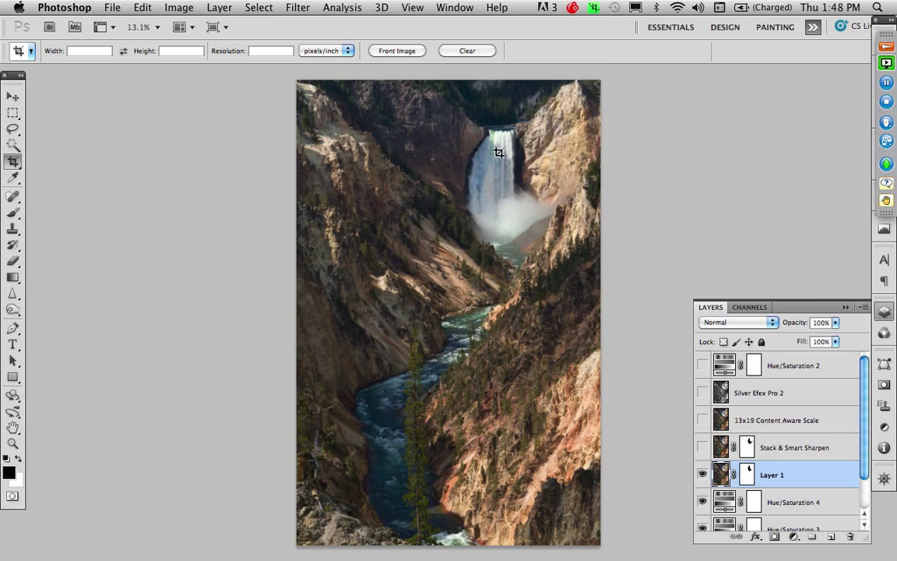
- Extend the canvas to 13 inches wide with the photo anchored at the right, adding white on the left
left_click(185, 6)
left_click(207, 145)
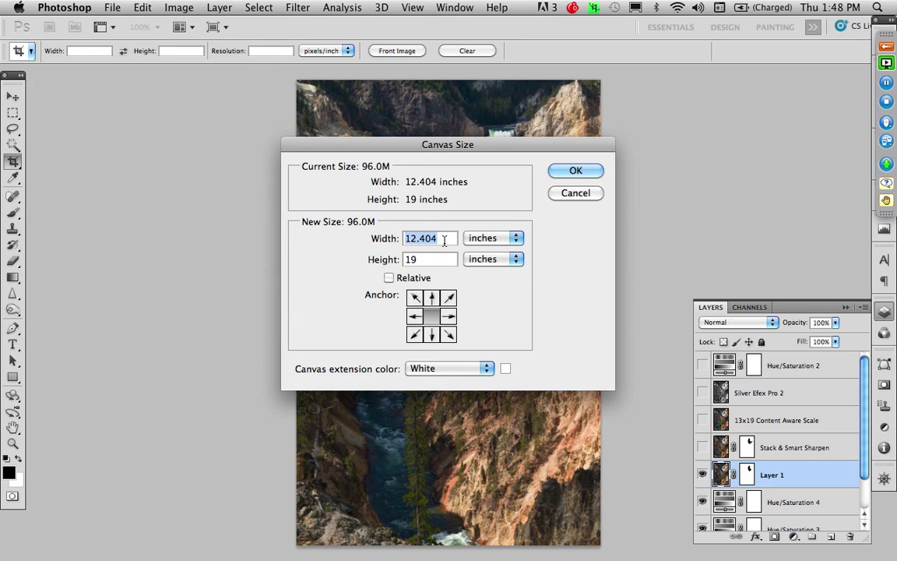
type("13")
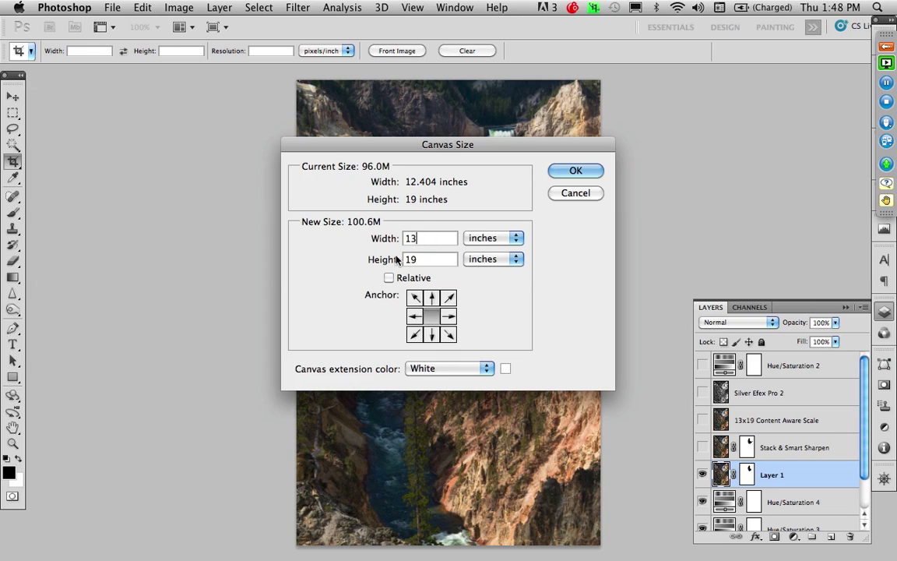
left_click(449, 316)
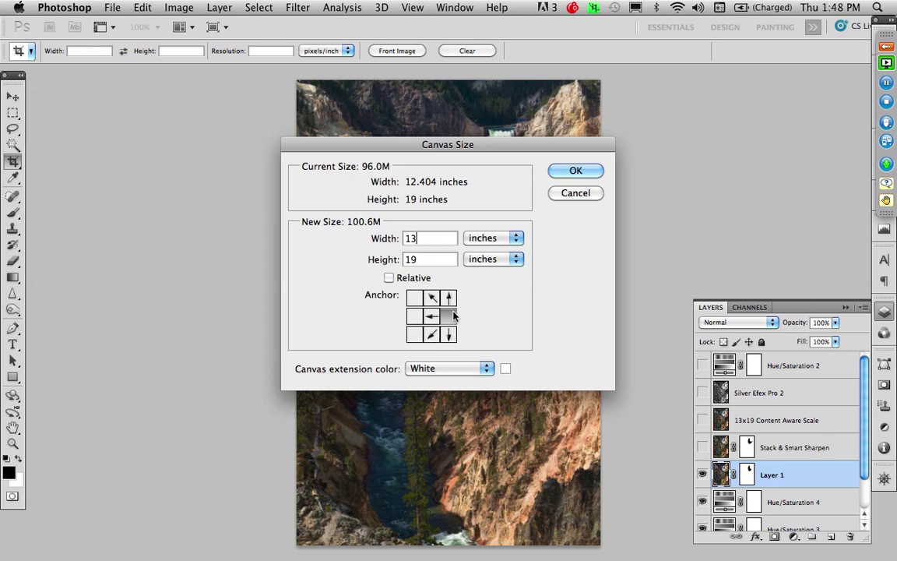
left_click(574, 172)
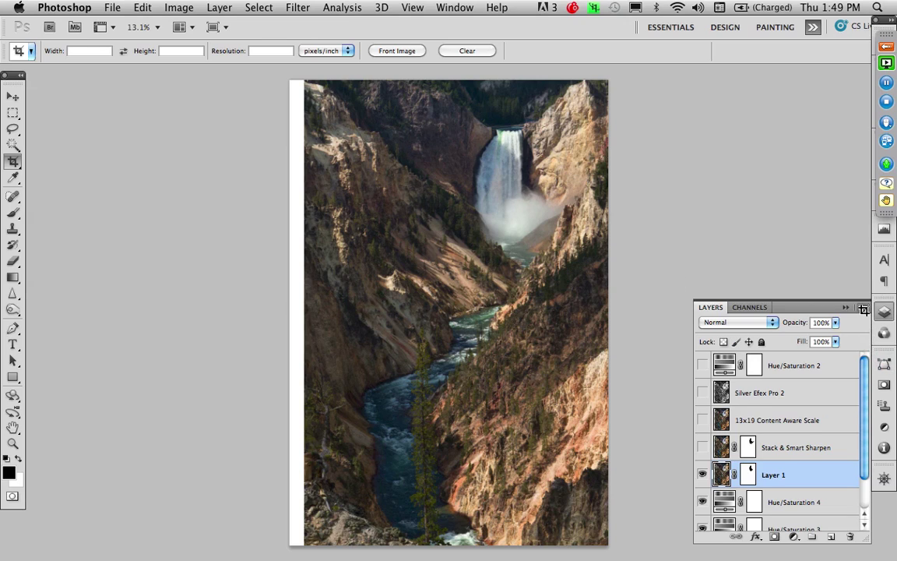
- Merge the visible layers into a new layer and marquee-select a full-height strip of canyon wall beside the white border
left_click(864, 310)
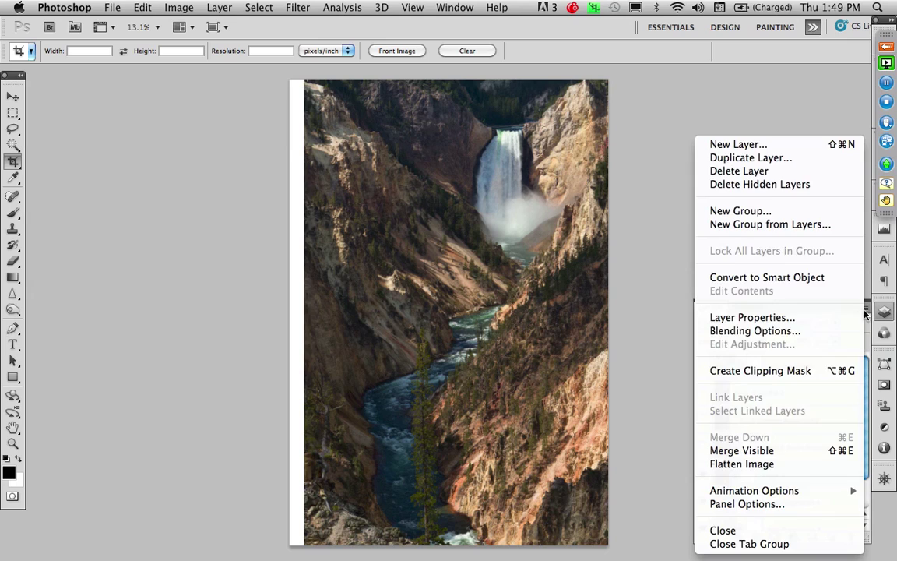
left_click(788, 454)
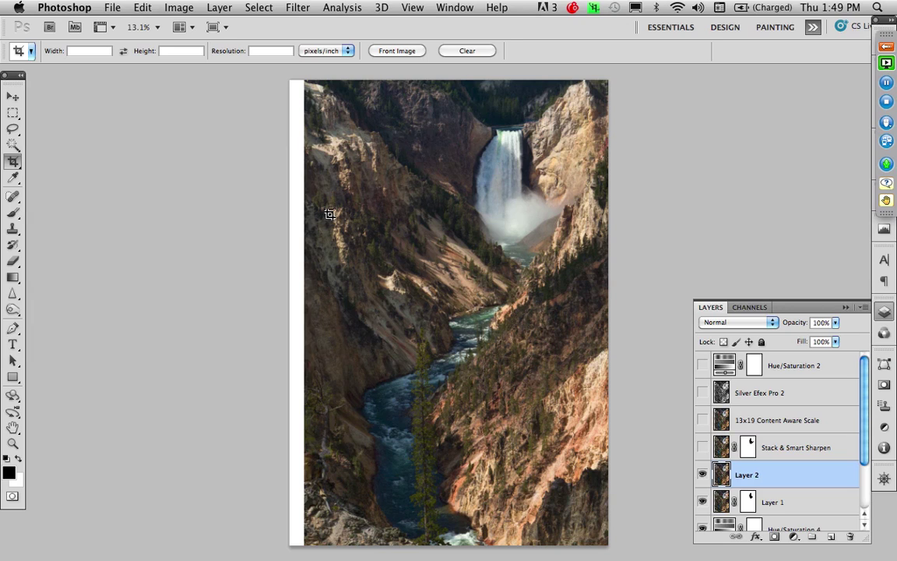
key("m")
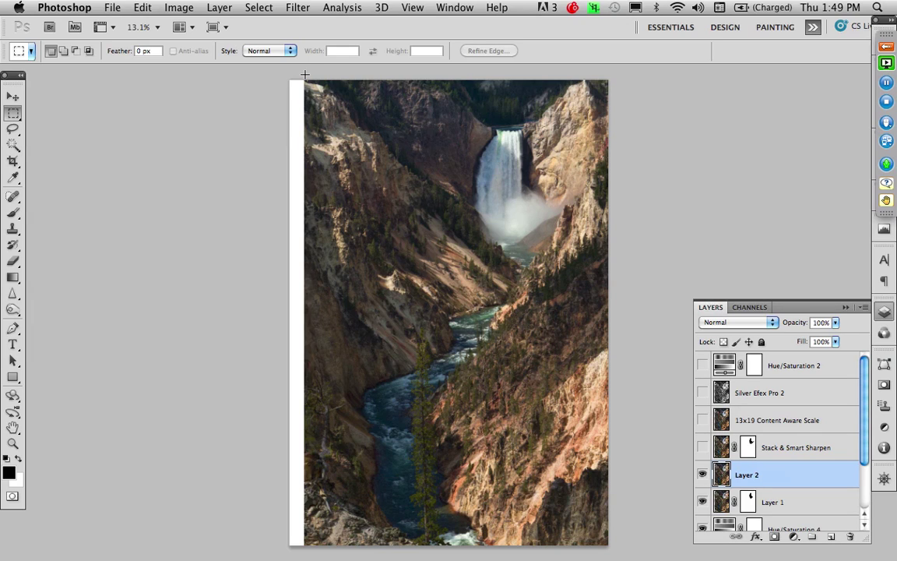
left_click_drag(305, 74, 359, 534)
scroll(359, 534, "down", 4)
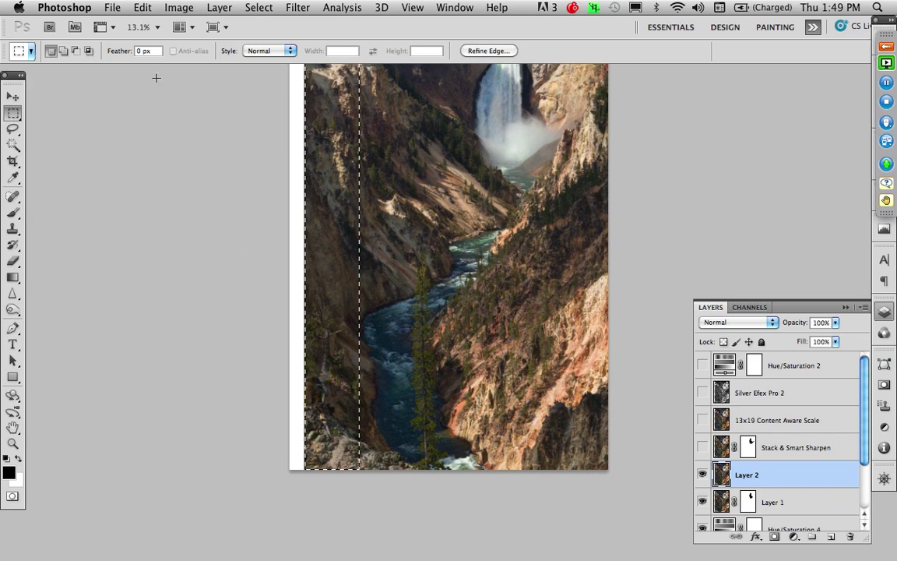
- Content-Aware Scale the selected strip to about 128% width so it fills the white border, and remove the selection
left_click(142, 7)
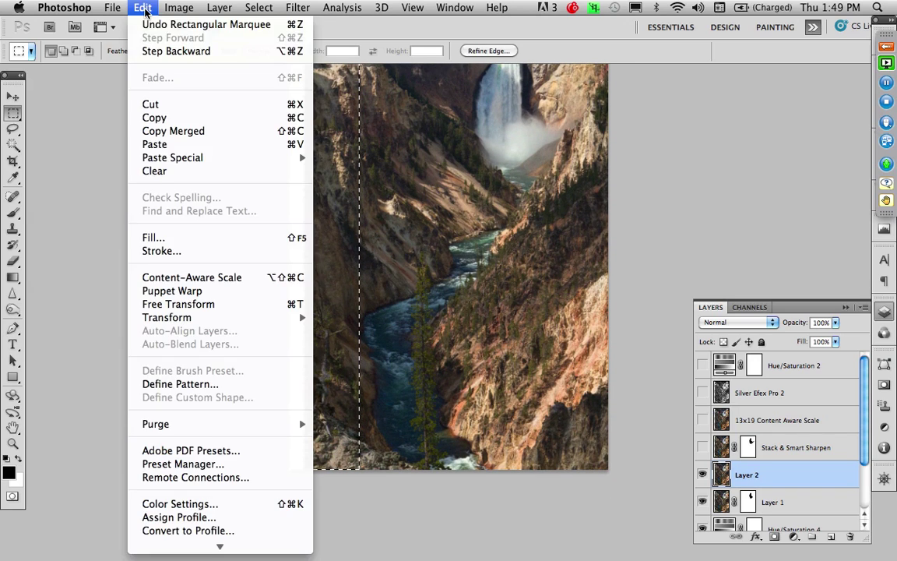
left_click(180, 276)
left_click_drag(304, 237, 288, 236)
left_click_drag(413, 215, 387, 306)
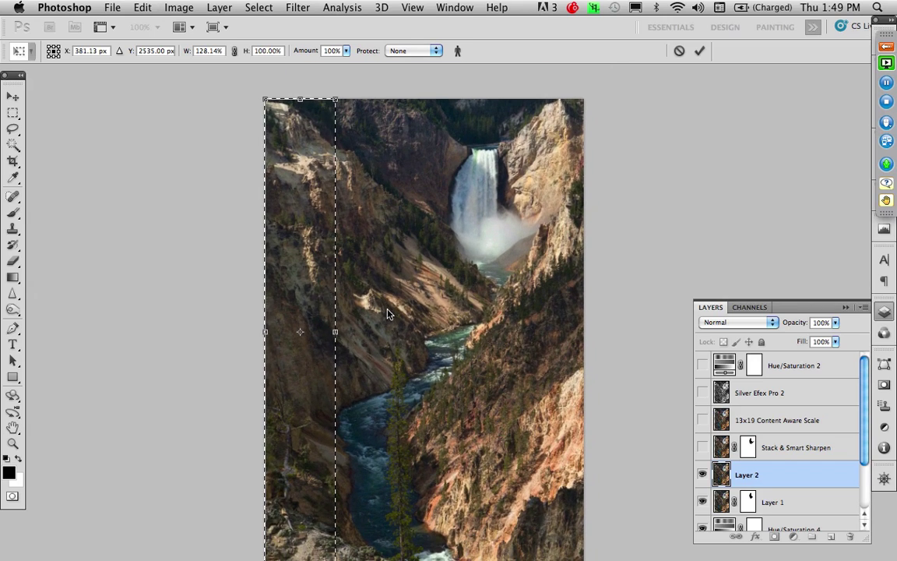
key("Return")
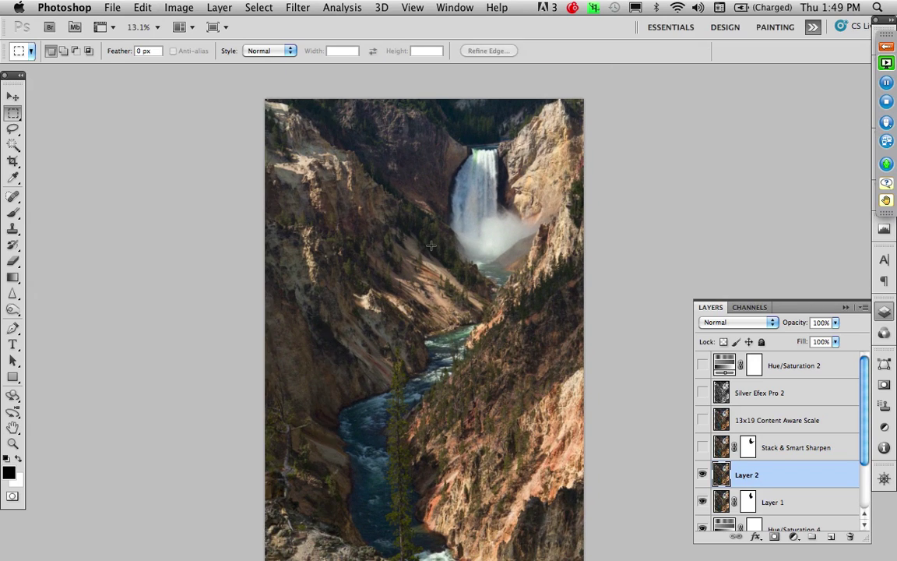
- Compare the photo with and without the content-aware scaled layer
left_click_drag(417, 310, 410, 276)
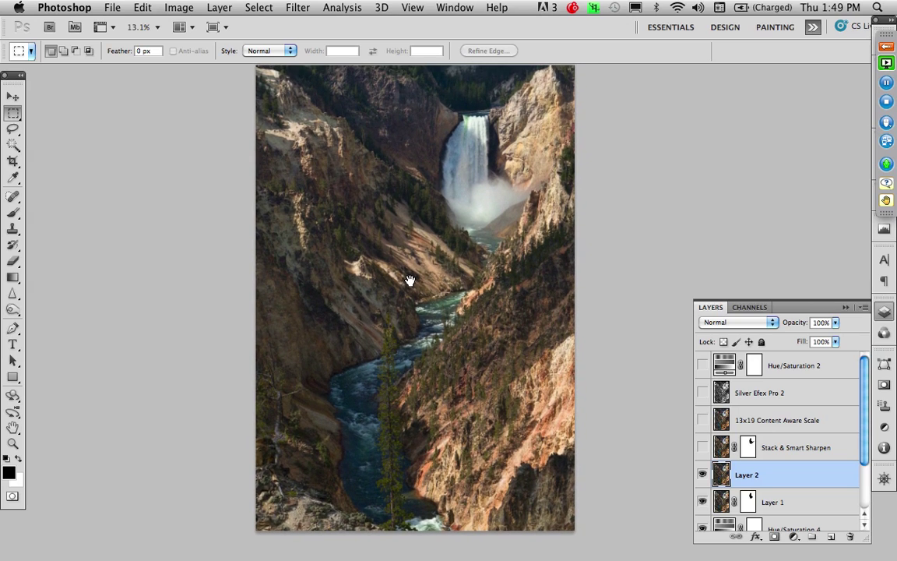
left_click(703, 475)
left_click(703, 475)
left_click_drag(479, 333, 477, 354)
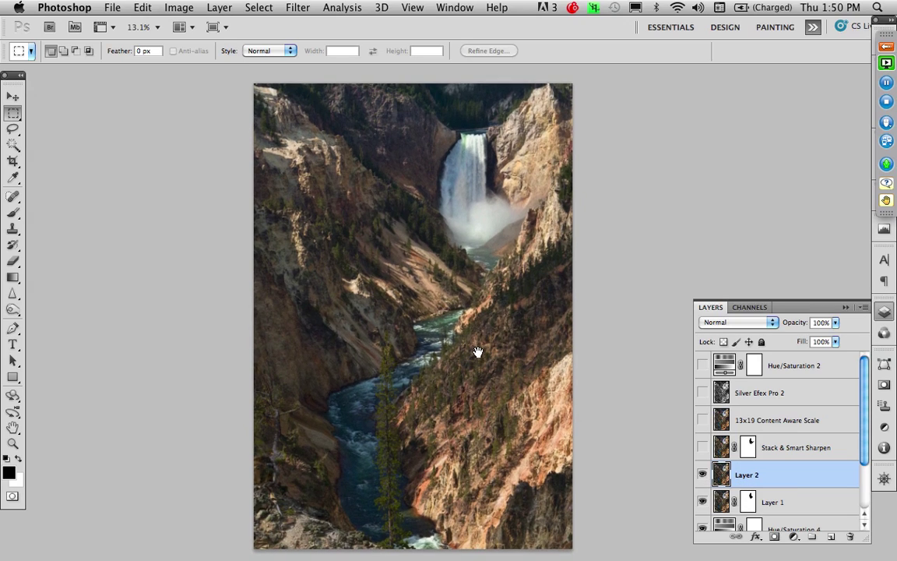
- Add a new layer in Overlay blend mode above the scaled layer and fill it with 50% gray
left_click(832, 537)
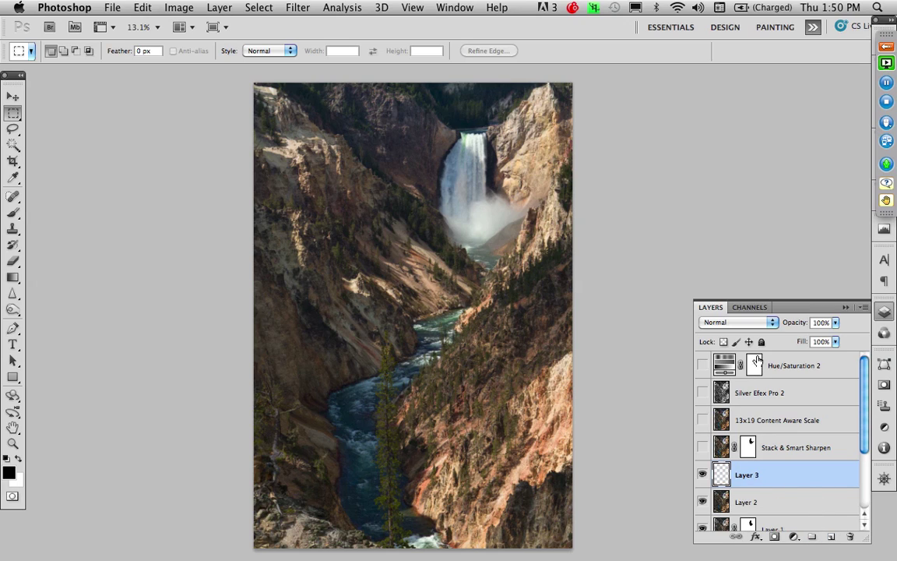
left_click(749, 328)
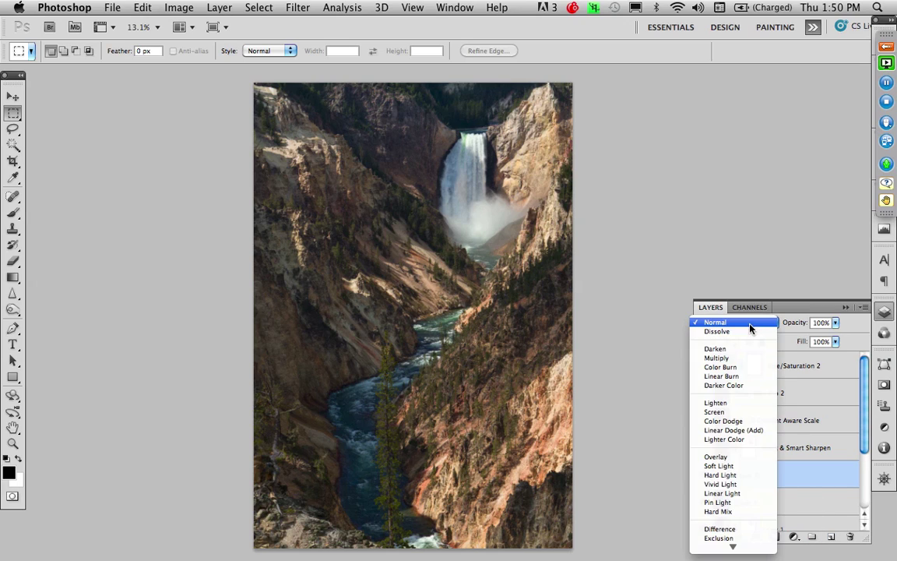
left_click(738, 455)
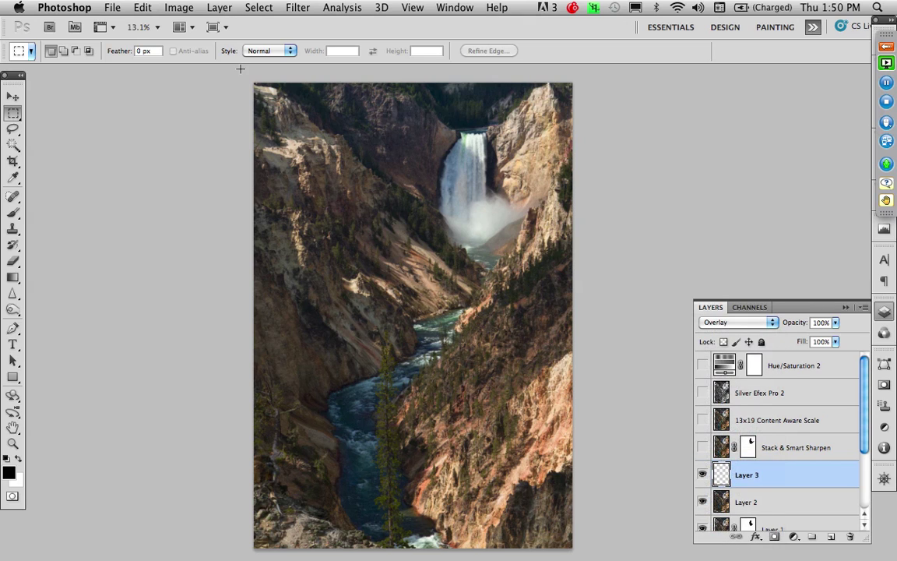
left_click(142, 7)
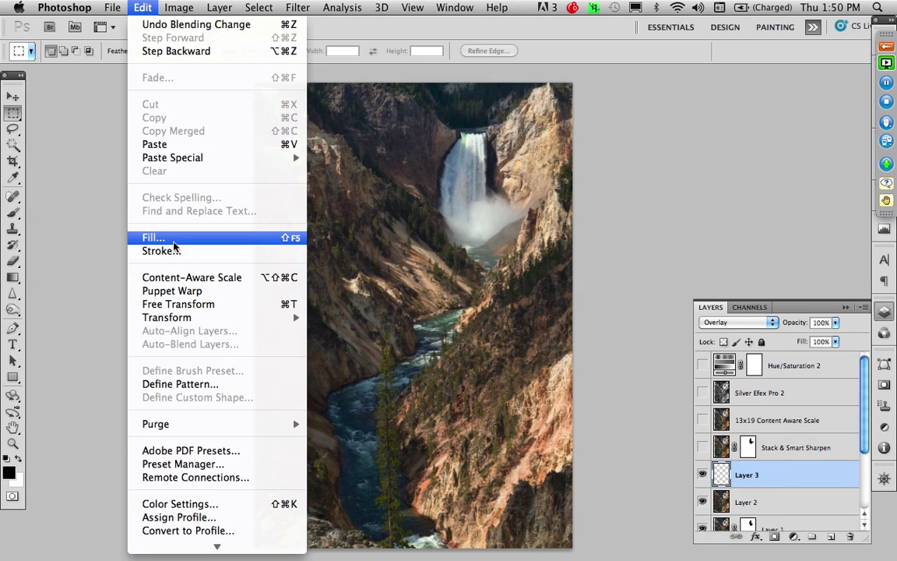
left_click(152, 232)
left_click(470, 193)
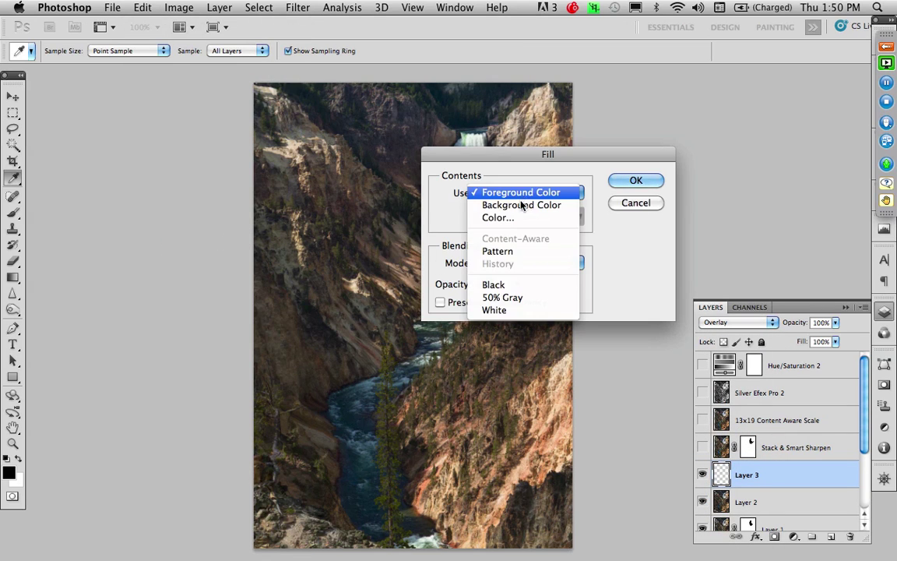
left_click(503, 297)
left_click(634, 180)
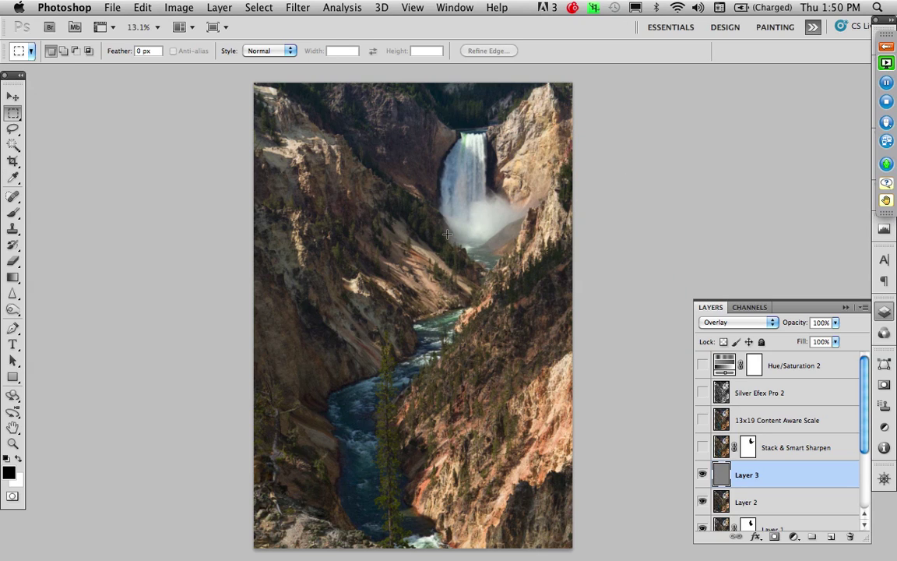
- Paint white at 10% brush opacity on the gray Overlay layer over the waterfall and river to lighten them
key("b")
left_click_drag(395, 243, 456, 246)
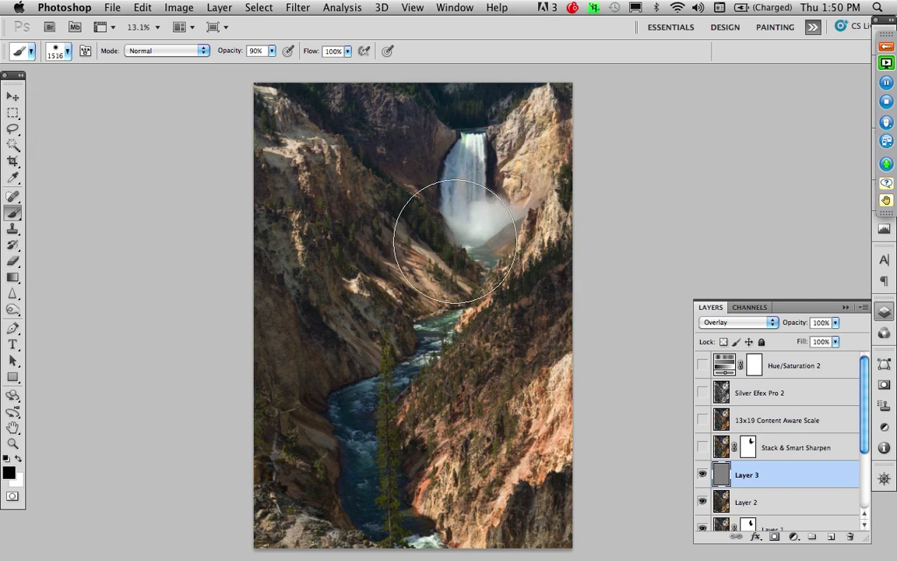
key("x")
key("1")
mouse_move(456, 239)
left_mouse_down()
mouse_move(461, 194)
mouse_move(465, 203)
left_mouse_up()
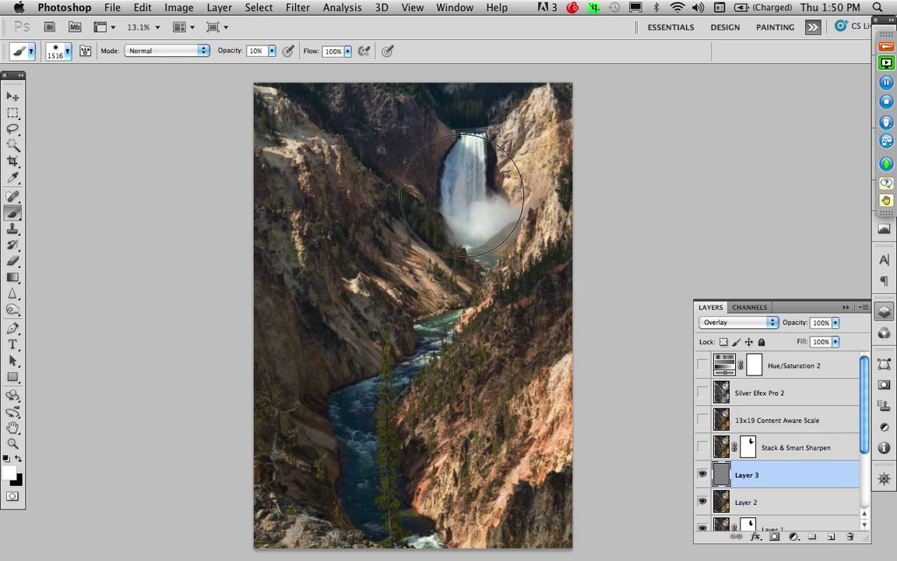
mouse_move(350, 450)
left_mouse_down()
mouse_move(409, 487)
mouse_move(400, 501)
mouse_move(387, 416)
left_mouse_up()
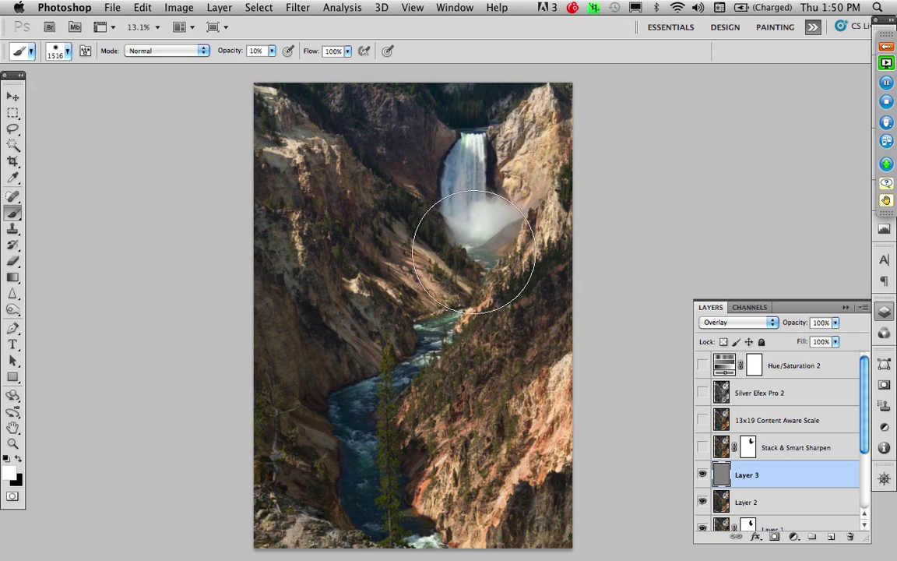
mouse_move(396, 488)
left_mouse_down()
mouse_move(407, 513)
mouse_move(374, 464)
left_mouse_up()
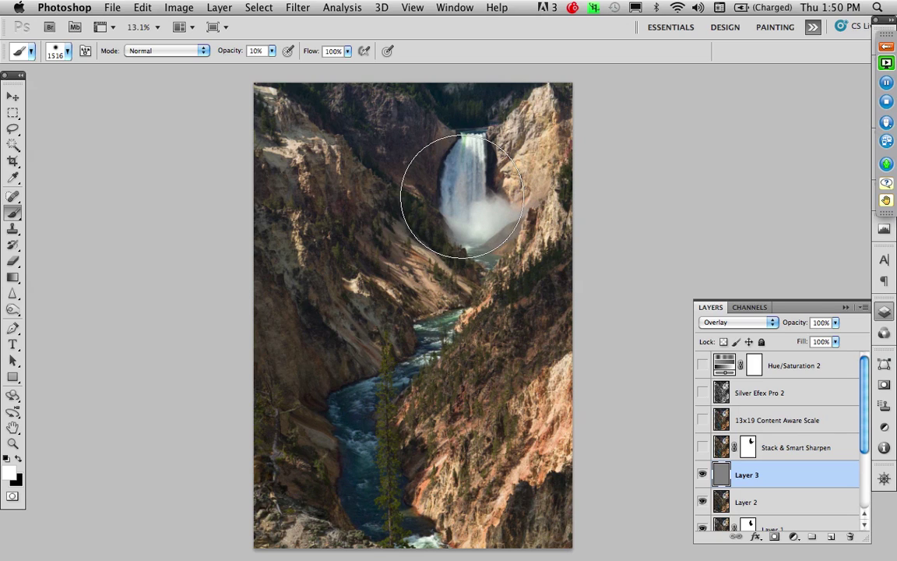
left_click(374, 511)
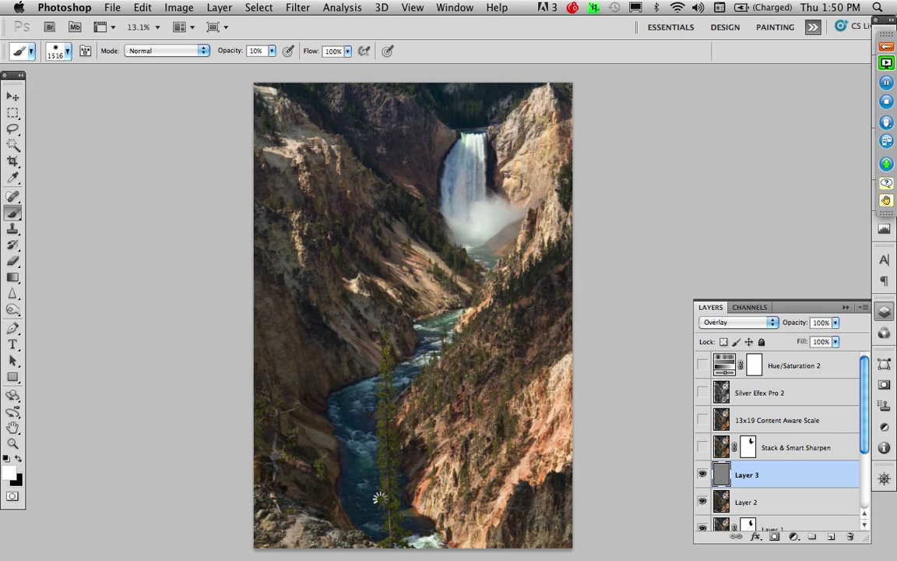
left_click_drag(378, 498, 352, 497)
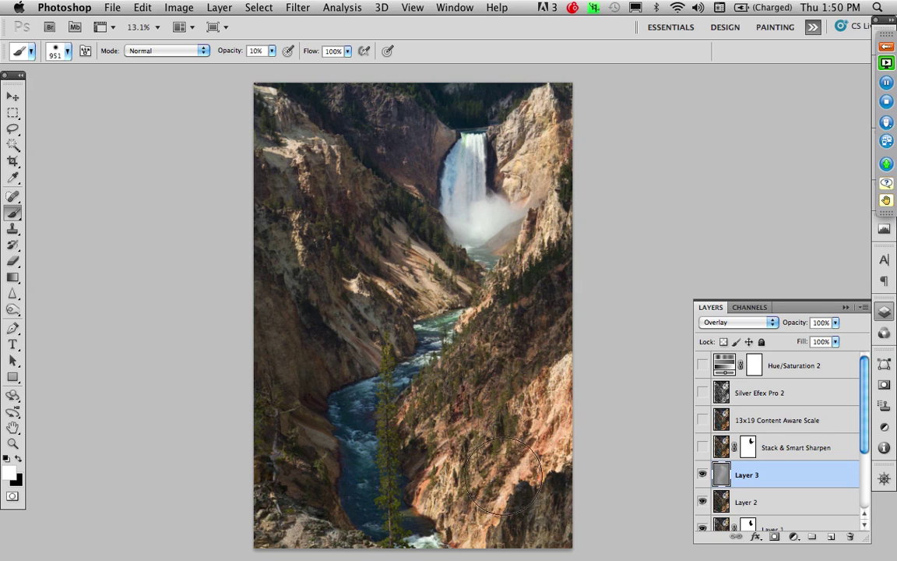
- Switch the painting color to black for burning on the gray Overlay layer
key("x")
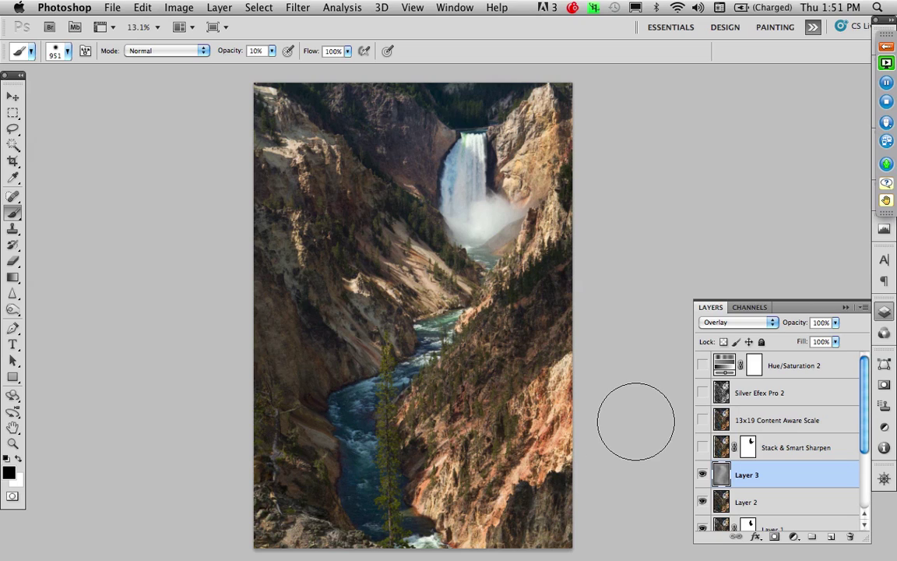
- View the dodge-and-burn strokes on Layer 3 in Normal blend mode and restore the layer to Overlay
left_click(711, 321)
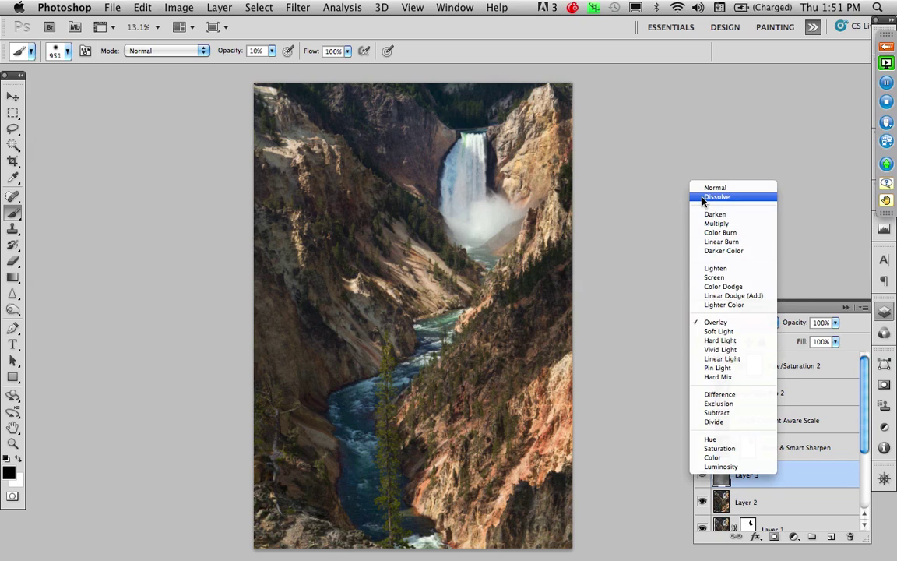
left_click(710, 187)
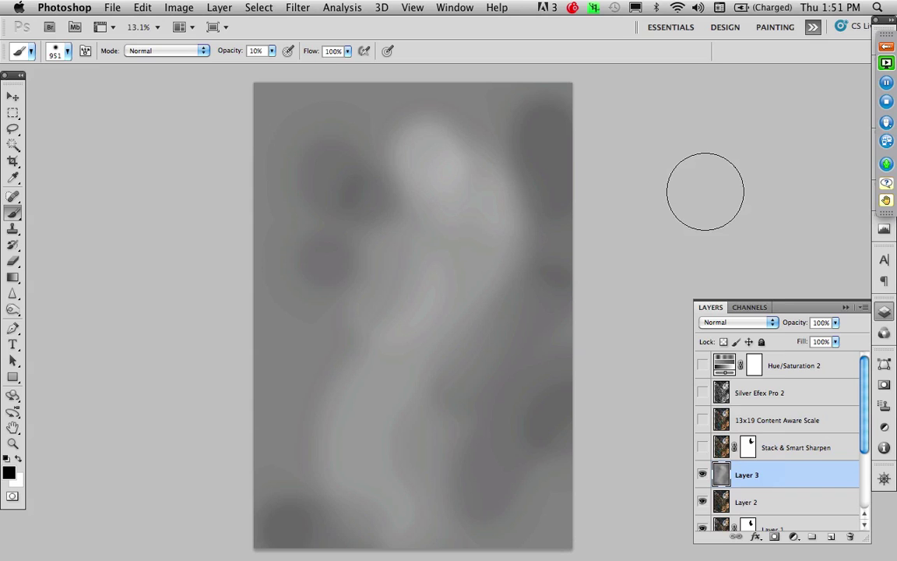
left_click(737, 321)
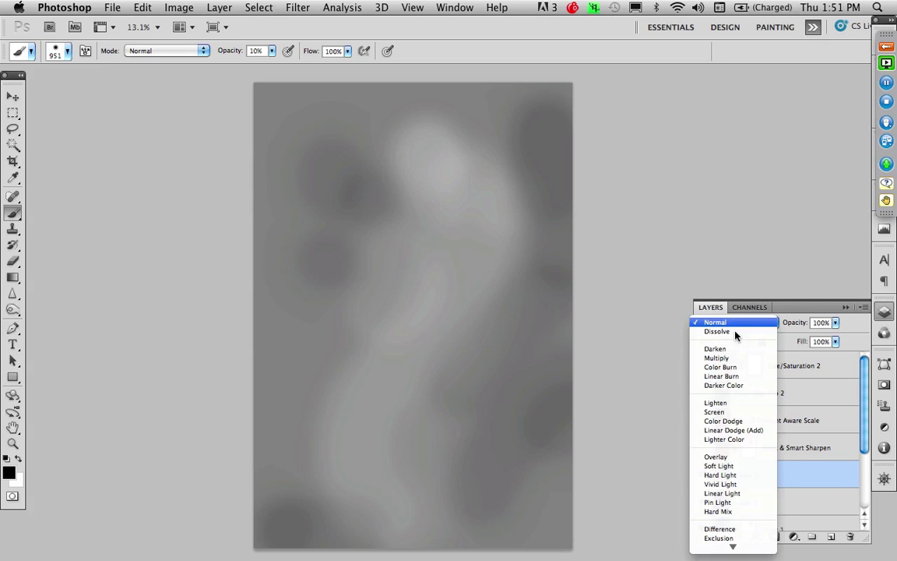
left_click(714, 456)
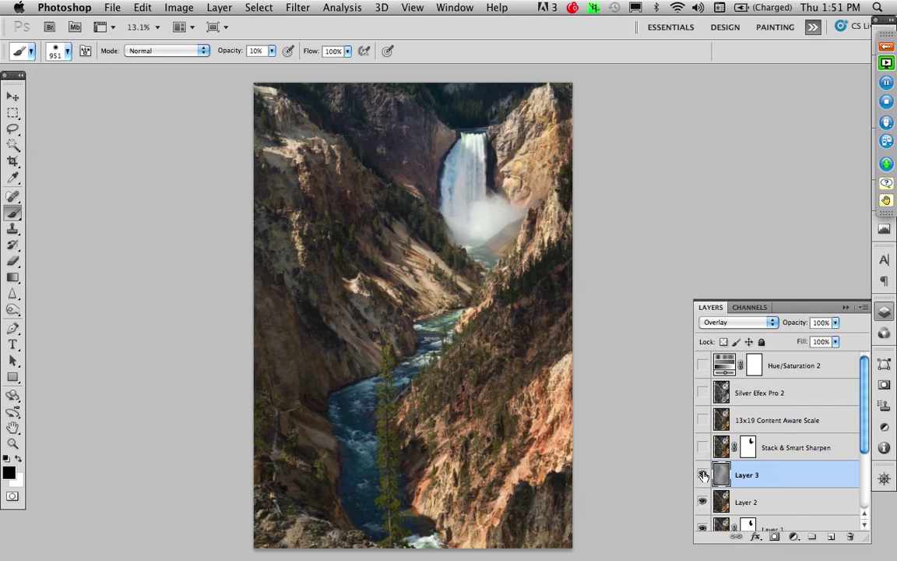
- Compare the photo with and without the dodge-and-burn layer, leaving the layer visible
left_click(702, 475)
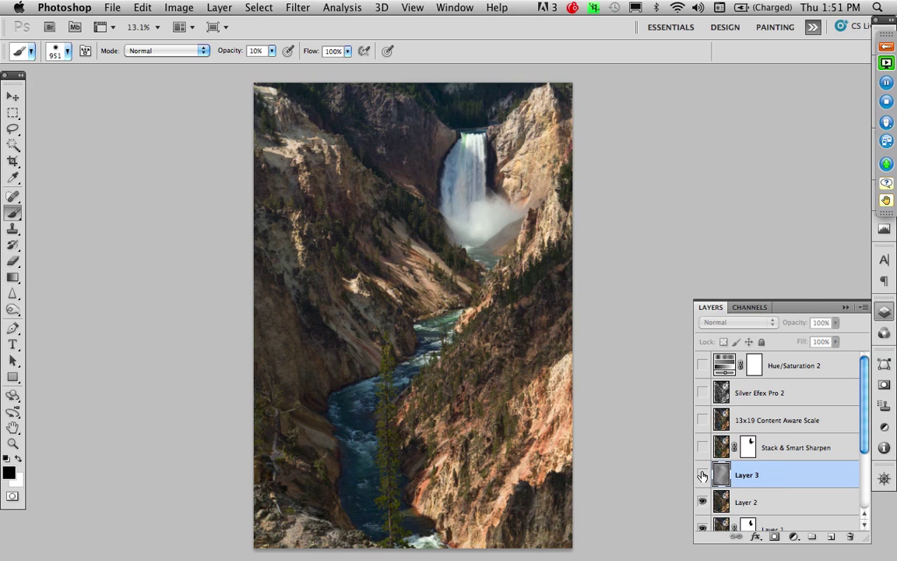
left_click(702, 475)
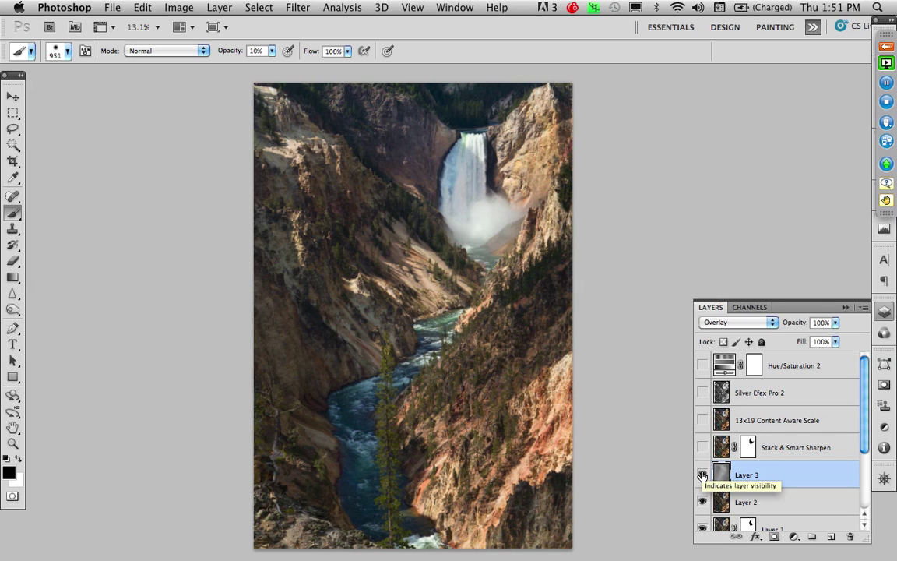
left_click(703, 475)
left_click(703, 475)
left_click(703, 475)
left_click(702, 475)
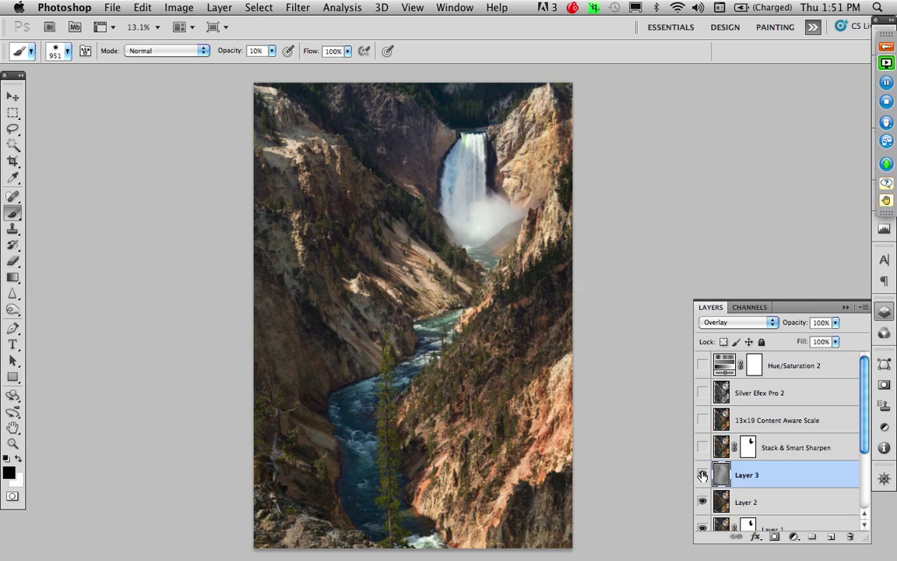
left_click(702, 475)
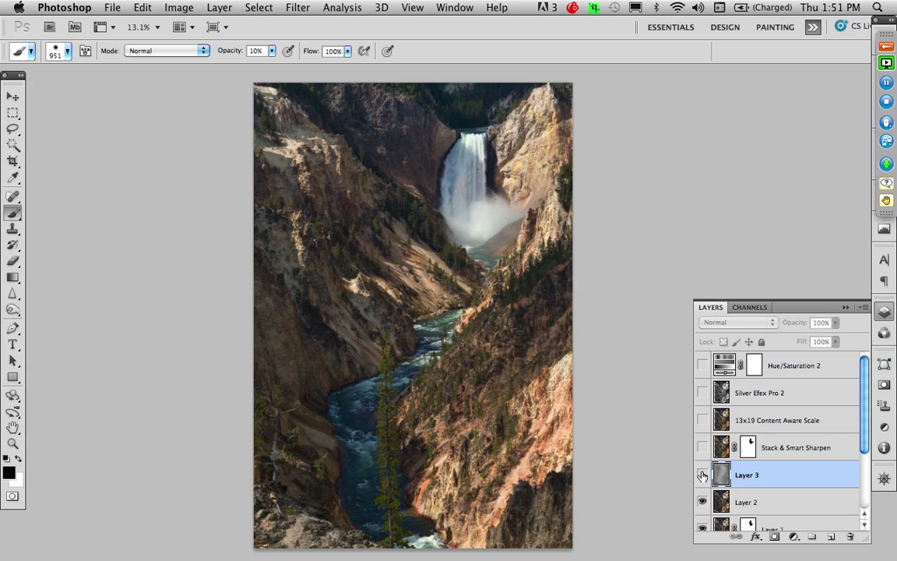
left_click(703, 475)
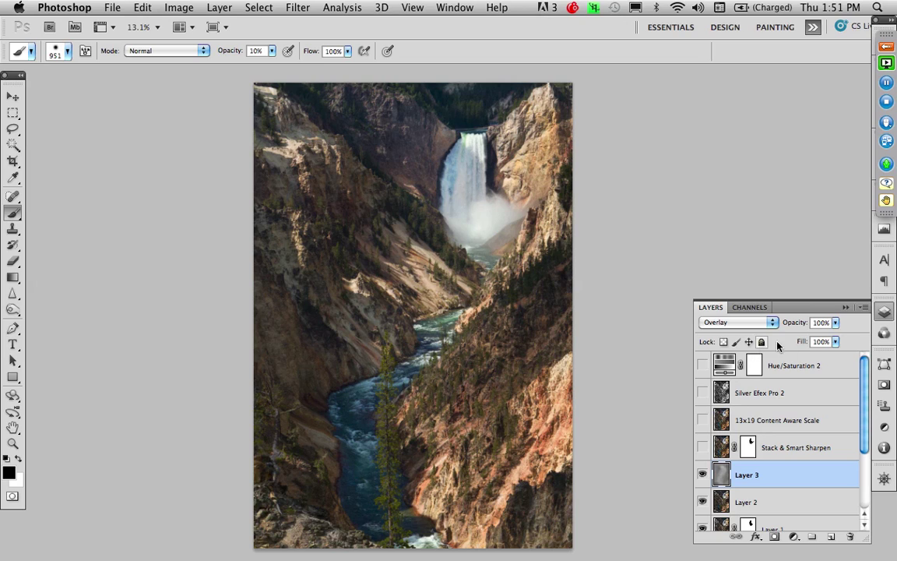
- Reduce the opacity of Layer 3 to 79% and compare the photo with and without the layer
left_click_drag(834, 321, 823, 338)
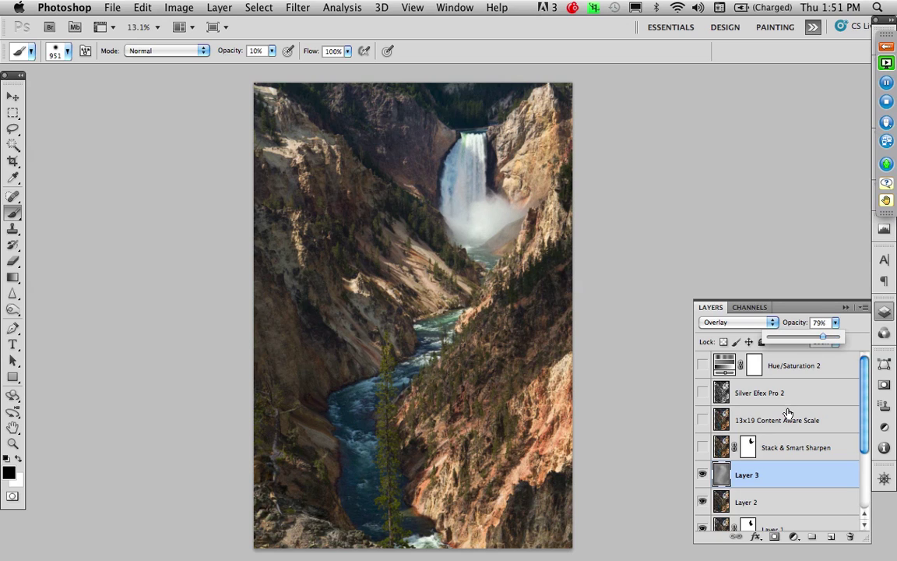
left_click(703, 475)
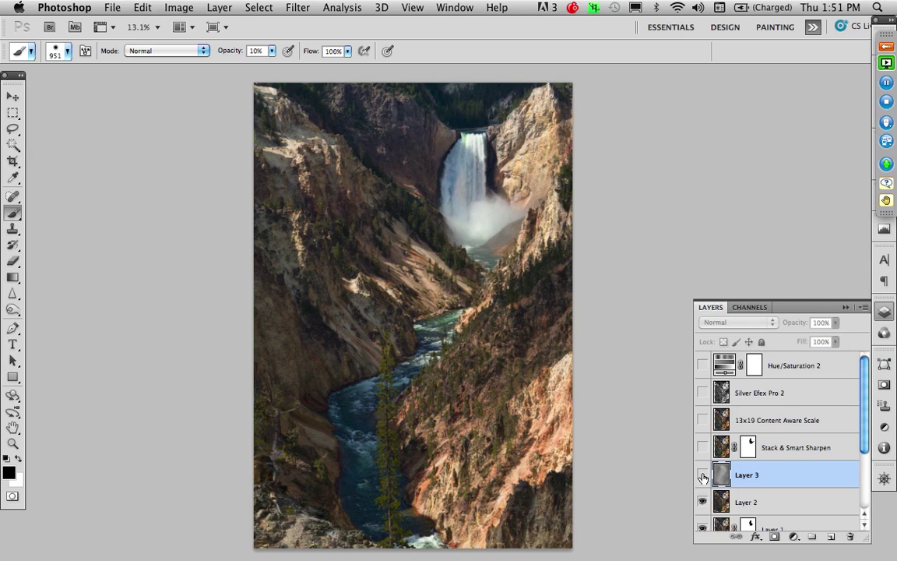
left_click(703, 475)
left_click(703, 475)
left_click(703, 475)
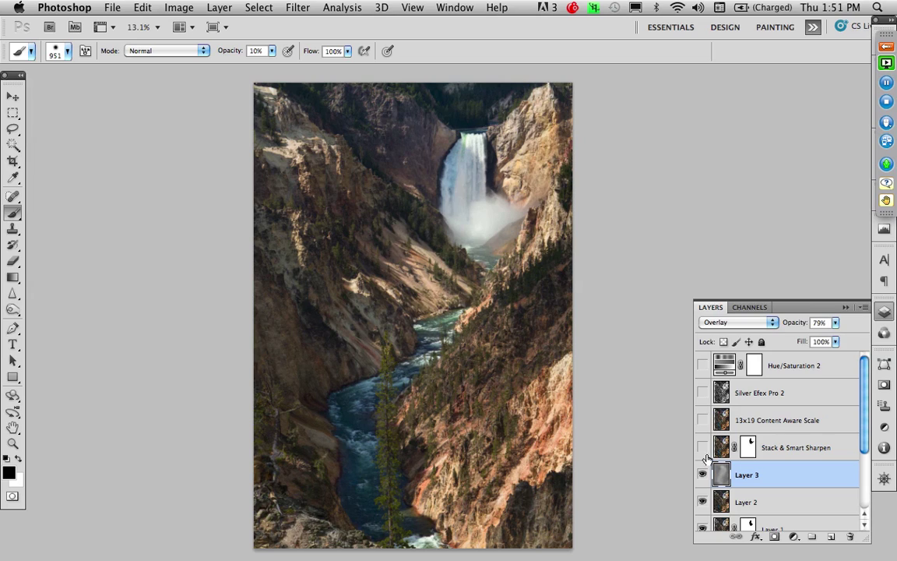
- Try the Soft Light blend mode on Layer 3, compare its effect on the photo, and return the layer to Overlay
left_click(746, 326)
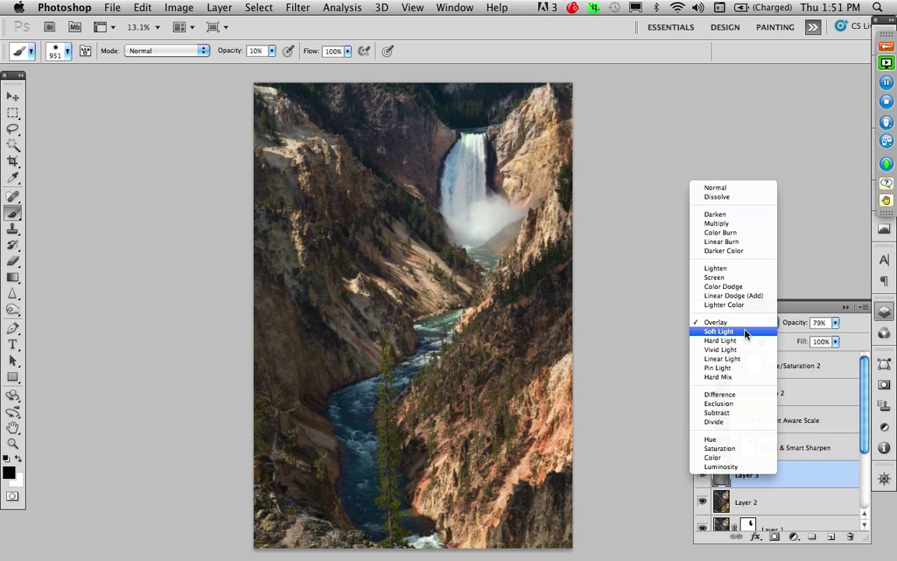
left_click(745, 334)
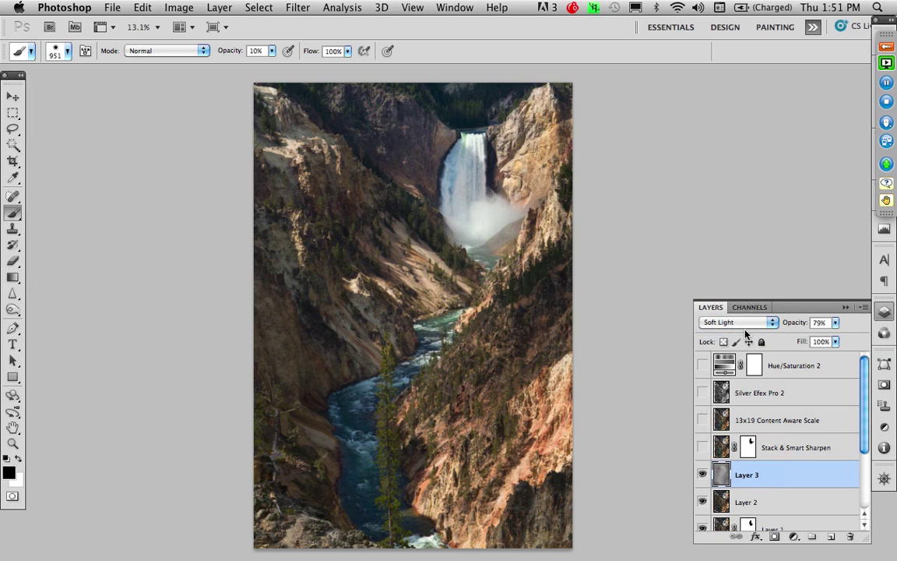
left_click(702, 475)
left_click(702, 475)
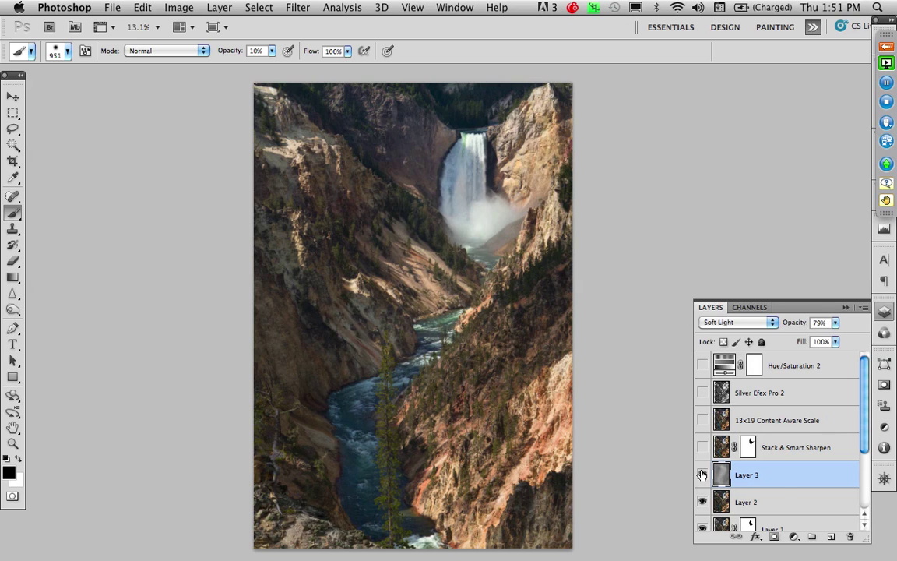
left_click(703, 475)
left_click(702, 475)
left_click(719, 323)
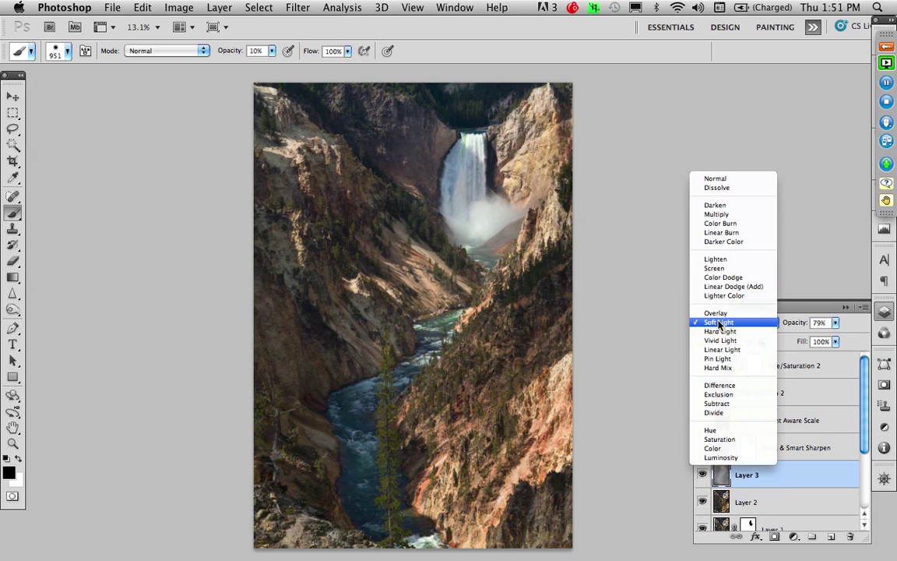
left_click(715, 313)
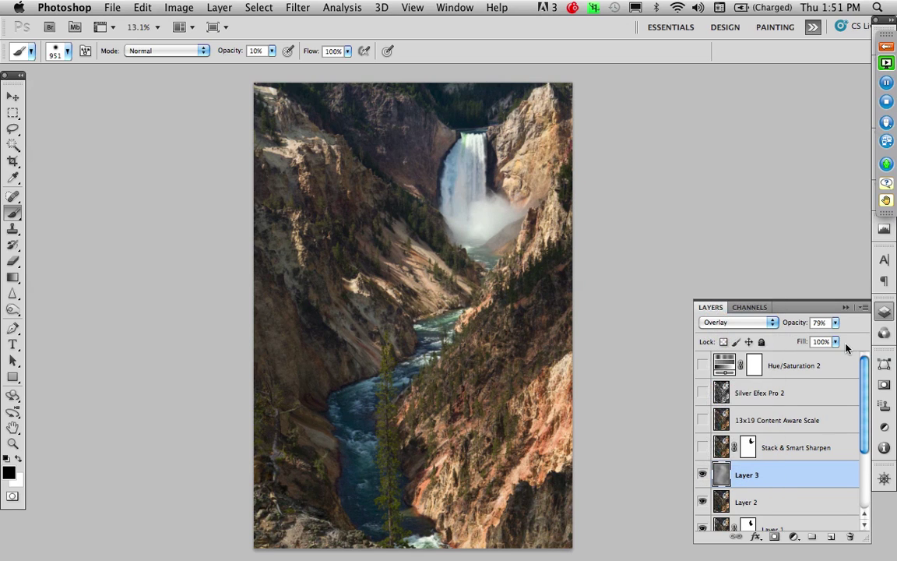
- Inspect the waterfall photo full screen on black, at 100% and fitted to the screen
left_click(702, 475)
key("f")
key("f")
key("ctrl+1")
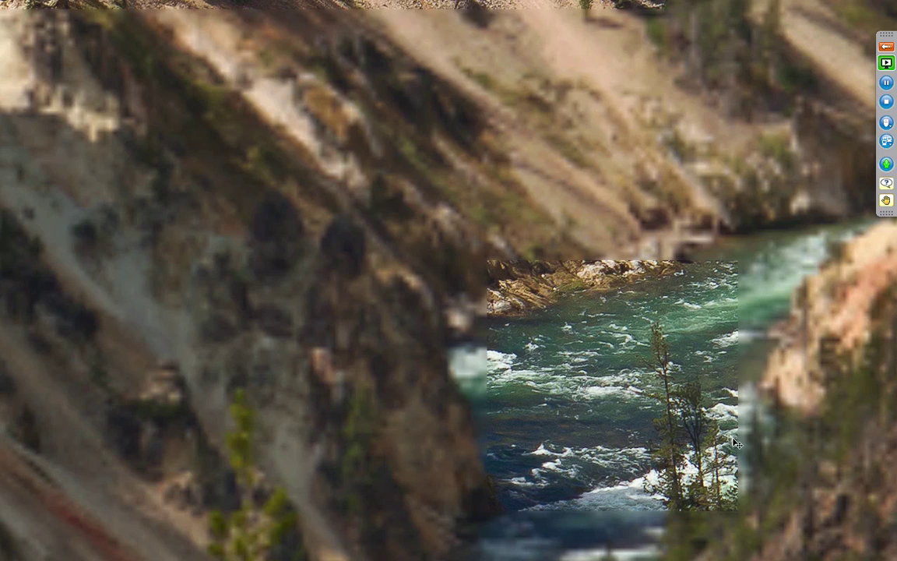
key("ctrl+0")
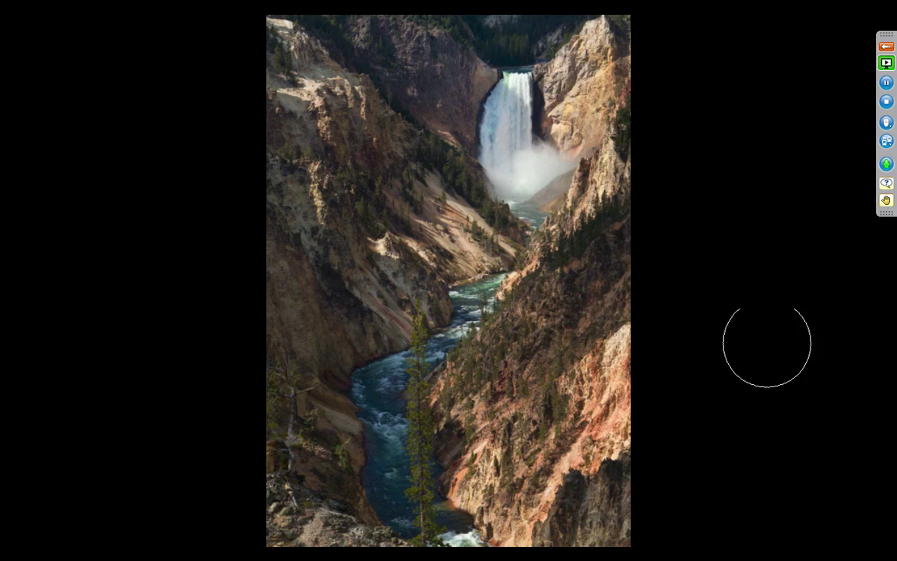
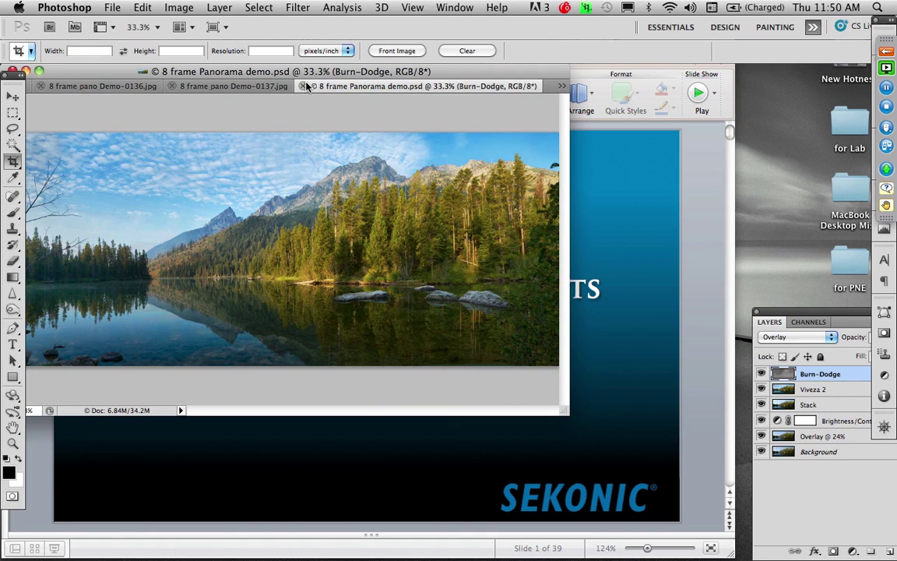
- Bring up 8 frame pano Demo-0137.jpg in full-screen view and look through the open panorama source frames
left_click(273, 84)
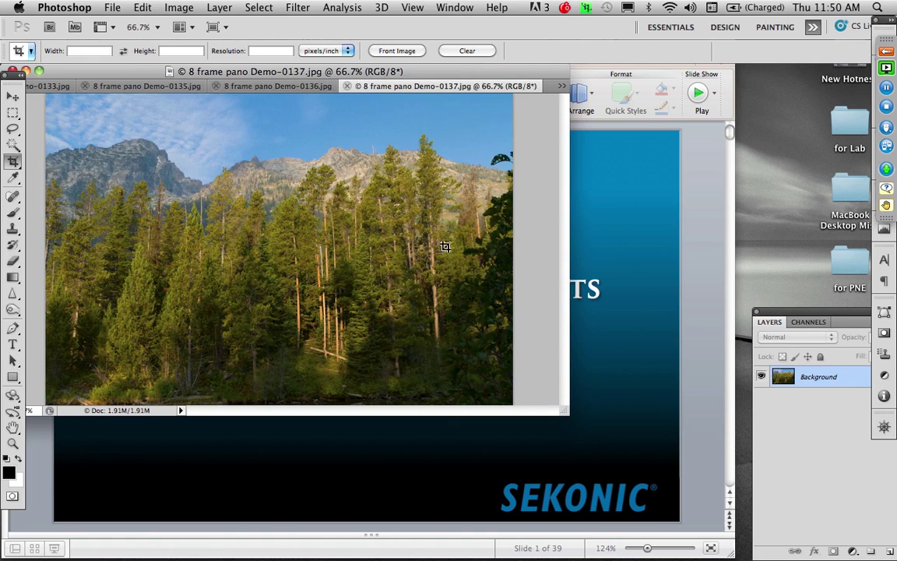
key("f")
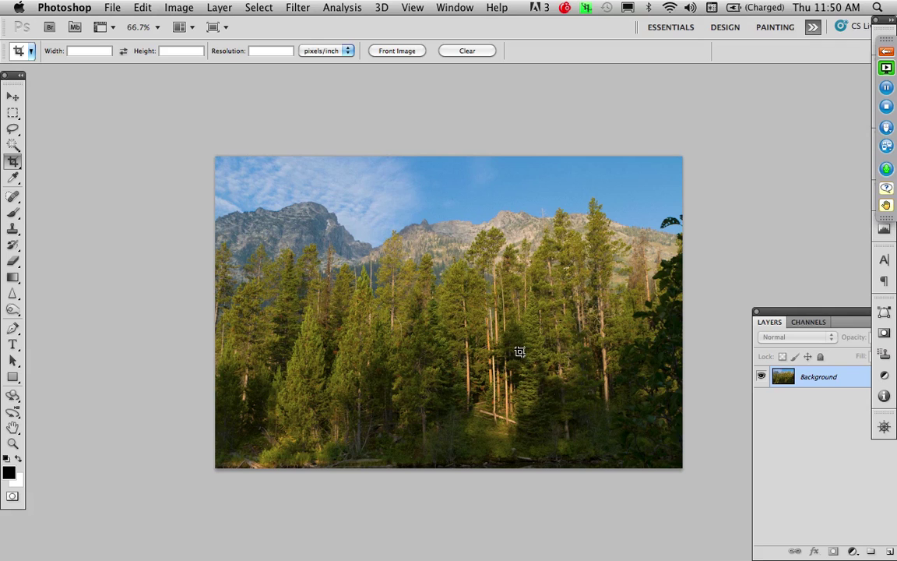
key("ctrl+Tab")
key("ctrl+Tab")
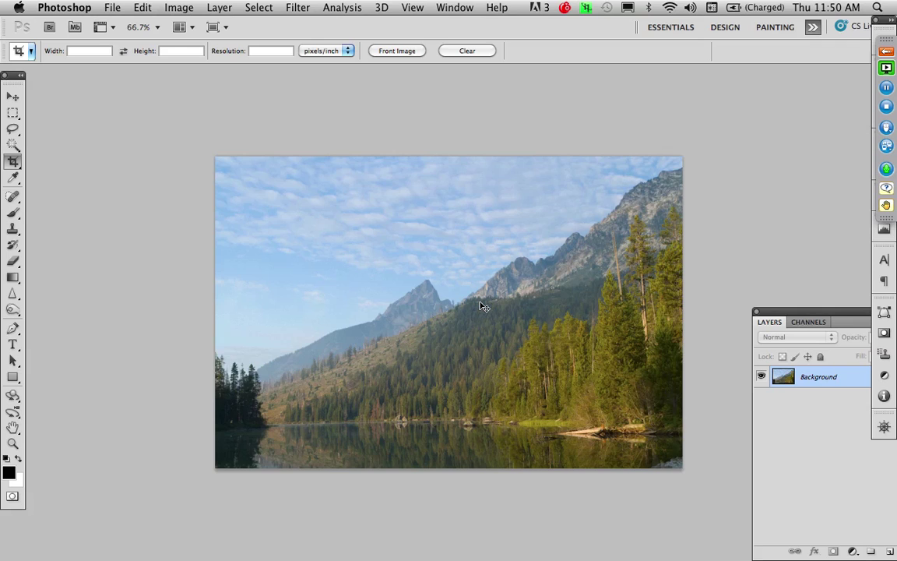
key("ctrl+Tab")
key("ctrl+Tab")
key("ctrl+Tab")
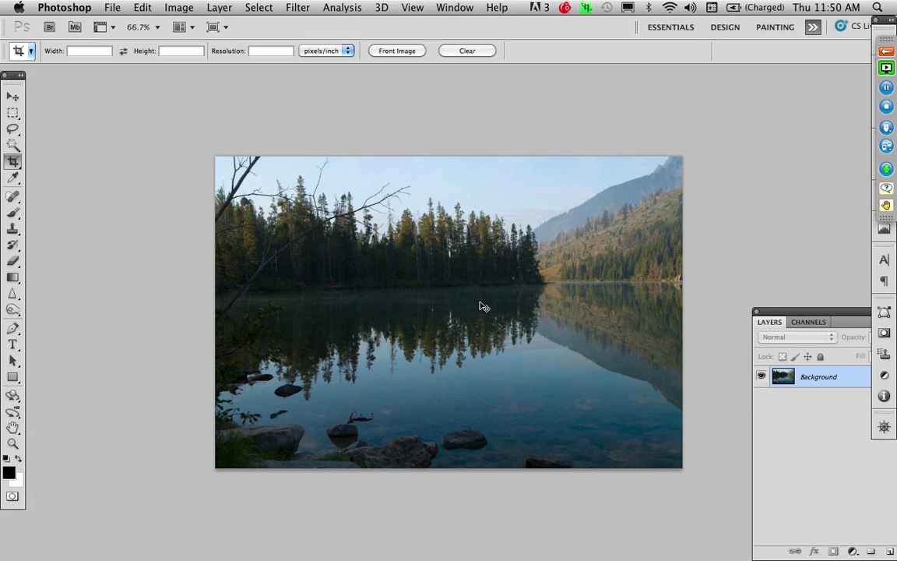
key("ctrl+Tab")
key("ctrl+Tab")
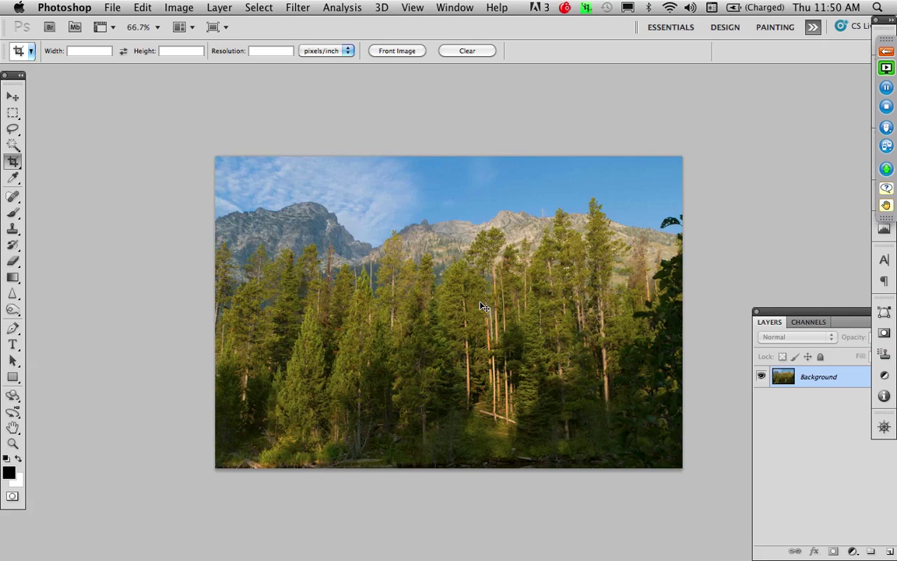
key("ctrl+Tab")
key("ctrl+Tab")
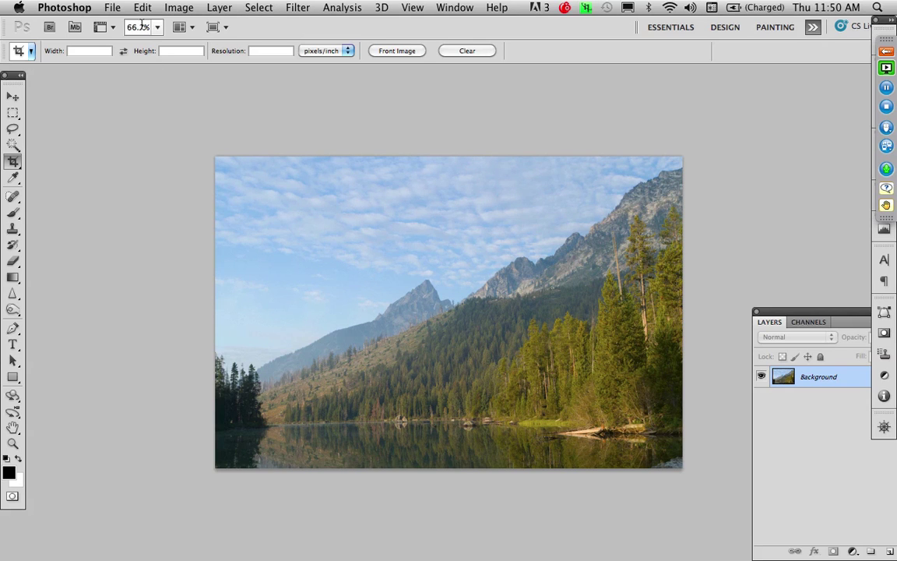
- Start a Photomerge with the Reposition layout and add all the open panorama frames as source files
left_click(112, 7)
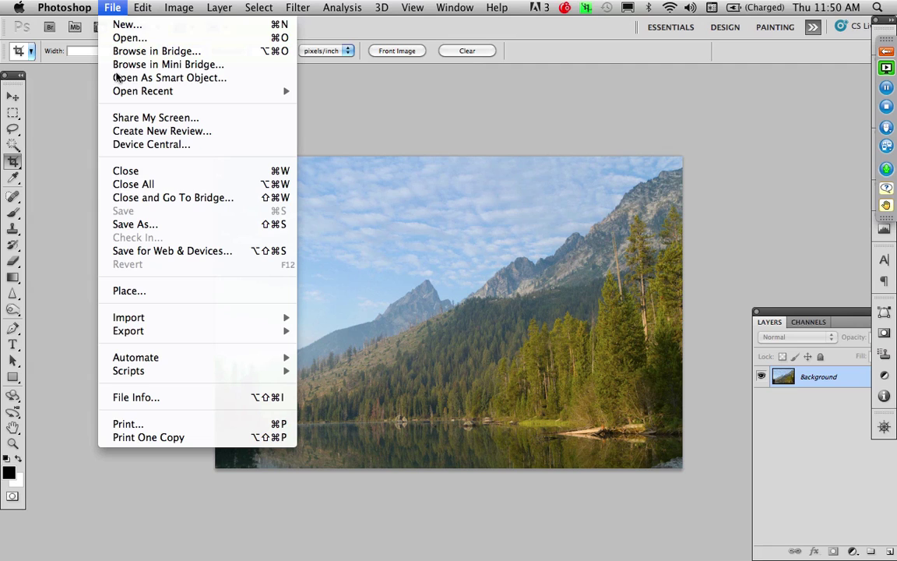
mouse_move(144, 363)
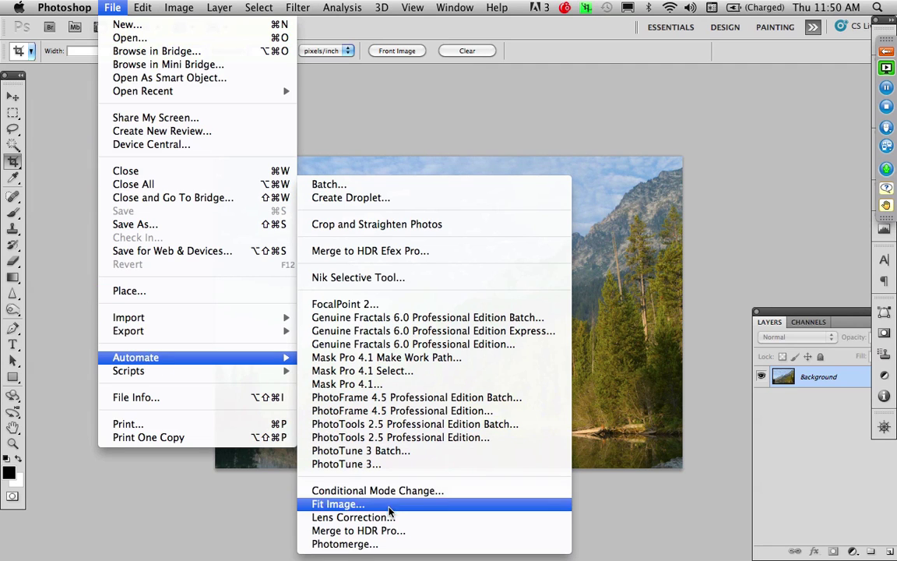
left_click(388, 544)
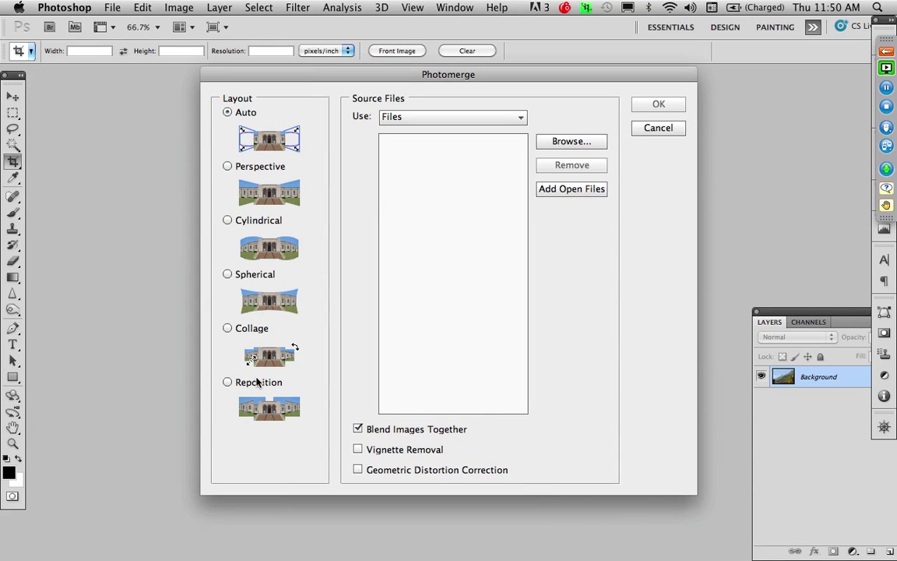
left_click(226, 383)
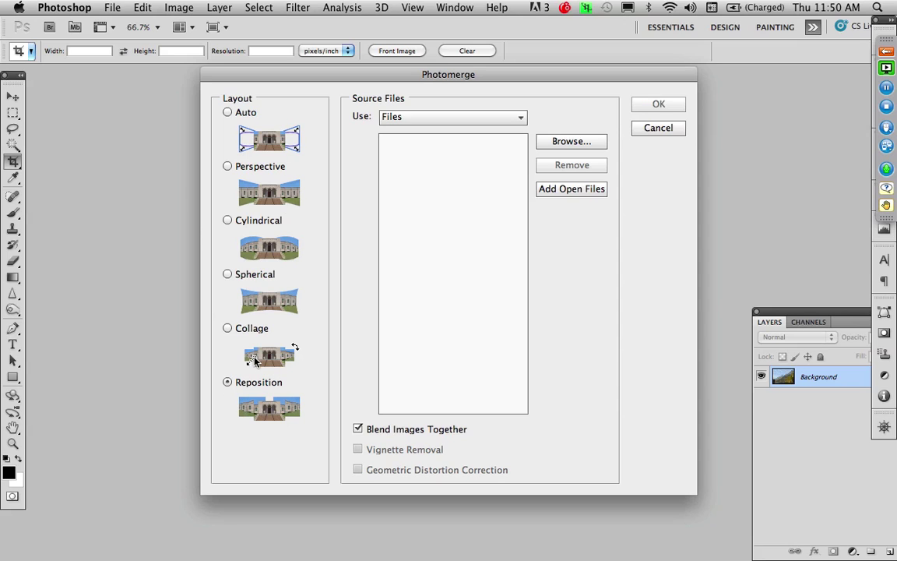
left_click(231, 384)
left_click(571, 192)
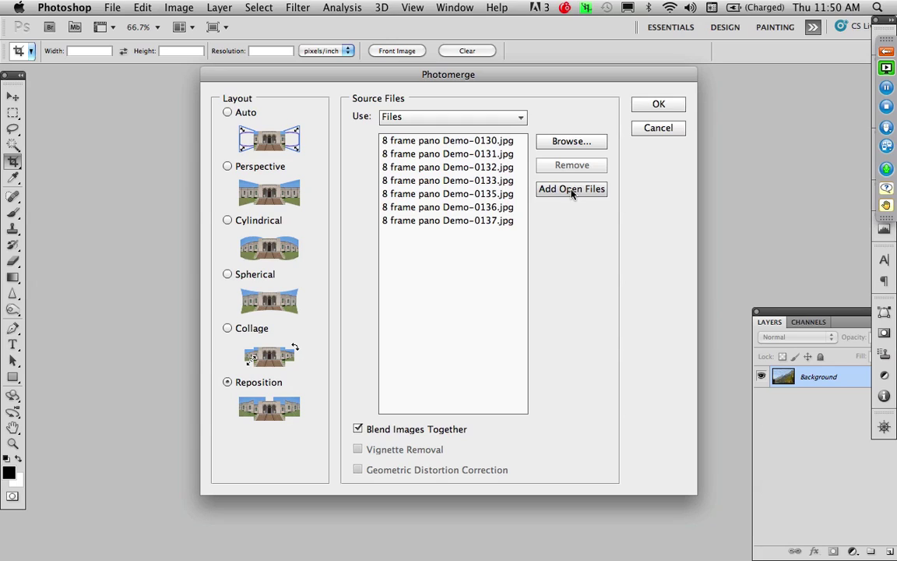
- Add the missing frame 8 frame pano Demo-0134.jpg from the 3. String Lake Pano folder to the Photomerge source files
left_click_drag(458, 141, 495, 223)
left_click(500, 243)
left_click(571, 141)
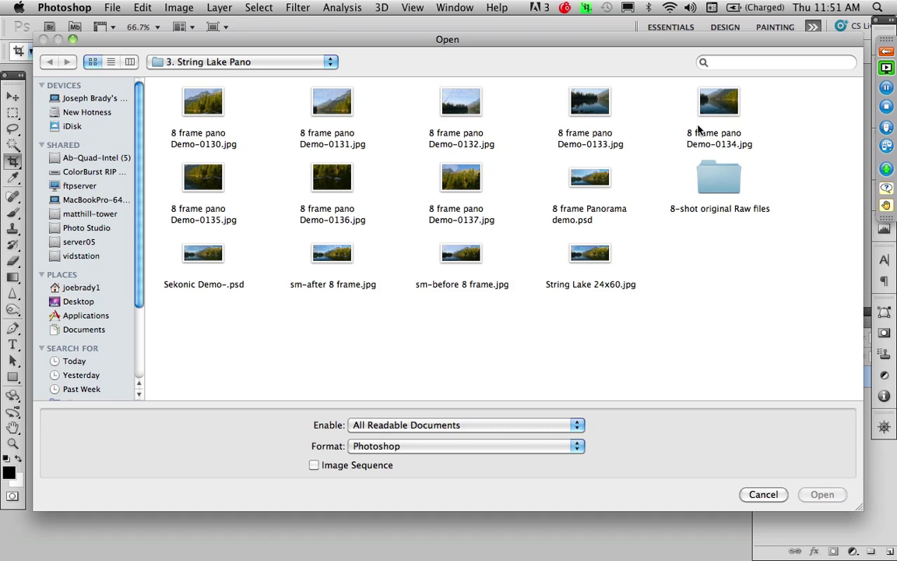
left_click(715, 114)
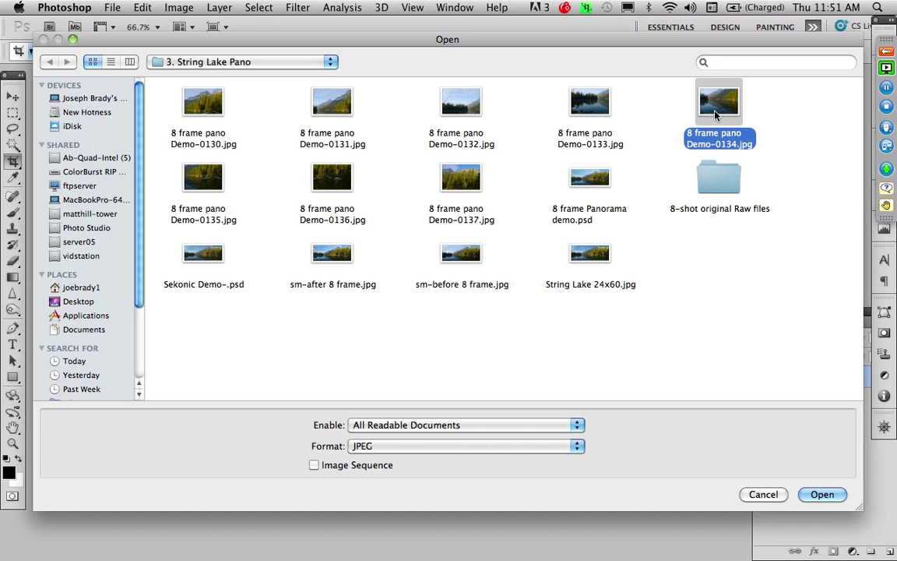
left_click(821, 494)
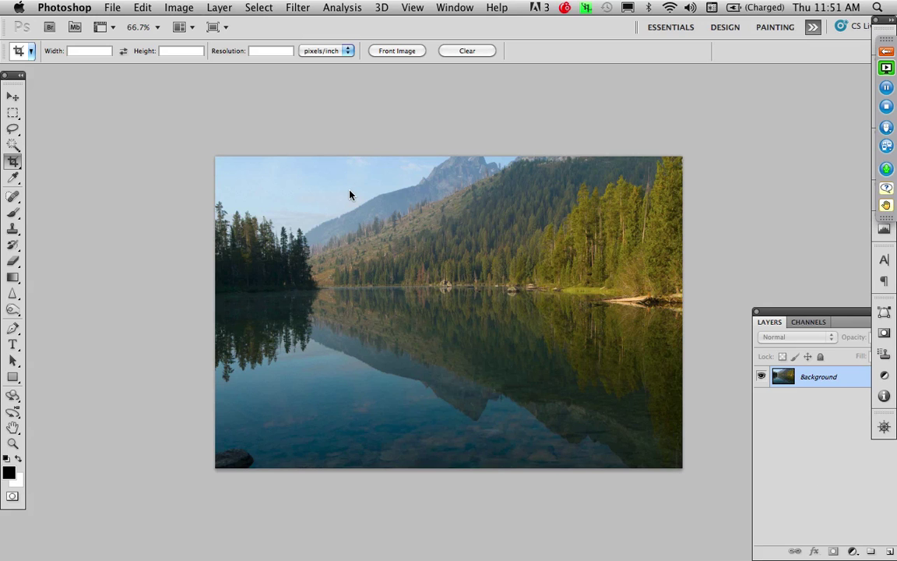
- Run Photomerge with the Reposition layout on all the open panorama frames, blending the images together
left_click(113, 7)
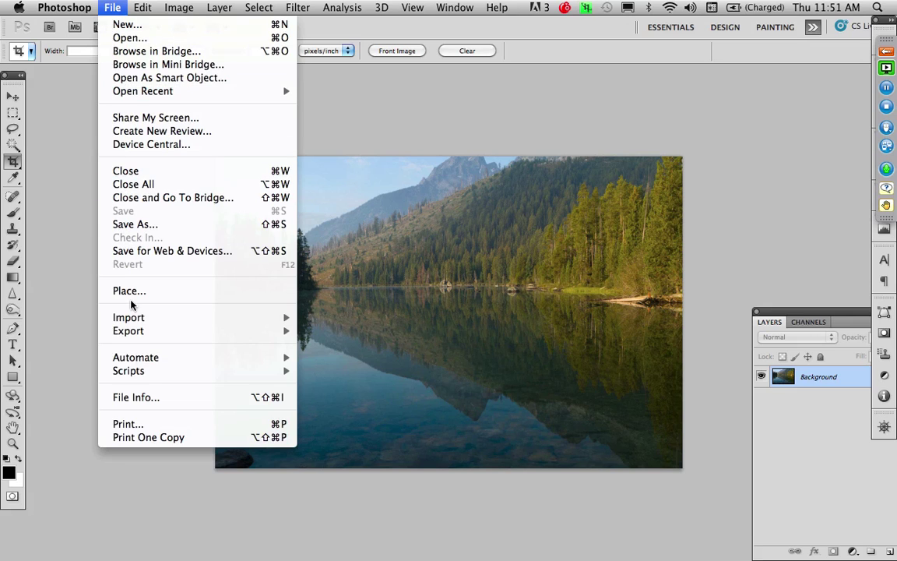
mouse_move(148, 359)
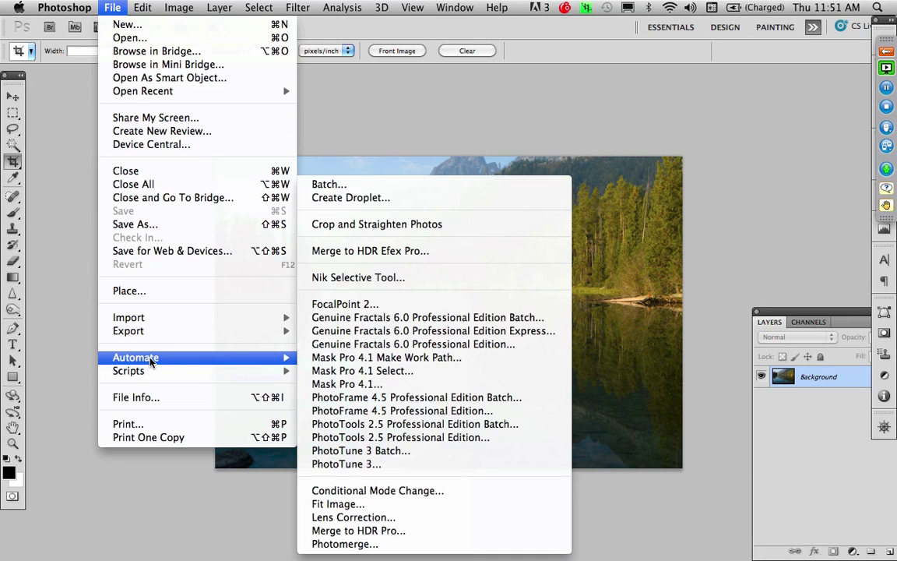
left_click(341, 545)
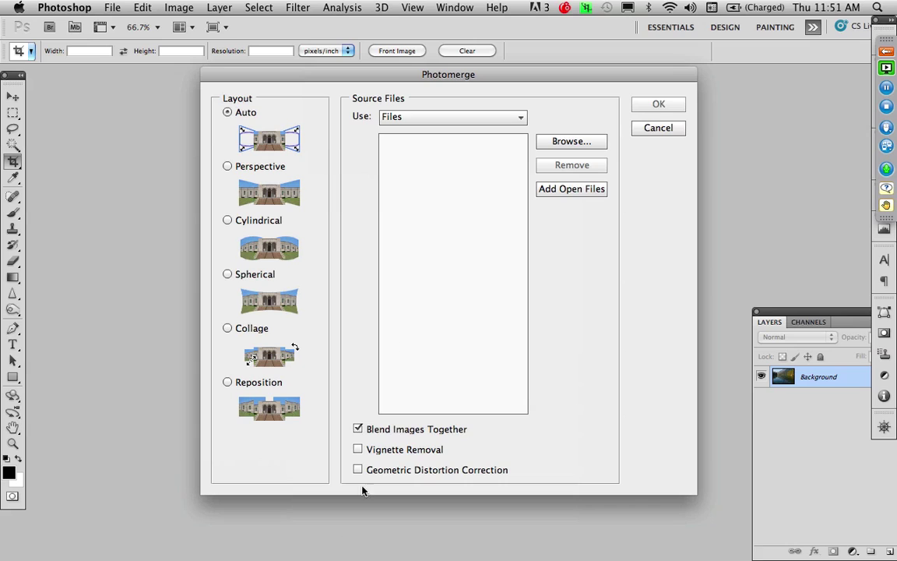
left_click(262, 386)
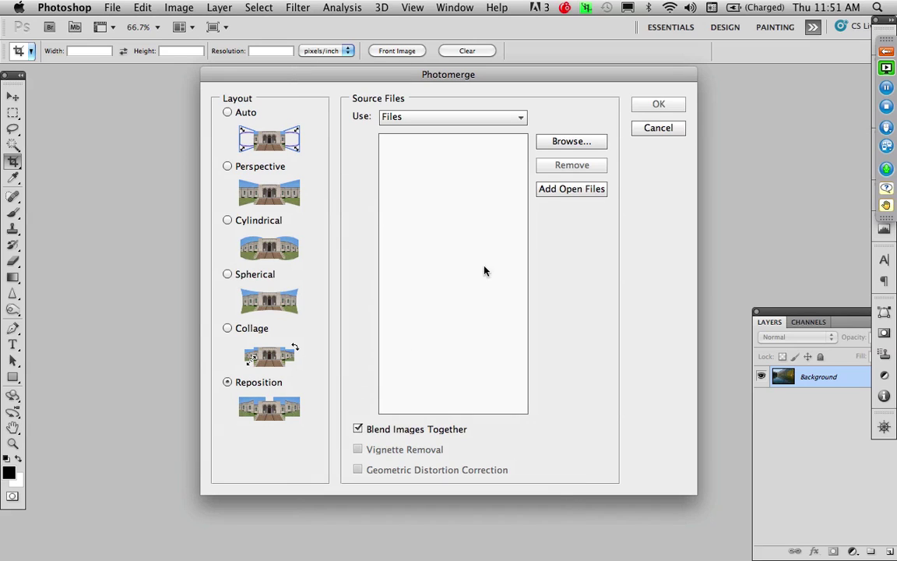
left_click(580, 190)
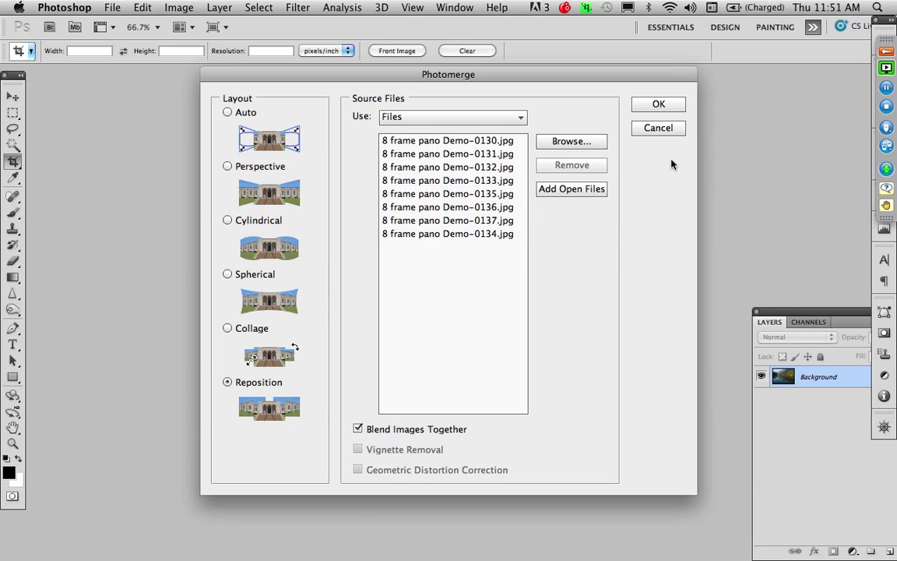
left_click(659, 106)
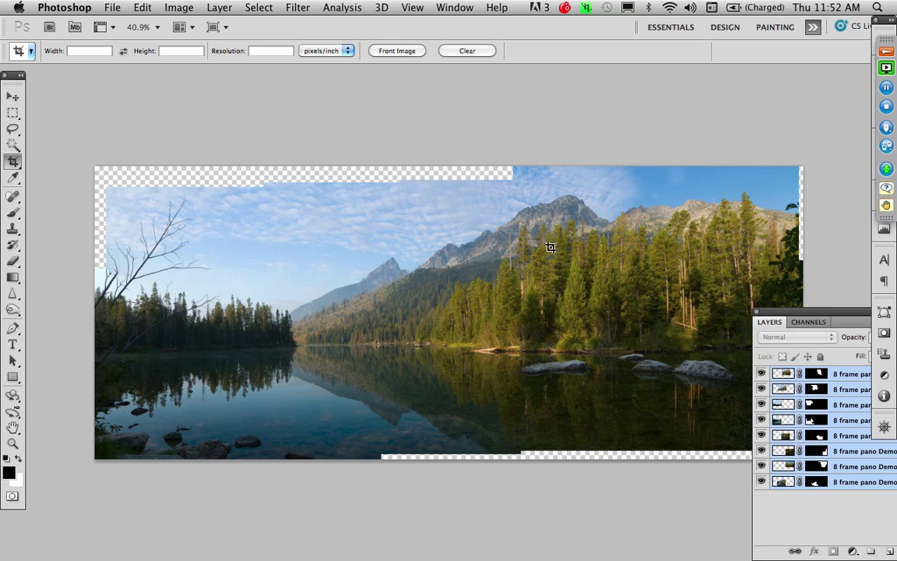
- Merge the eight masked frame layers of the panorama into a single layer, keeping the transparent edges
scroll(541, 245, "right", 2)
scroll(541, 245, "down", 2)
scroll(547, 234, "down", 3)
scroll(547, 233, "right", 1)
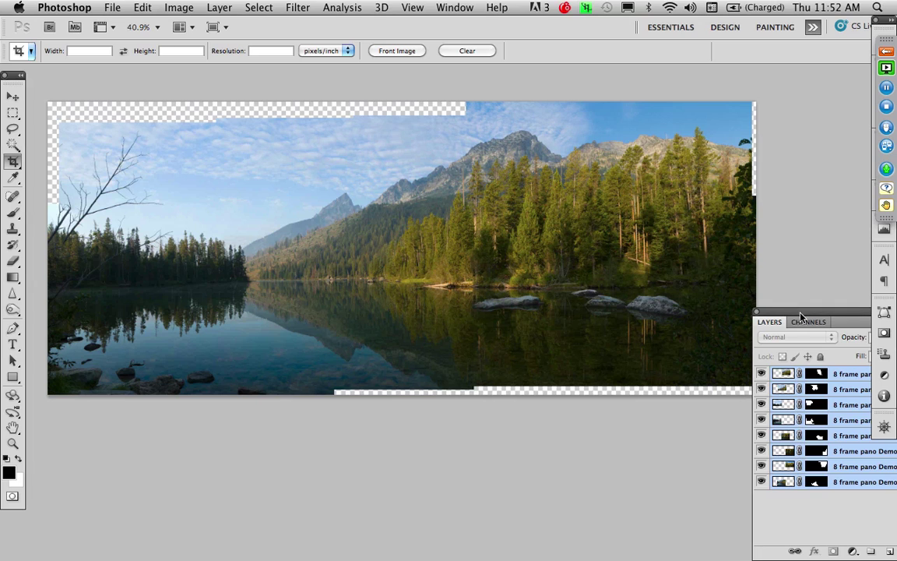
left_click_drag(810, 314, 712, 288)
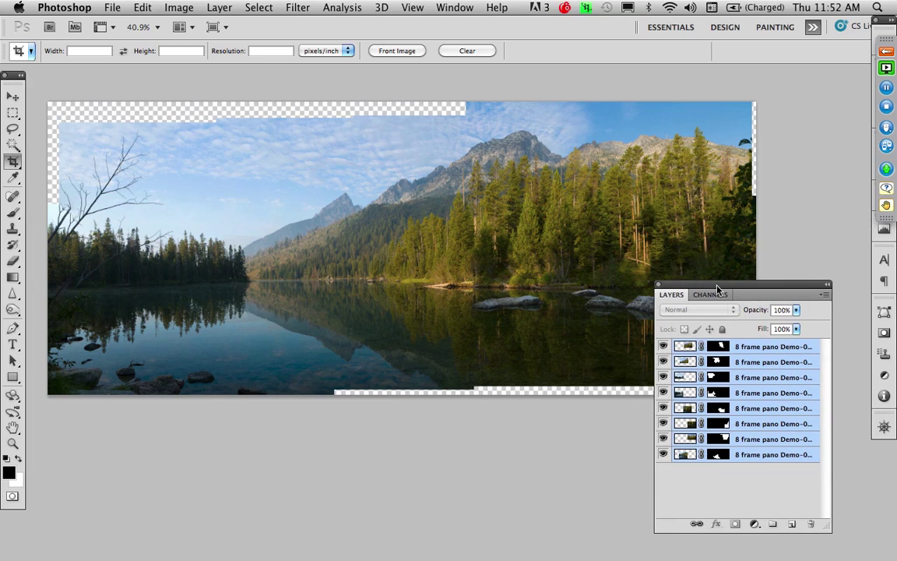
left_click(825, 296)
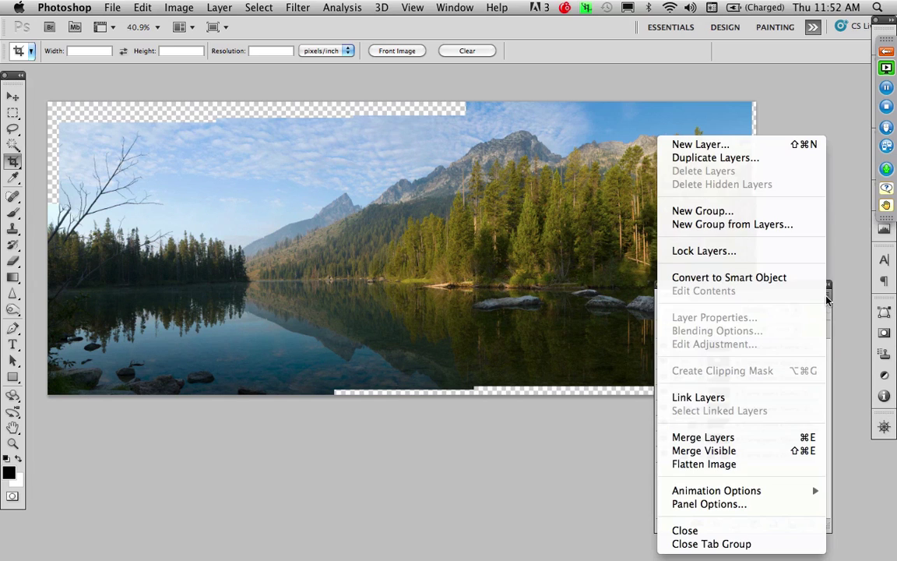
left_click(754, 460)
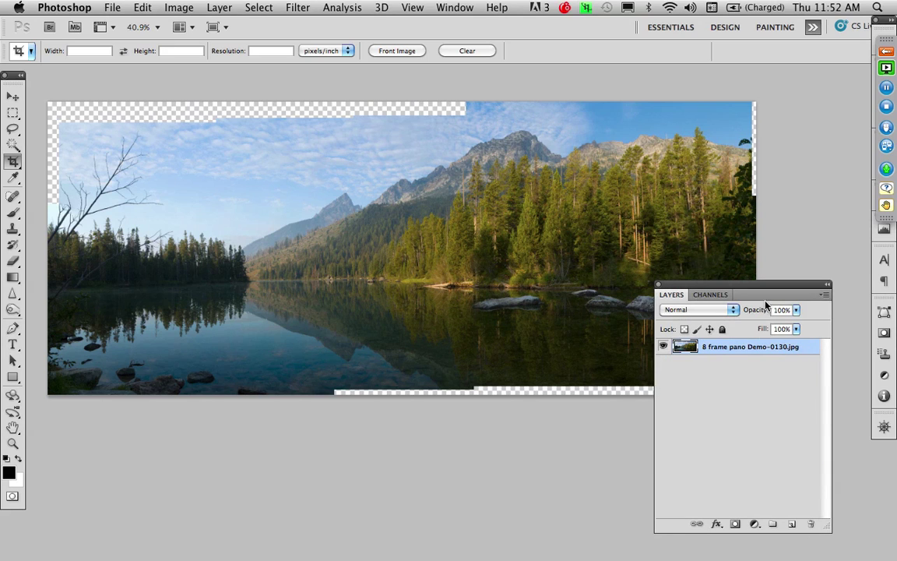
left_click_drag(763, 287, 884, 306)
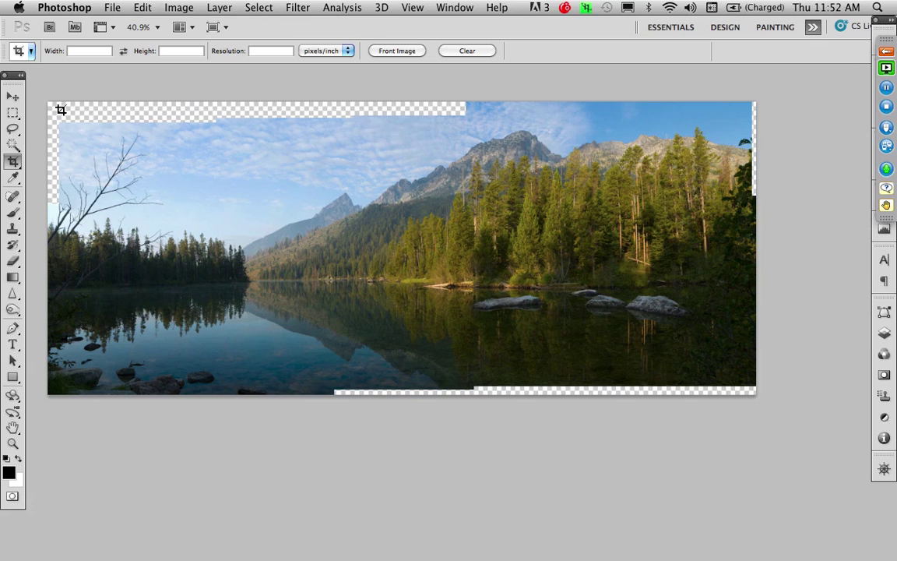
- Crop the panorama slightly inside its edges, trimming the transparent strips along both sides and part of those above and below
left_click_drag(61, 110, 750, 391)
key("Return")
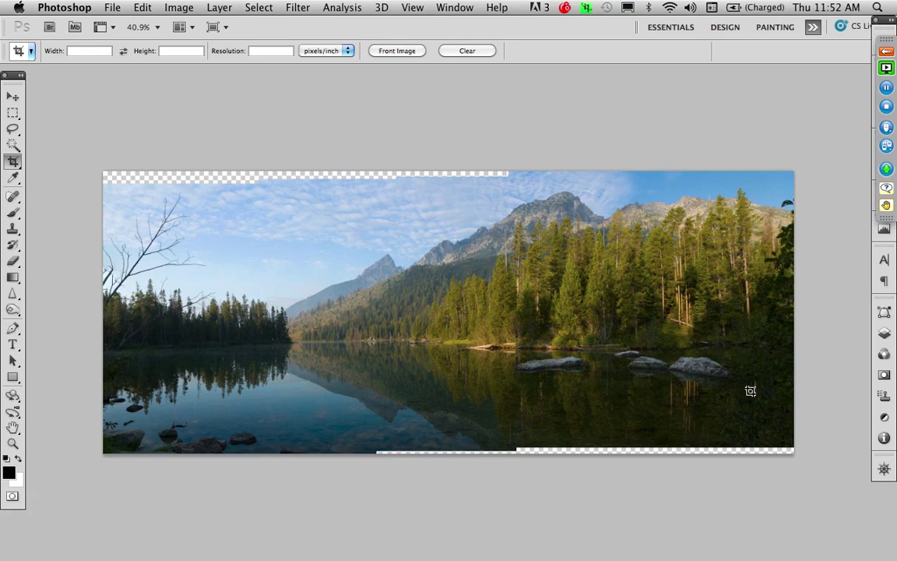
left_click_drag(570, 353, 548, 328)
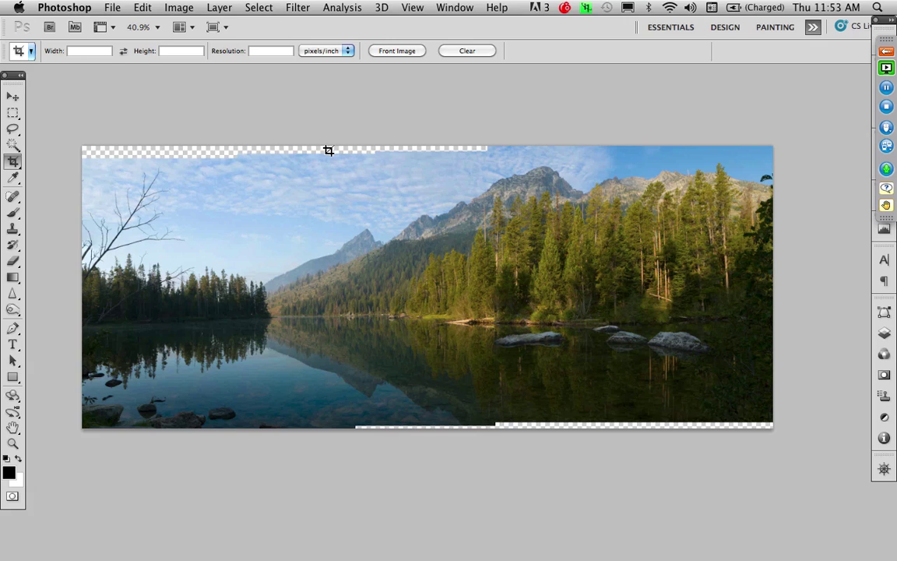
- Select the transparent strip above the sky with the Magic Wand set to Contiguous and fill it with Content-Aware
key("w")
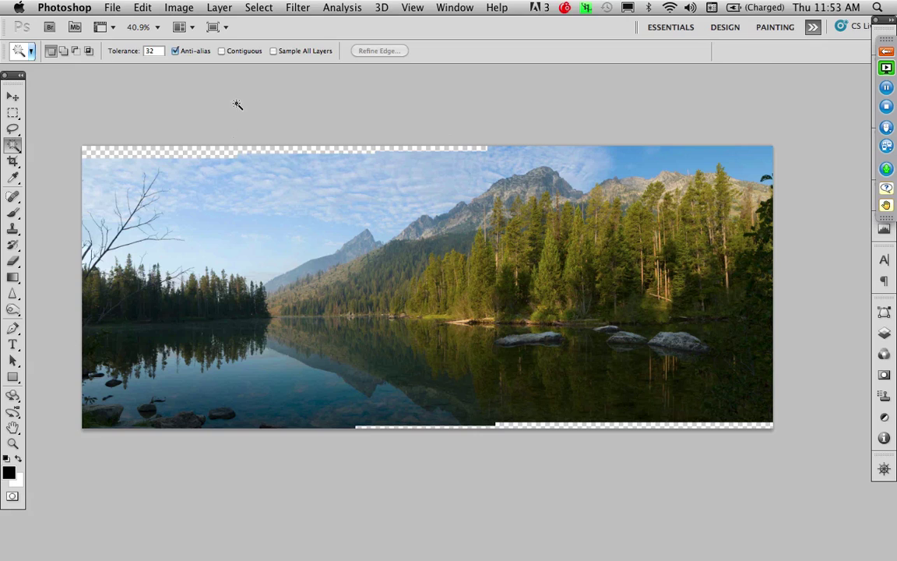
left_click(222, 50)
left_click(286, 154)
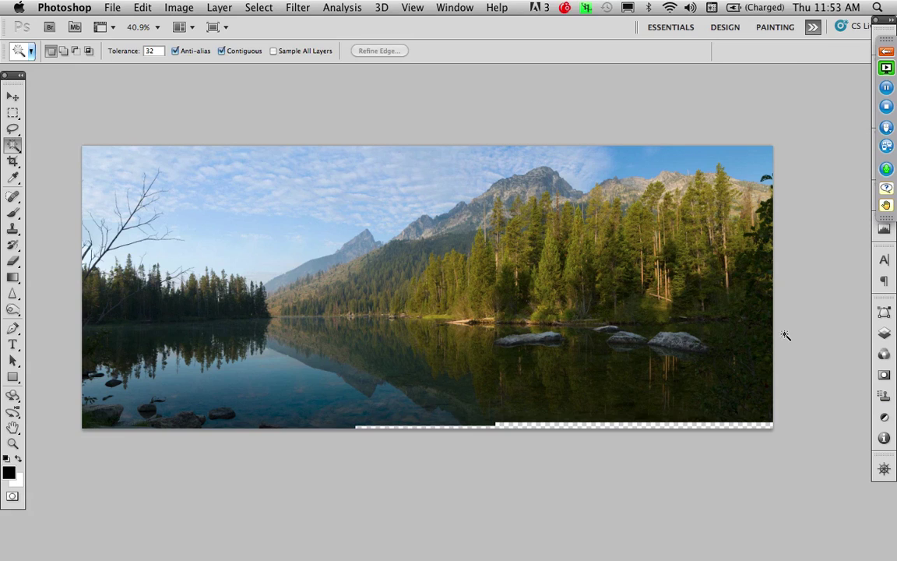
- Select the transparent strip below the lake, fill it with Content-Aware at 100% opacity in Normal mode, and deselect
left_click(568, 428)
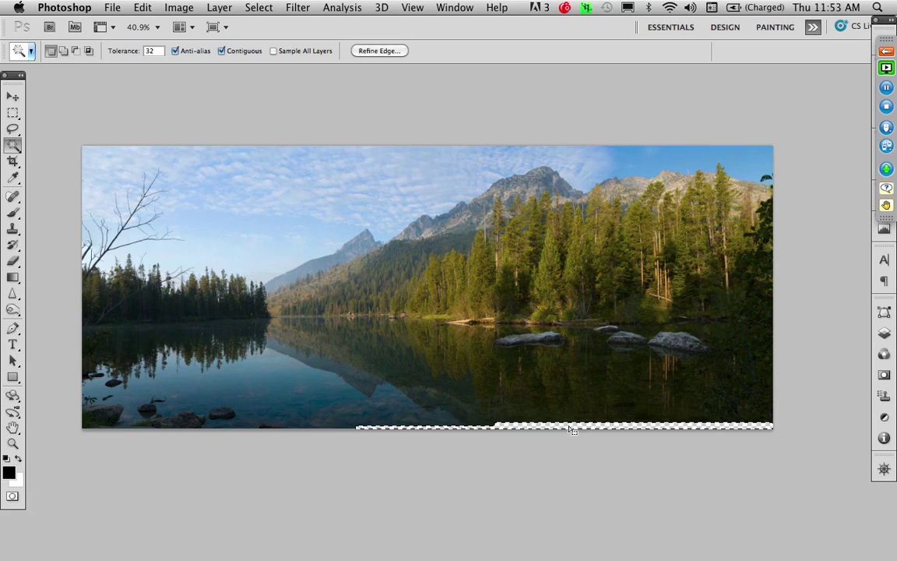
left_click(257, 7)
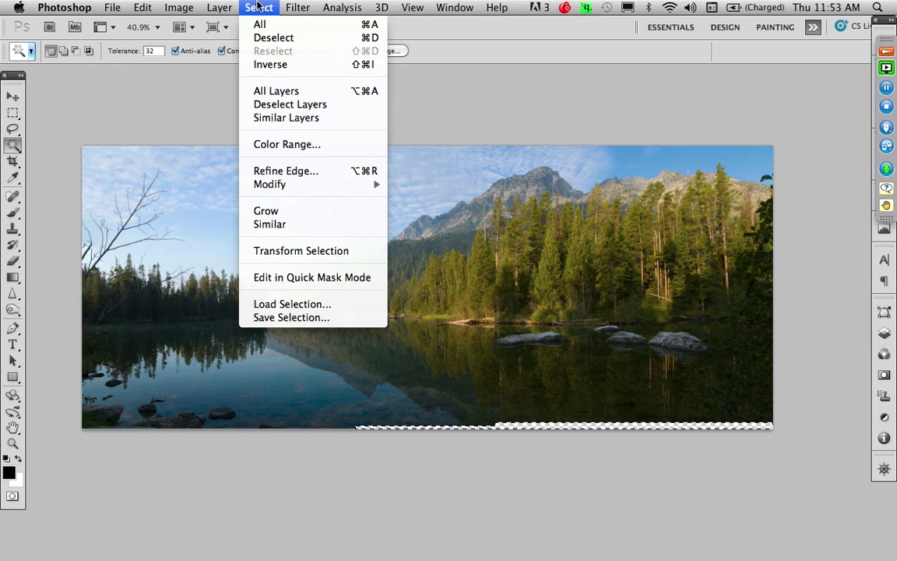
mouse_move(278, 190)
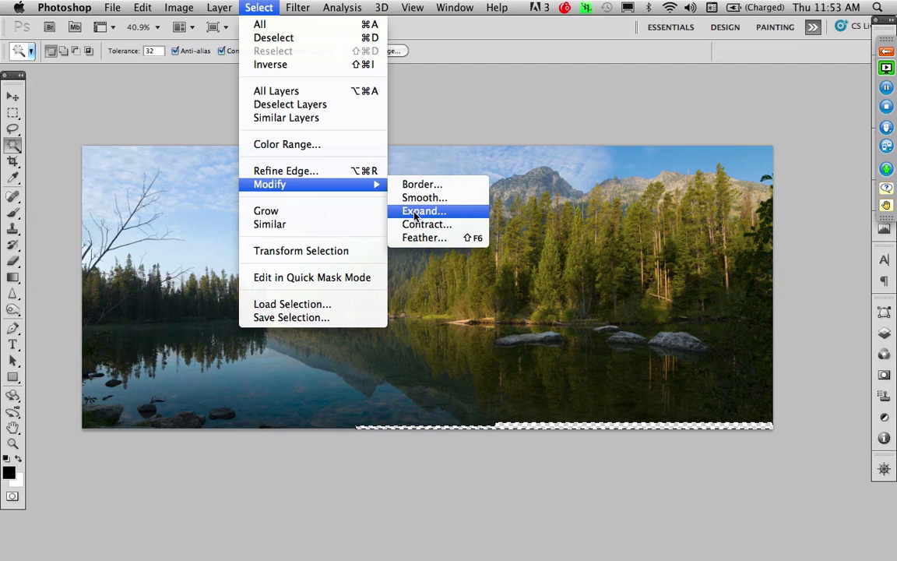
left_click(441, 105)
left_click(145, 7)
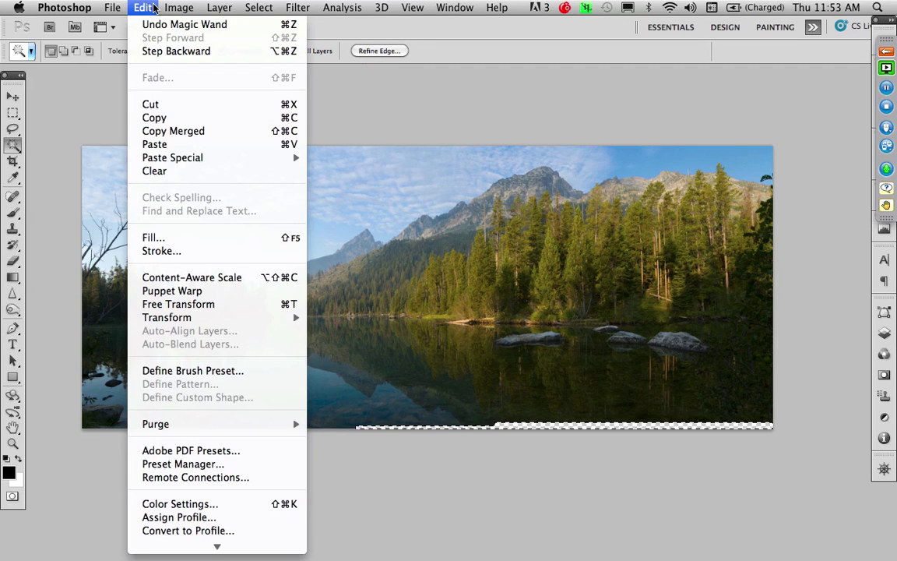
left_click(194, 236)
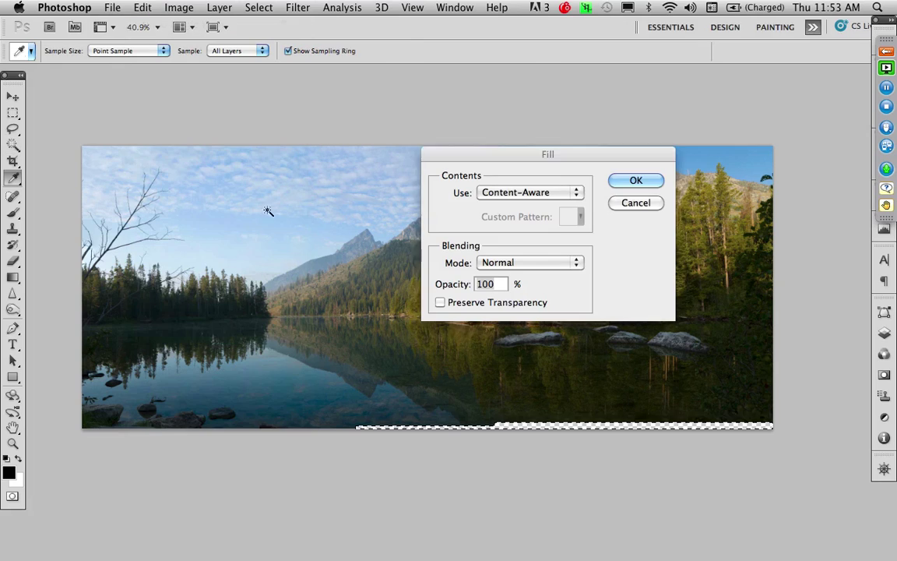
left_click(628, 201)
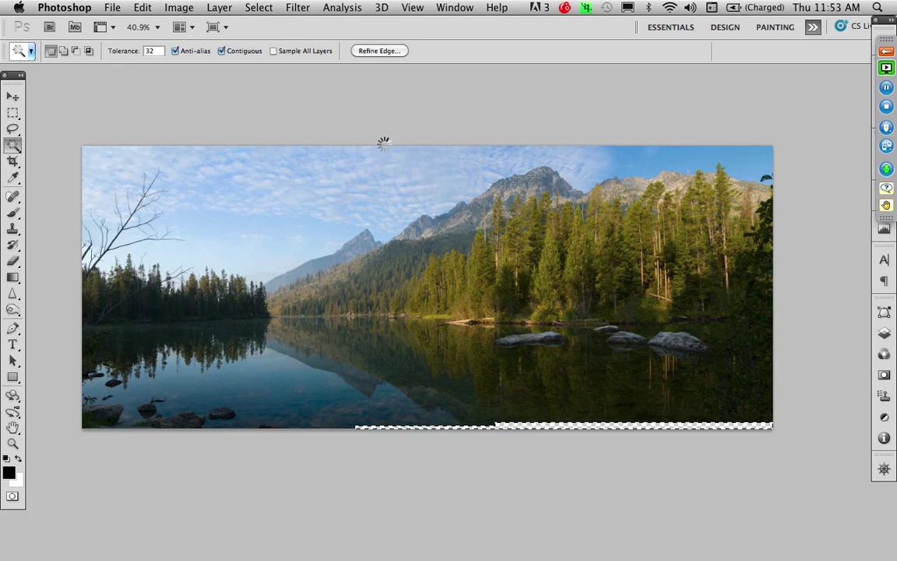
key("super+d")
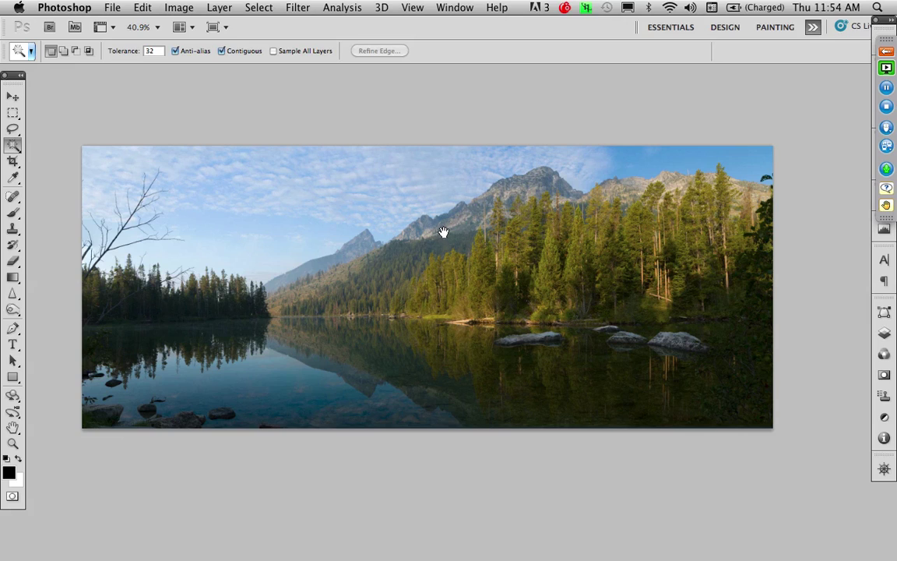
- Duplicate the panorama layer and set the copy to Overlay blending at 22% opacity
left_click(883, 335)
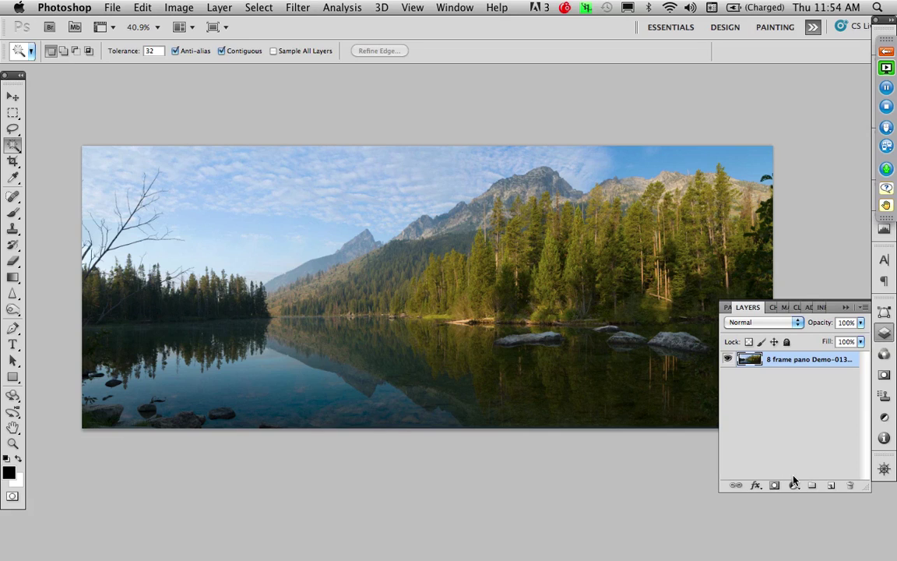
key("super+j")
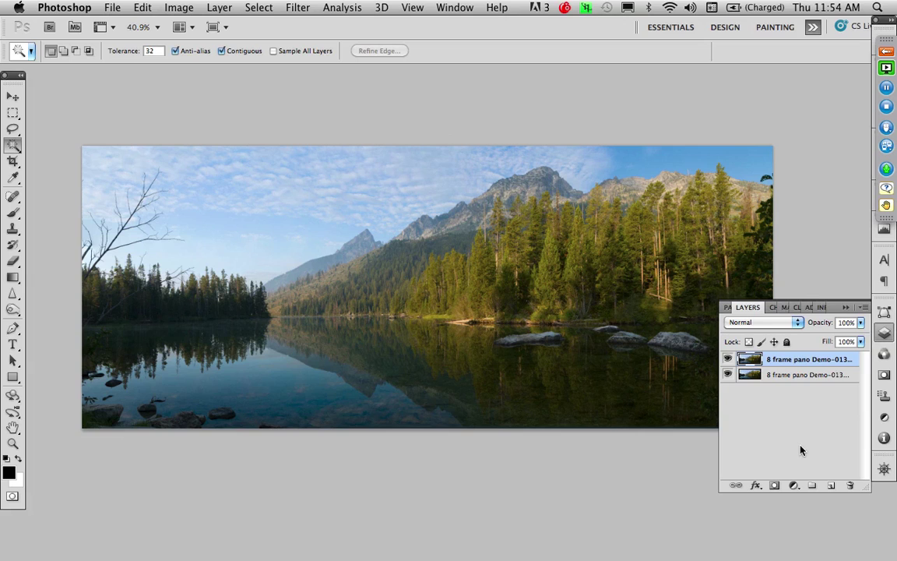
left_click(769, 323)
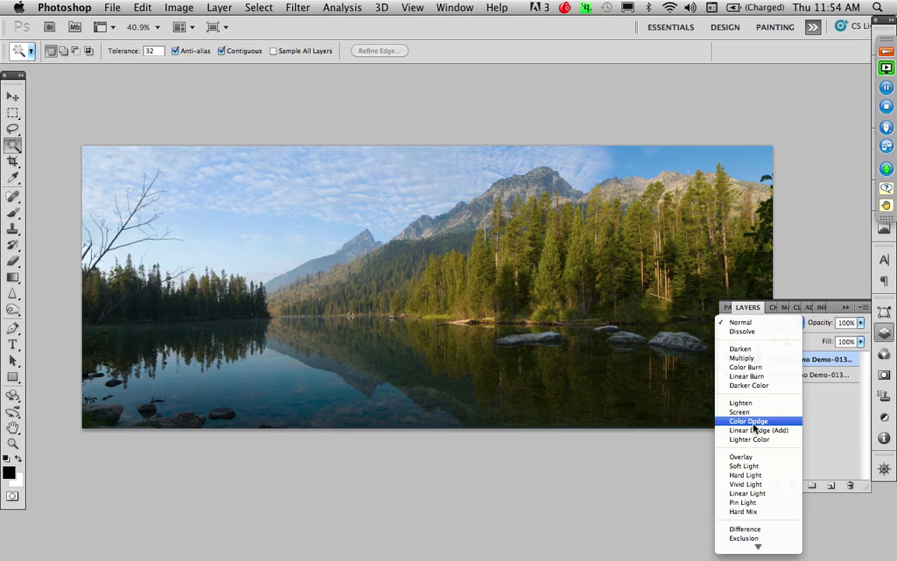
left_click(751, 458)
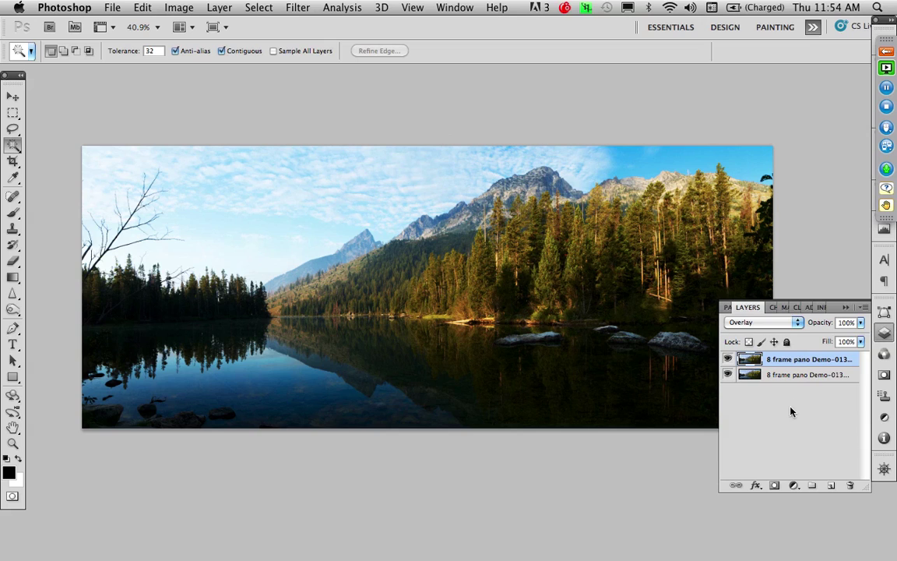
left_click(861, 322)
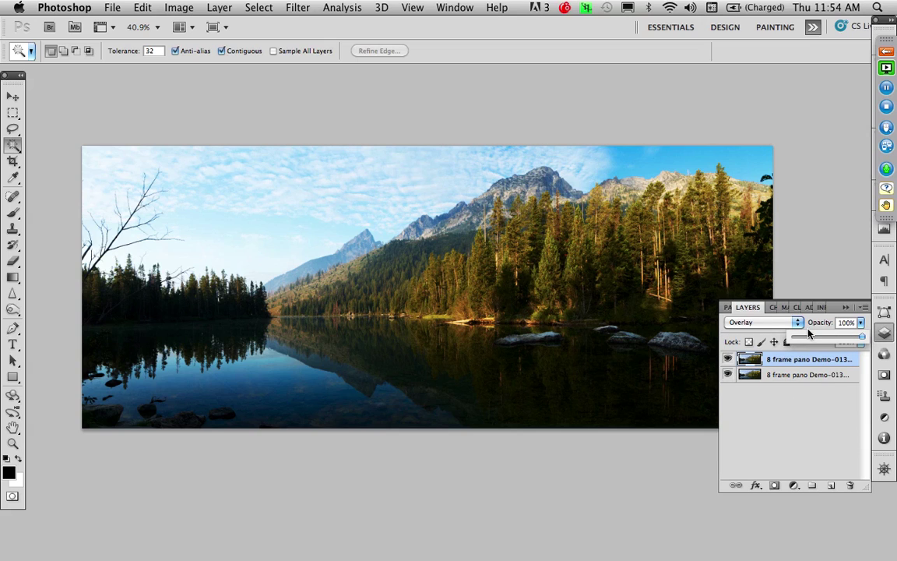
left_click_drag(861, 336, 809, 340)
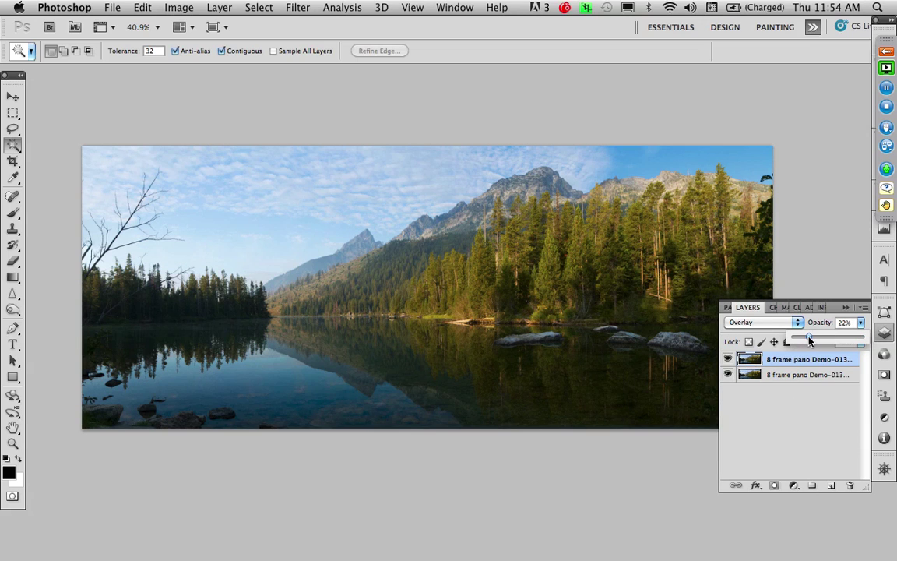
left_click(795, 432)
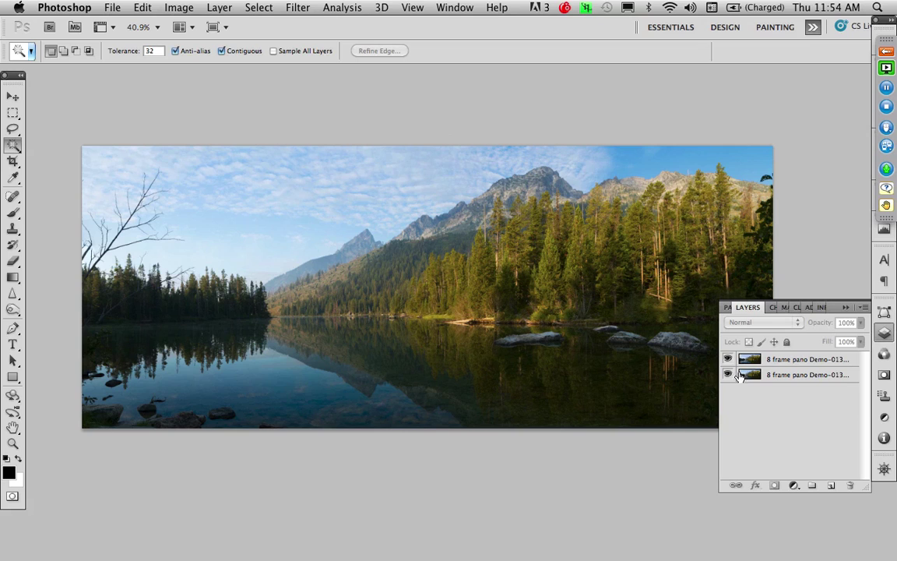
- Compare the panorama with and without the Overlay layer, and flatten the image
left_click(728, 361)
left_click(729, 360)
left_click(728, 360)
left_click(865, 310)
left_click(793, 464)
- Open the panorama in the Viveza 2 filter and set the global brightness to 3% and contrast to -8%
left_click(300, 7)
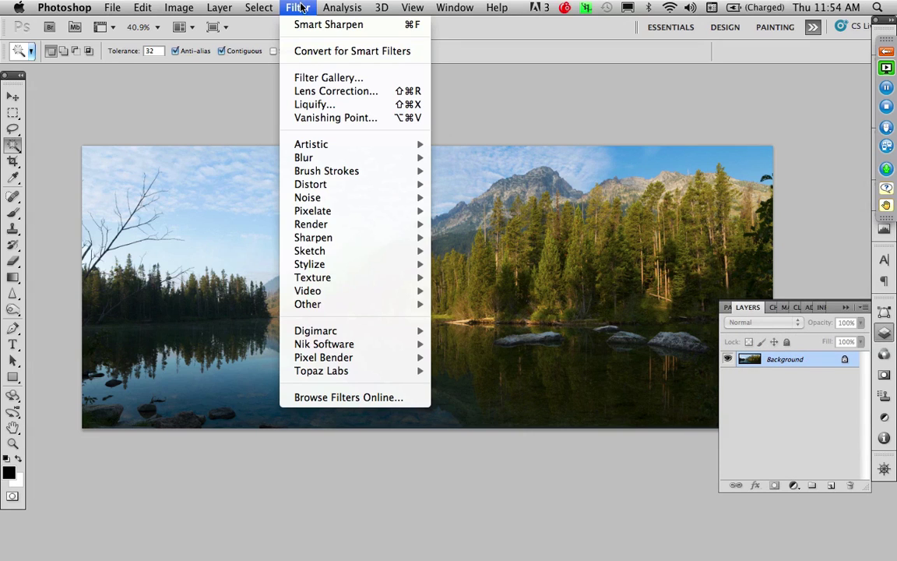
mouse_move(409, 349)
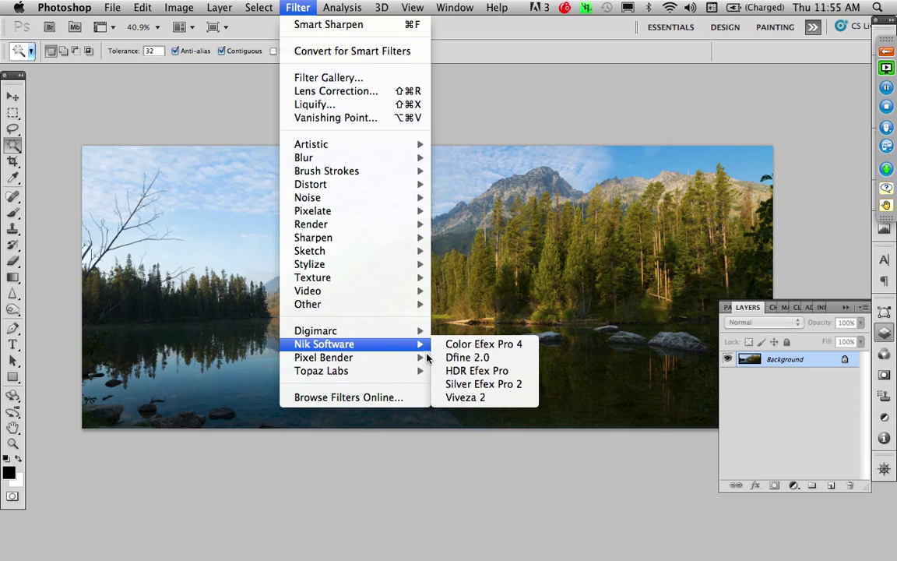
left_click(463, 400)
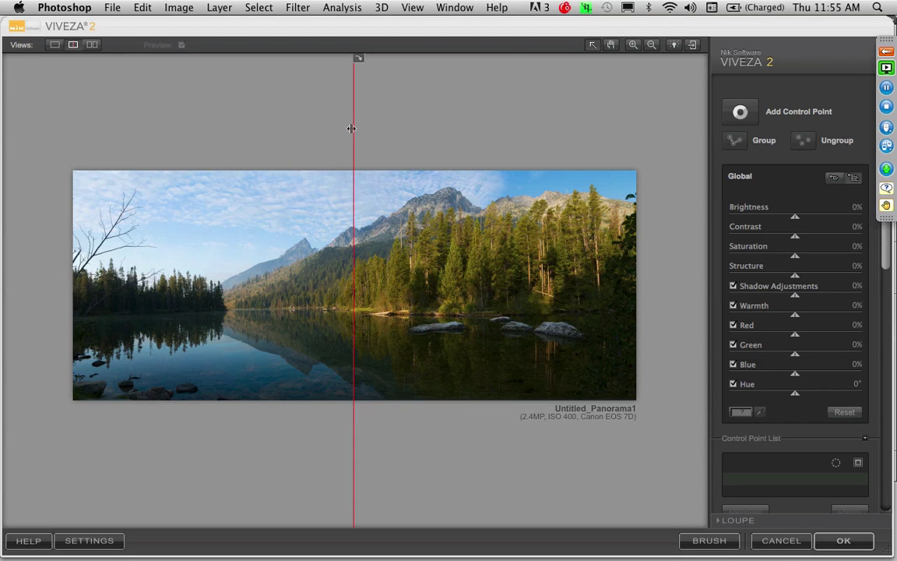
left_click_drag(351, 129, 71, 113)
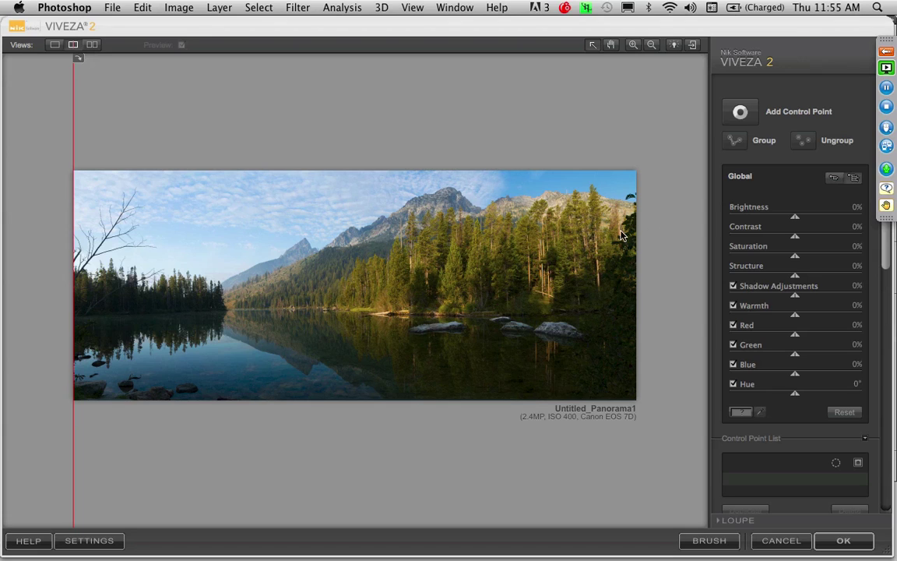
left_click_drag(794, 220, 788, 221)
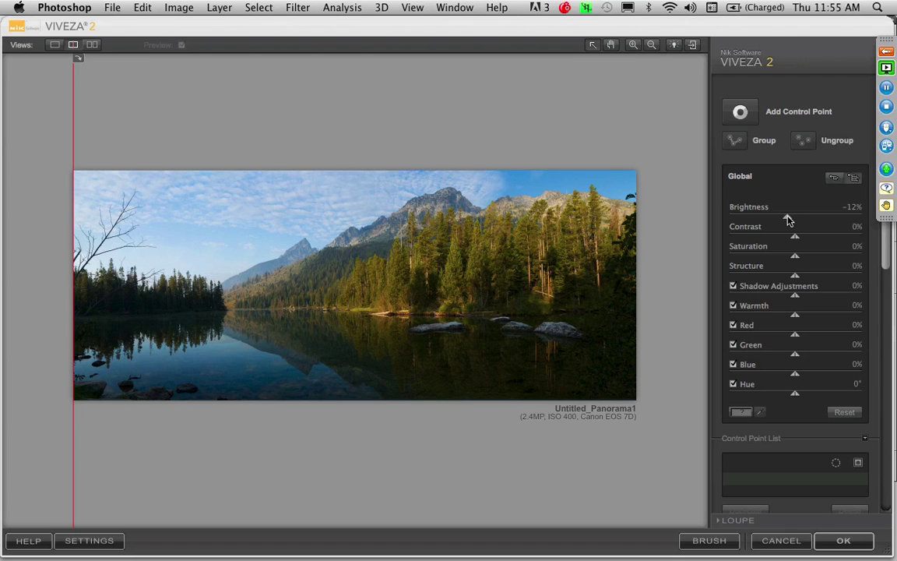
mouse_move(788, 220)
left_mouse_down()
mouse_move(797, 221)
mouse_move(789, 239)
left_mouse_up()
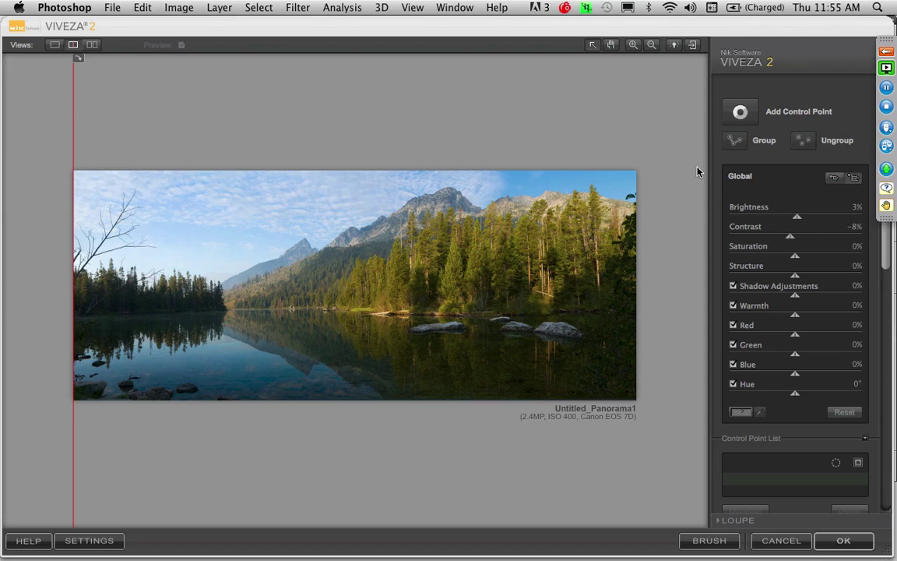
- Add a control point to the cloudy sky with 45% size, brightness -28%, contrast 13%, structure 20% and warmth 9%
left_click(738, 113)
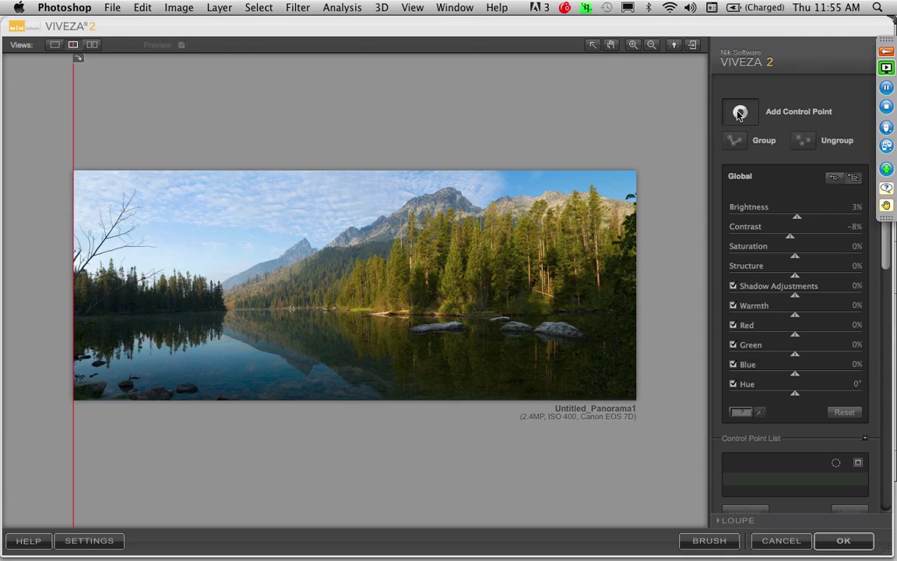
left_click(195, 207)
left_click_drag(233, 212, 258, 257)
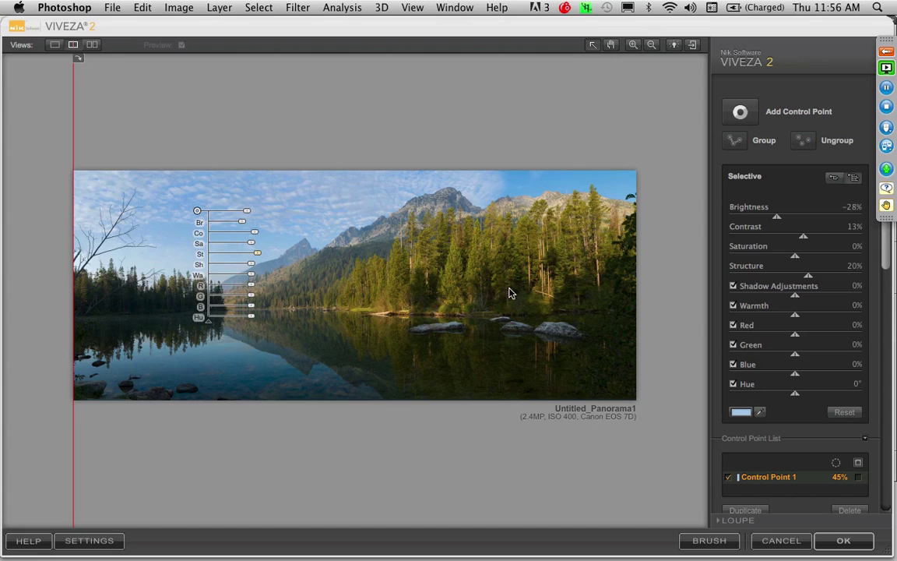
left_click_drag(250, 277, 252, 278)
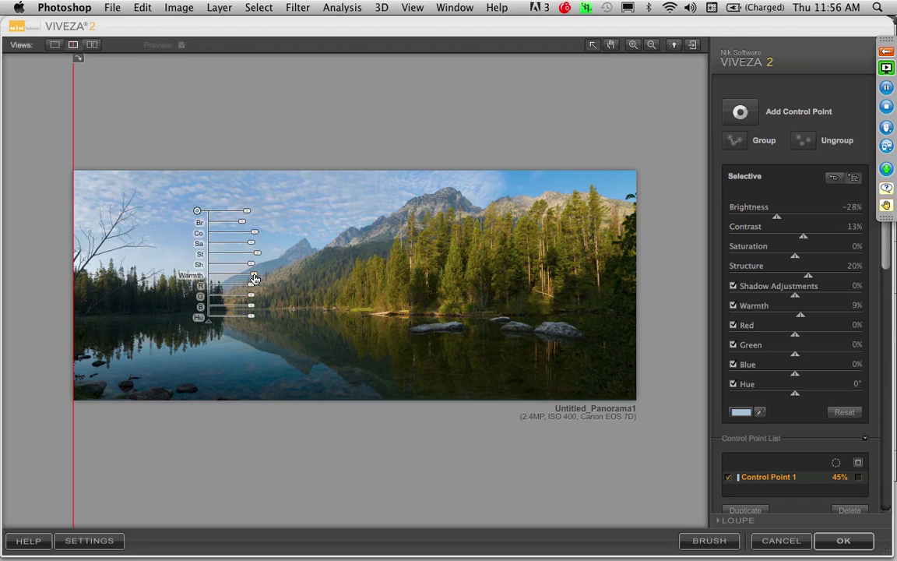
- Add a control point to the blue sky in the panorama's upper-right corner and set its brightness to -17%
left_click(740, 114)
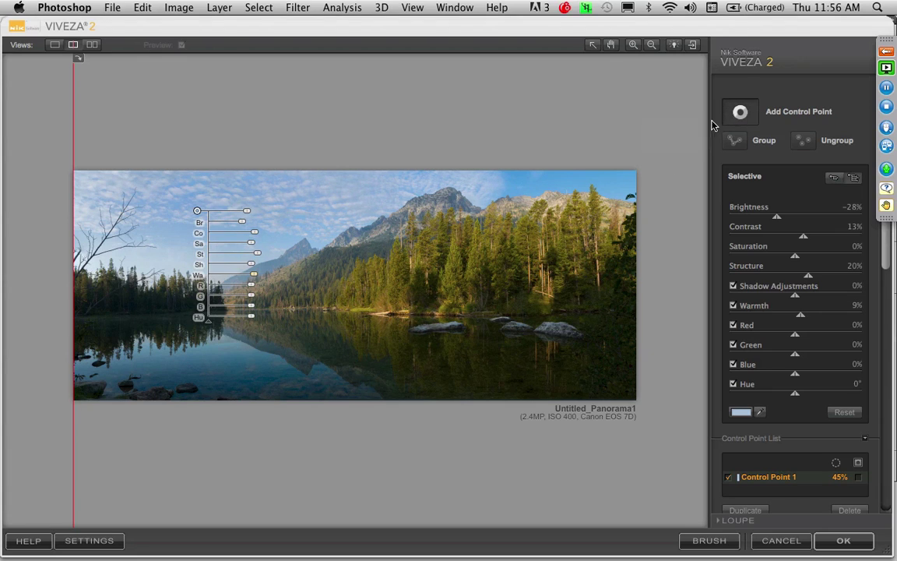
left_click(612, 184)
left_click_drag(560, 193, 559, 194)
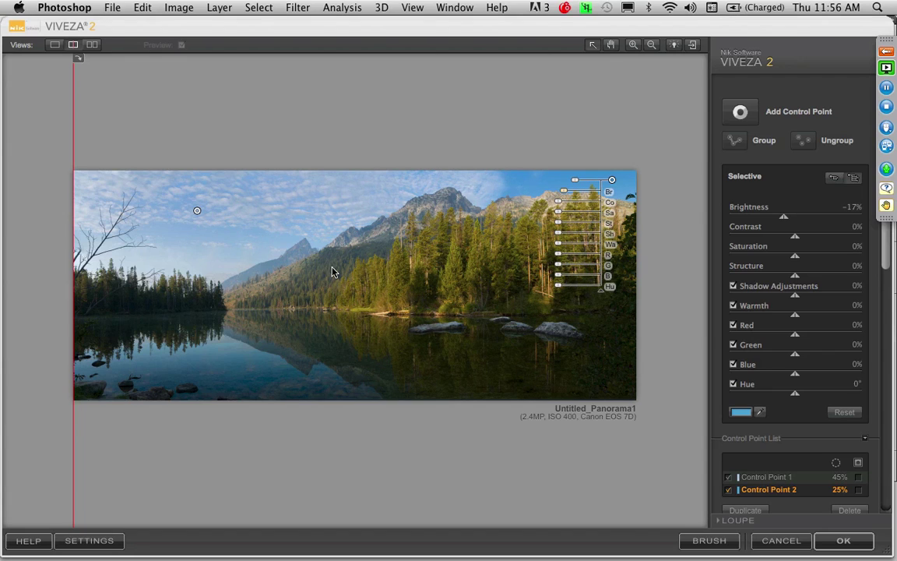
- Add a control point to the sunlit trees with brightness 9% and contrast 15%, raise its structure slightly, and deselect it
left_click(738, 113)
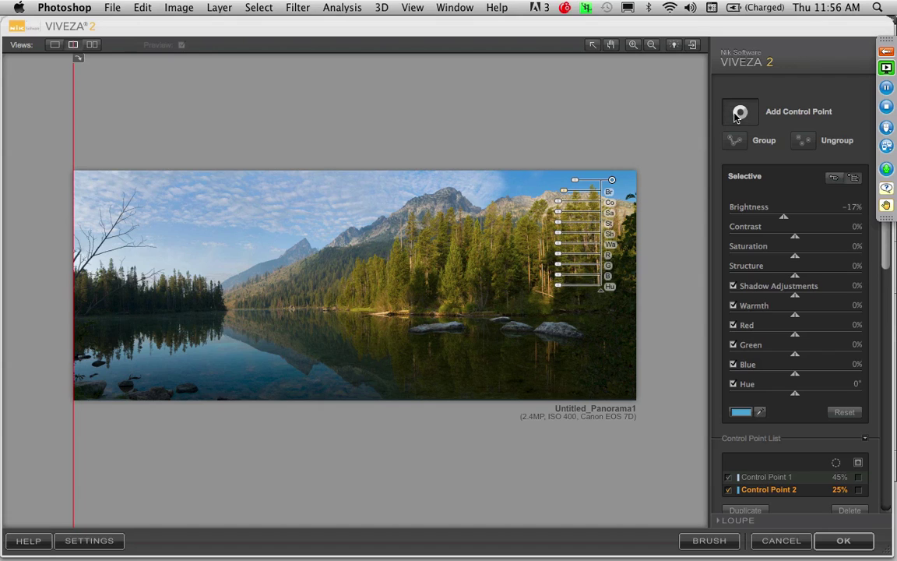
left_click(401, 281)
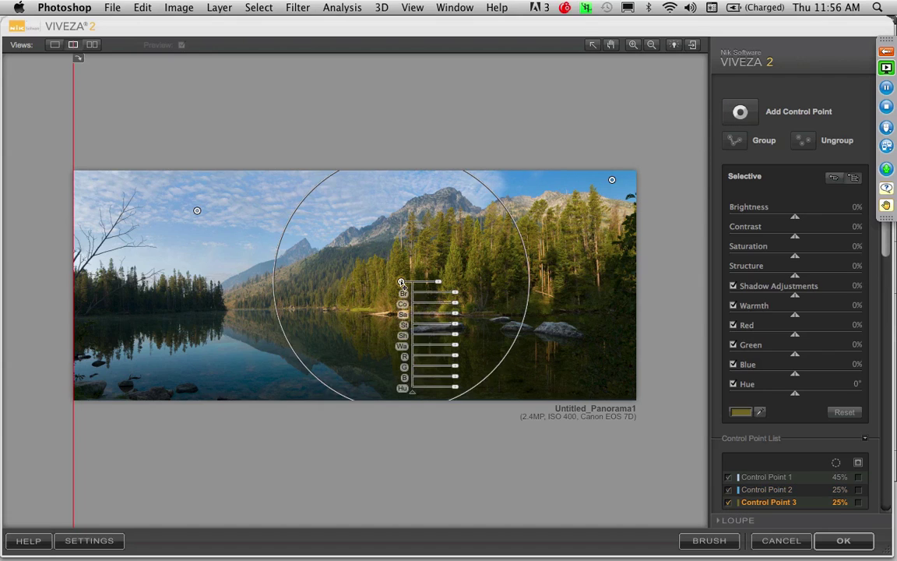
left_click_drag(455, 294, 464, 306)
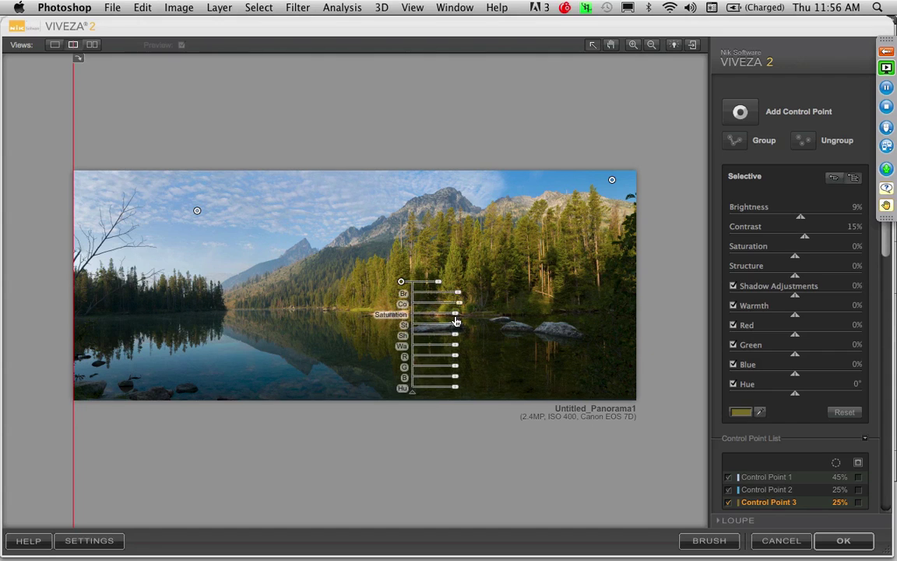
left_click_drag(455, 324, 459, 327)
left_click(417, 224)
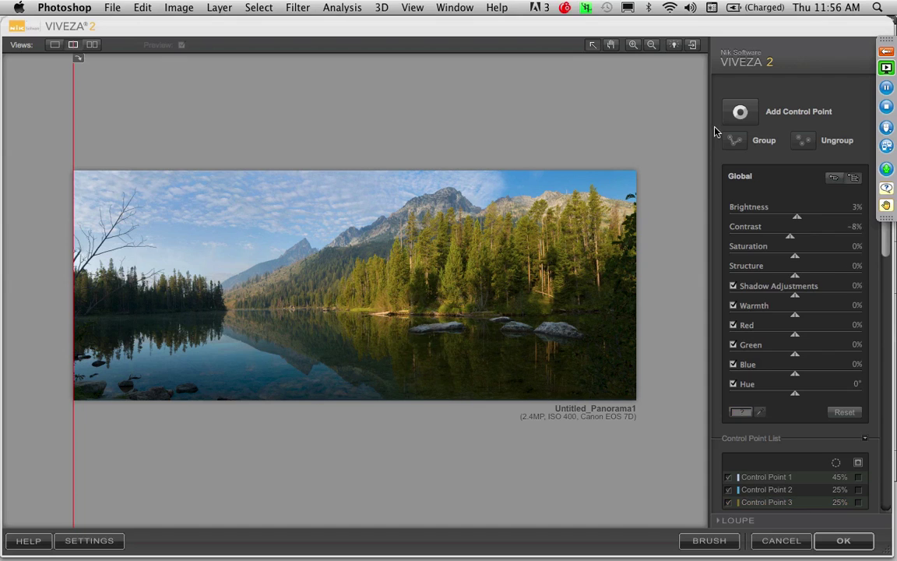
- Place a control point on the treetops below the main peak with 24% contrast and 20% structure, and apply the Viveza 2 adjustments
left_click(428, 216)
left_click_drag(482, 259, 490, 241)
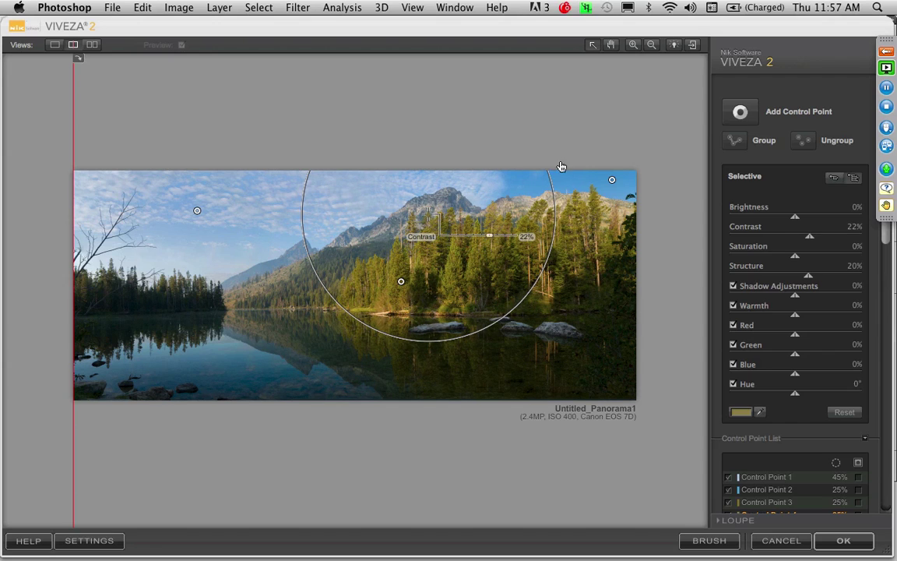
left_click(635, 46)
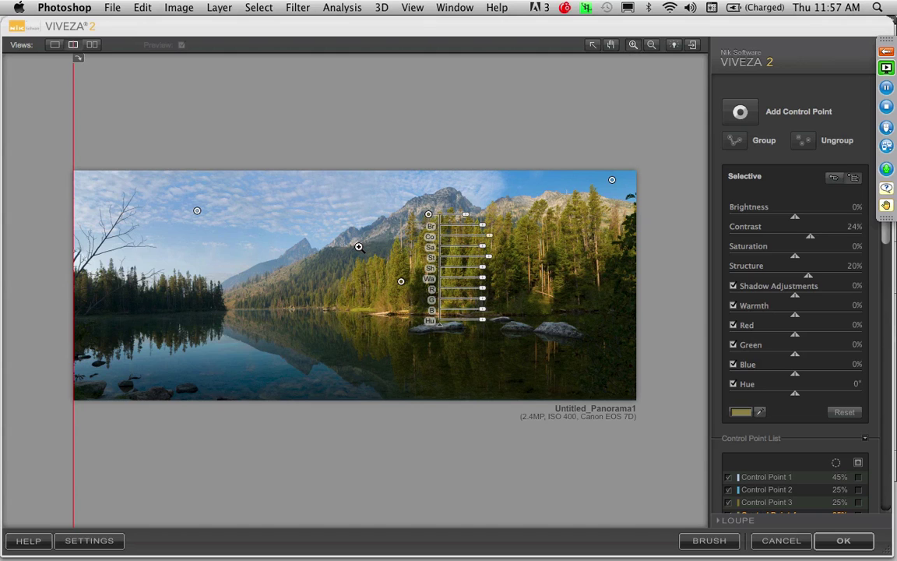
left_click(359, 247)
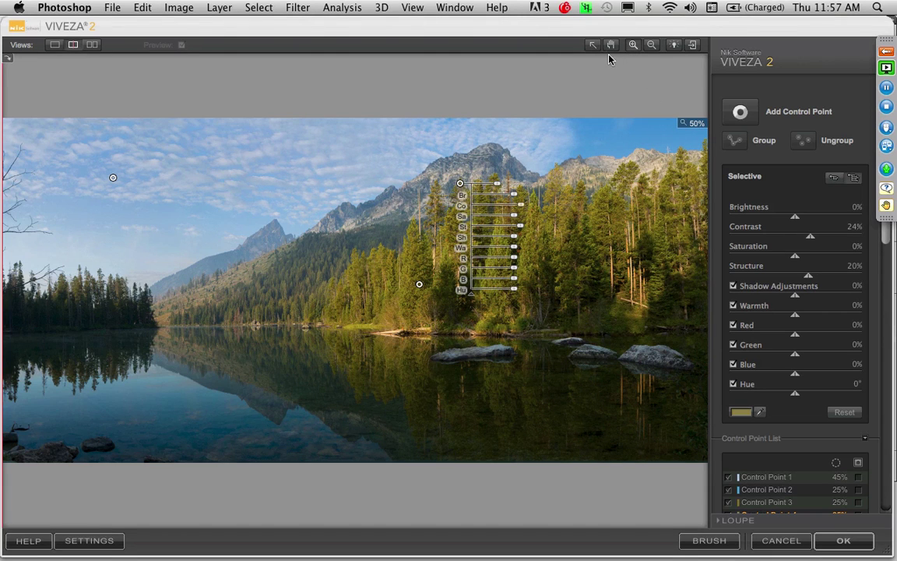
left_click(564, 160)
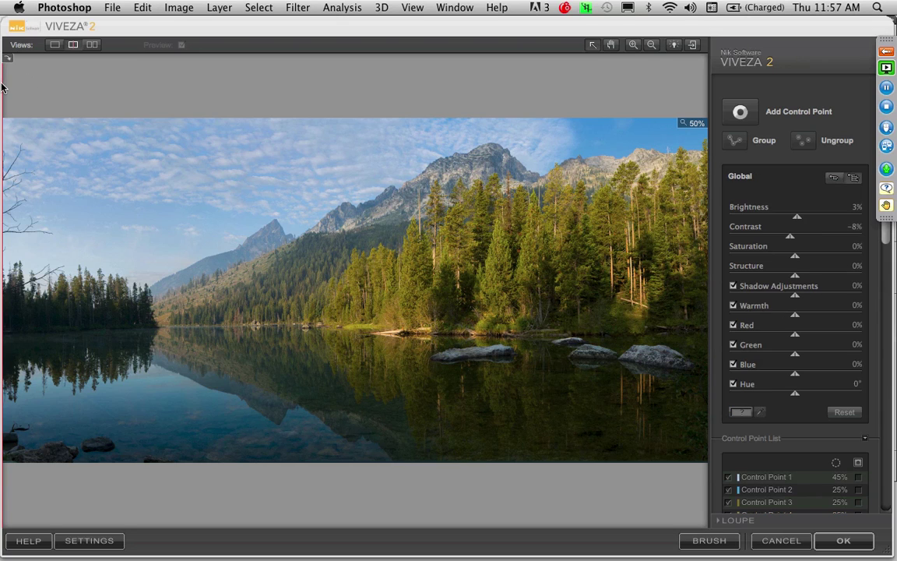
left_click_drag(4, 81, 23, 134)
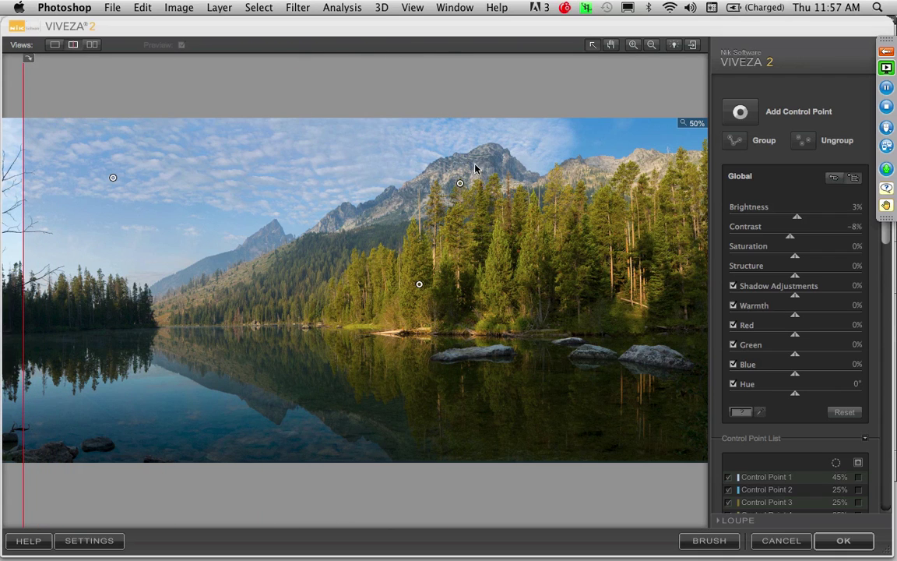
left_click(839, 541)
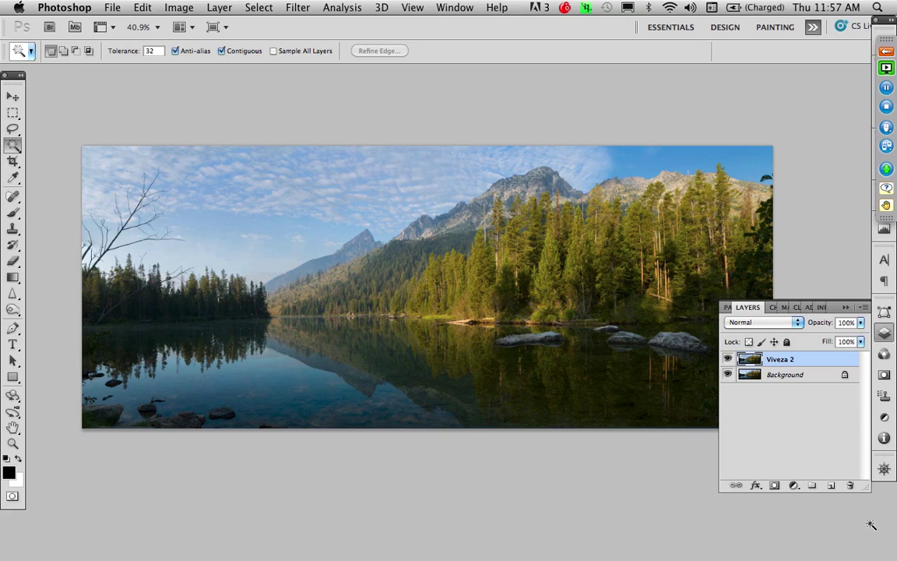
- Add a new empty layer above Viveza 2 and set its blend mode to Overlay
left_click(828, 487)
left_click(756, 322)
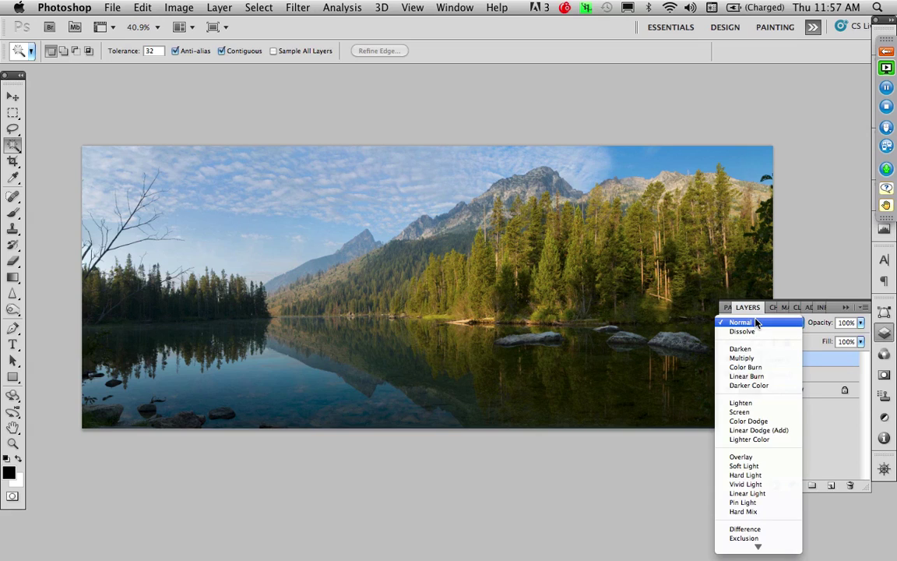
left_click(687, 398)
key("alt+shift+o")
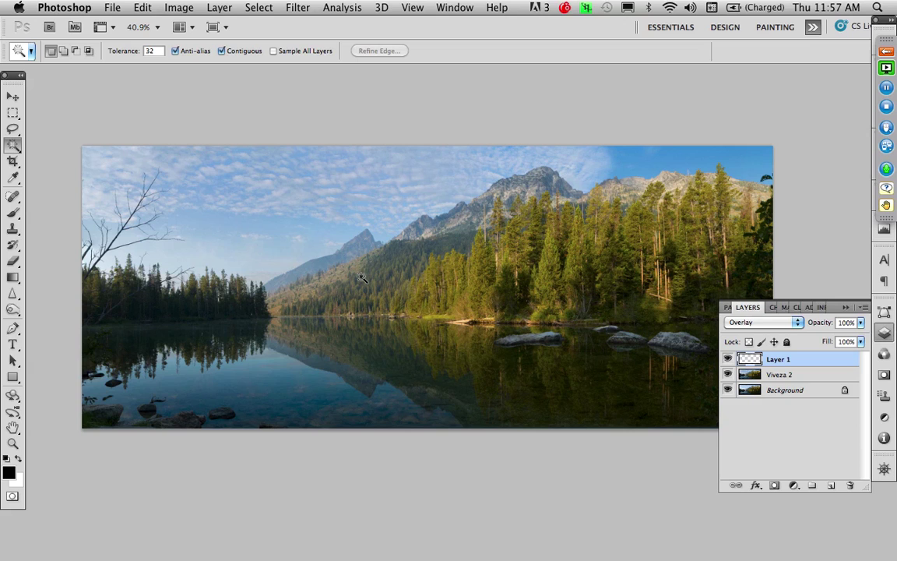
- Darken the bright sky above the left tree line on the Overlay layer with an enlarged soft black brush
key("b")
left_click(232, 224)
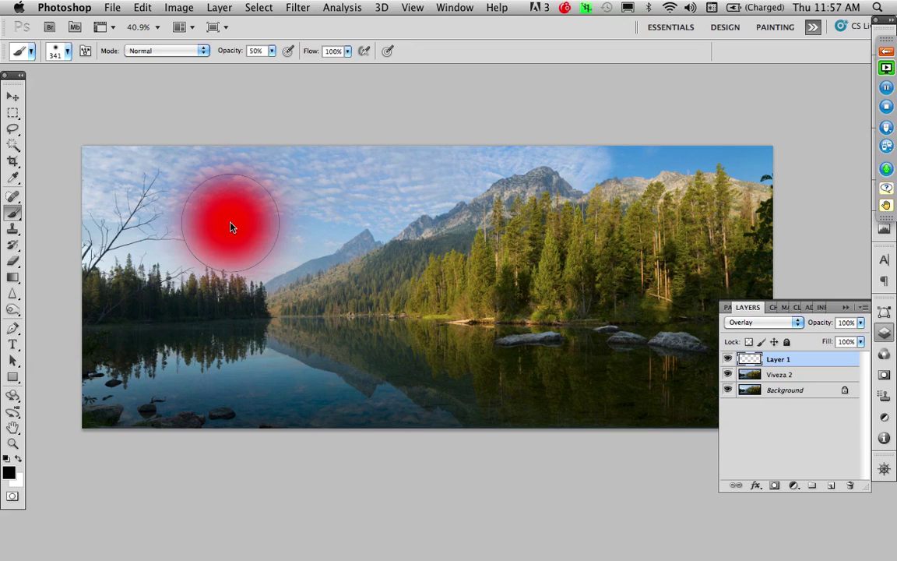
key("bracketright")
key("bracketright")
left_click(231, 222)
mouse_move(263, 215)
left_mouse_down()
mouse_move(283, 220)
mouse_move(265, 229)
left_mouse_up()
- At 10% brush opacity, paint white over the left trees and central shoreline, and black over the hillside below the peaks
key("1")
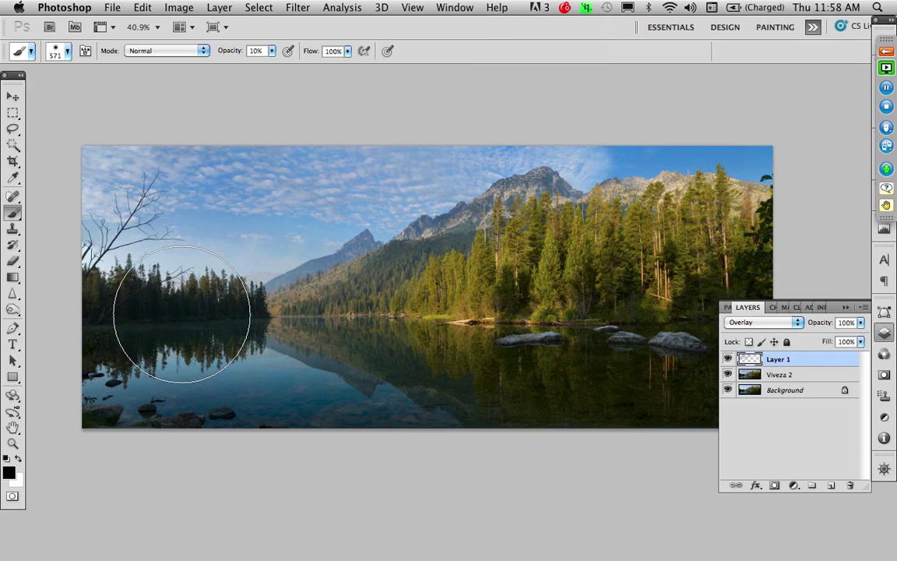
key("x")
mouse_move(190, 320)
left_mouse_down()
mouse_move(130, 324)
mouse_move(95, 311)
mouse_move(240, 308)
mouse_move(91, 318)
mouse_move(196, 319)
mouse_move(232, 310)
mouse_move(88, 312)
mouse_move(240, 306)
left_mouse_up()
mouse_move(432, 289)
left_mouse_down()
mouse_move(508, 296)
mouse_move(547, 271)
mouse_move(459, 249)
mouse_move(571, 292)
mouse_move(490, 226)
mouse_move(499, 384)
mouse_move(516, 336)
mouse_move(506, 362)
mouse_move(421, 330)
left_mouse_up()
key("x")
mouse_move(414, 287)
left_mouse_down()
mouse_move(423, 258)
mouse_move(300, 309)
mouse_move(399, 272)
mouse_move(422, 253)
mouse_move(278, 305)
mouse_move(440, 249)
mouse_move(439, 242)
mouse_move(297, 288)
left_mouse_up()
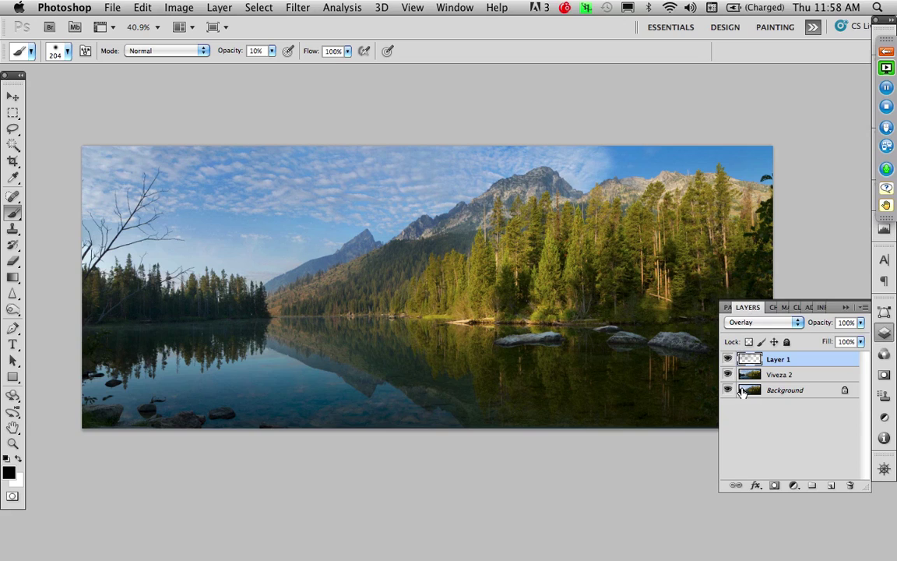
- Compare the panorama with the original by hiding and showing the Layer 1 and Viveza 2 layers
left_click(747, 414)
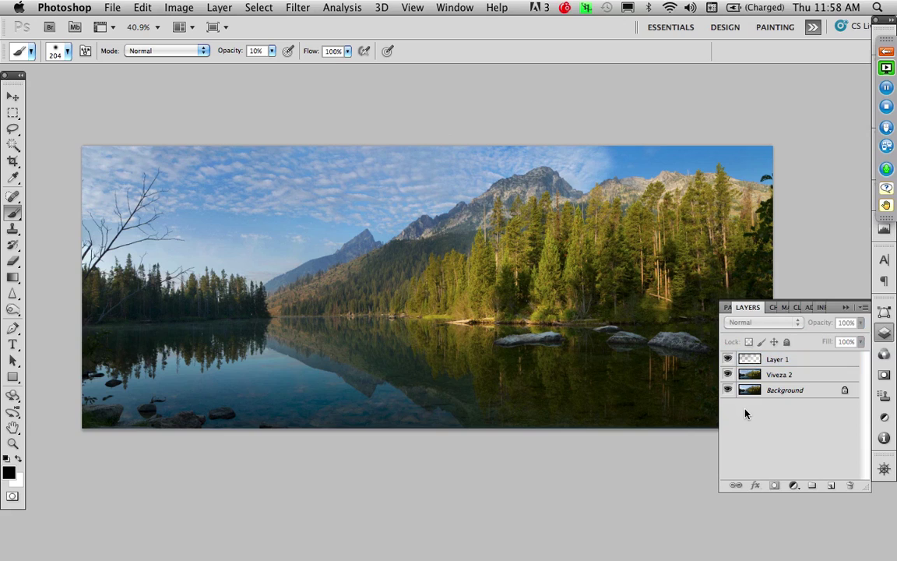
left_click(727, 360)
left_click(728, 375)
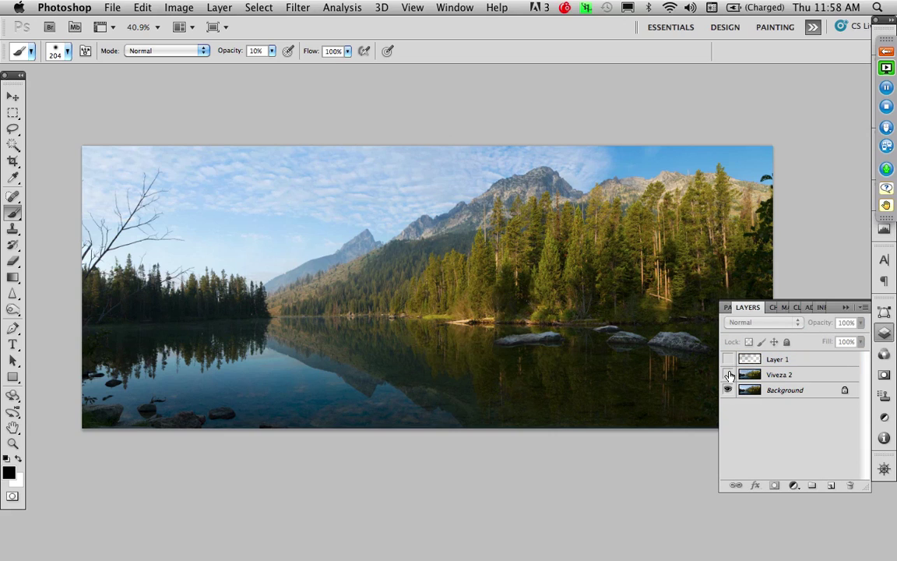
left_click(728, 374)
left_click(727, 359)
- Inspect the edited panorama in full-screen mode at 100% and fitted to the screen, and return to the standard window
key("f")
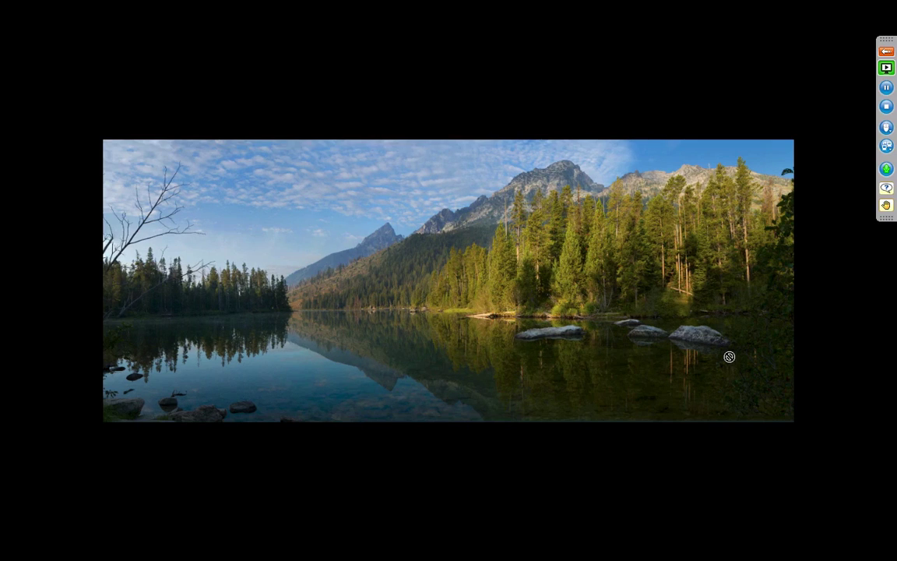
key("ctrl+1")
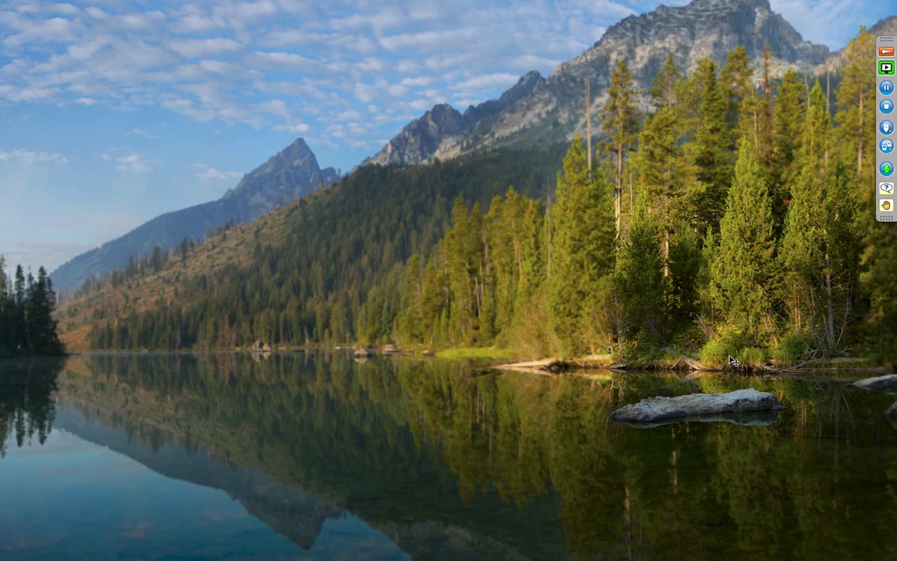
key("ctrl+0")
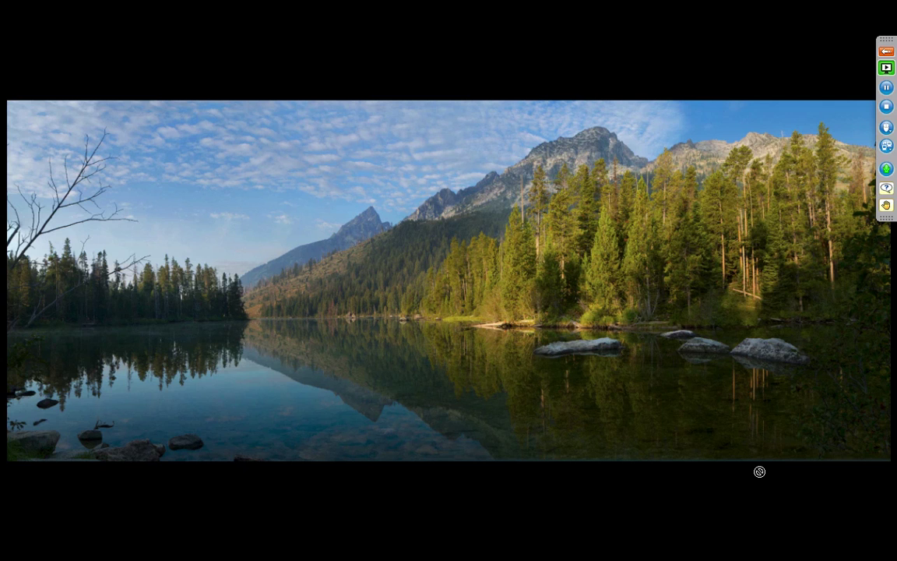
key("f")
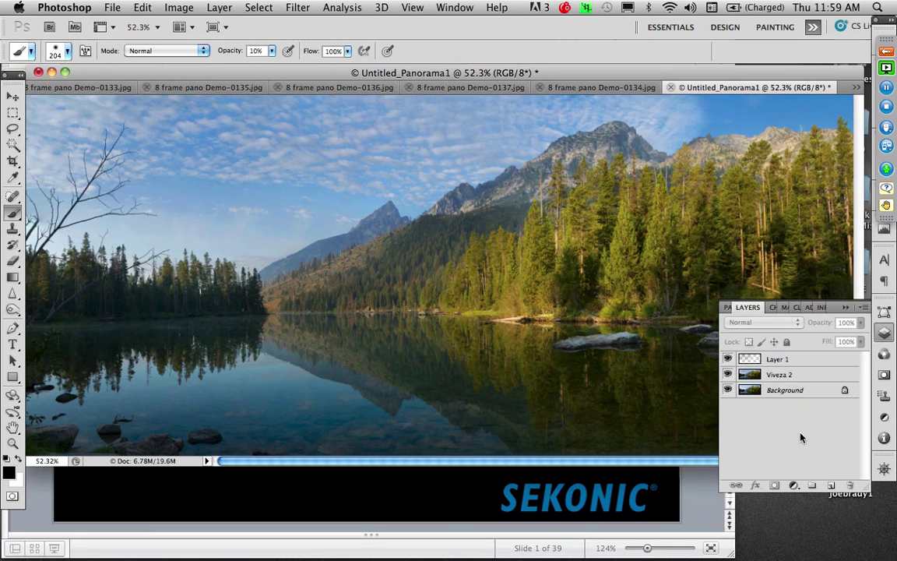
- Switch to the slide presentation, show the Mt. Moran from Leigh Lake title and map slides, and return to Photoshop
key("super+Tab")
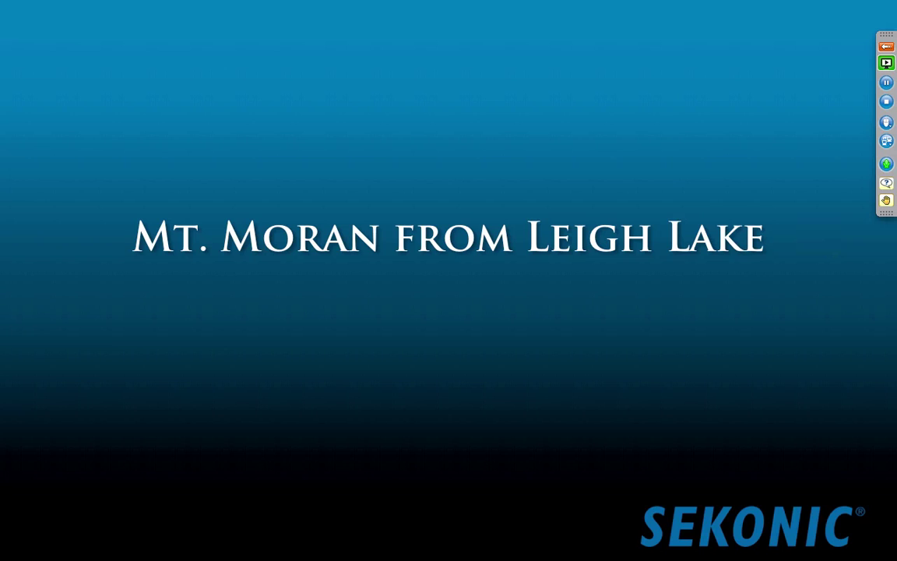
key("Right")
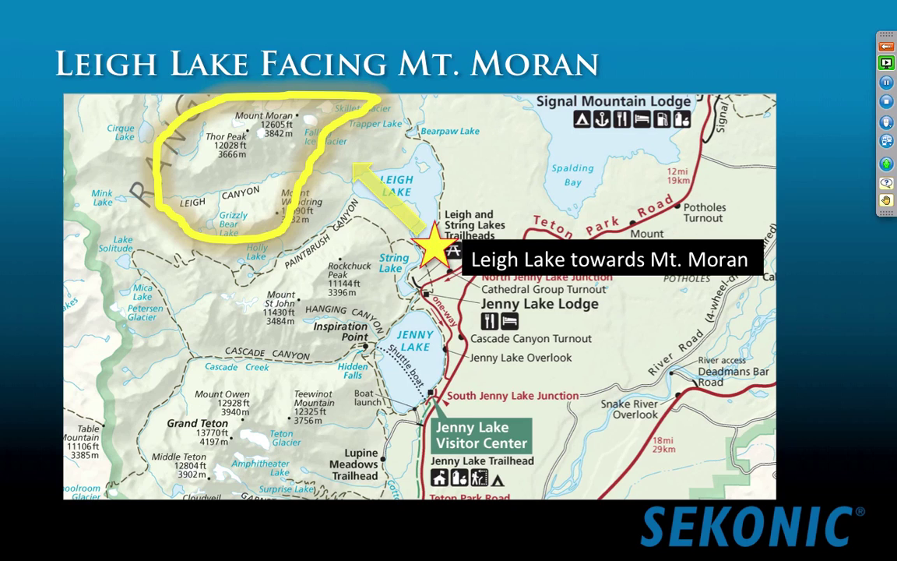
key("super+Tab")
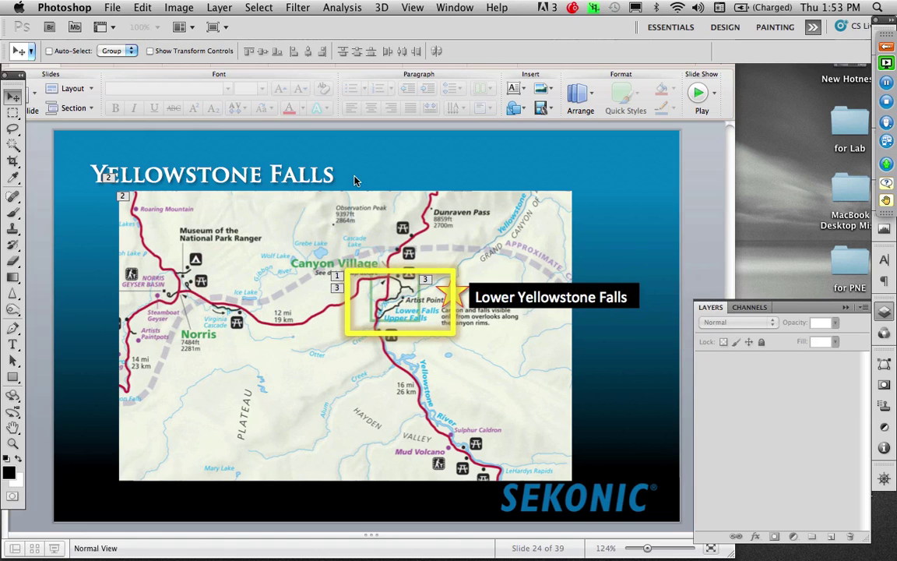
- Open Leigh Lake Pano.psd, show it in full-screen mode with the menu bar, and reposition it clear of the layer list
left_click(115, 9)
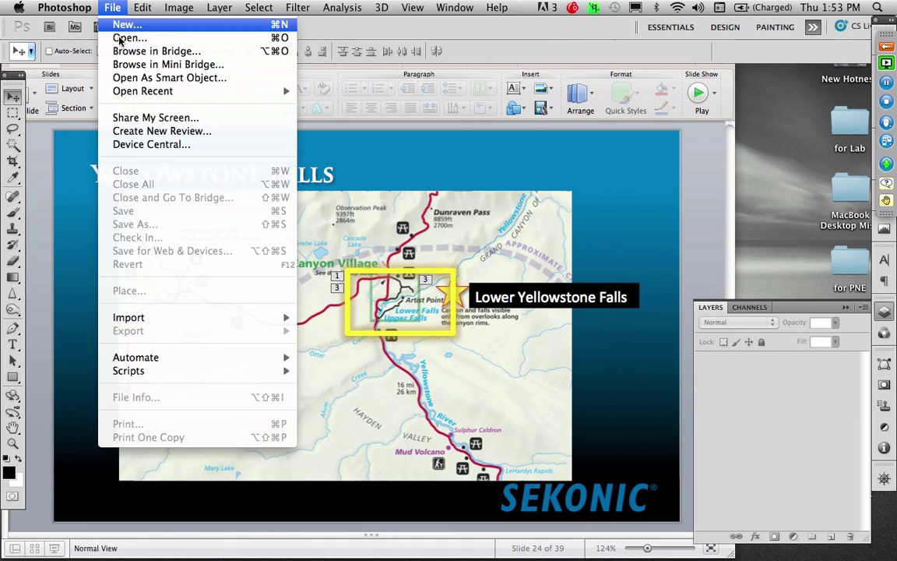
left_click(126, 38)
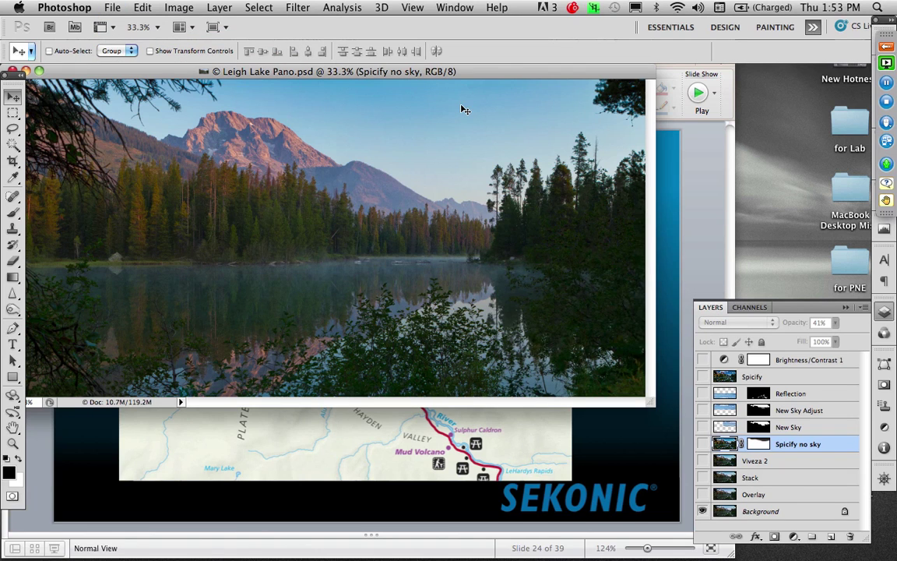
key("f")
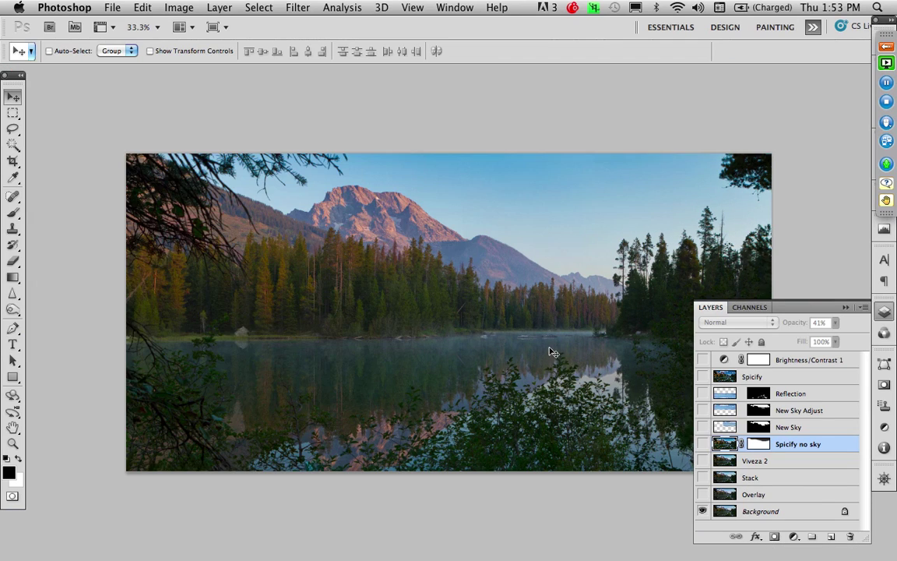
left_click_drag(551, 351, 458, 280)
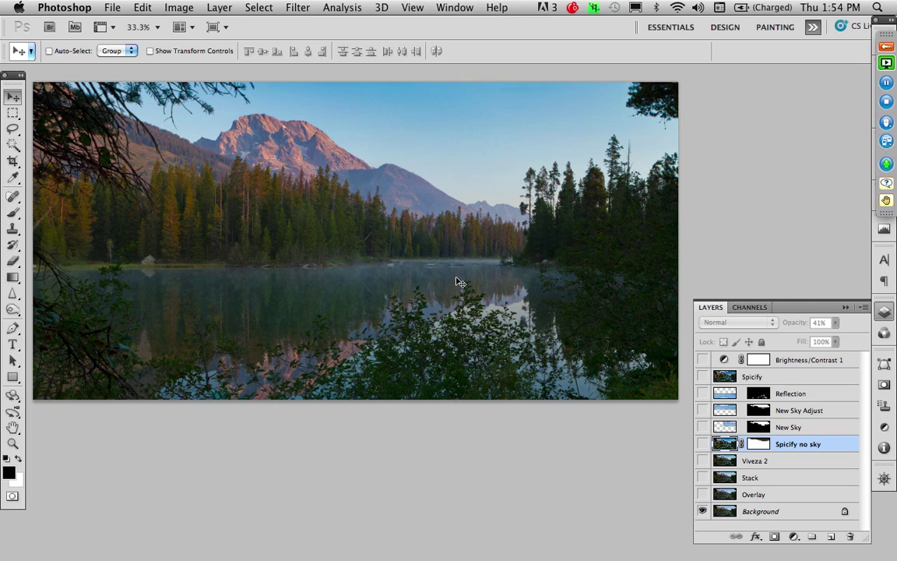
- Switch to Adobe Bridge and open _MG_0069.jpg and _MG_0070.jpg from the 3a. Leigh Lake Pano folder in Camera Raw
key("super+o")
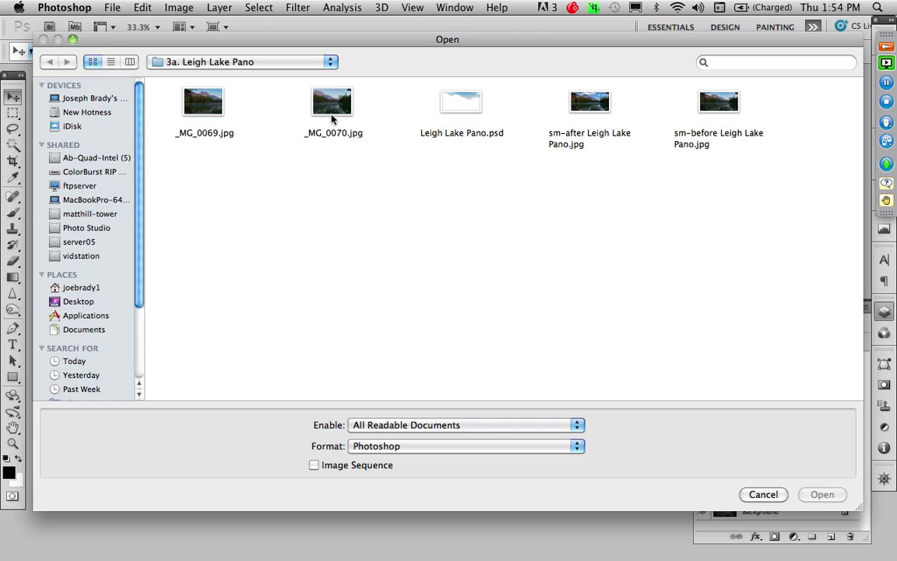
left_click(761, 494)
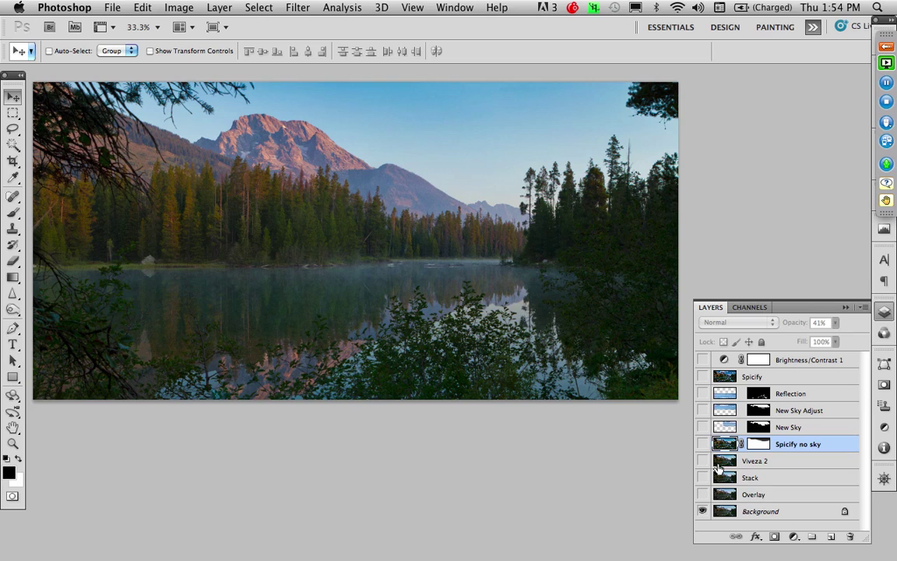
mouse_move(210, 545)
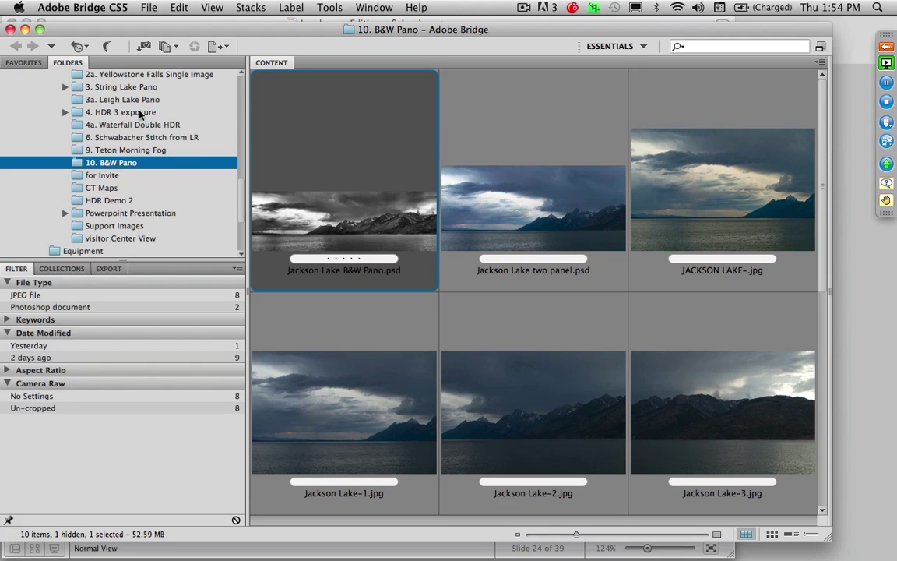
left_click(144, 102)
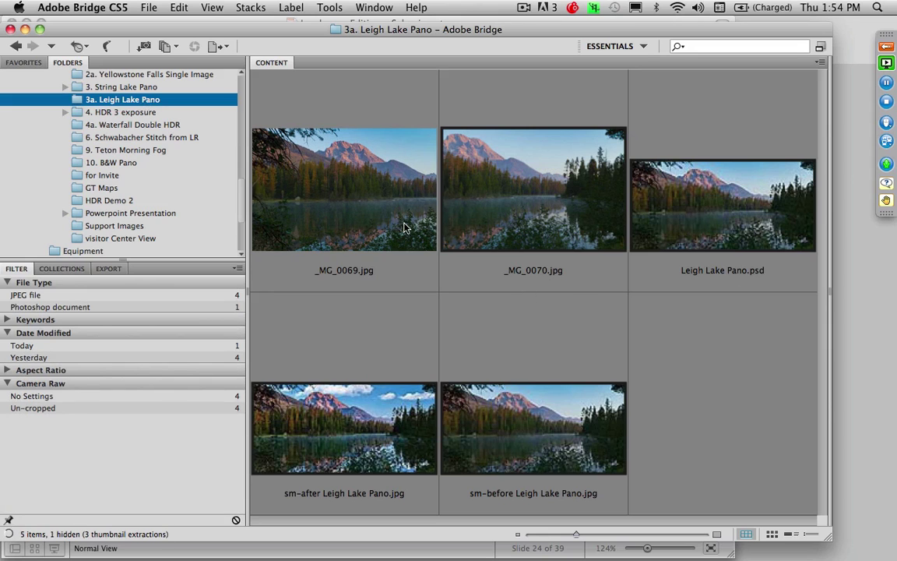
left_click(389, 214)
left_click(532, 199, "shift")
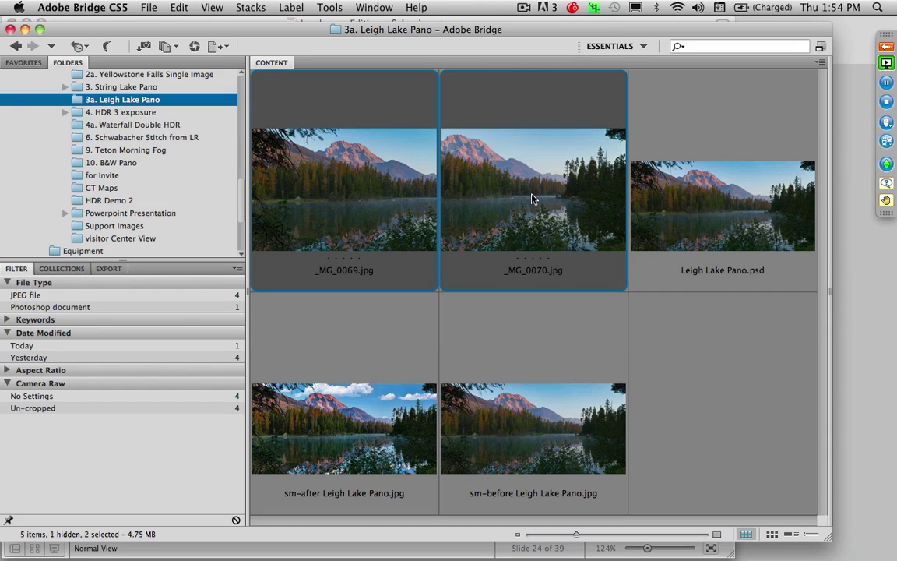
key("super+o")
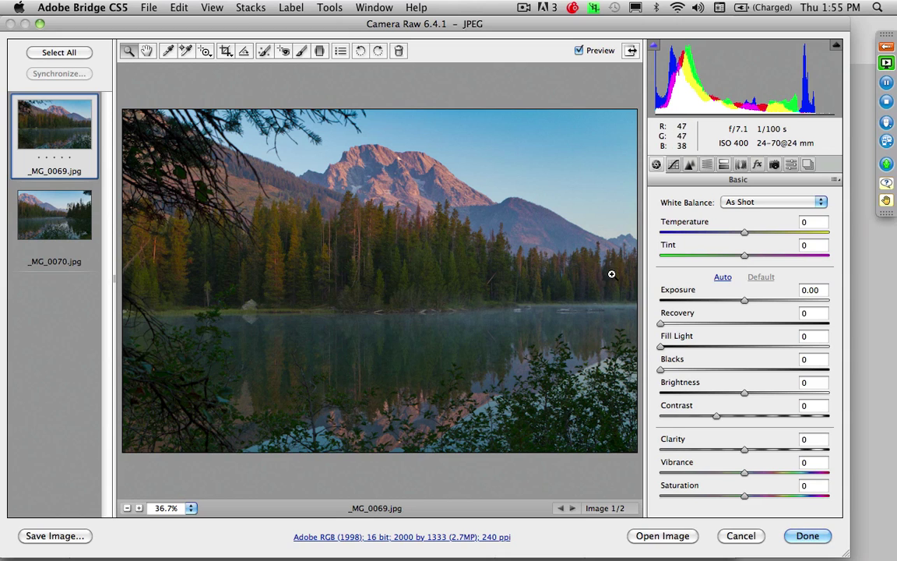
- Set the clarity of _MG_0069.jpg to +13 and its saturation to +10
left_click(73, 211)
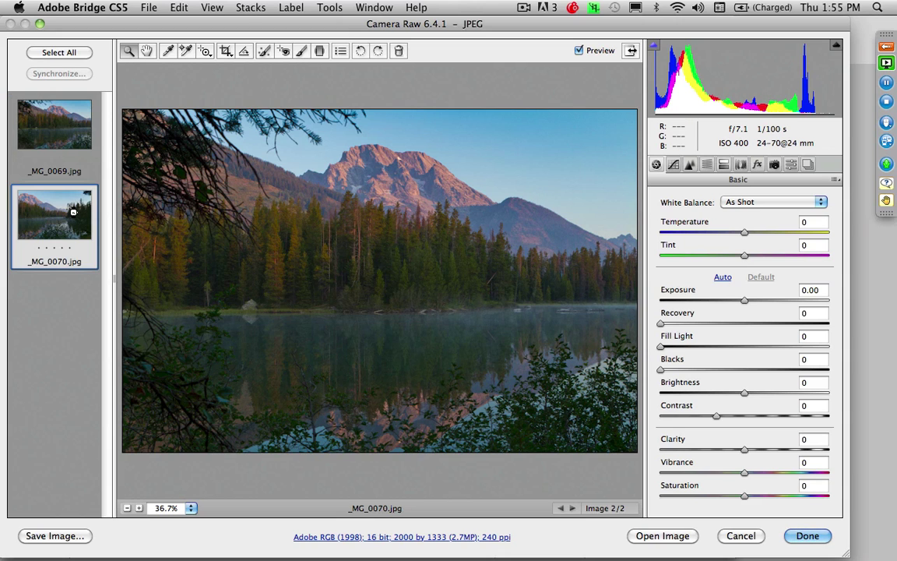
left_click(72, 145)
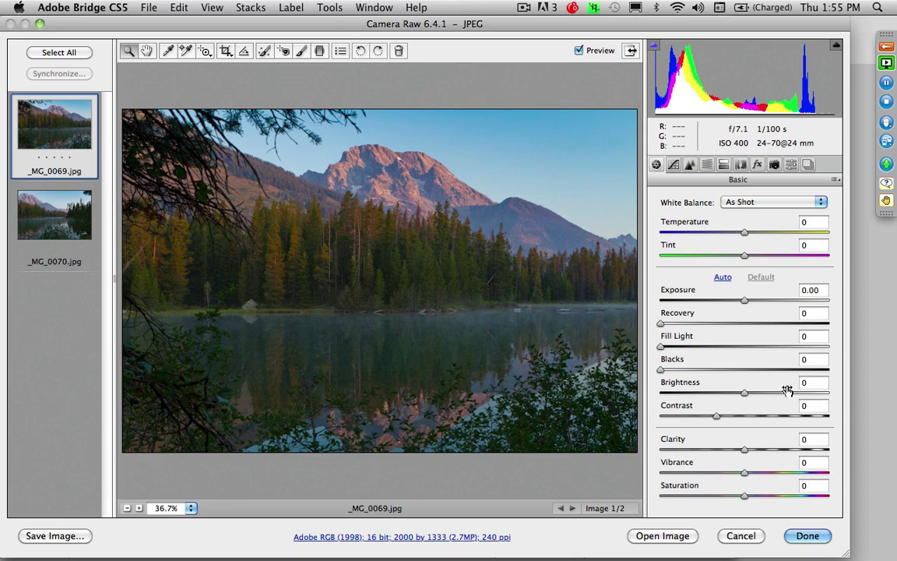
left_click(383, 185)
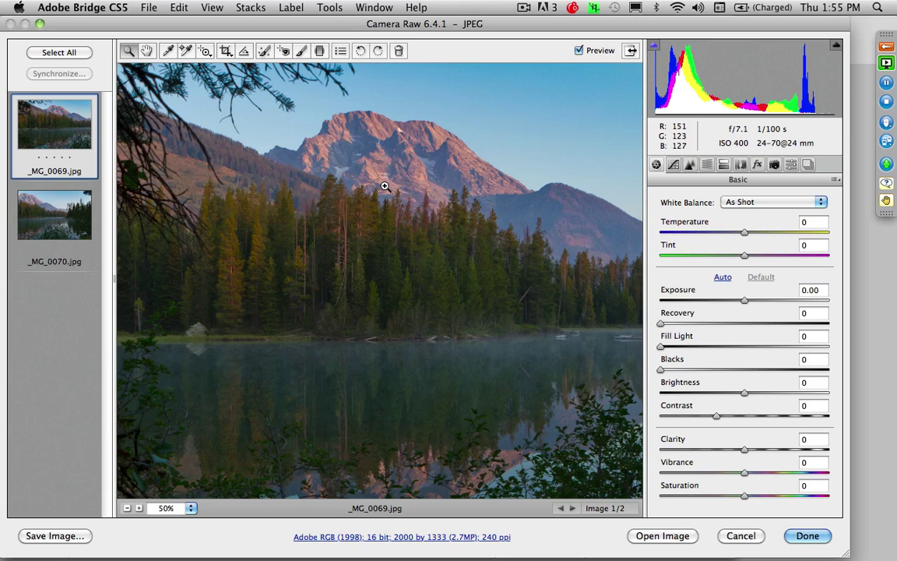
left_click_drag(744, 450, 754, 452)
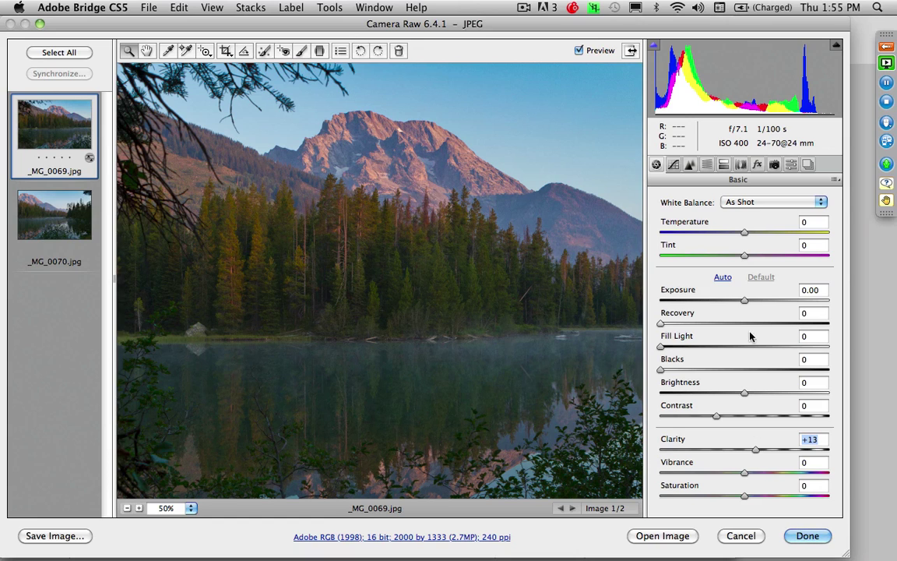
left_click_drag(745, 496, 754, 498)
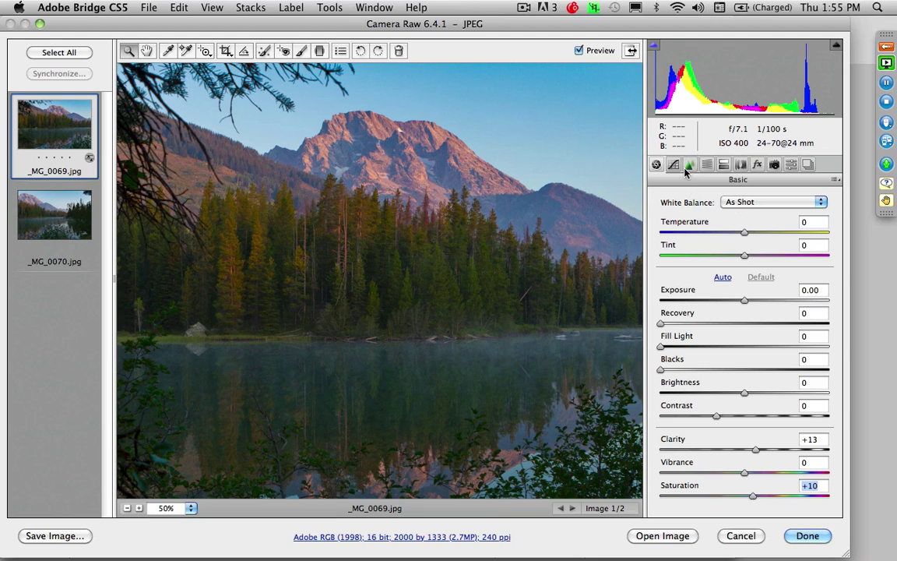
- Look over the camera calibration settings and try enabling lens profile corrections on _MG_0069.jpg
left_click(774, 164)
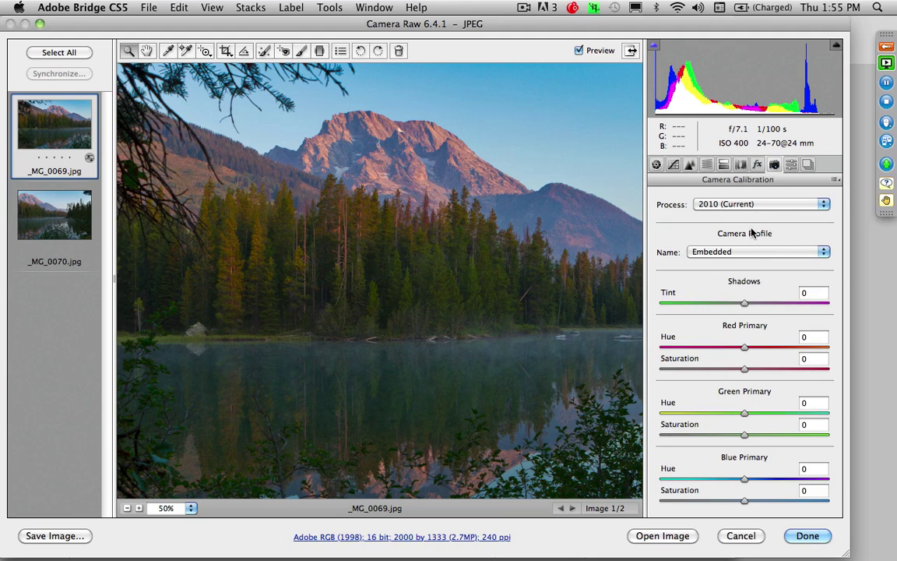
left_click(751, 250)
left_click(751, 250)
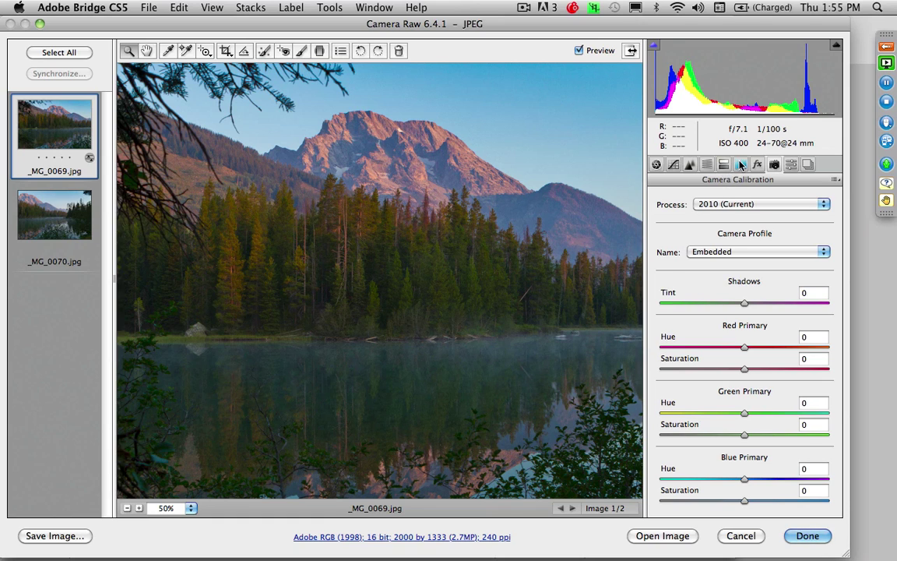
left_click(740, 164)
left_click(685, 222)
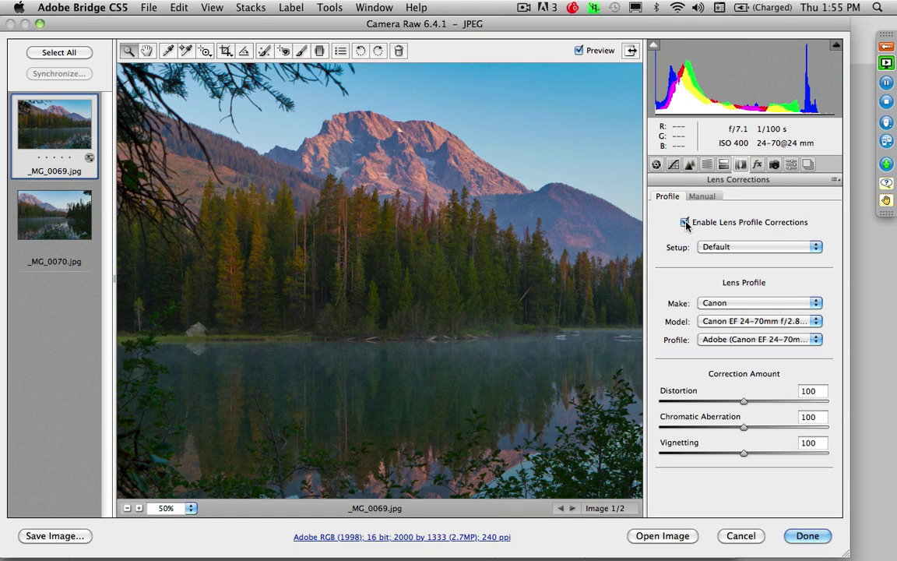
left_click(685, 222)
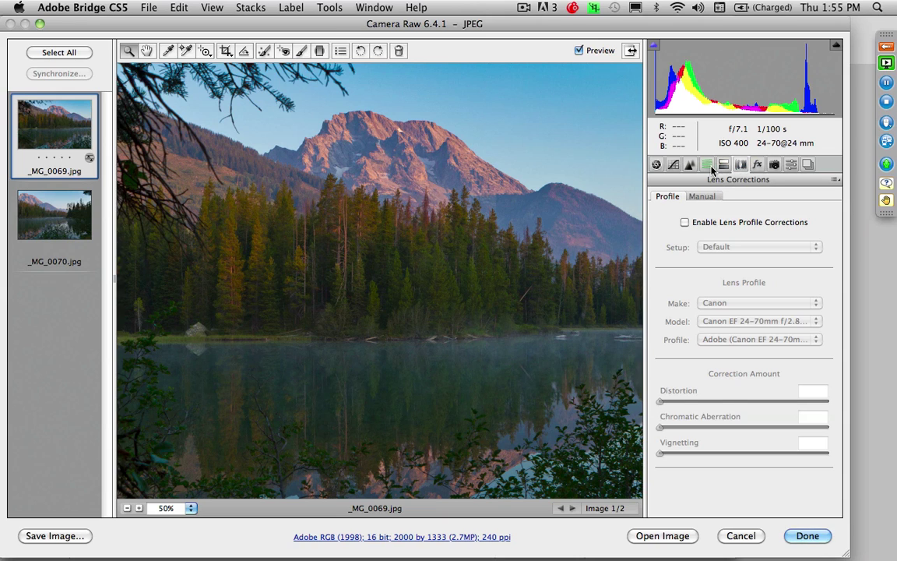
- Set the sharpening amount of _MG_0069.jpg to 27 and synchronize its settings to _MG_0070.jpg
left_click(689, 165)
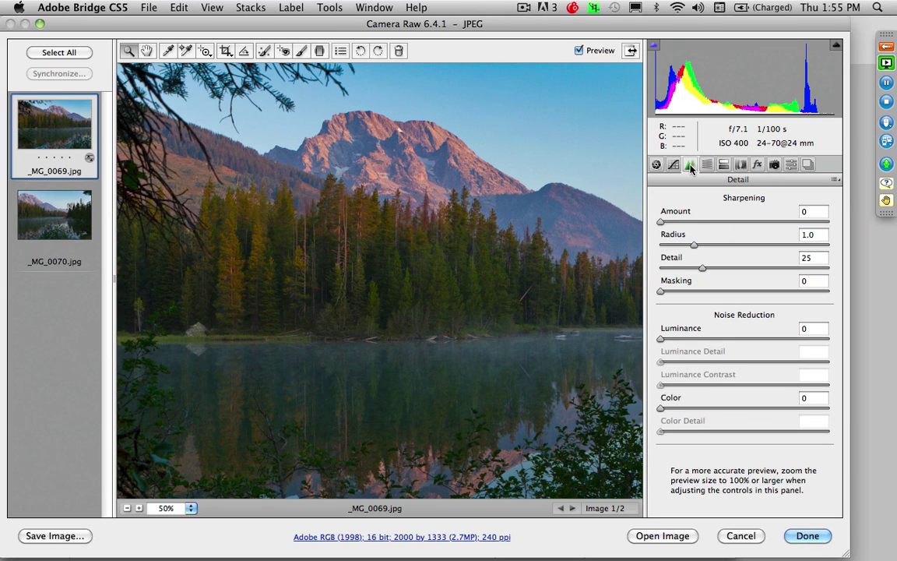
left_click(690, 223)
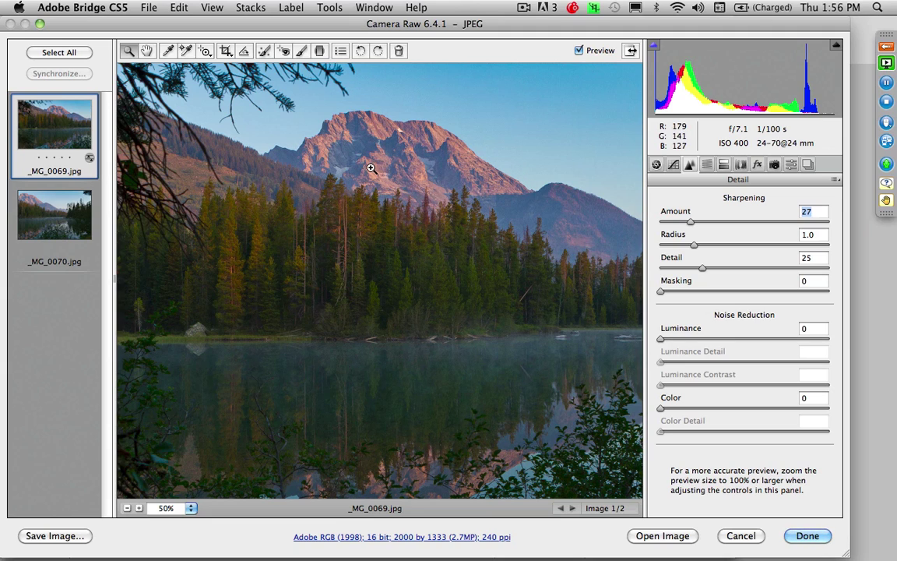
left_click(61, 53)
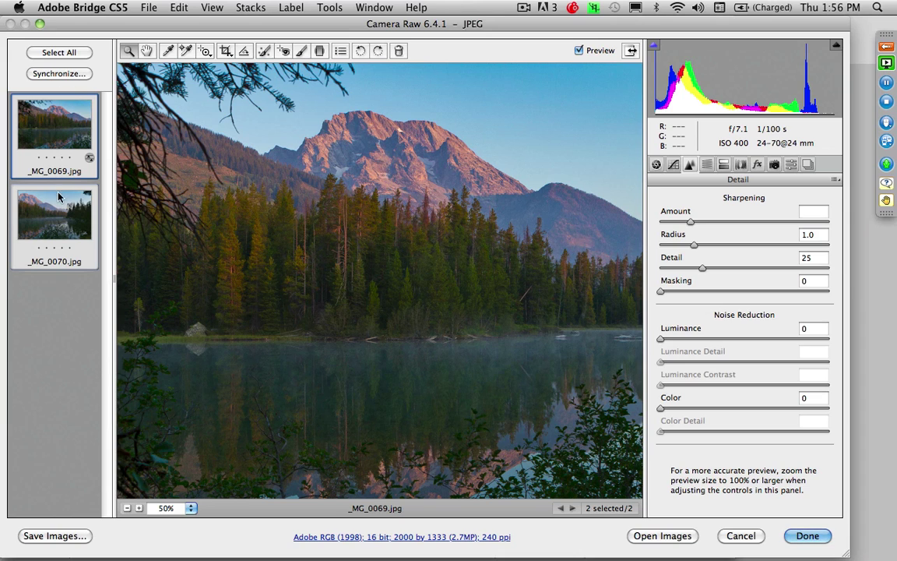
left_click(69, 74)
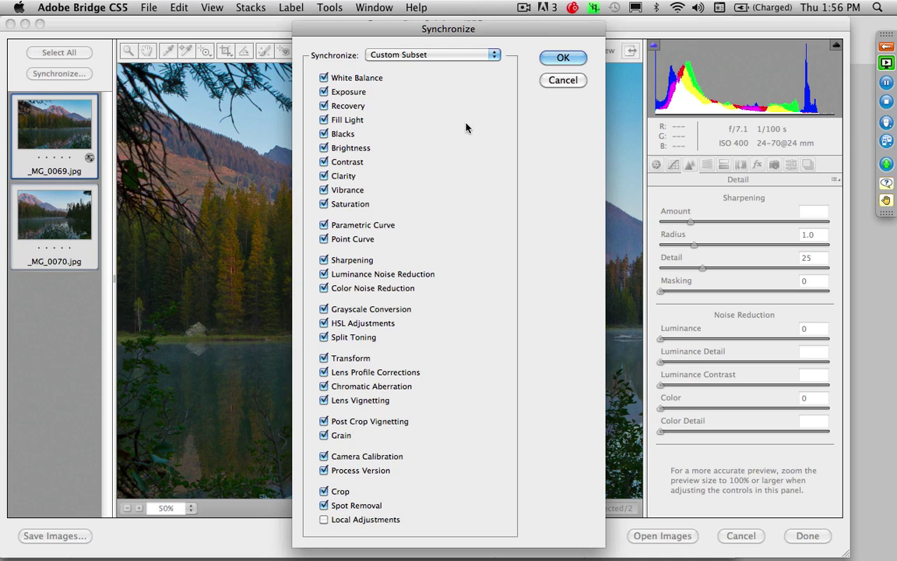
left_click(557, 62)
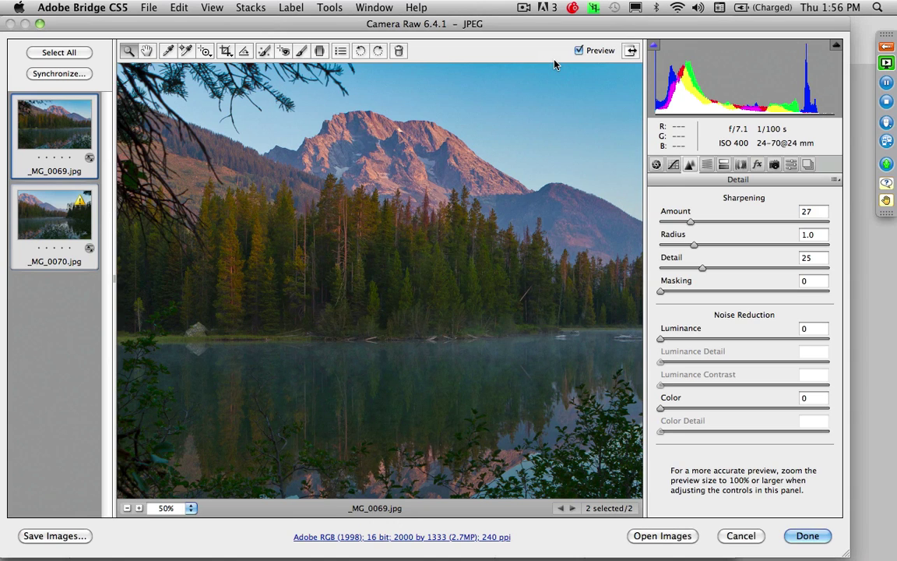
left_click(66, 201)
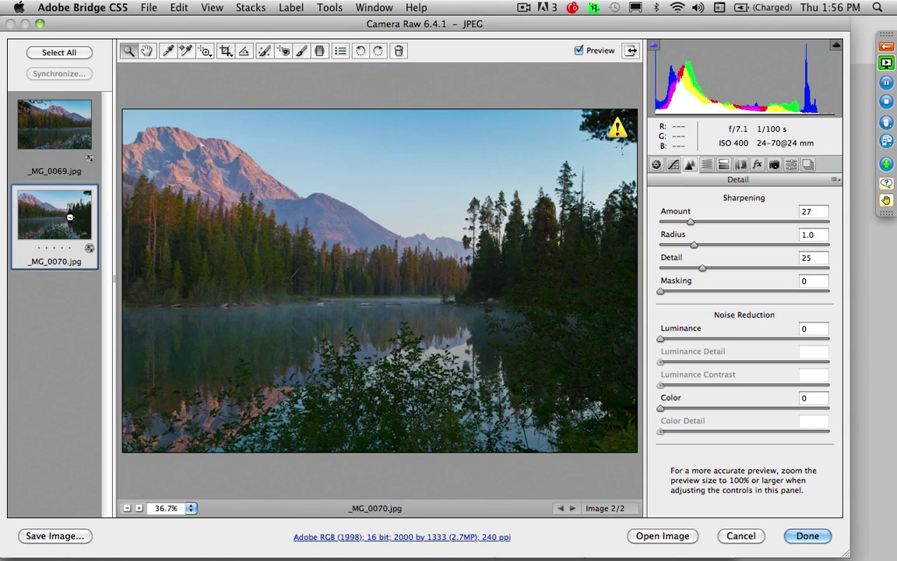
left_click(68, 136)
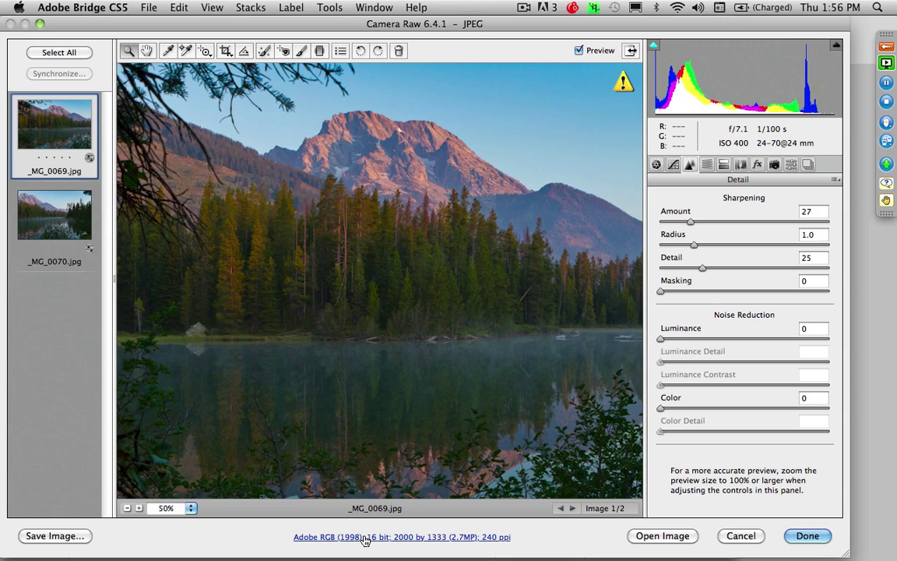
- Review the color space, bit depth and image size choices in the Camera Raw workflow options
left_click(364, 537)
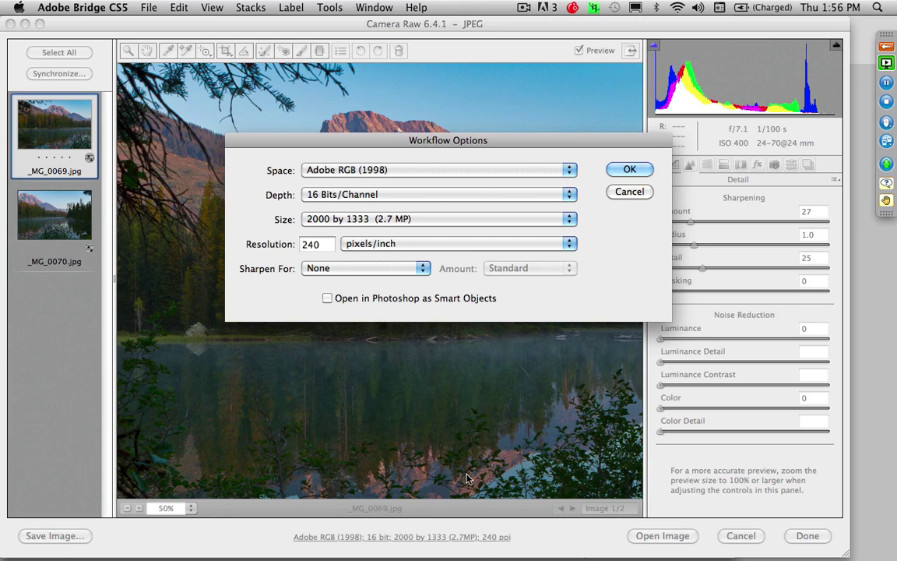
left_click(412, 195)
left_click(412, 196)
left_click(417, 170)
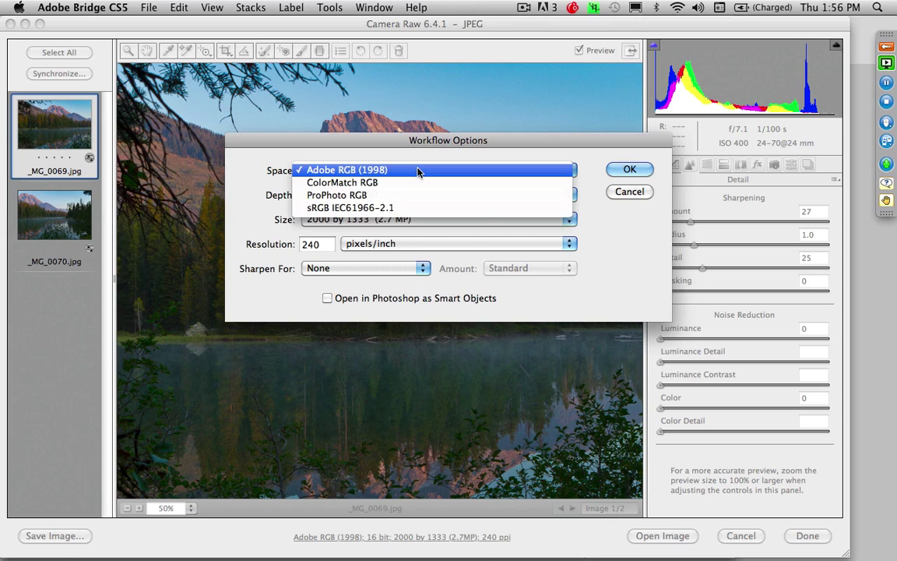
left_click(417, 170)
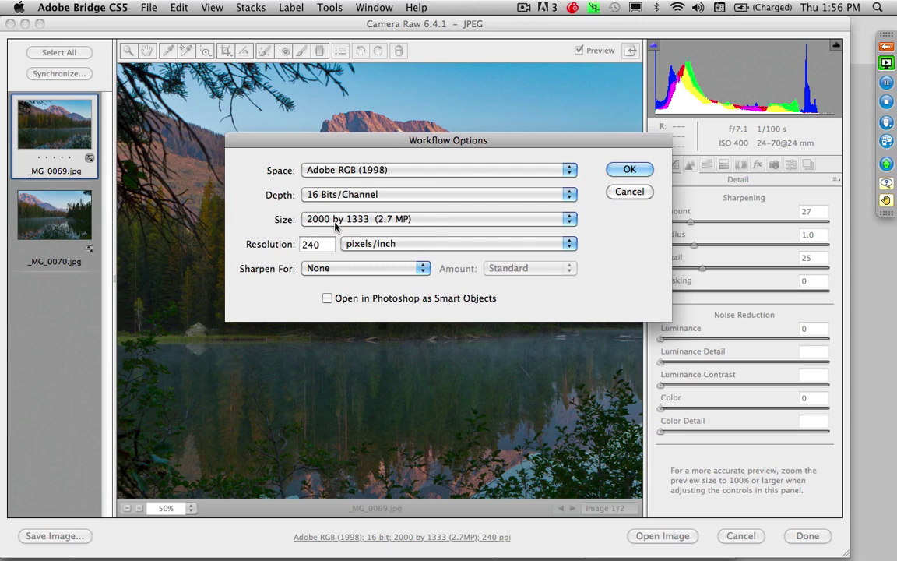
left_click(508, 221)
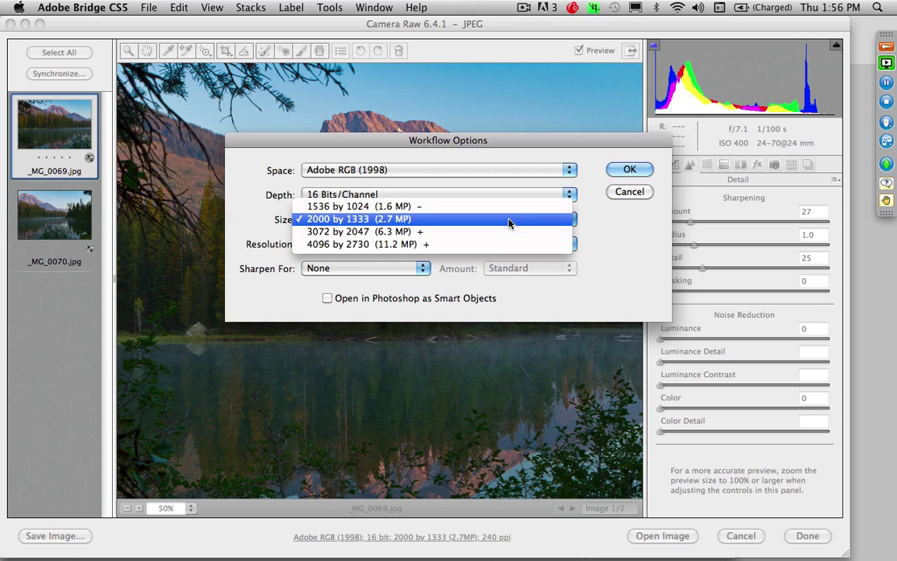
left_click(517, 177)
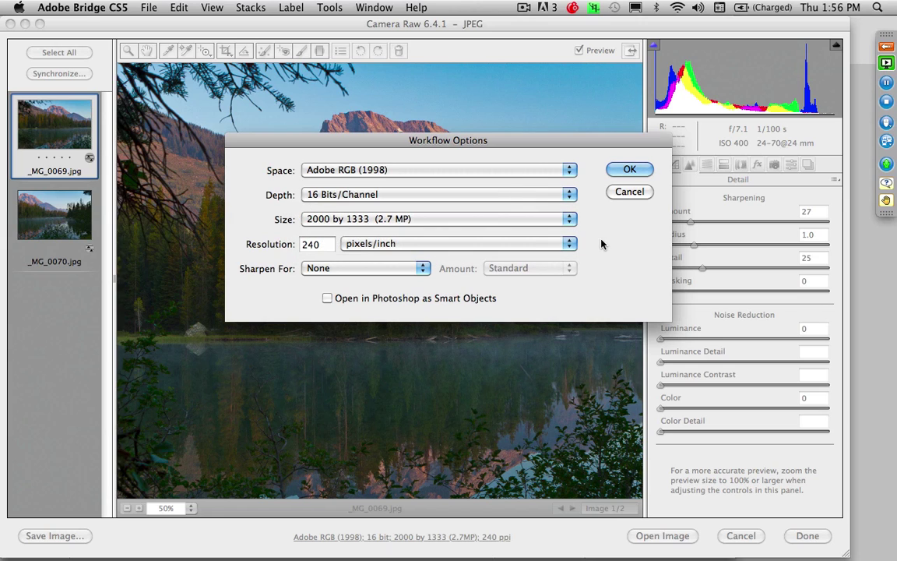
left_click(627, 170)
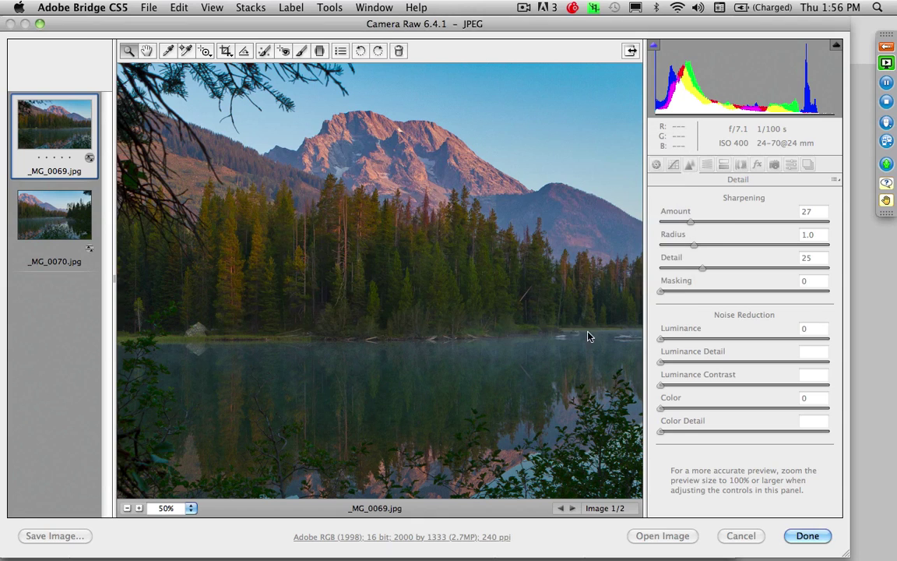
- Open both photos in Photoshop and combine them with Photomerge using the Reposition layout
left_click(67, 225, "shift")
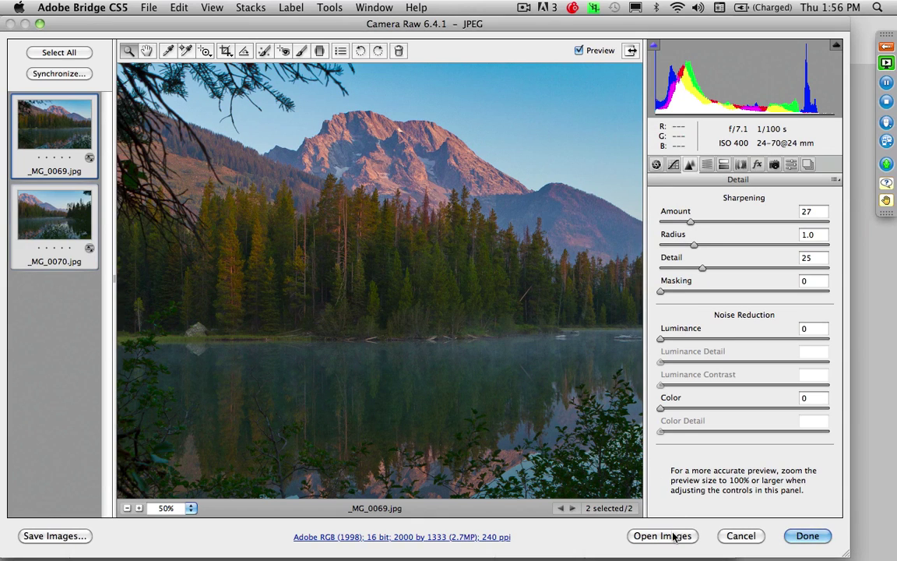
left_click(672, 536)
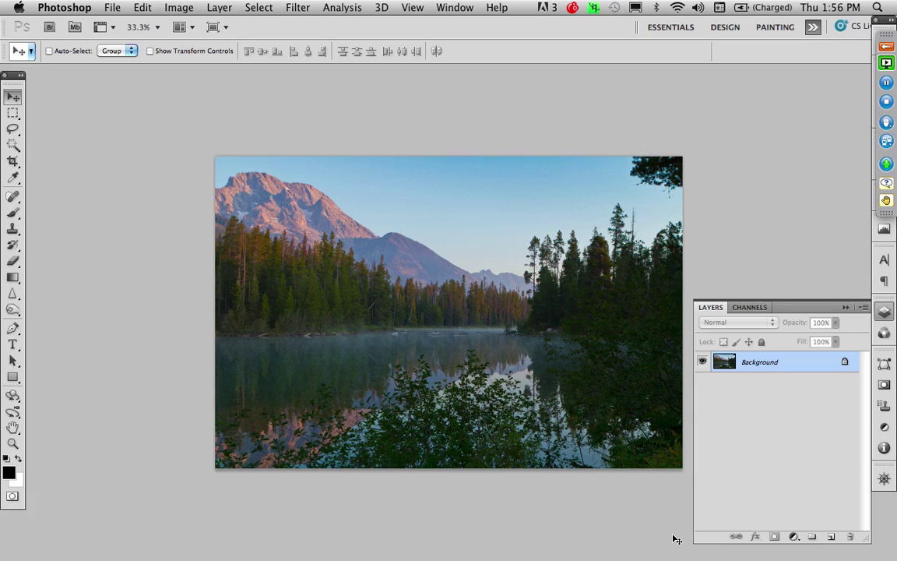
left_click(111, 7)
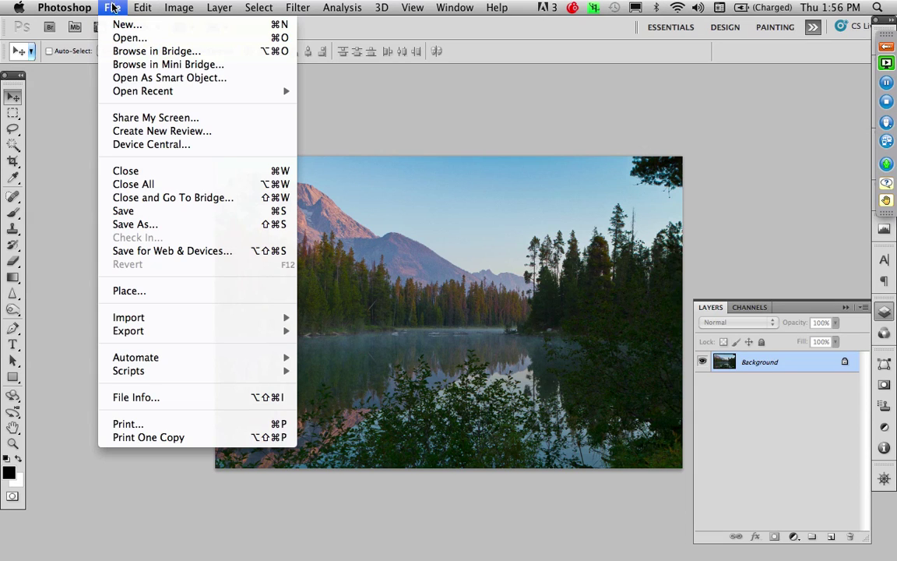
mouse_move(179, 362)
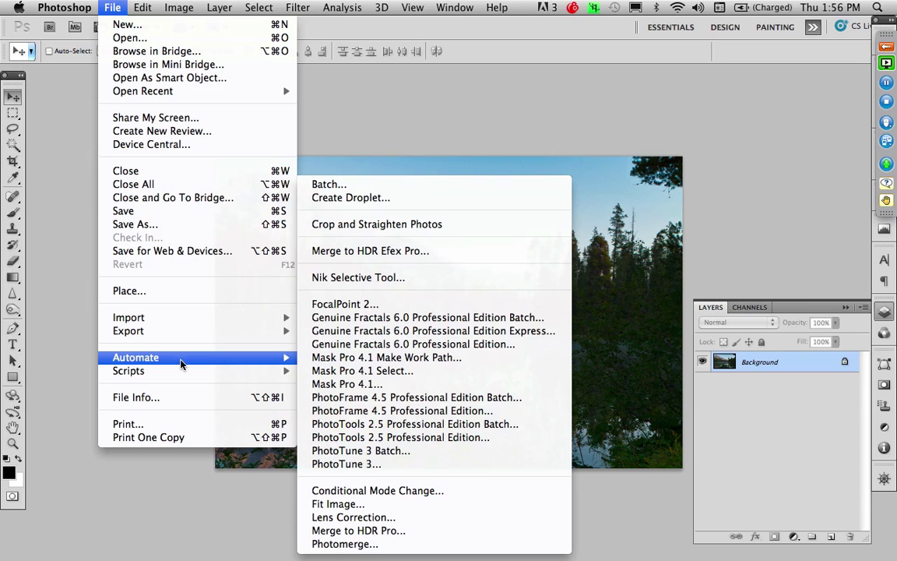
left_click(405, 543)
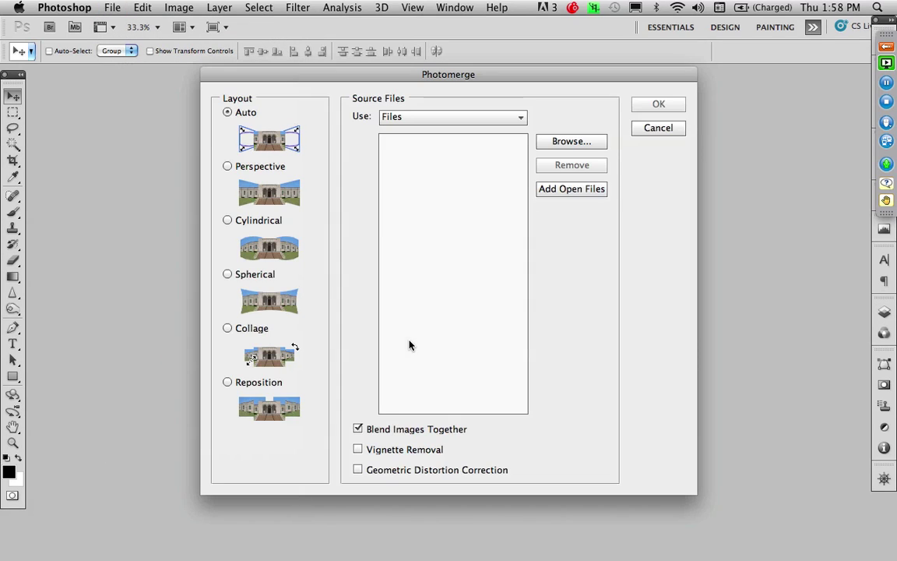
left_click(250, 385)
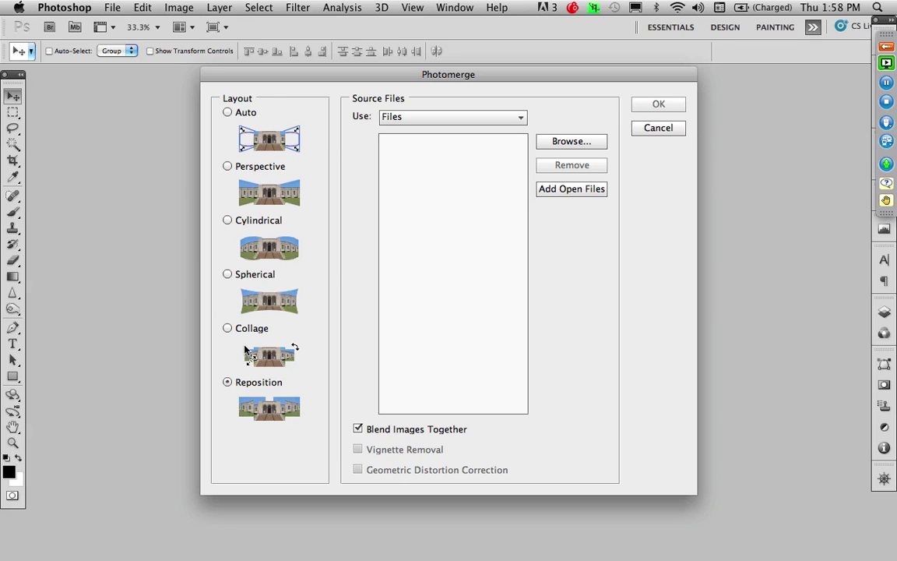
left_click(559, 190)
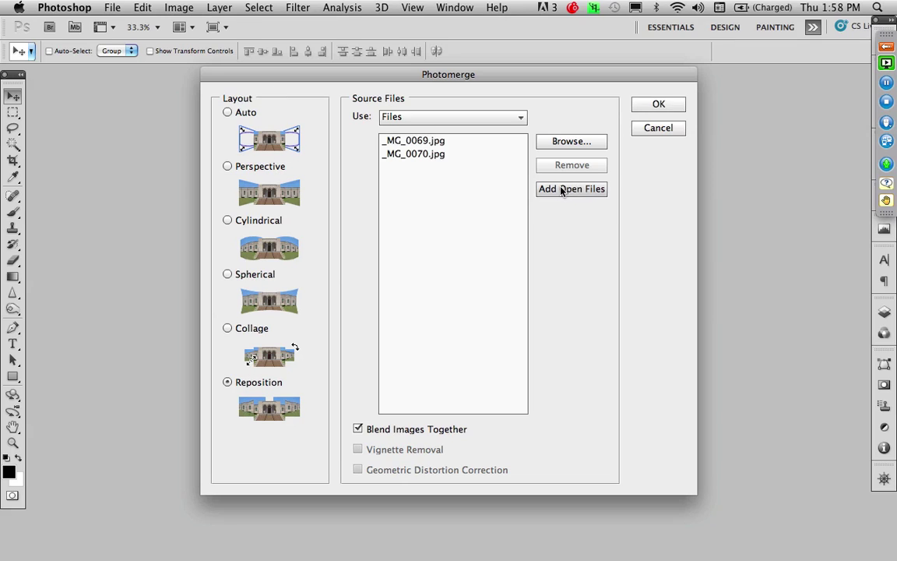
left_click(659, 105)
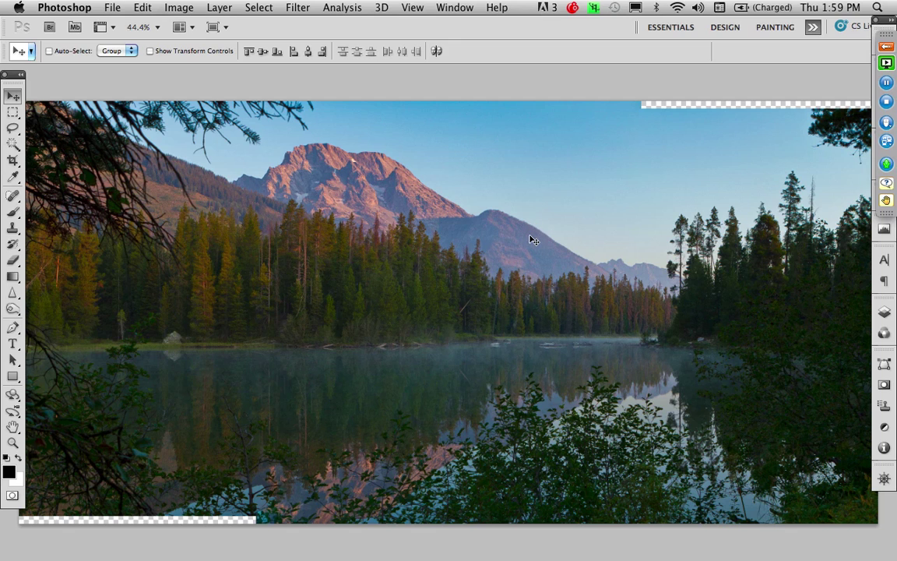
- Flatten the two masked layers of the merged panorama into a single background
key("z")
left_click(411, 280, "alt")
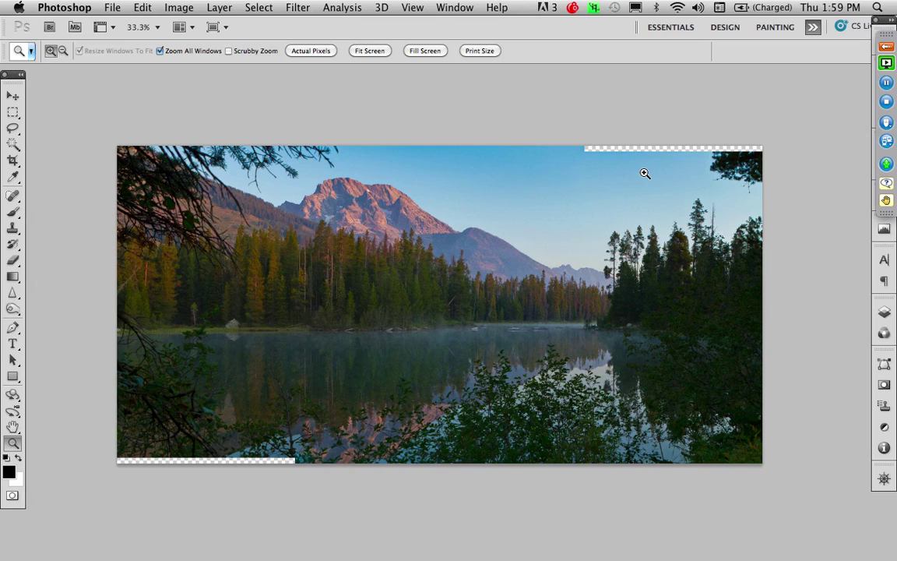
key("w")
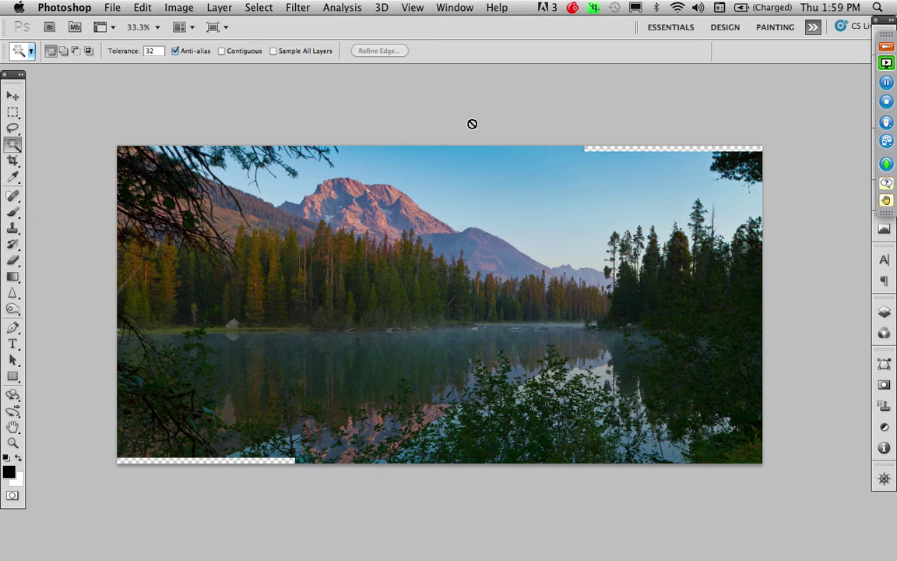
left_click(884, 312)
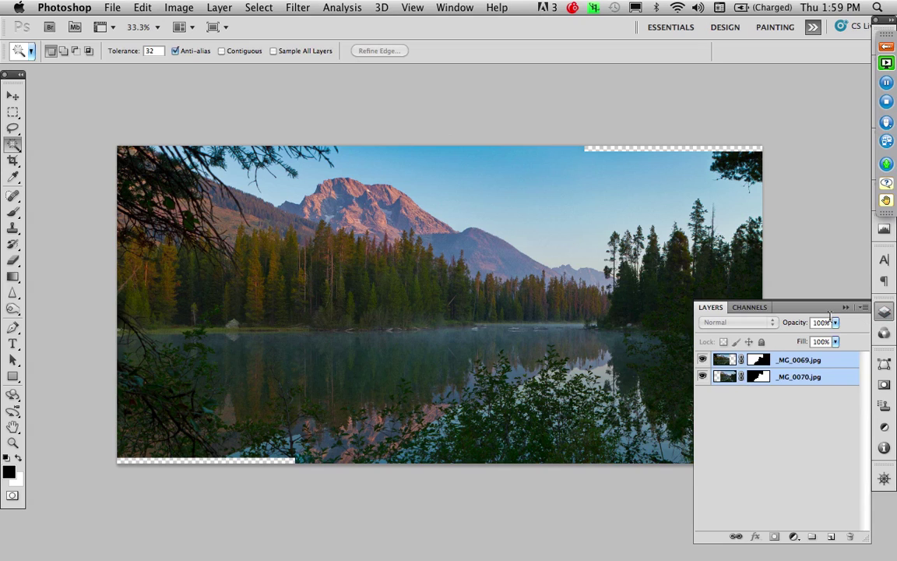
left_click(864, 307)
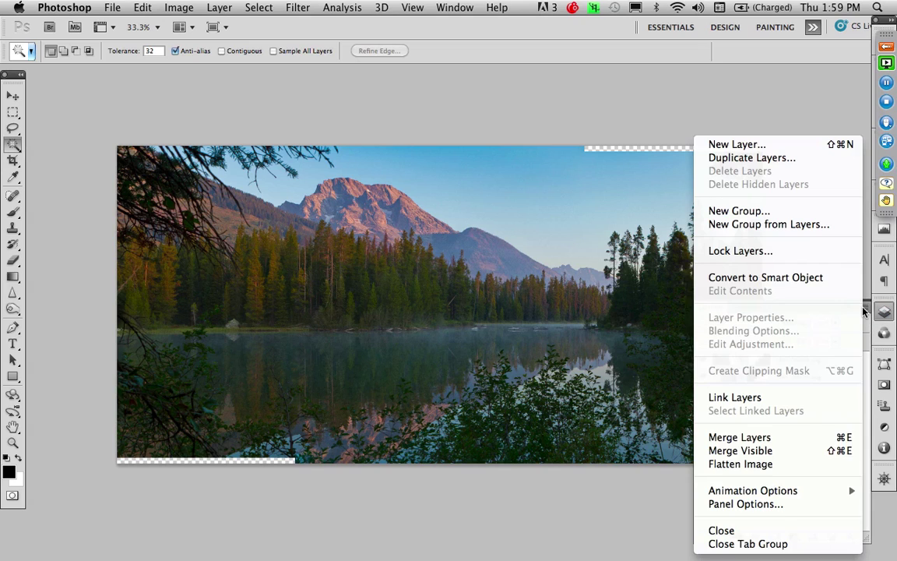
left_click(796, 465)
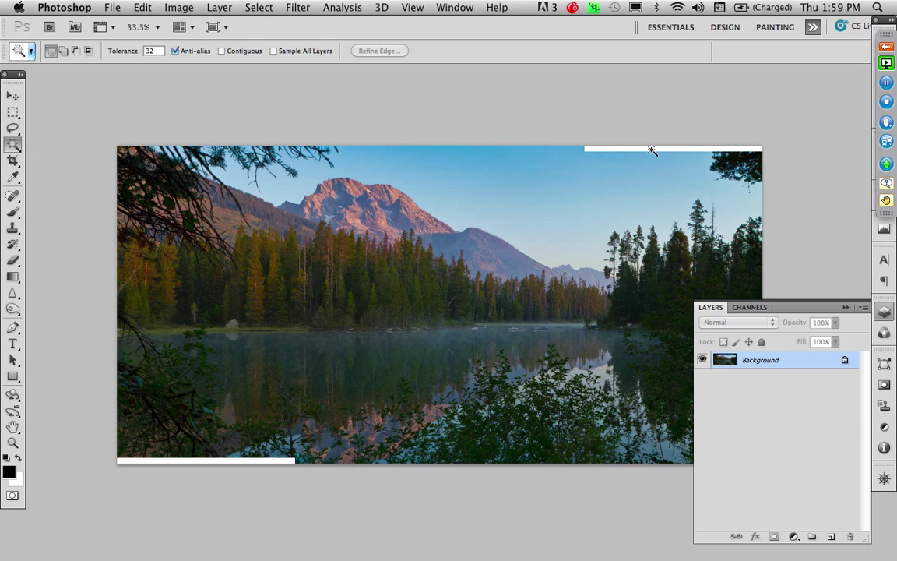
- Select only the blank white strip along the sky's upper edge with the Magic Wand limited to contiguous pixels
left_click(652, 149)
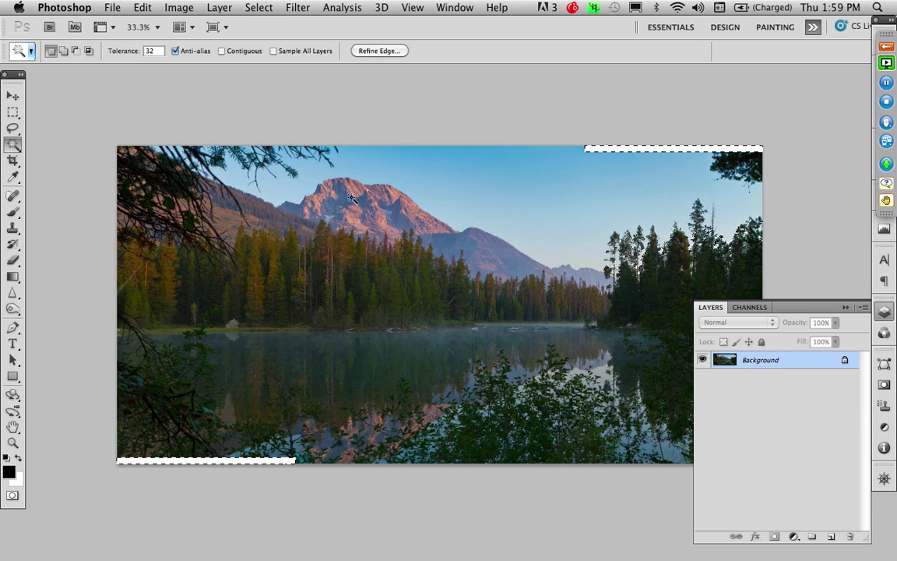
left_click(222, 51)
left_click(560, 120)
left_click(612, 149)
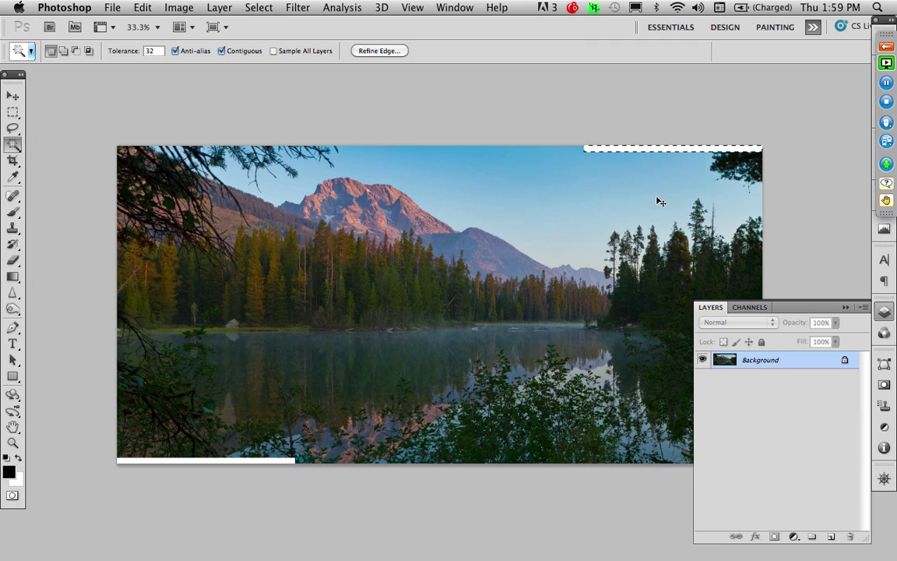
- Expand the selection around the blank strip at the sky's upper edge by 2 pixels
key("z")
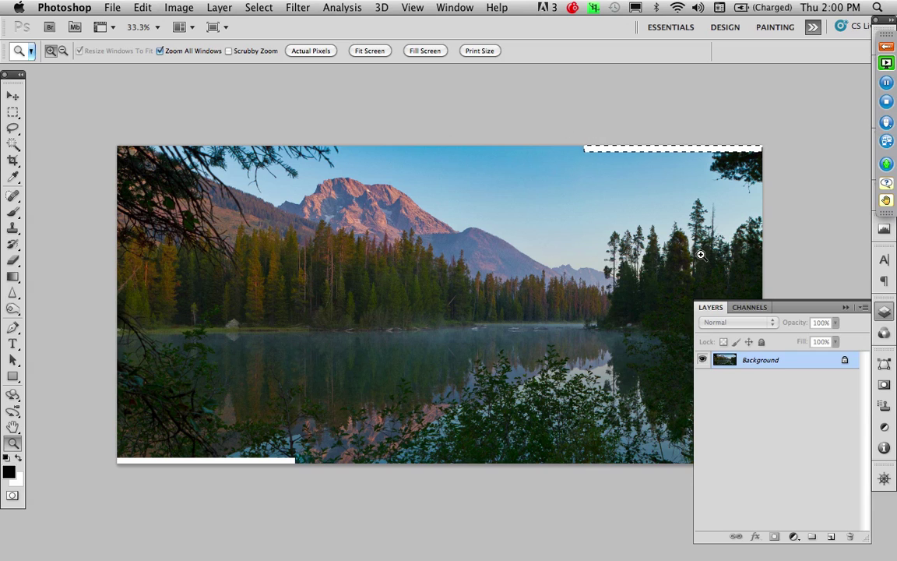
left_click(685, 133)
scroll(660, 223, "up", 10)
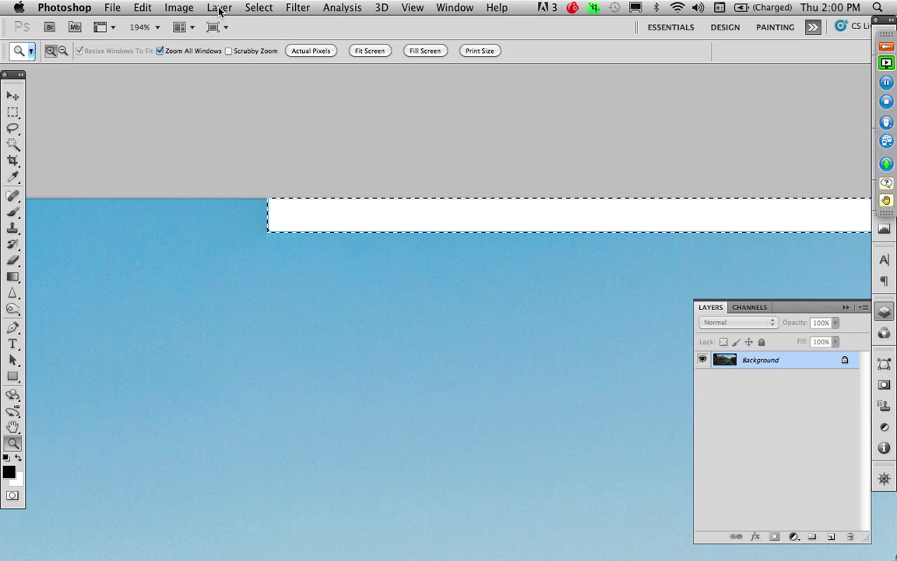
left_click(251, 9)
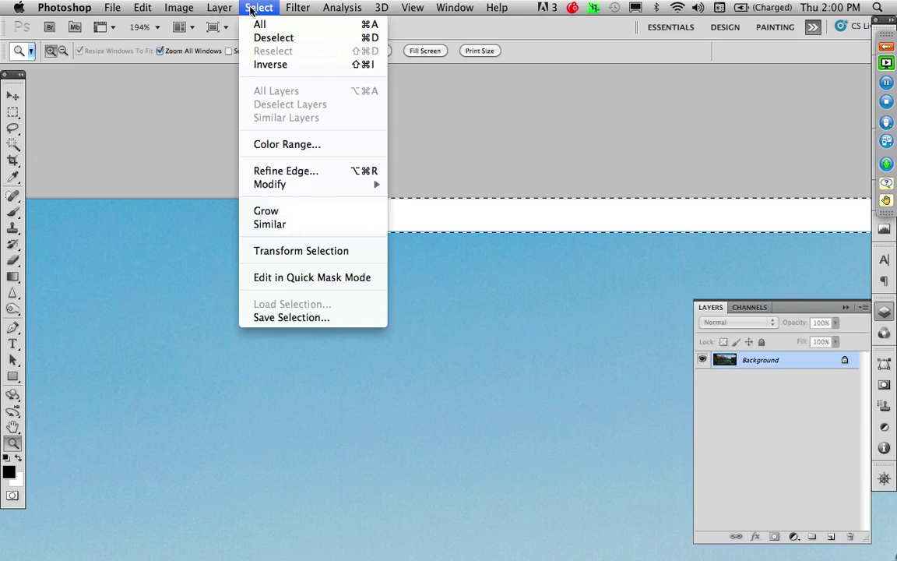
mouse_move(324, 184)
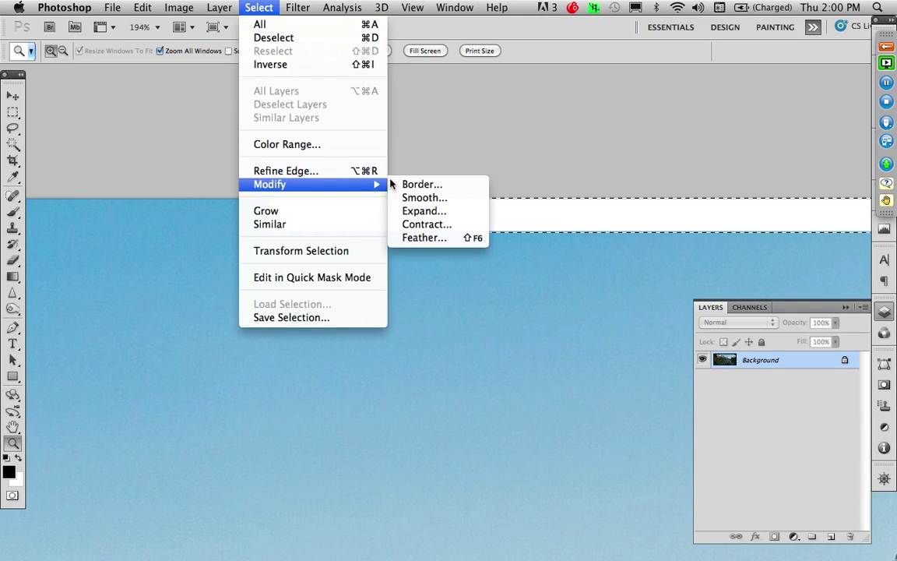
left_click(424, 210)
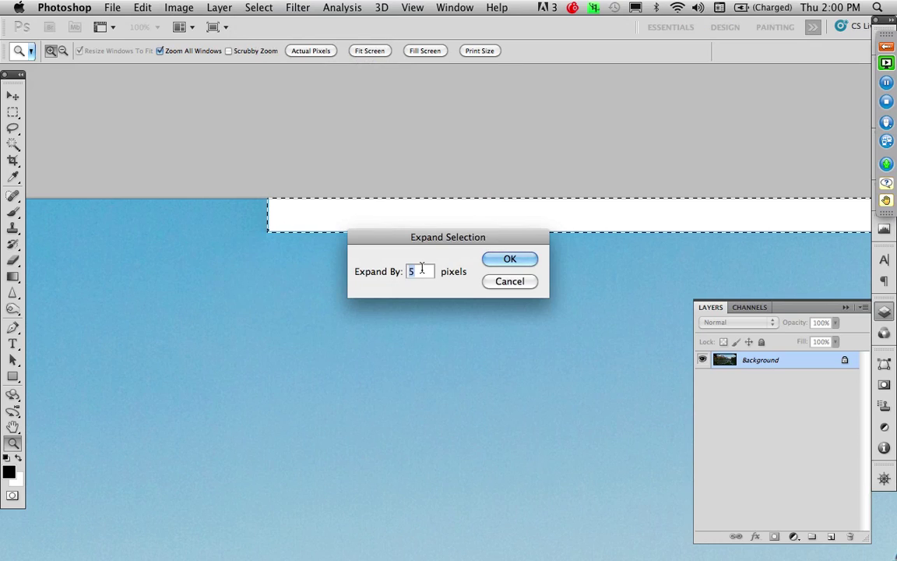
type("2")
left_click(508, 259)
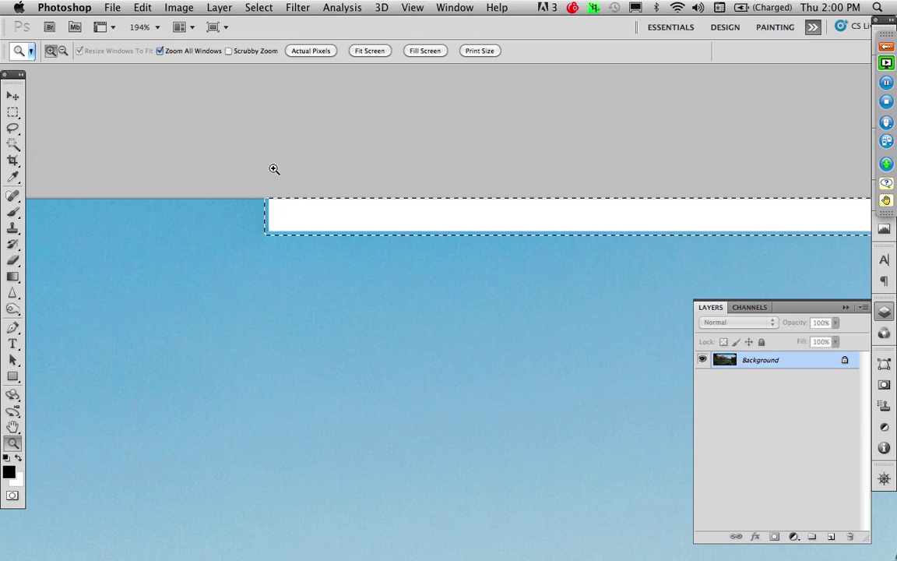
- Fill the selected sky strip with Content-Aware content in Normal mode at 100% opacity and clear the selection
left_click(142, 8)
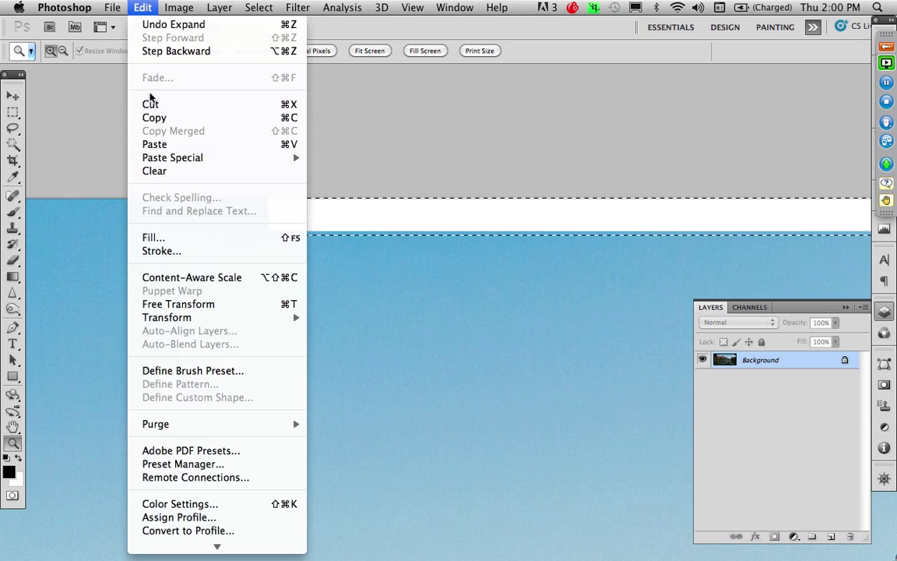
left_click(166, 240)
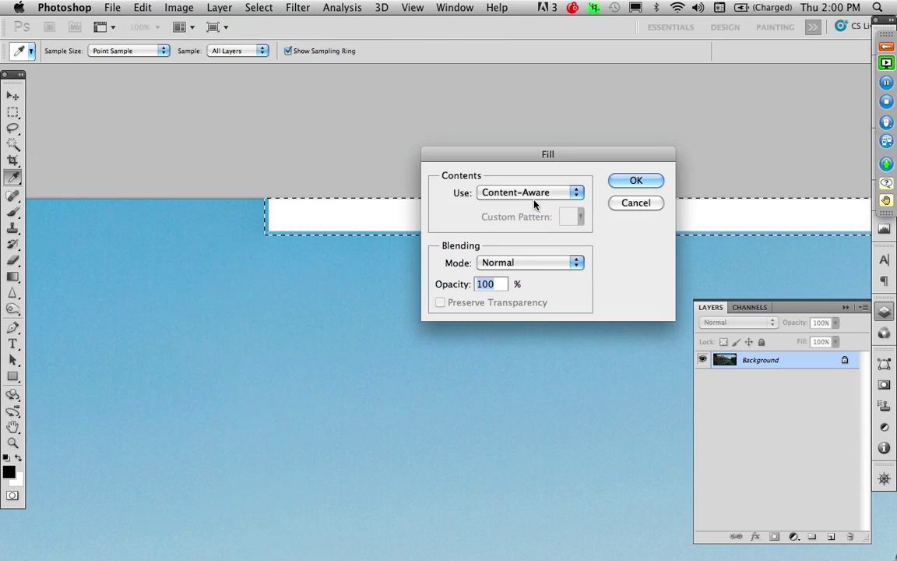
left_click(626, 184)
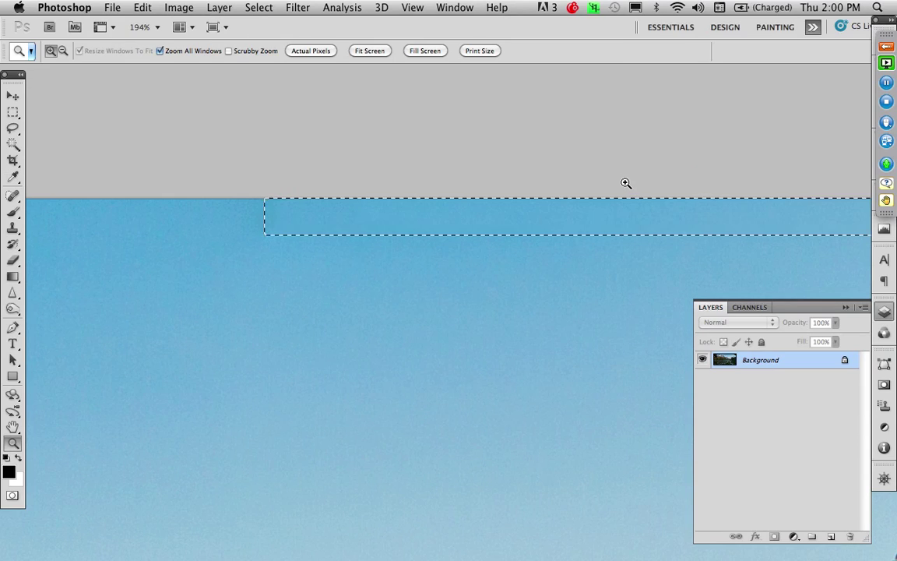
key("super+d")
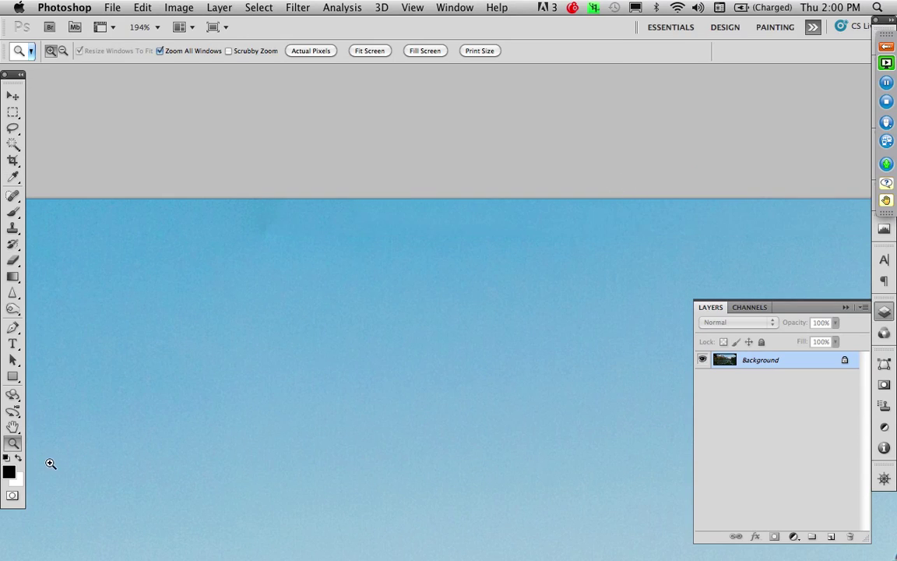
double_click(14, 429)
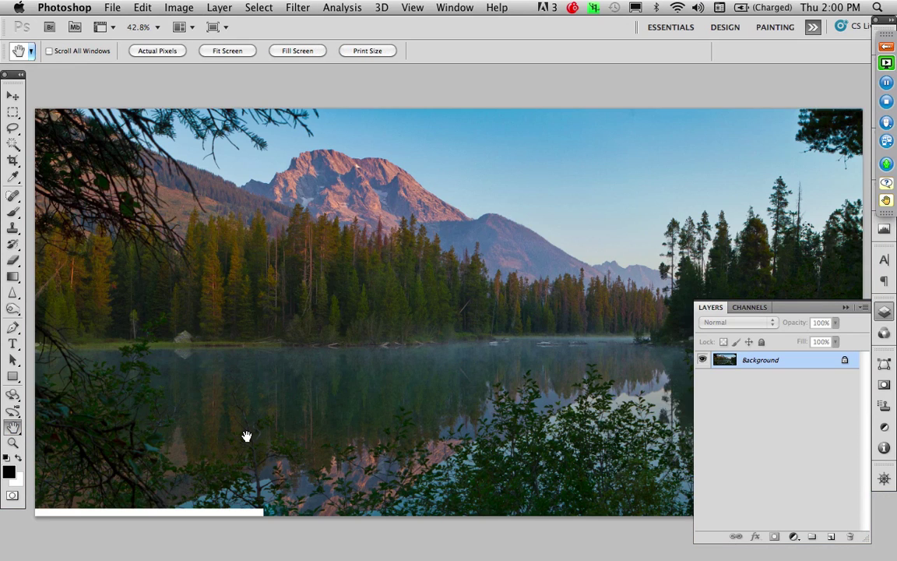
- Create a new action named Fill 2 in the Default Actions set, assign it function key F4, and start recording
left_click(463, 7)
left_click(459, 8)
left_click(460, 8)
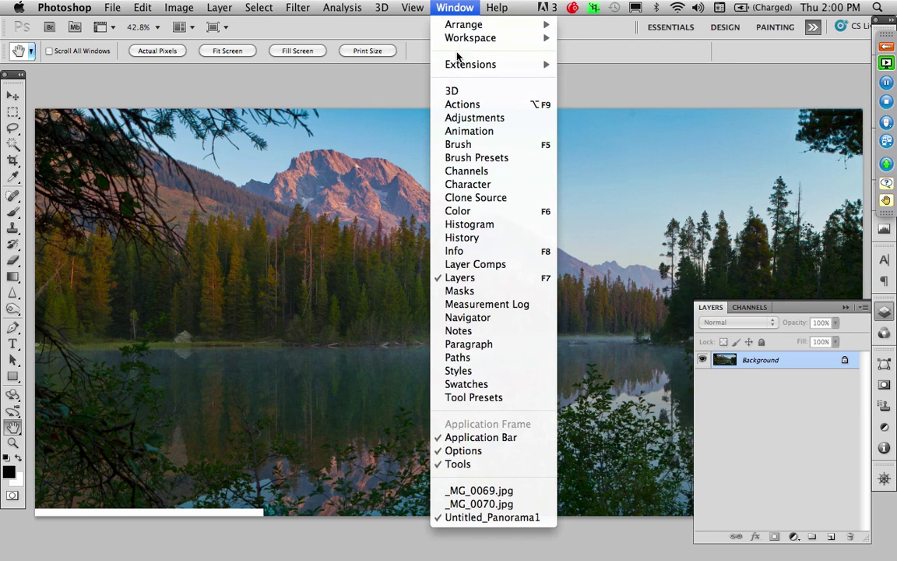
left_click(474, 104)
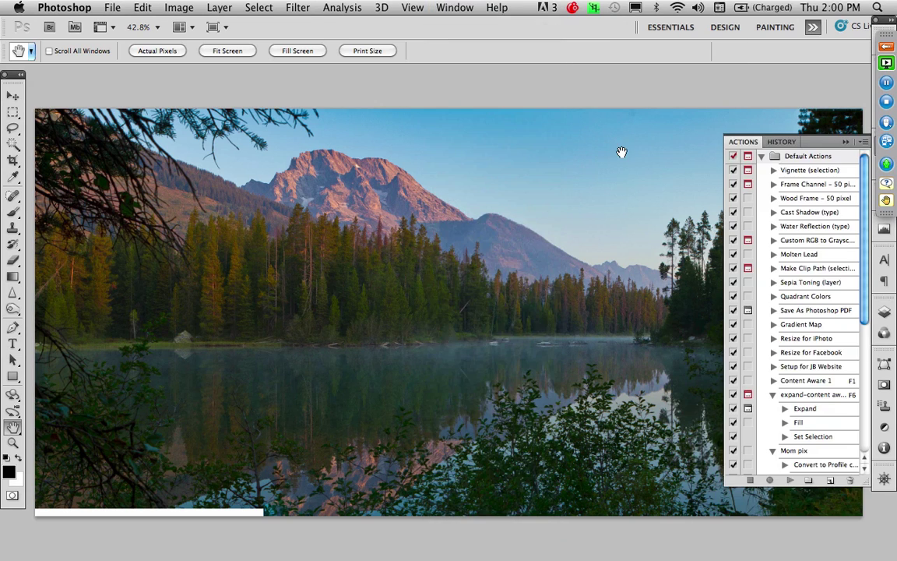
left_click(862, 145)
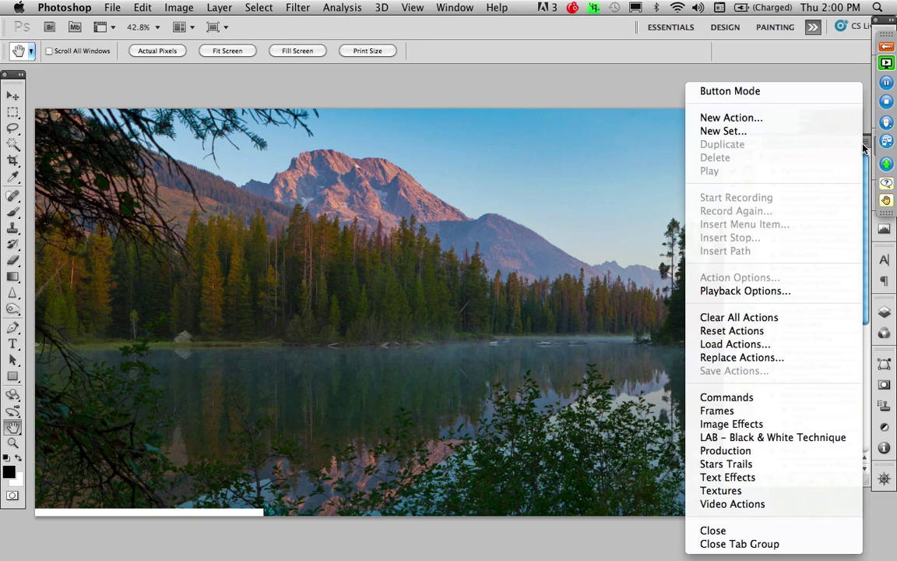
left_click(796, 118)
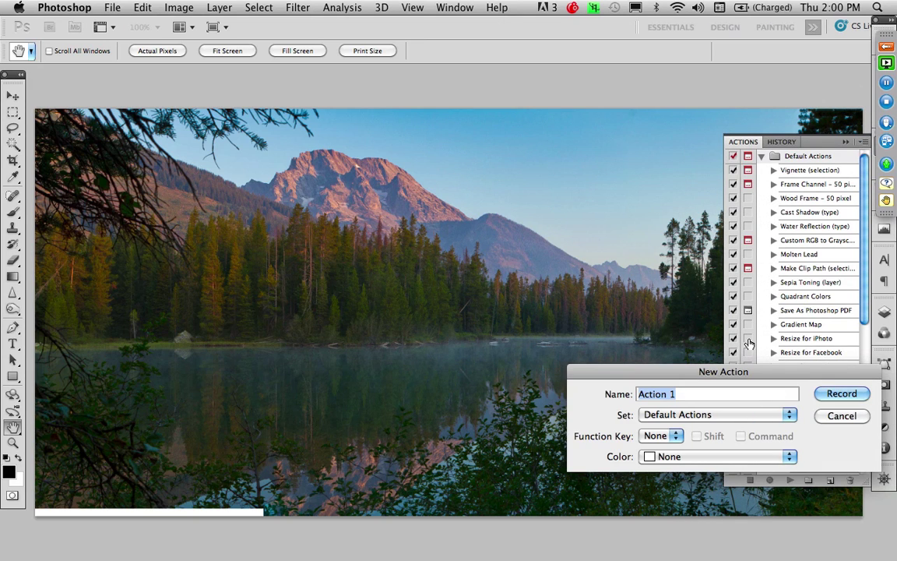
type("Fill 2")
left_click(725, 415)
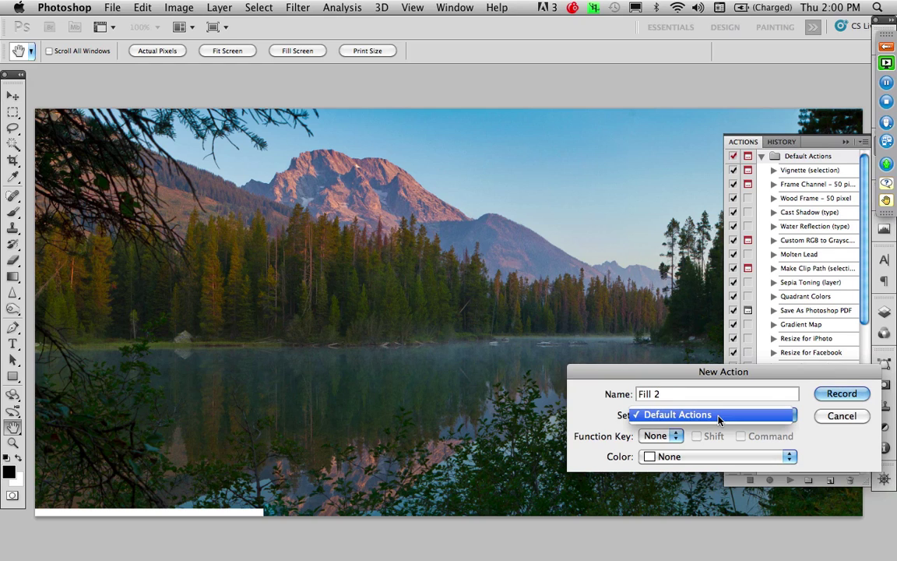
left_click(711, 409)
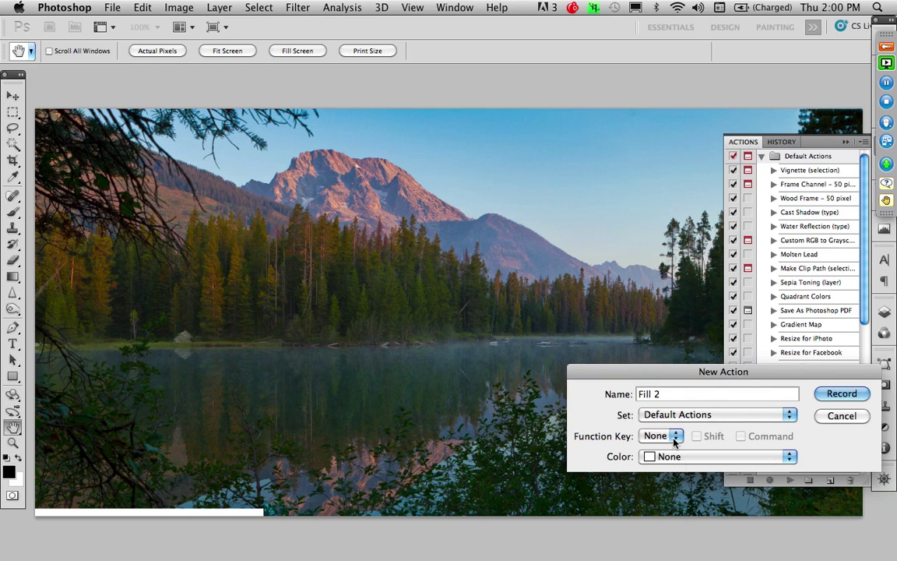
left_click(675, 439)
left_click(653, 494)
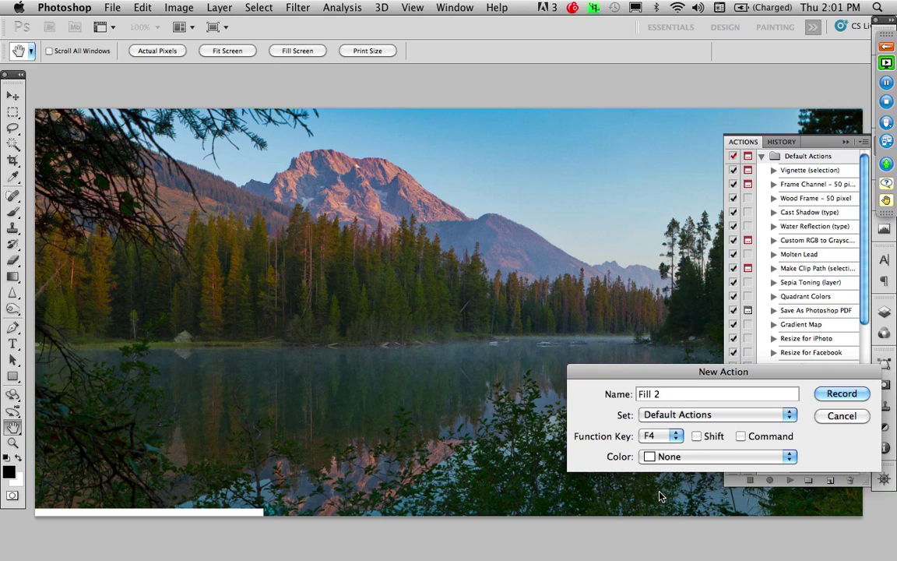
left_click(841, 394)
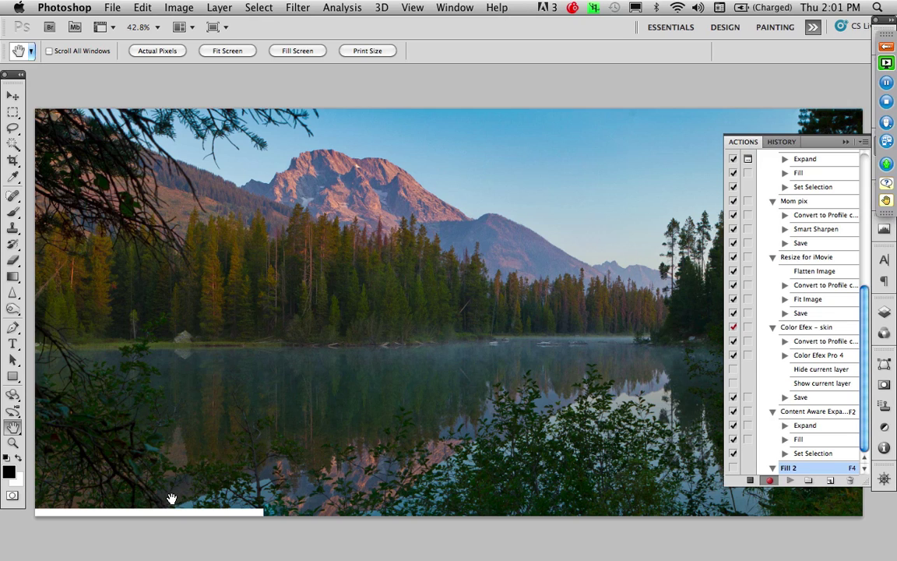
- Select the blank white strip along the photo's lower edge with the Magic Wand and remove that recorded selection step from the Fill 2 action
key("w")
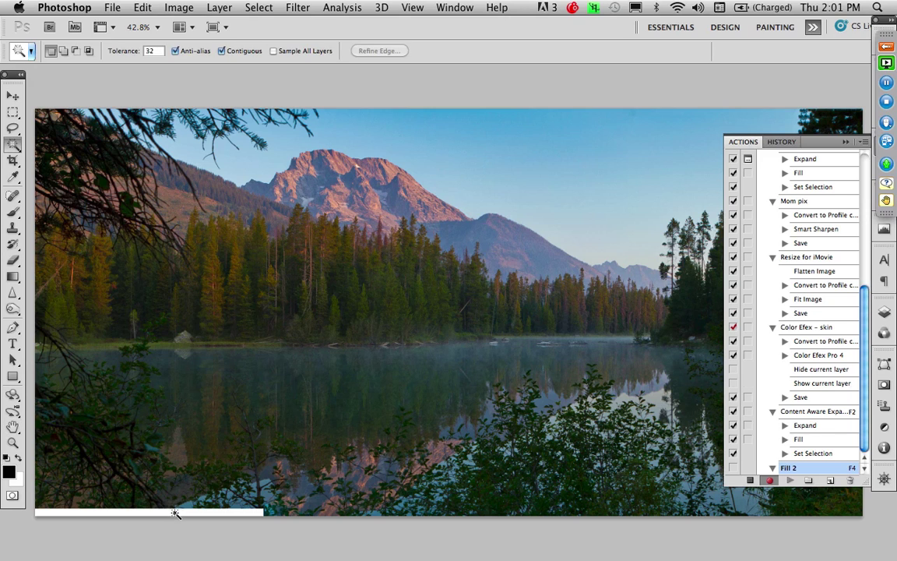
left_click(175, 513)
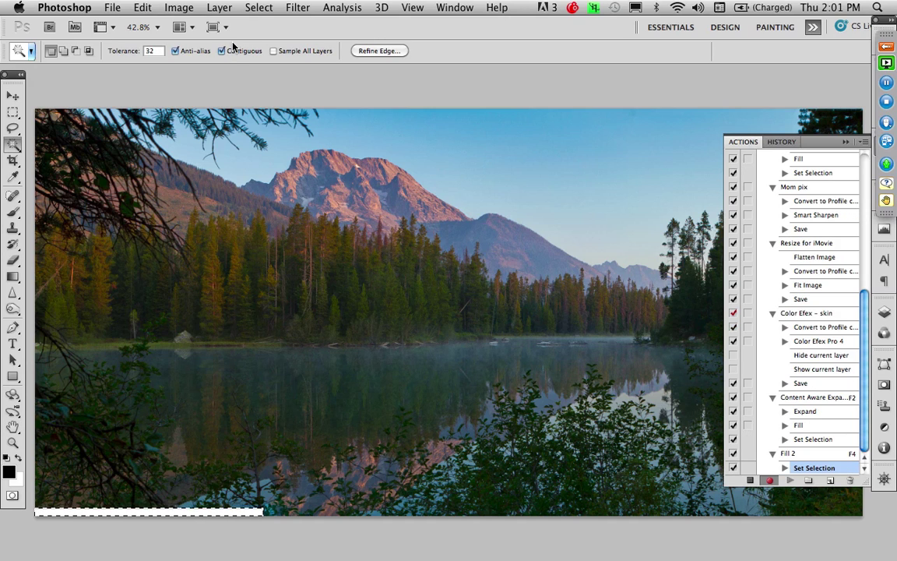
left_click(749, 480)
left_click_drag(846, 470, 849, 479)
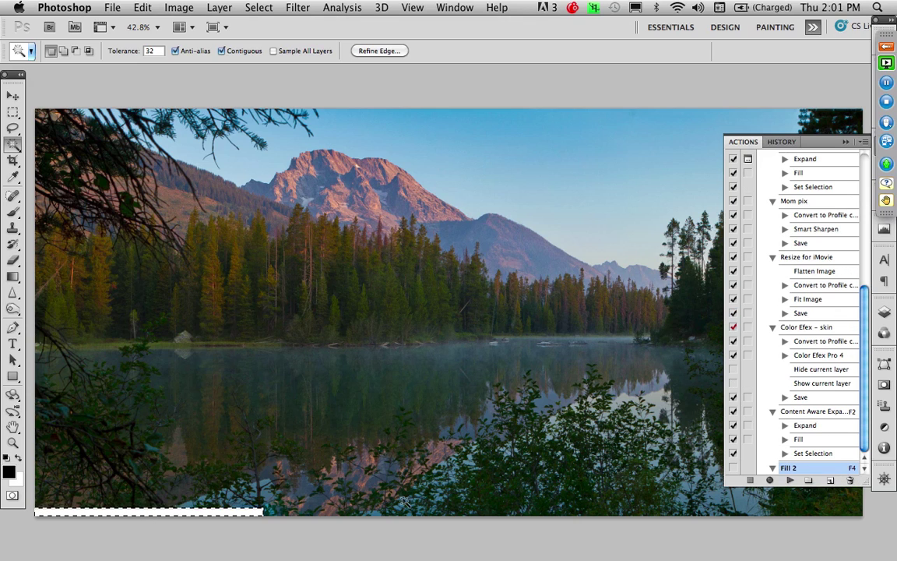
- Resume recording the Fill 2 action and expand the lower strip's selection by 2 pixels
left_click(769, 480)
left_click(259, 9)
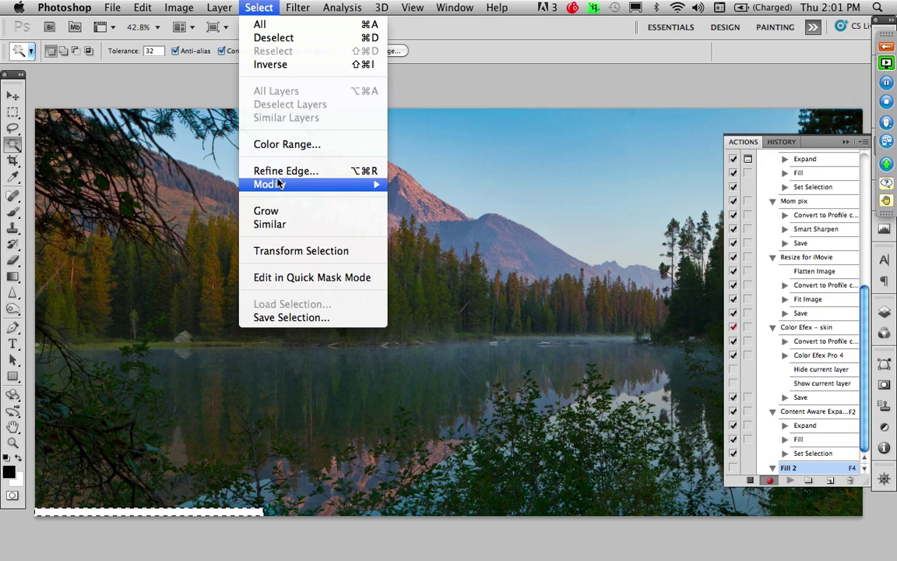
mouse_move(268, 182)
left_click(455, 212)
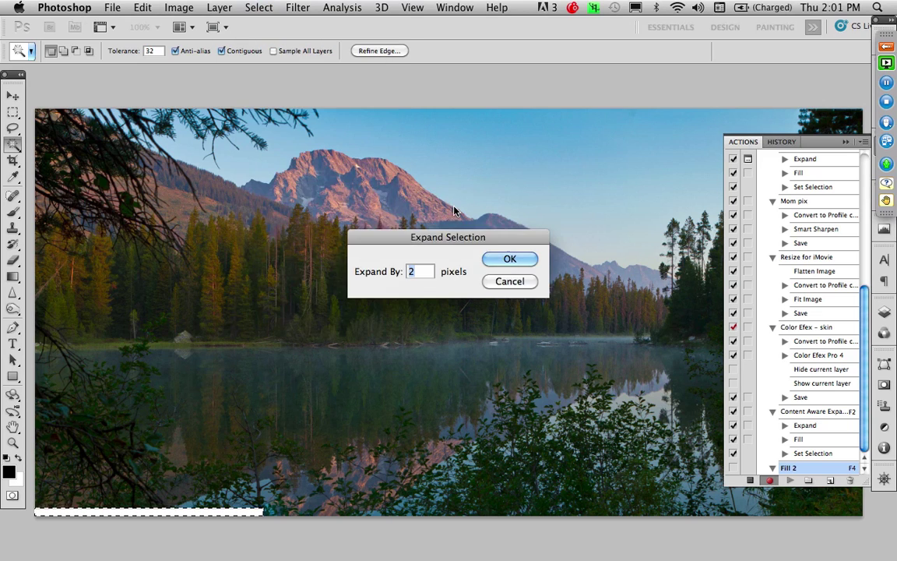
left_click(500, 258)
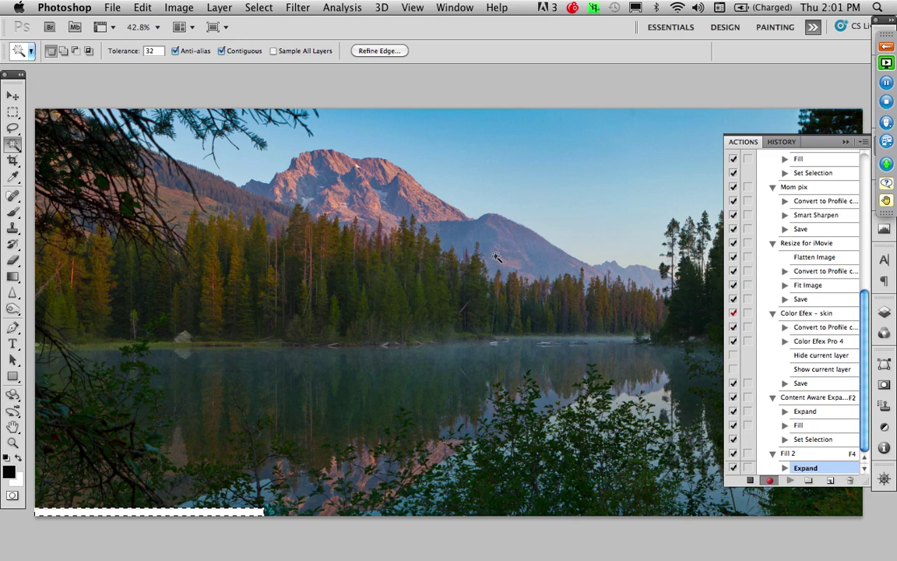
- Record a Content-Aware fill of the lower strip at 100% opacity, deselect it, and finish recording the action
left_click(144, 7)
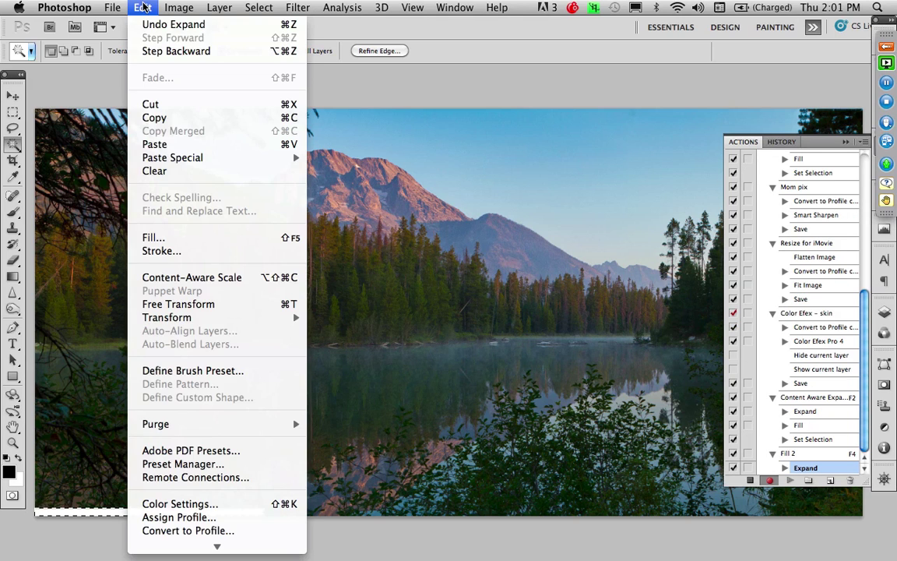
left_click(171, 244)
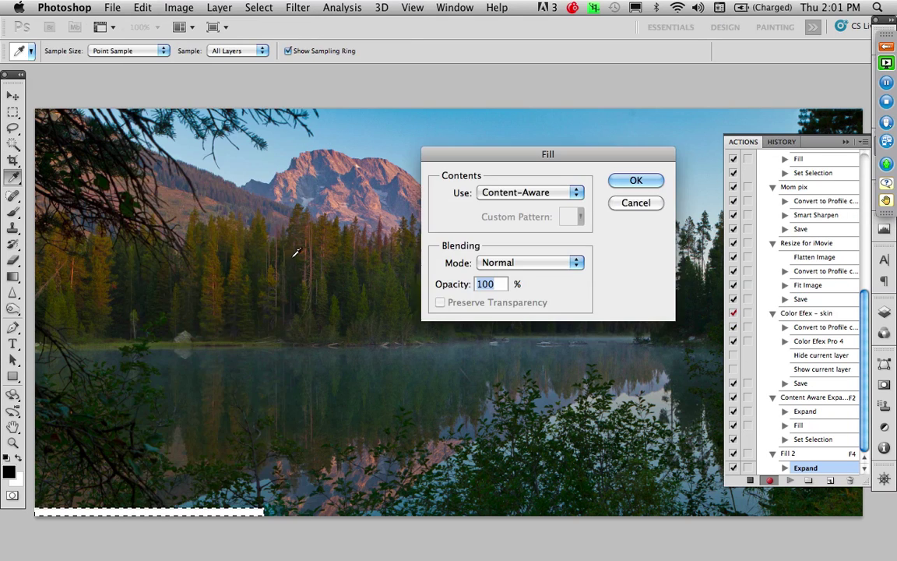
left_click(635, 181)
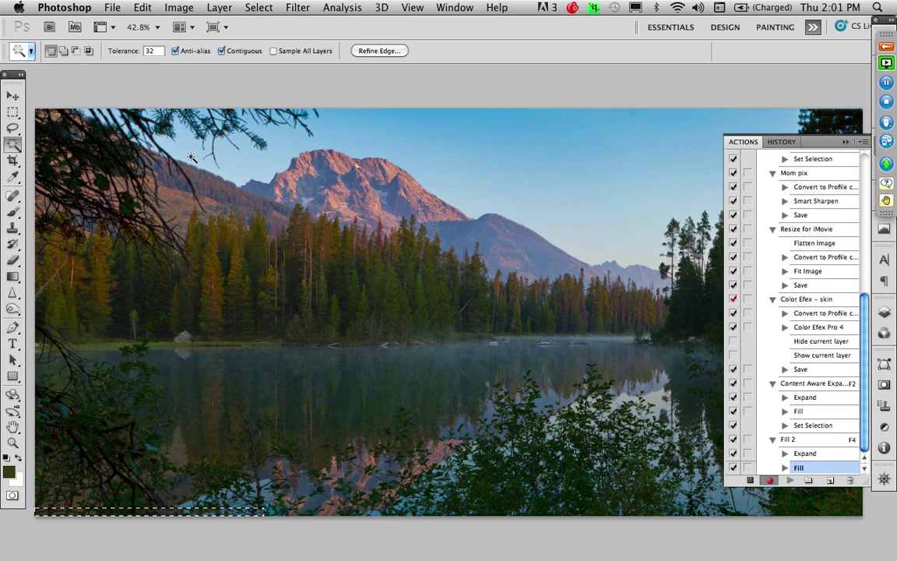
key("super+d")
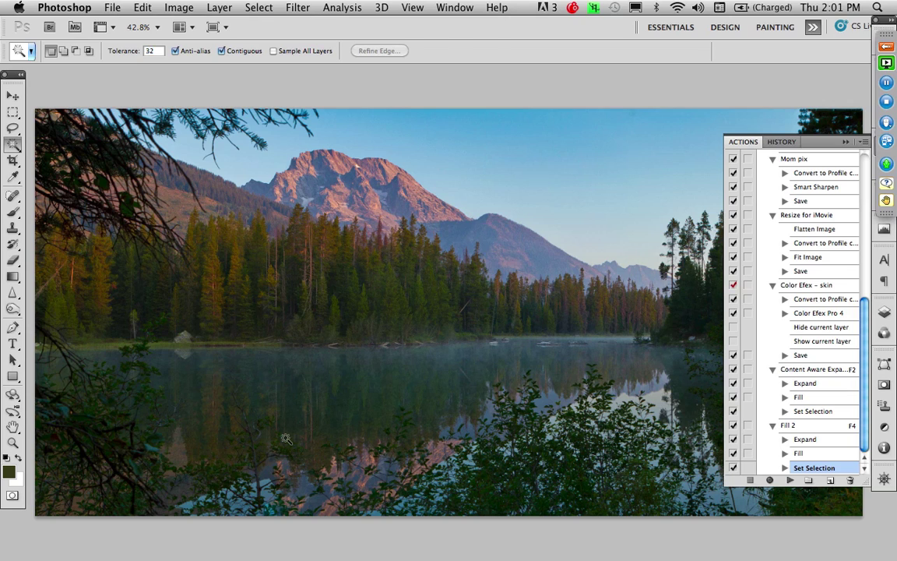
- Retouch the fill seam in the branches and leaves along the photo's lower edge with the Clone Stamp, using a 35-pixel brush
key("z")
left_click_drag(234, 459, 336, 384)
left_click_drag(287, 351, 513, 310)
key("s")
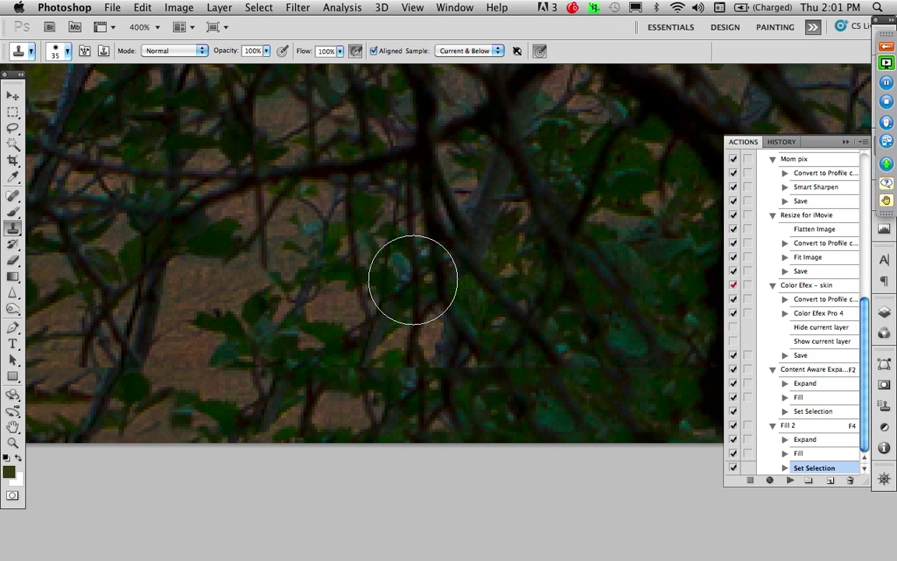
left_click(412, 283, "alt")
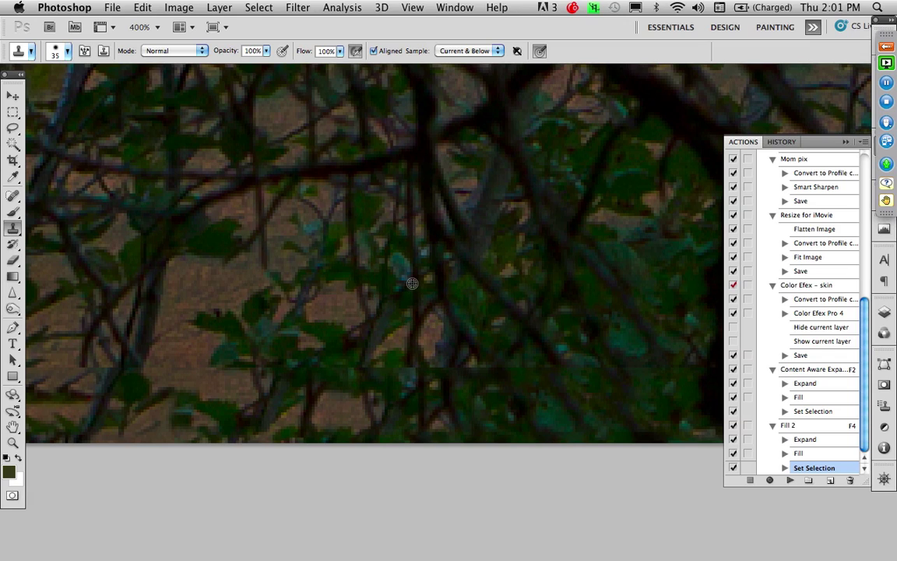
left_click(884, 311)
left_click(374, 315, "alt")
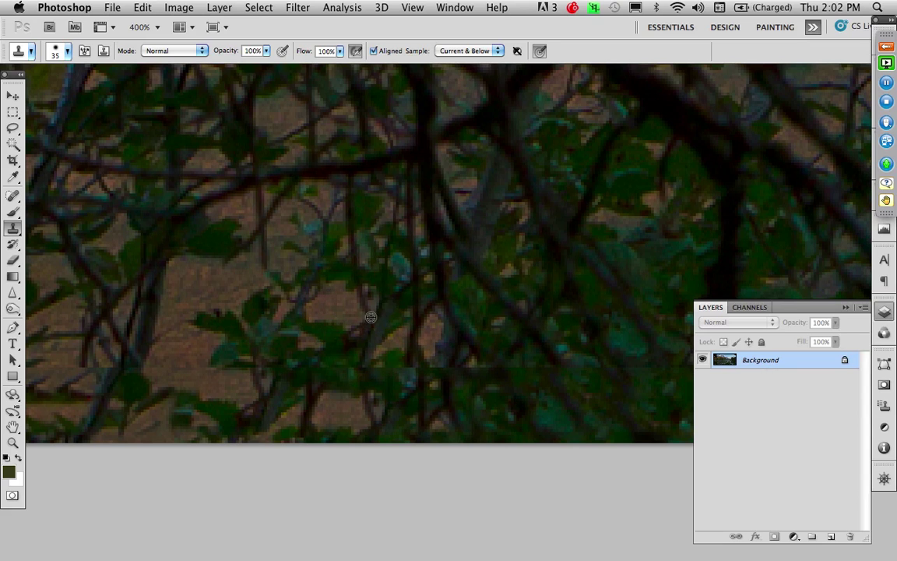
mouse_move(370, 318)
left_mouse_down()
mouse_move(266, 390)
mouse_move(280, 376)
mouse_move(236, 420)
mouse_move(332, 397)
mouse_move(421, 390)
mouse_move(523, 361)
left_mouse_up()
mouse_move(401, 347)
left_mouse_down()
mouse_move(430, 367)
mouse_move(405, 342)
mouse_move(411, 352)
mouse_move(390, 410)
mouse_move(367, 434)
mouse_move(416, 320)
mouse_move(297, 330)
mouse_move(238, 363)
mouse_move(207, 437)
mouse_move(304, 465)
mouse_move(199, 378)
mouse_move(246, 353)
mouse_move(200, 457)
mouse_move(162, 431)
mouse_move(214, 419)
left_mouse_up()
mouse_move(397, 404)
left_mouse_down()
mouse_move(344, 340)
mouse_move(150, 372)
mouse_move(307, 358)
mouse_move(228, 358)
left_mouse_up()
mouse_move(329, 329)
left_mouse_down()
mouse_move(379, 384)
mouse_move(306, 383)
mouse_move(399, 417)
mouse_move(365, 444)
mouse_move(423, 420)
mouse_move(424, 397)
mouse_move(460, 444)
mouse_move(506, 414)
left_mouse_up()
left_click(309, 320, "alt")
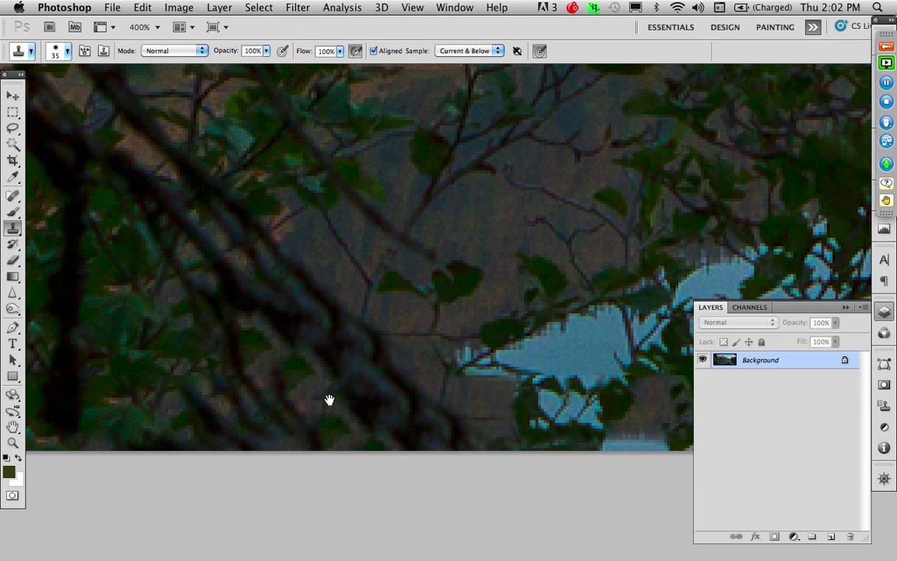
key("super+0")
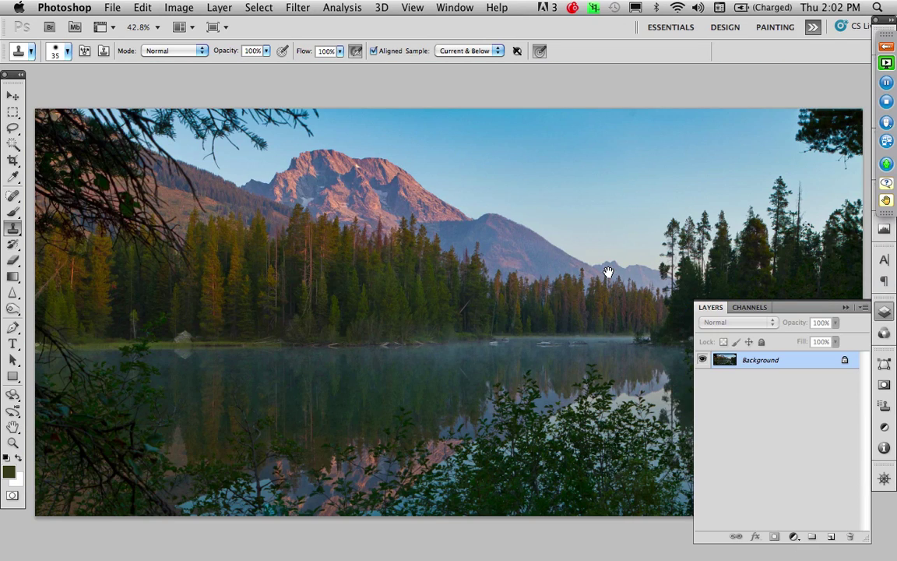
key("z")
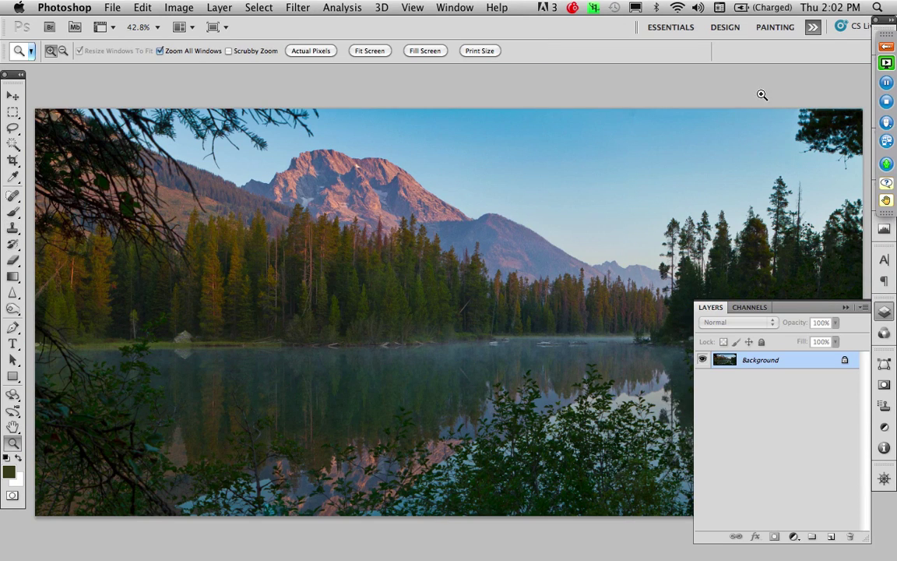
- Retouch the fill seam in the dark pine foliage at the photo's upper-right corner with the Clone Stamp, using a 35-pixel brush
left_click_drag(867, 172, 467, 325)
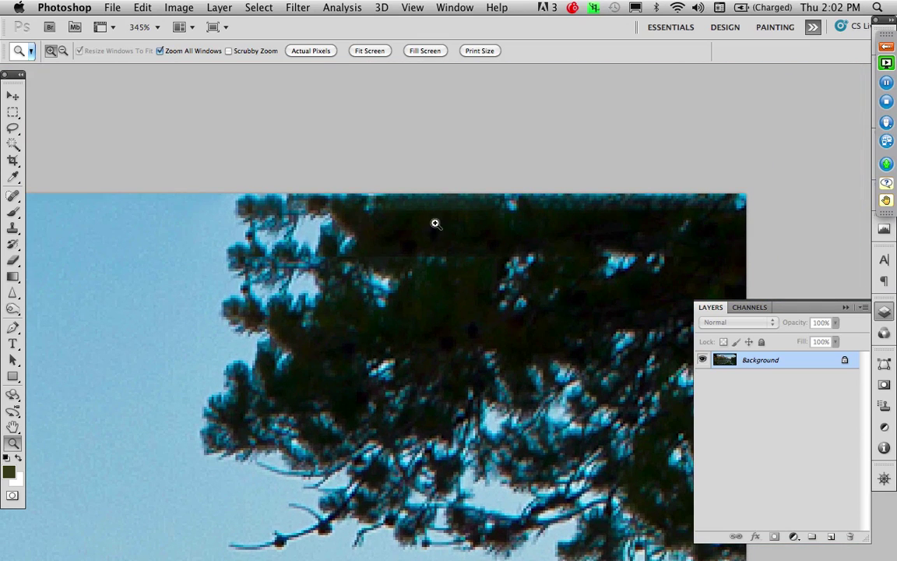
key("s")
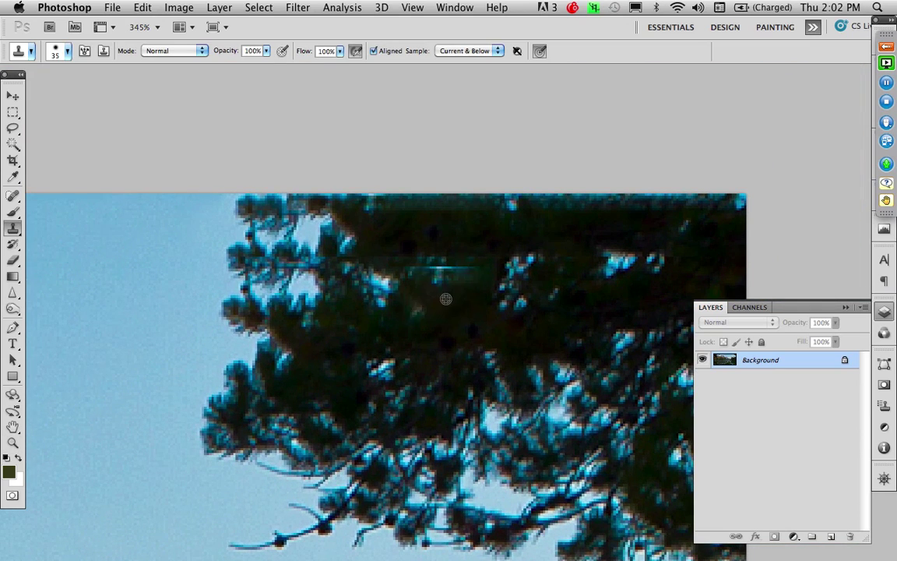
mouse_move(449, 265)
left_mouse_down()
mouse_move(455, 230)
mouse_move(510, 219)
mouse_move(665, 221)
mouse_move(697, 230)
left_mouse_up()
left_click(460, 320, "alt")
left_click_drag(508, 238, 511, 236)
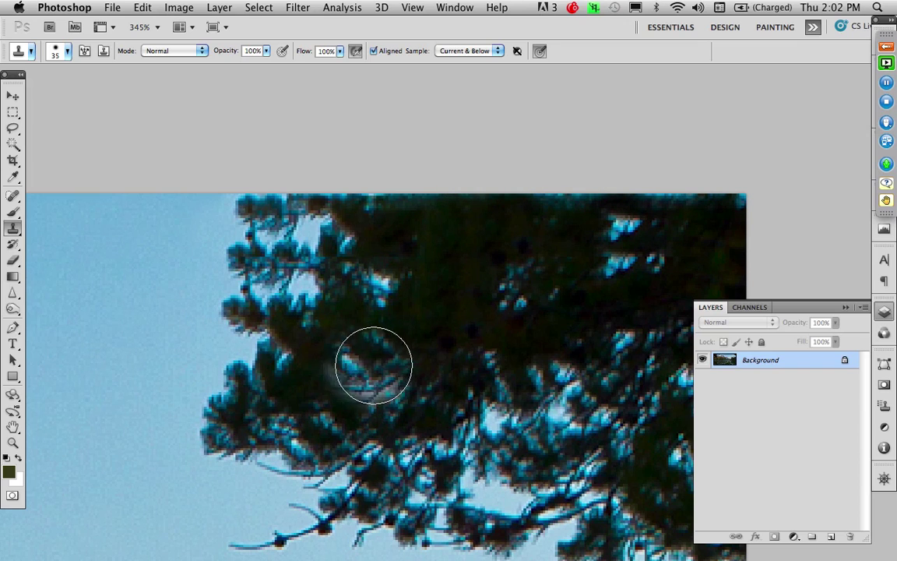
left_click_drag(415, 310, 367, 295)
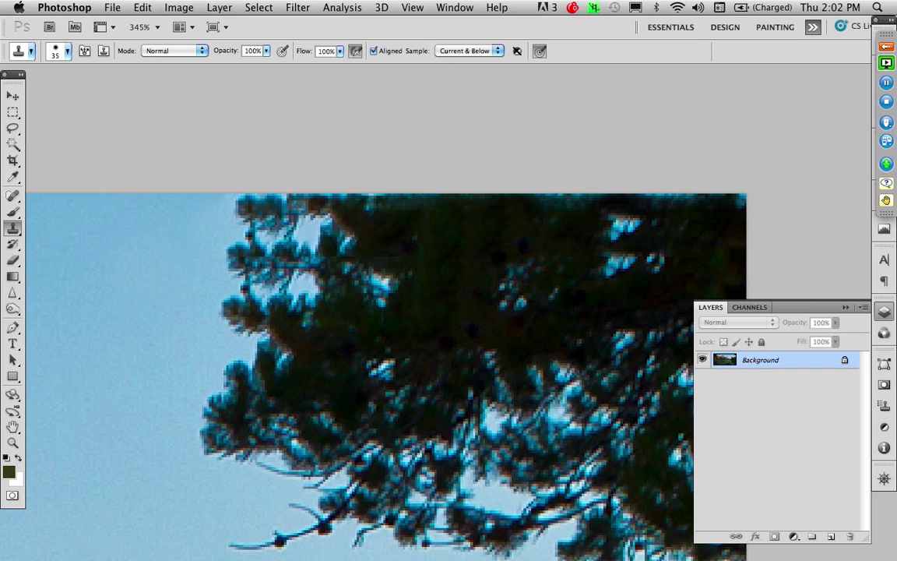
- Clone clean blue sky over the stray branch tips along the upper edge of the corner pine
left_click(129, 205, "alt")
mouse_move(228, 185)
left_mouse_down()
mouse_move(246, 200)
mouse_move(252, 180)
mouse_move(269, 201)
mouse_move(286, 199)
left_mouse_up()
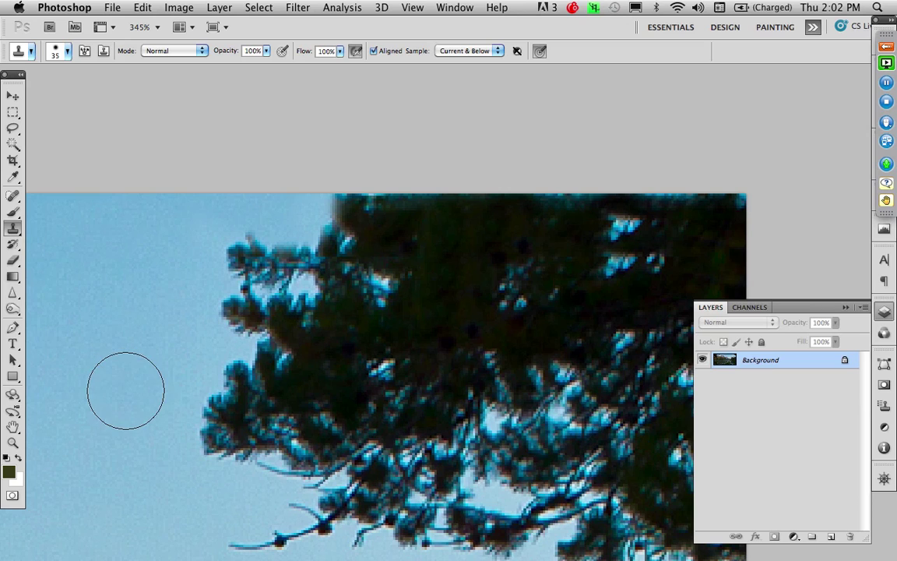
key("super+0")
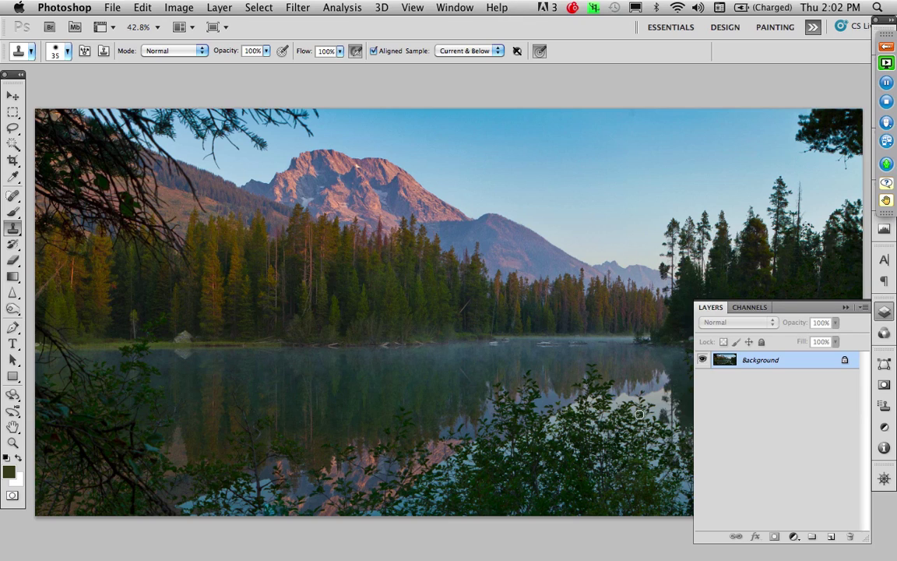
- Open the layered file Leigh Lake Pano.psd from the 3a. Leigh Lake Pano folder
key("super+o")
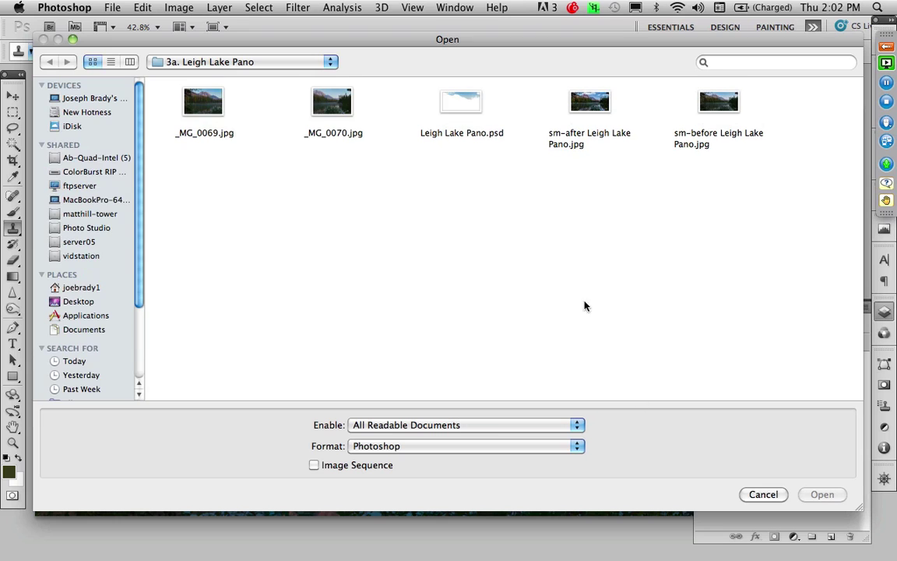
double_click(429, 98)
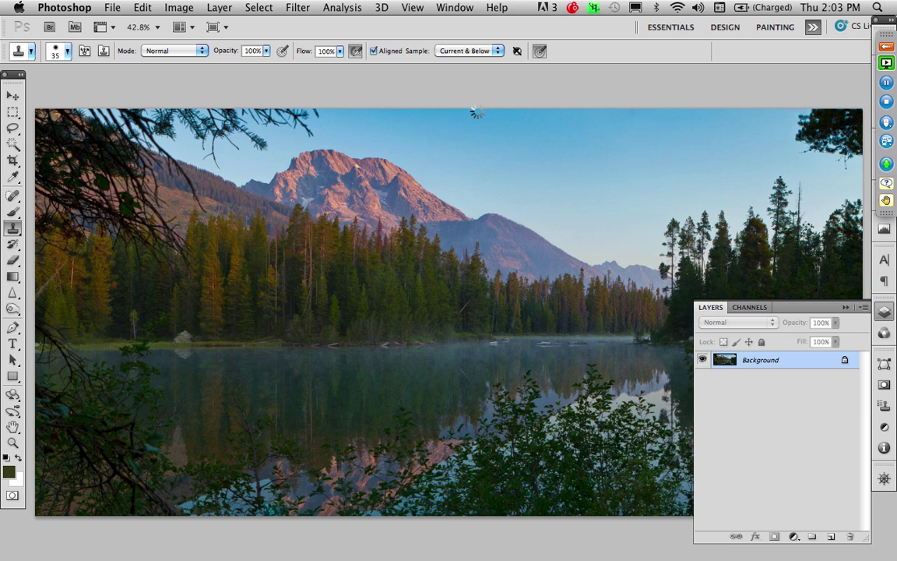
key("ctrl+Tab")
left_click(601, 251)
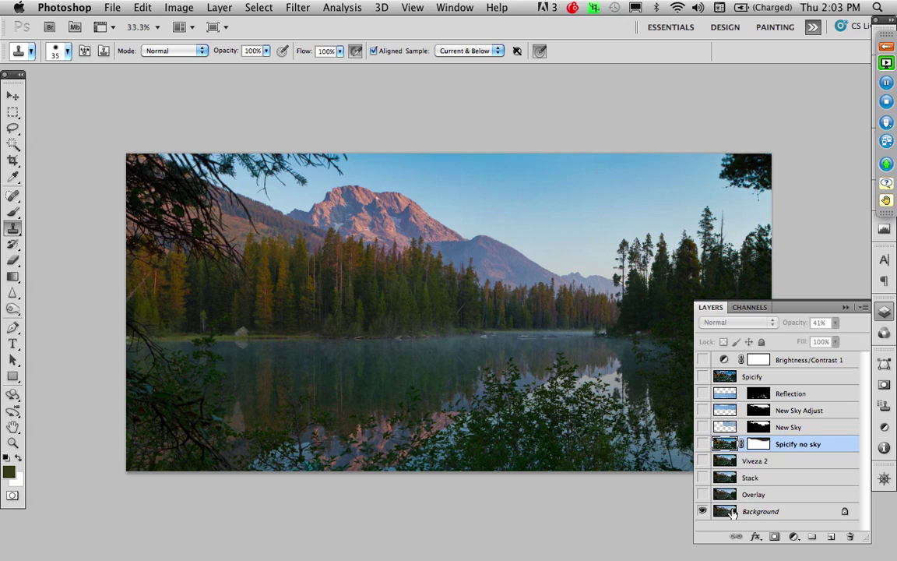
- Duplicate the Background layer and set the copy to the Overlay blend mode at 24% opacity
key("super+j")
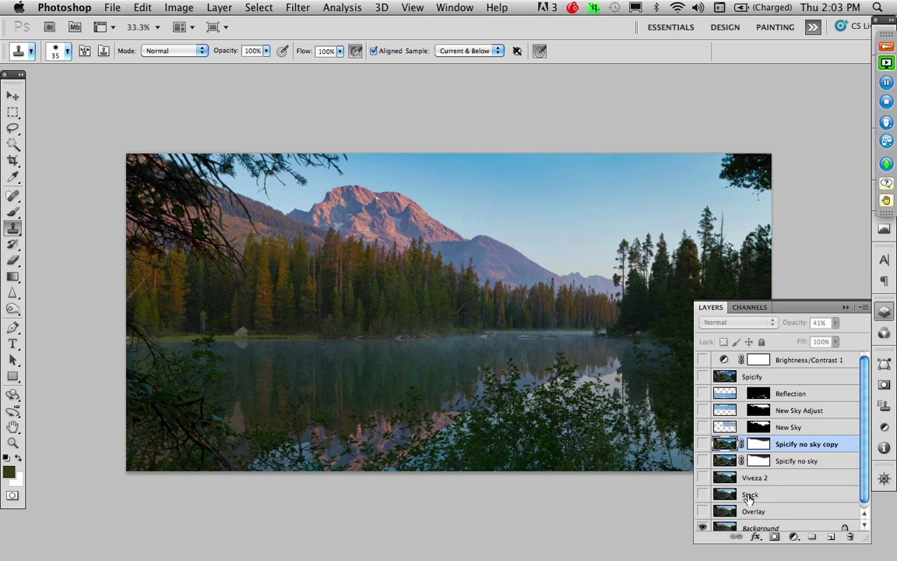
key("super+z")
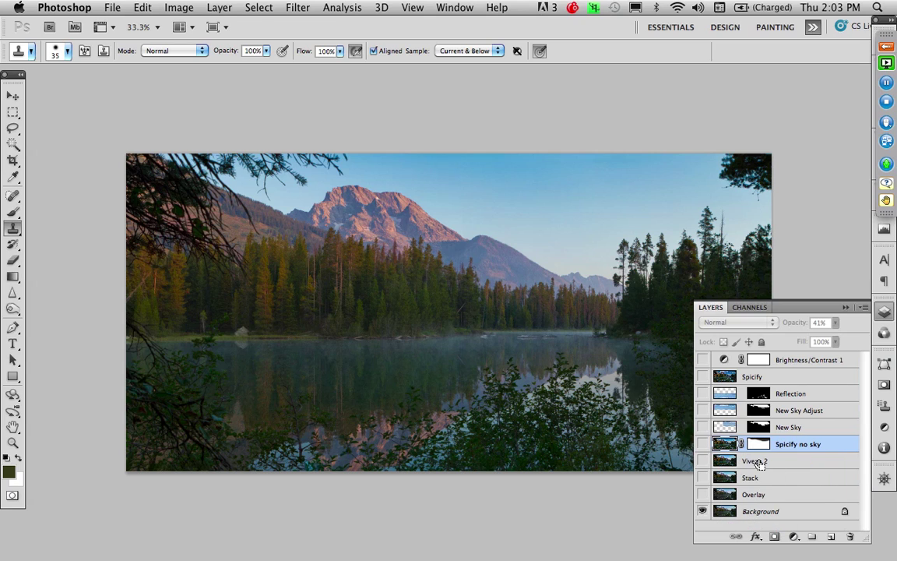
left_click(728, 514)
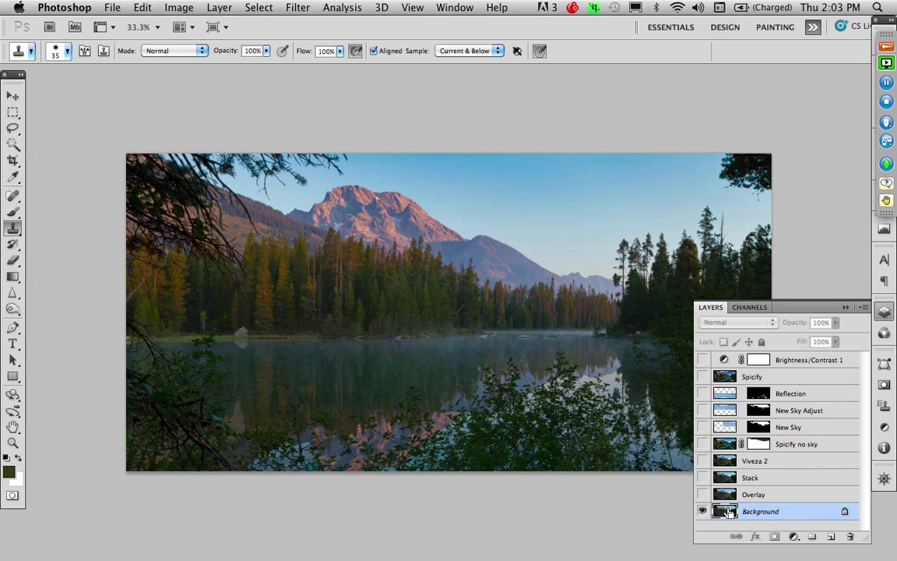
key("super+j")
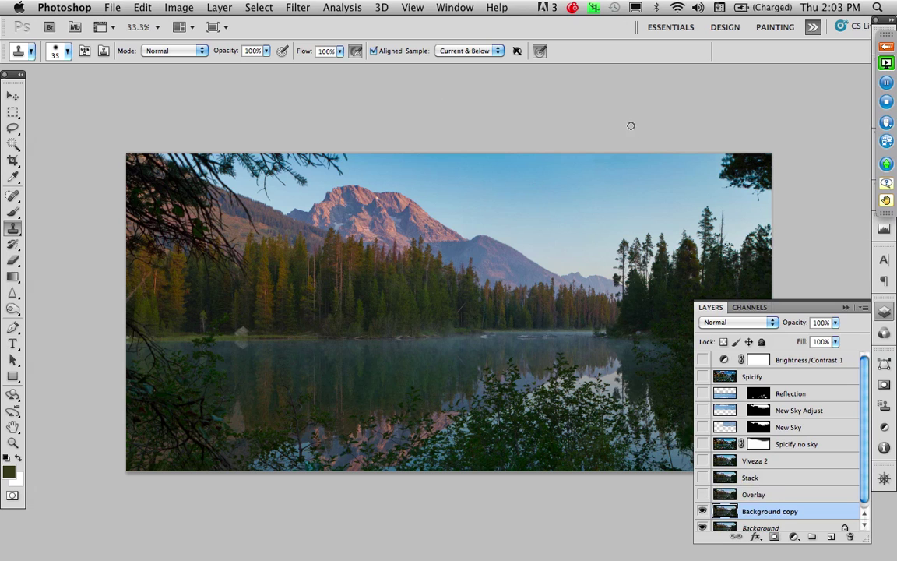
left_click(739, 321)
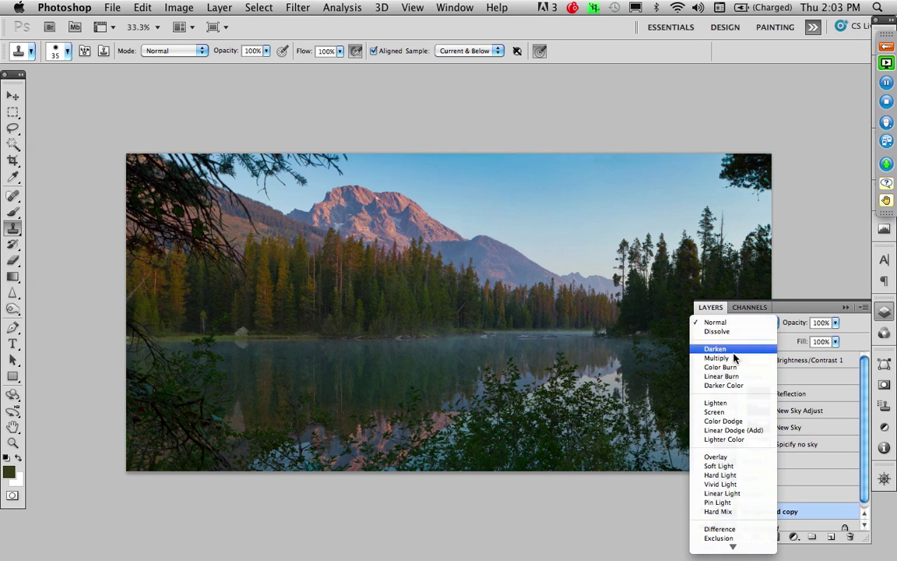
left_click(722, 457)
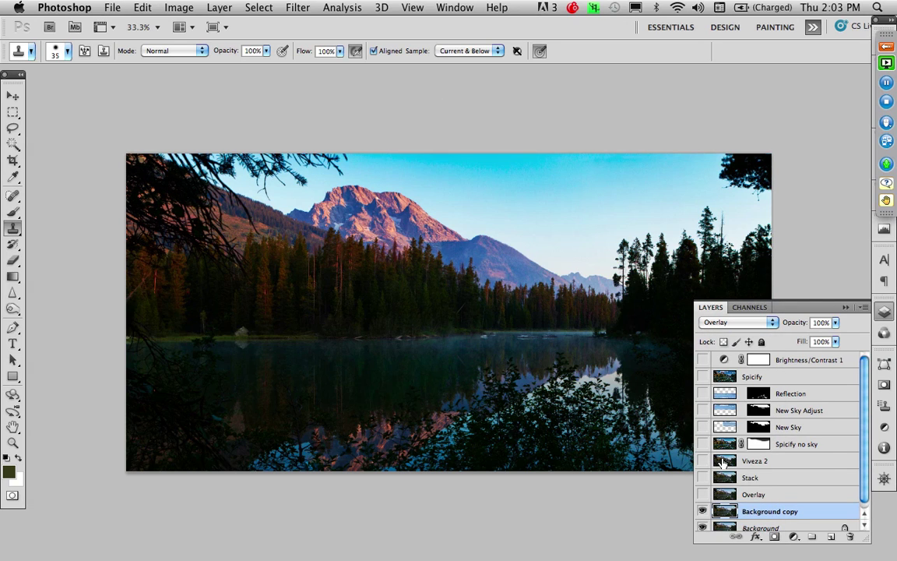
left_click(836, 322)
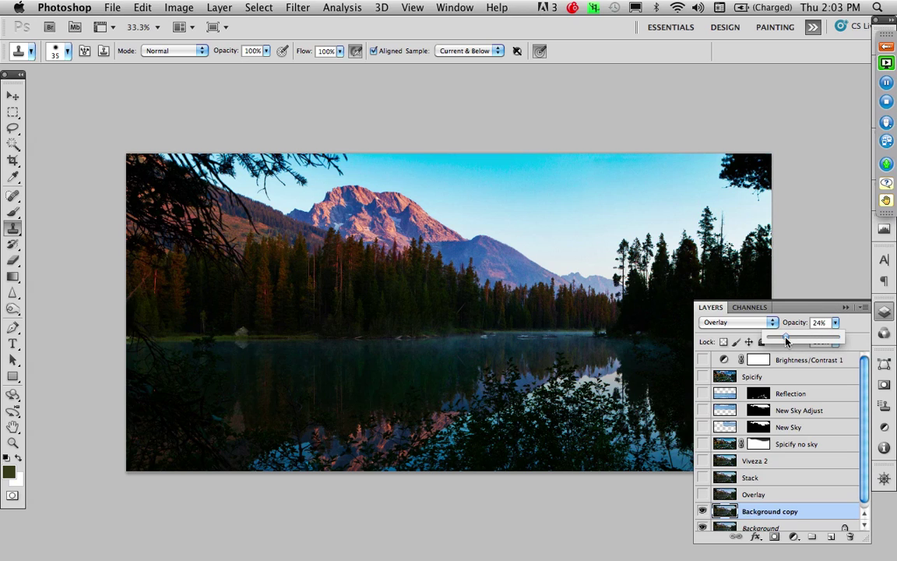
left_click(785, 338)
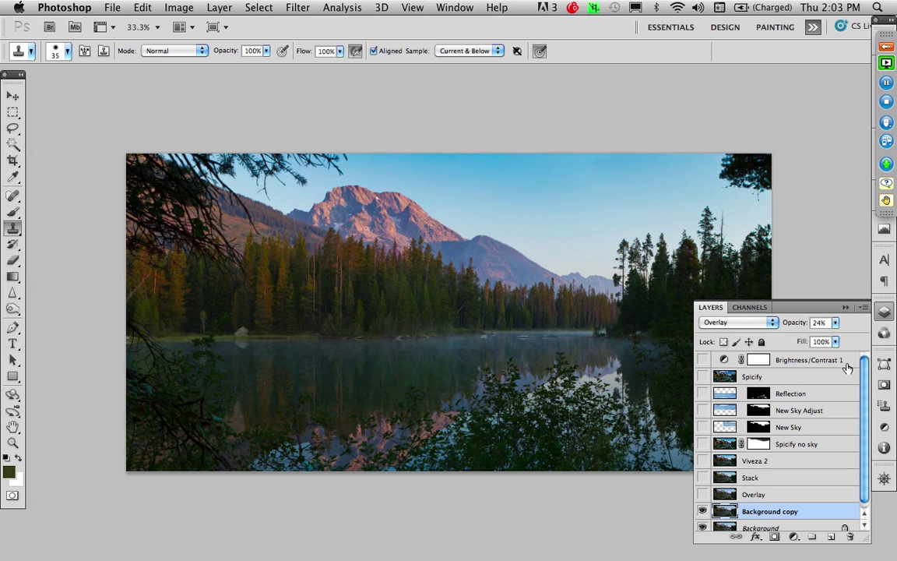
- Stamp the visible layers into a new merged layer above Background copy and open it in Nik Software's Viveza 2 filter
left_click(863, 309)
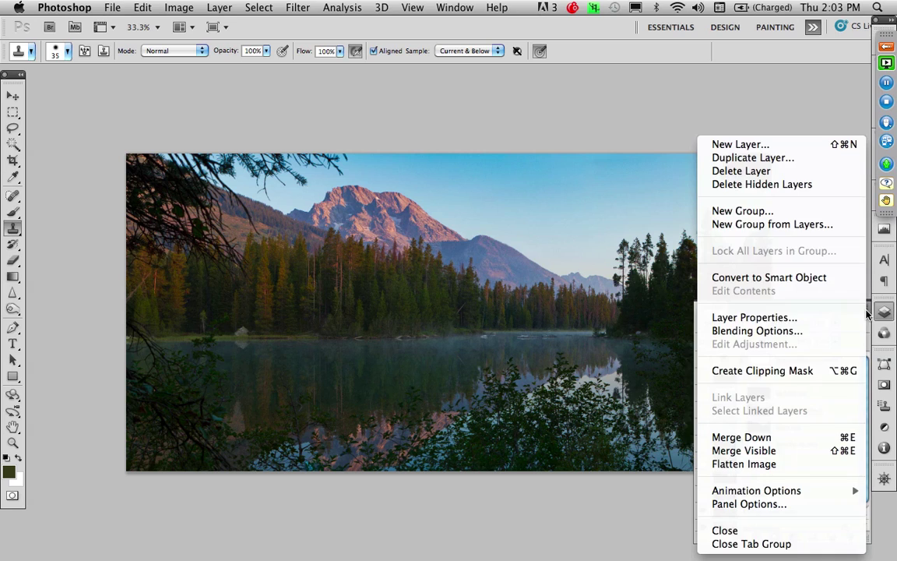
left_click(796, 450)
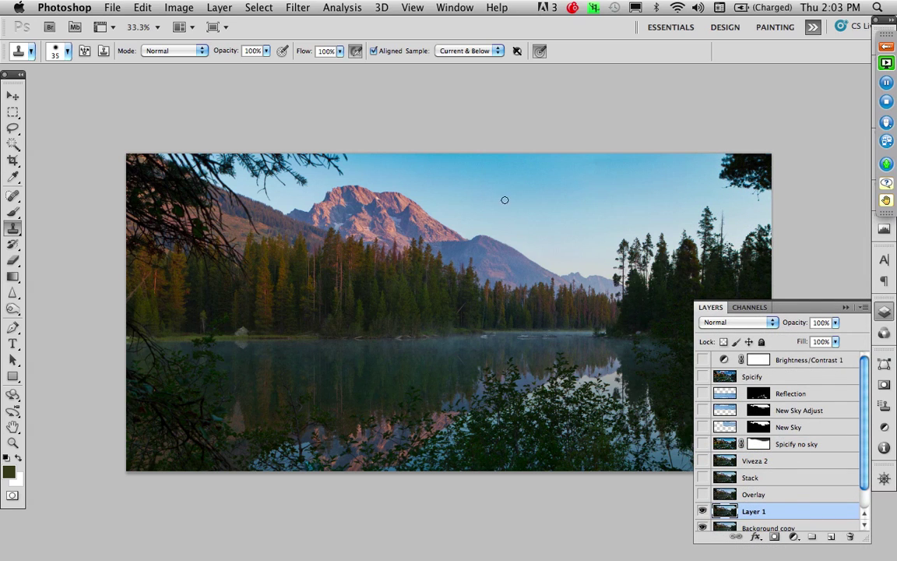
left_click(310, 8)
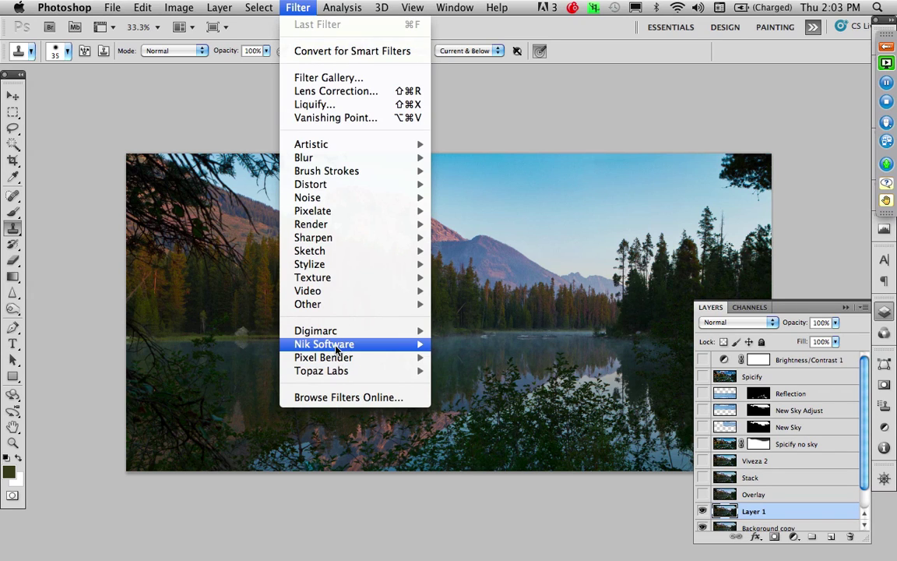
mouse_move(337, 347)
left_click(482, 395)
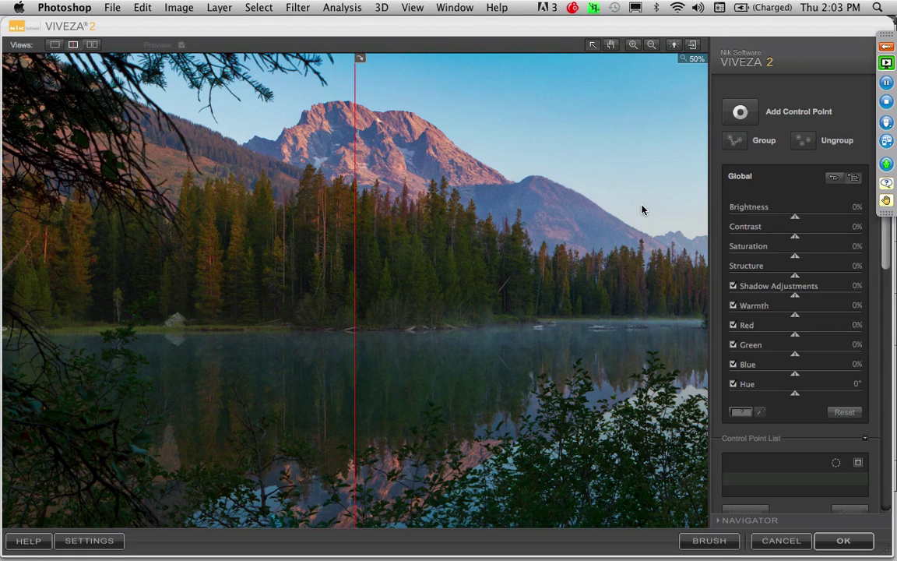
- Shift the split-preview divider to the trees near the photo's left side, and set global Structure to 13% and Brightness to -3%
left_click(652, 44)
left_click(487, 254)
left_click(480, 284, "alt")
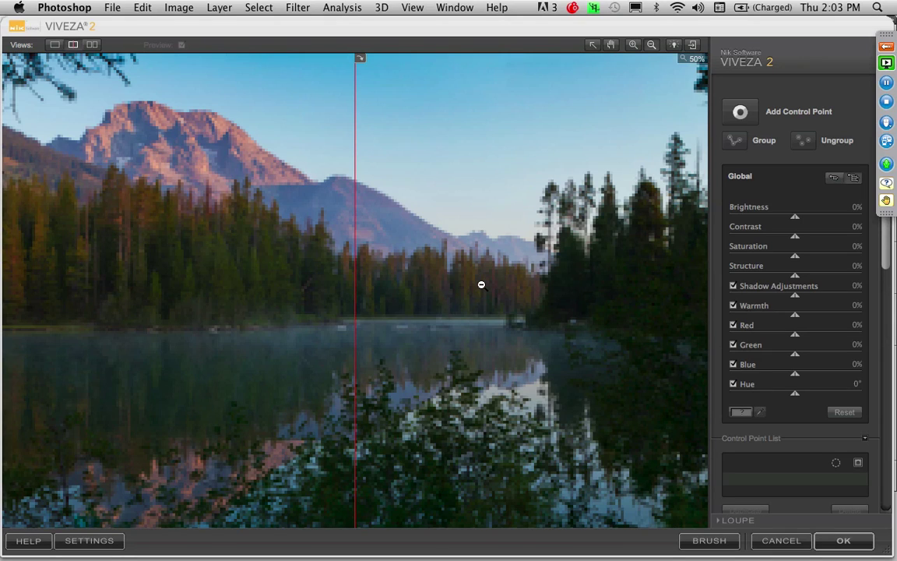
left_click(481, 285)
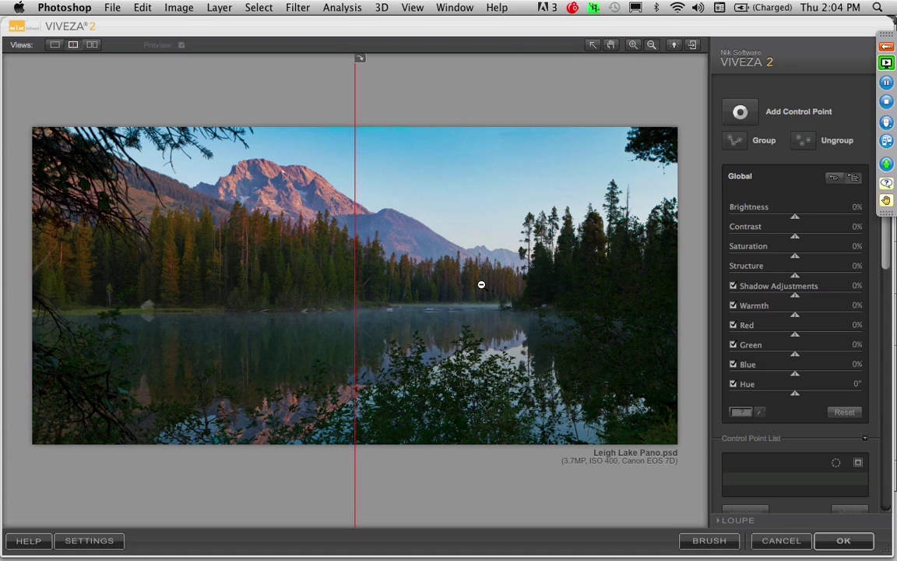
left_click(592, 45)
left_click_drag(355, 156, 140, 171)
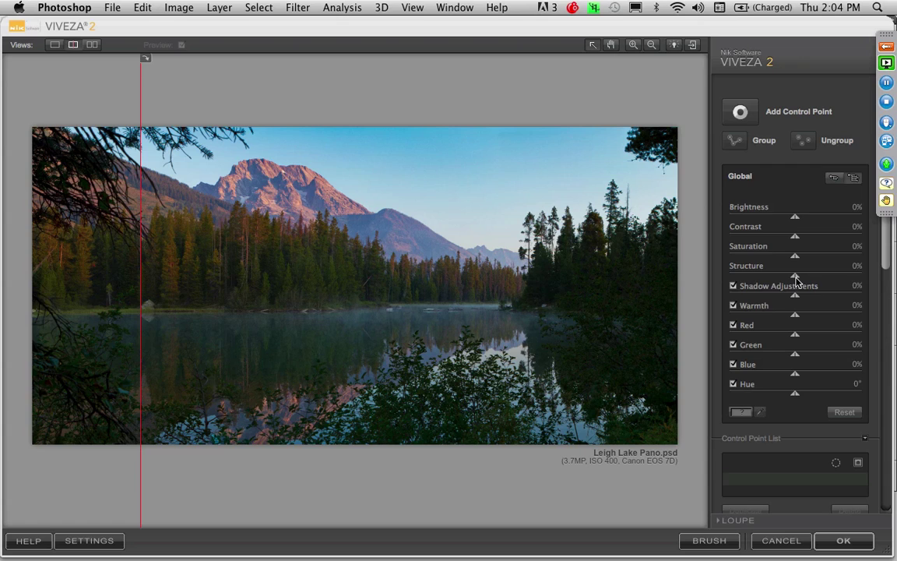
left_click_drag(799, 280, 805, 281)
left_click_drag(794, 221, 794, 221)
- Add a control point on the pink peak with Brightness -15%, Contrast 48%, Structure 26% and Warmth -13%, and duplicate it onto the blue mountain
left_click(742, 114)
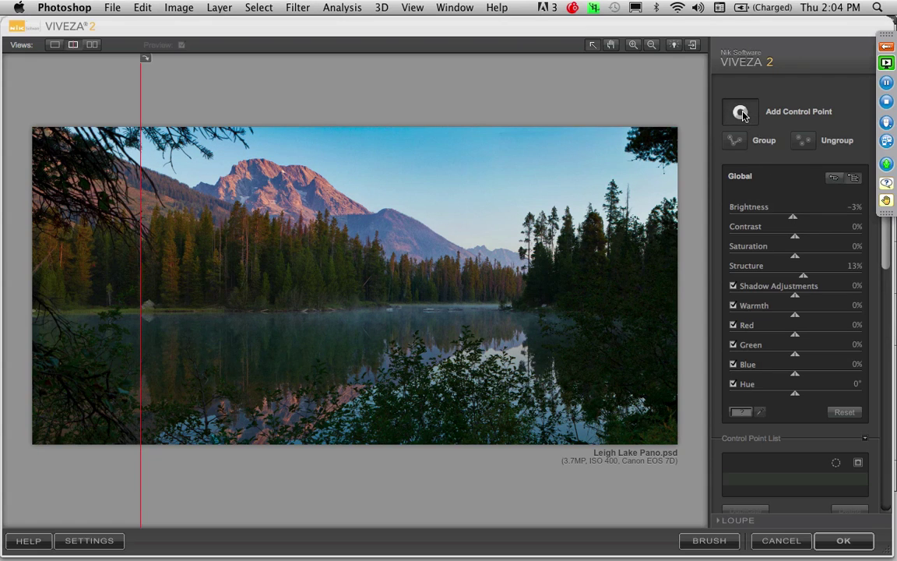
left_click(275, 190)
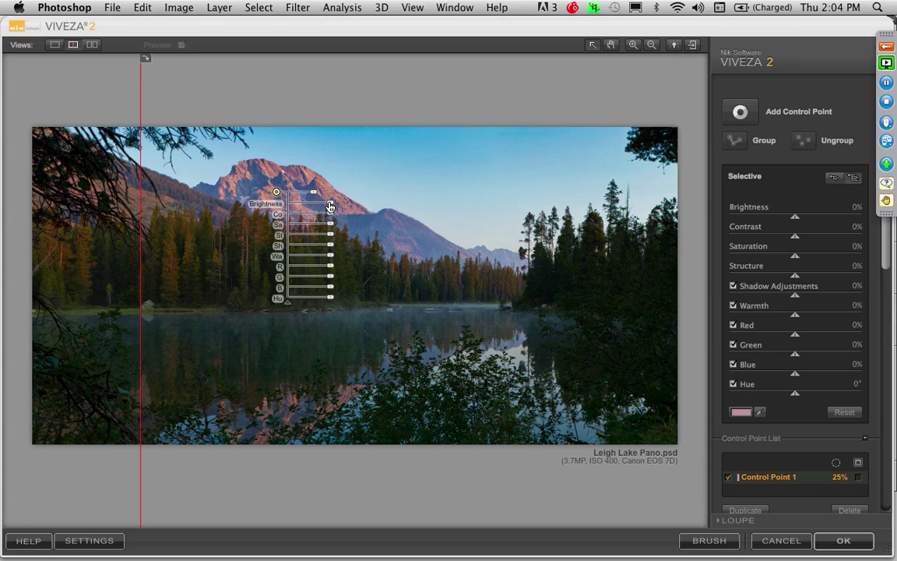
left_click_drag(330, 235, 339, 235)
left_click_drag(332, 218, 344, 218)
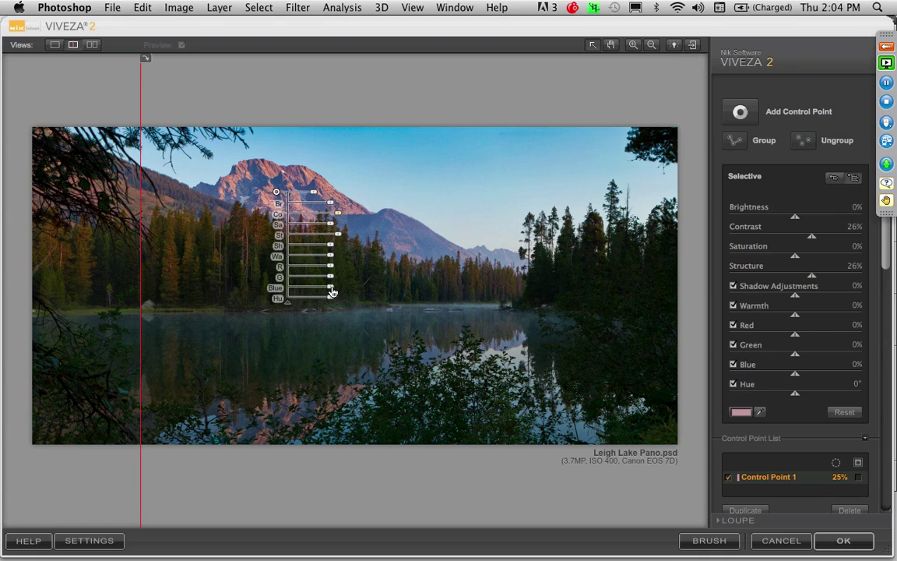
left_click_drag(331, 257, 327, 257)
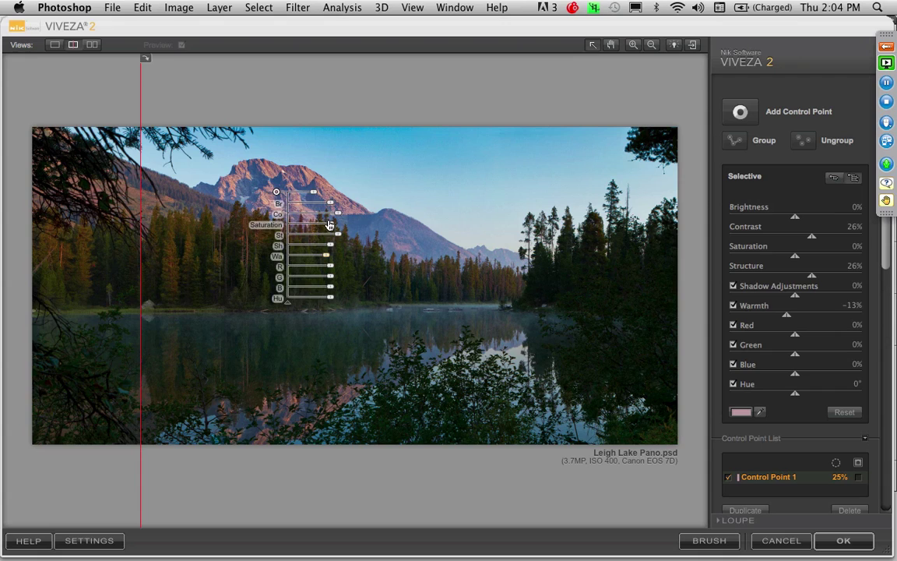
mouse_move(331, 203)
left_mouse_down()
mouse_move(322, 208)
mouse_move(344, 216)
left_mouse_up()
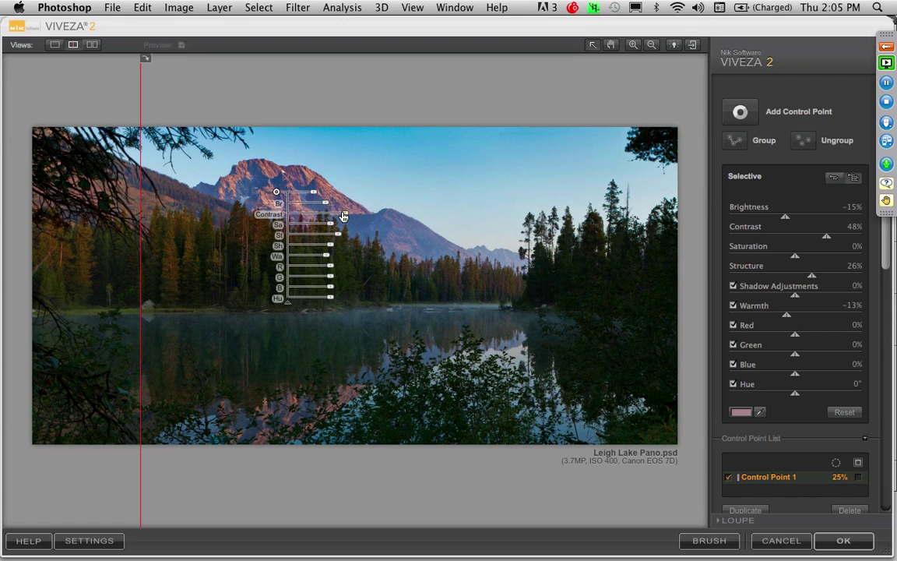
left_click_drag(276, 192, 389, 223)
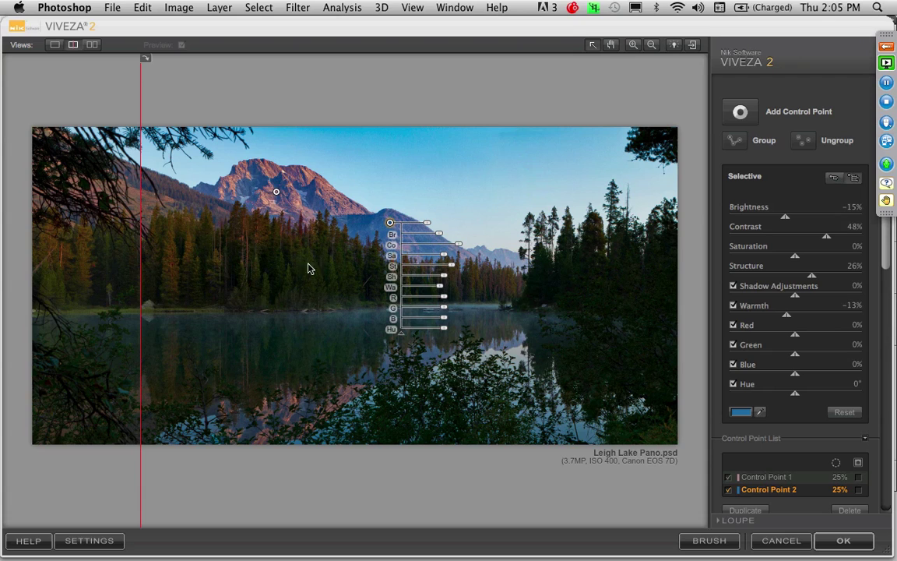
- Add a control point on the evergreens along the far shore with Brightness 11%, Contrast 26% and Structure 13%
left_click(742, 114)
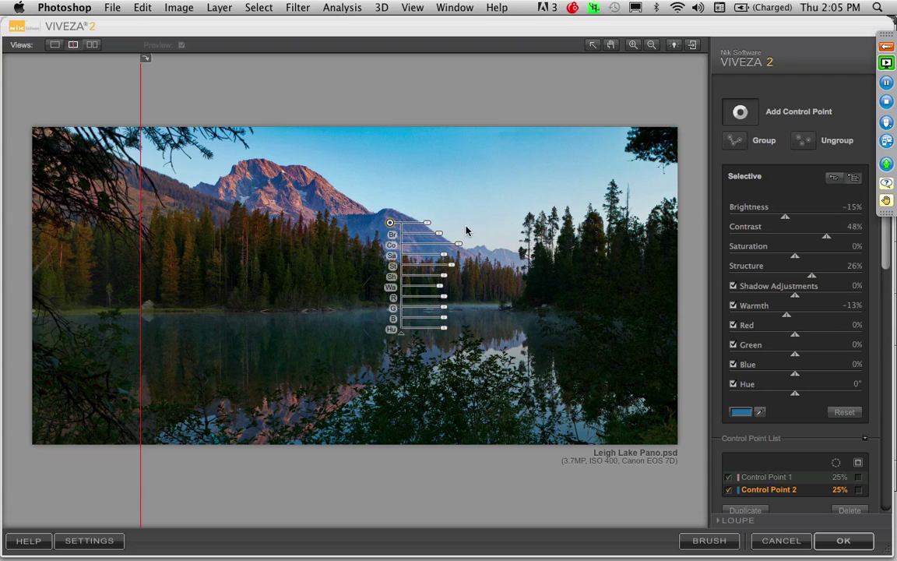
left_click(288, 281)
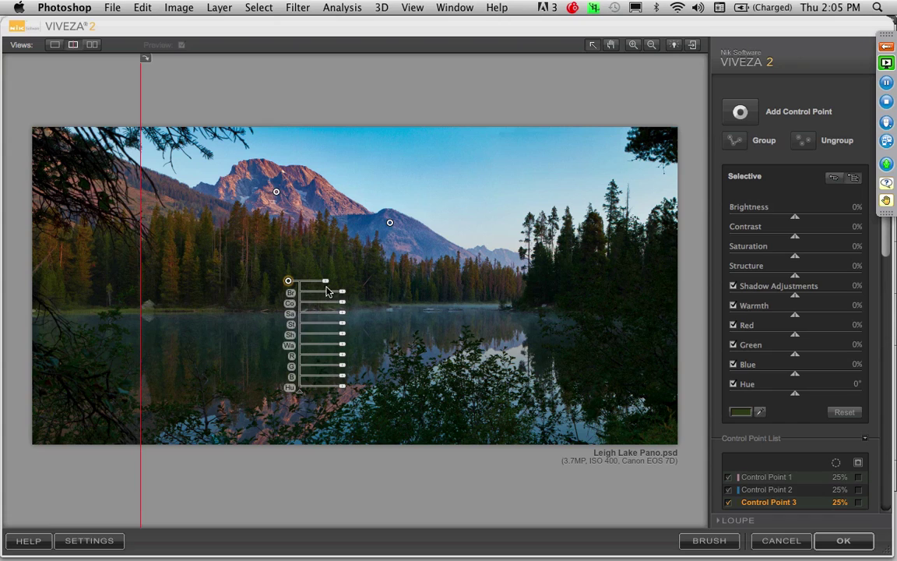
left_click_drag(344, 293, 352, 295)
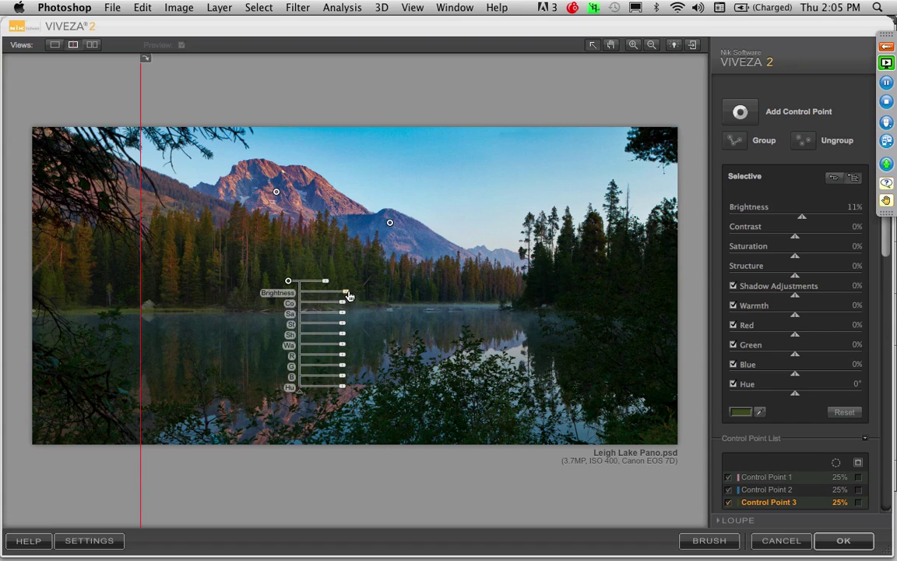
left_click(346, 305)
left_click_drag(348, 308, 350, 308)
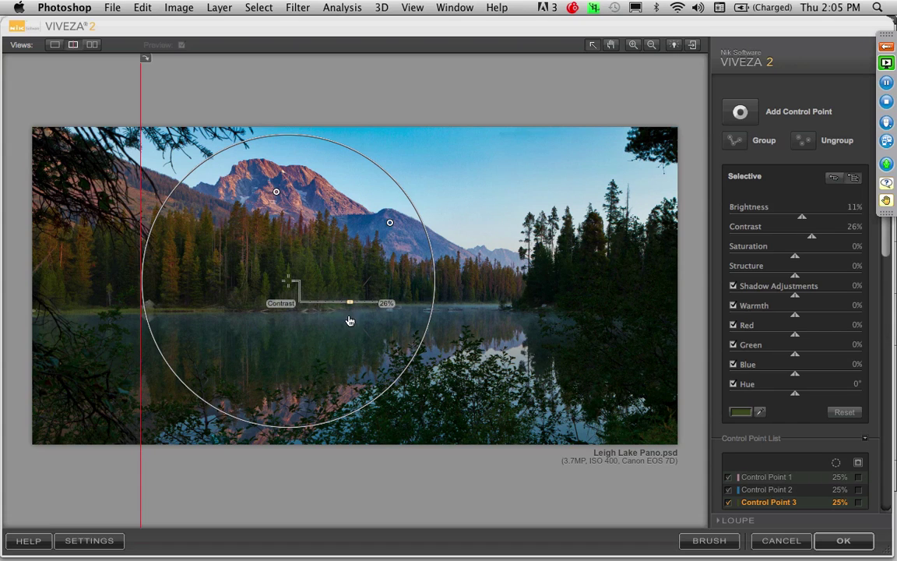
left_click(343, 327)
left_click_drag(344, 328, 349, 328)
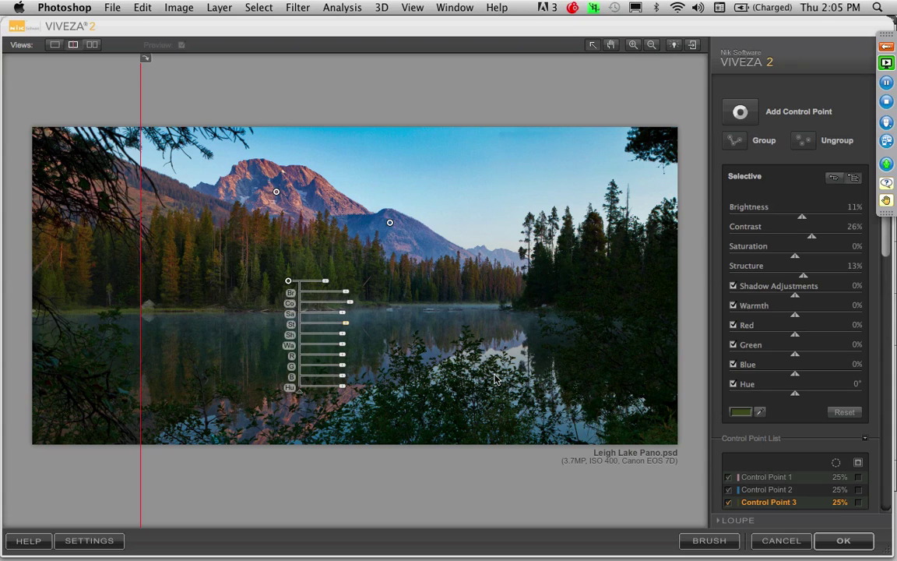
- Add a control point on the dark trees along the right shore with Brightness 11%
left_click(739, 112)
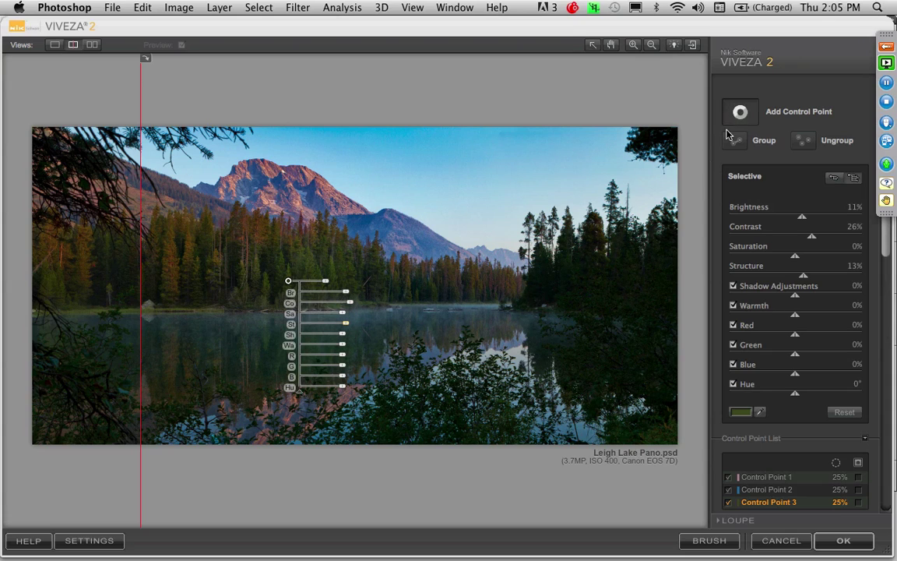
left_click(603, 282)
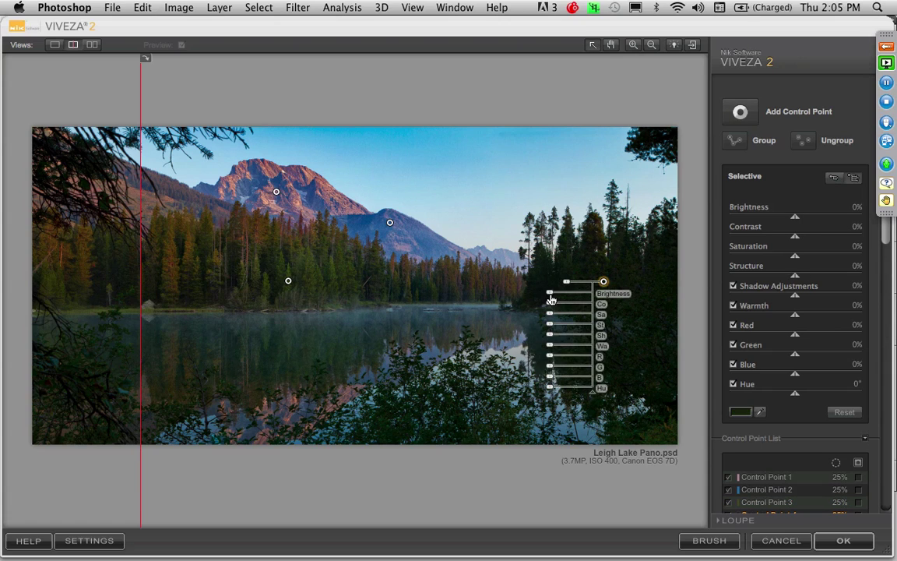
left_click_drag(550, 298, 547, 298)
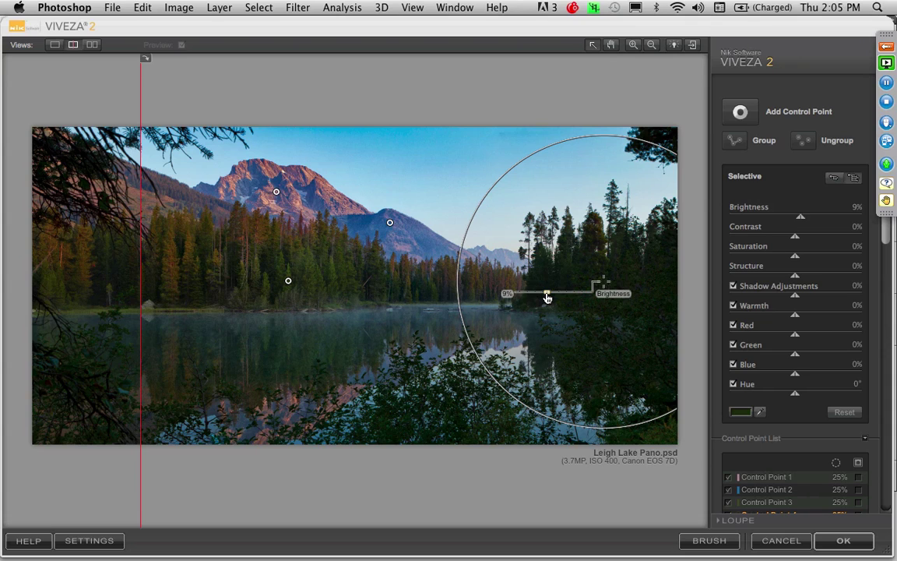
left_click_drag(546, 299, 549, 298)
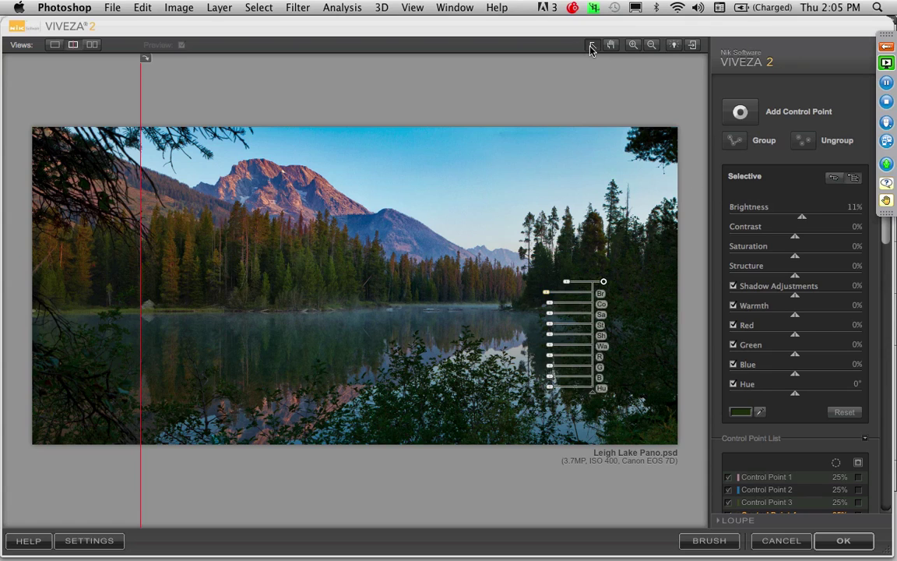
left_click(474, 186)
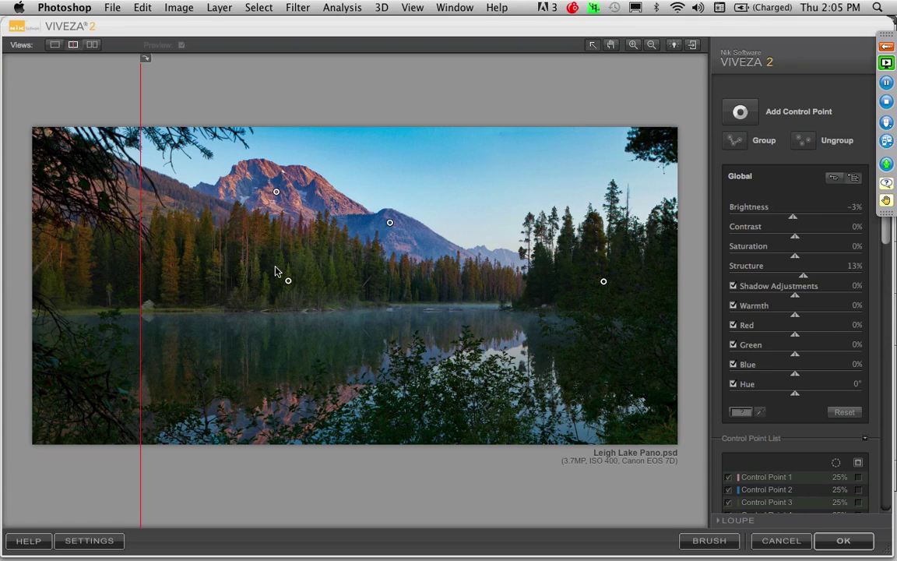
- Add a control point on the pale sky above the right-hand trees with Brightness -21%
left_click(739, 111)
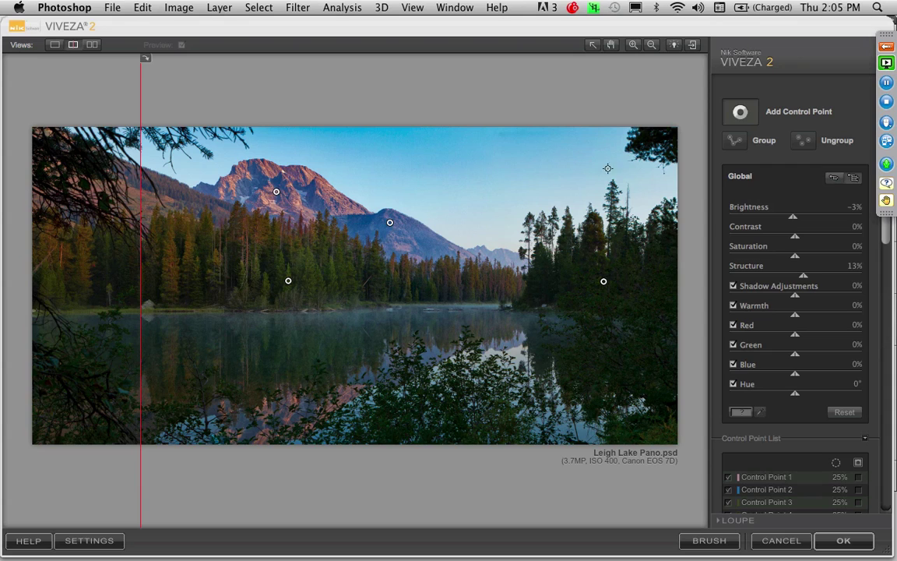
left_click(569, 196)
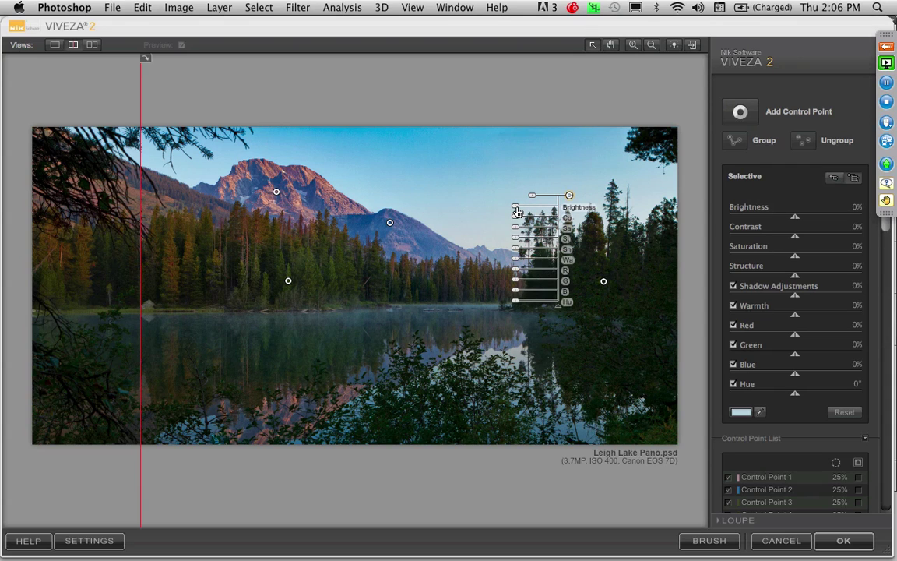
left_click_drag(517, 211, 525, 212)
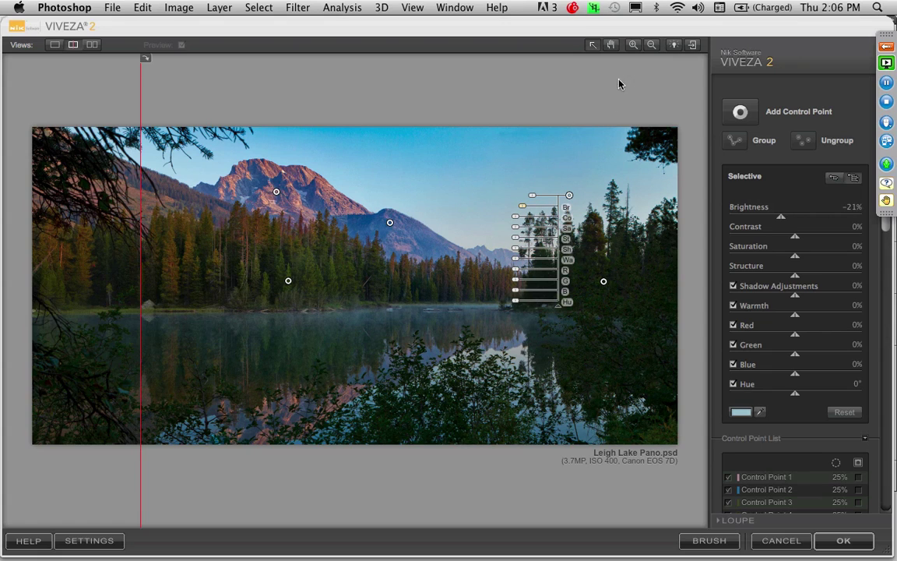
left_click(430, 160)
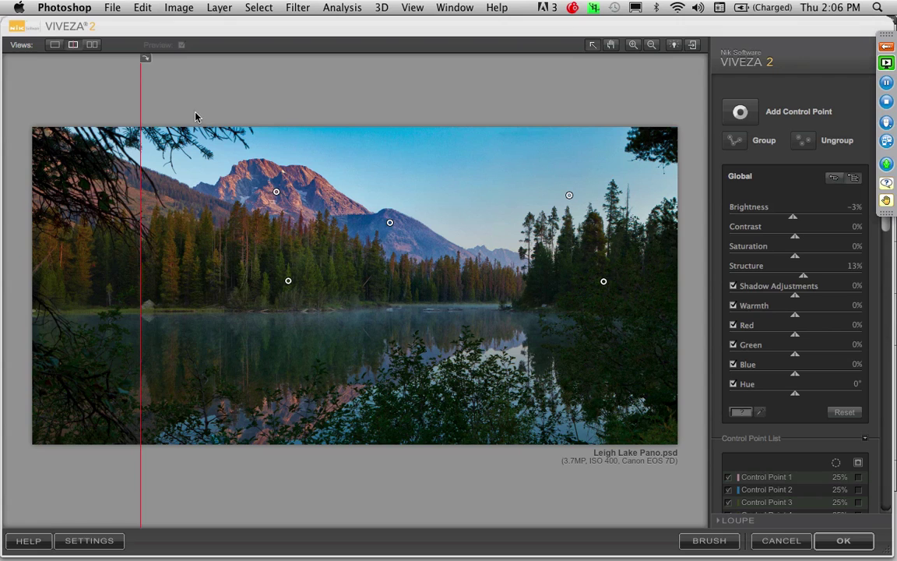
- Shift the split-preview divider closer to the photo's left edge and apply the Viveza 2 adjustments
mouse_move(140, 105)
left_mouse_down()
mouse_move(697, 74)
mouse_move(404, 100)
mouse_move(390, 86)
mouse_move(168, 93)
mouse_move(141, 105)
left_mouse_up()
left_click_drag(238, 143, 120, 159)
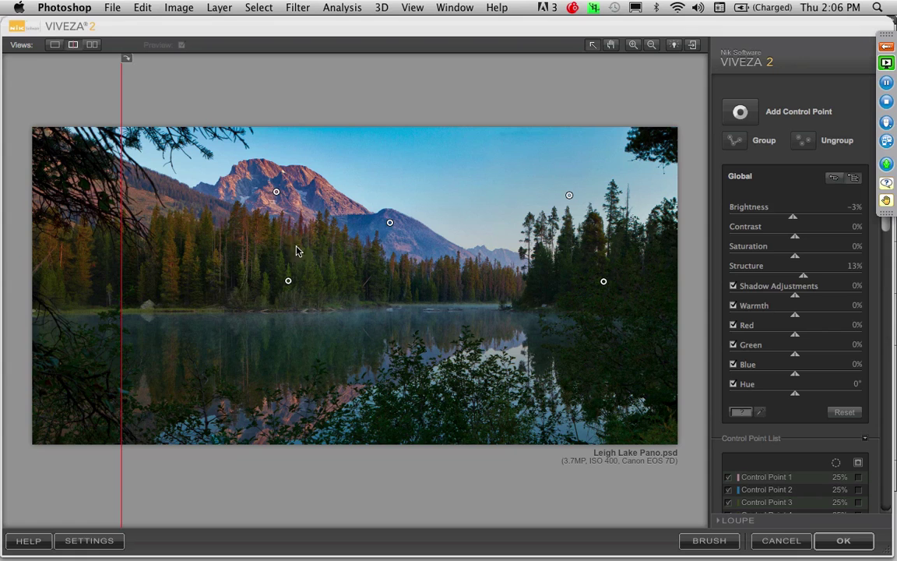
left_click(843, 539)
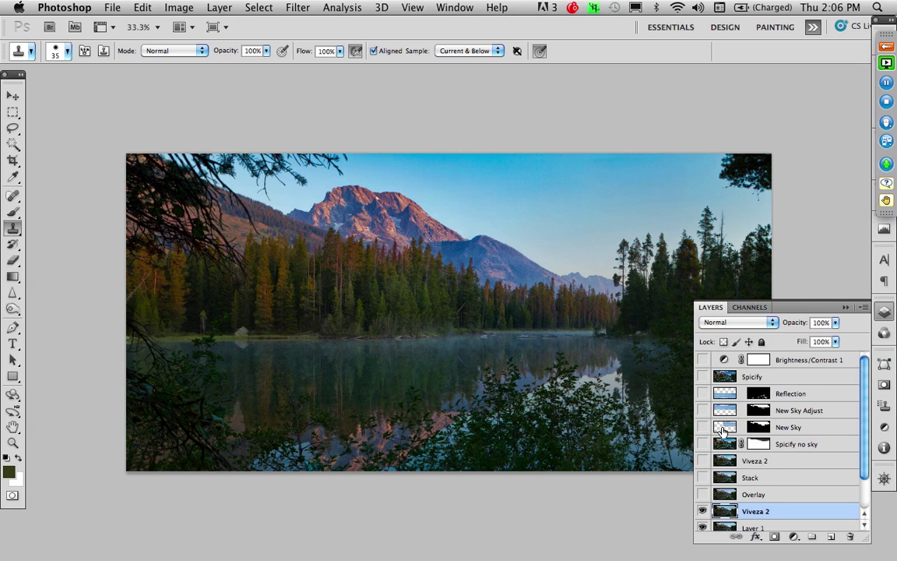
- Show the New Sky Adjust, Reflection, Spicify and Brightness/Contrast 1 layers, and select the Spicify layer
left_click(702, 411)
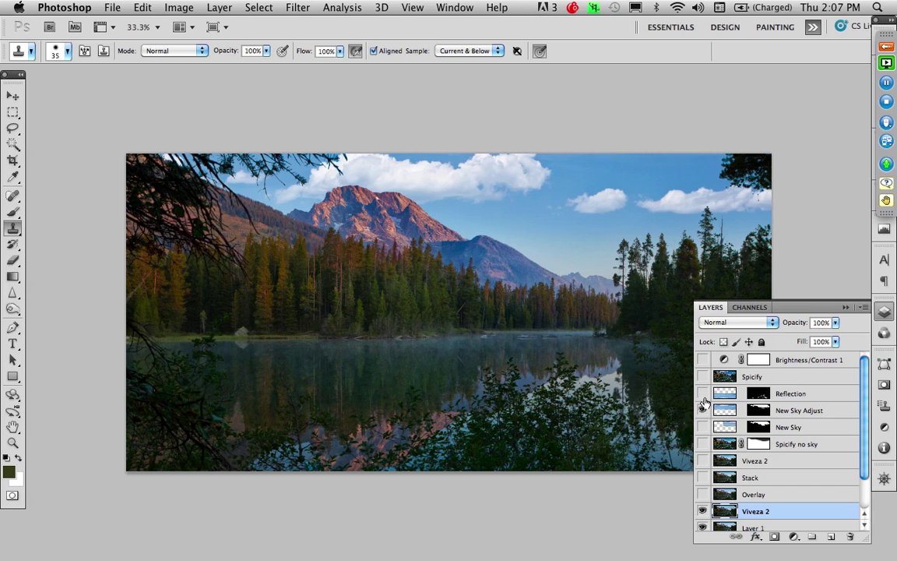
left_click(703, 393)
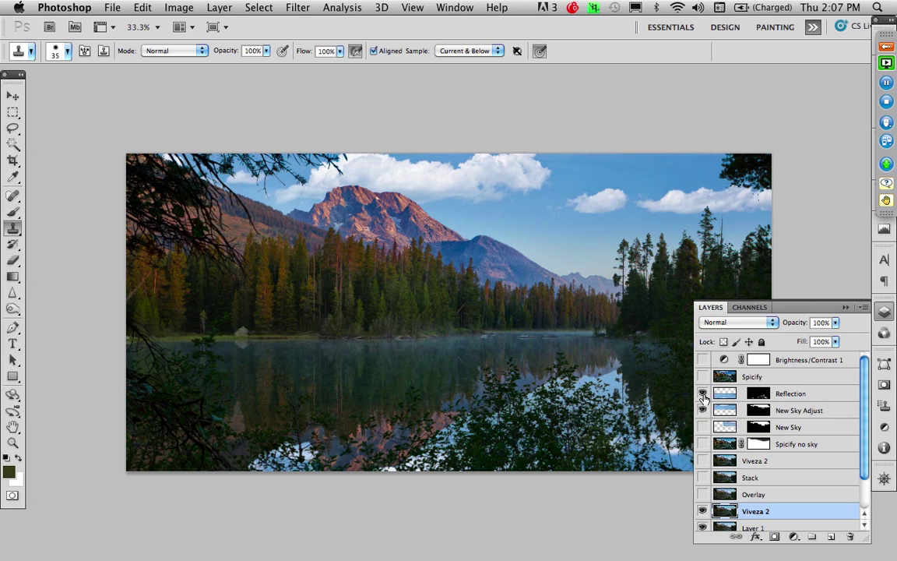
left_click(702, 376)
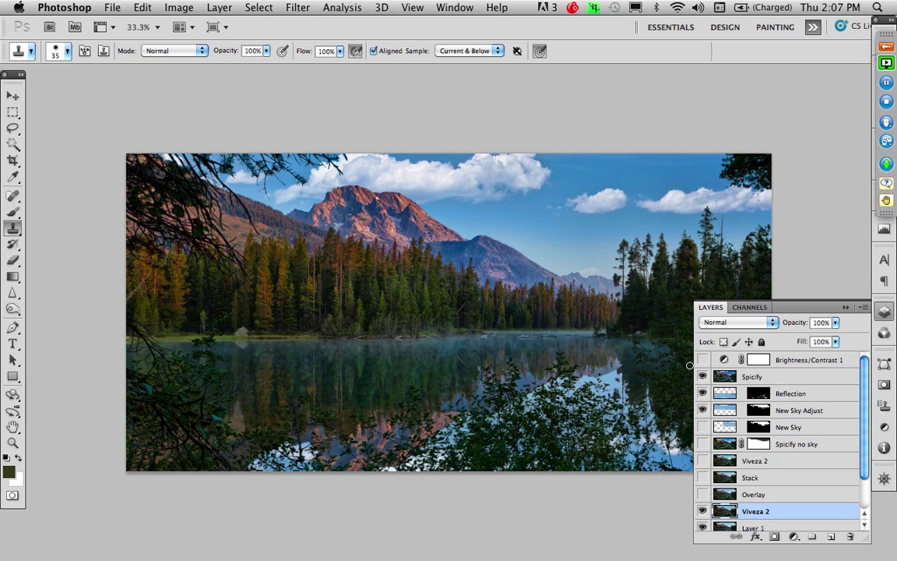
left_click(722, 378)
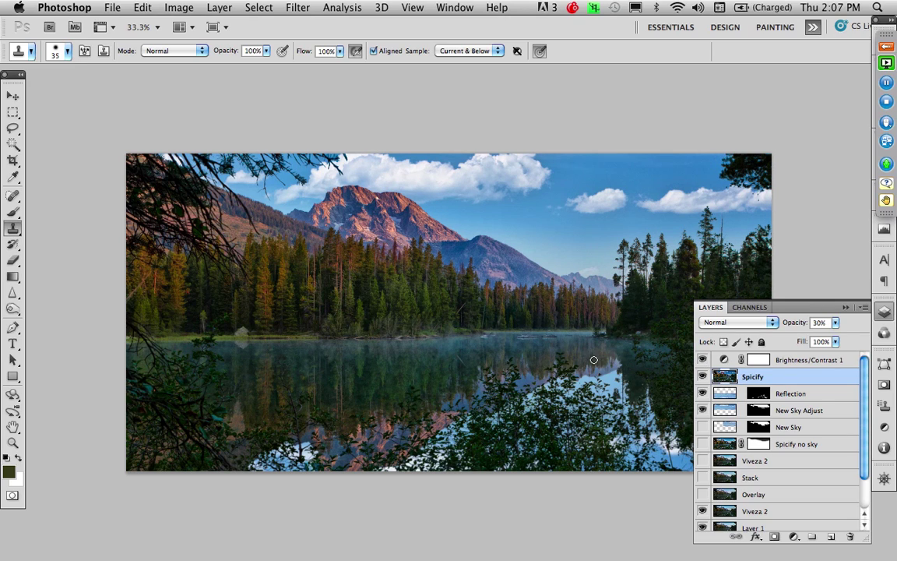
- Preview the panorama full screen on black, fitted to the screen, and bring the panels back
left_click_drag(587, 354, 529, 318)
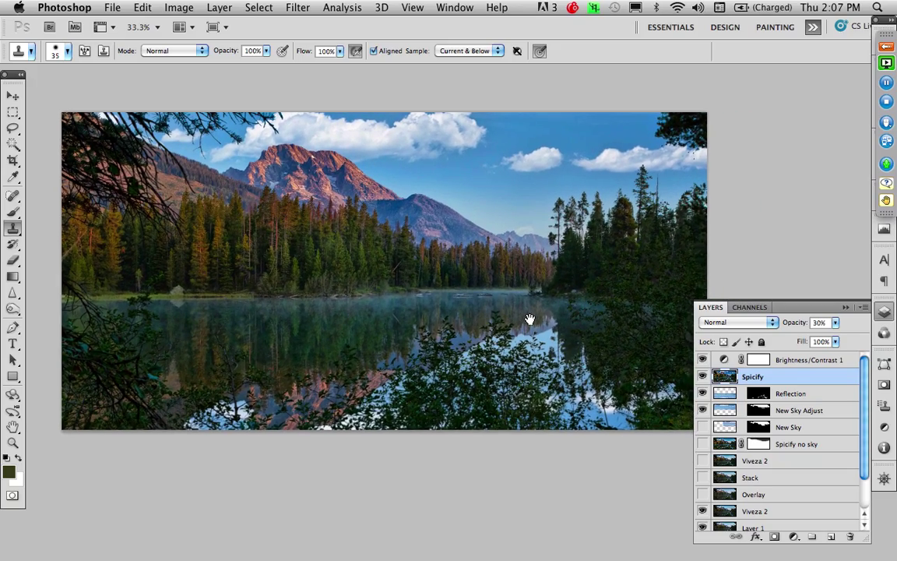
key("f")
key("f")
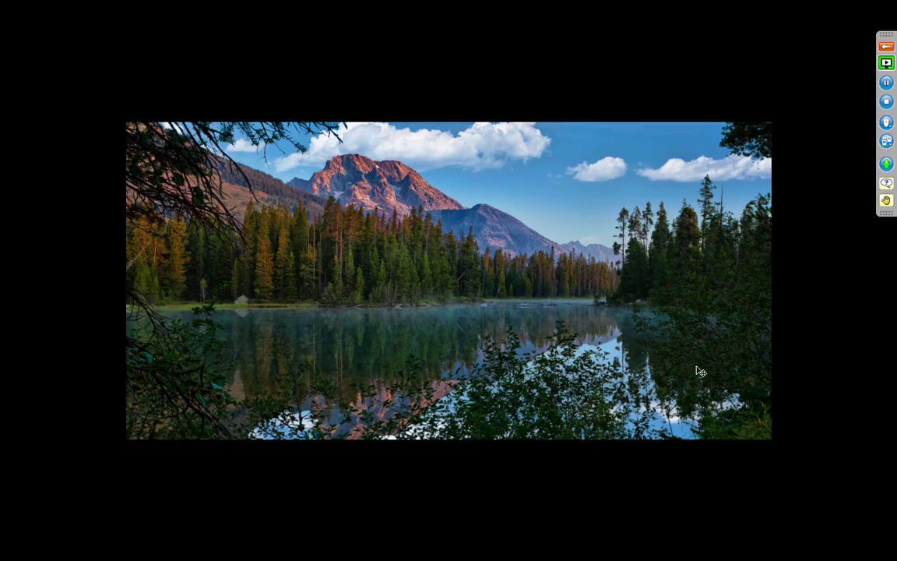
key("ctrl+1")
key("ctrl+0")
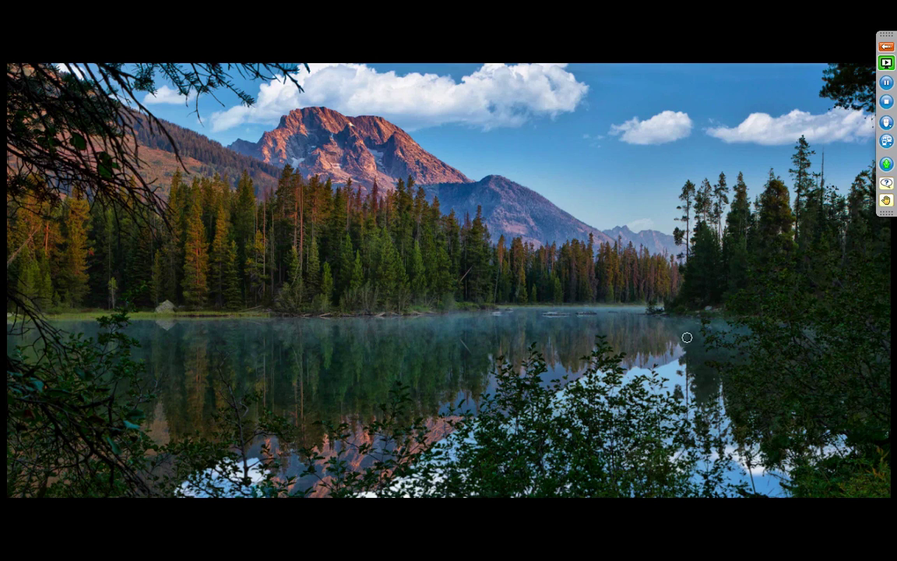
left_click(768, 371)
left_click(553, 205)
key("Tab")
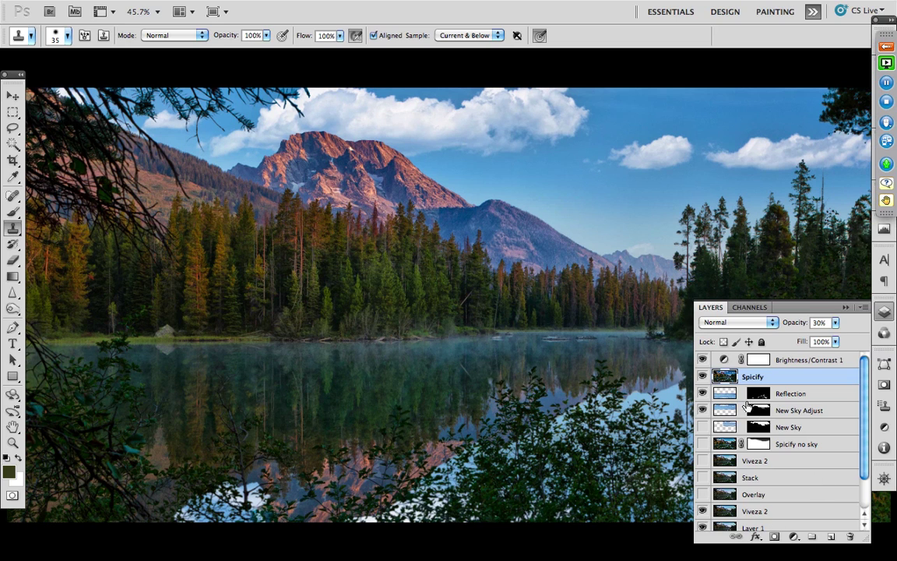
- Compare the original Background alone with the edited composite by hiding all layers and showing the lower layers, New Sky Adjust, Reflection and Spicify again
left_click_drag(705, 377, 705, 539)
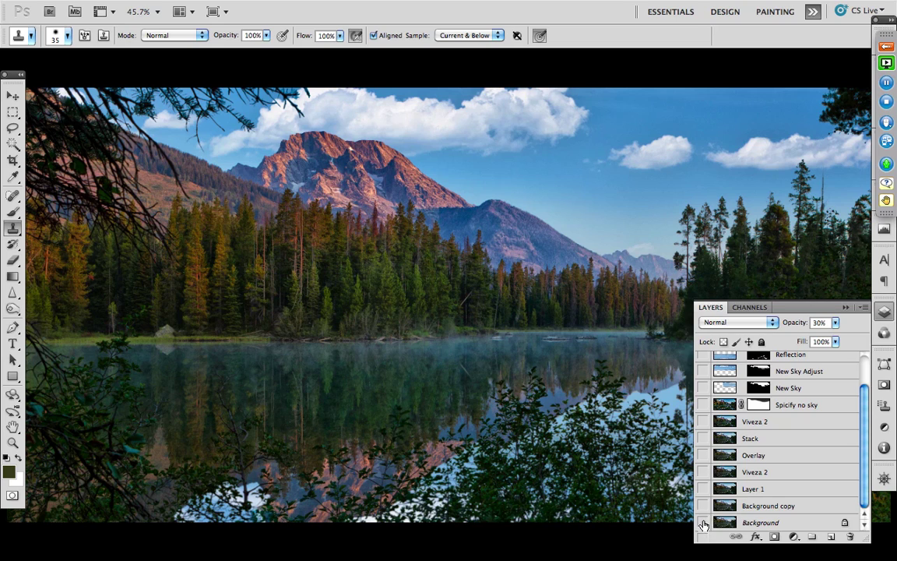
left_click(702, 523)
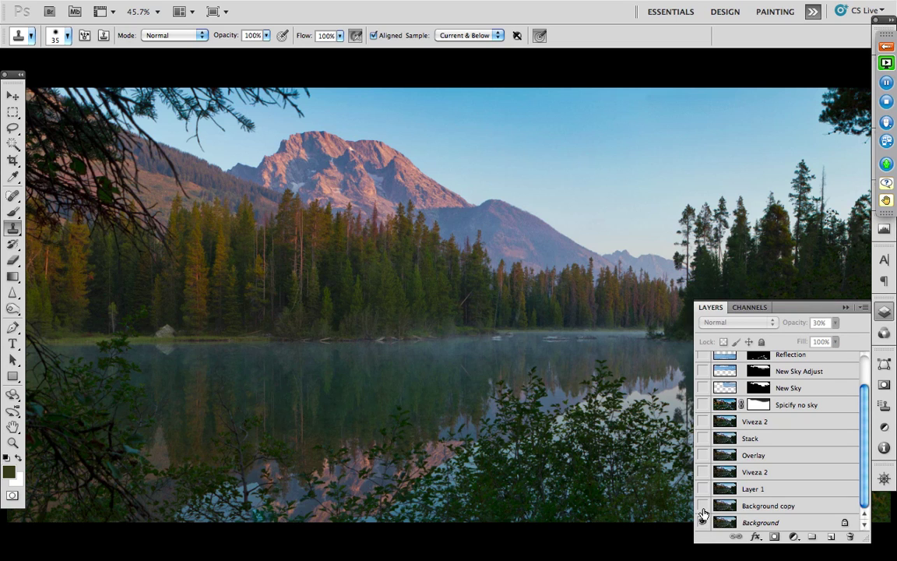
left_click_drag(703, 514, 703, 437)
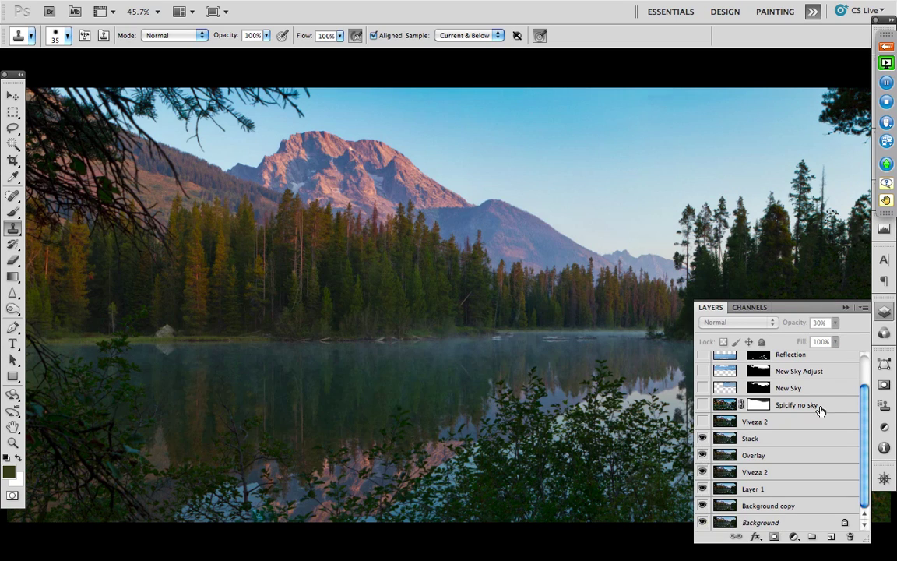
left_click_drag(860, 397, 860, 368)
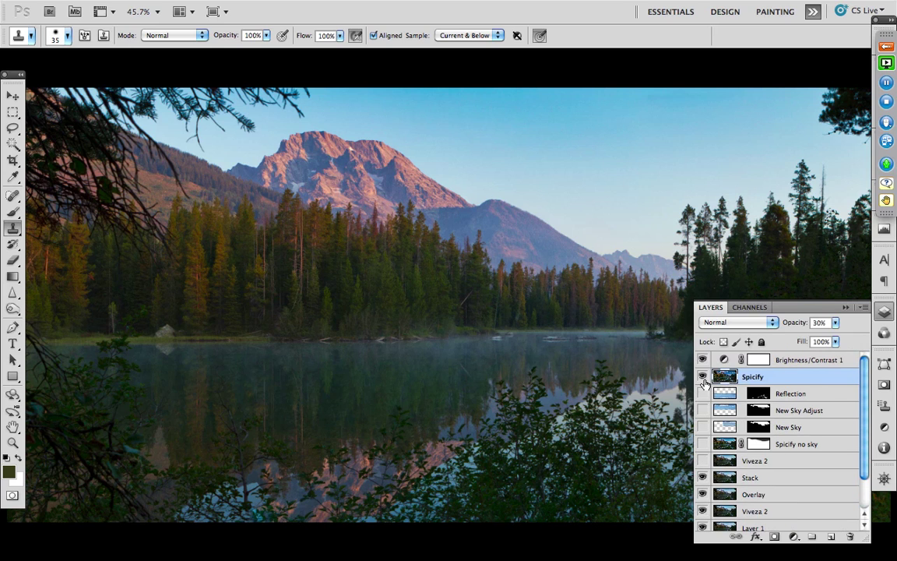
left_click(702, 376)
left_click(703, 393)
left_click(703, 410)
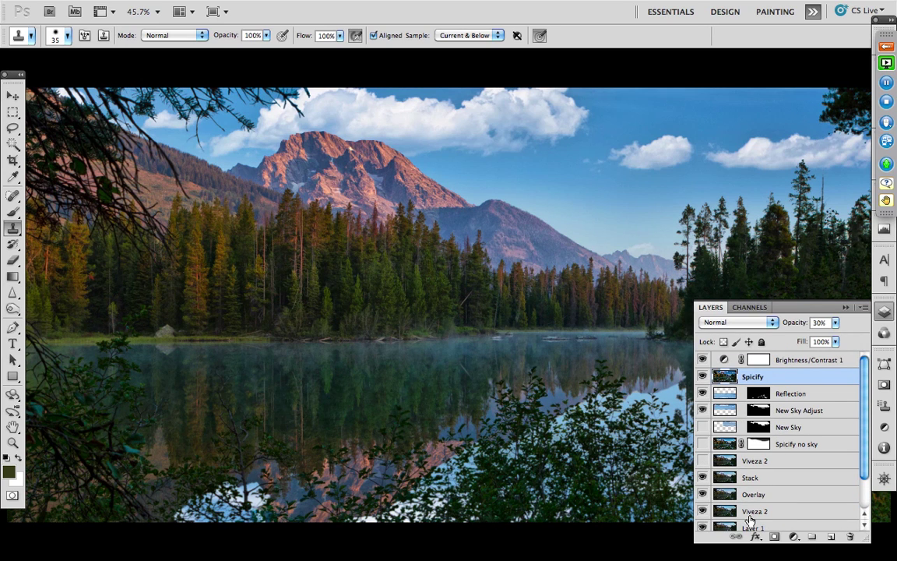
- Close Leigh Lake Pano.psd without saving, and close the single-layer Leigh Lake image behind it
key("super+w")
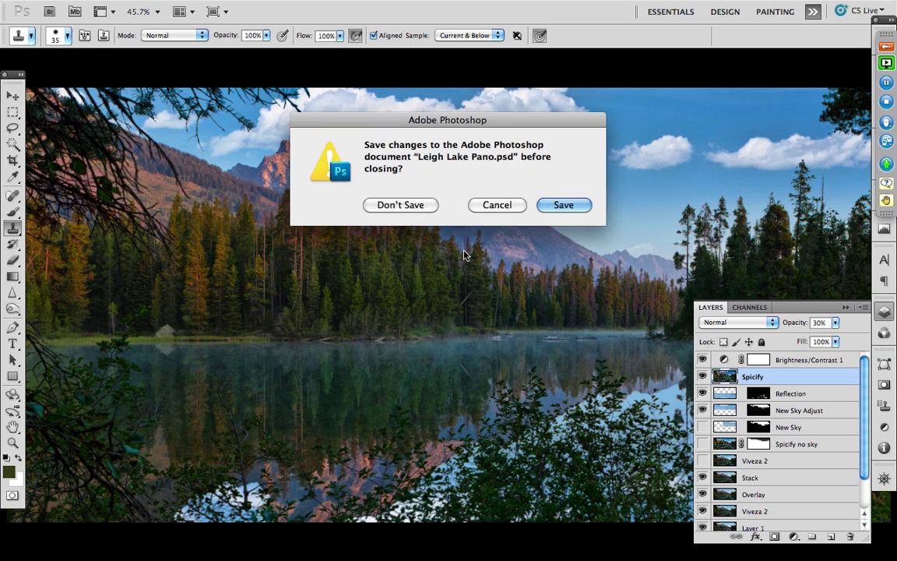
left_click(402, 205)
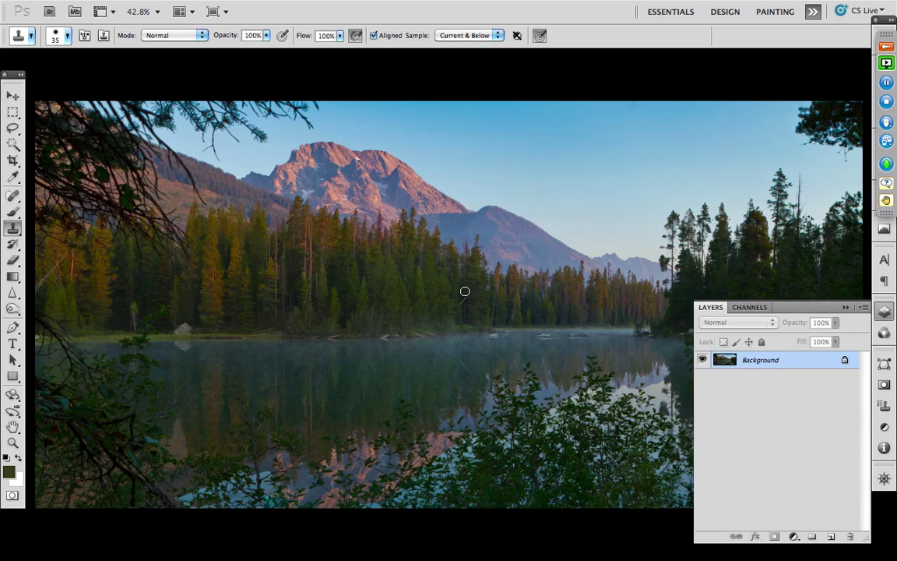
key("super+w")
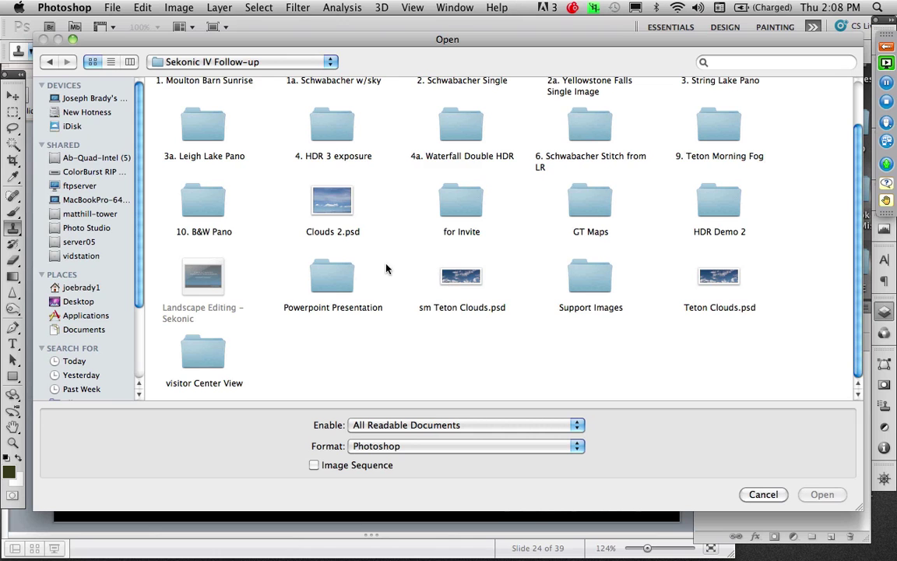
- Open Jackson Lake-1.jpg and Jackson Lake-2.jpg together from the 10. B&W Pano folder
double_click(193, 204)
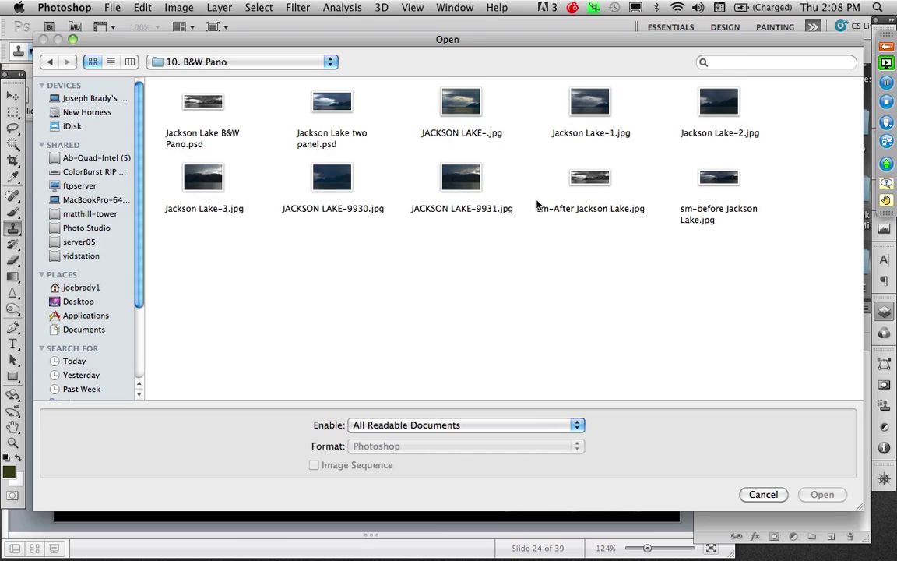
left_click(600, 129)
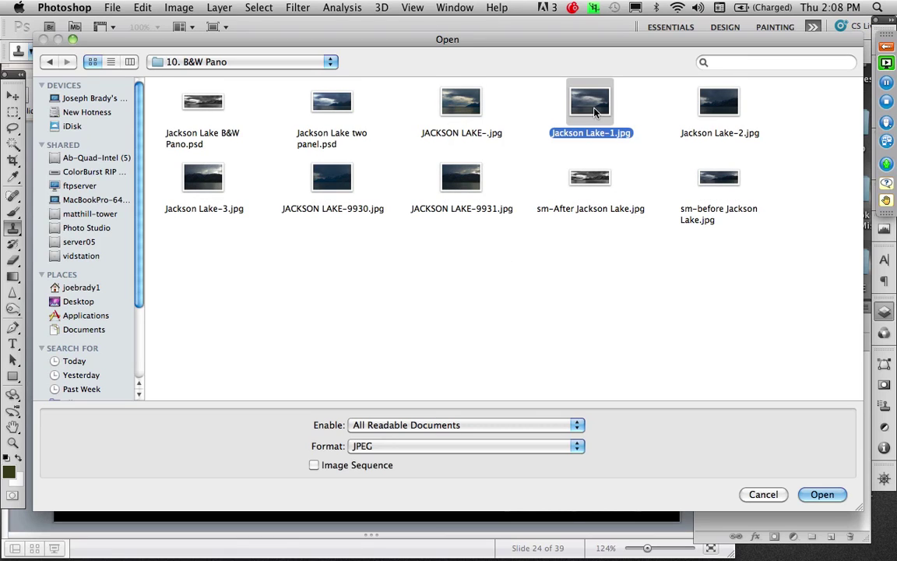
left_click(723, 104, "shift")
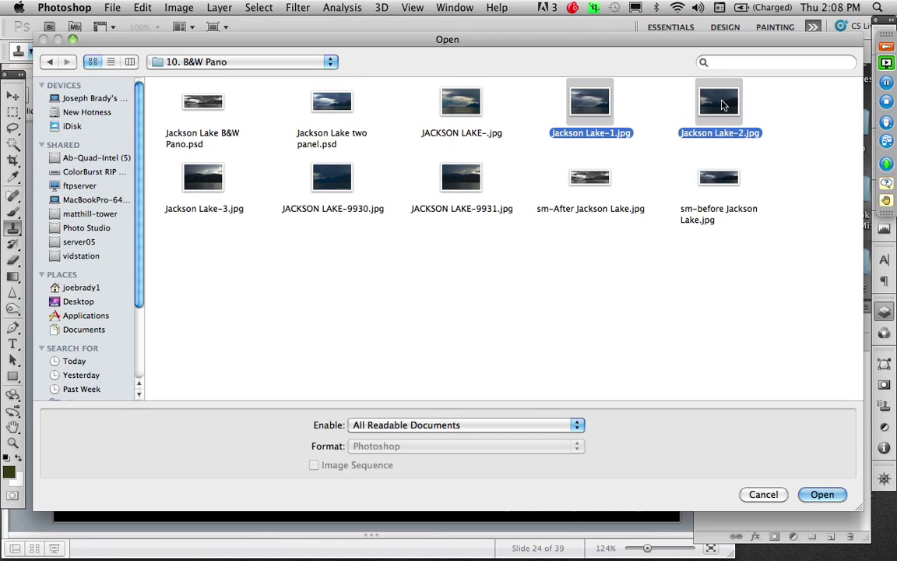
left_click(822, 494)
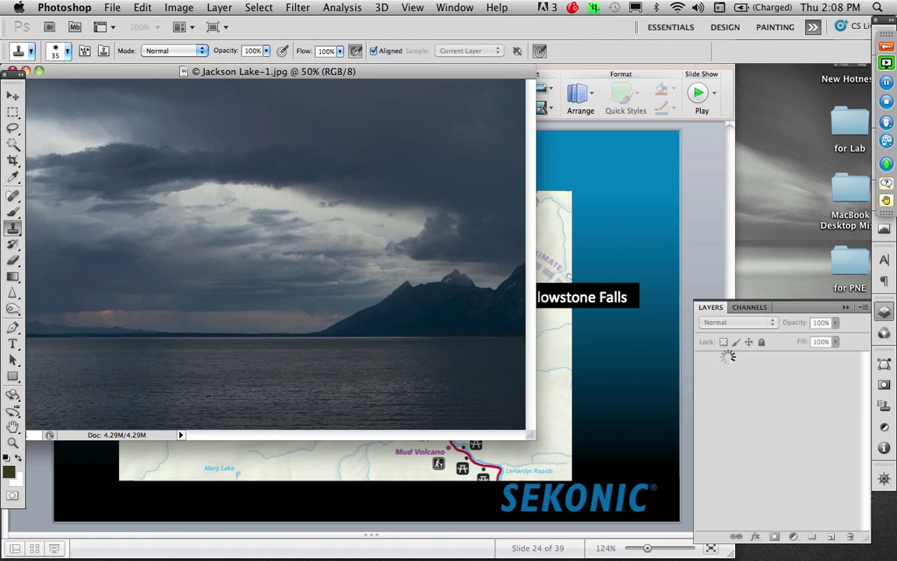
- Compare the two Jackson Lake source photos in full-screen view by switching between them
key("f")
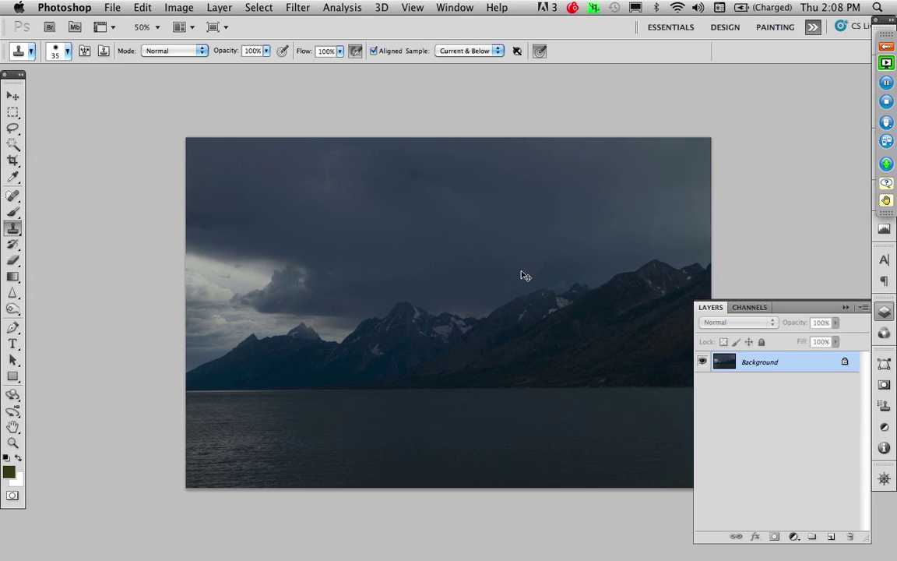
key("ctrl+Tab")
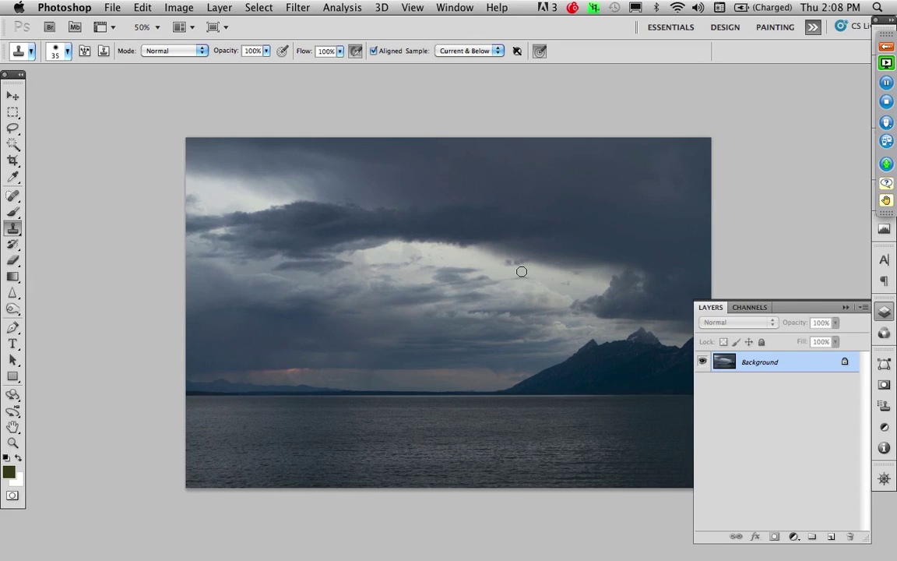
key("ctrl+Tab")
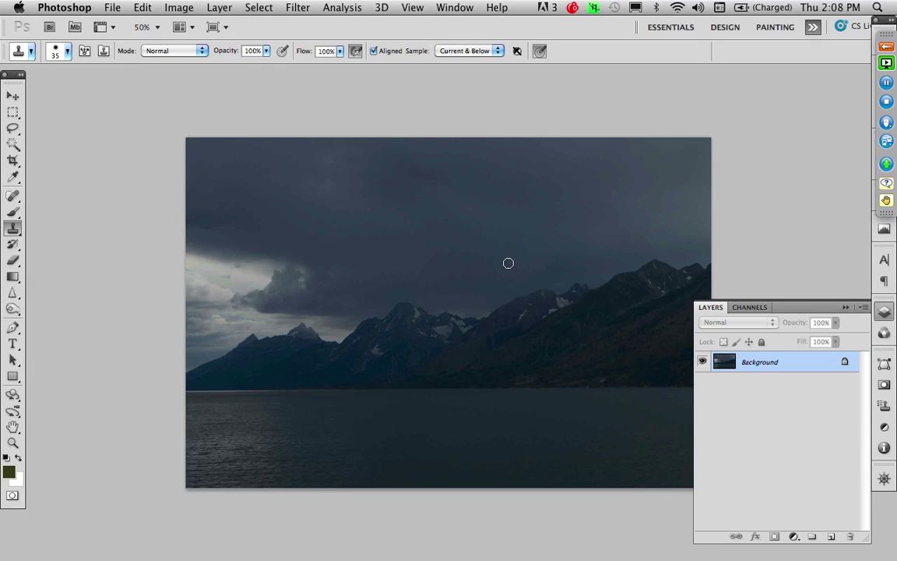
left_click_drag(509, 264, 450, 241)
- Merge the open files Jackson Lake-1.jpg and Jackson Lake-2.jpg with Photomerge, using the Reposition layout and blending the images together
left_click(110, 8)
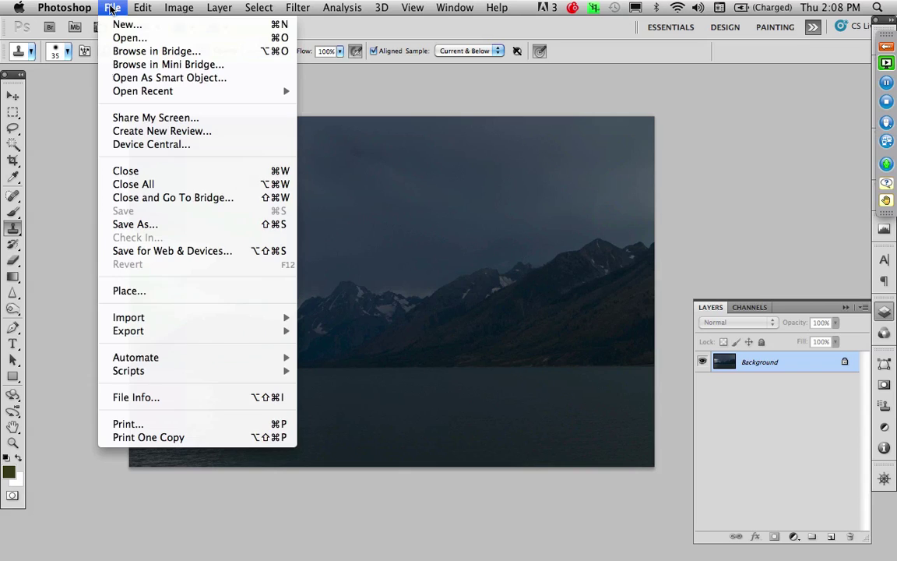
mouse_move(156, 357)
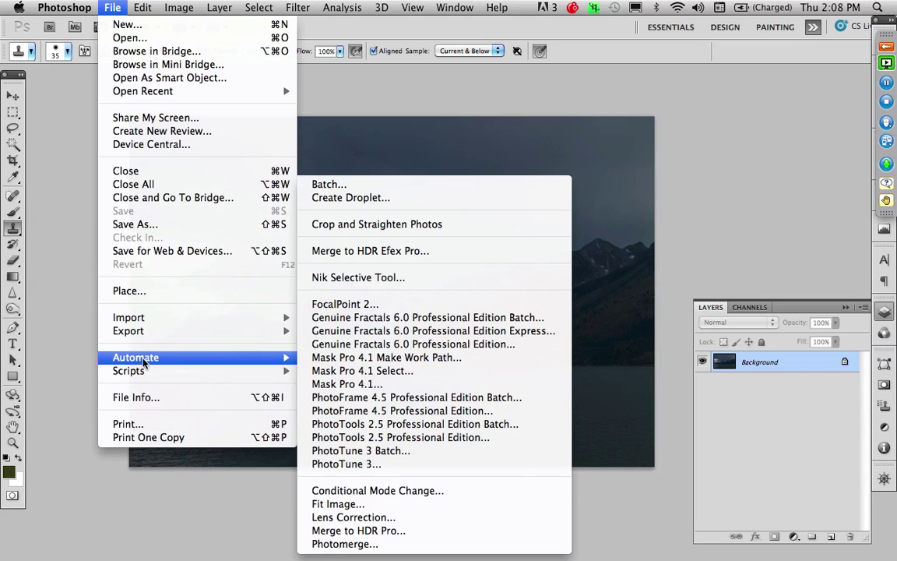
left_click(373, 545)
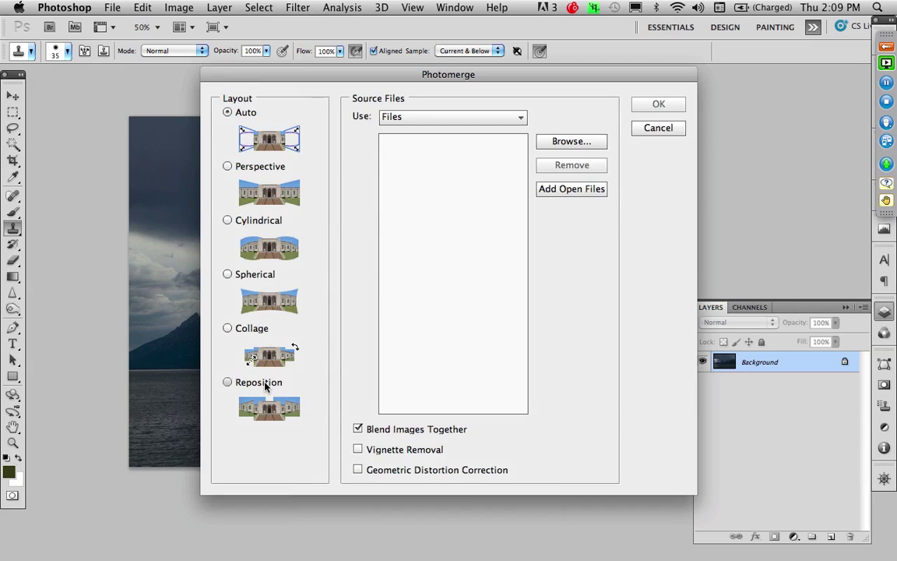
left_click(227, 382)
left_click(561, 192)
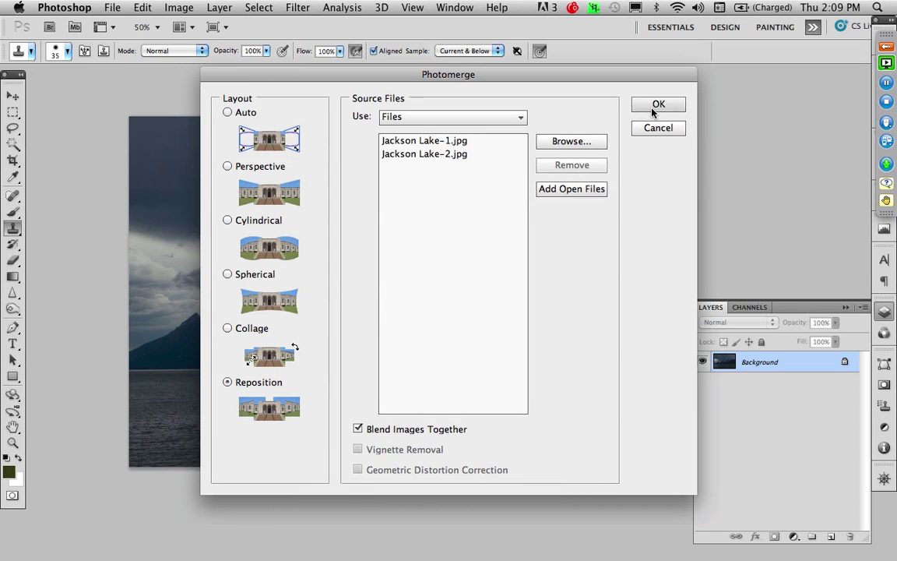
left_click(652, 109)
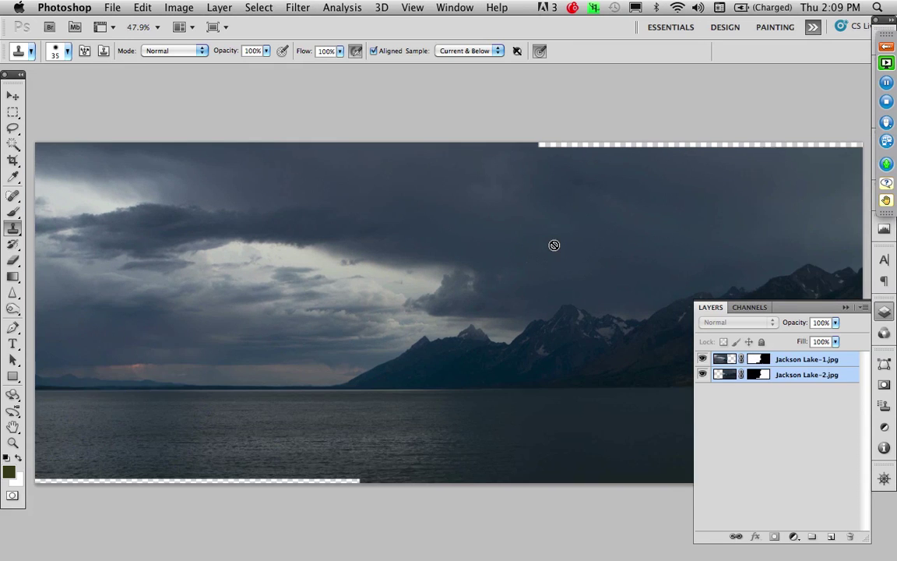
- Flatten the merged panorama and fill the white strips along its upper and lower edges with matching sky and water
left_click(846, 307)
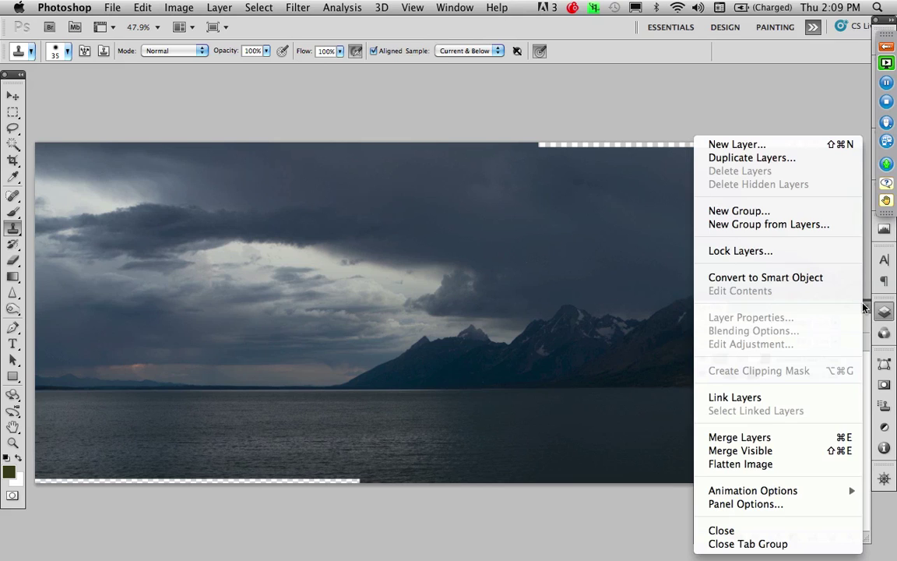
left_click(798, 465)
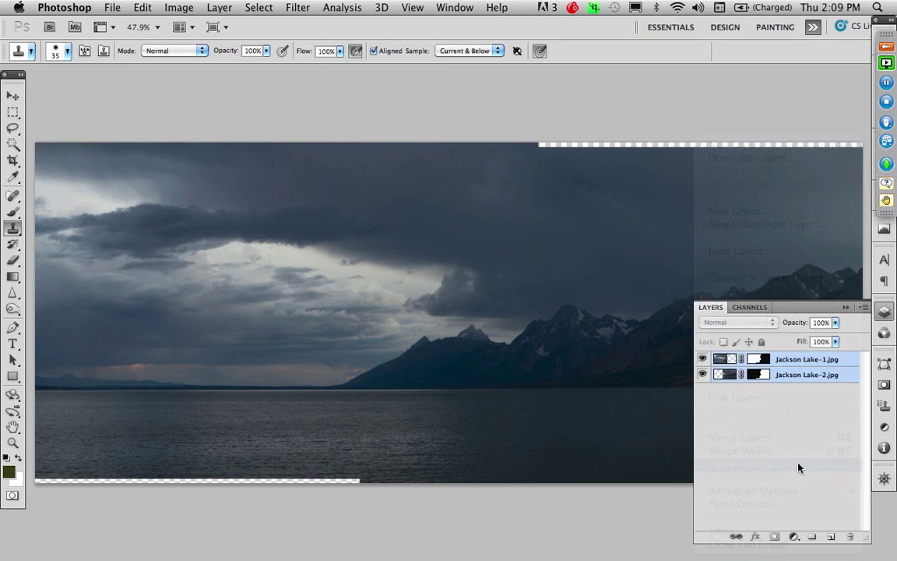
key("w")
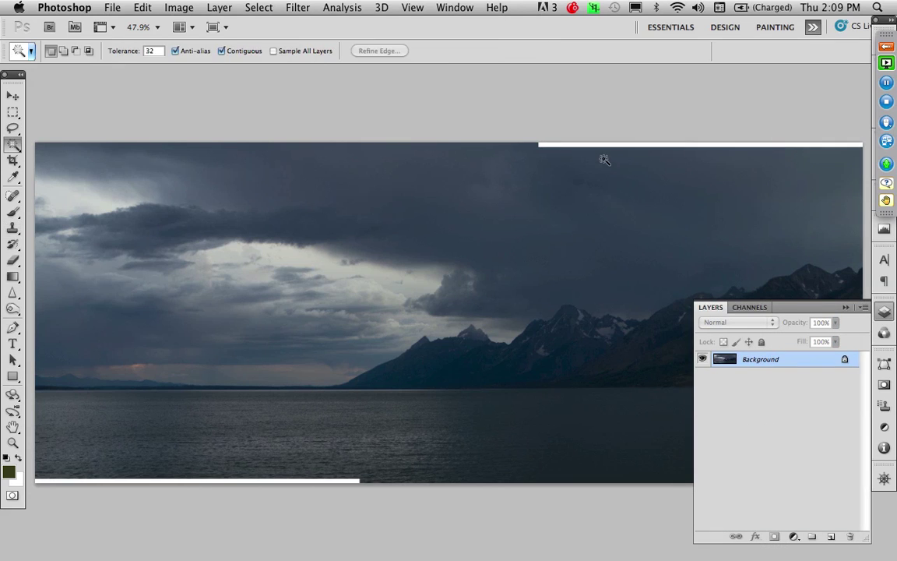
left_click(596, 146)
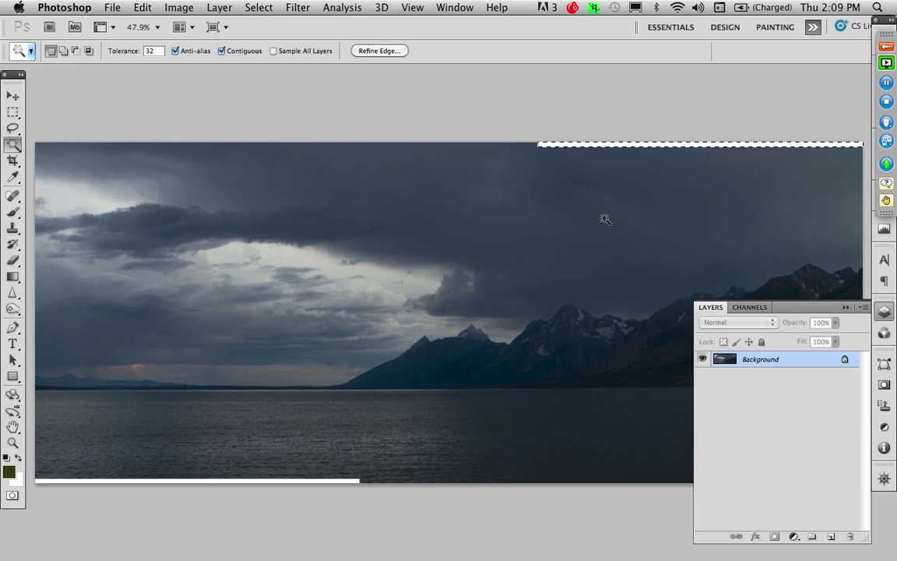
key("super+d")
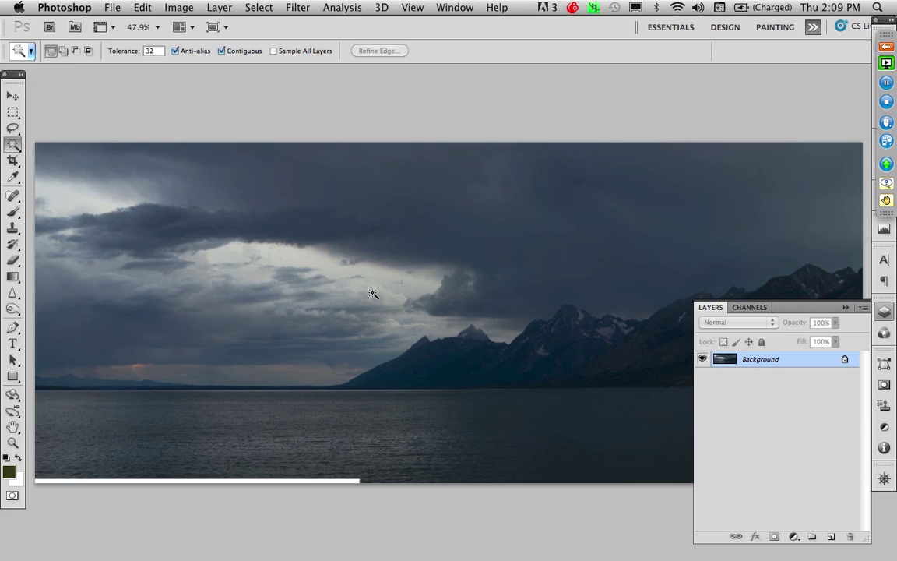
left_click(262, 484)
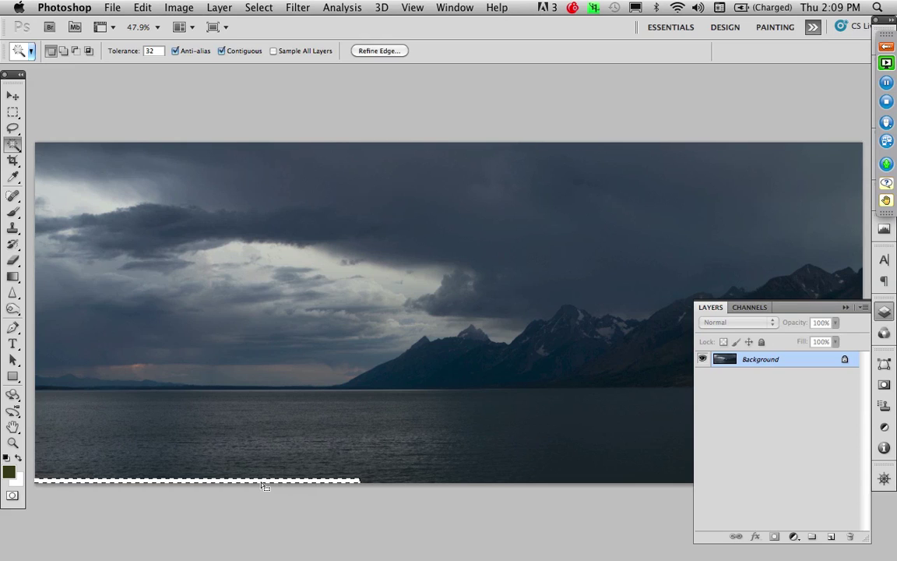
key("super+d")
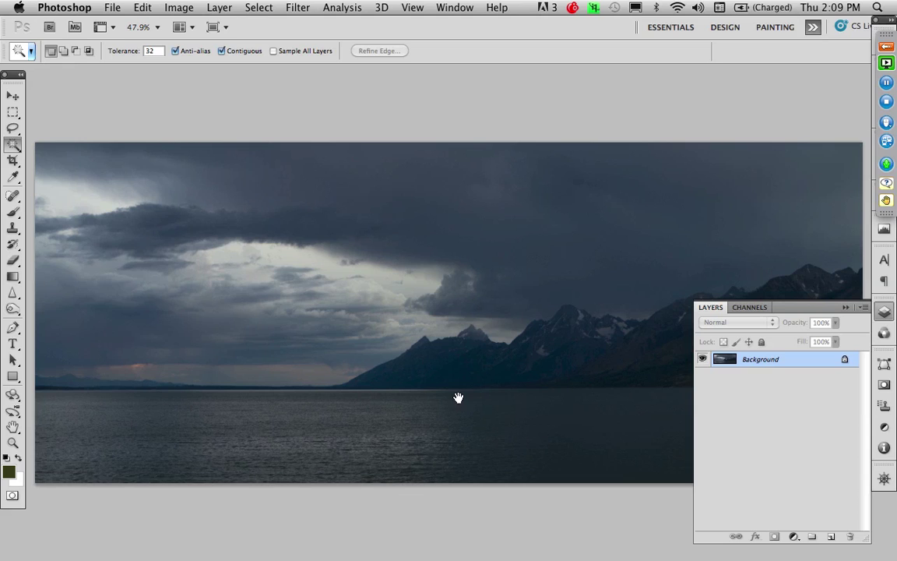
left_click_drag(457, 391, 451, 348)
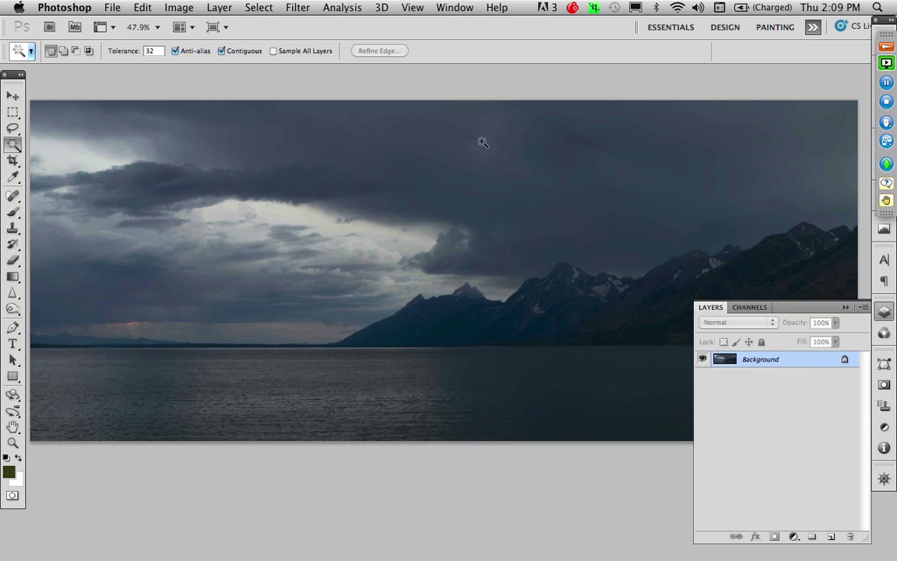
- Run Silver Efex Pro 2 on the panorama and apply the 015 Full Dynamic (harsh) preset
left_click(411, 7)
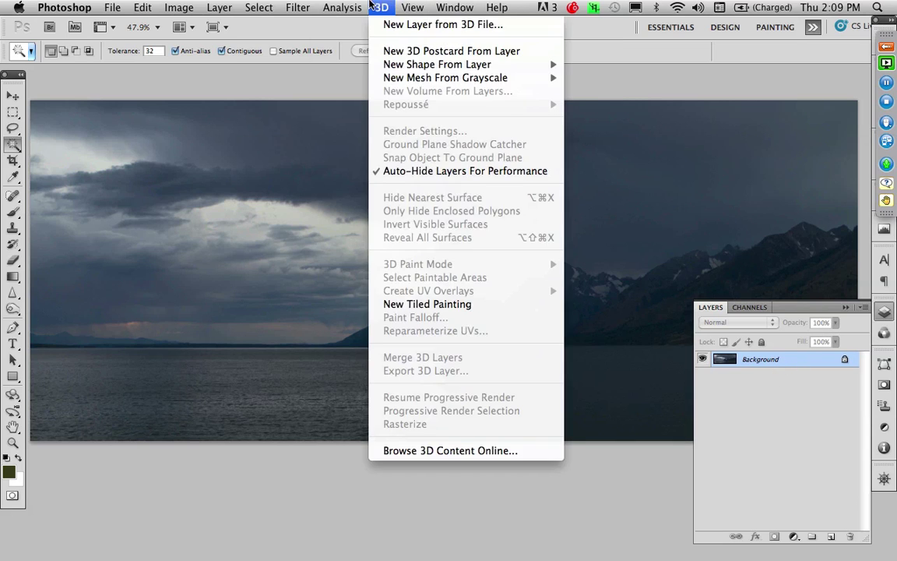
mouse_move(297, 8)
mouse_move(329, 342)
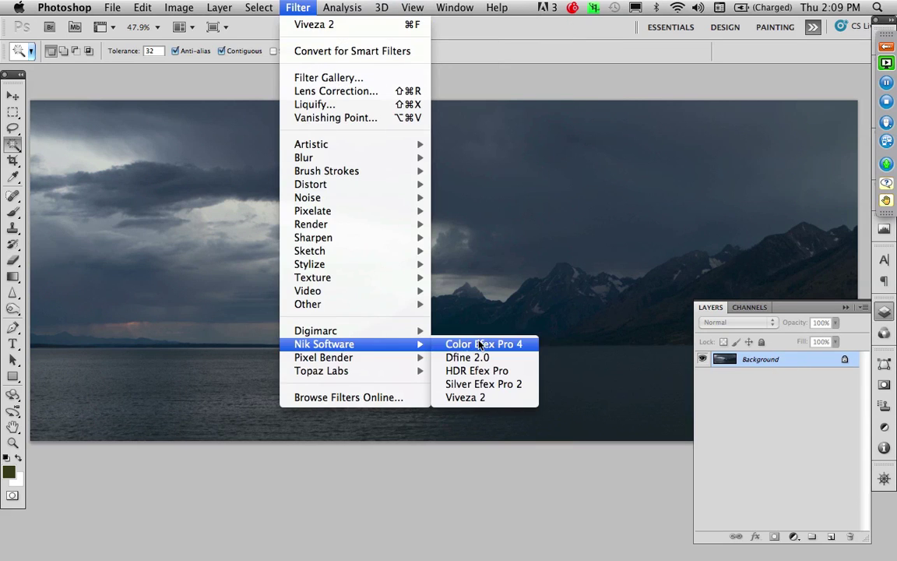
left_click(481, 384)
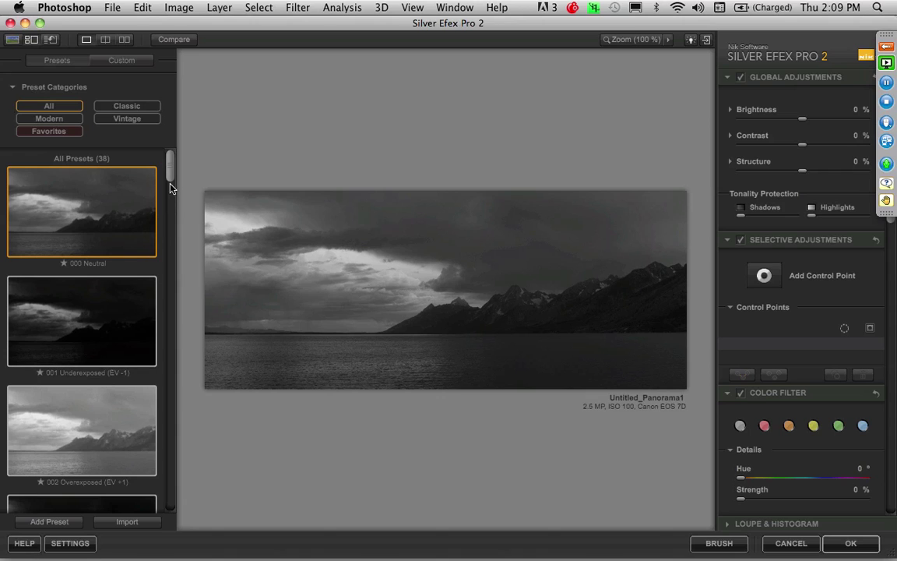
left_click_drag(169, 159, 168, 321)
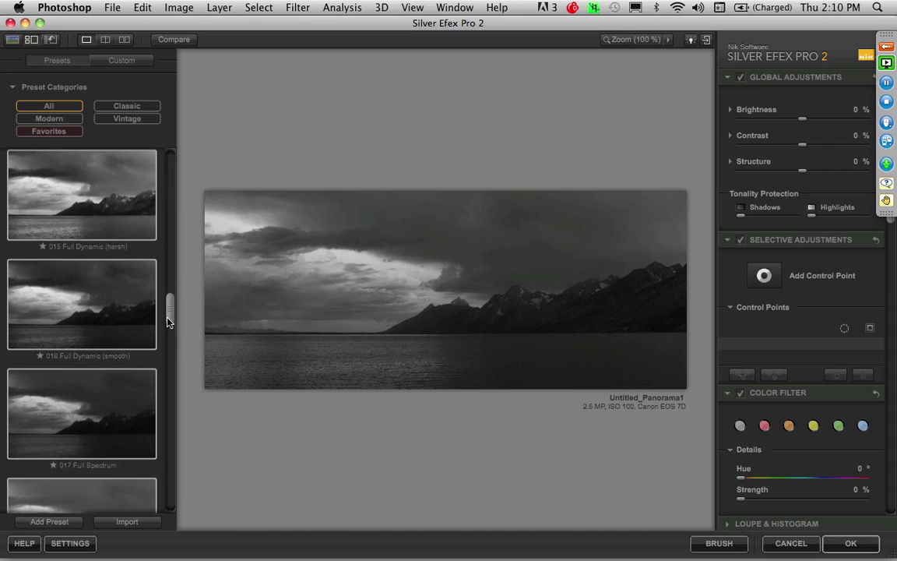
left_click(127, 211)
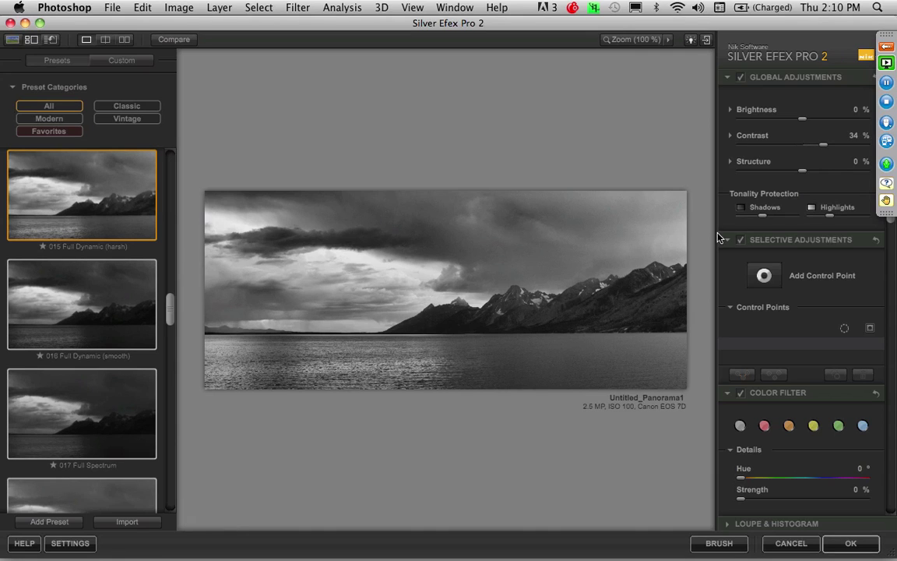
- Set the global Brightness to -27% and Contrast to 22%
left_click_drag(802, 122, 788, 123)
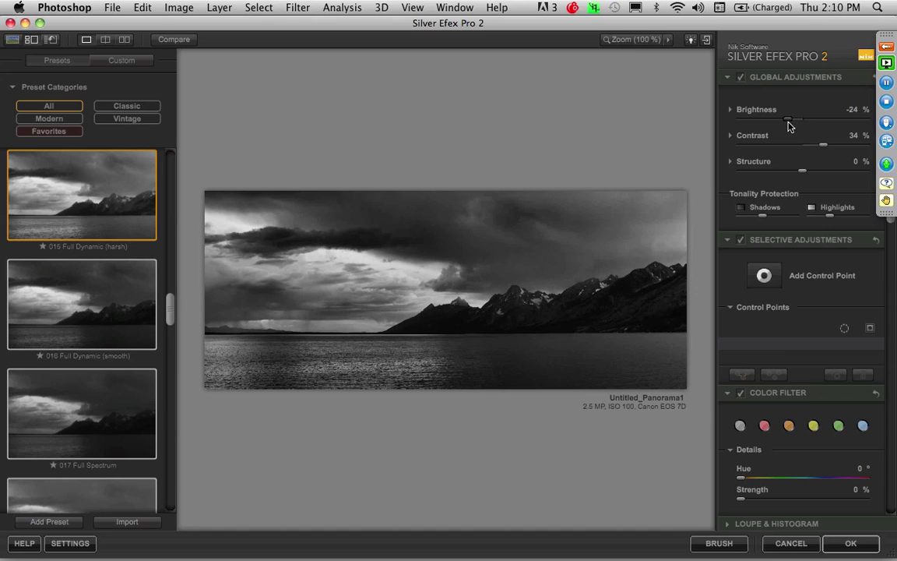
left_click_drag(822, 150, 815, 149)
left_click_drag(787, 122, 785, 123)
- Add a control point in the dark sky above the far-right mountains and enlarge its area to 39%
left_click(764, 275)
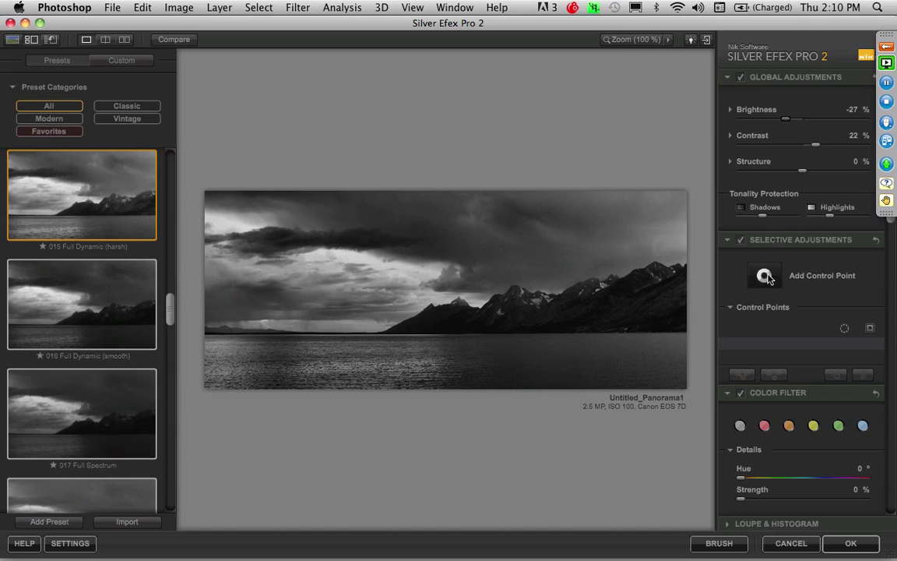
left_click(645, 212)
mouse_move(609, 218)
left_mouse_down()
mouse_move(589, 220)
mouse_move(602, 221)
mouse_move(599, 227)
left_mouse_up()
- Add a control point on the central mountain face with a 13% area, Brightness and Contrast at 22%, and raised Structure
left_click(764, 278)
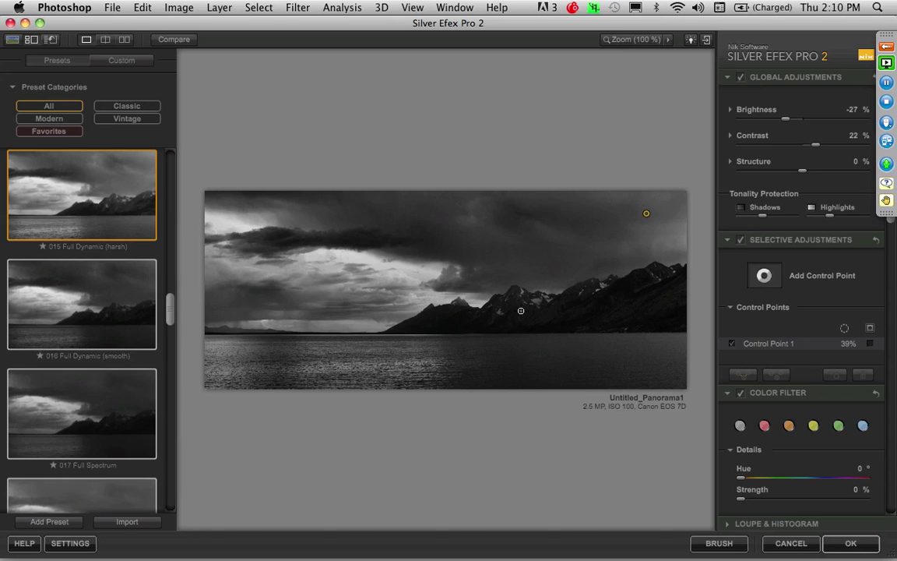
left_click(521, 311)
left_click_drag(574, 235, 577, 233)
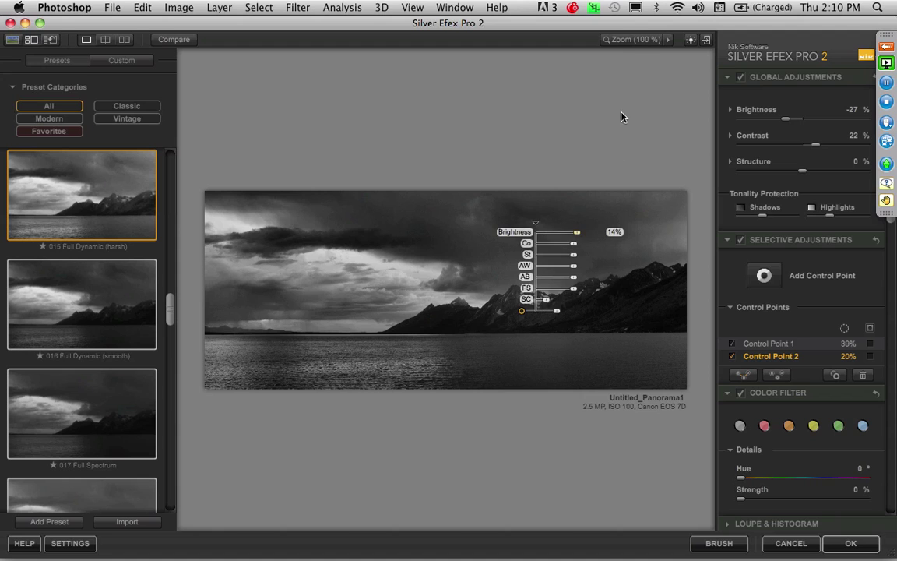
left_click(636, 43)
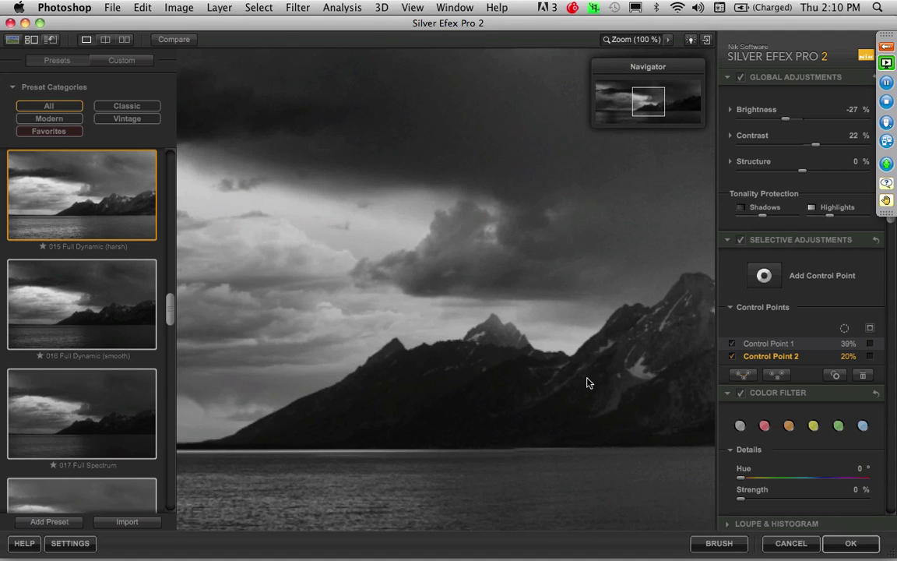
left_click_drag(565, 376, 344, 352)
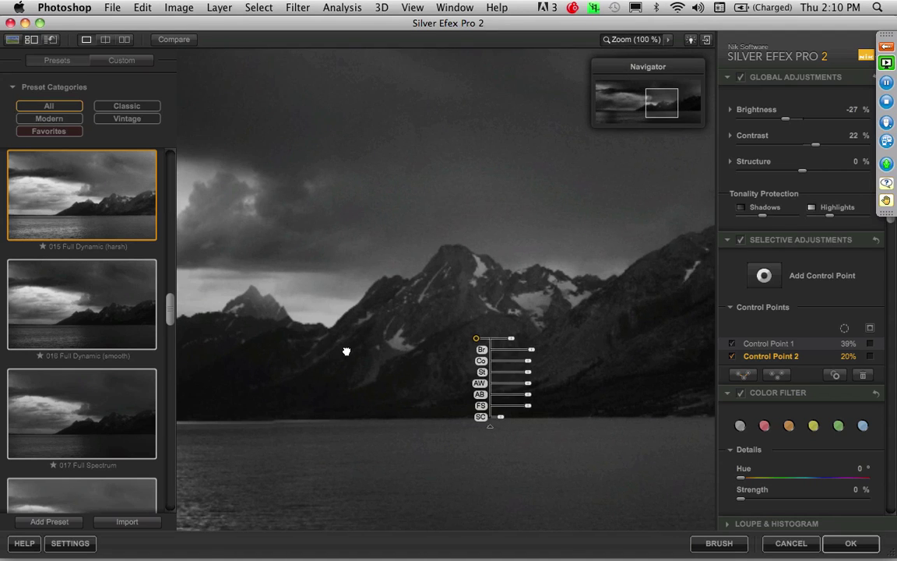
left_click_drag(536, 354, 537, 354)
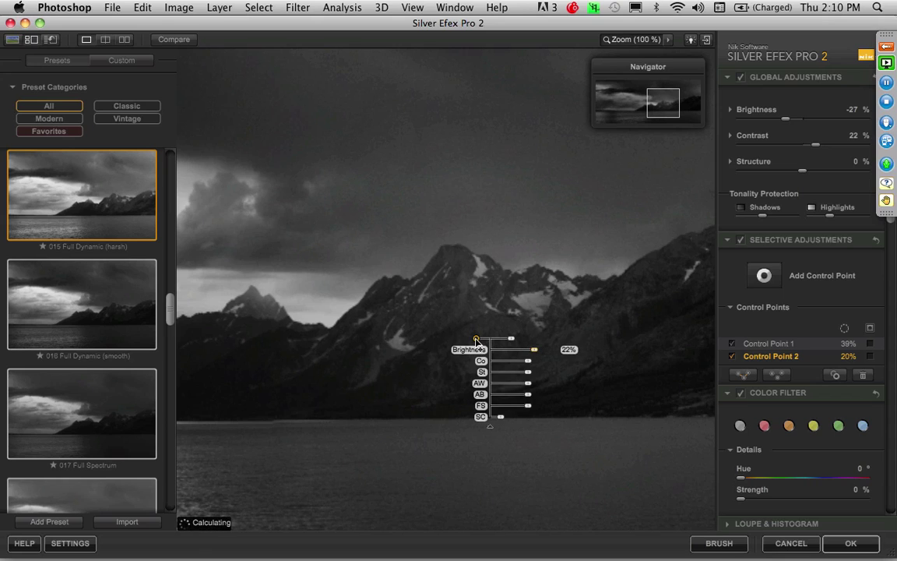
left_click_drag(468, 343, 455, 352)
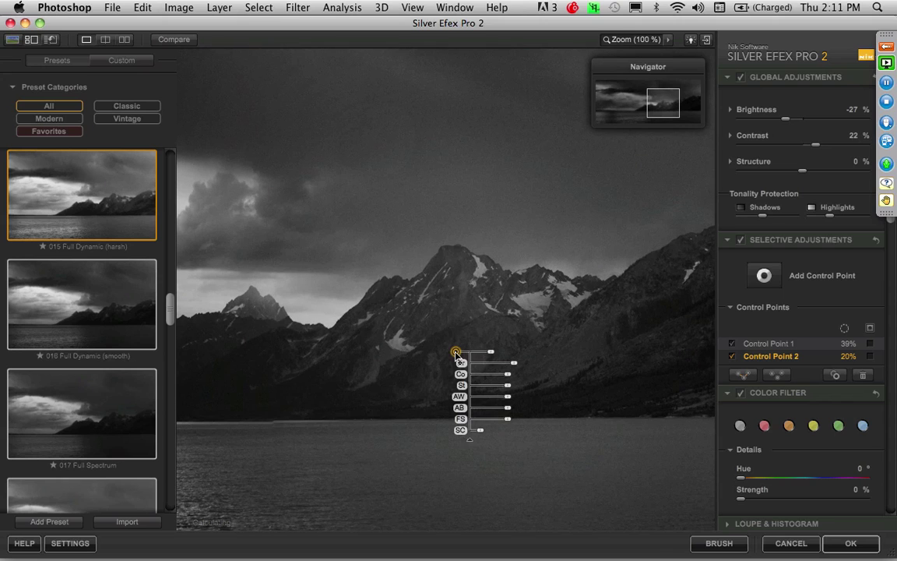
left_click_drag(455, 352, 494, 381)
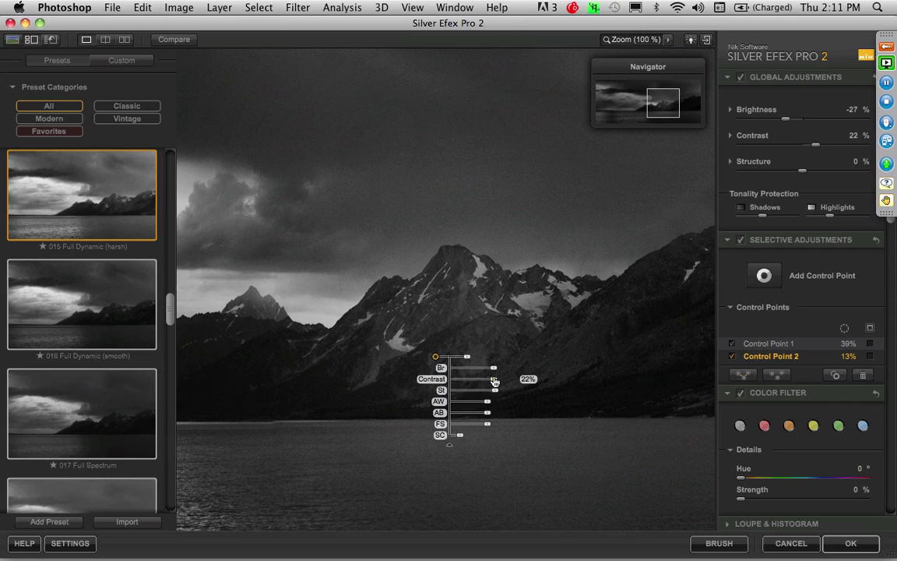
- Duplicate the mountain control point twice and place the copies on the slopes farther right along the range
key("super+c")
key("super+v")
left_click_drag(436, 358, 680, 328)
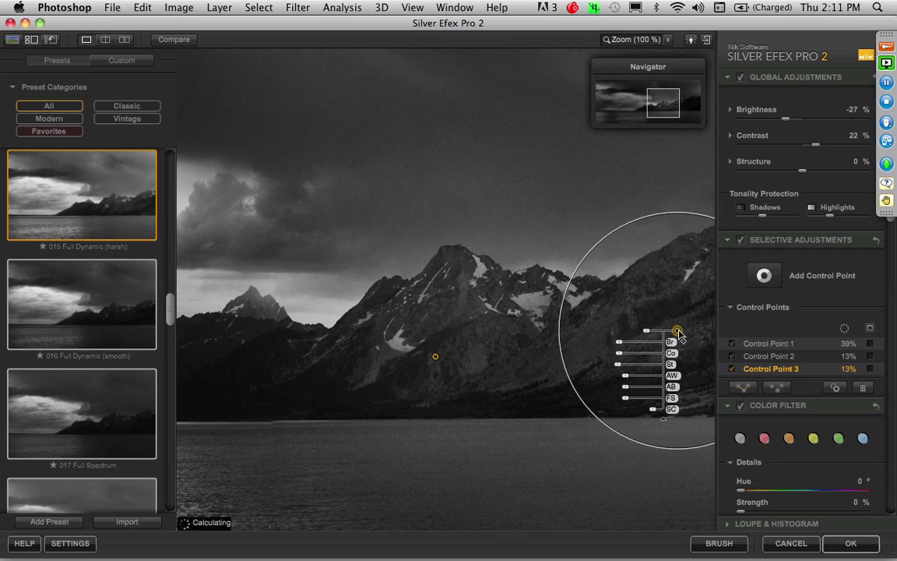
left_click_drag(495, 351, 362, 368)
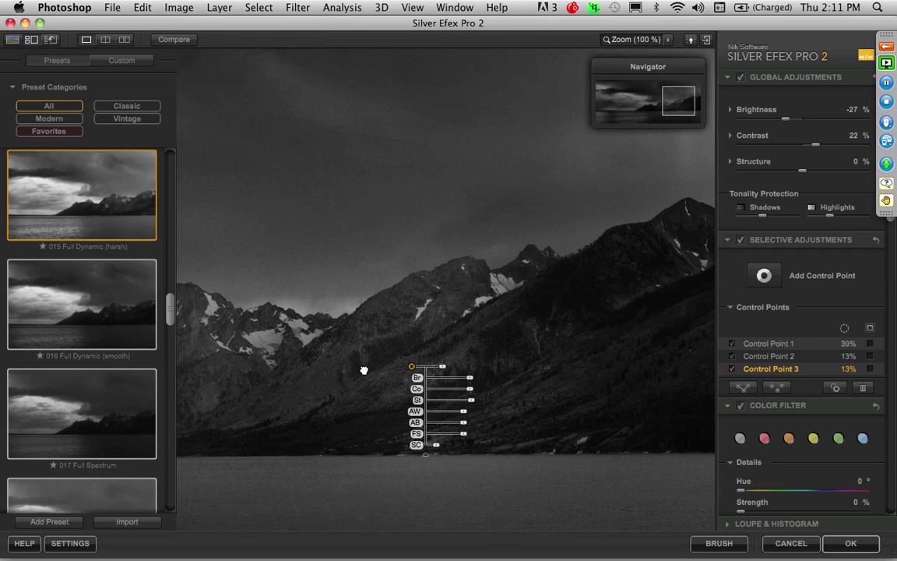
key("super+v")
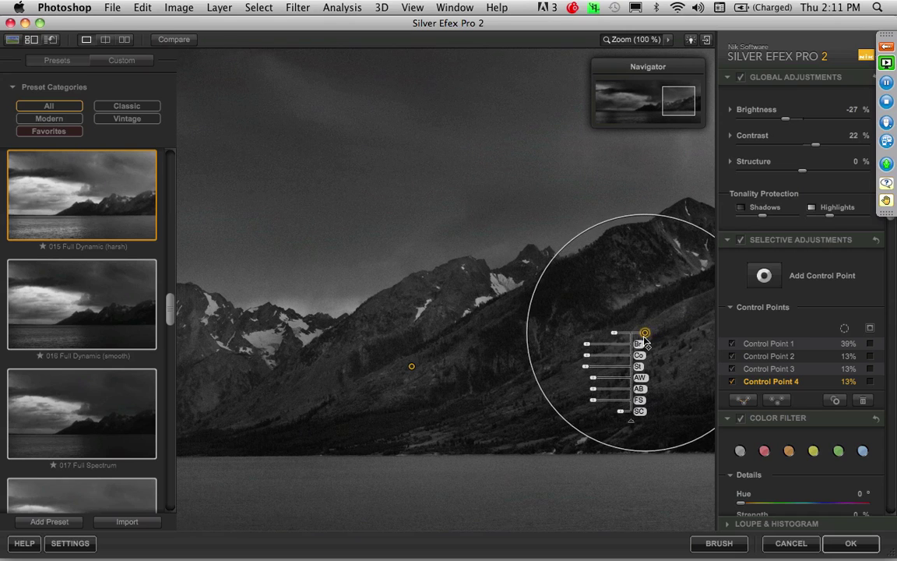
left_click(641, 335)
left_click_drag(377, 387, 599, 342)
- Fit the whole panorama in view and place another copy of the mountain control point on the small left-hand peak
key("space")
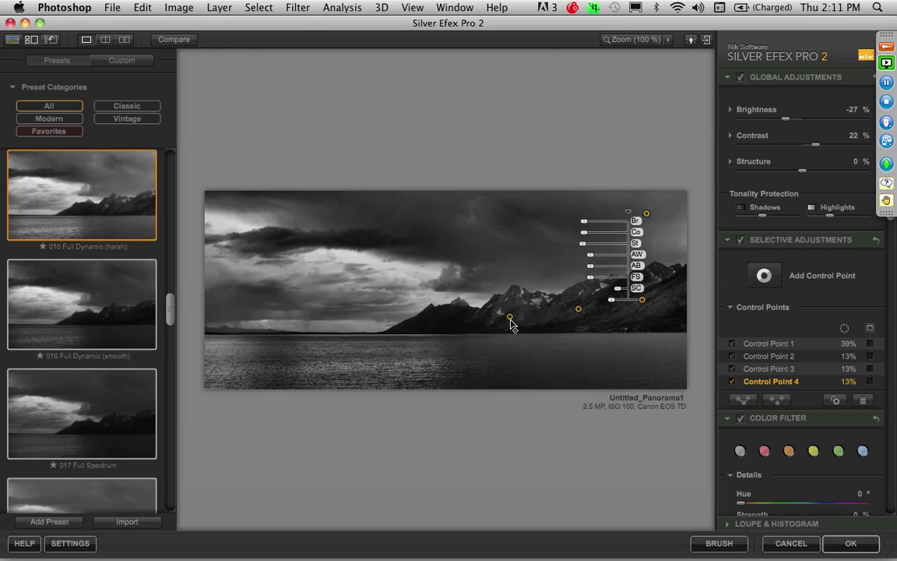
key("super+v")
left_click(516, 322)
left_click_drag(517, 325, 449, 319)
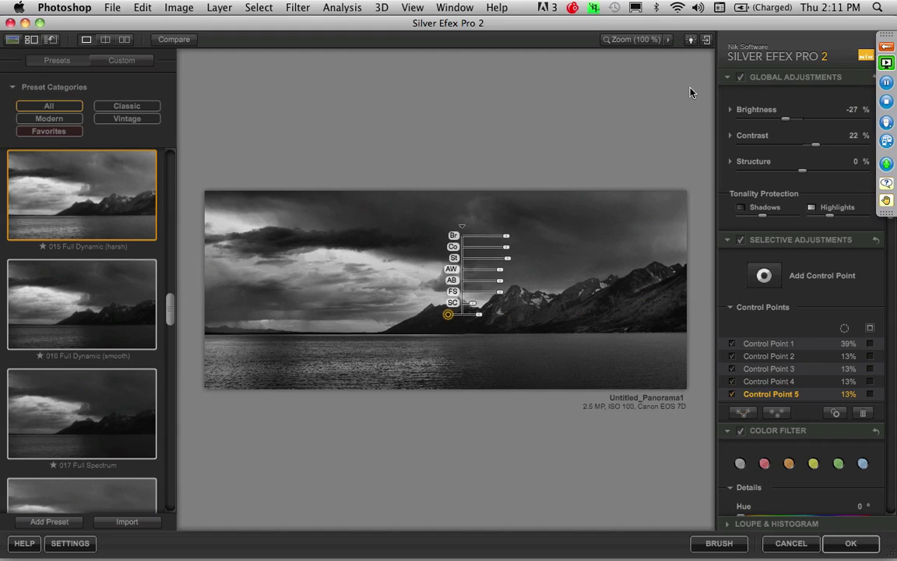
- Add a control point in the bright upper-left sky with a 23% area, lowered Brightness, and Contrast at -29%
left_click(764, 271)
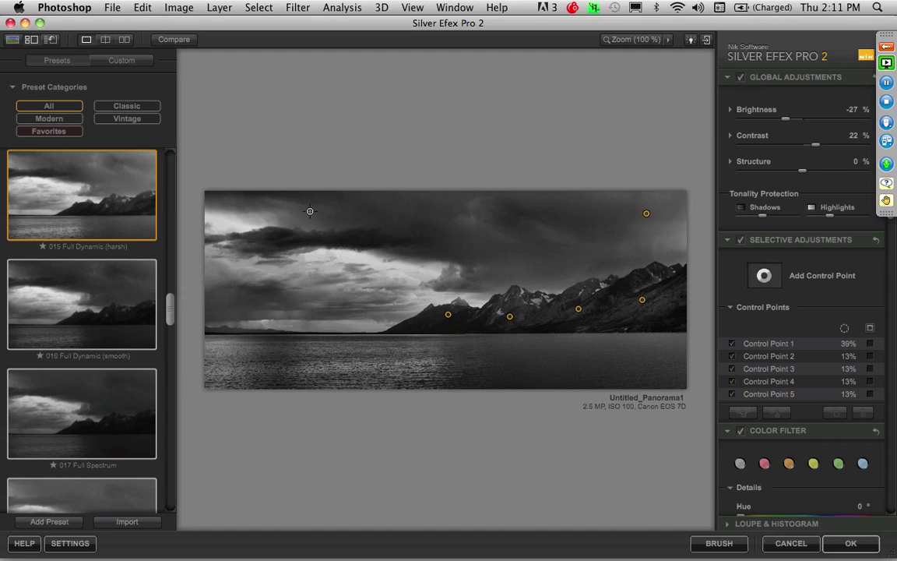
left_click(225, 221)
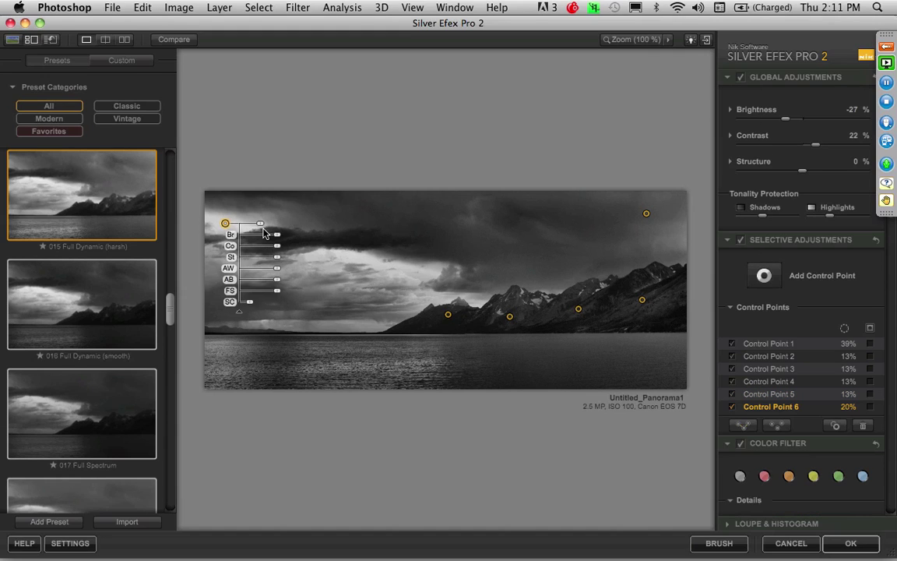
left_click_drag(260, 227, 267, 250)
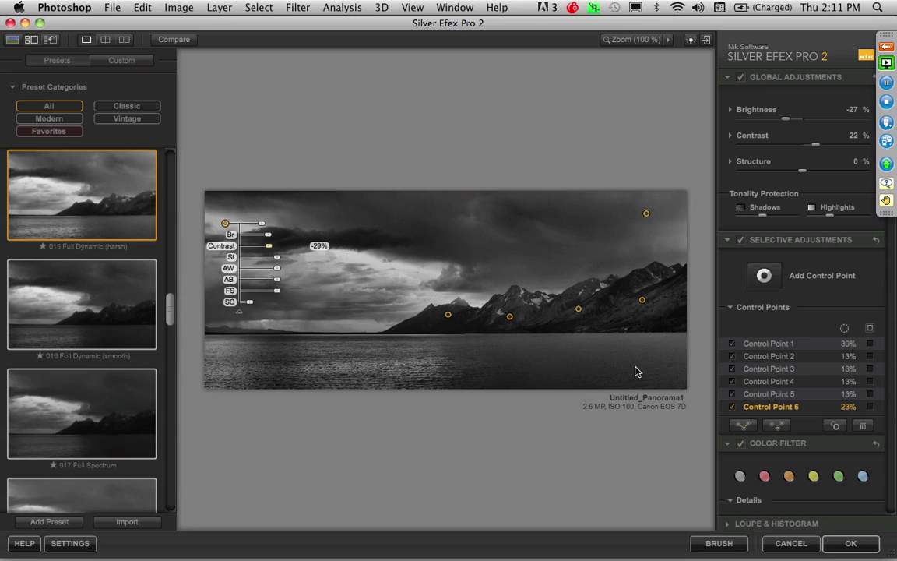
- Add a control point on the lake water below the bright clouds and set its Structure to 32%
left_click(763, 276)
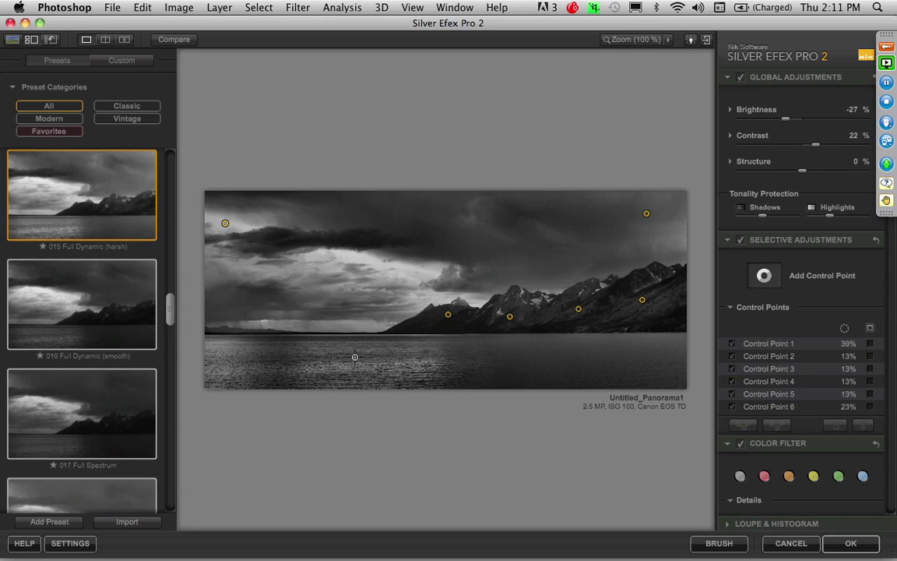
left_click(355, 358)
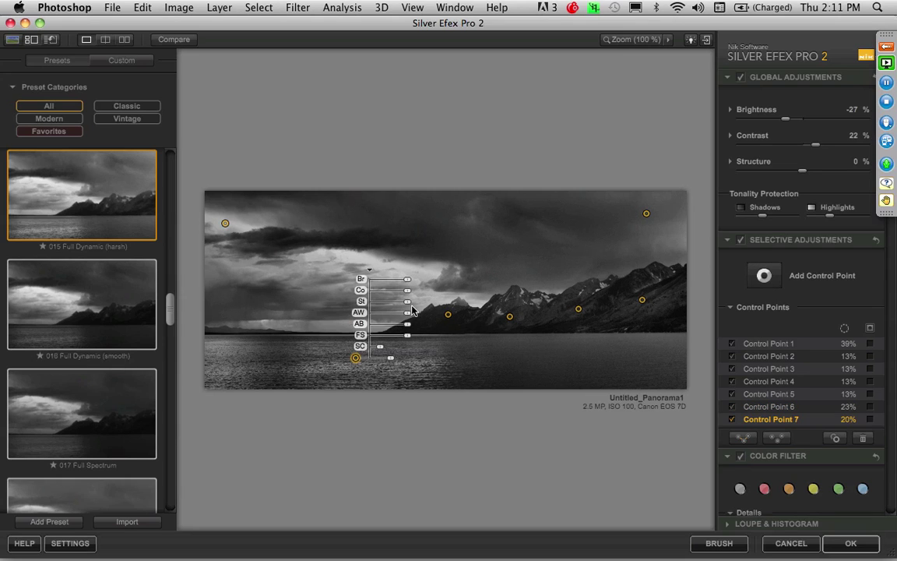
left_click_drag(406, 301, 419, 308)
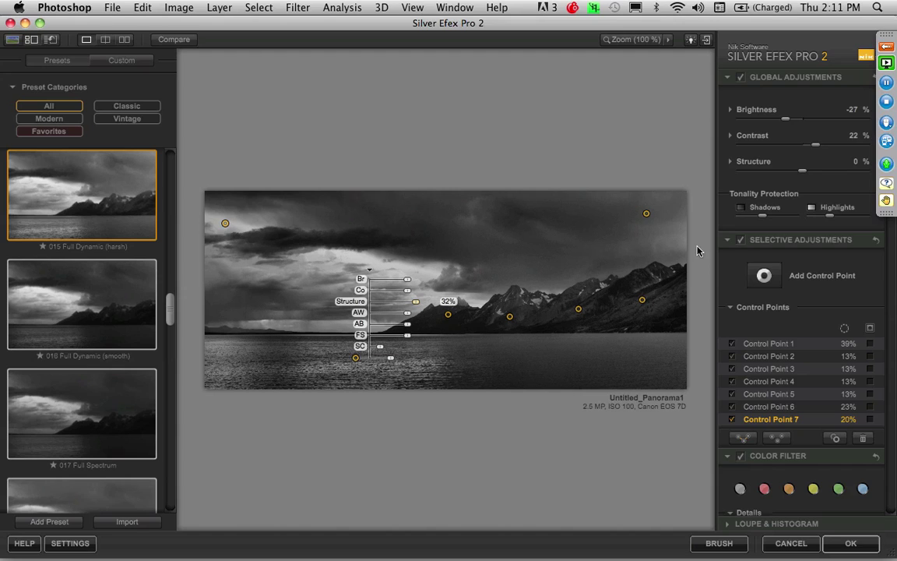
- Add a control point in the bright clouds above the horizon and set its Structure to 44%
left_click(763, 274)
left_click(355, 278)
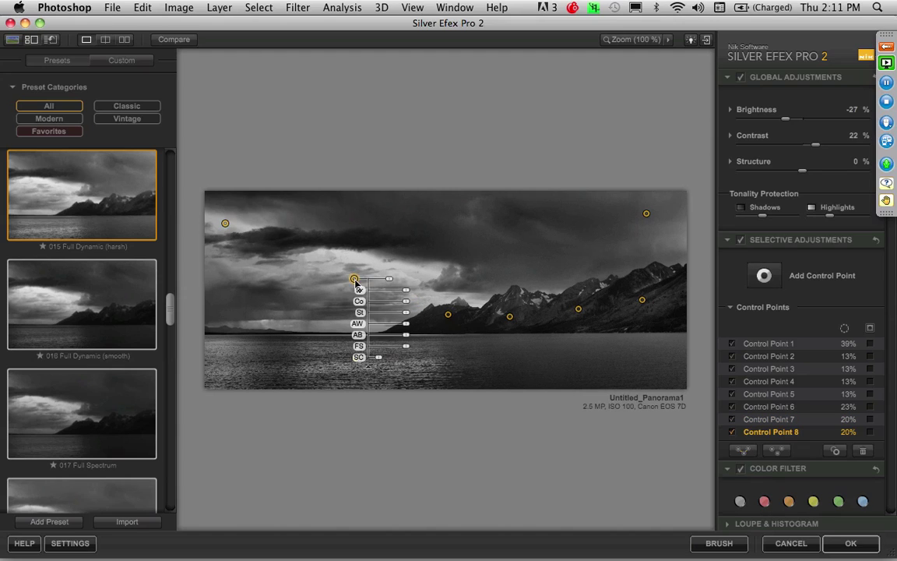
left_click_drag(406, 312, 419, 315)
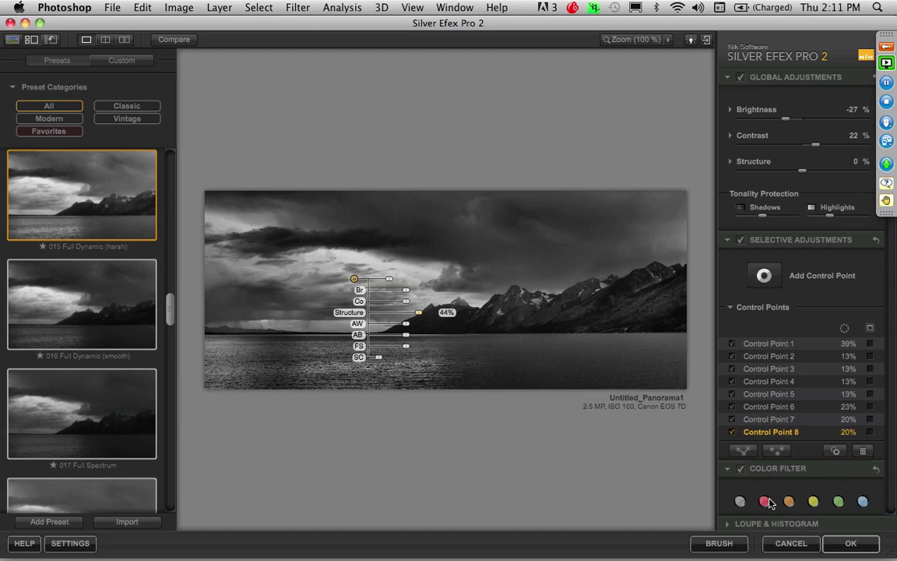
- Set the color filter to yellow and apply the Silver Efex conversion to the panorama
left_click(812, 502)
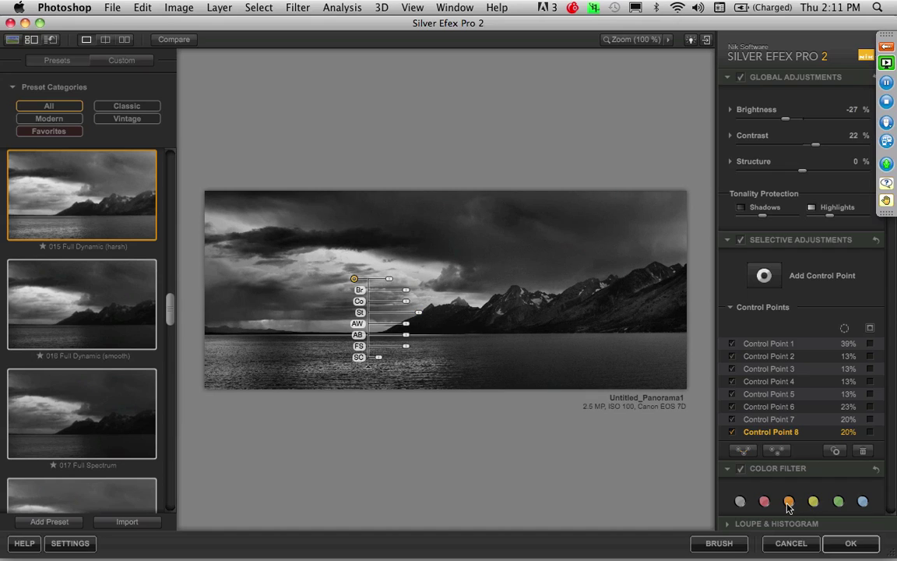
left_click(748, 505)
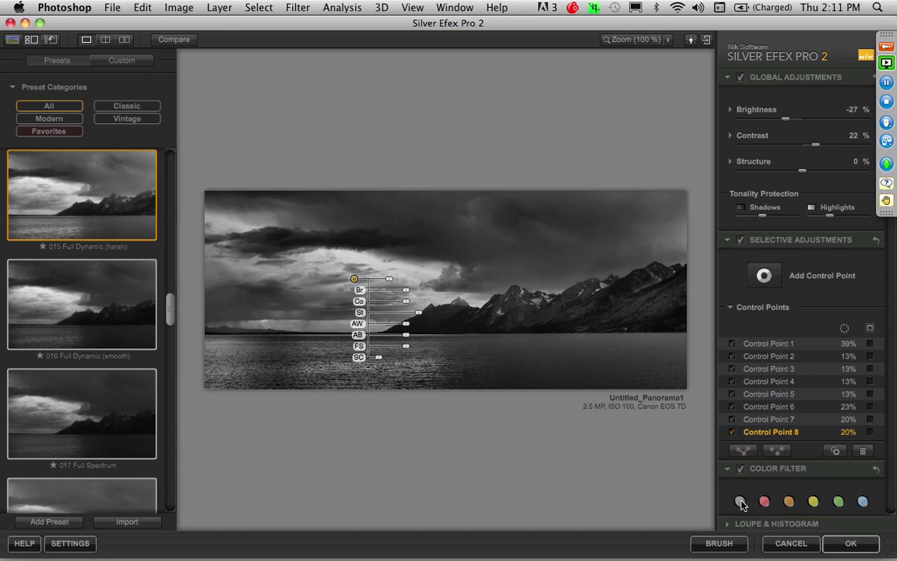
left_click(811, 503)
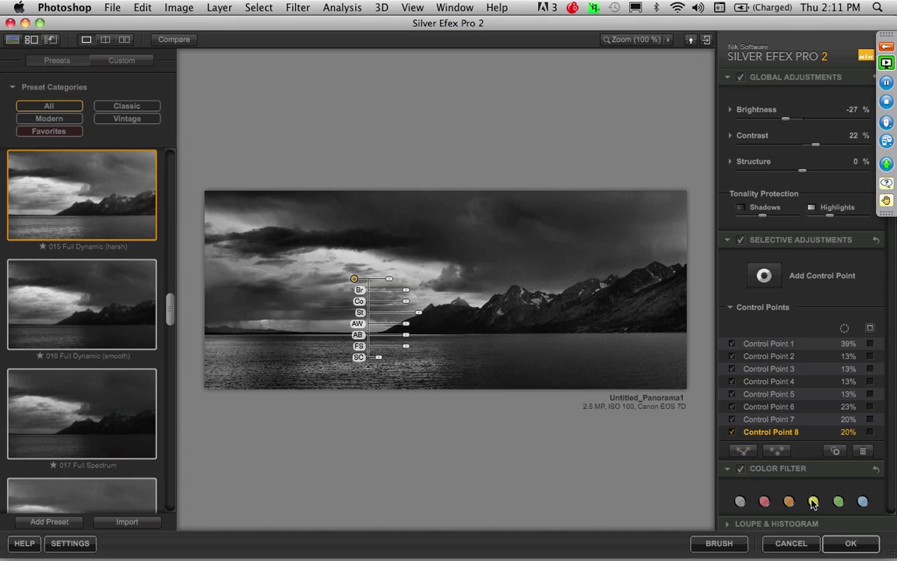
left_click(844, 543)
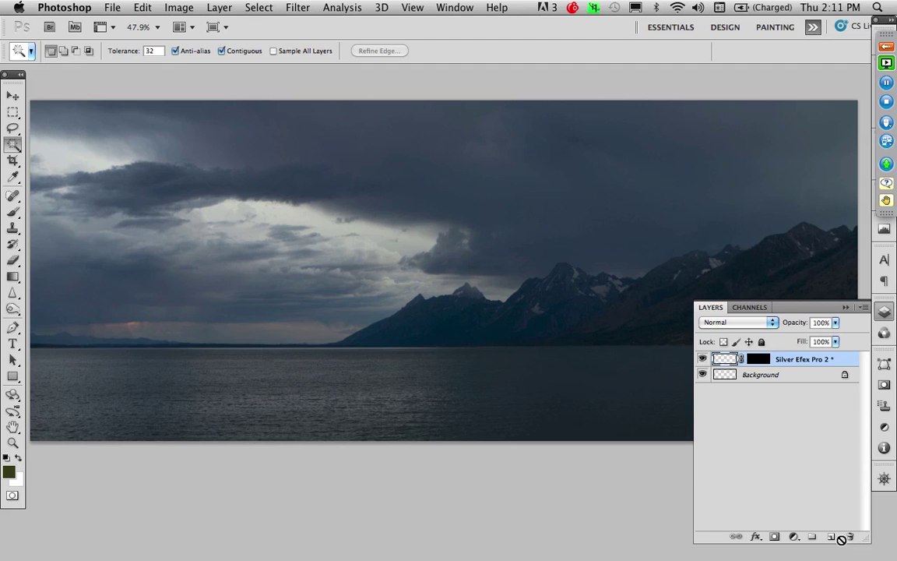
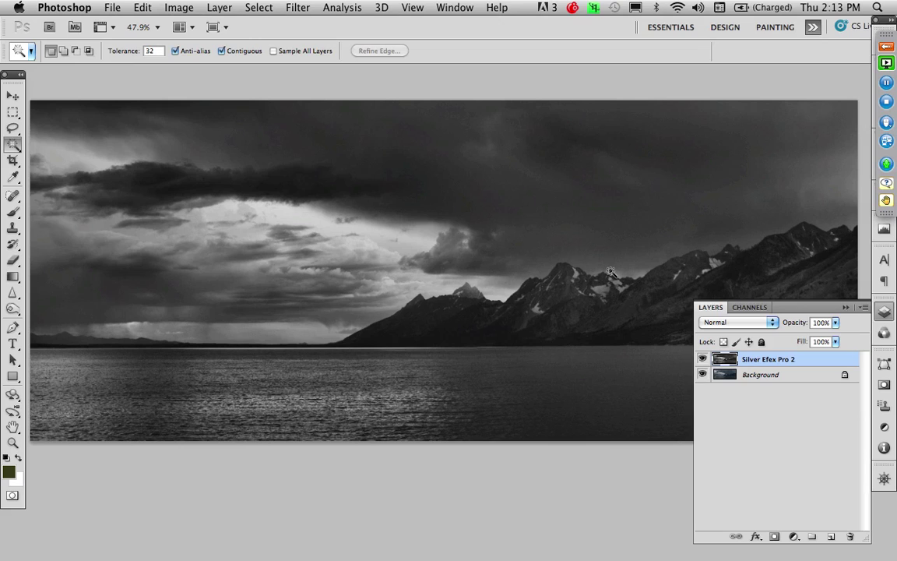
- Compare the panorama with and without the Silver Efex Pro 2 layer
left_click(702, 362)
left_click(703, 361)
left_click(702, 361)
left_click(702, 361)
- Add a Curves adjustment layer and anchor the curve's midpoint at input 125, output 127
left_click(794, 537)
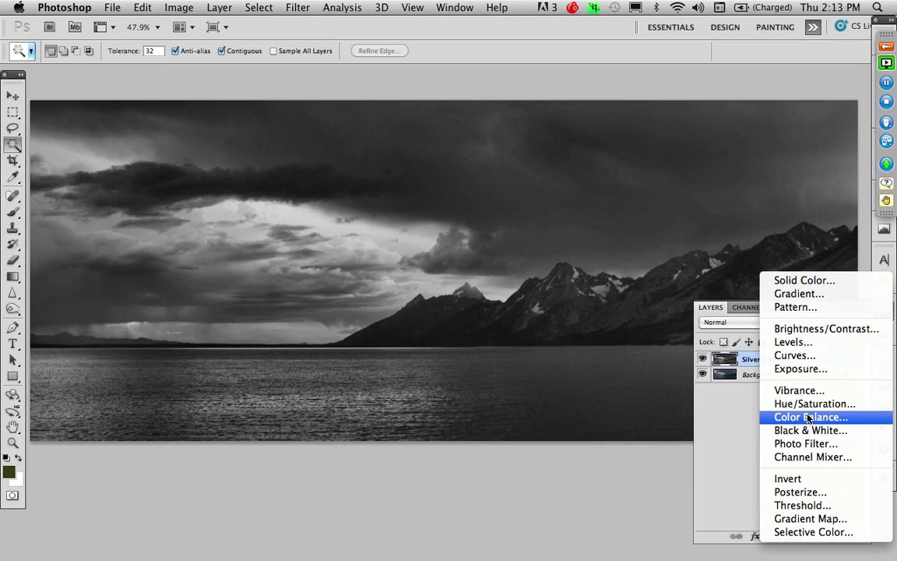
left_click(802, 355)
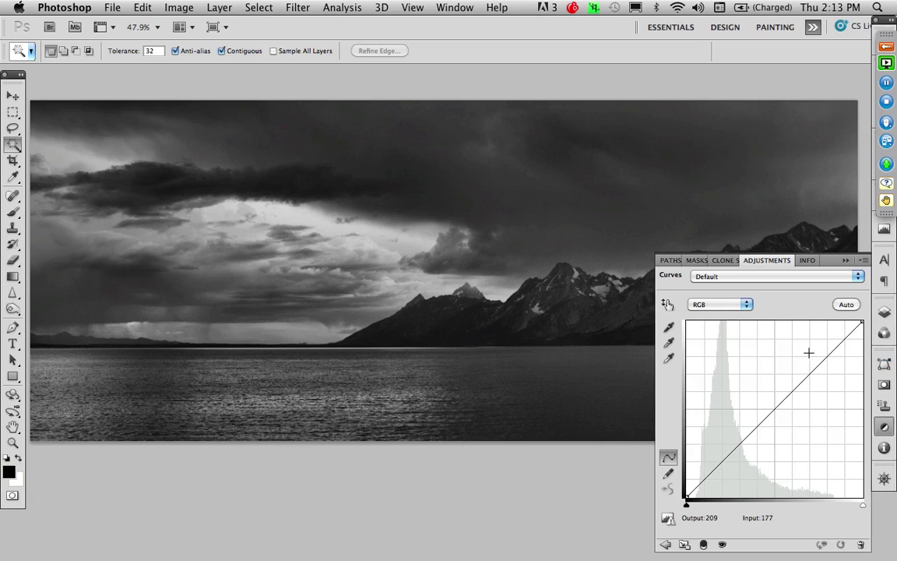
mouse_move(772, 406)
left_mouse_down()
mouse_move(772, 386)
mouse_move(769, 433)
mouse_move(772, 415)
left_mouse_up()
left_click(772, 410)
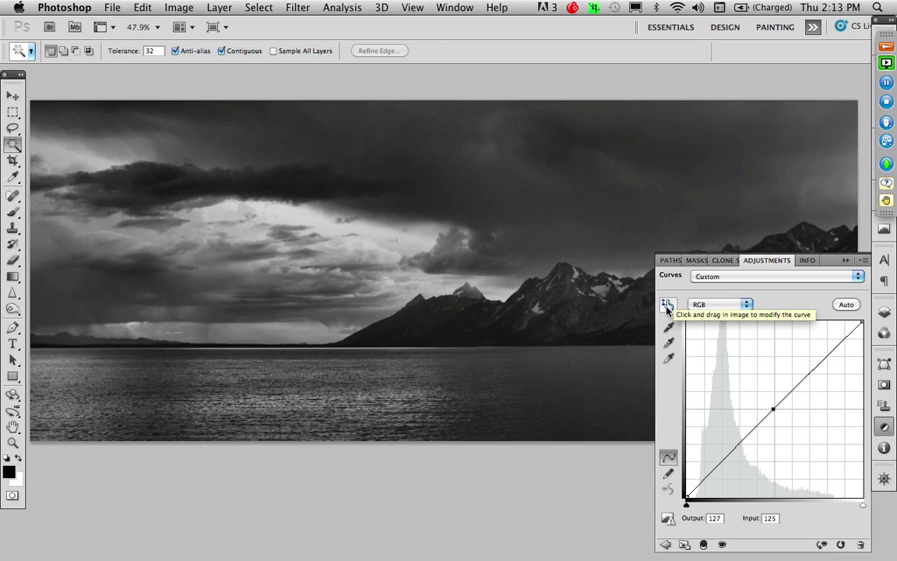
- Use the on-image Curves tool to darken the dark sky, raise the bright clouds from 204 to 220, and anchor midtones at 81
left_click(666, 309)
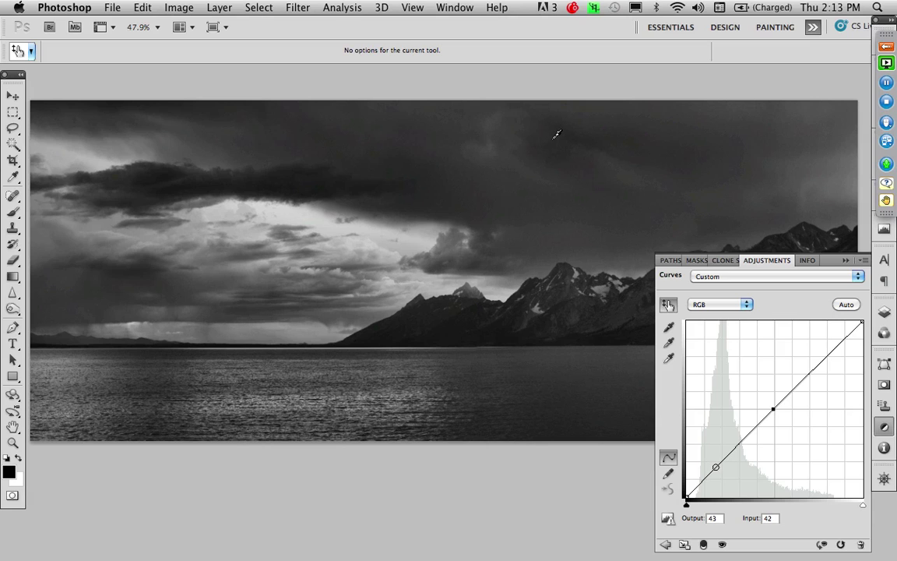
left_click_drag(555, 140, 556, 146)
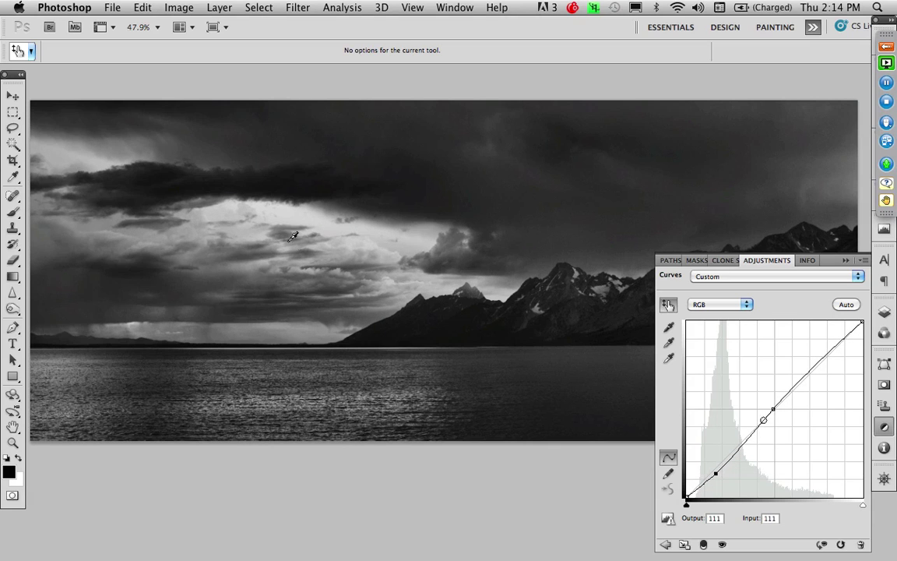
left_click_drag(251, 196, 280, 214)
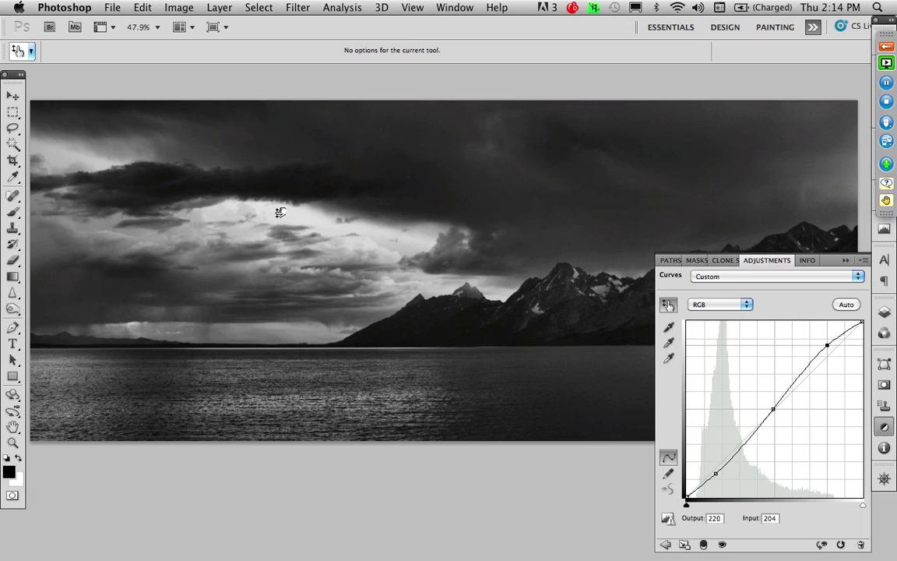
left_click_drag(250, 274, 236, 272)
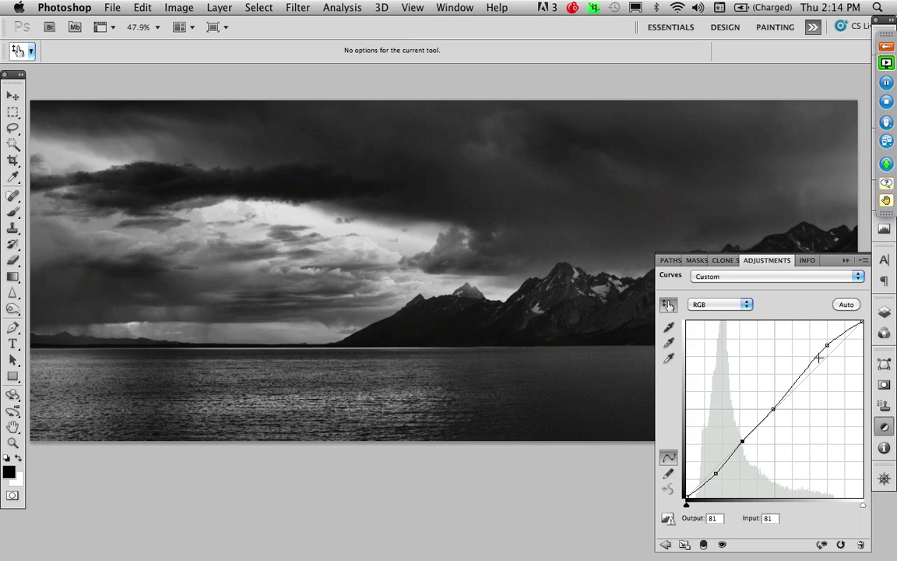
- Set a deep-shadow curve point at input 22, output 19 on the dark mountain slope, and check the Curves layer's effect
mouse_move(448, 351)
left_mouse_down()
mouse_move(449, 360)
mouse_move(447, 331)
left_mouse_up()
left_click_drag(358, 399, 357, 387)
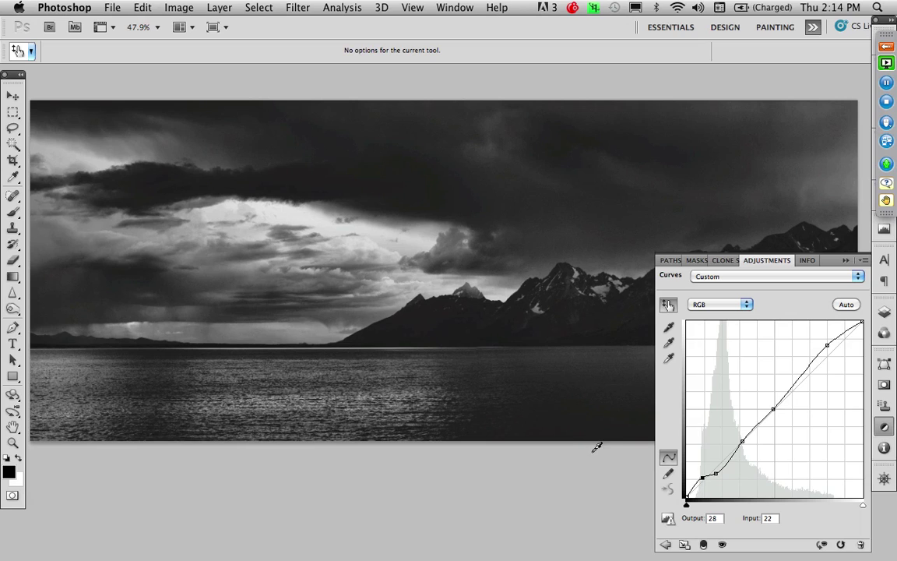
left_click_drag(457, 319, 456, 328)
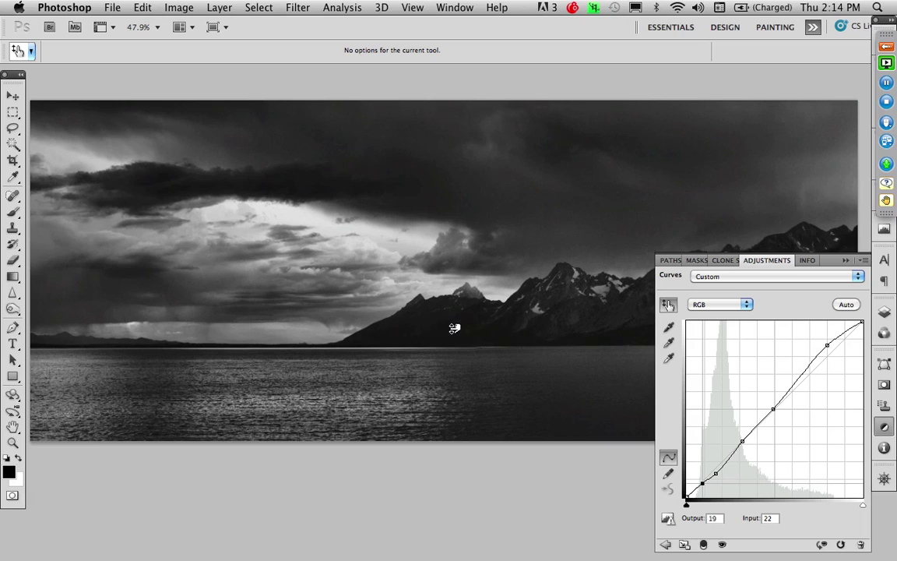
left_click(845, 260)
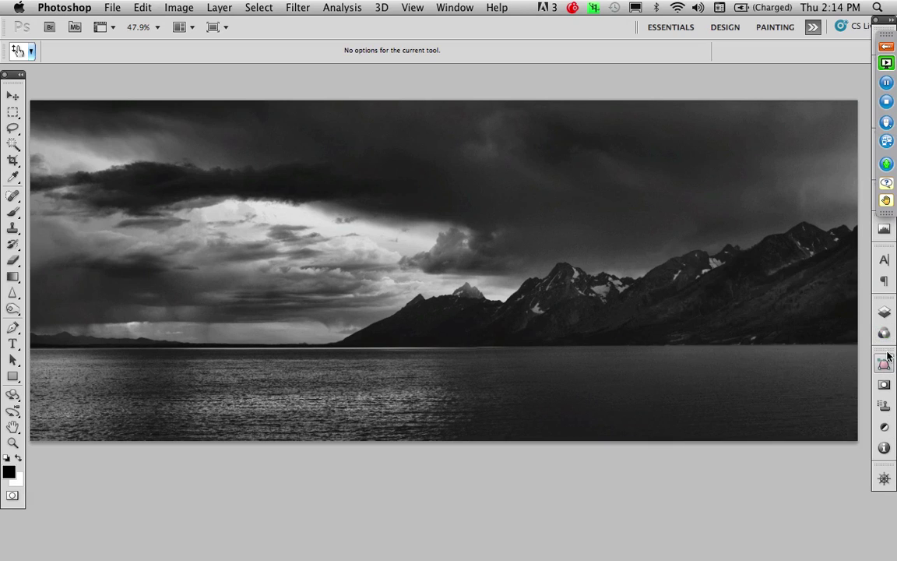
left_click(884, 311)
mouse_move(703, 361)
left_mouse_down()
mouse_move(703, 376)
mouse_move(704, 362)
left_mouse_up()
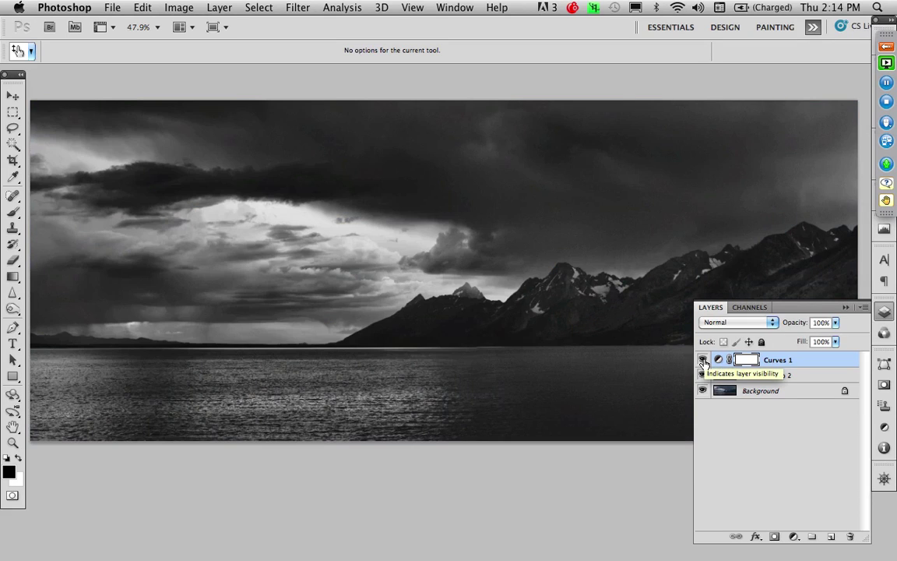
- Crop the panorama to remove the far-right mountain slopes and a thin strip along the top of the sky
key("c")
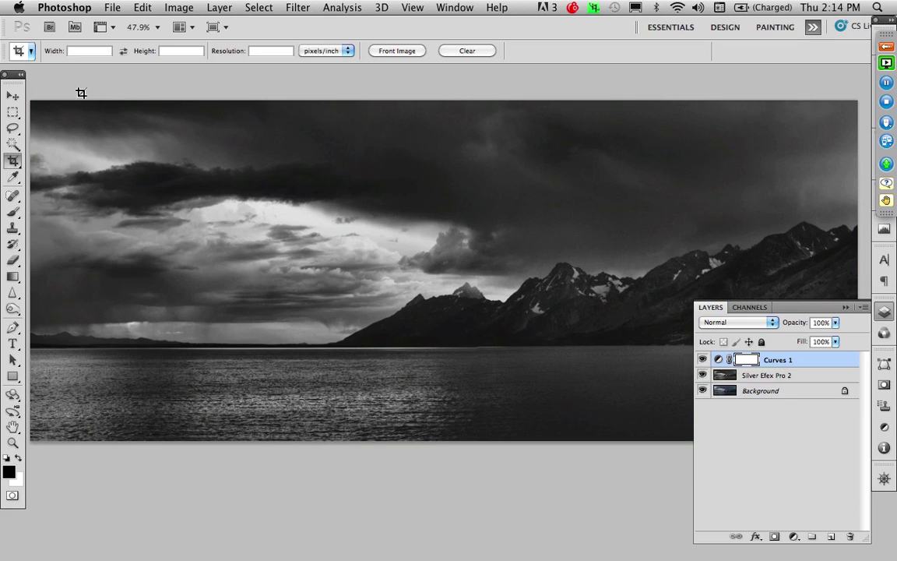
left_click_drag(281, 167, 741, 464)
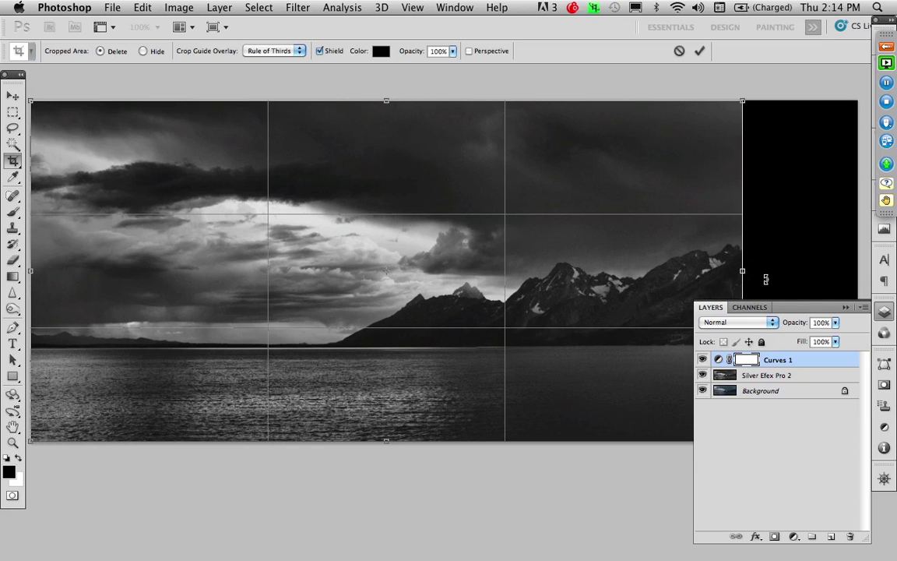
mouse_move(459, 419)
left_mouse_down()
mouse_move(454, 406)
mouse_move(470, 410)
left_mouse_up()
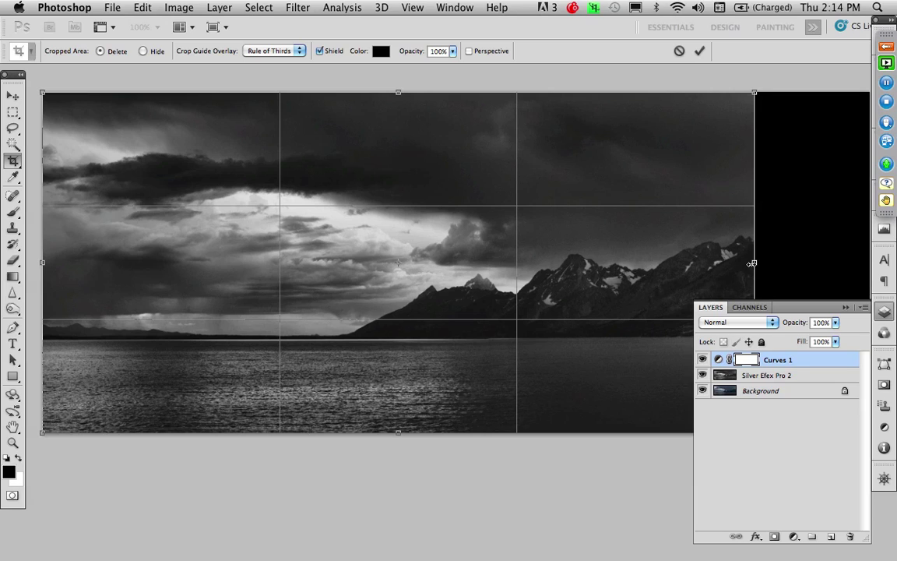
left_click_drag(750, 263, 703, 263)
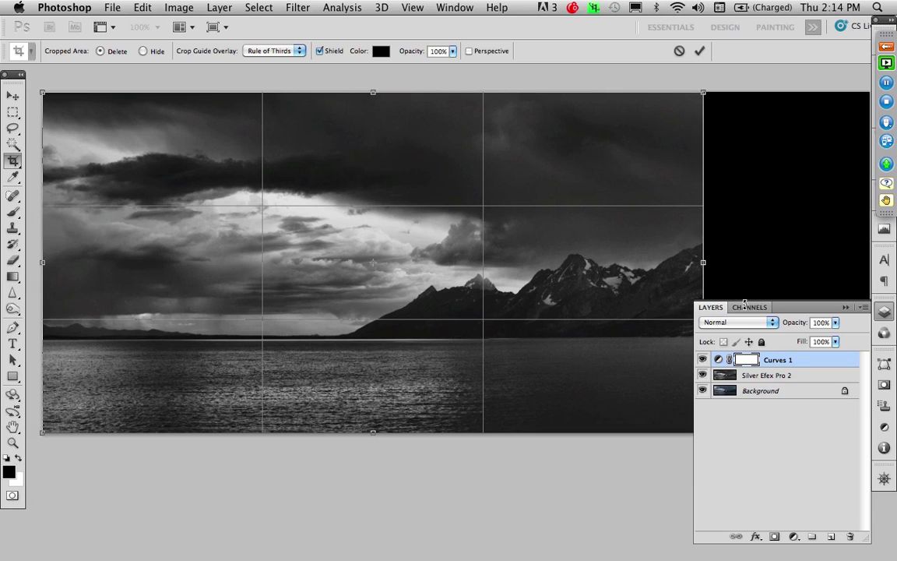
left_click_drag(373, 94, 373, 112)
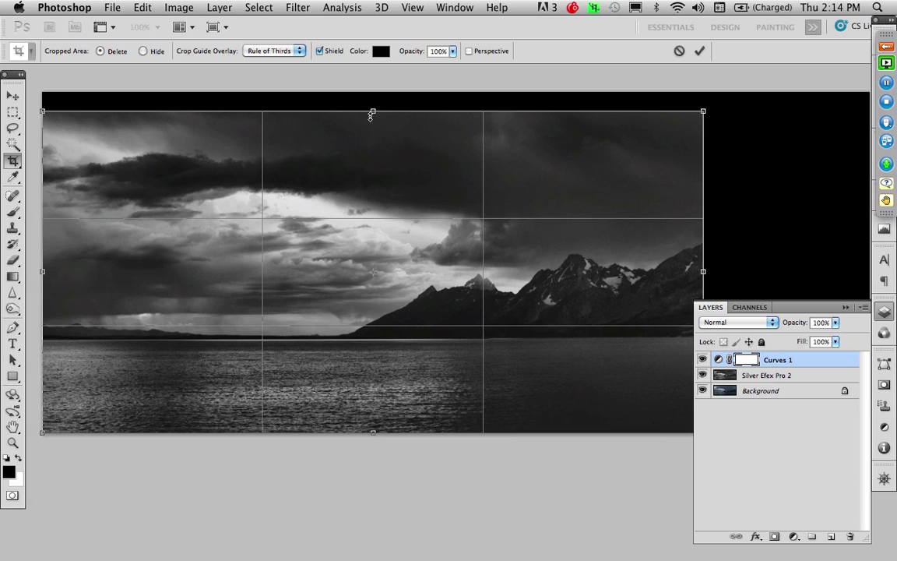
left_click_drag(372, 114, 372, 114)
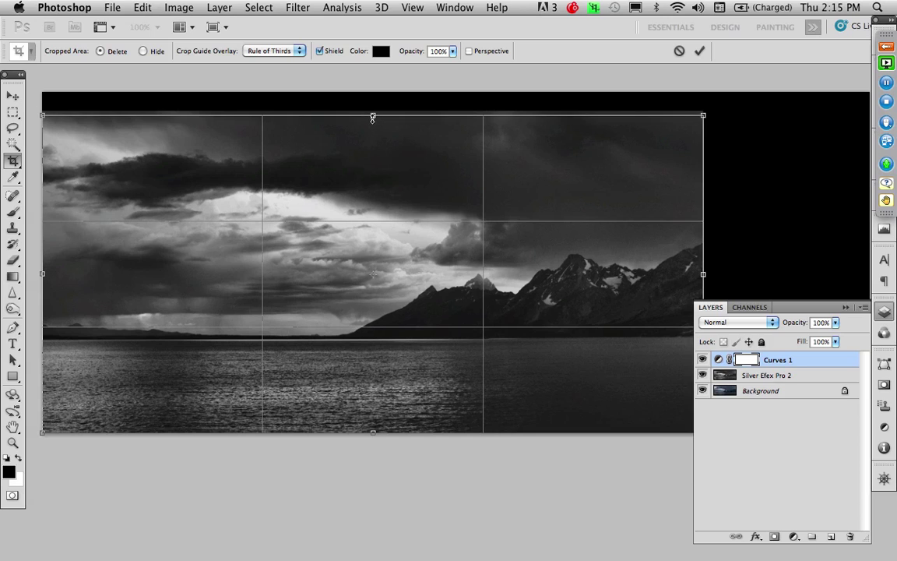
key("Return")
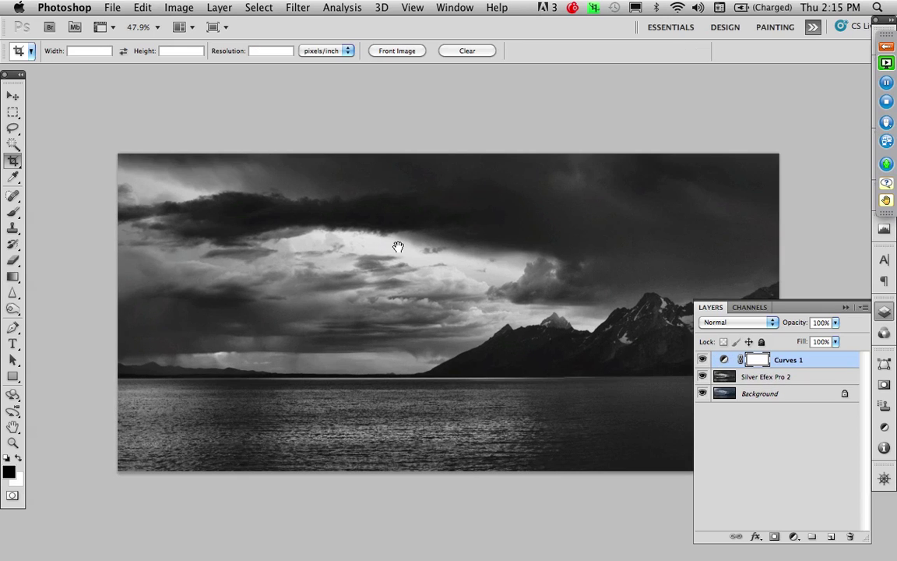
- Examine the cropped panorama fitted full screen on black, and check the Silver Efex Pro 2 layer's effect
key("super+alt+0")
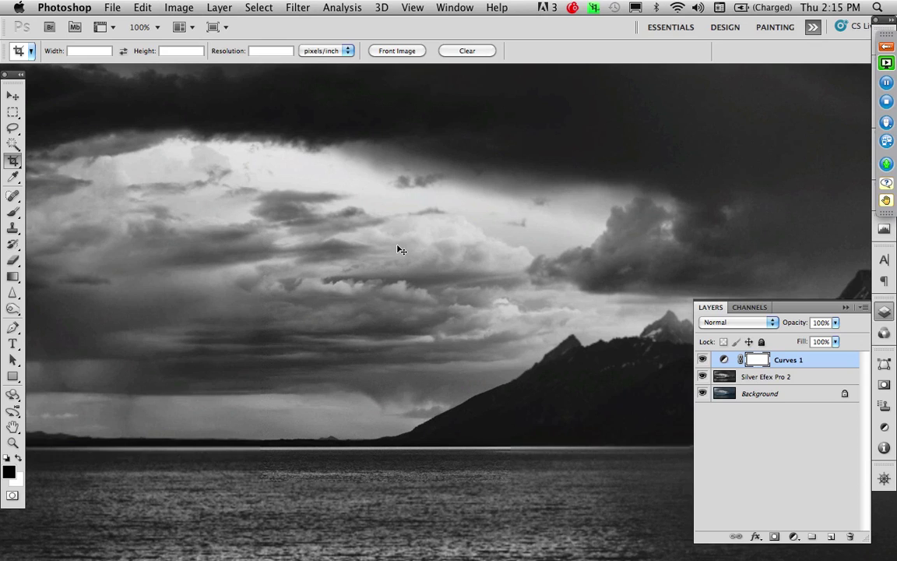
key("f")
key("f")
key("super+0")
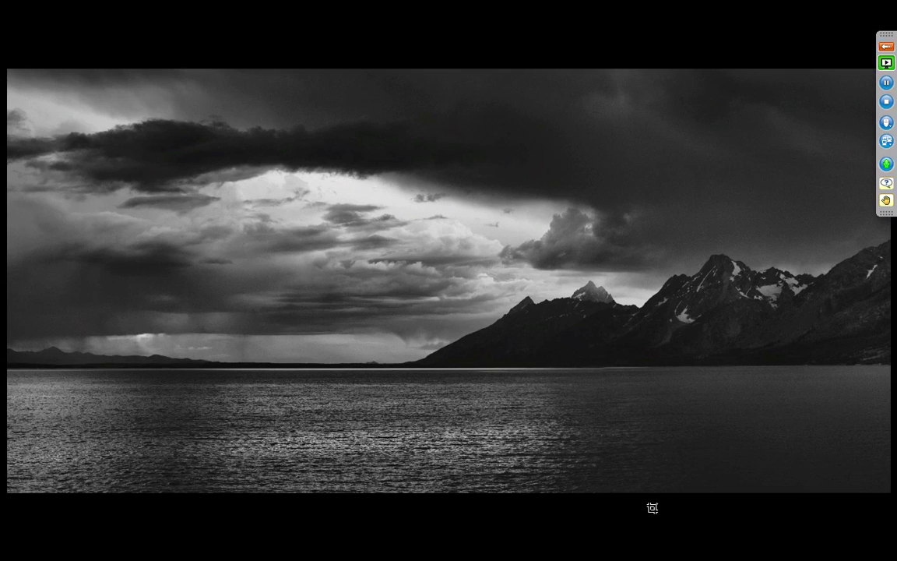
key("Tab")
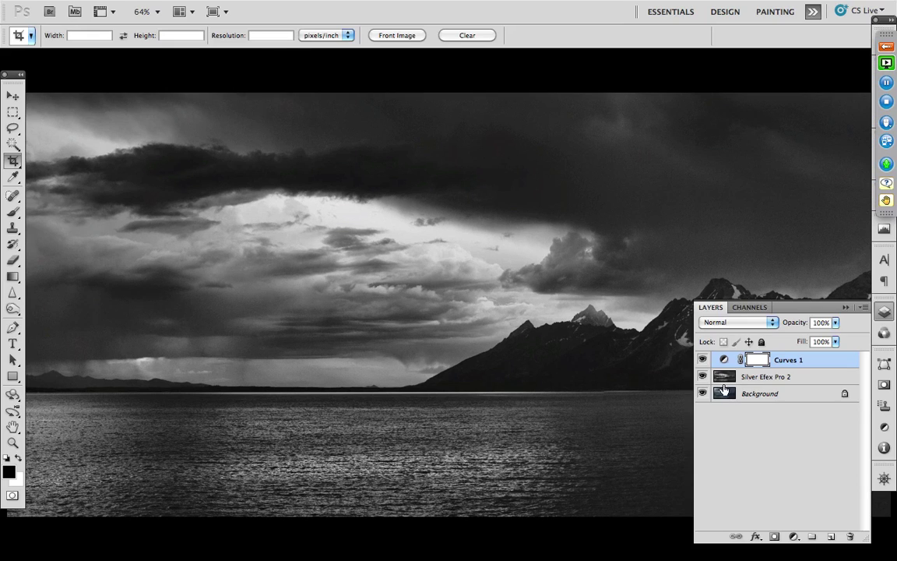
mouse_move(703, 376)
left_mouse_down()
mouse_move(703, 361)
mouse_move(702, 376)
left_mouse_up()
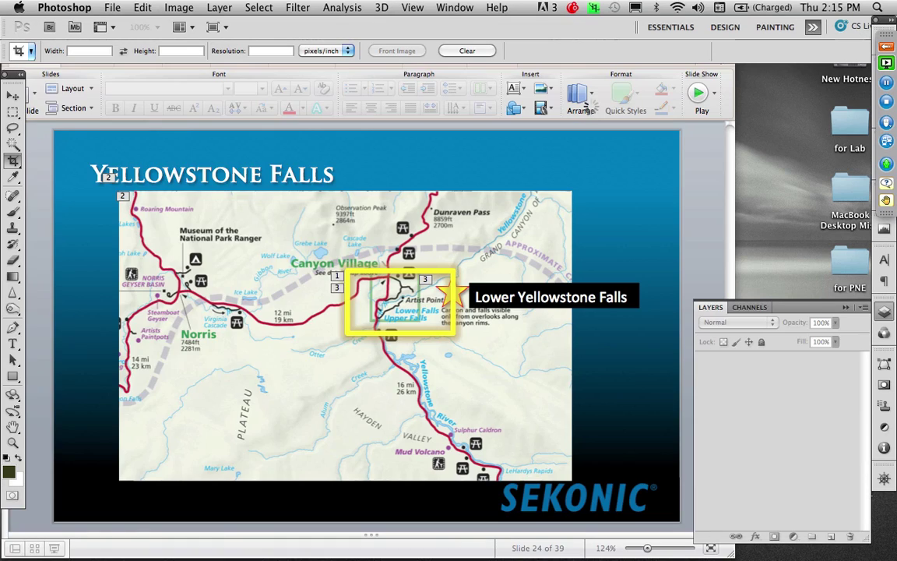
- Switch the river photo sm-after Full SIze Complete.jpg to full-screen mode and open it in Silver Efex Pro 2
key("g")
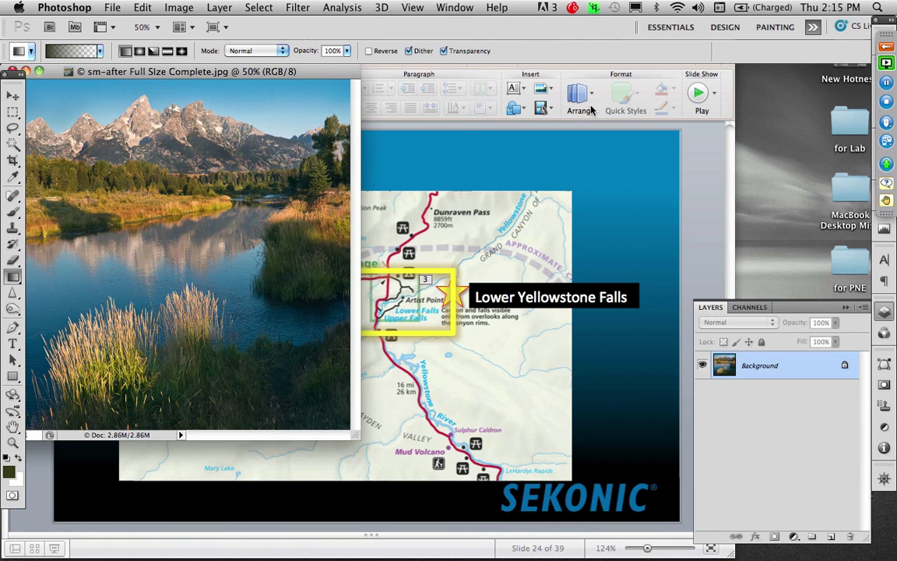
key("f")
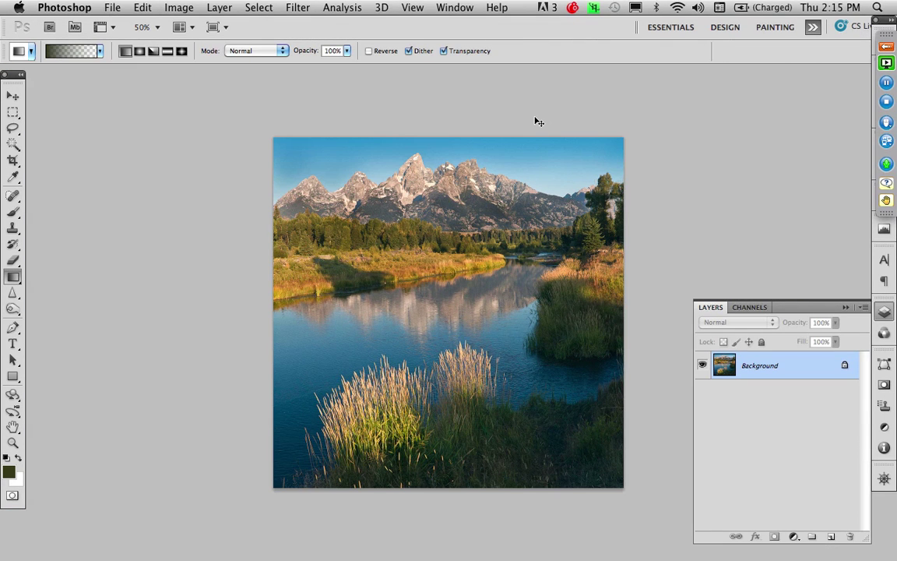
key("super+o")
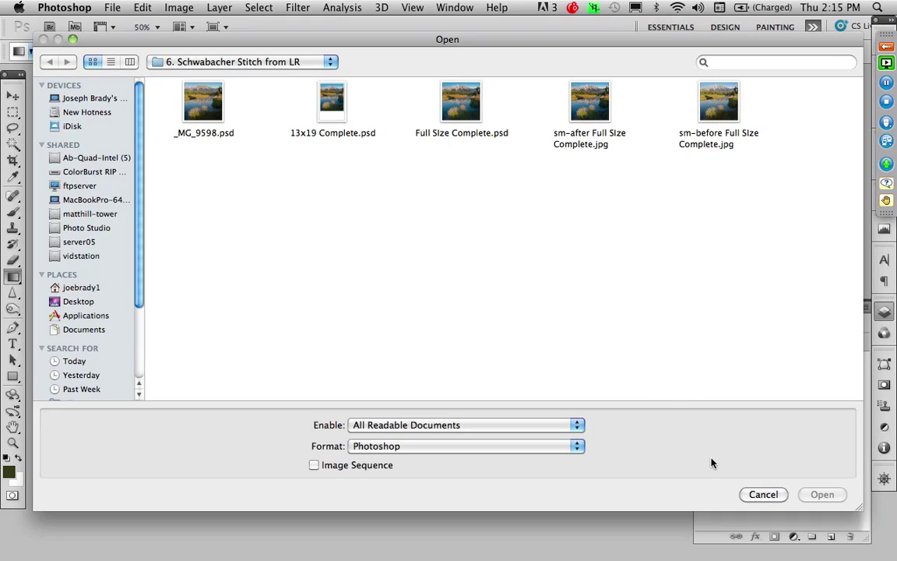
left_click(755, 494)
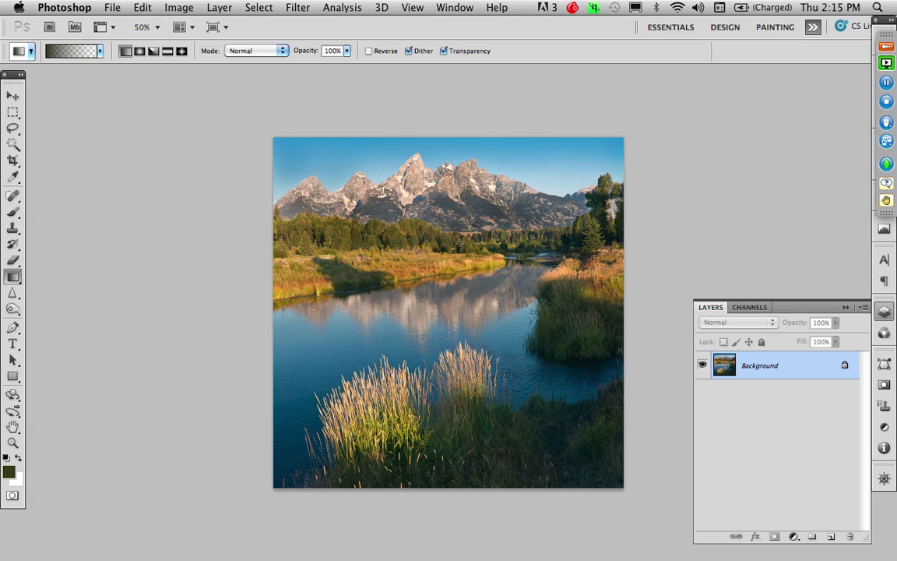
key("super+1")
key("super+0")
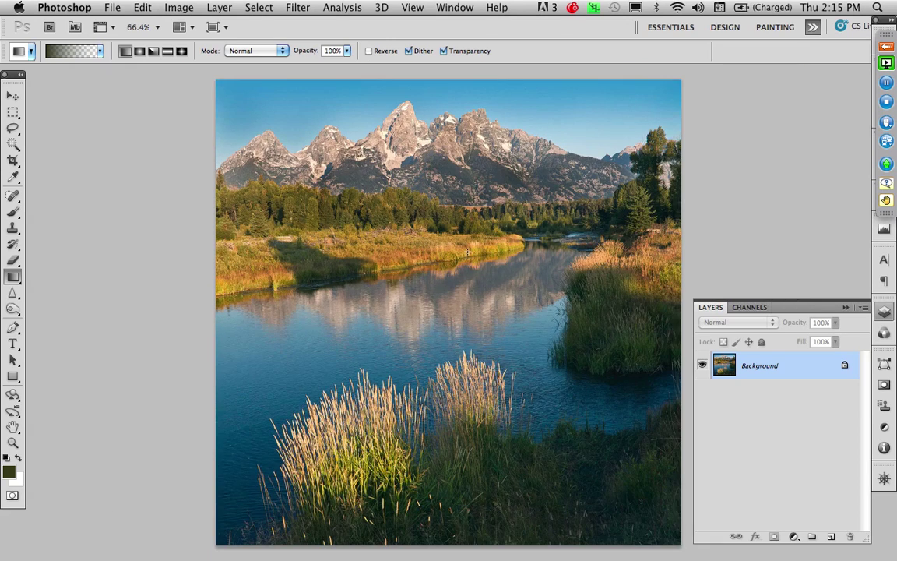
left_click_drag(486, 276, 418, 275)
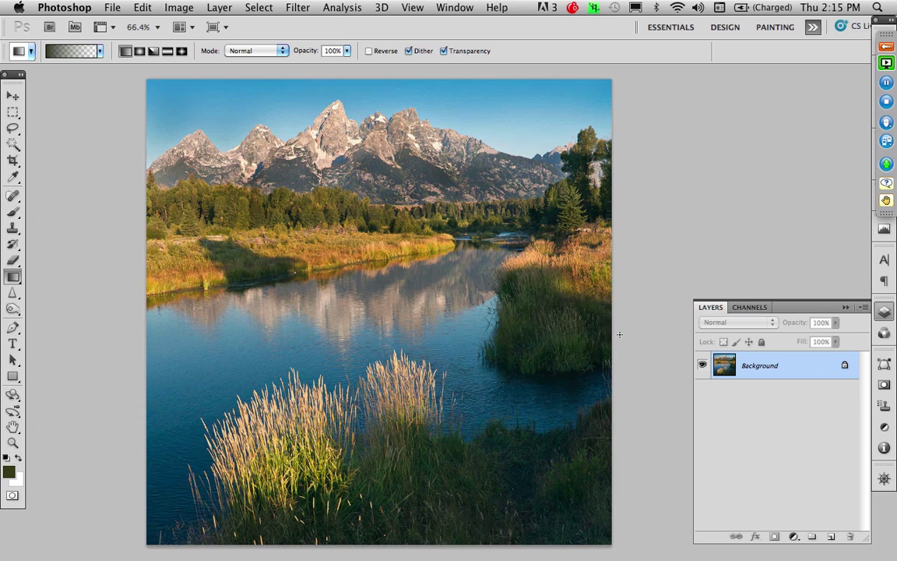
left_click(290, 7)
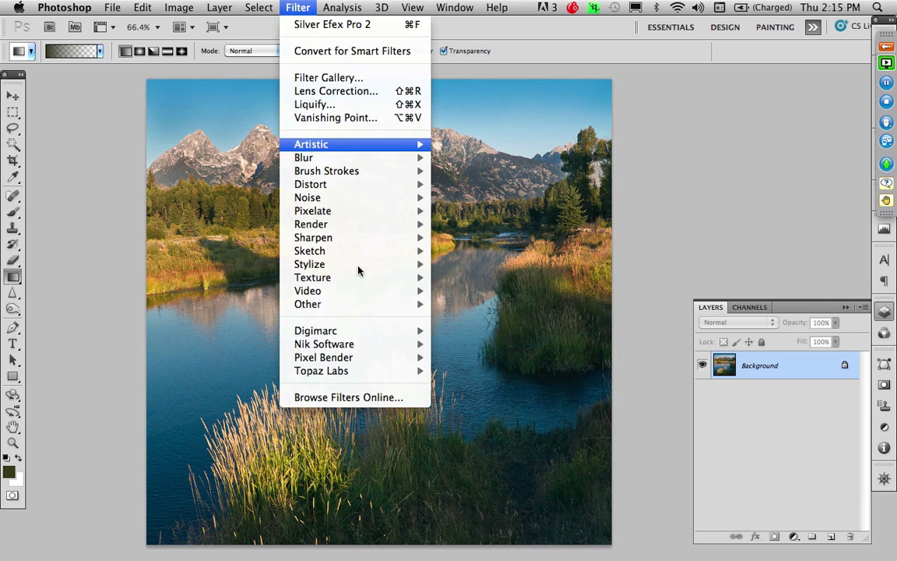
mouse_move(361, 344)
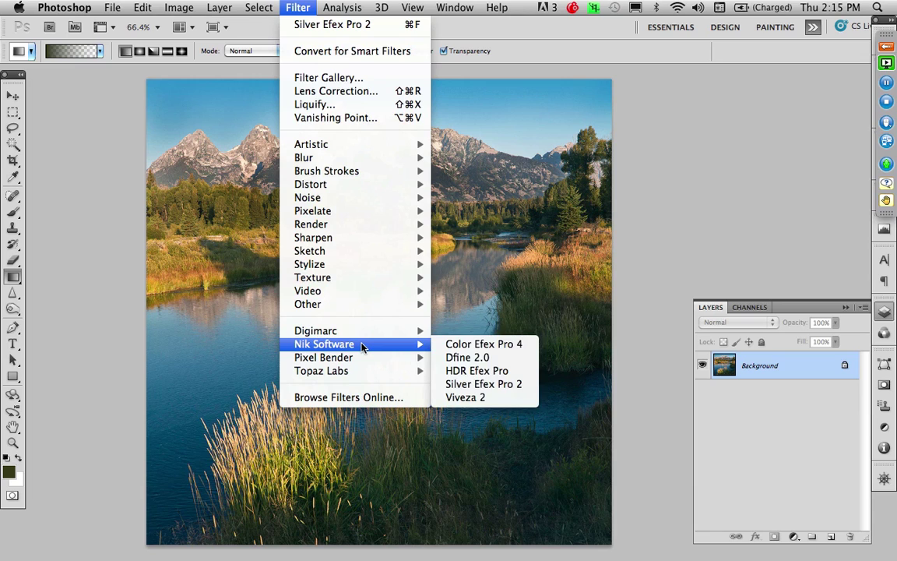
left_click(492, 385)
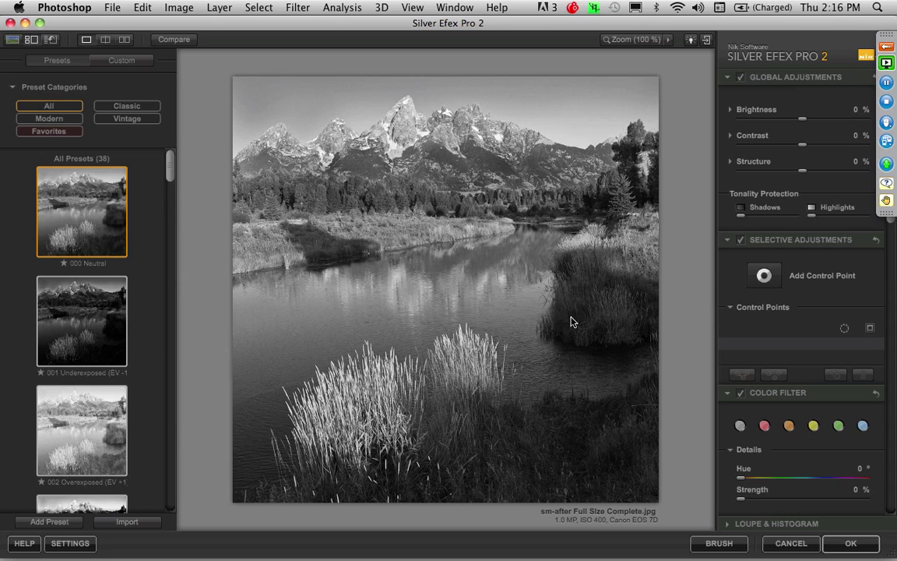
- Try the yellow and red color filters on the conversion, followed by the smooth 006 High Structure preset
left_click(814, 427)
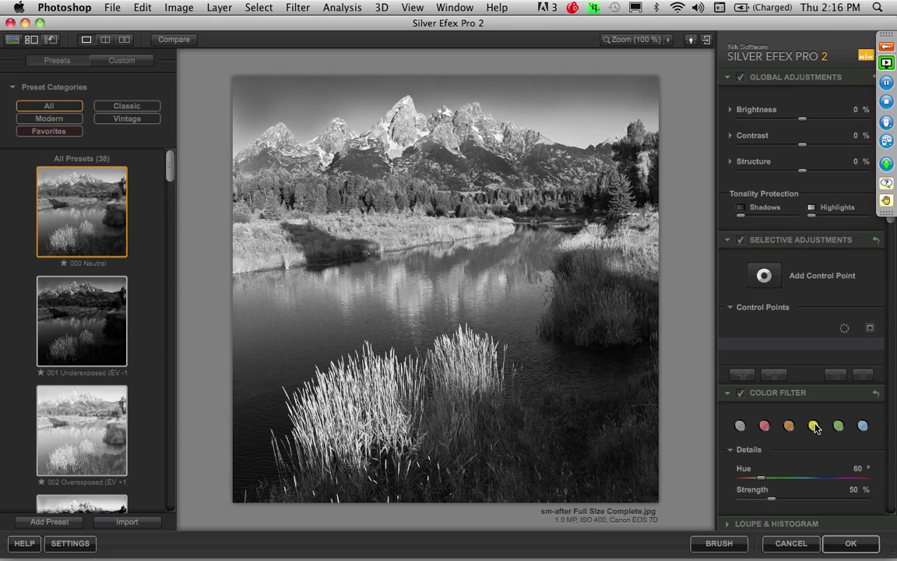
left_click(765, 426)
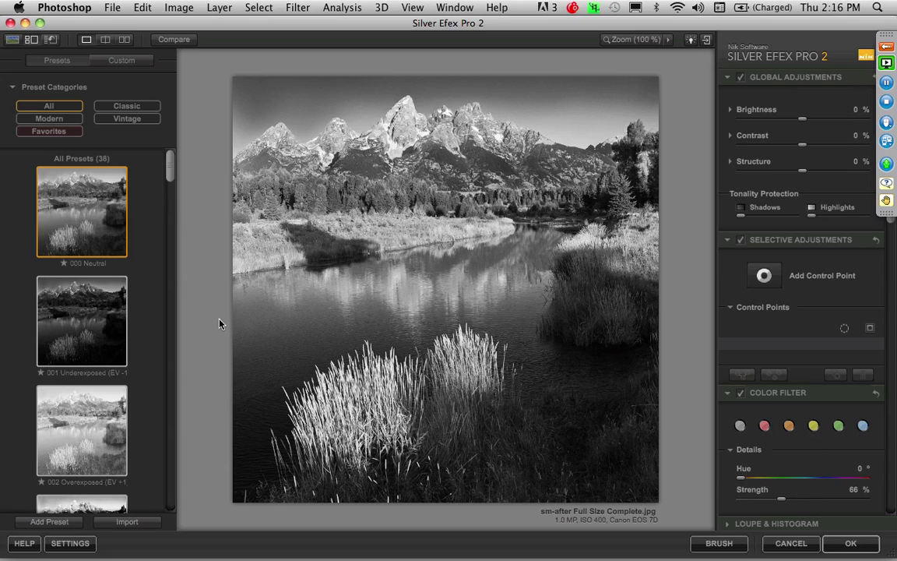
left_click_drag(168, 161, 166, 206)
scroll(148, 183, "down", 3)
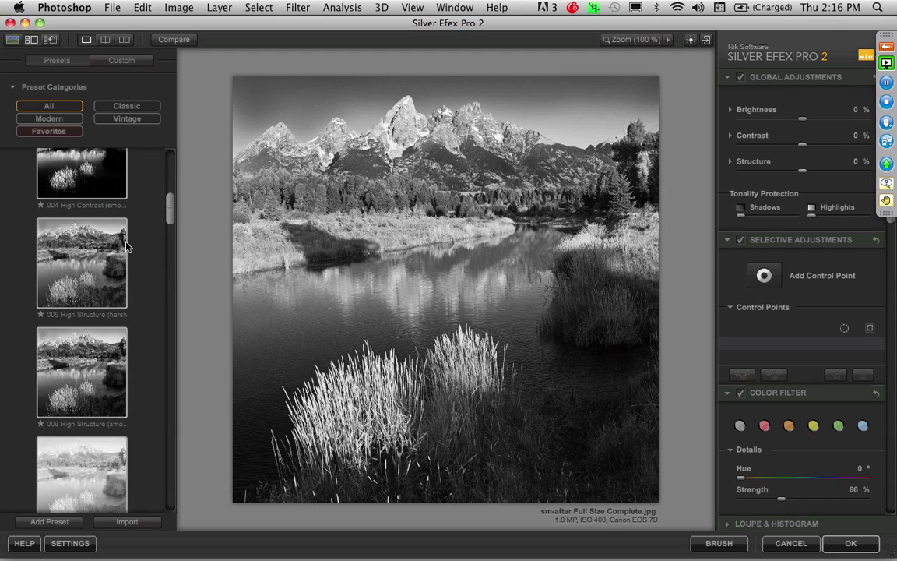
left_click(91, 330)
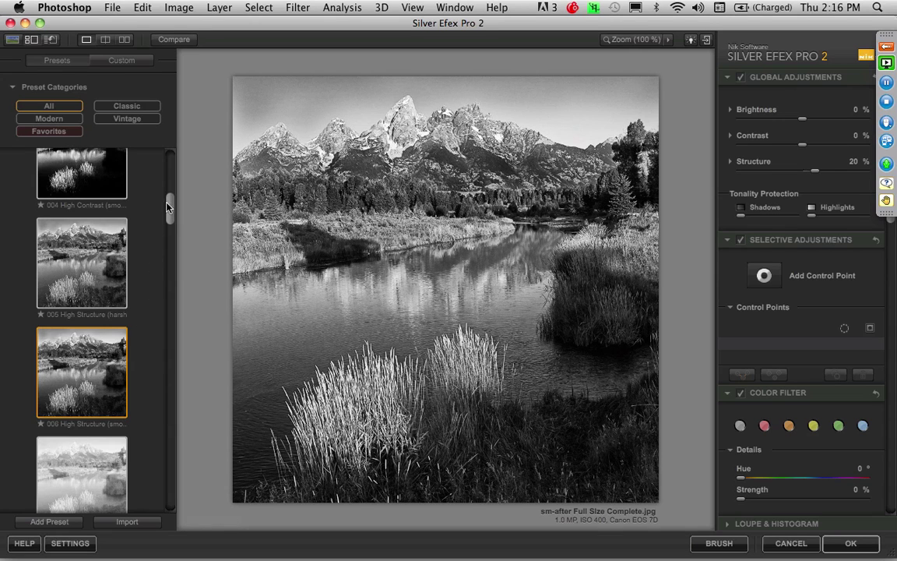
- Return to the 000 Neutral preset with a red color filter at hue 0° and 66% strength, and apply the conversion
left_click_drag(166, 206, 164, 159)
left_click(77, 184)
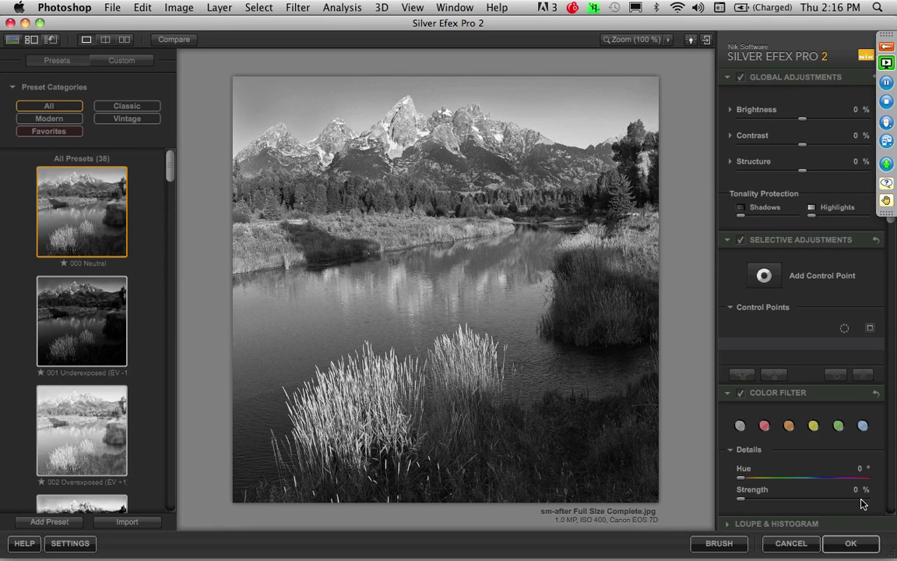
left_click_drag(740, 499, 781, 499)
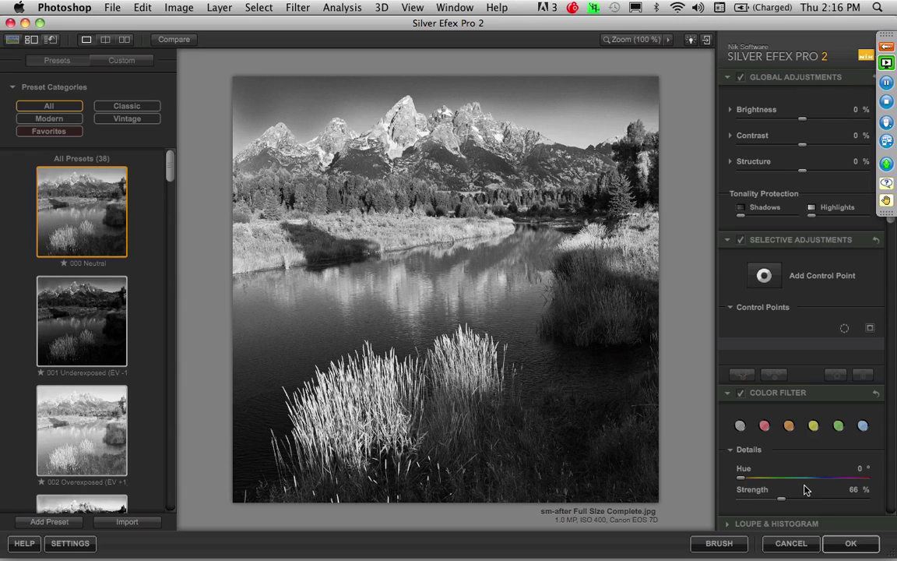
left_click(845, 543)
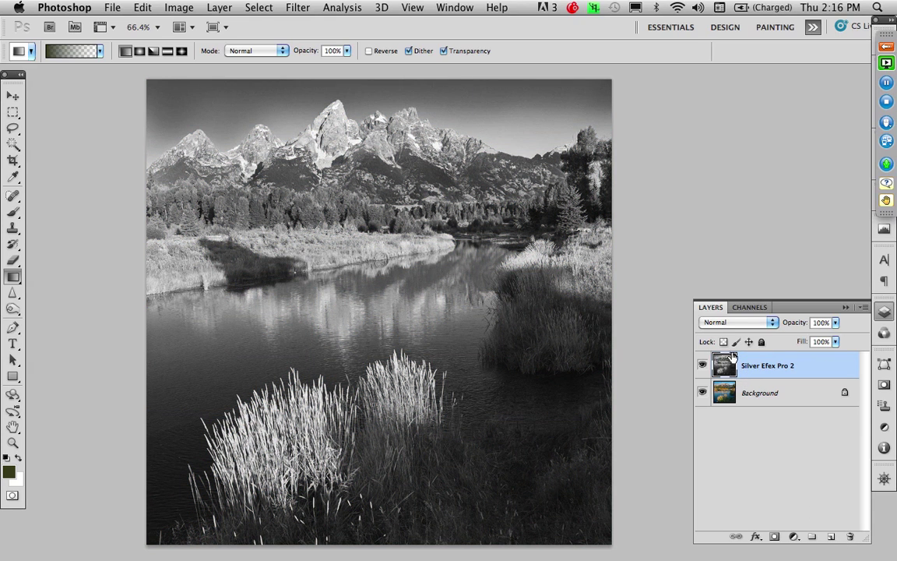
- Change the Silver Efex Pro 2 layer's blending mode to Luminosity
left_click(740, 322)
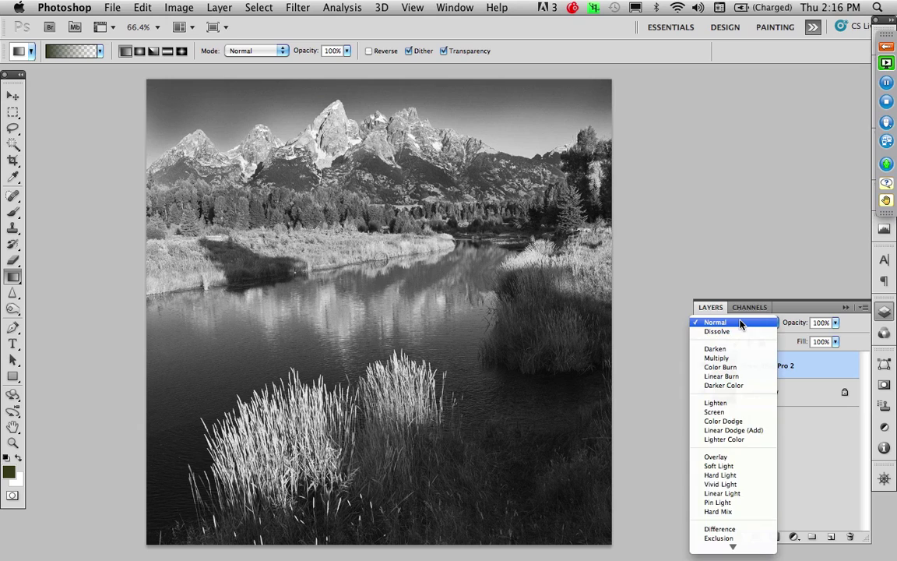
left_click(740, 322)
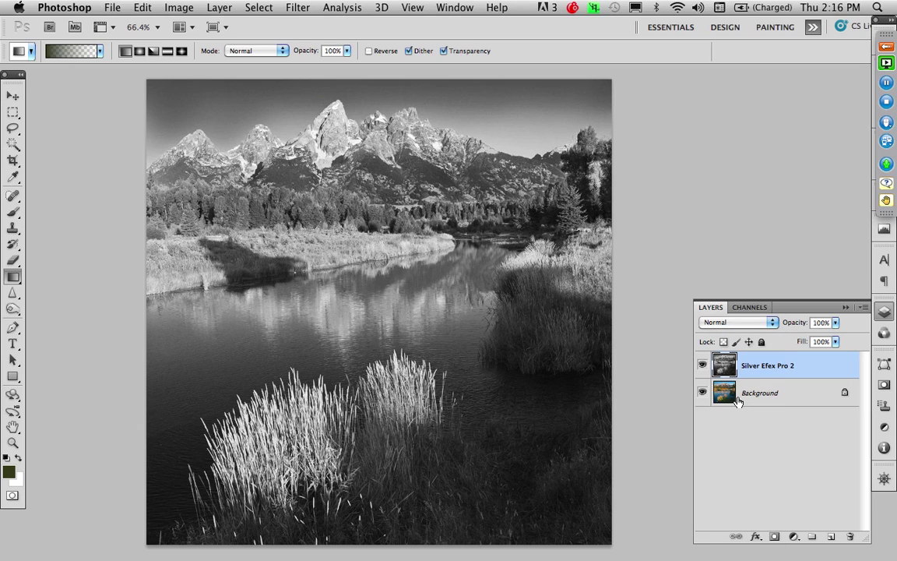
left_click(748, 326)
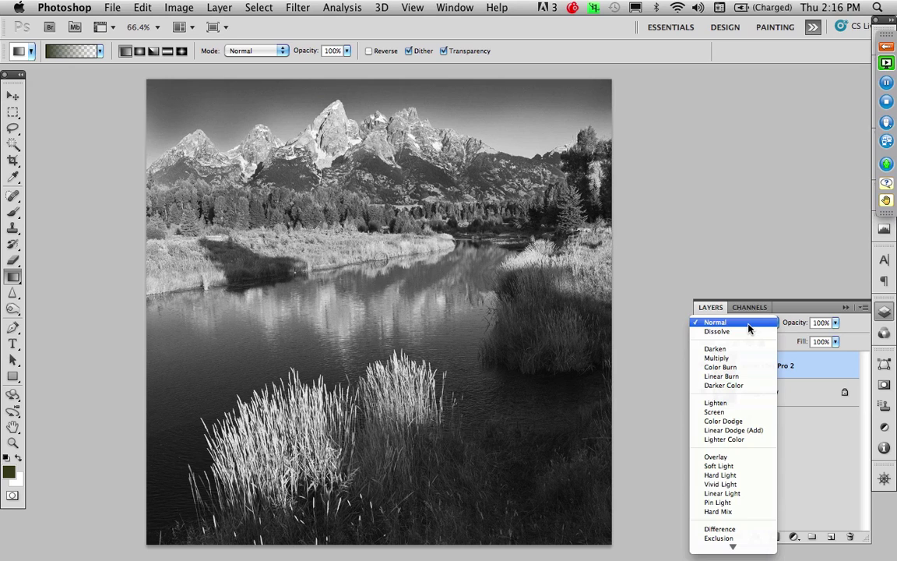
mouse_move(732, 554)
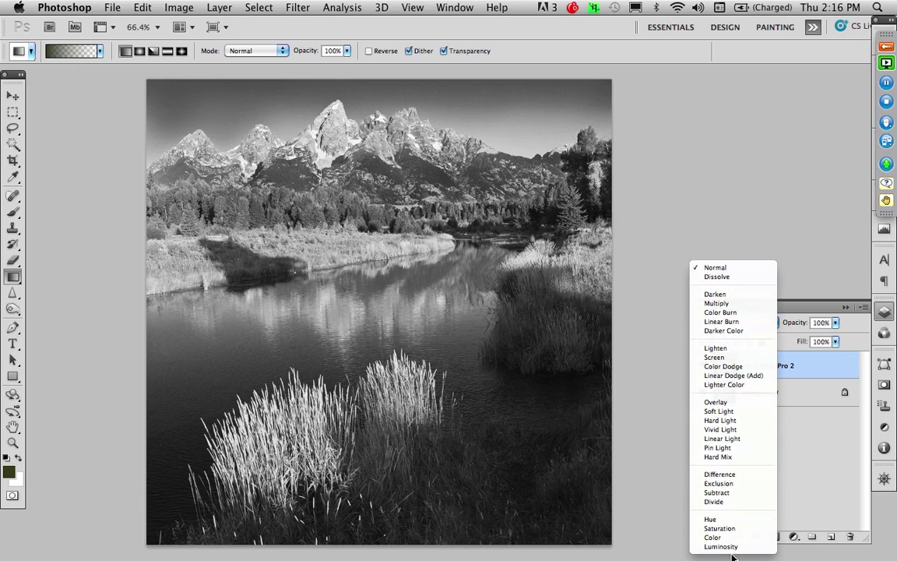
left_click(717, 547)
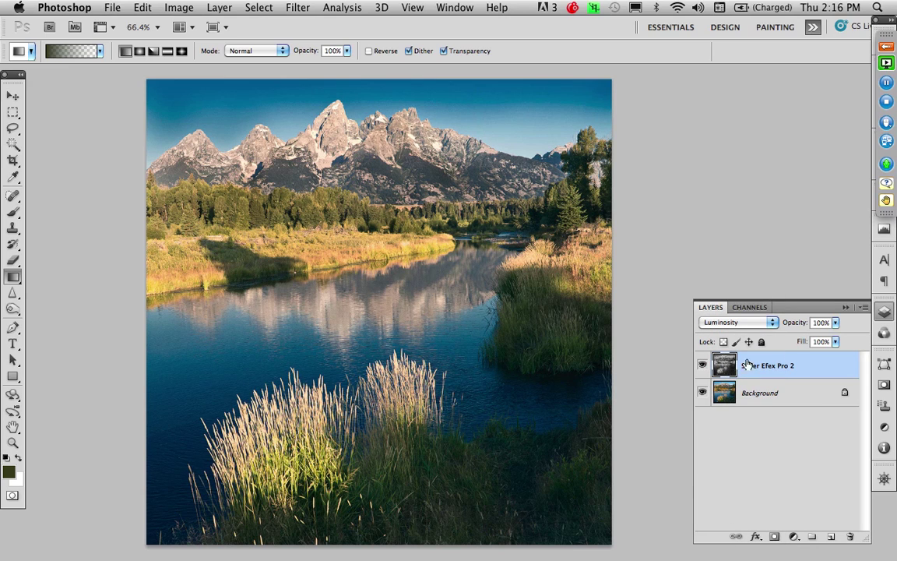
- Lower the Silver Efex Pro 2 layer's opacity to 60% and compare the photo with the layer hidden and shown
left_click(835, 323)
left_click_drag(814, 338, 810, 344)
left_click(732, 435)
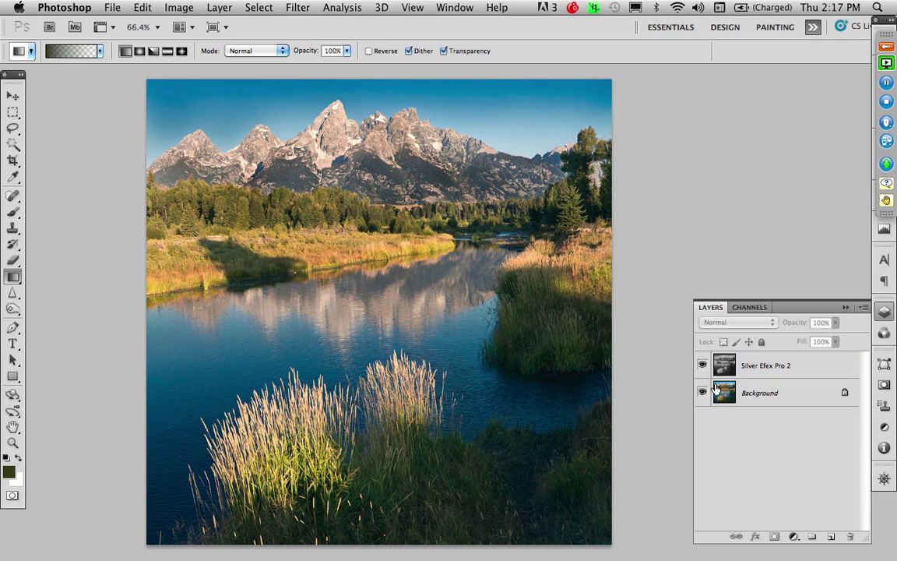
left_click(703, 366)
left_click(702, 366)
left_click(702, 367)
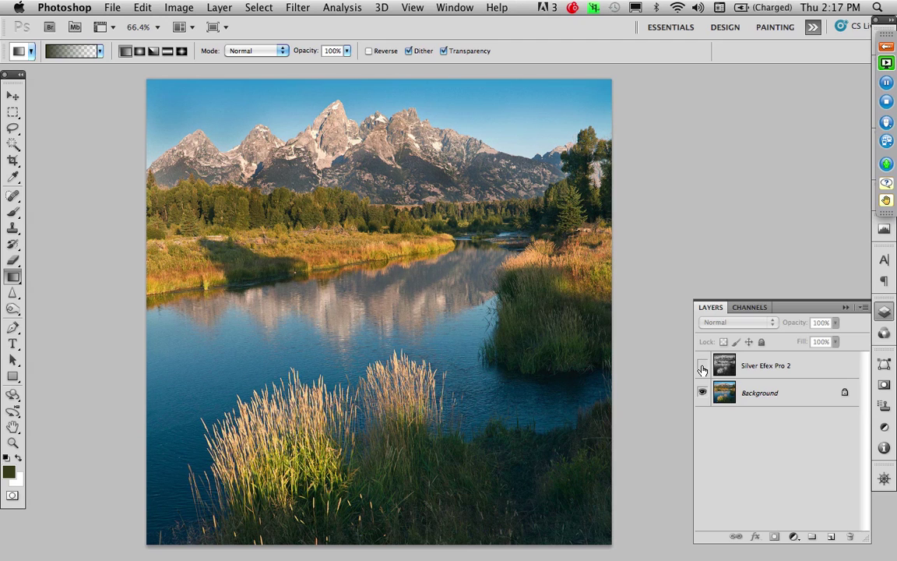
left_click(702, 367)
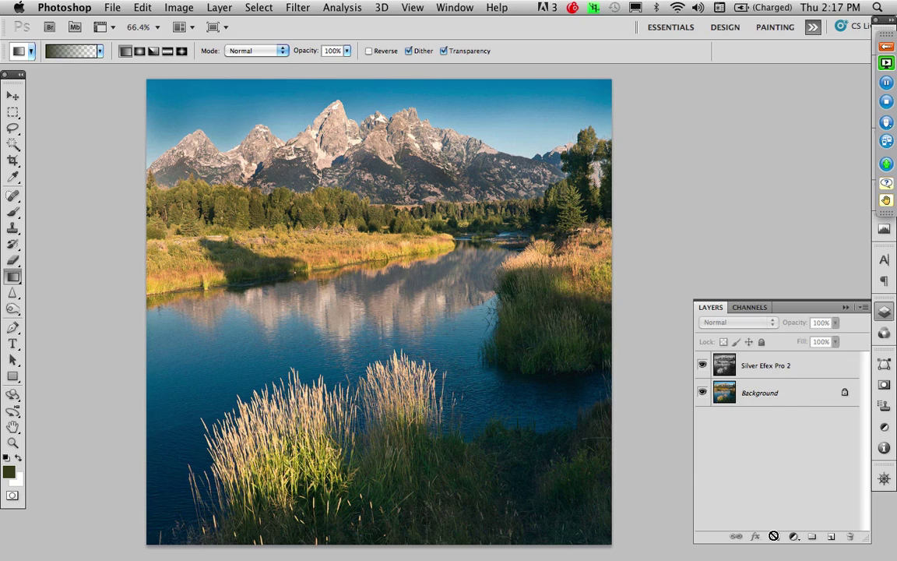
- Add a mask to the Silver Efex Pro 2 layer, paint black over the sky at 40% opacity with brush size 270, and check the effect
left_click(769, 367)
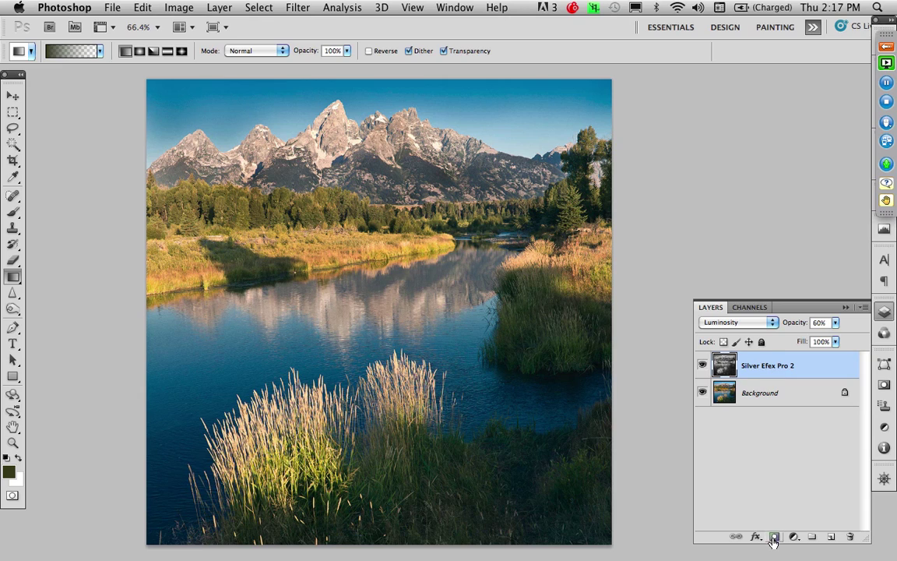
left_click(774, 536)
key("b")
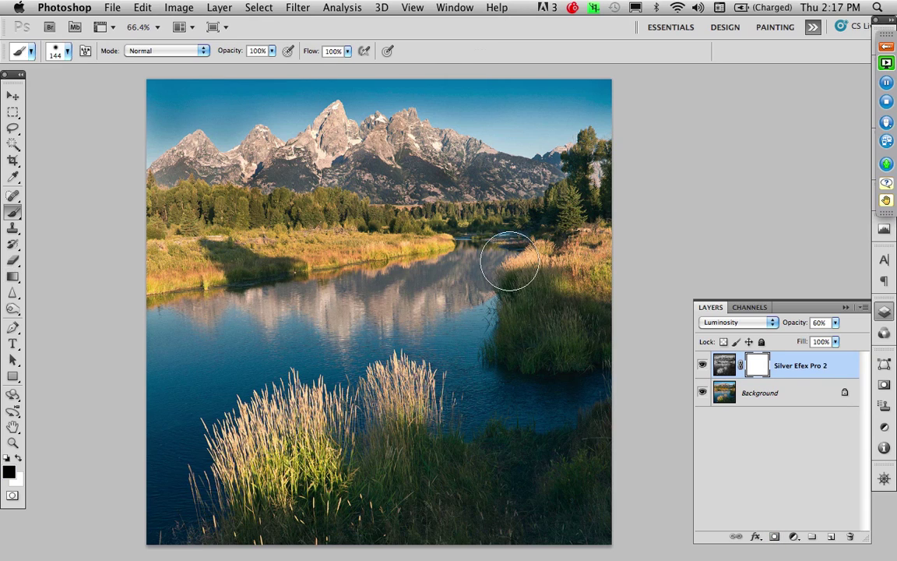
left_click(485, 121)
left_click_drag(484, 121, 506, 123)
key("4")
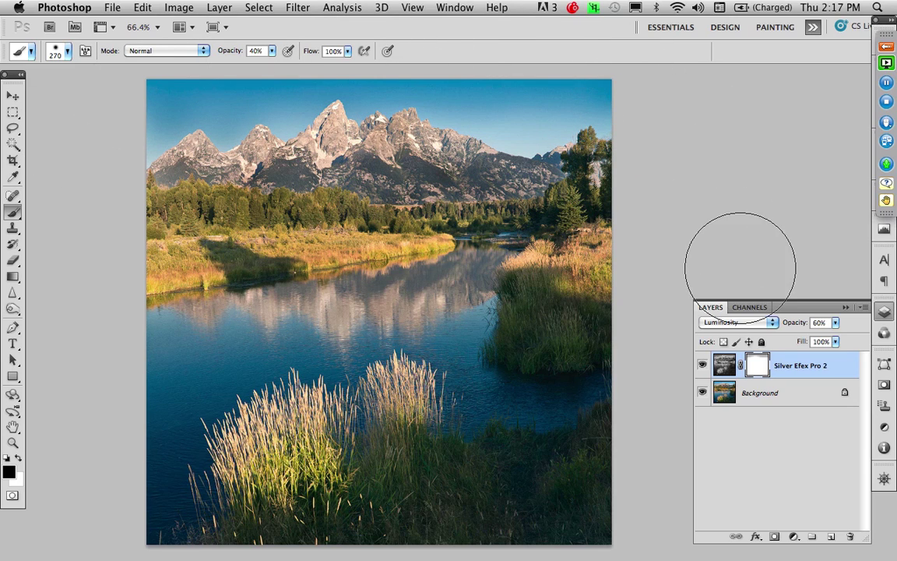
left_click(702, 366)
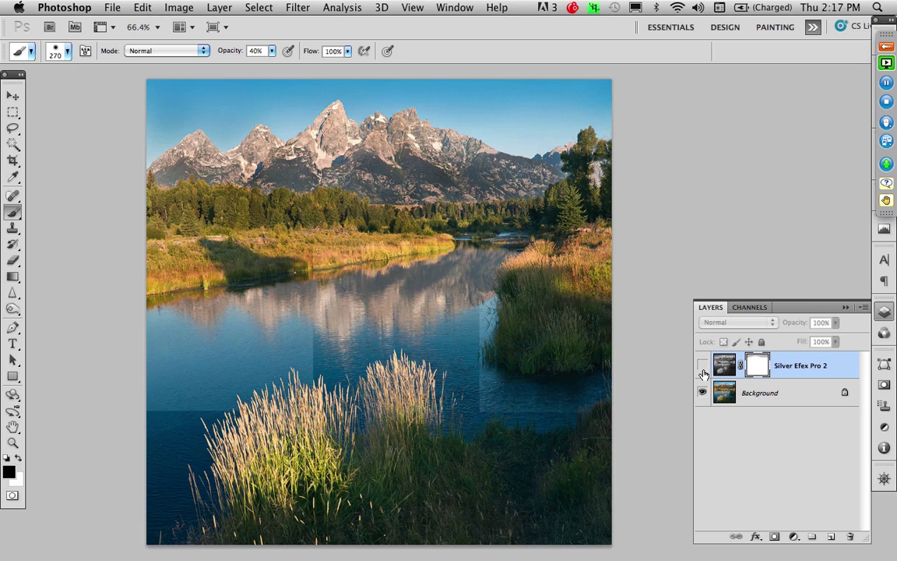
left_click(703, 366)
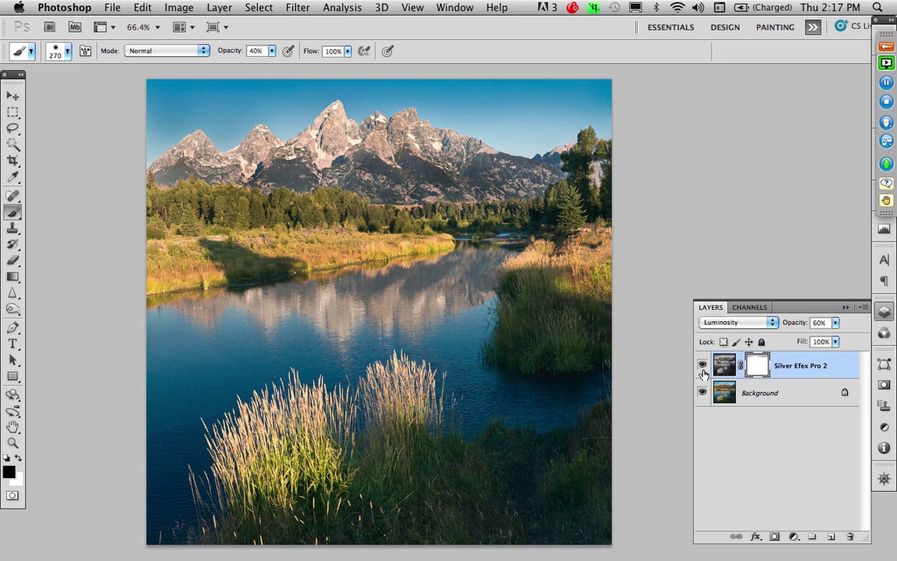
left_click(703, 372)
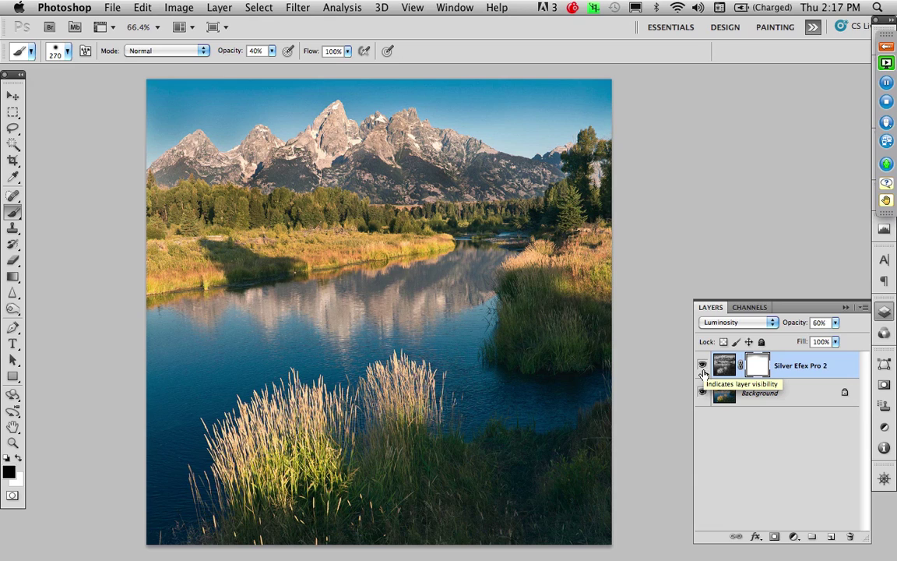
- Switch the Silver Efex Pro 2 layer to Normal blending and raise its opacity to 100%
left_click(728, 321)
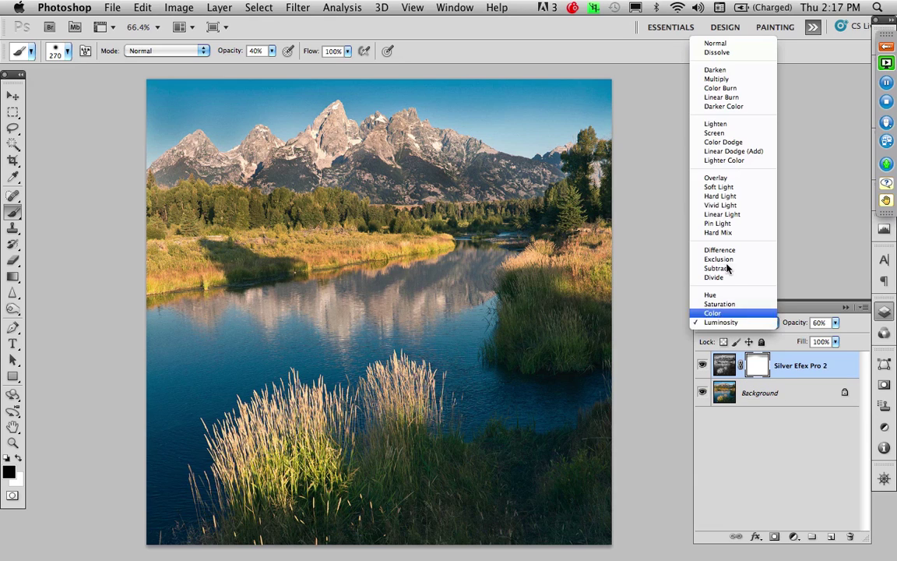
left_click(717, 43)
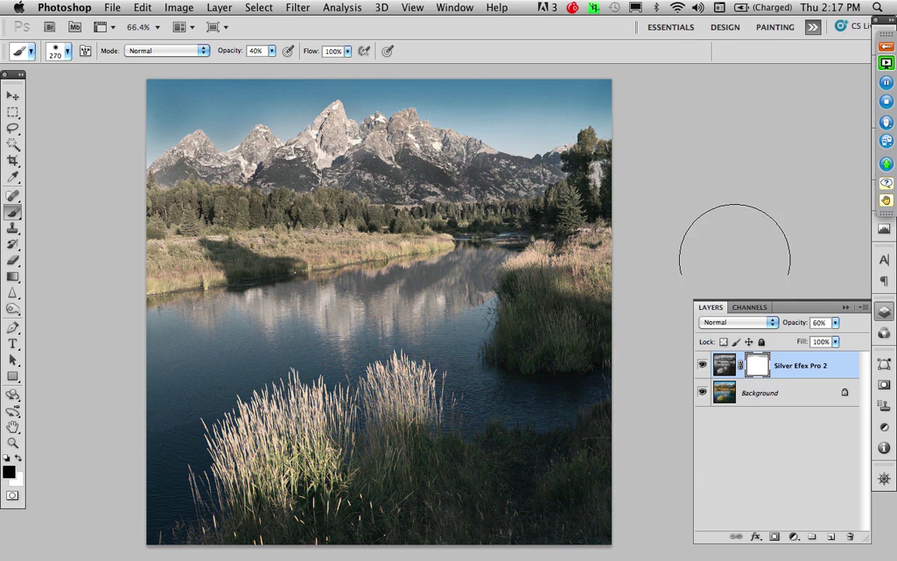
left_click(835, 322)
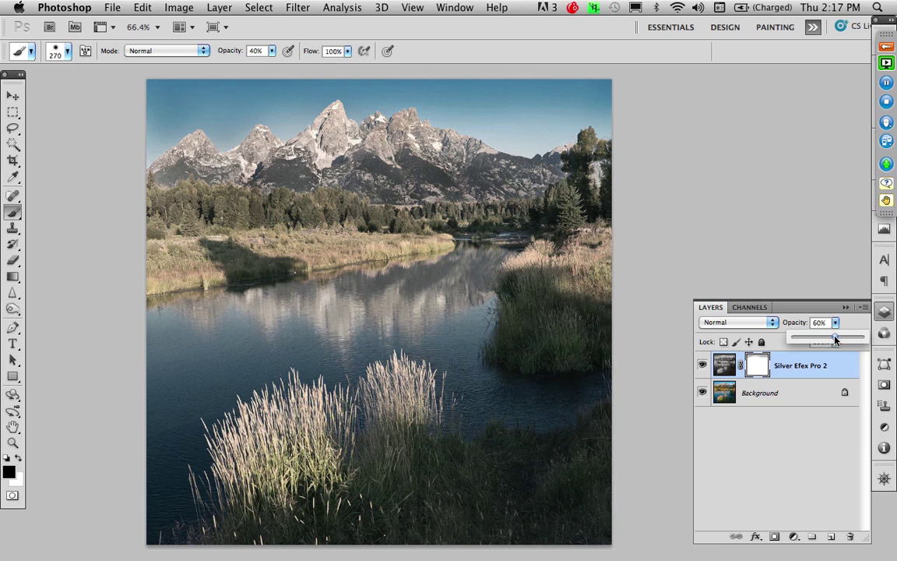
left_click_drag(835, 339, 862, 337)
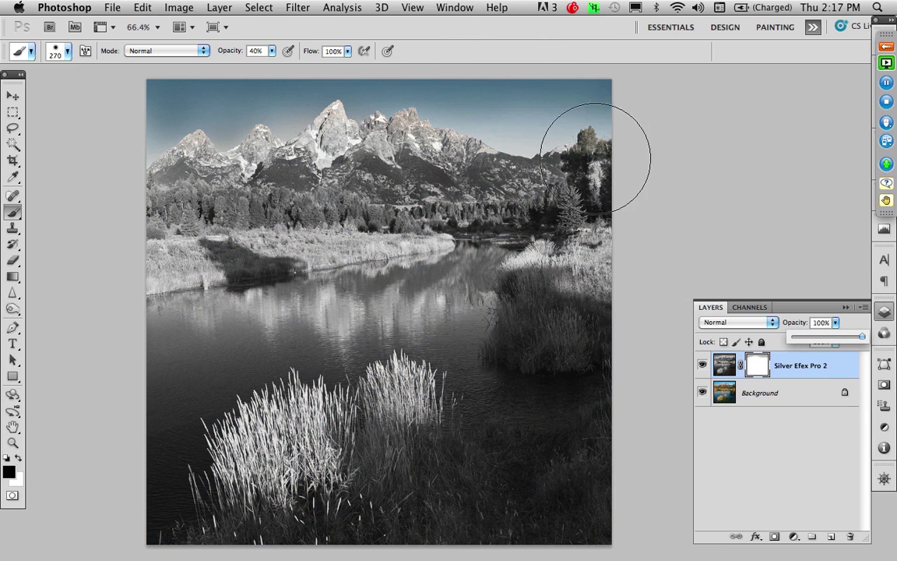
- Set the Silver Efex Pro 2 layer back to Luminosity at 65% opacity and compare the photo with the layer hidden and shown
left_click(753, 325)
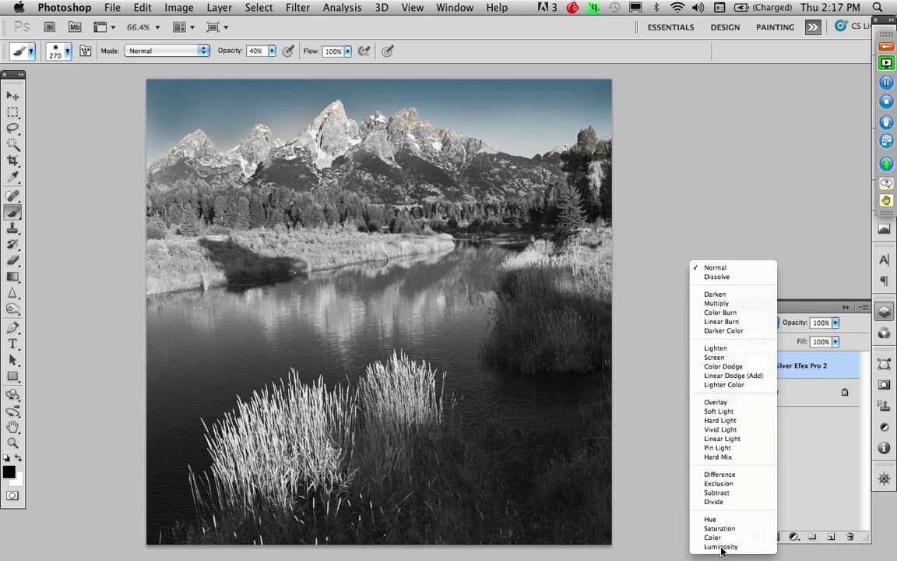
left_click(721, 547)
left_click(835, 323)
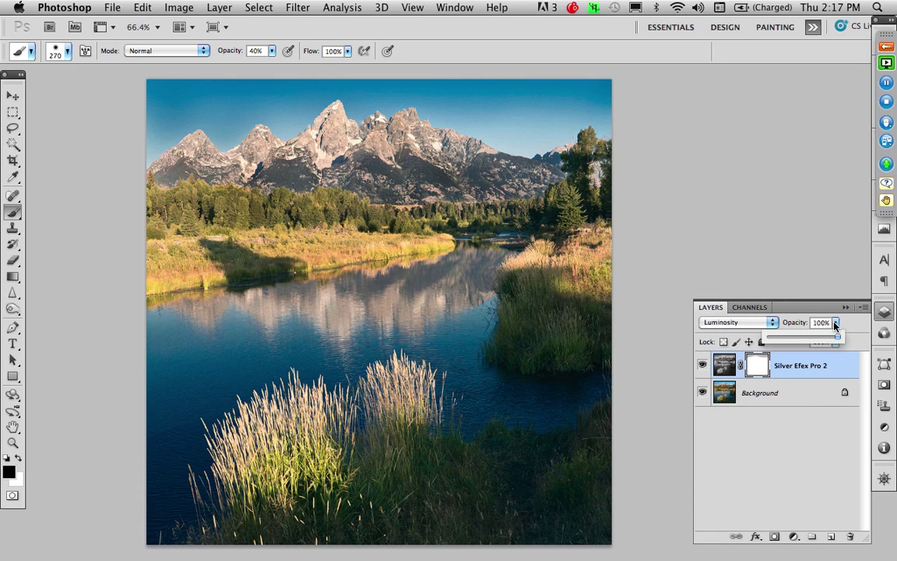
left_click(814, 338)
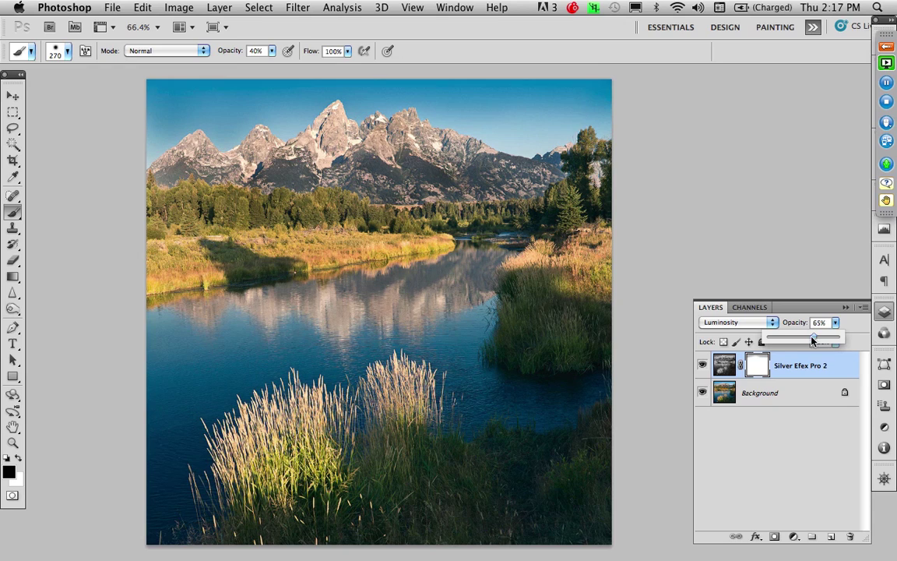
left_click(713, 436)
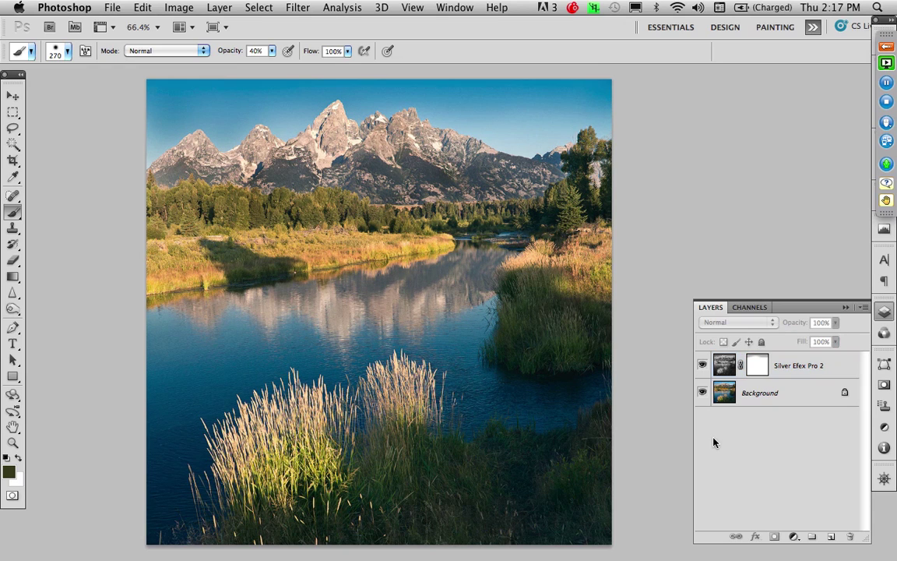
left_click(703, 366)
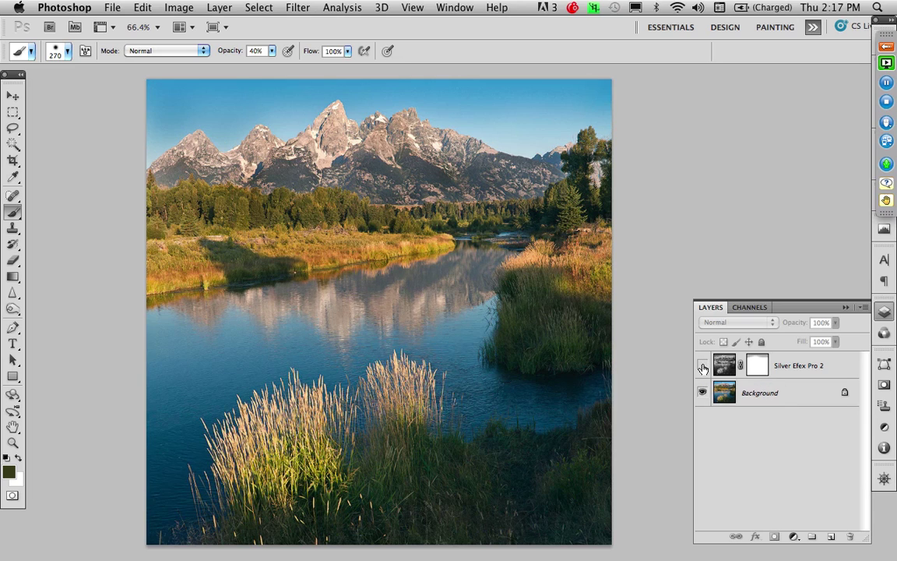
left_click(702, 366)
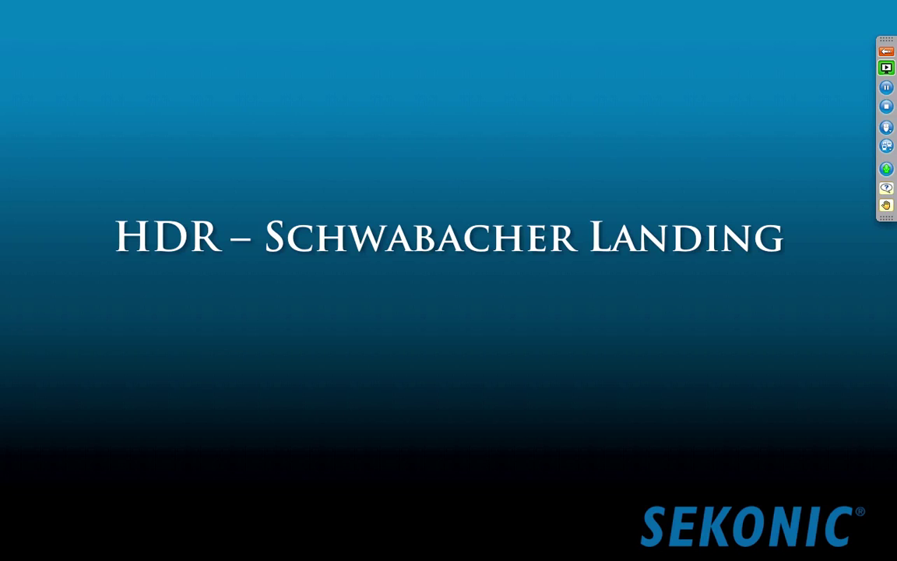
left_click(473, 181)
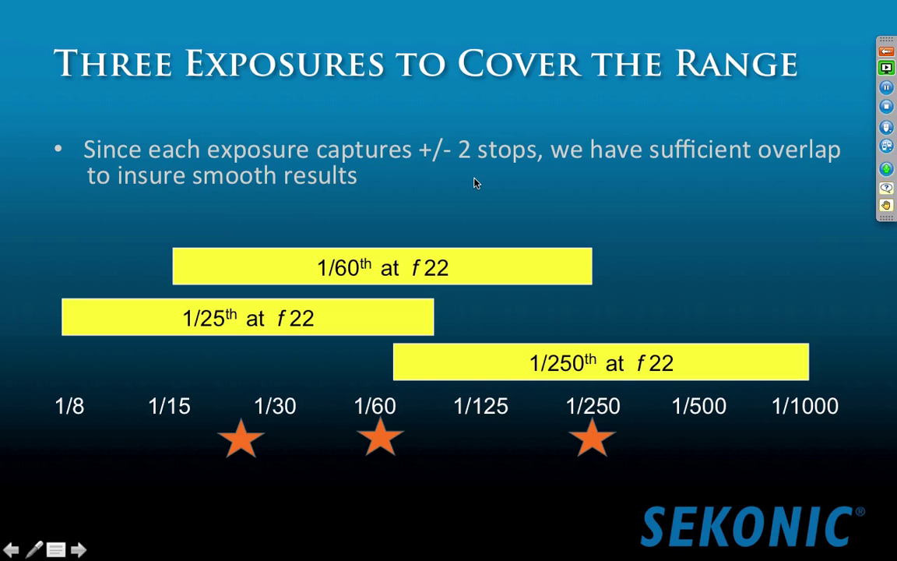
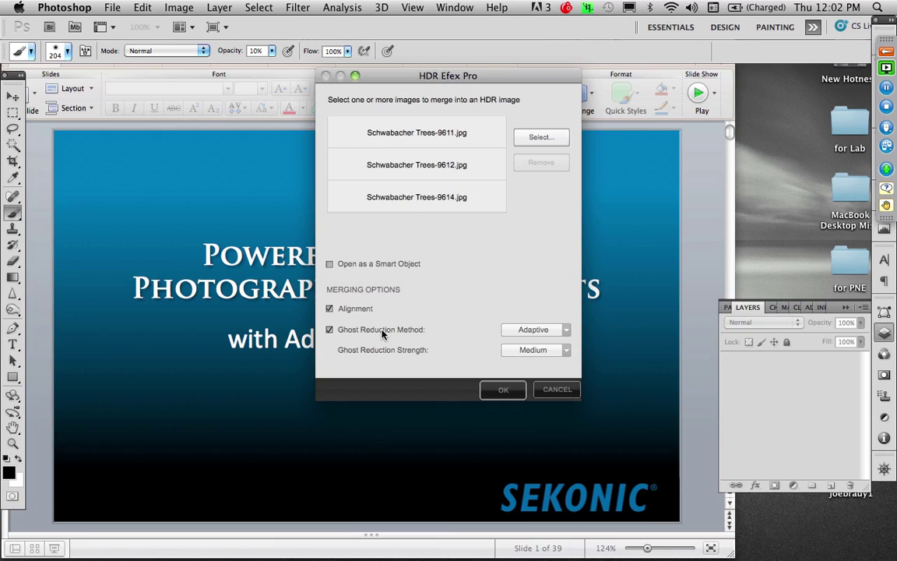
- Merge the three Schwabacher Trees exposures into an HDR image with alignment and Adaptive ghost reduction at Medium strength
left_click(536, 330)
left_click(543, 303)
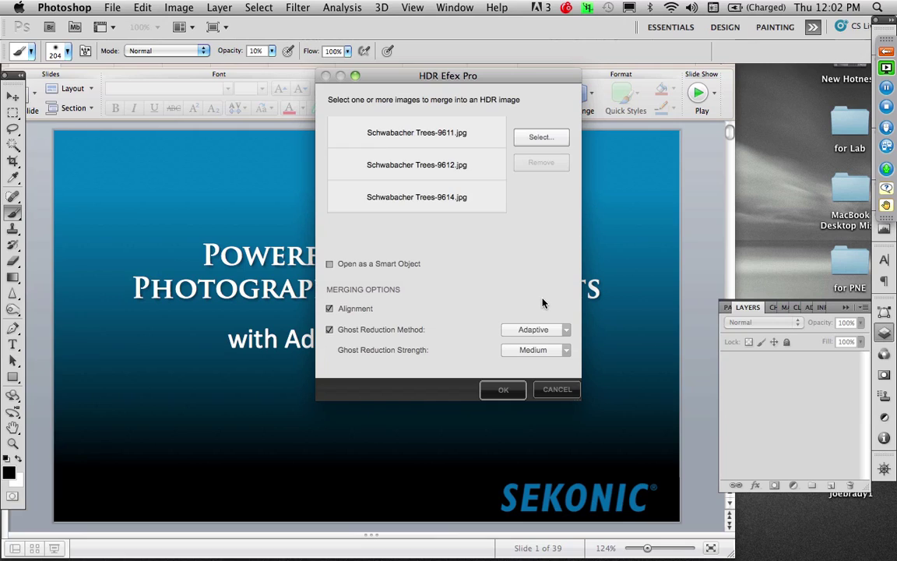
left_click(503, 391)
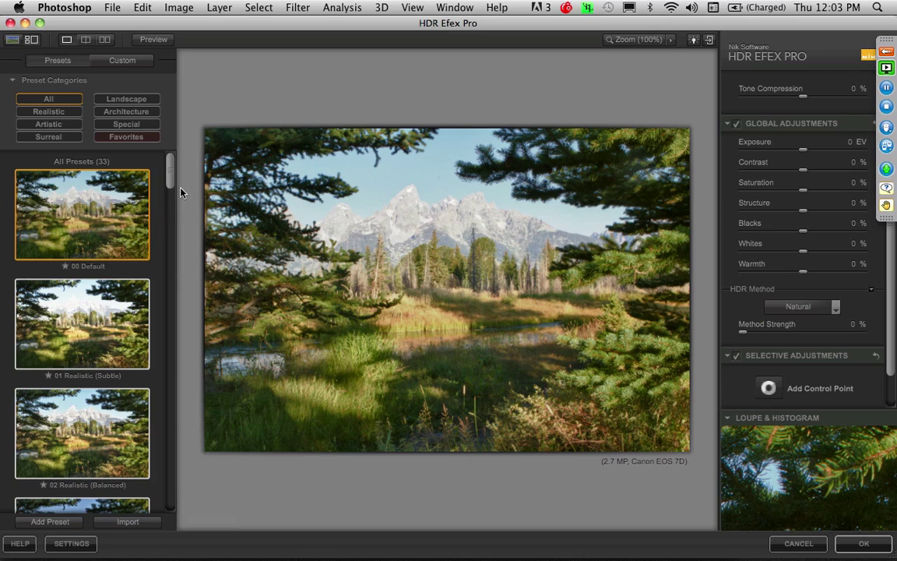
- Try the Surreal presets 13 The Old Cottage and 15 Vintage Colors, and the Landscape preset 20 Vibrant Scenery
left_click_drag(169, 180, 166, 237)
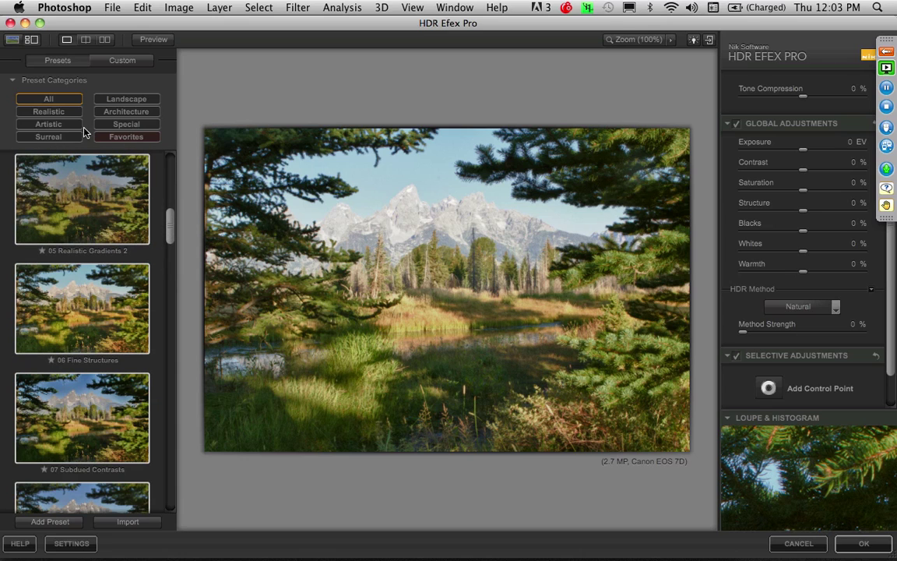
left_click(59, 137)
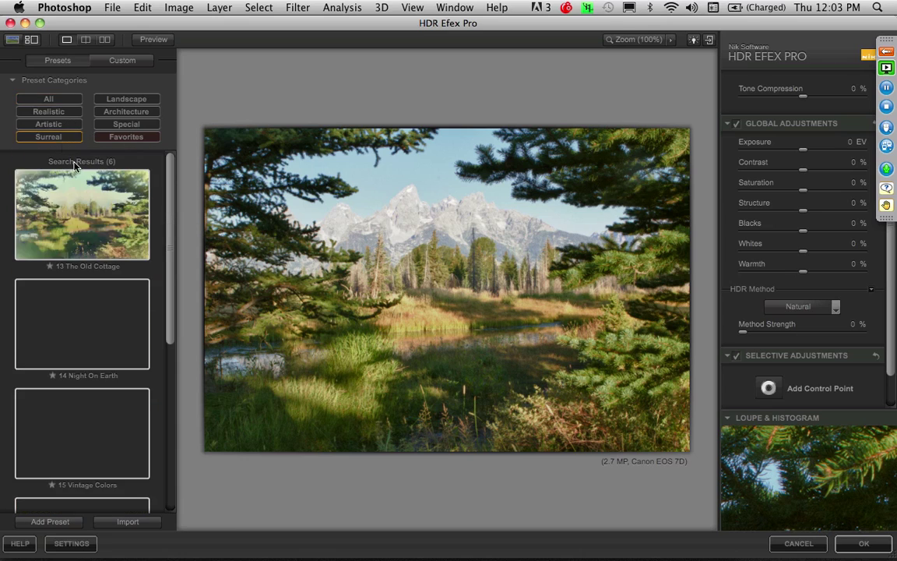
left_click(105, 229)
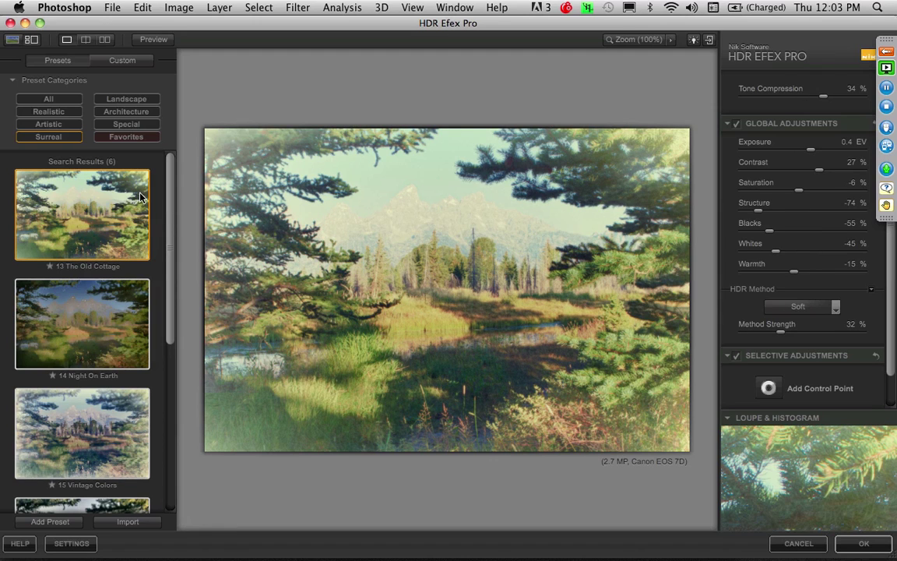
left_click(113, 422)
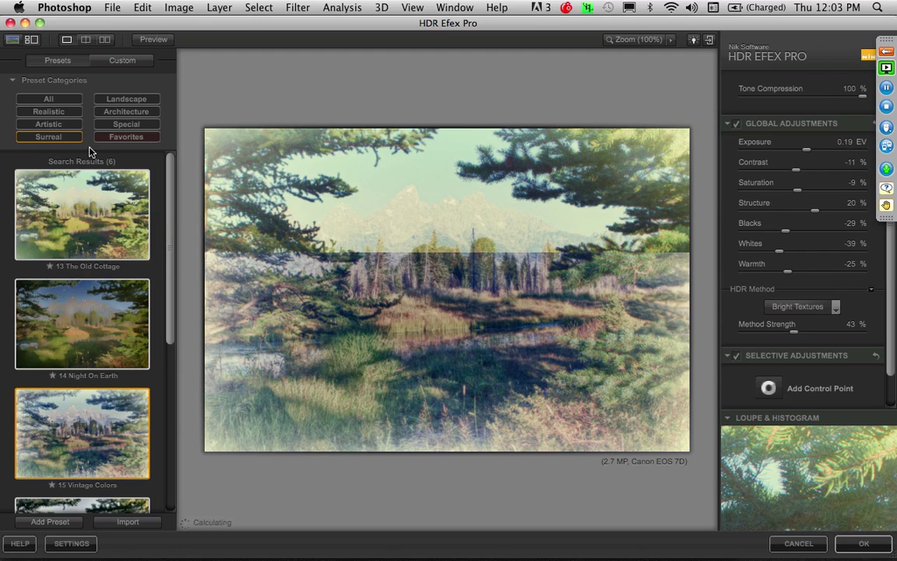
left_click(130, 102)
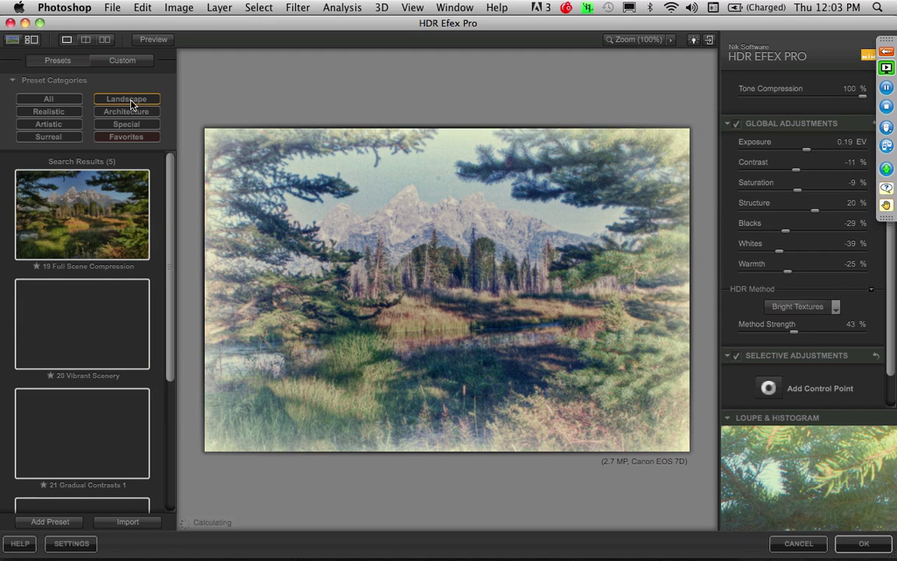
left_click(111, 346)
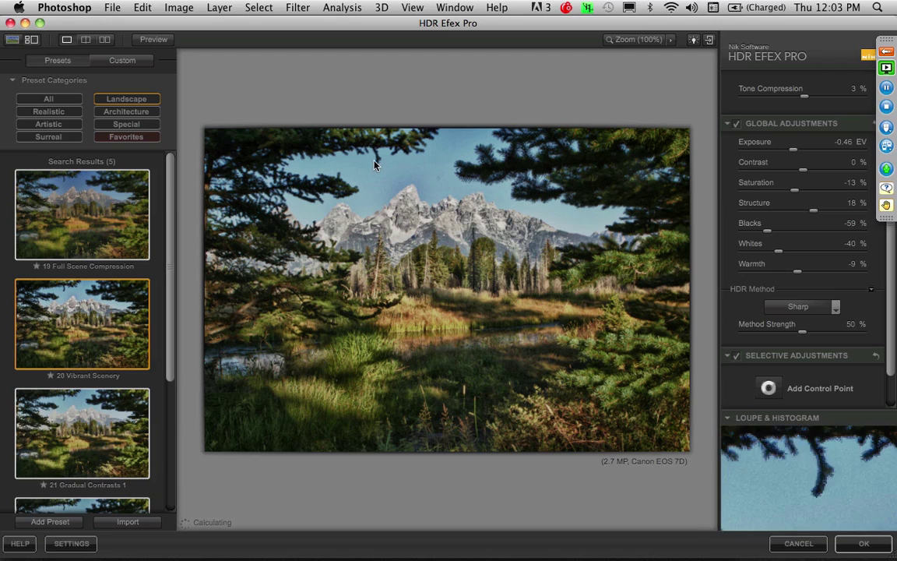
- Apply the 03 Realistic (Strong) preset from the full preset list and lower the global Structure to 8%
left_click(52, 99)
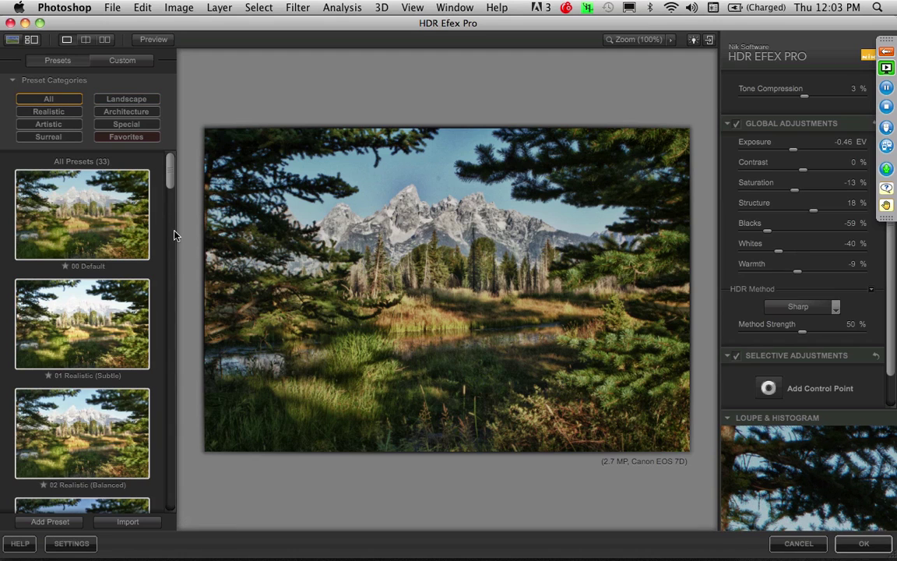
scroll(172, 195, "down", 5)
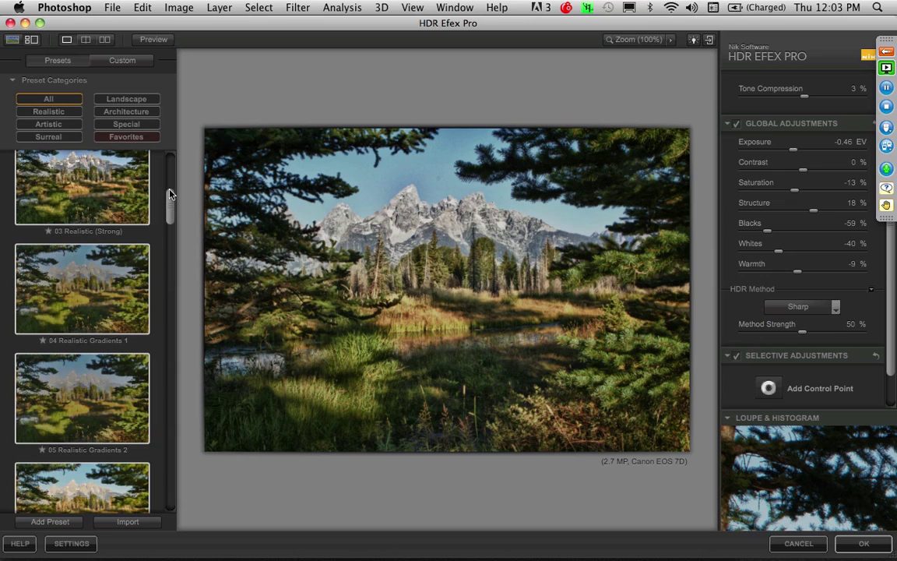
left_click(122, 187)
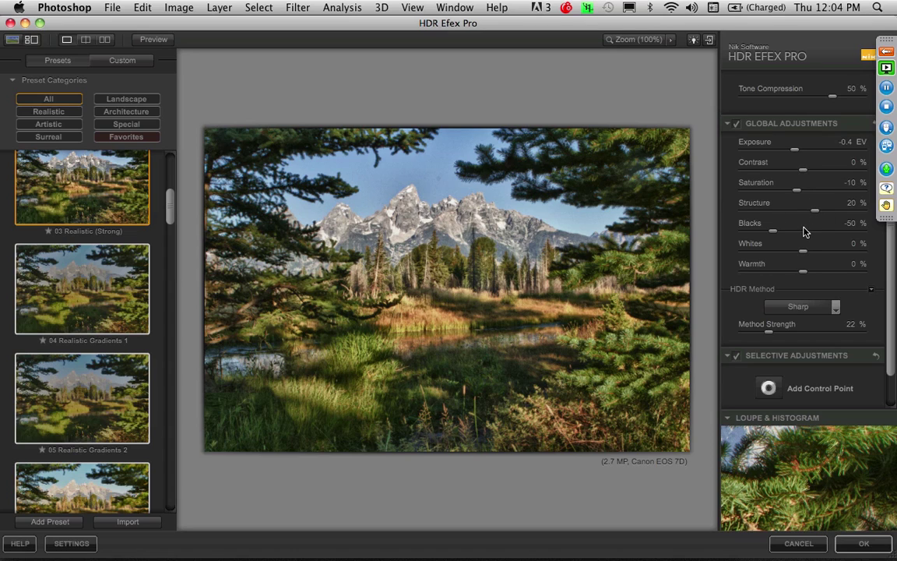
left_click_drag(814, 216, 808, 217)
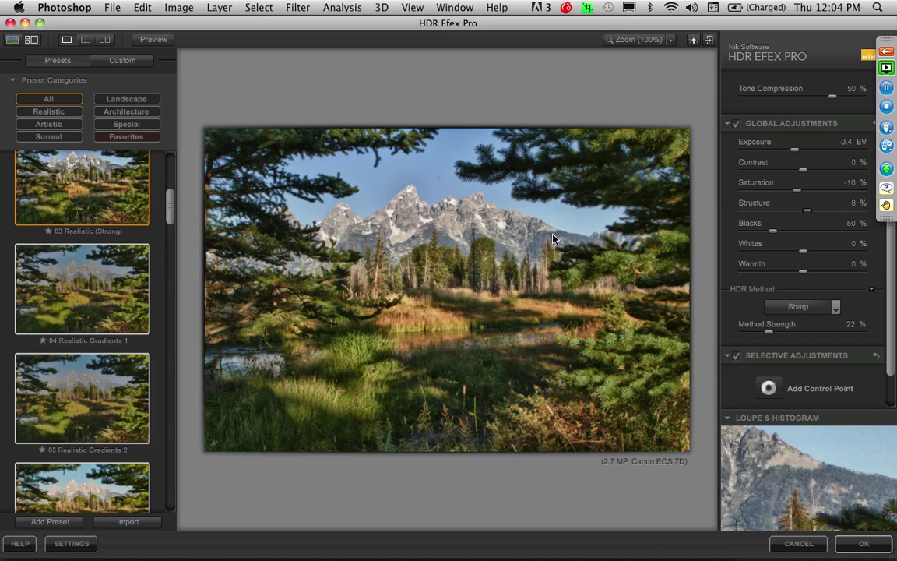
- Add a control point on the tallest peak with slightly raised contrast and structure, and duplicate it onto the mountains to its right
left_click(769, 388)
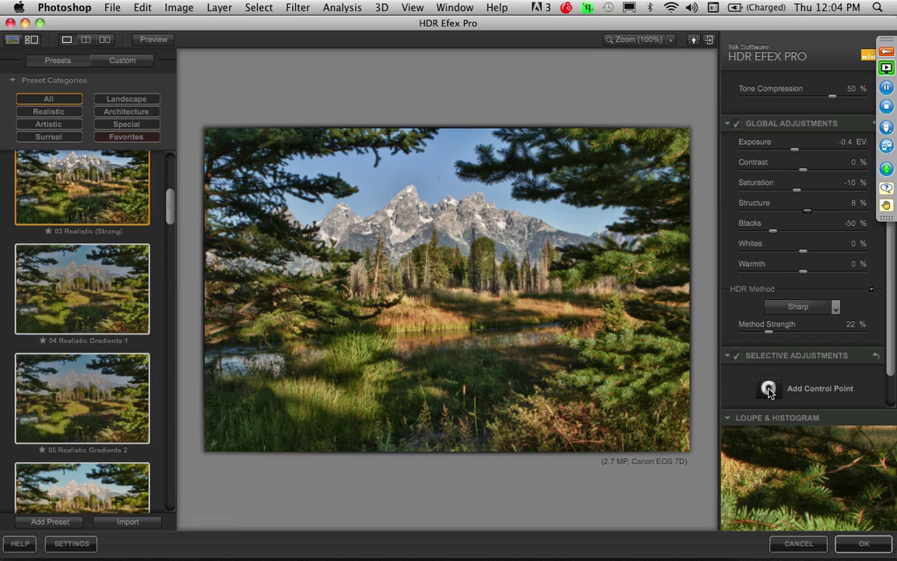
left_click(403, 219)
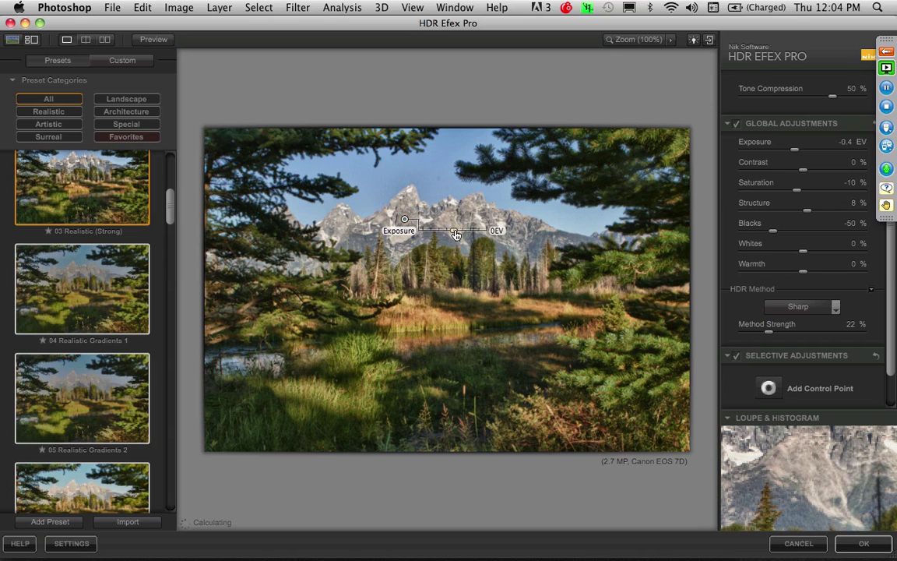
left_click_drag(455, 235, 459, 242)
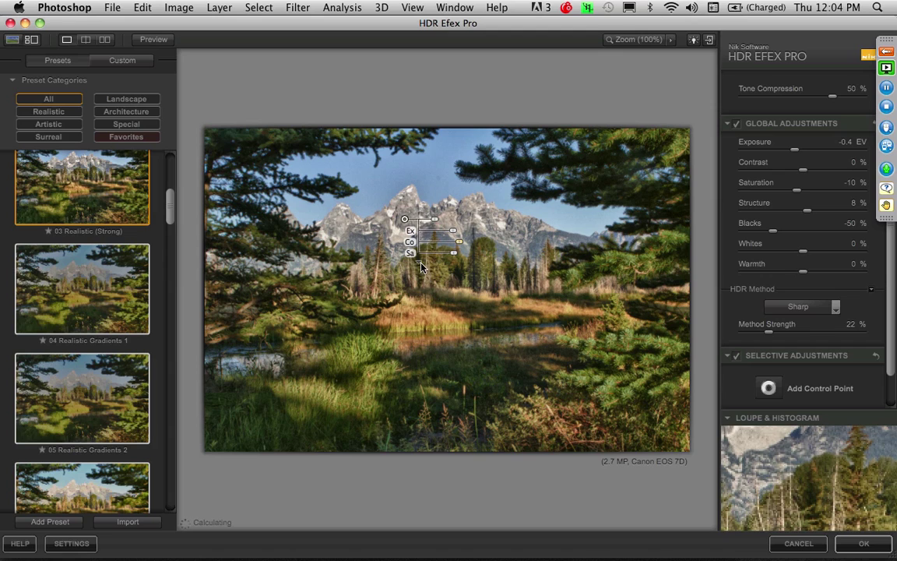
left_click(420, 265)
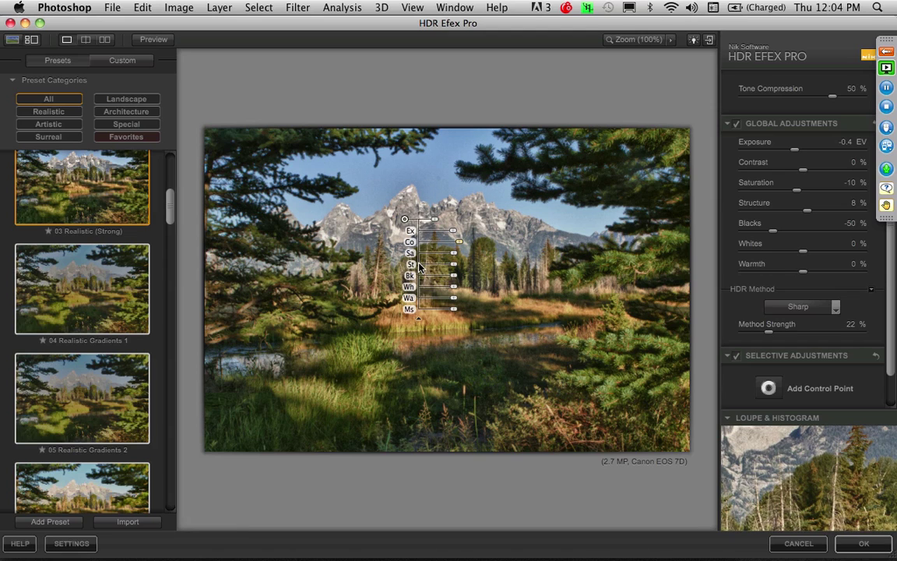
left_click_drag(454, 265, 461, 270)
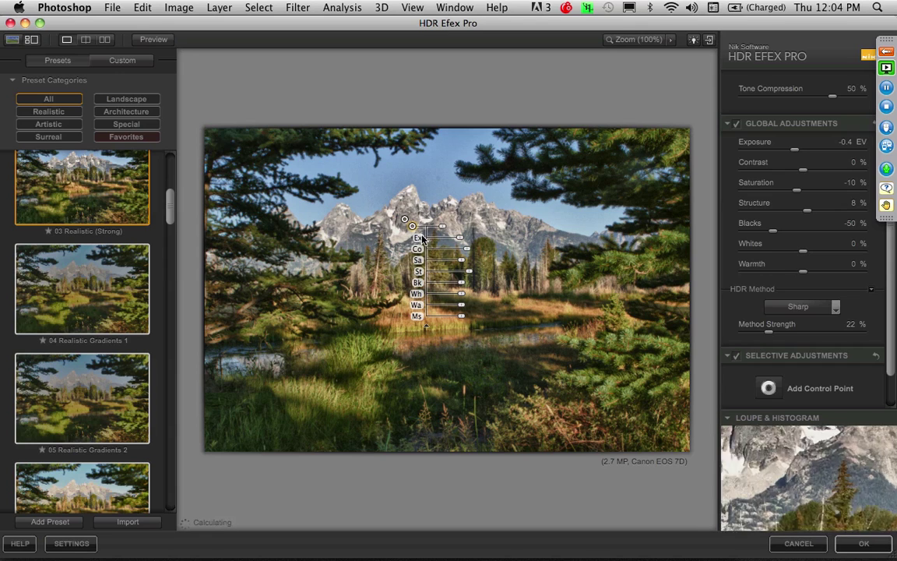
left_click_drag(413, 226, 492, 226)
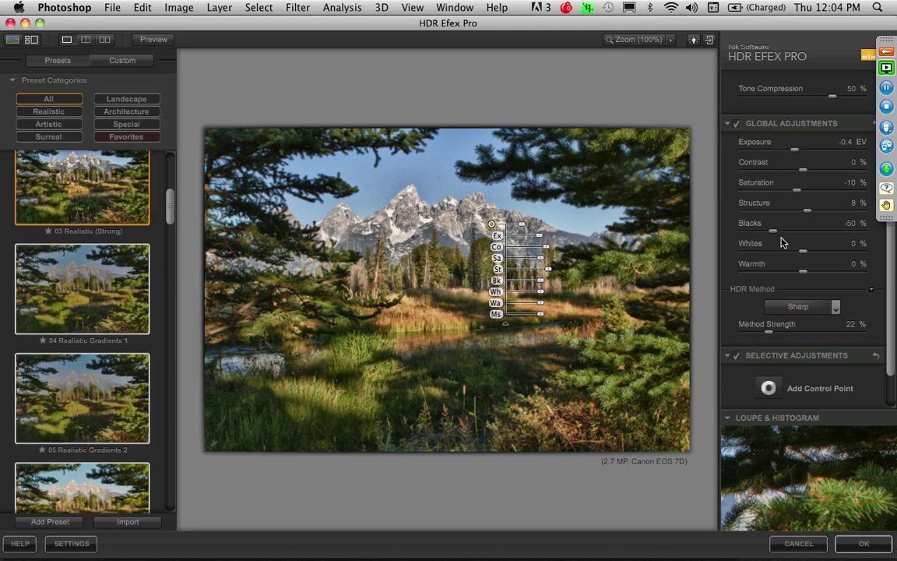
- Add a control point on the upper-right pine branches with exposure at 0.4 EV and duplicate it onto the upper-left branches
left_click(768, 388)
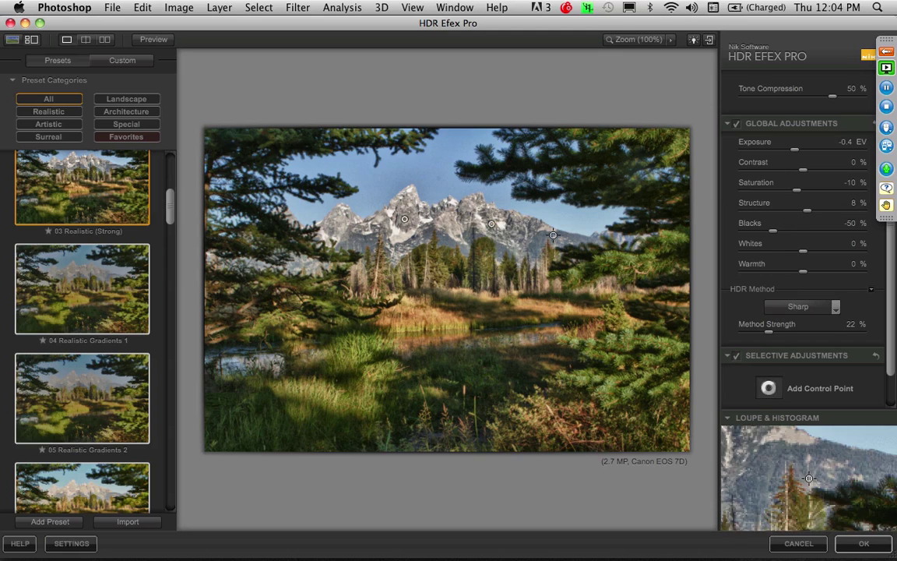
left_click(518, 165)
left_click_drag(565, 177, 572, 181)
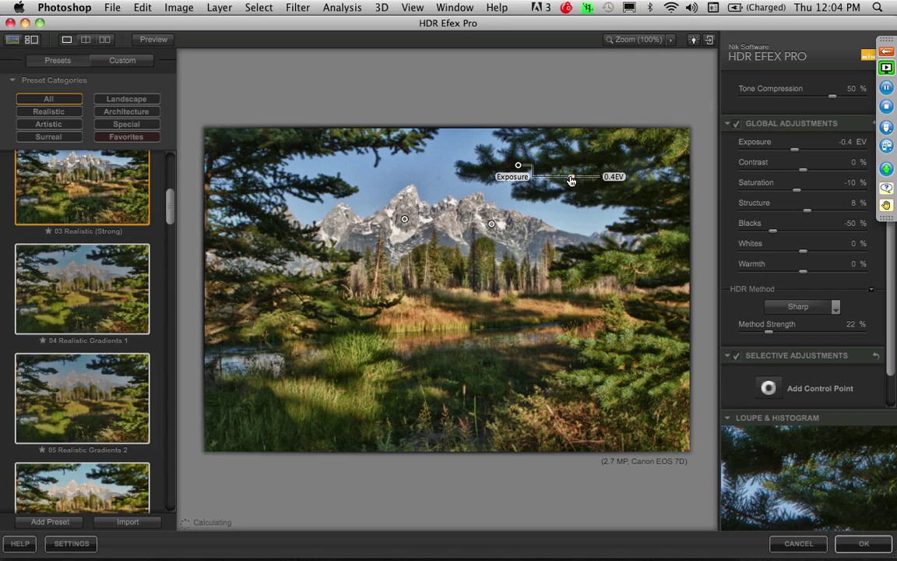
left_click_drag(572, 180, 263, 163)
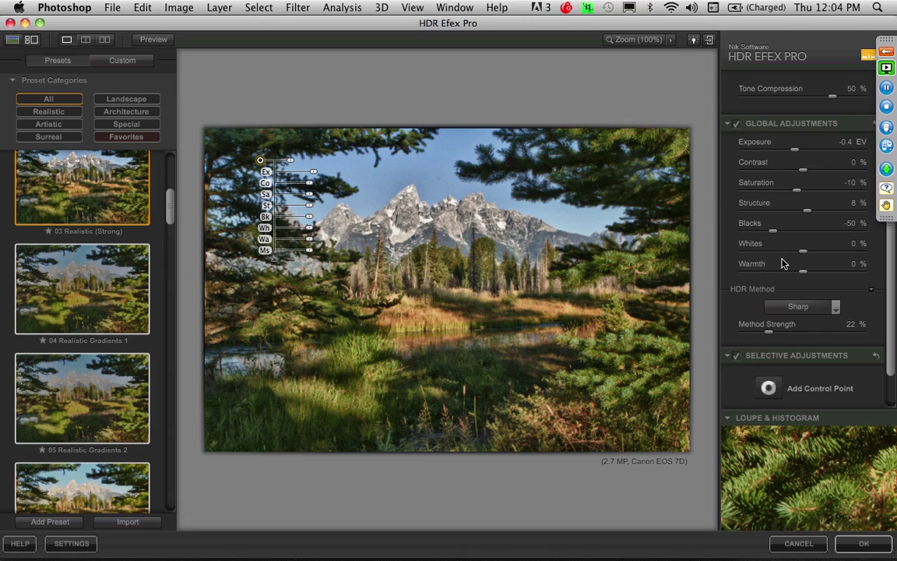
- Apply the HDR Efex Pro adjustments and show the merged photo in full-screen mode
left_click(863, 545)
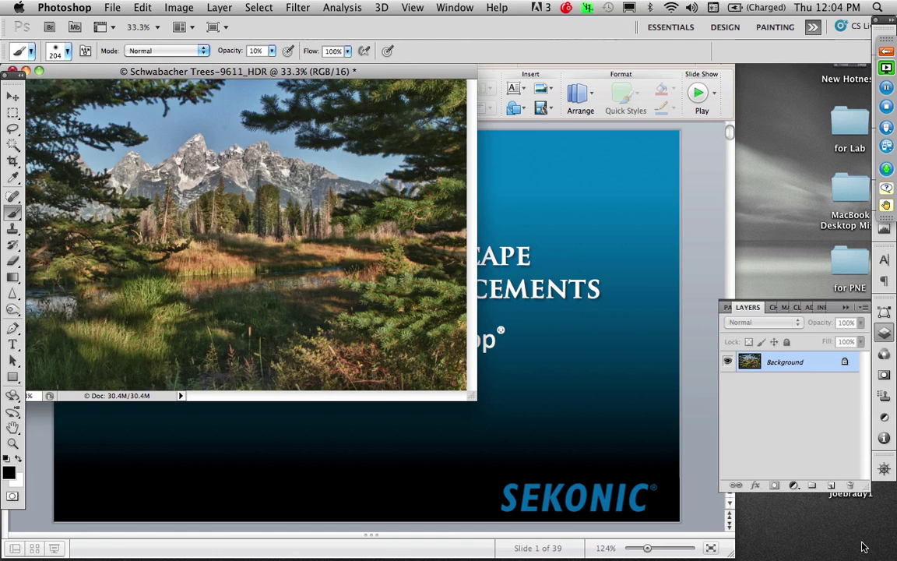
key("f")
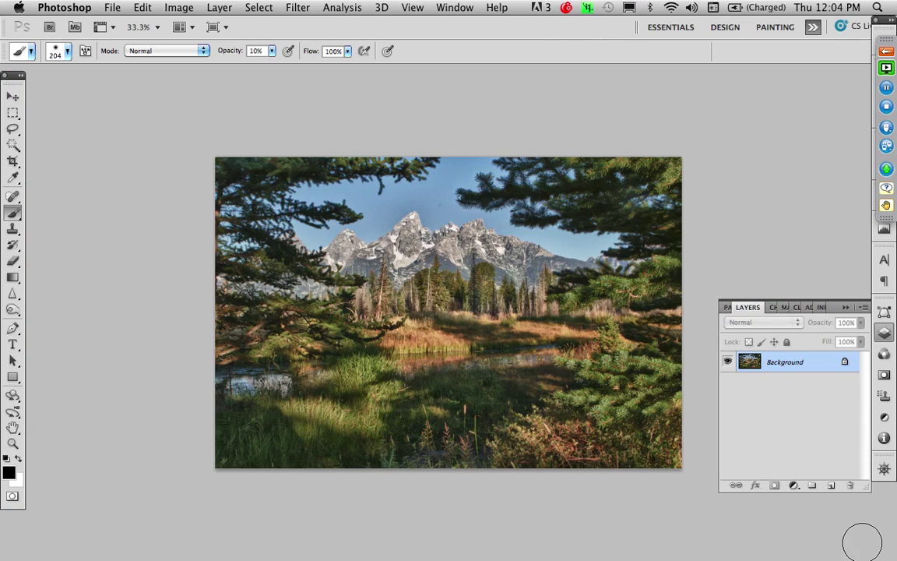
- Outline the dark dust spot in the sky above the peaks with the Lasso, remove it and clear the selection
key("super+alt+0")
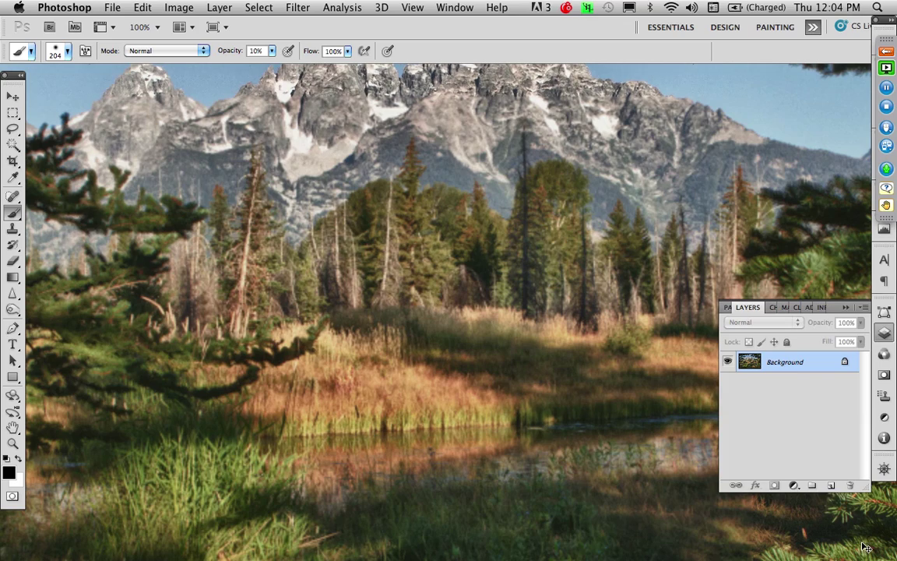
key("super+0")
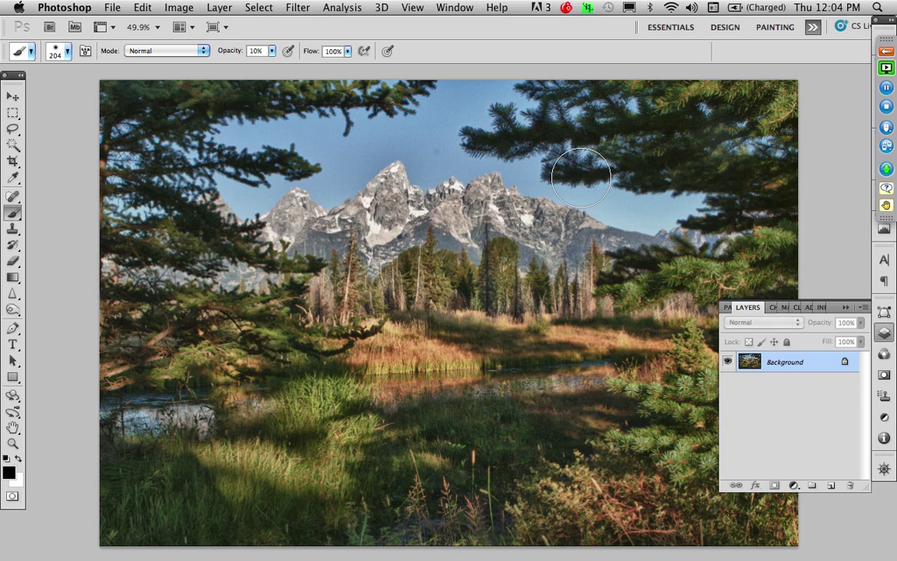
key("l")
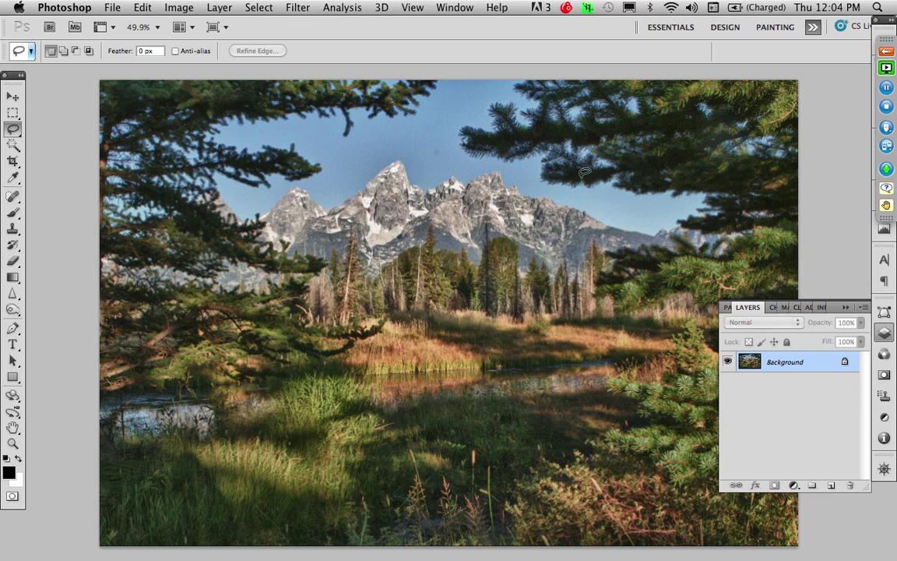
left_click(13, 445)
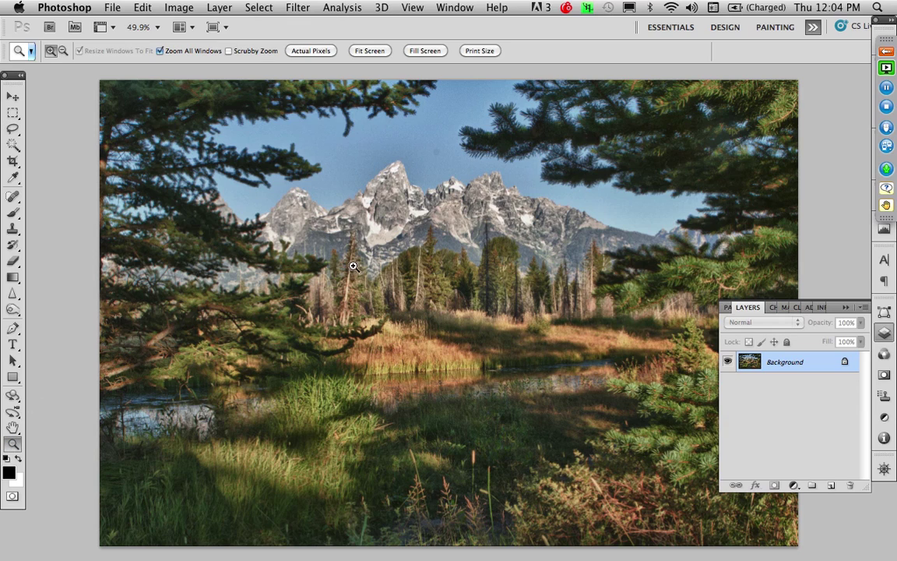
left_click_drag(380, 129, 489, 199)
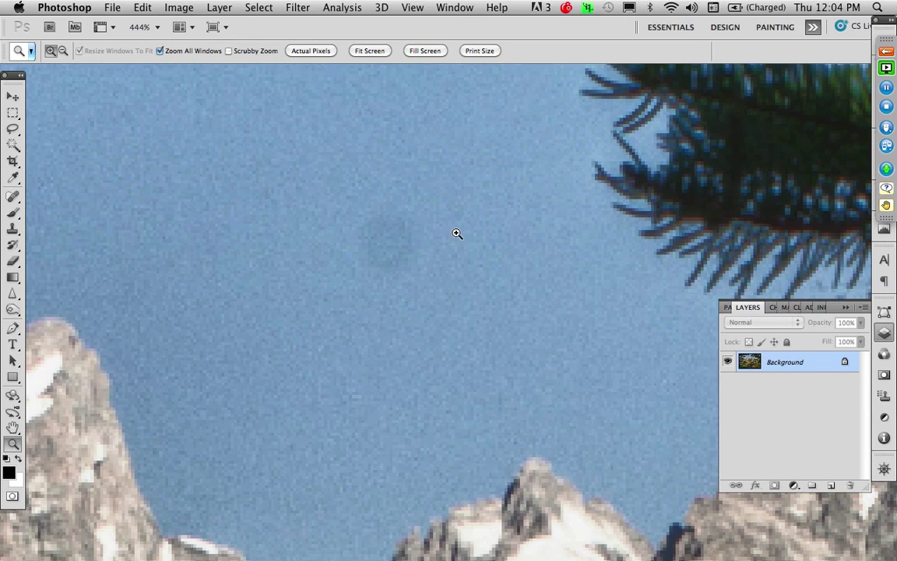
key("l")
mouse_move(411, 178)
left_mouse_down()
mouse_move(298, 234)
mouse_move(330, 299)
mouse_move(470, 234)
mouse_move(436, 176)
left_mouse_up()
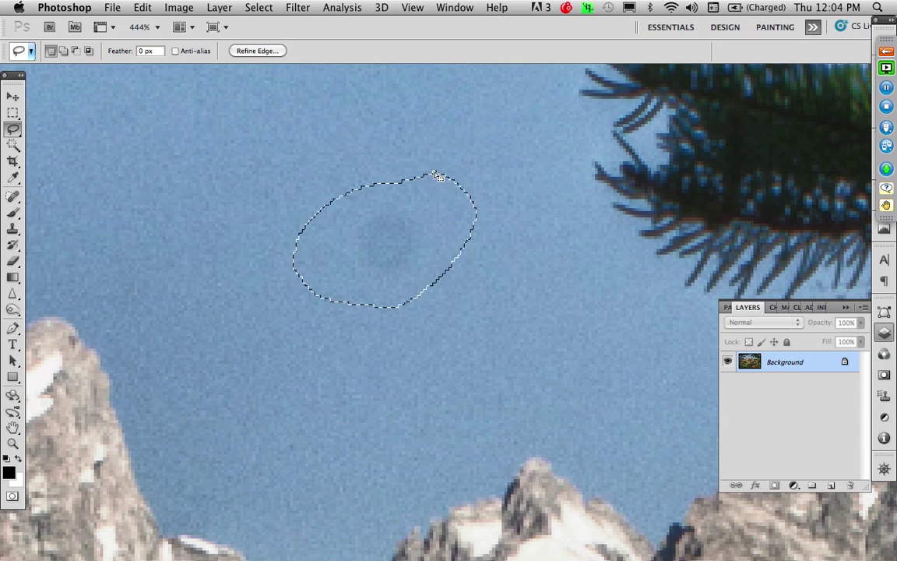
key("super+d")
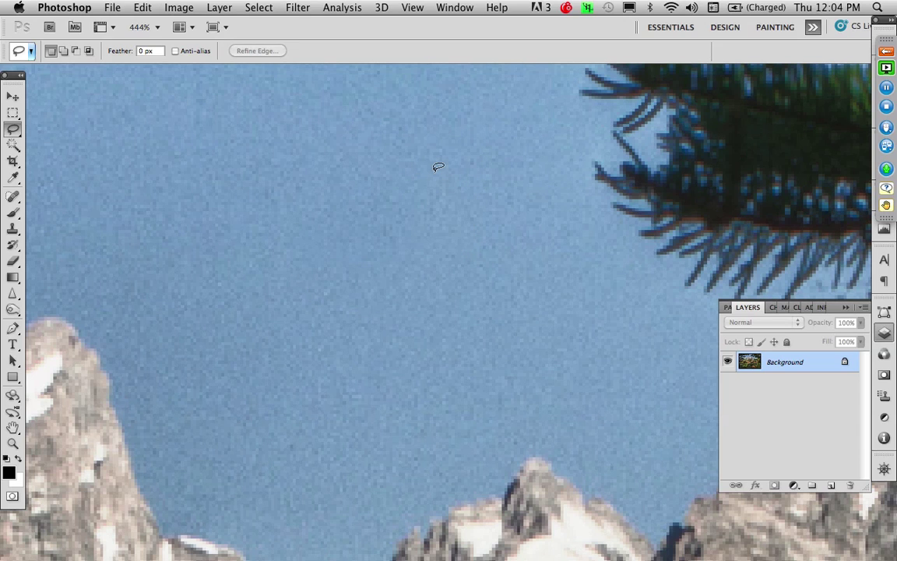
key("super+0")
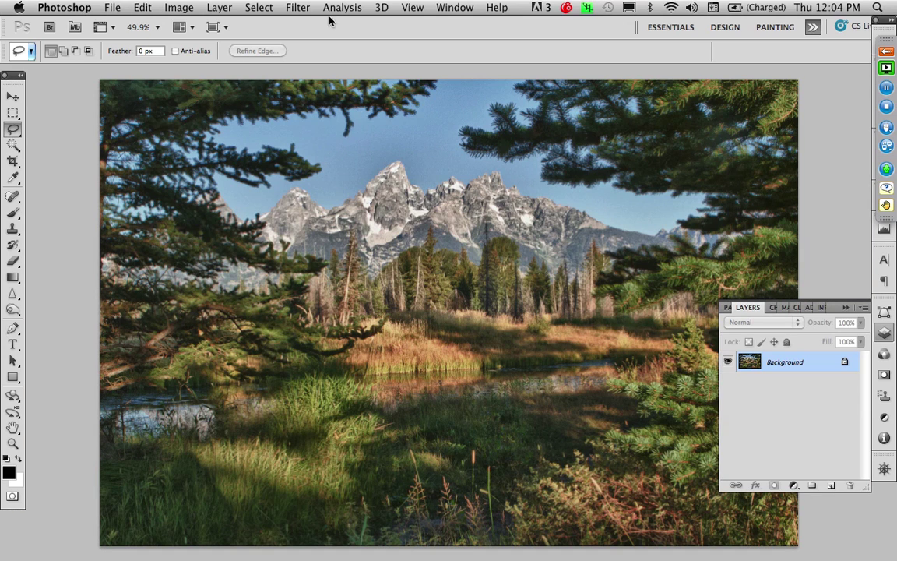
- Select all the blue sky, including the gaps between the branches, using the Magic Wand with Contiguous off and tolerance 32
key("w")
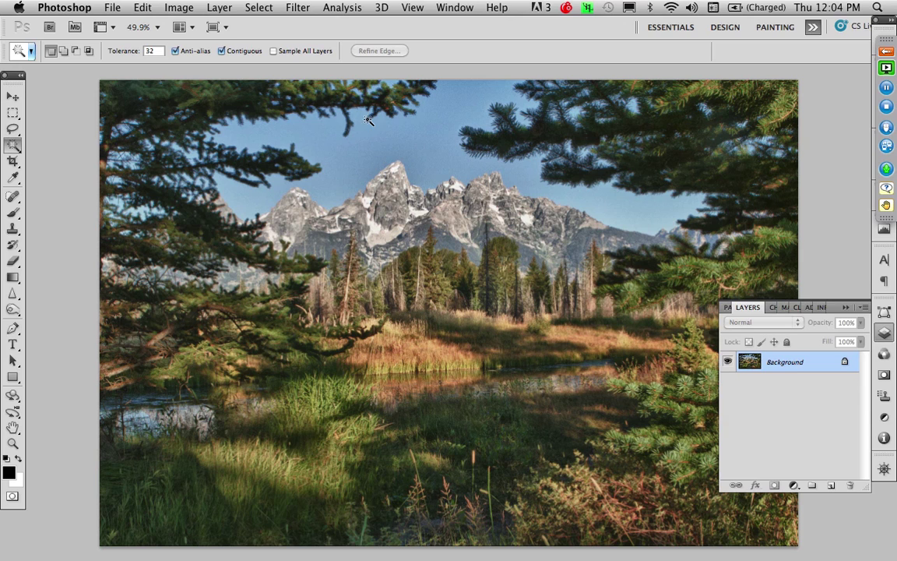
left_click(421, 132)
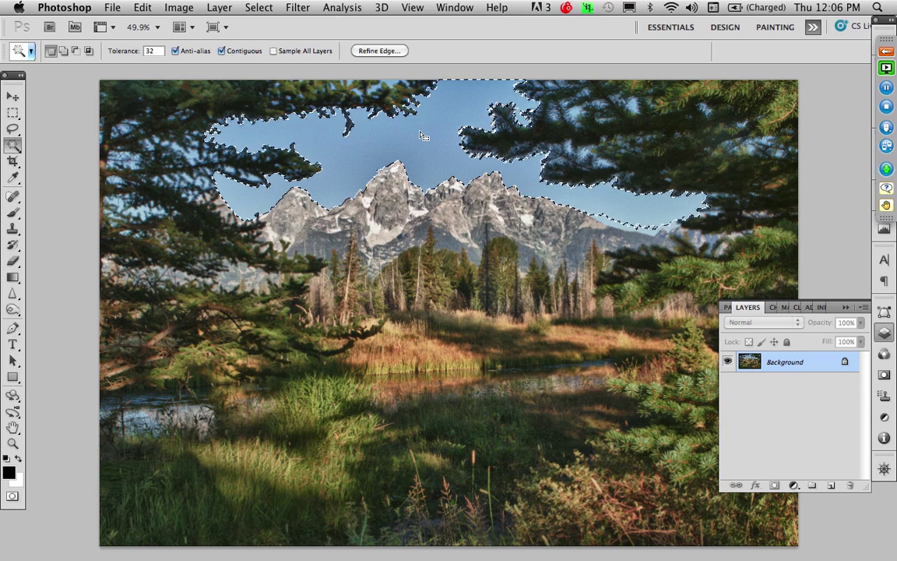
left_click(222, 51)
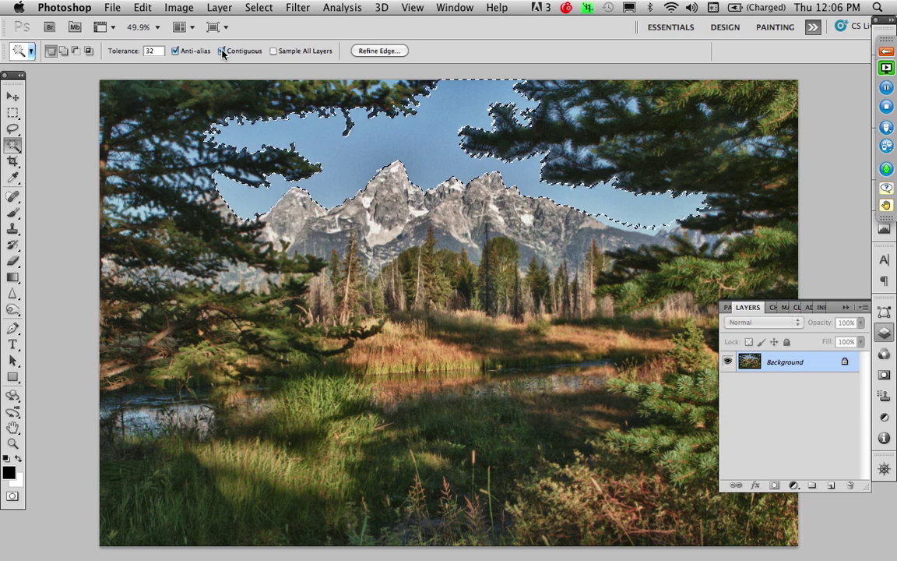
key("super+d")
left_click(423, 161)
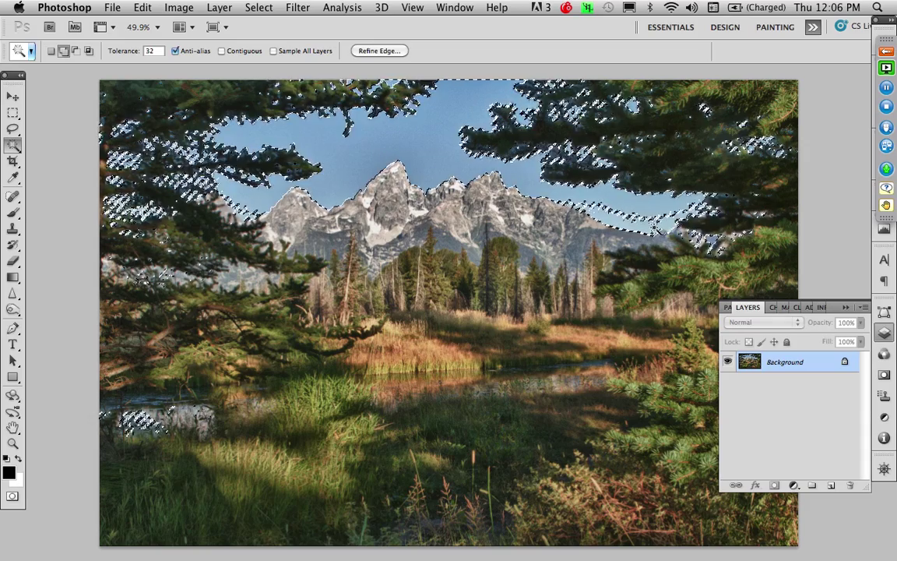
left_click(603, 199, "shift")
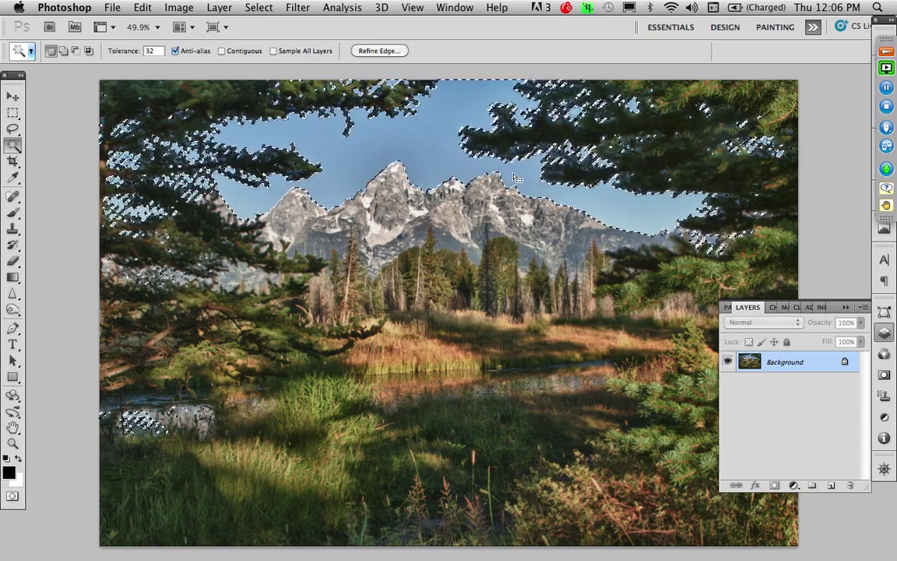
- Subtract the stray areas in the water and the lower-left branches from the sky selection with the Lasso
key("l")
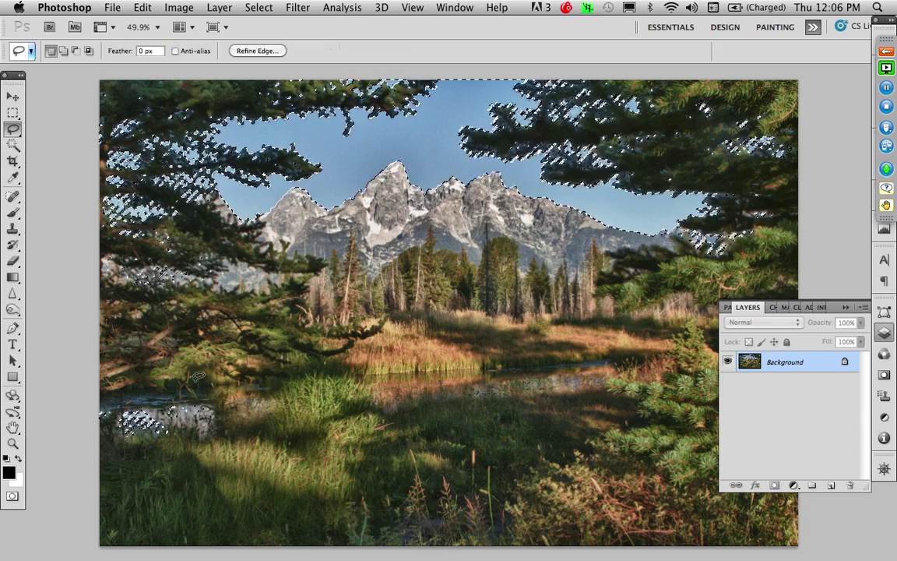
mouse_move(79, 363)
left_mouse_down()
mouse_move(308, 434)
mouse_move(117, 467)
mouse_move(94, 374)
left_mouse_up()
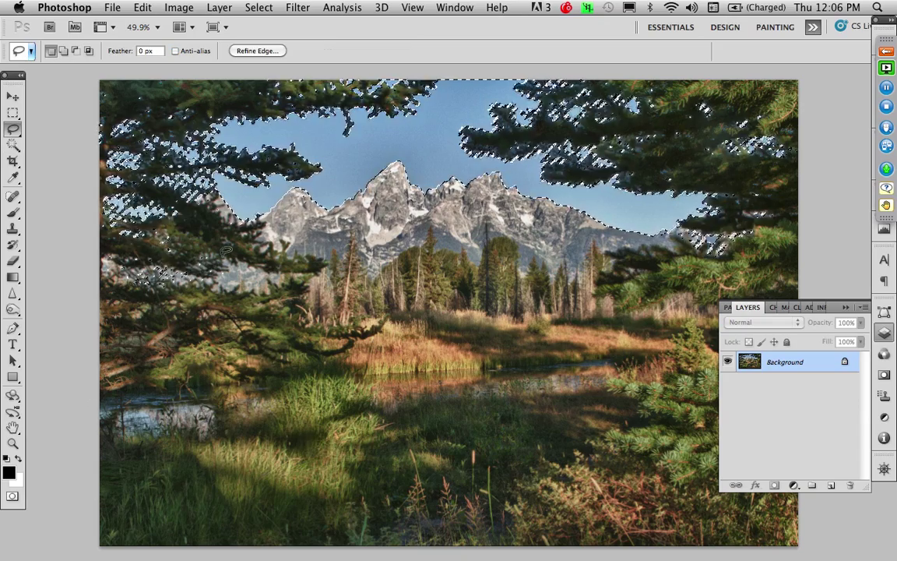
mouse_move(226, 251)
left_mouse_down()
mouse_move(132, 242)
mouse_move(226, 257)
left_mouse_up()
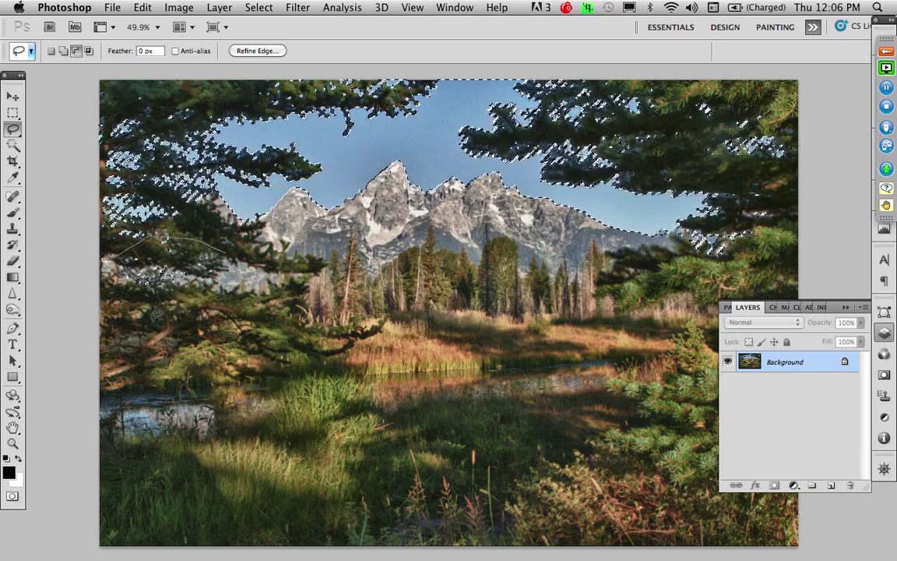
- Check the selection edge around the left pine branches and expand the sky selection by 1 pixel
key("z")
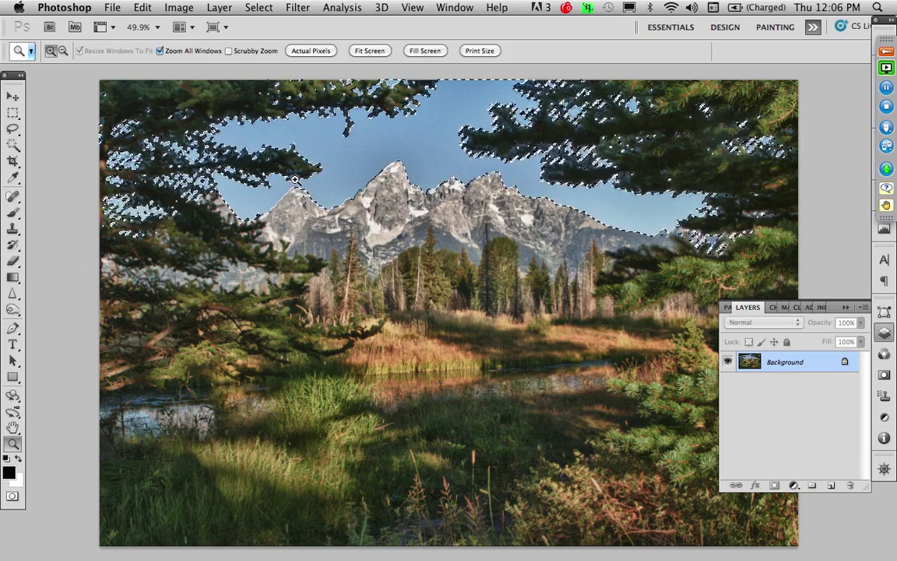
left_click(295, 178)
left_click(295, 178)
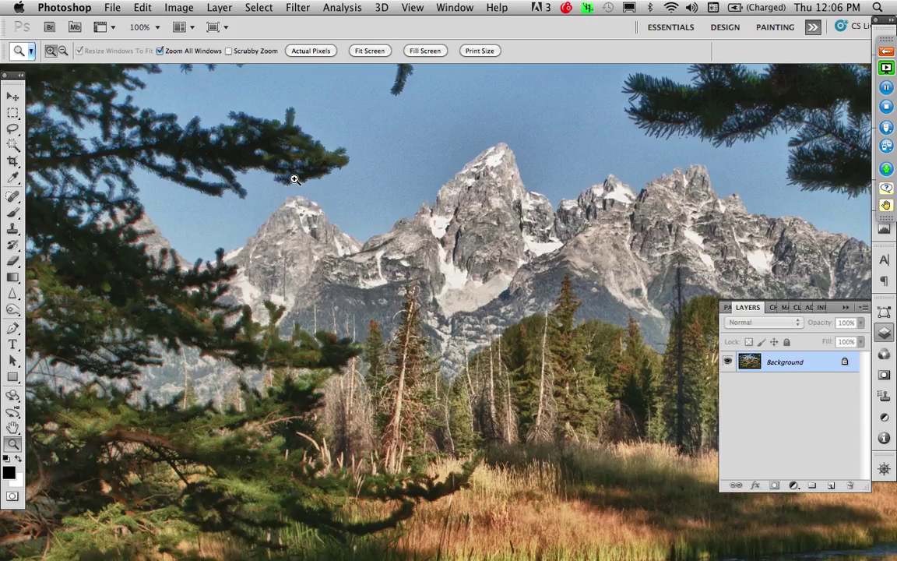
left_click(294, 178)
left_click_drag(306, 134, 520, 324)
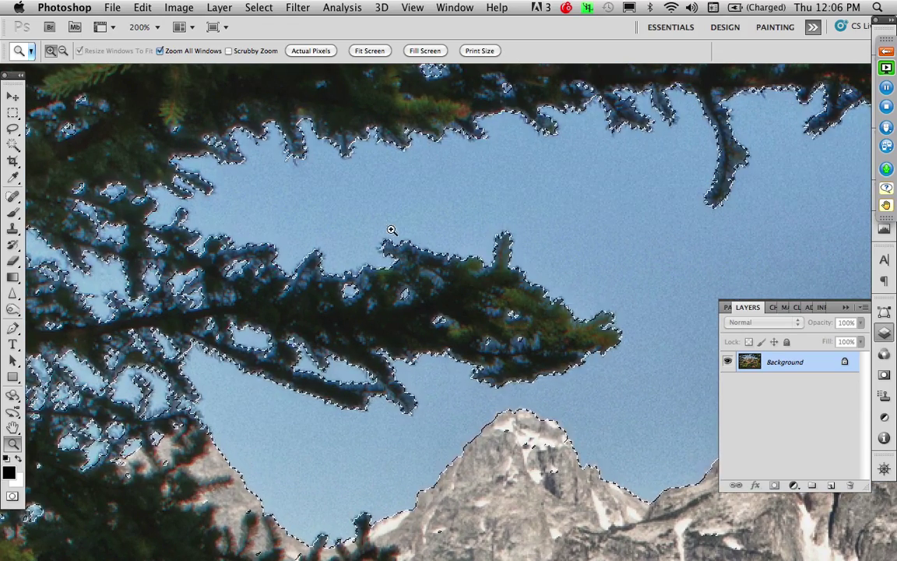
left_click(254, 7)
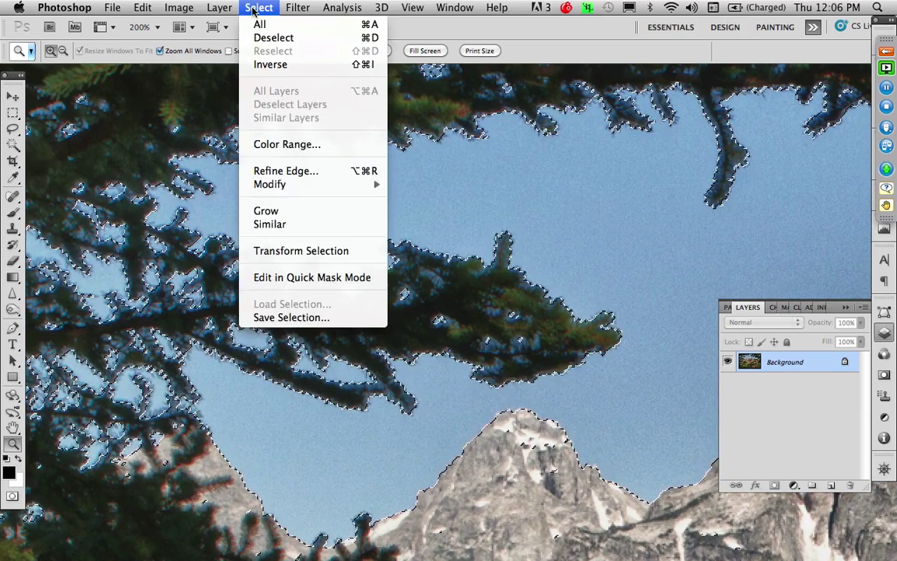
mouse_move(287, 186)
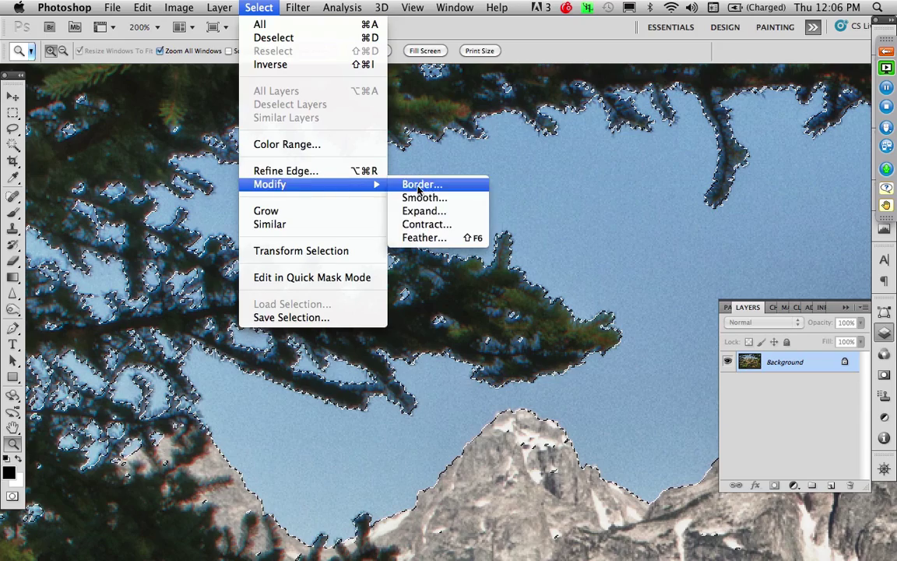
left_click(423, 210)
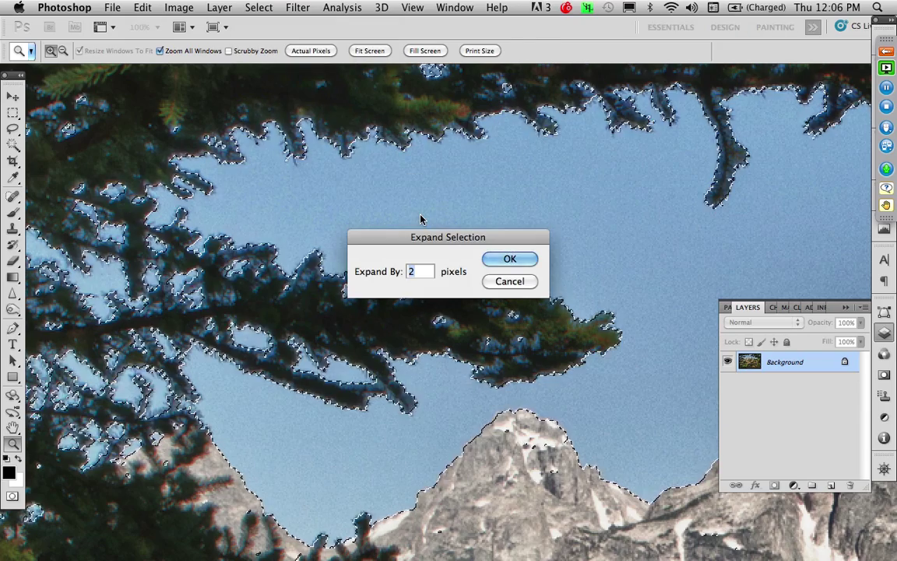
type("1")
key("Return")
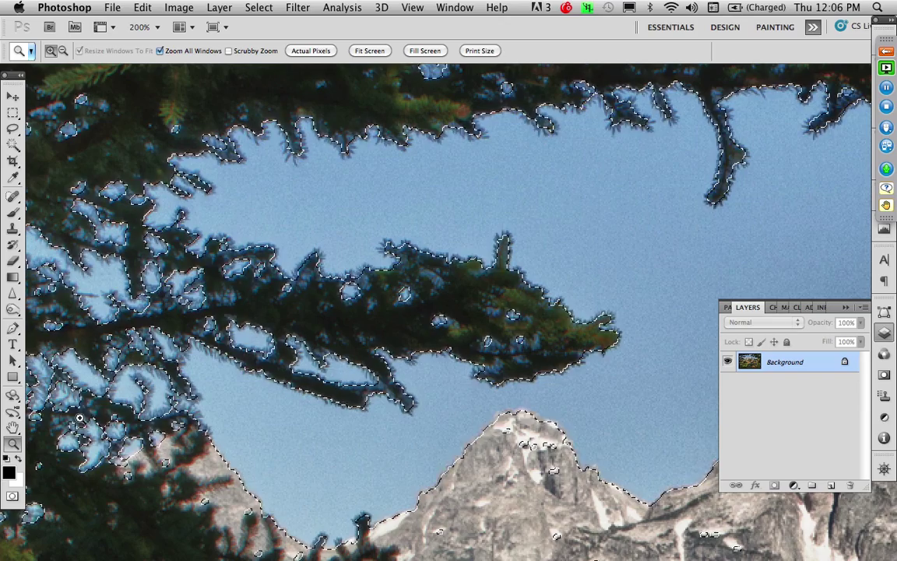
- Save the expanded selection as a new channel named sky
double_click(12, 427)
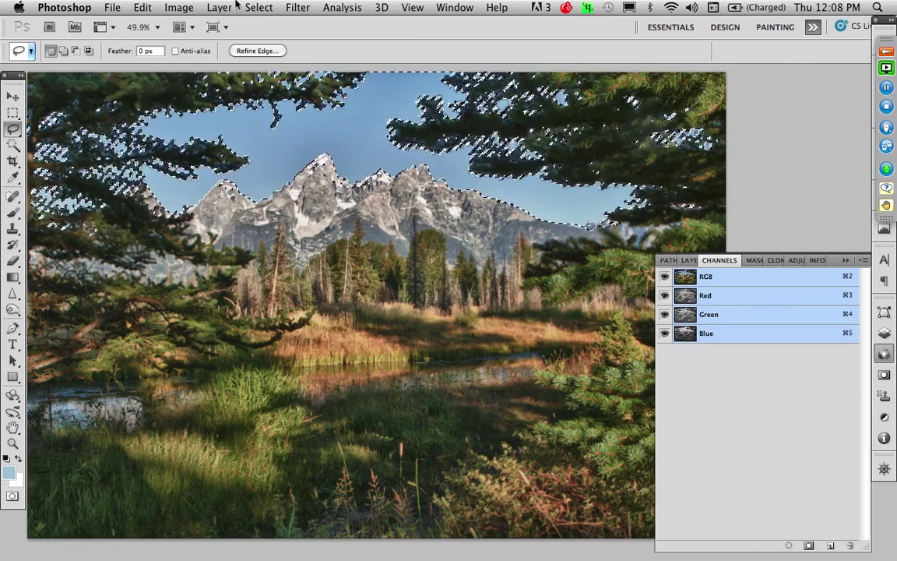
left_click(259, 7)
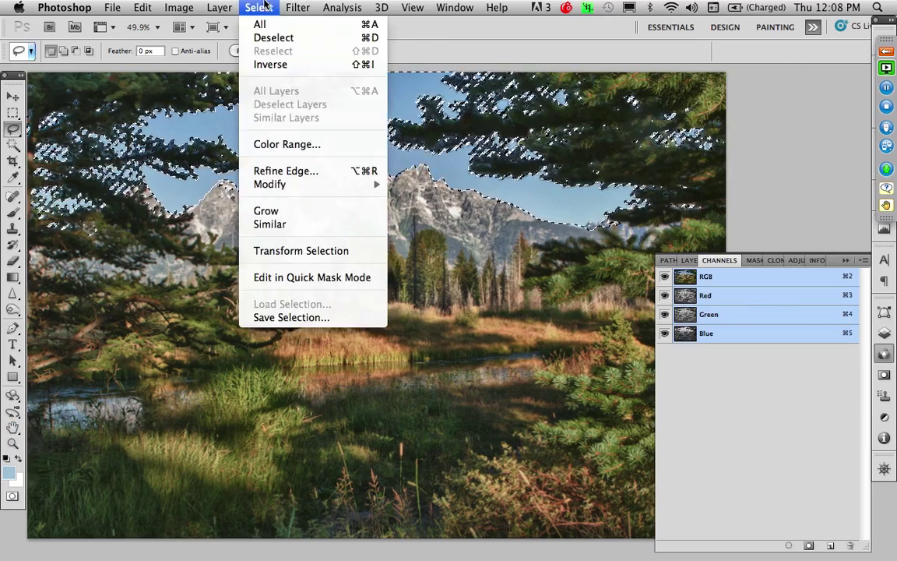
left_click(294, 318)
type("sk")
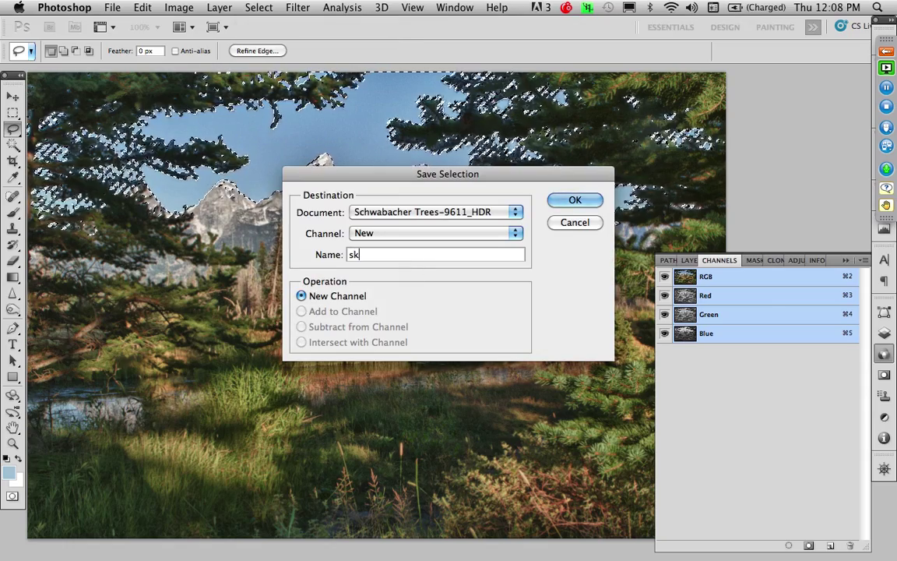
type("y")
key("Return")
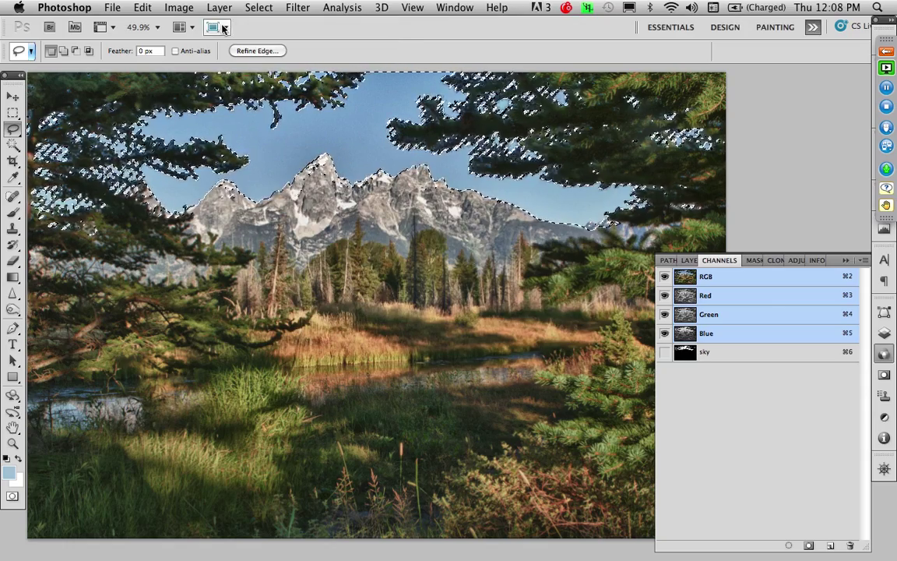
- Open sm Teton Clouds.psd from the Sekonic IV Follow-up folder, browsing the files as thumbnails
left_click(112, 7)
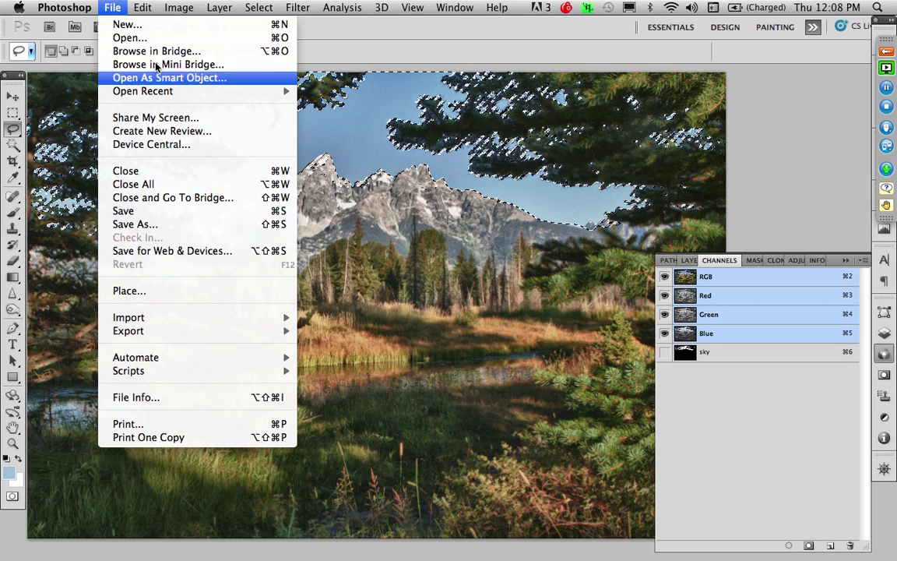
left_click(128, 38)
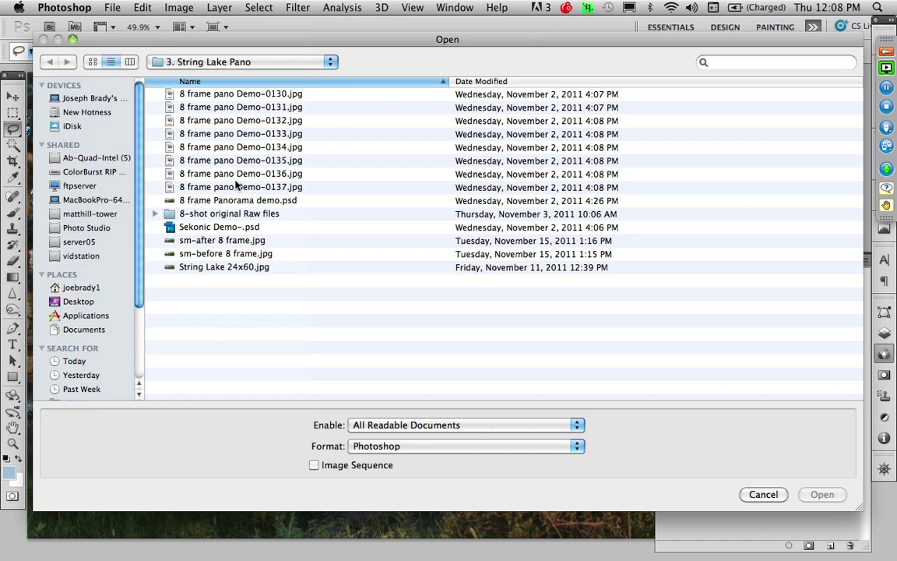
left_click(241, 62)
left_click(210, 76)
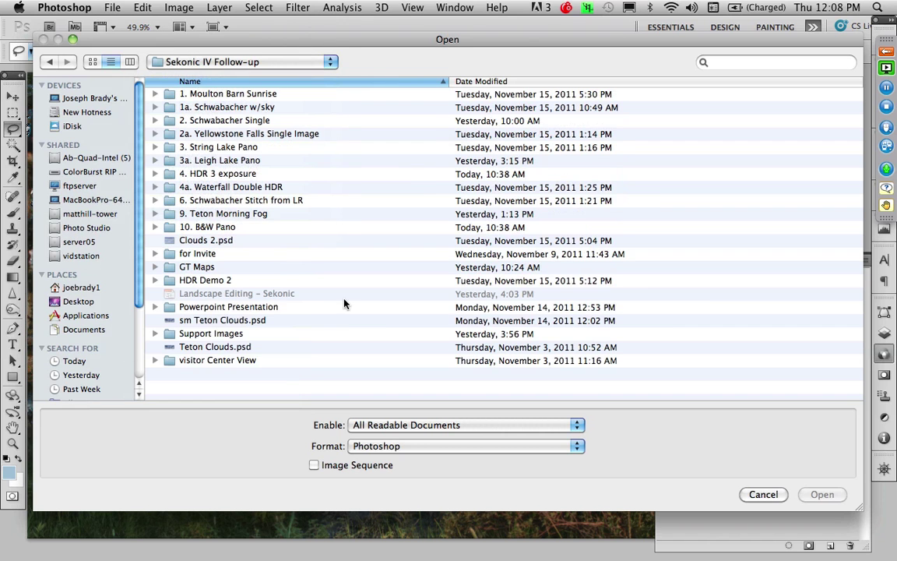
left_click(92, 62)
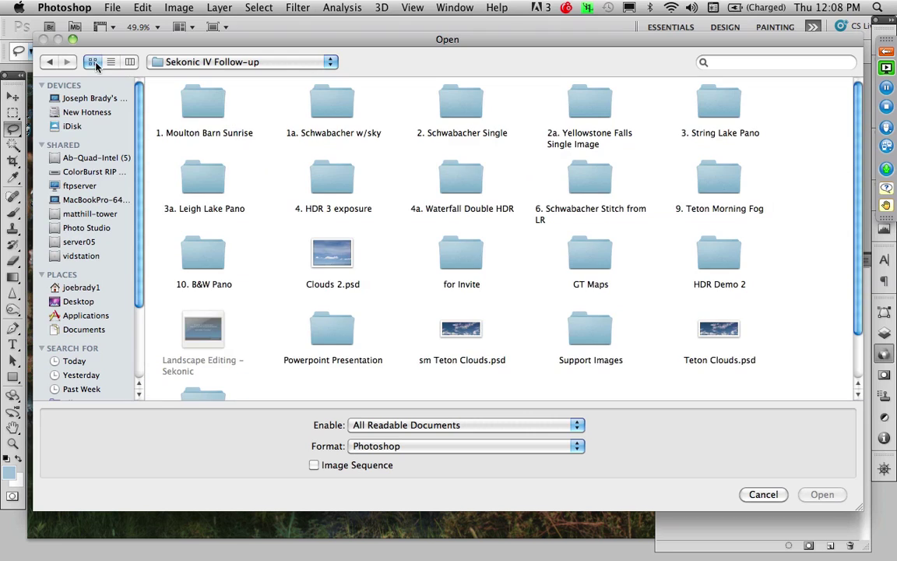
left_click_drag(858, 312, 859, 362)
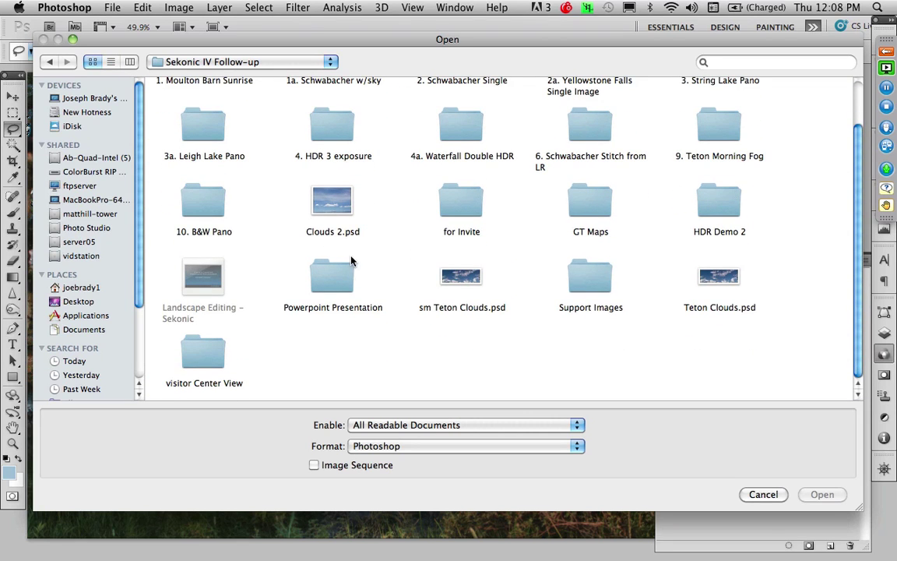
double_click(462, 279)
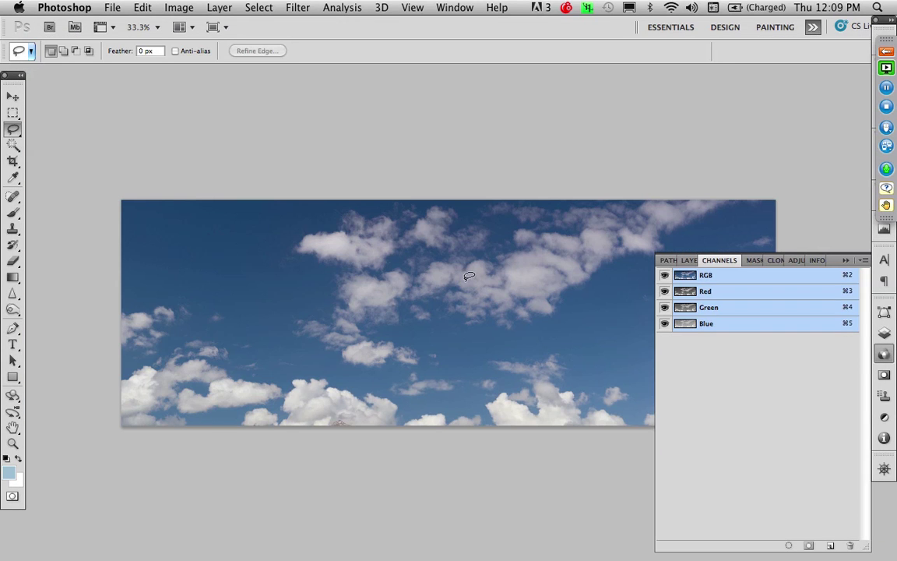
- Copy the entire Teton clouds image and paste it into the sky selection of the Schwabacher photo
key("super+a")
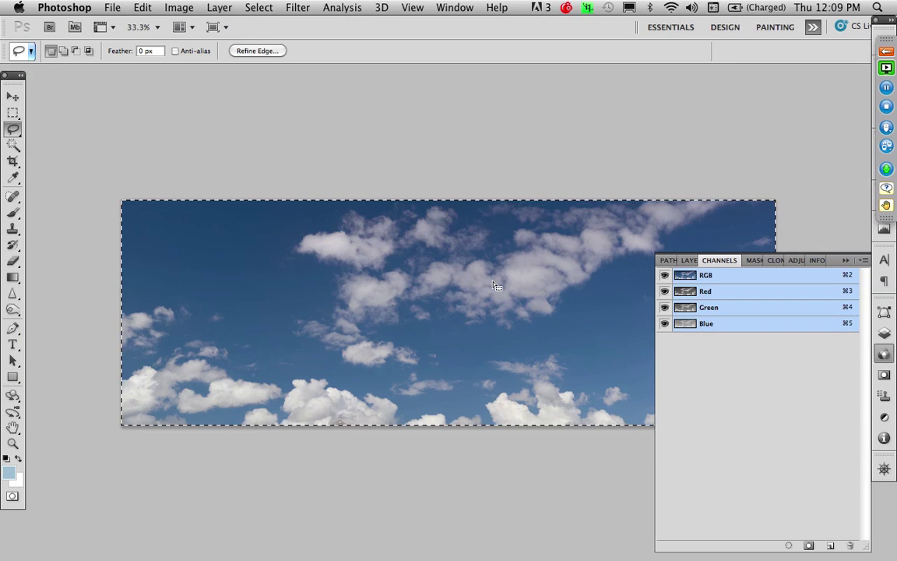
key("ctrl+Tab")
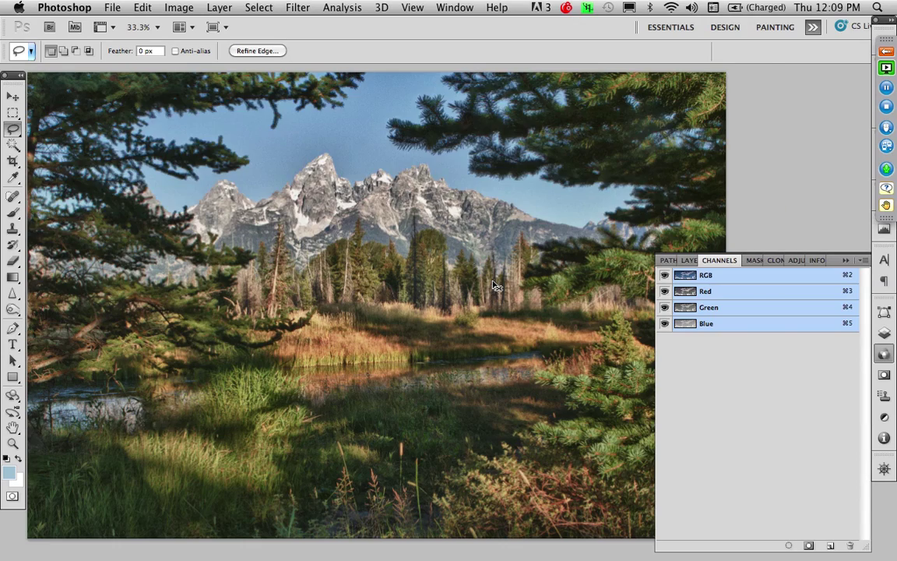
left_click(141, 7)
mouse_move(155, 152)
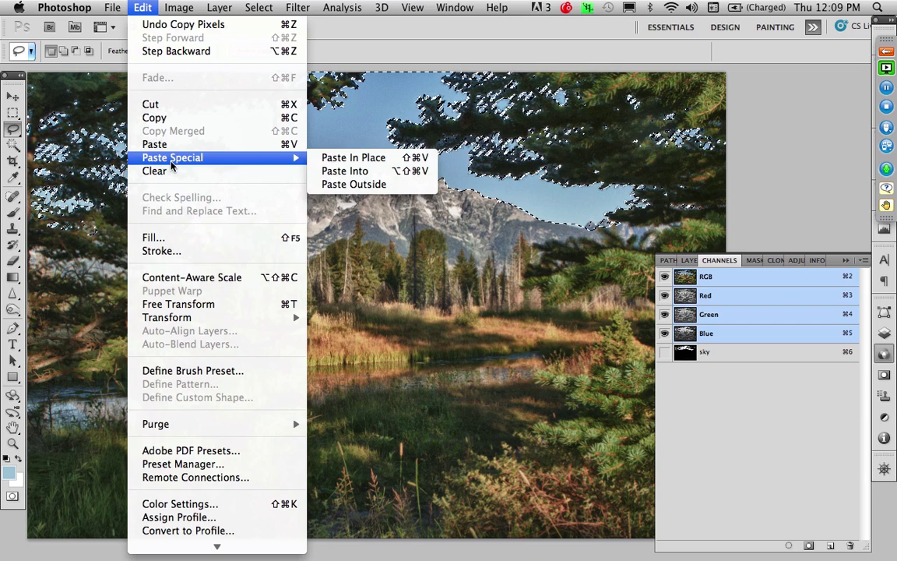
left_click(411, 171)
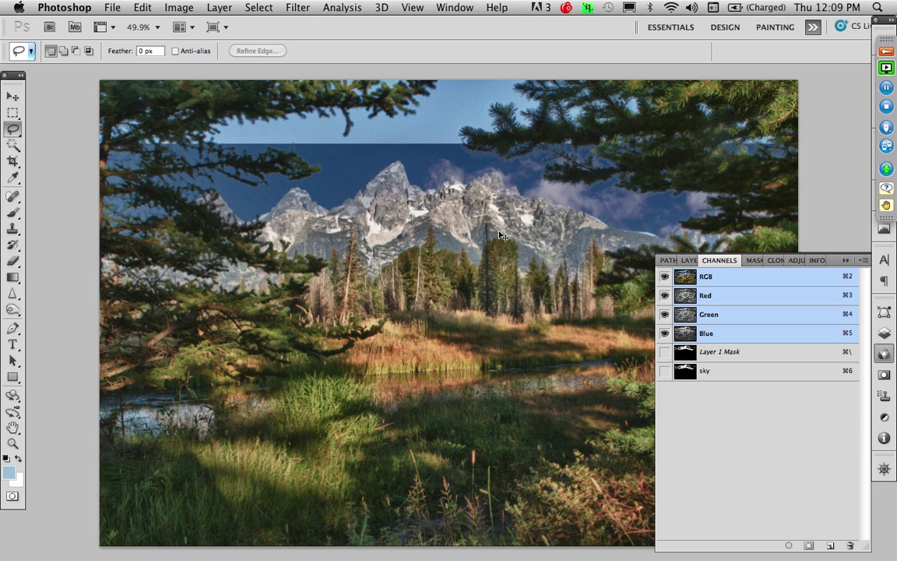
- Move the pasted clouds with Free Transform so they cover only the right part of the sky, leaving original sky beside them for comparison
key("super+t")
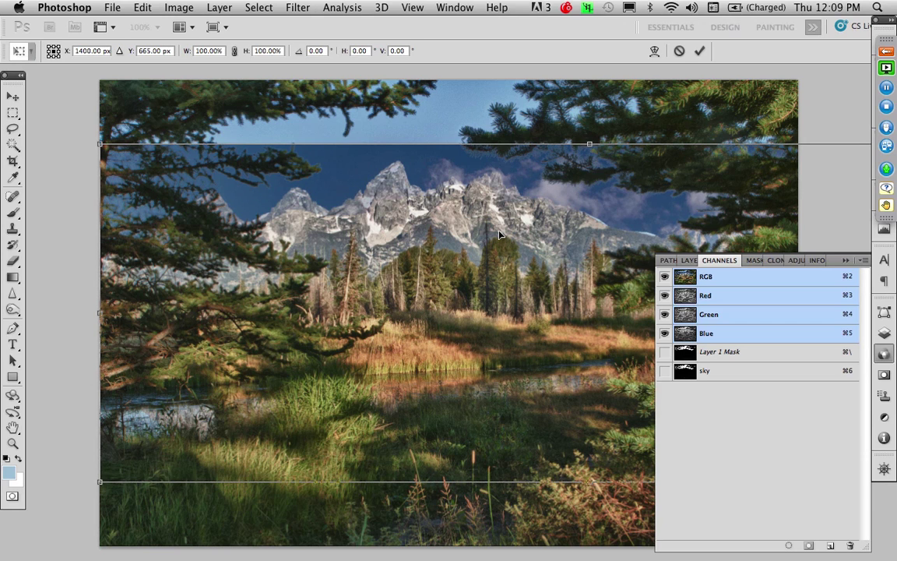
key("super+minus")
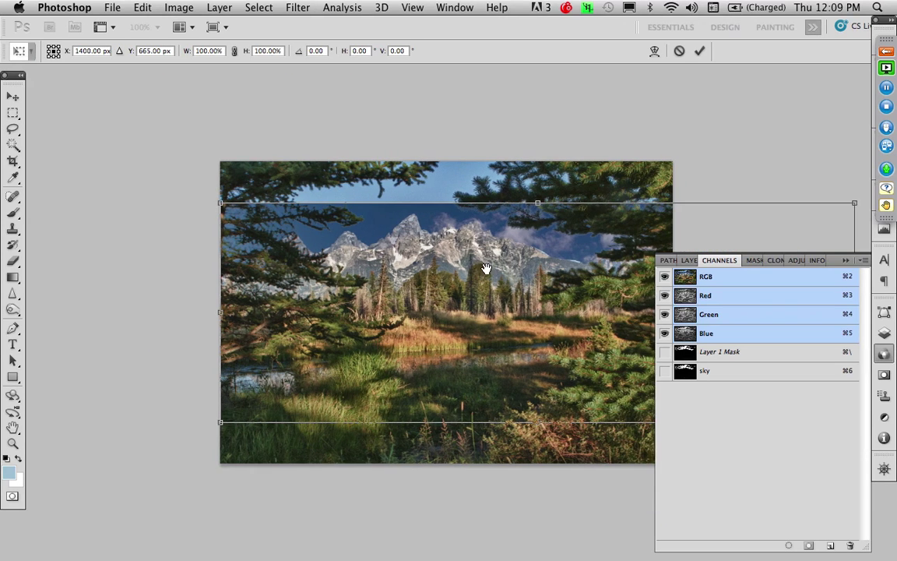
left_click_drag(483, 266, 596, 152)
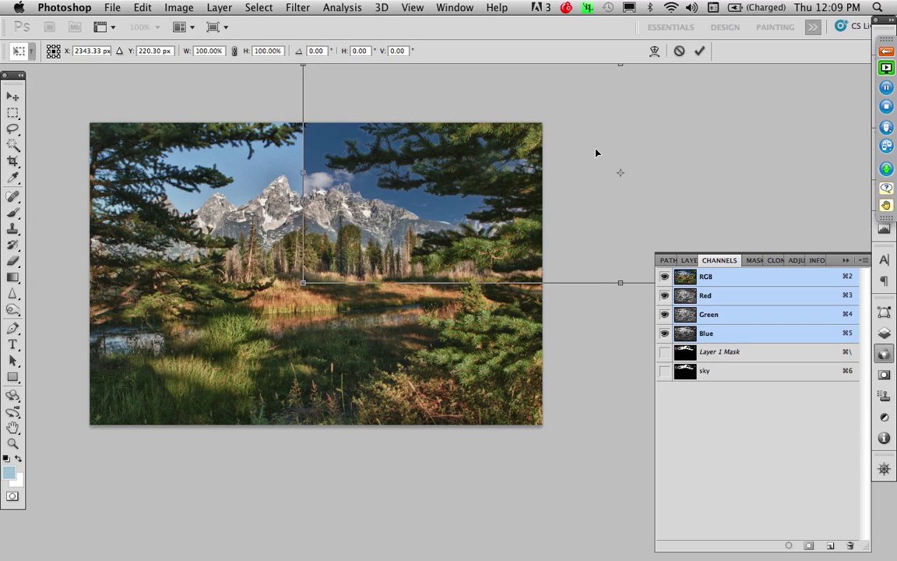
key("Return")
key("l")
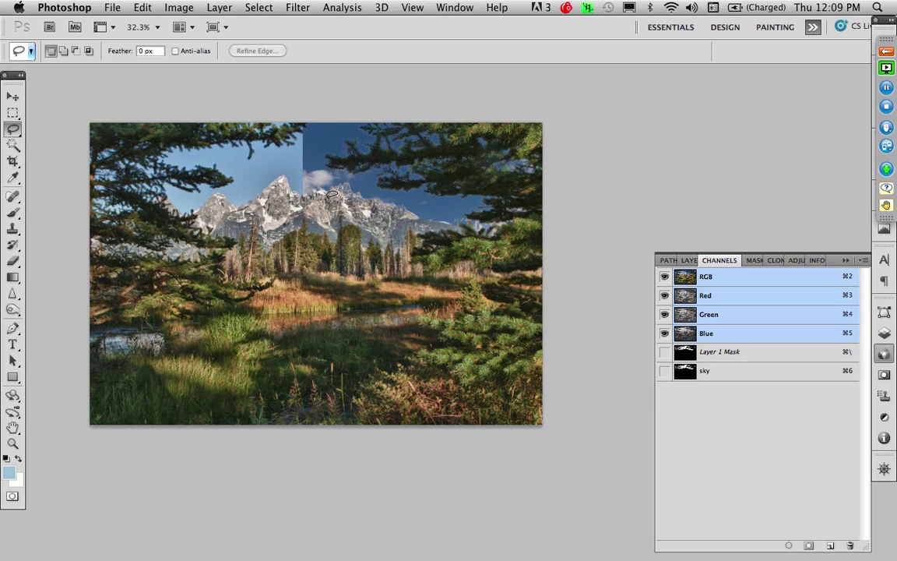
- Match the clouds' Red channel to the original sky with Levels, setting the midtone to 1.96
key("z")
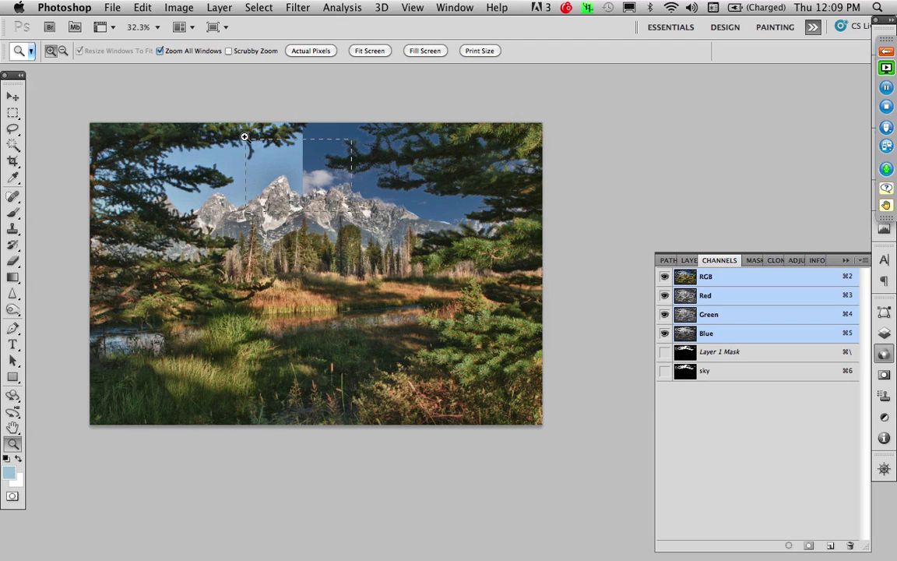
left_click(244, 137)
left_click_drag(507, 288, 327, 302)
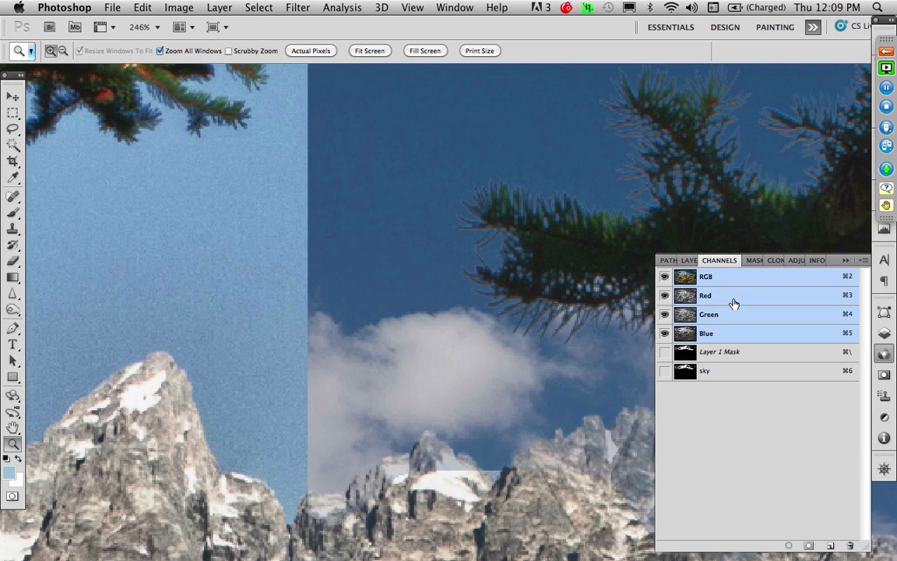
left_click(686, 301)
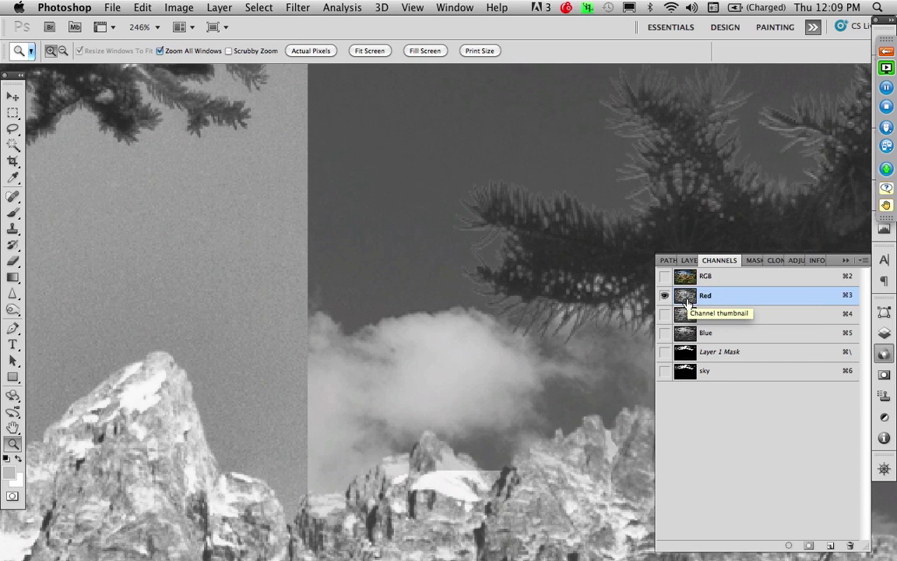
key("super+l")
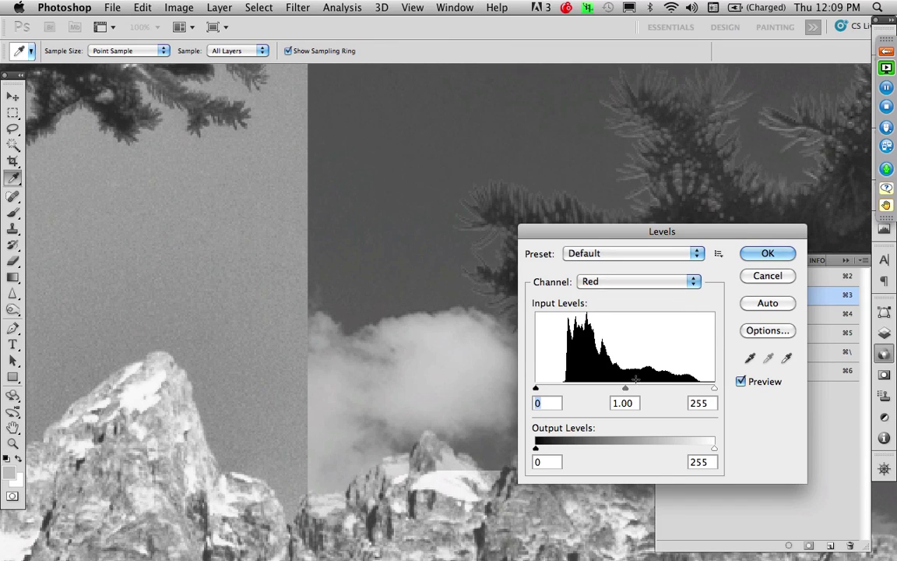
left_click_drag(628, 390, 582, 393)
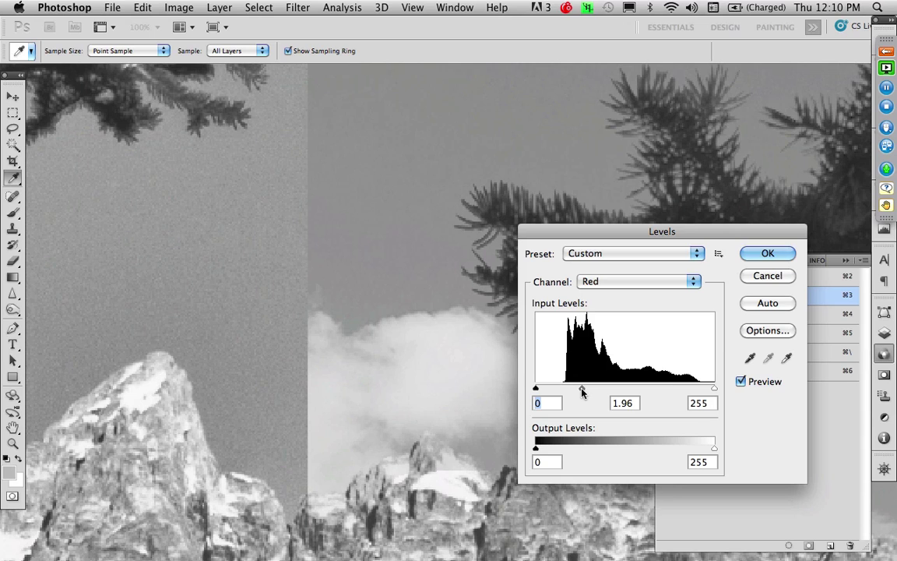
left_click(767, 253)
key("z")
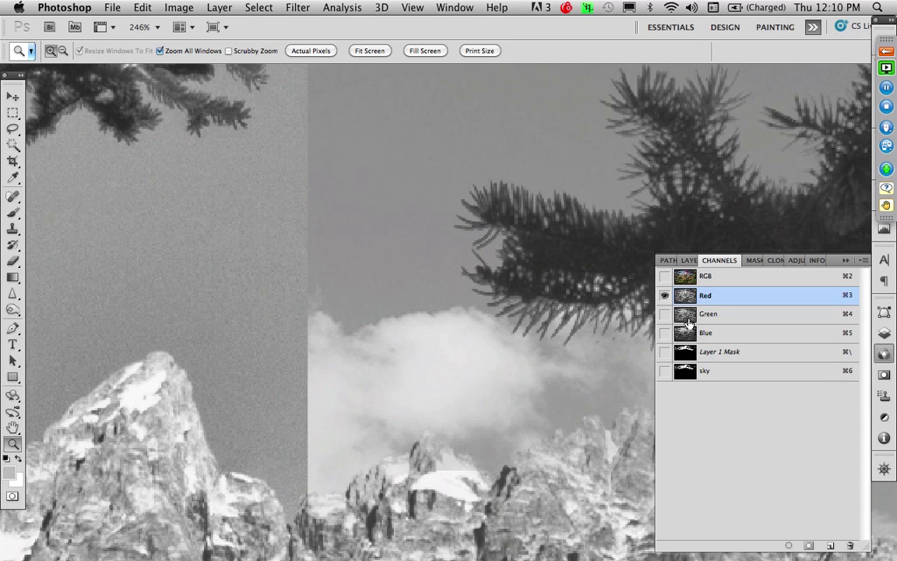
- Match the clouds' Green channel to the original sky with Levels, setting the midtone to 2.08
left_click(687, 315)
key("ctrl+l")
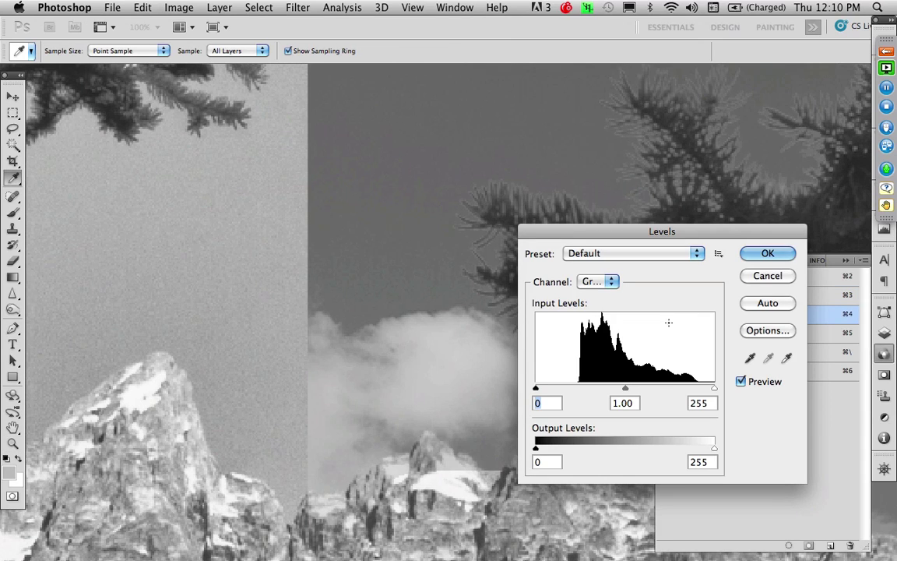
left_click_drag(625, 389, 581, 393)
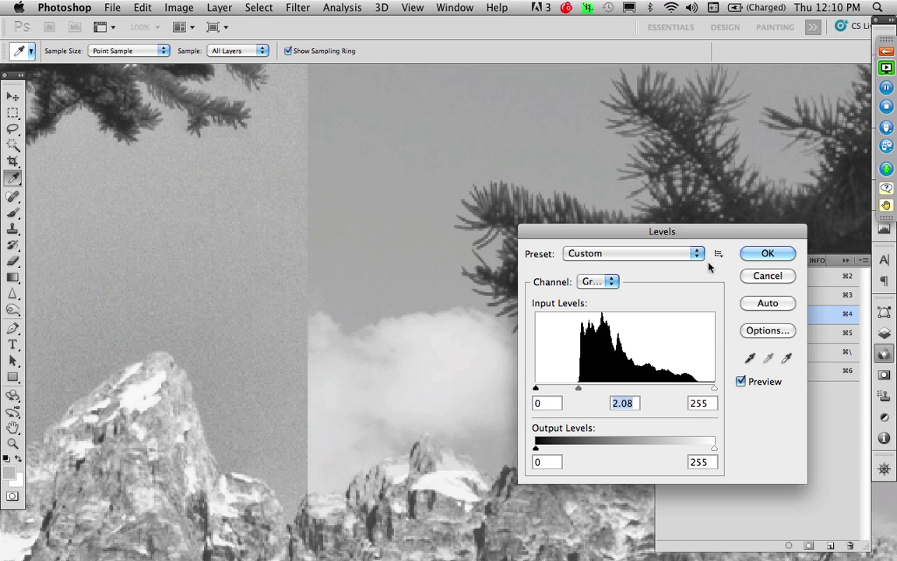
left_click(767, 253)
- Match the clouds' Blue channel to the original sky with Levels at midtone 2.66, and return to the RGB composite
left_click(689, 335)
key("super+l")
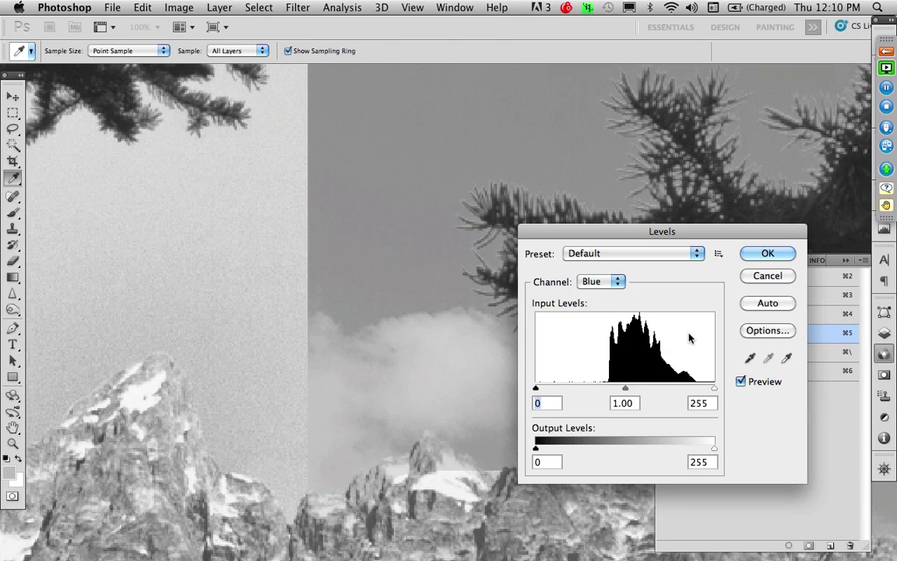
left_click_drag(626, 395, 564, 399)
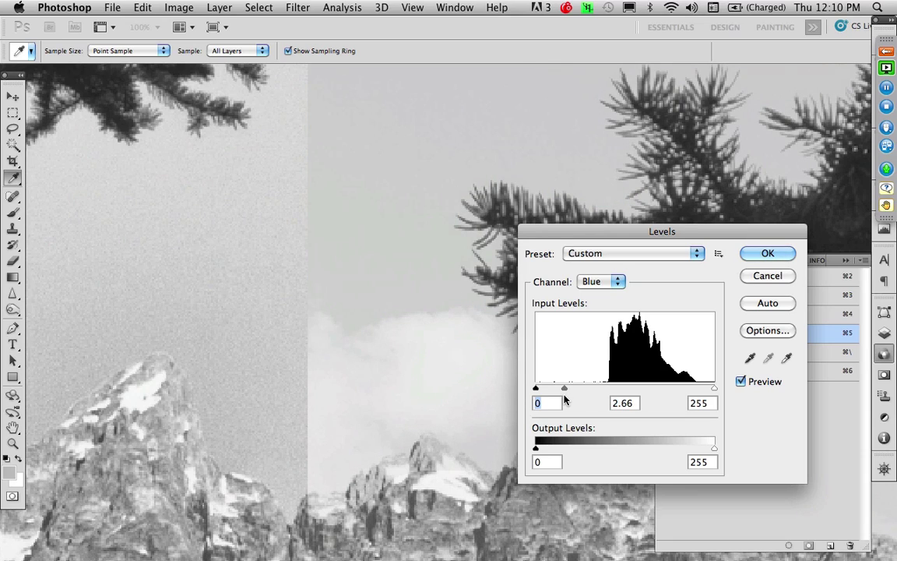
left_click(769, 254)
key("z")
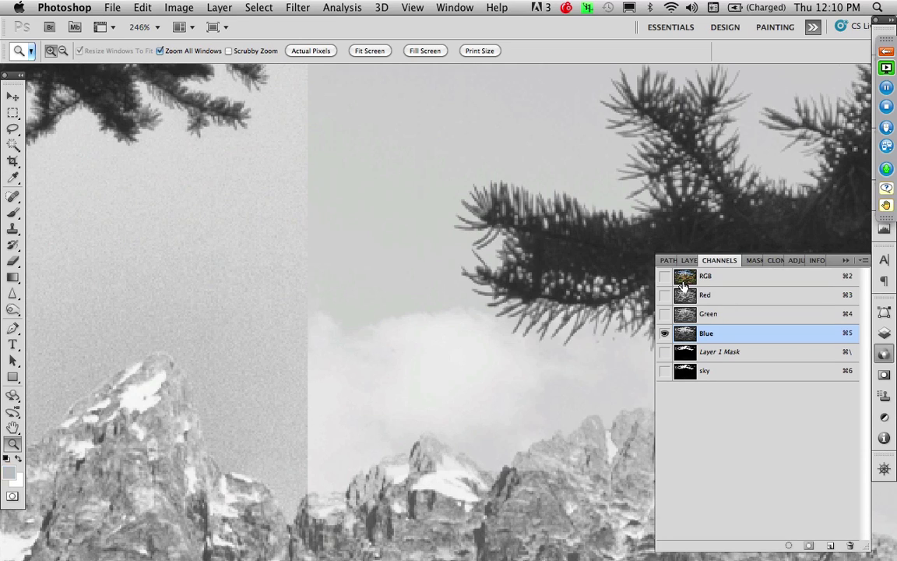
left_click(681, 280)
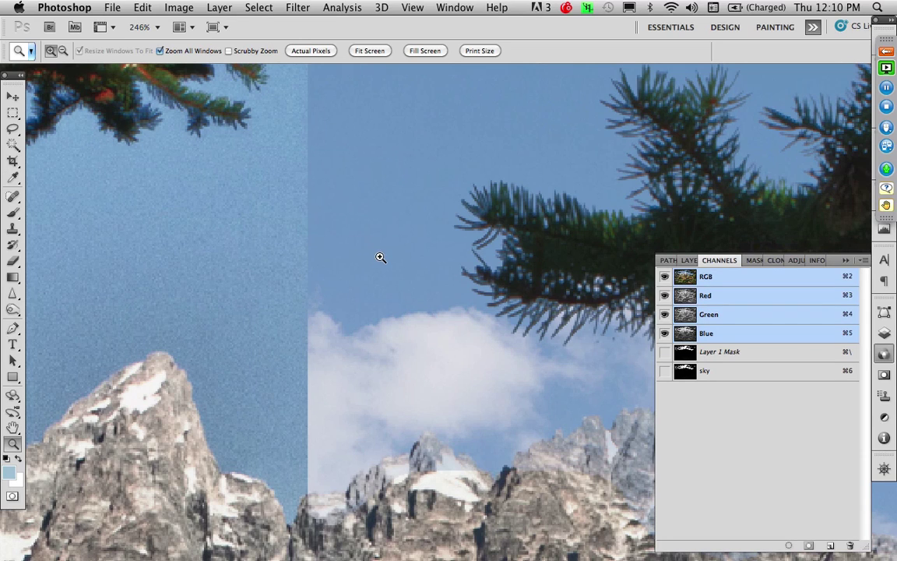
- Move the color-matched clouds across the photo so they cover the whole sky behind the mountains and branches
key("super+0")
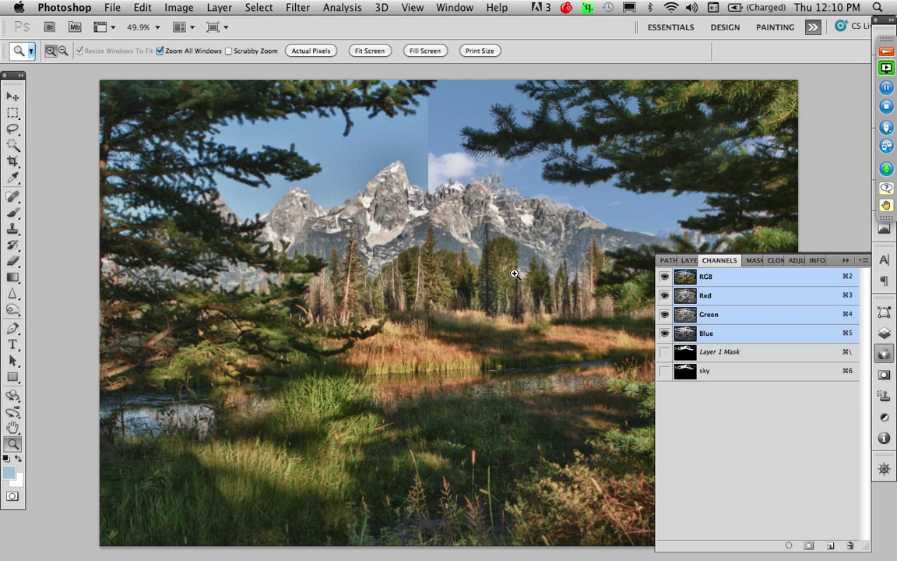
key("v")
left_click_drag(431, 103, 135, 84)
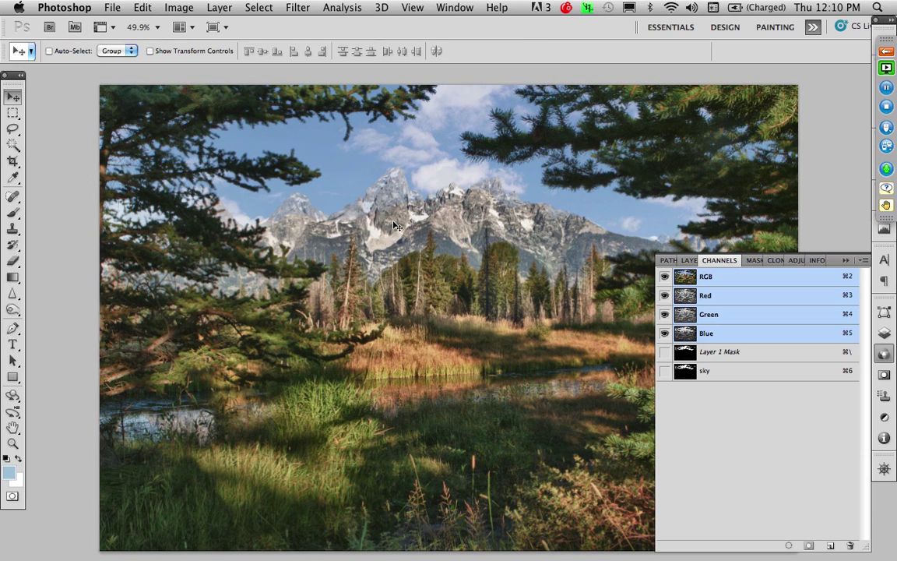
- Paint black on the Layer 1 mask over the left peaks with a 72 px brush at 90% opacity to remove the cloud overlay
key("z")
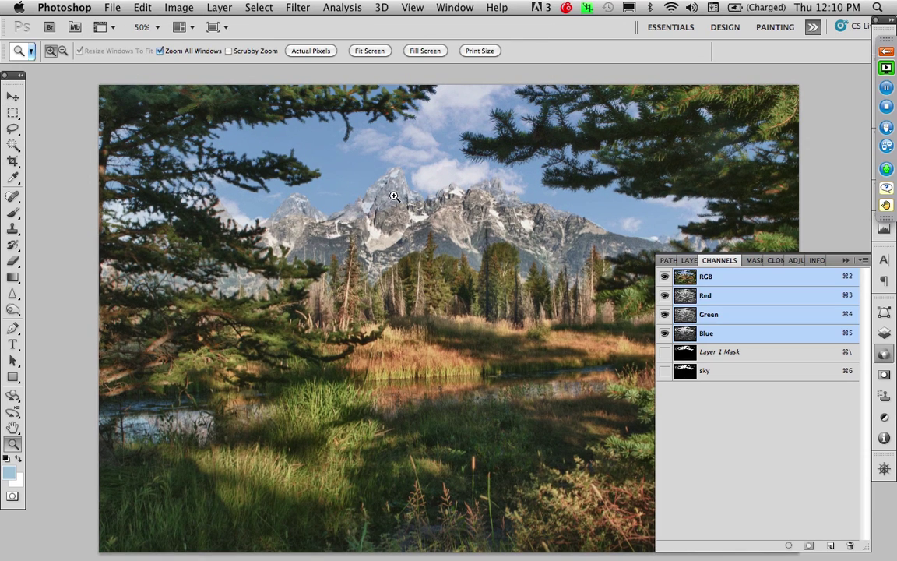
left_click(395, 199)
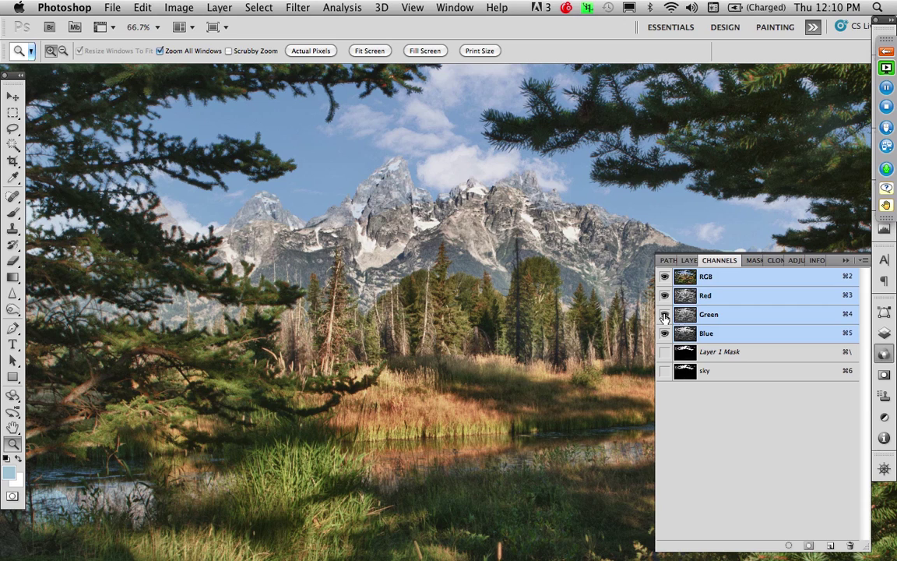
left_click(690, 261)
left_click(717, 314)
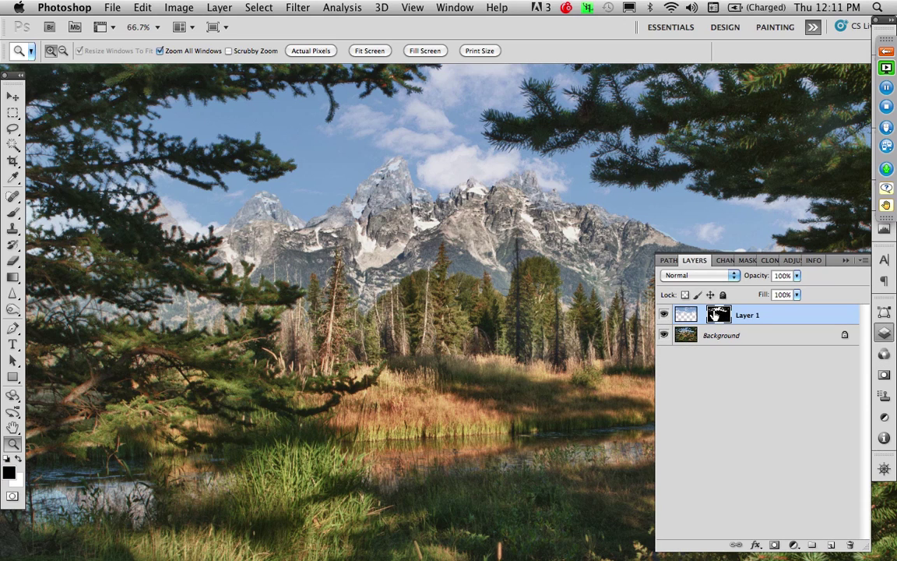
key("b")
left_click(418, 260)
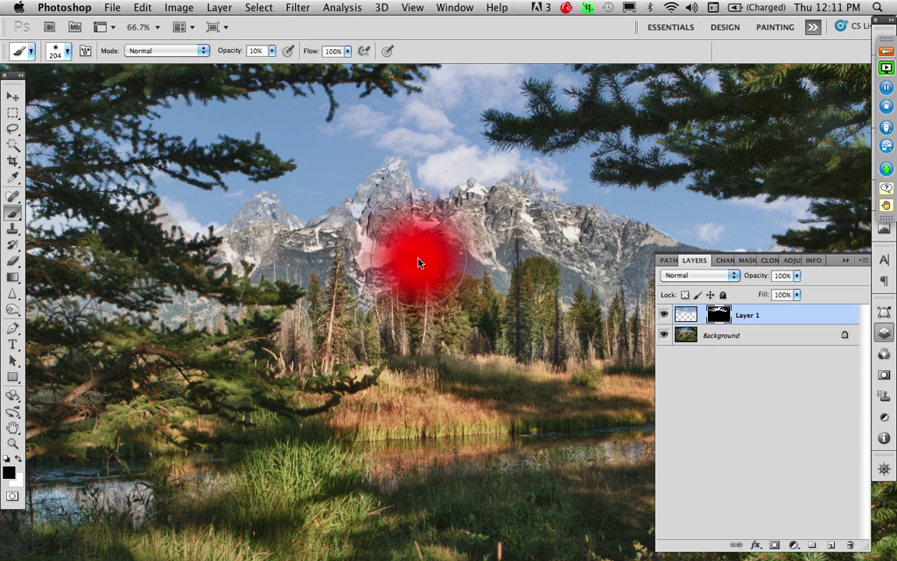
left_click_drag(395, 259, 385, 285)
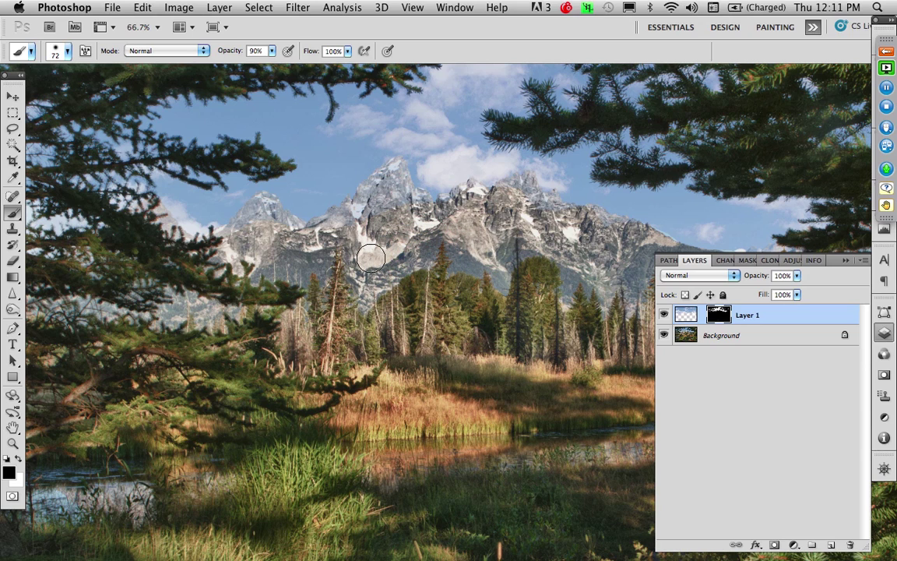
mouse_move(395, 175)
left_mouse_down()
mouse_move(359, 212)
mouse_move(388, 180)
left_mouse_up()
left_click_drag(369, 218, 309, 239)
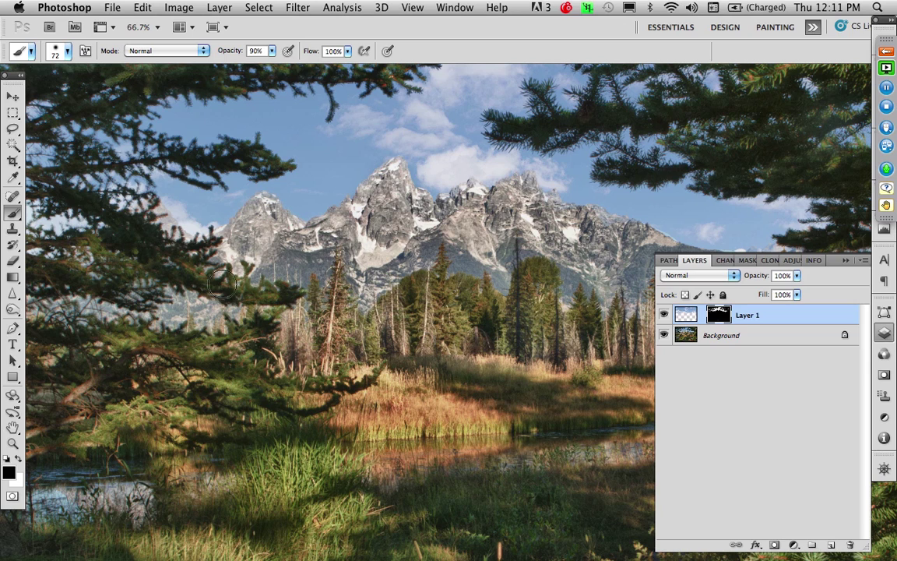
left_click_drag(163, 259, 200, 257)
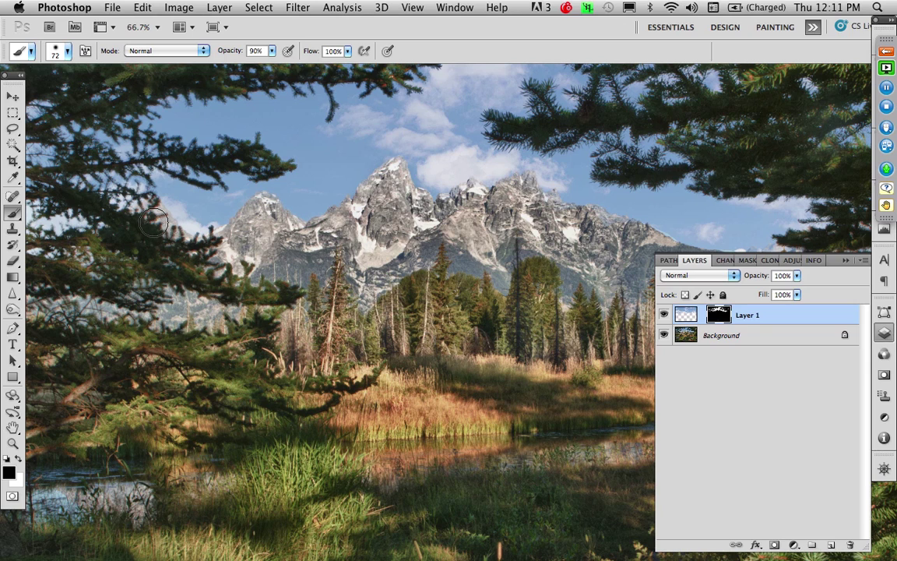
mouse_move(154, 221)
left_mouse_down()
mouse_move(125, 208)
mouse_move(197, 268)
left_mouse_up()
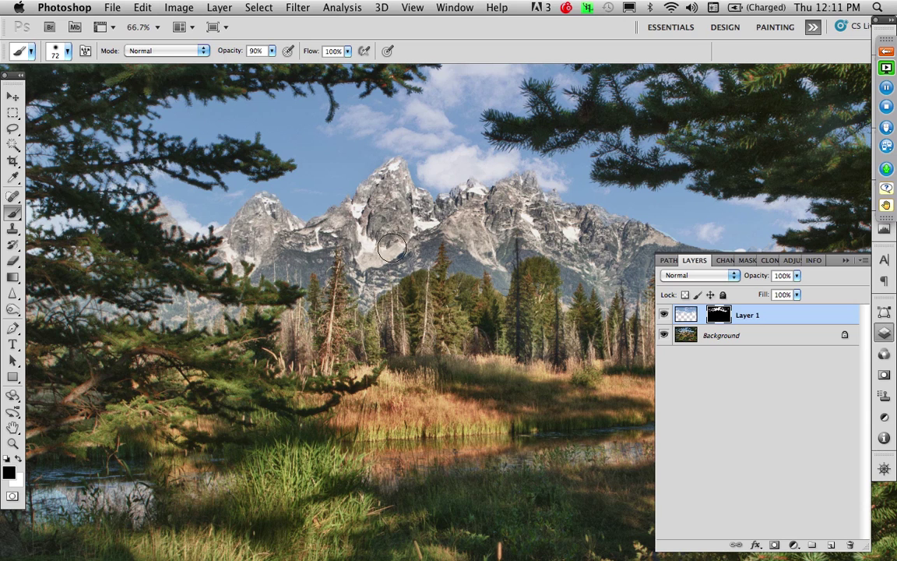
key("v")
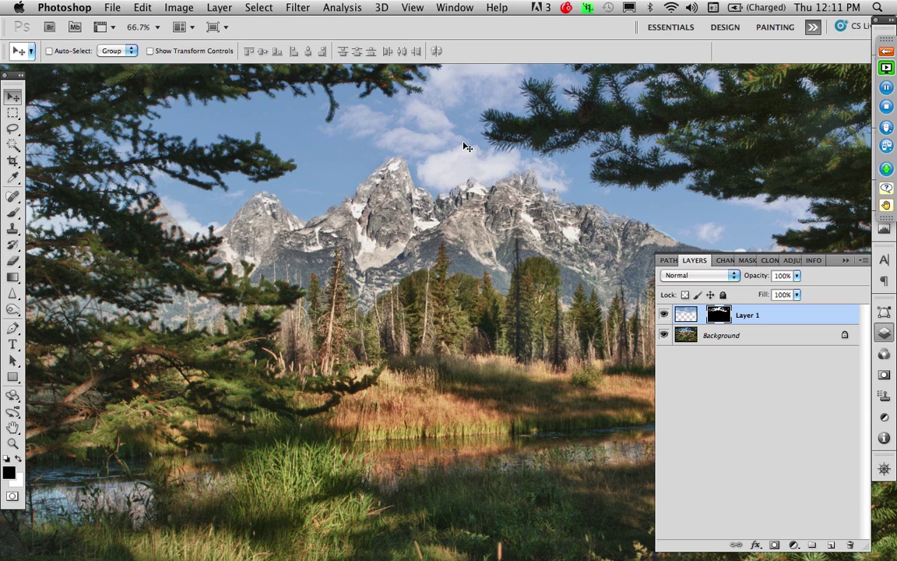
left_click_drag(313, 116, 532, 104)
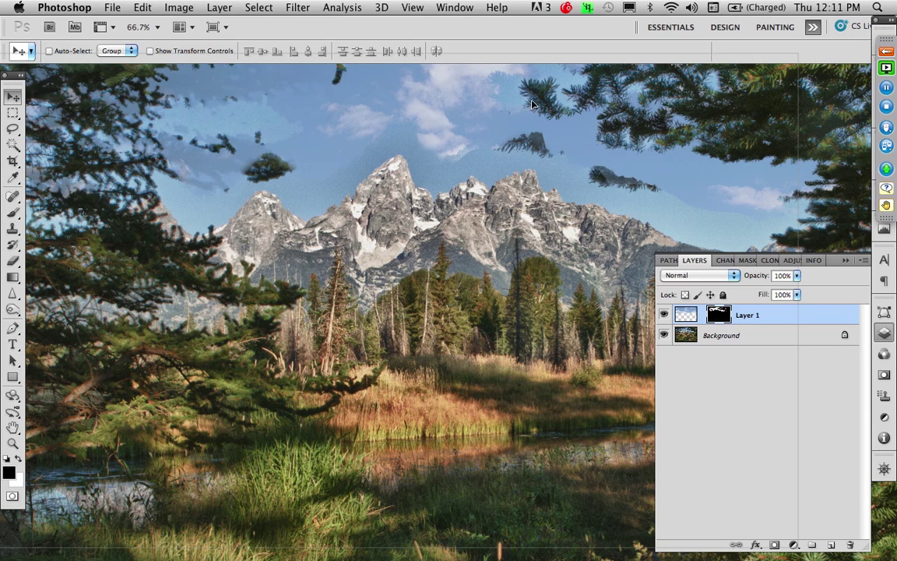
key("ctrl+alt+z")
key("ctrl+alt+z")
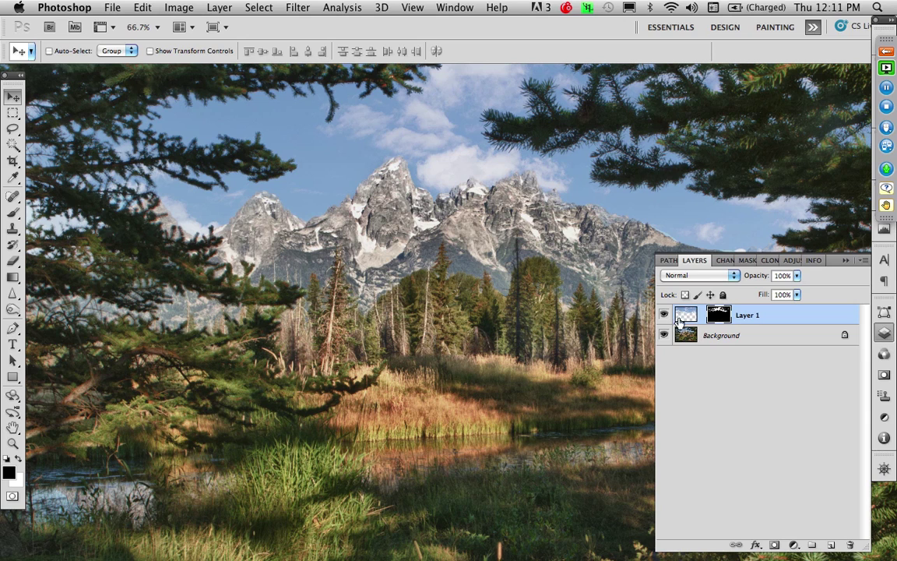
- Target the Layer 1 image instead of its mask, shift the clouds within the sky, and compare with the layer hidden and shown
left_click(679, 322)
left_click_drag(426, 136, 436, 110)
key("super+minus")
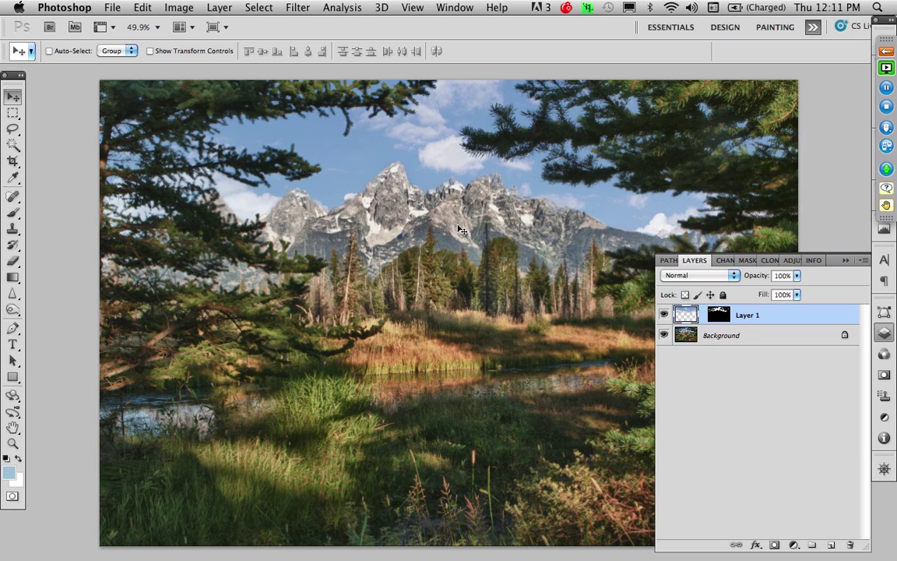
left_click(664, 316)
left_click(663, 315)
- Move the clouds up at 100% view so white clouds sit behind the left peaks and between the pine branches
key("z")
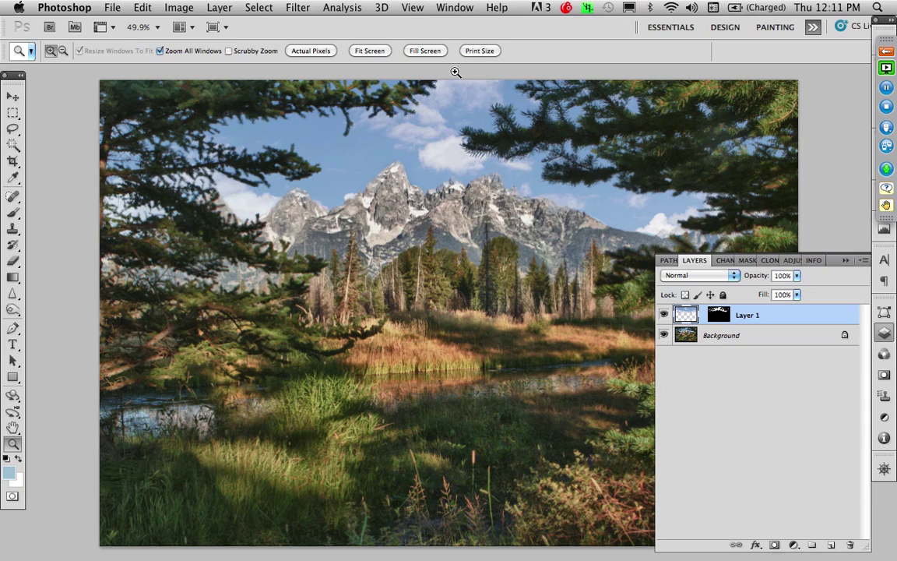
left_click_drag(456, 73, 539, 182)
key("super+0")
key("super+1")
left_click_drag(509, 144, 466, 379)
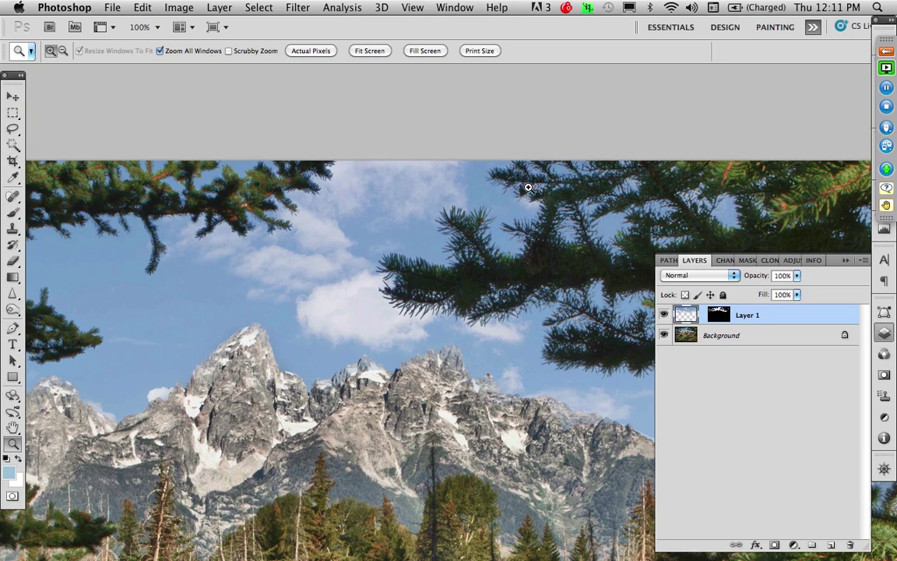
key("v")
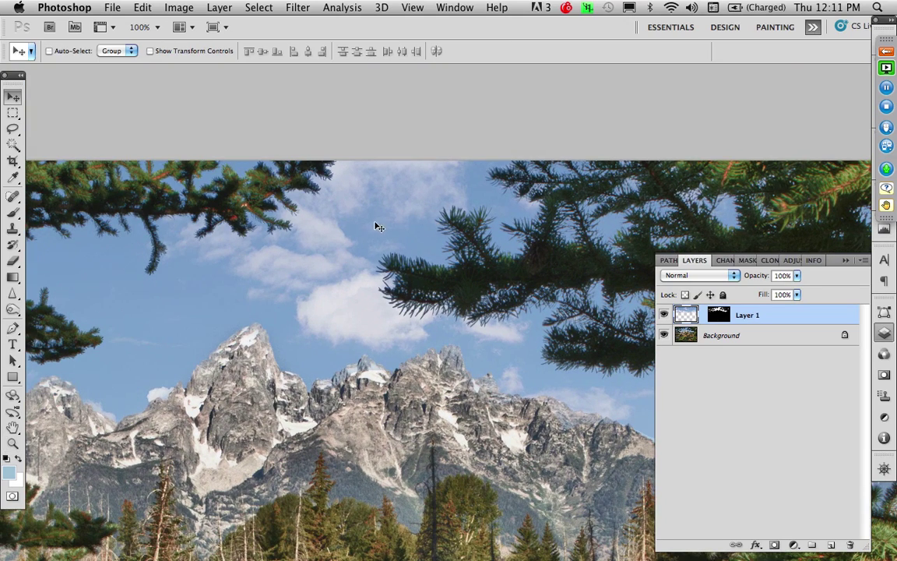
left_click_drag(378, 226, 334, 165)
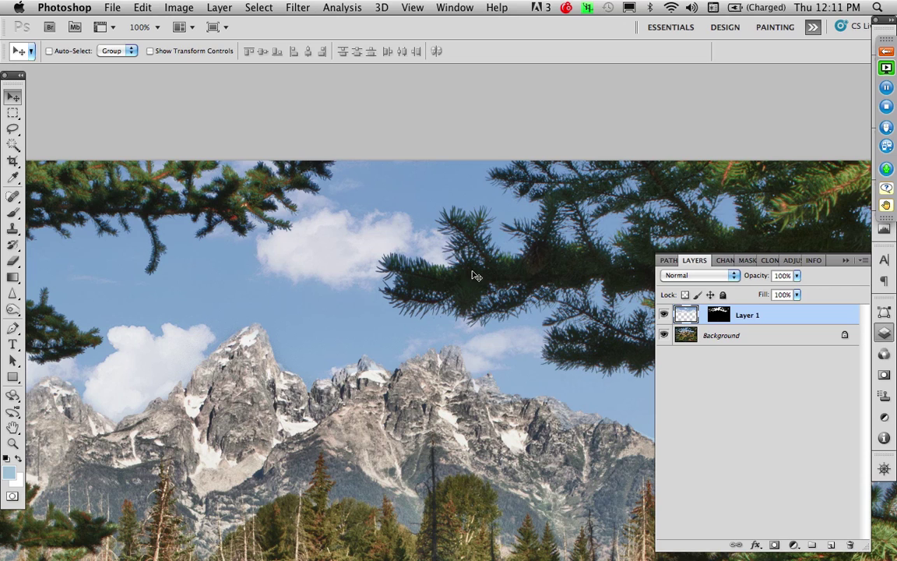
key("super+0")
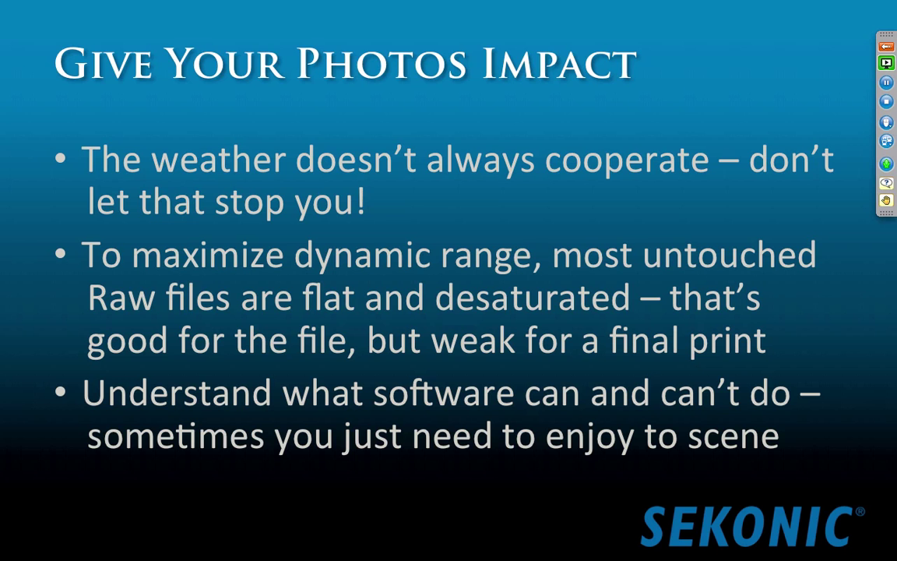